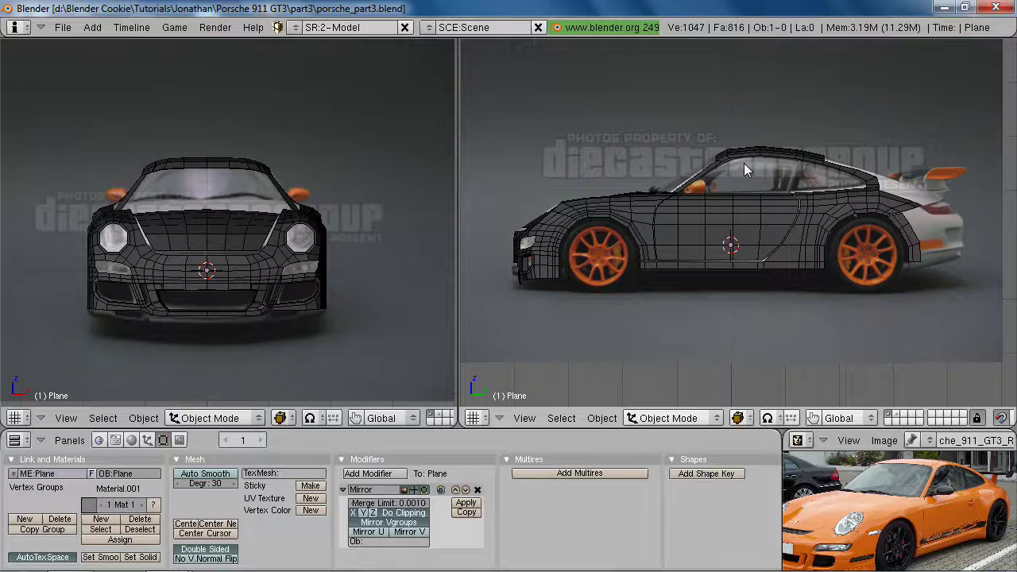
Switch to the References folder and compare the rear photos FilePorsche 911 GT3 RS 997 and FilePorsche 911 GT3 RS rear 20080225
shift+middle_drag(776, 192, 773, 205)
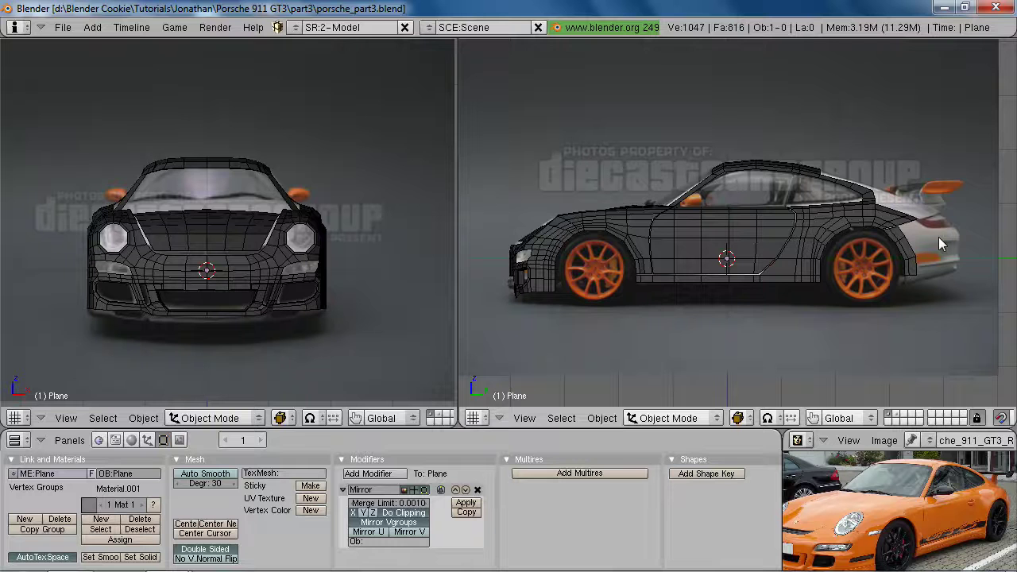
key(alt+Tab)
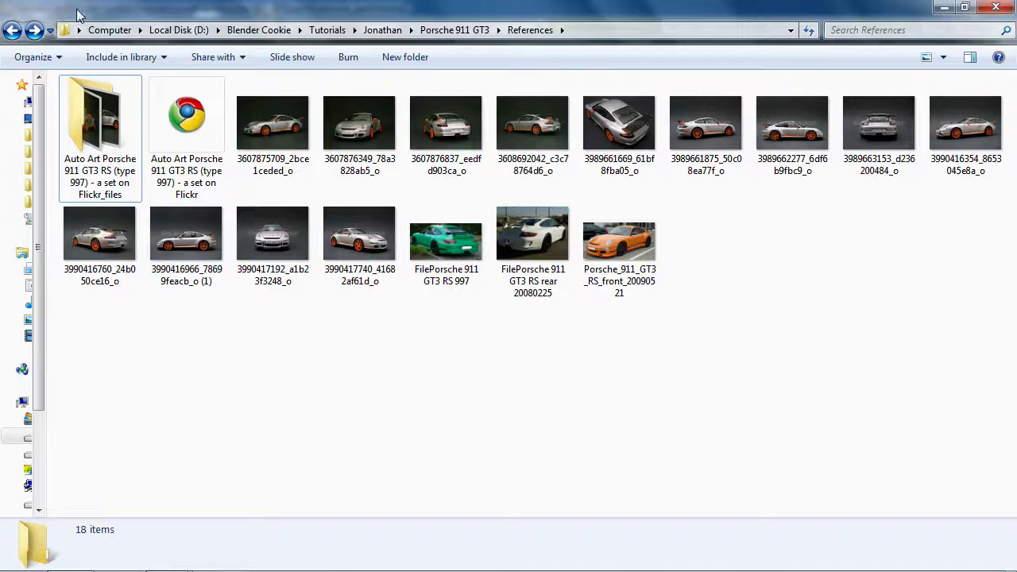
click(465, 255)
double_click(465, 255)
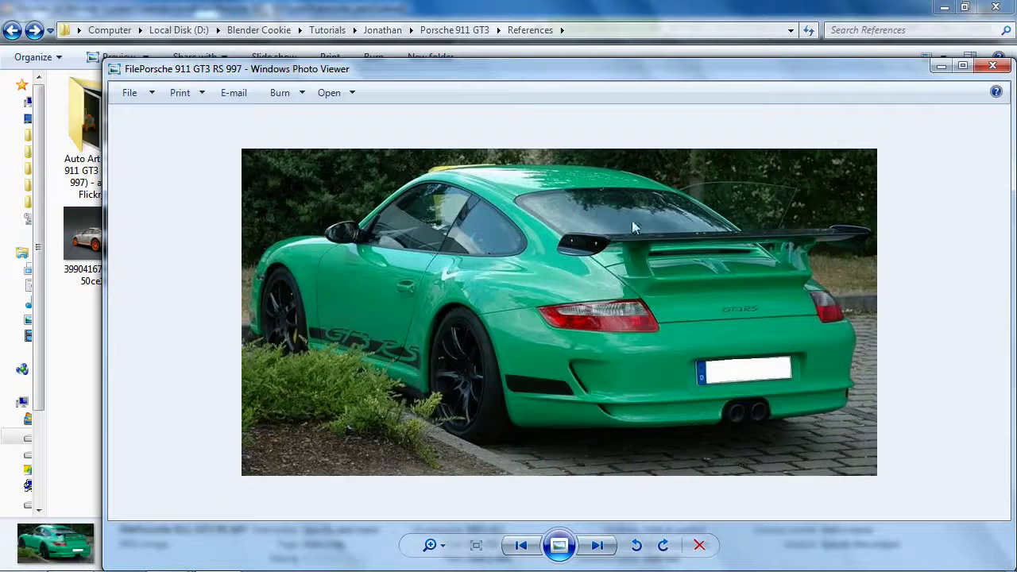
click(594, 547)
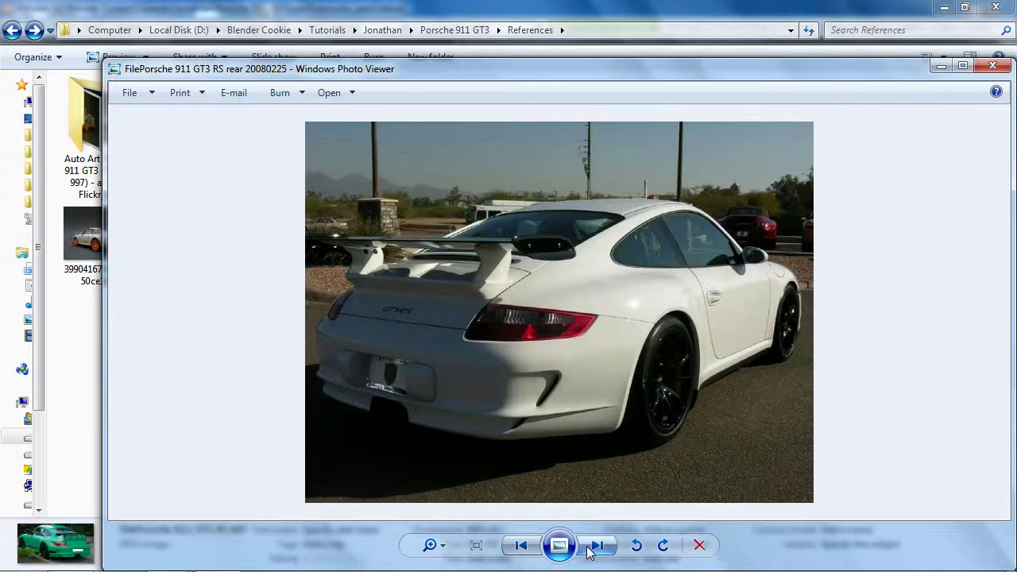
click(520, 545)
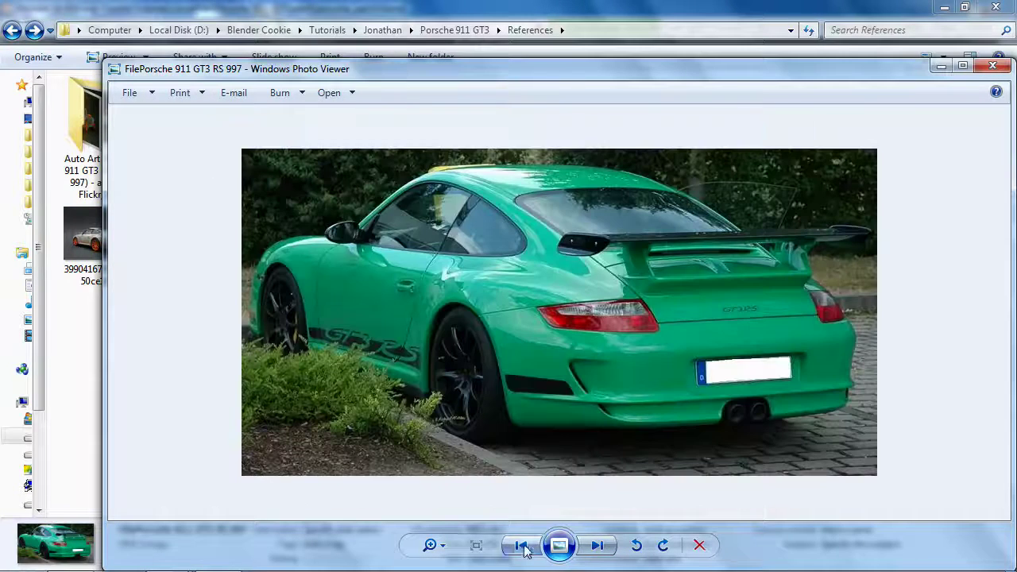
click(615, 548)
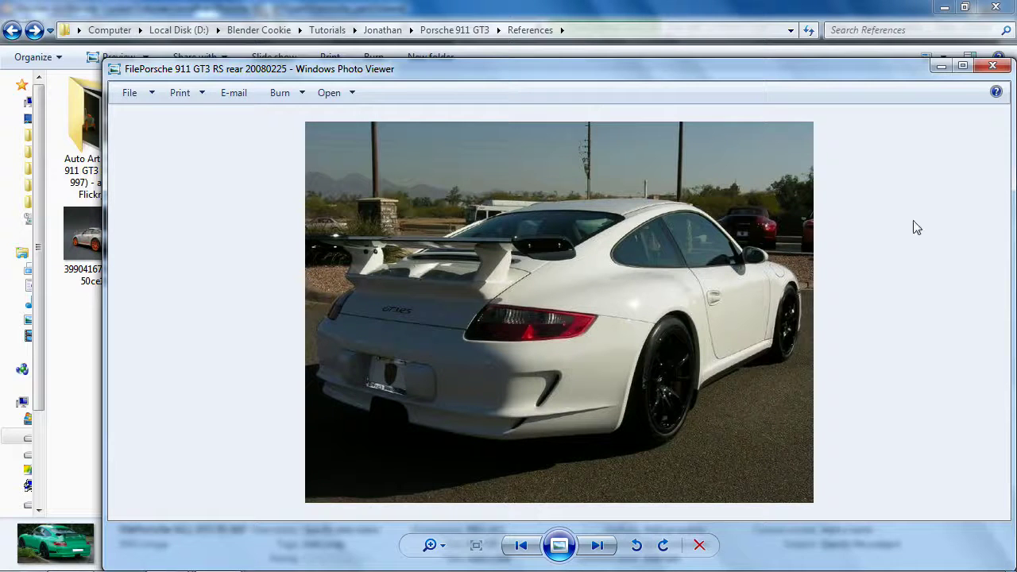
click(993, 65)
double_click(619, 127)
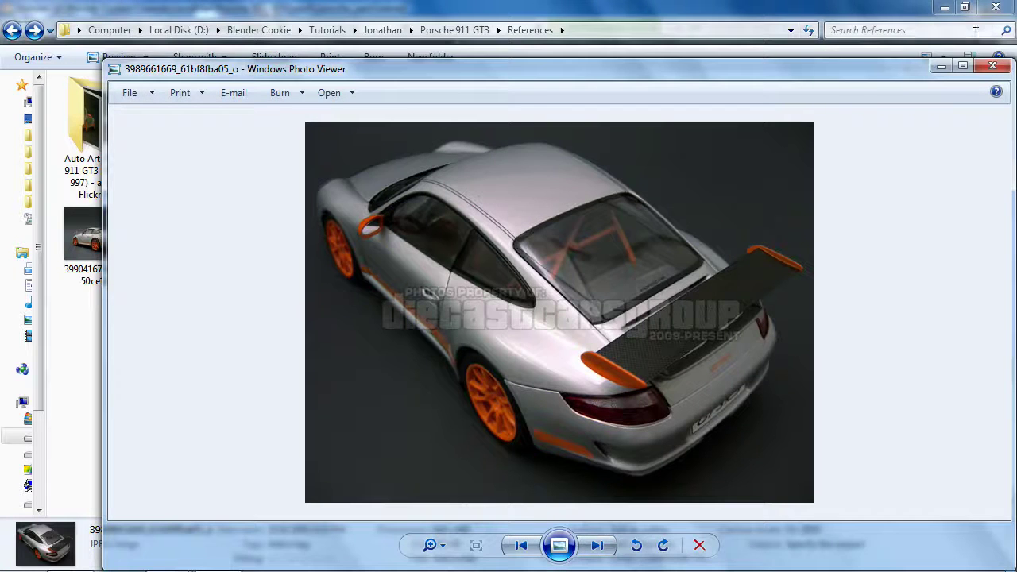
click(992, 65)
double_click(899, 123)
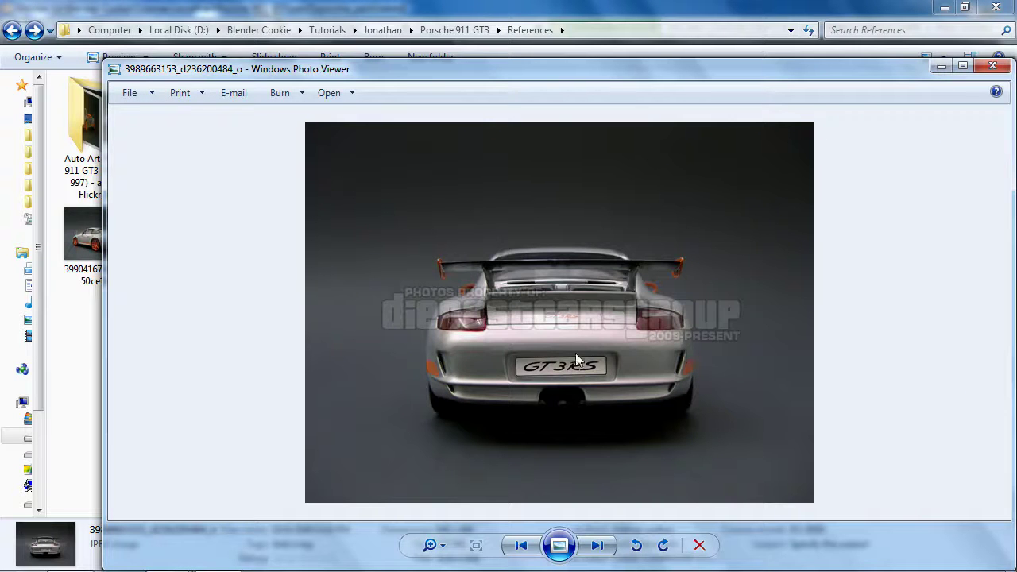
click(992, 65)
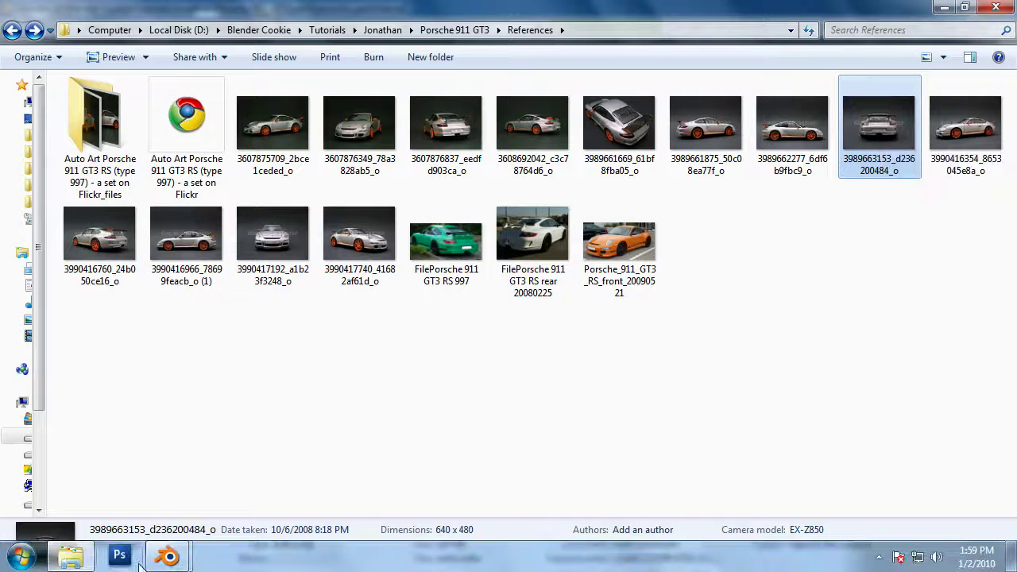
Switch back to Blender and open the background image settings of the front view
click(168, 556)
click(204, 484)
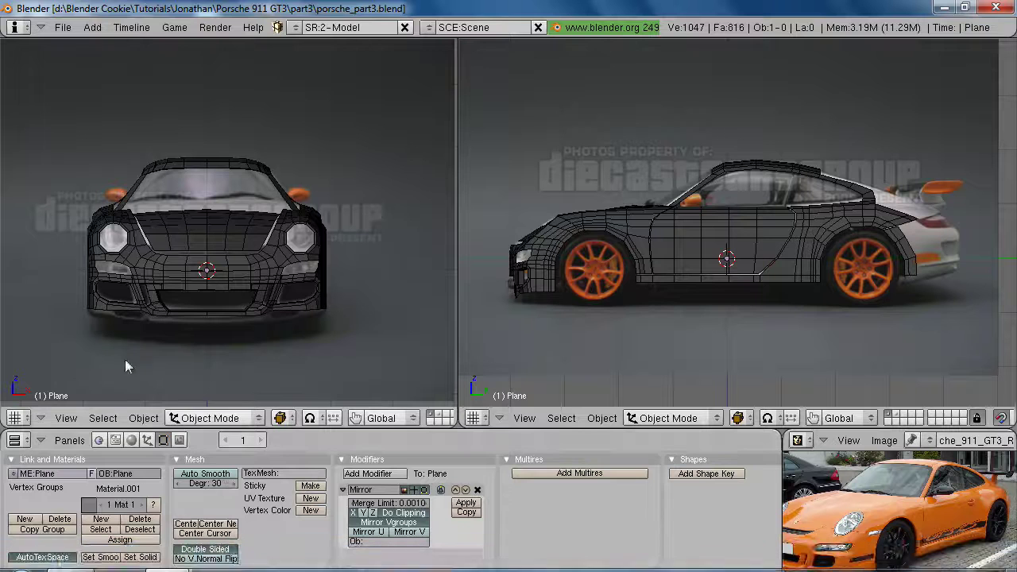
click(64, 419)
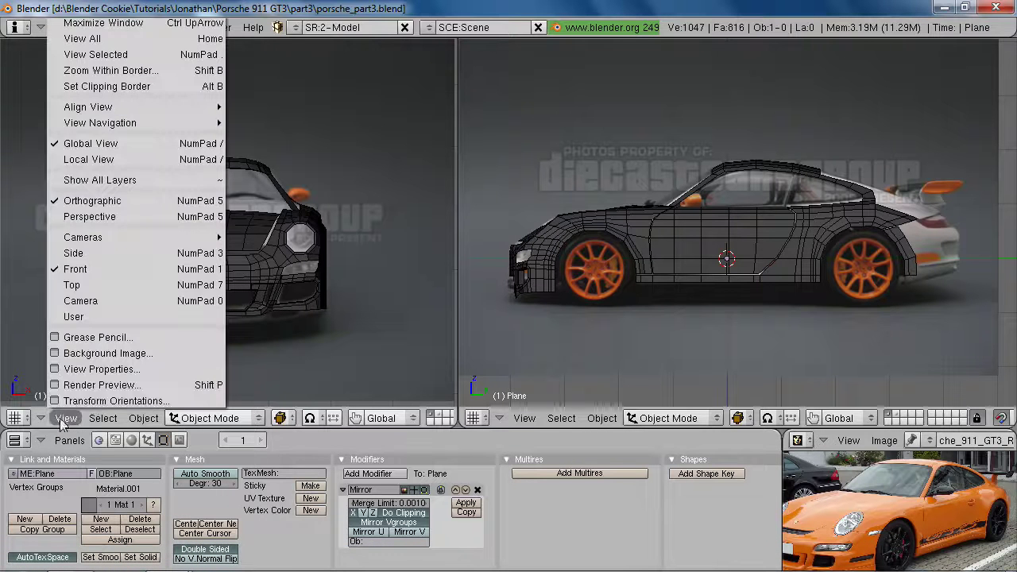
click(86, 357)
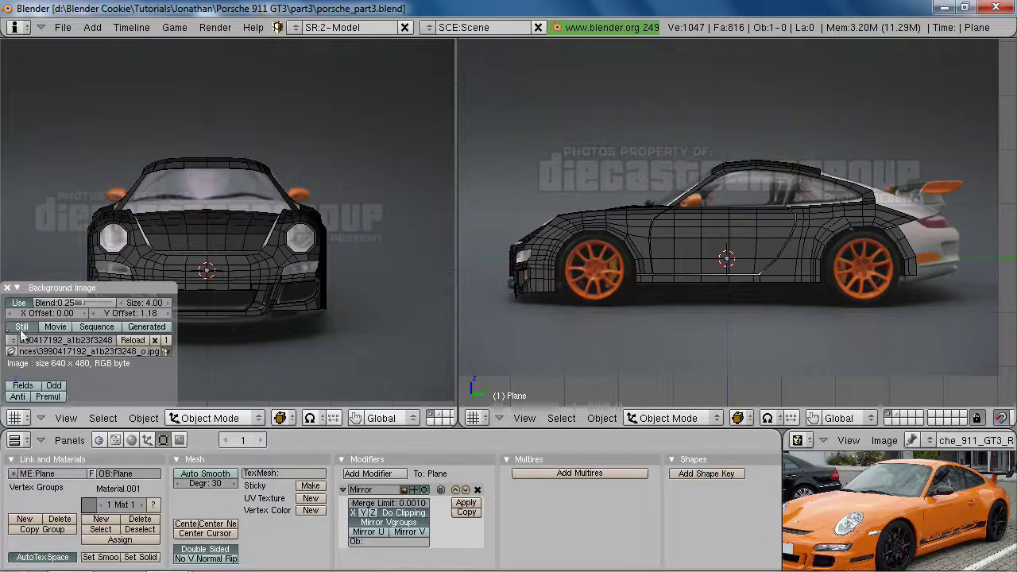
click(12, 352)
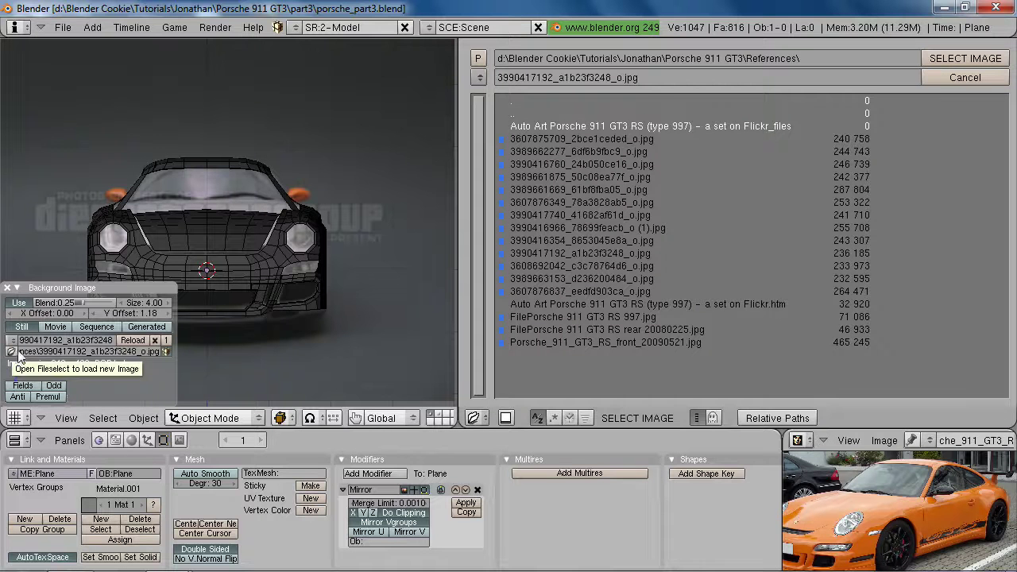
click(965, 77)
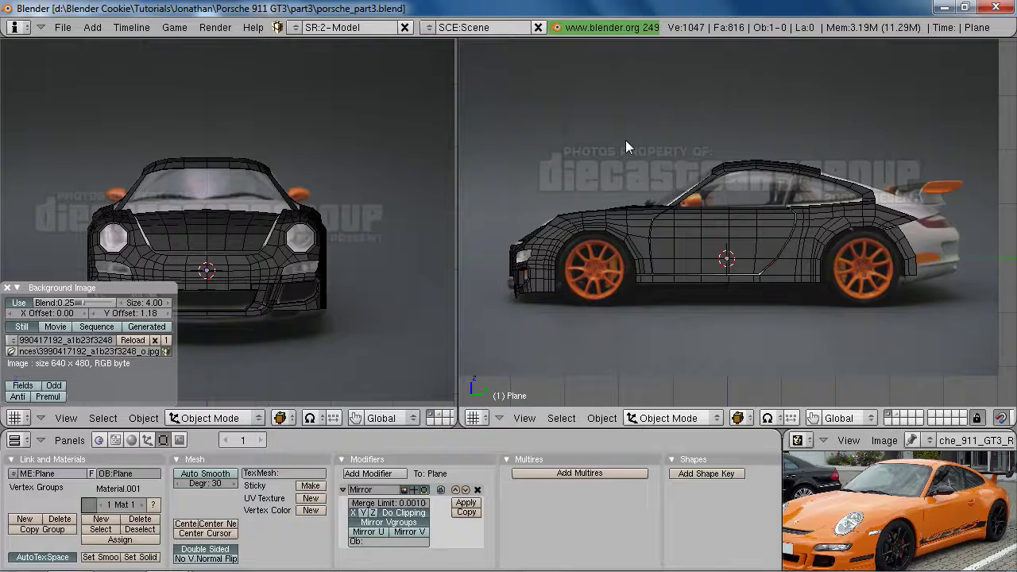
click(12, 351)
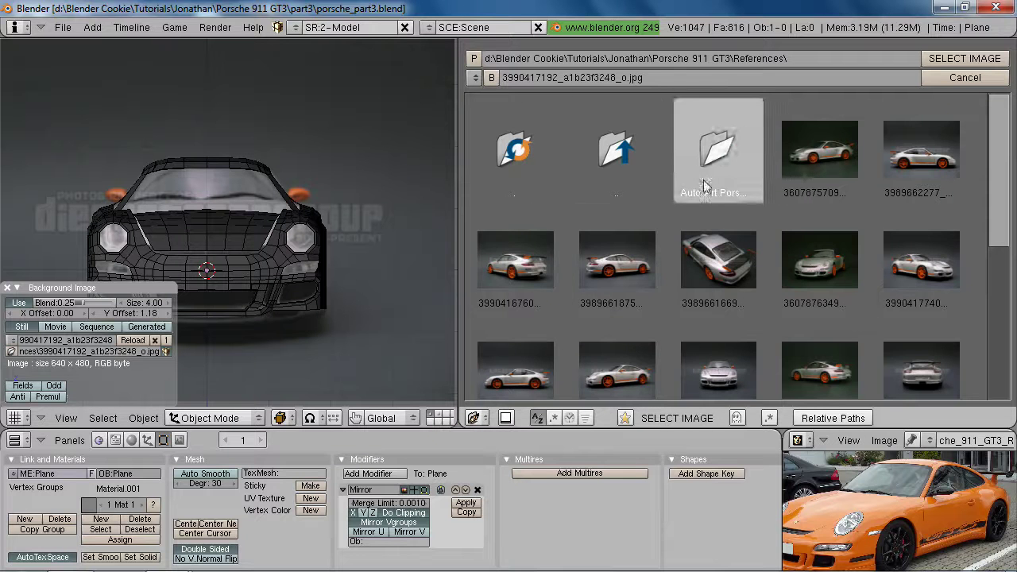
scroll(832, 256, down, 1)
scroll(832, 256, down, 1)
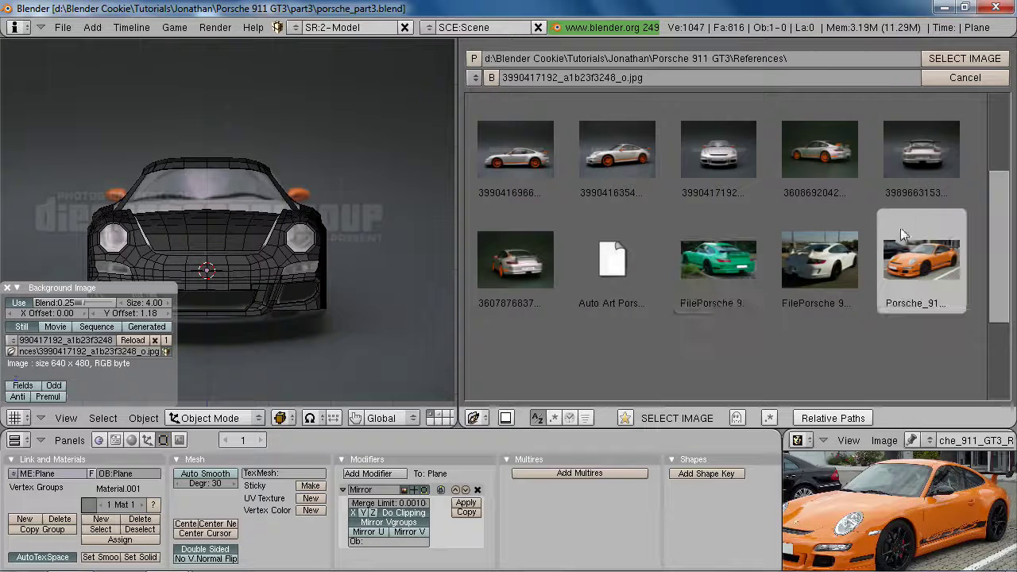
click(916, 163)
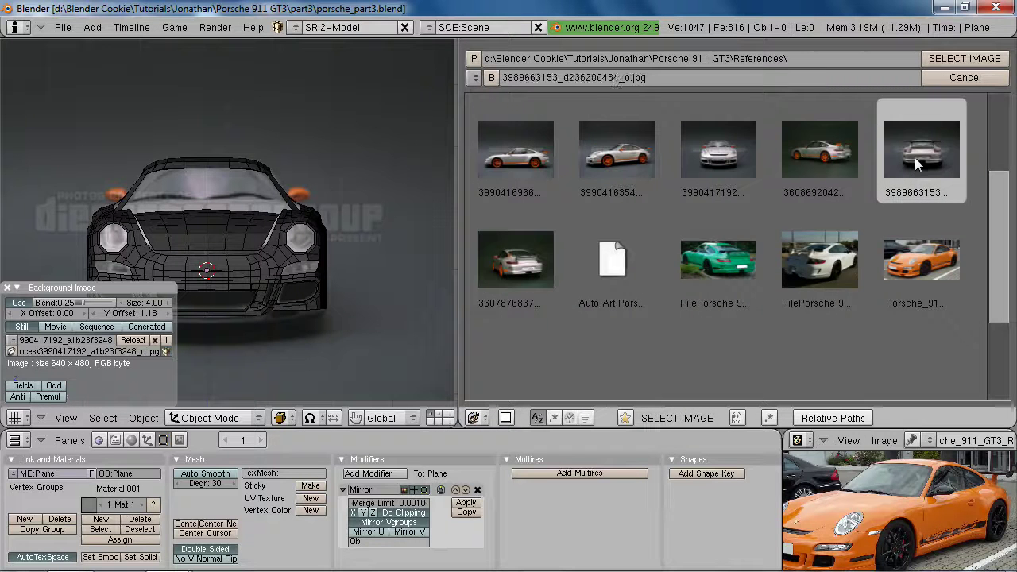
click(966, 58)
Maximize the viewport with the rear photo and turn it to the back view of the car
scroll(298, 243, up, 1)
shift+middle_drag(301, 245, 328, 187)
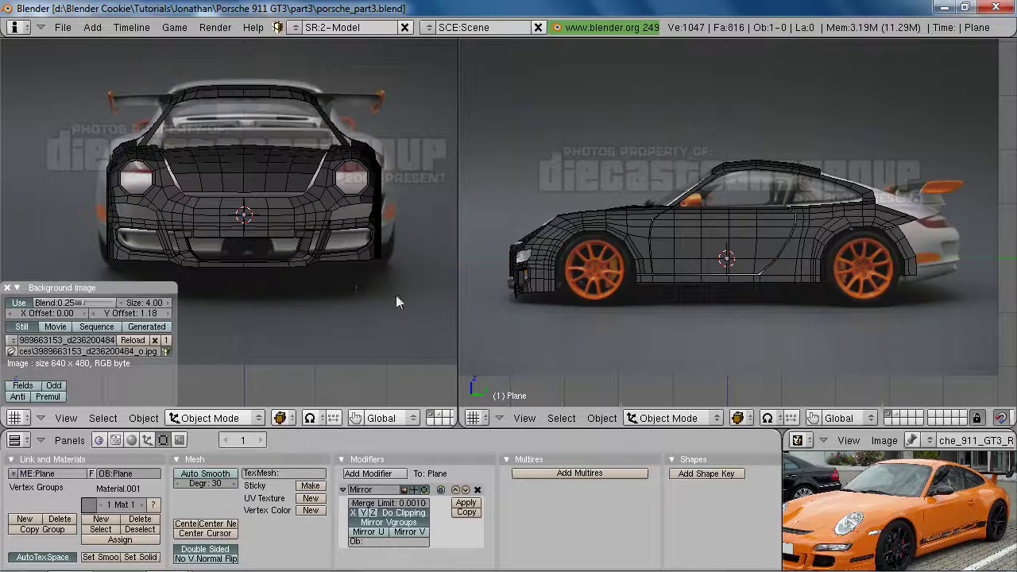
key(ctrl+Up)
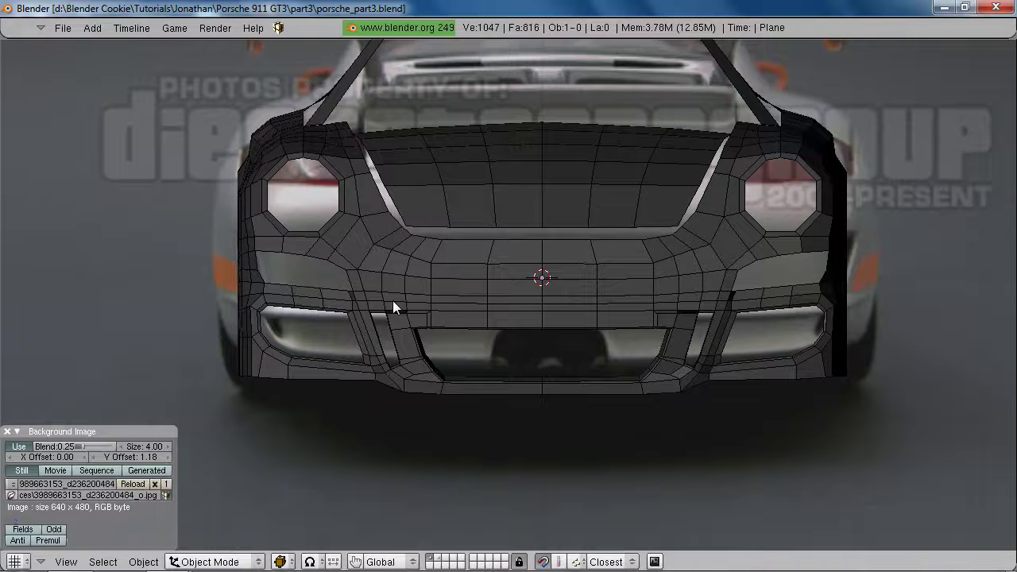
scroll(401, 300, down, 5)
scroll(488, 299, up, 3)
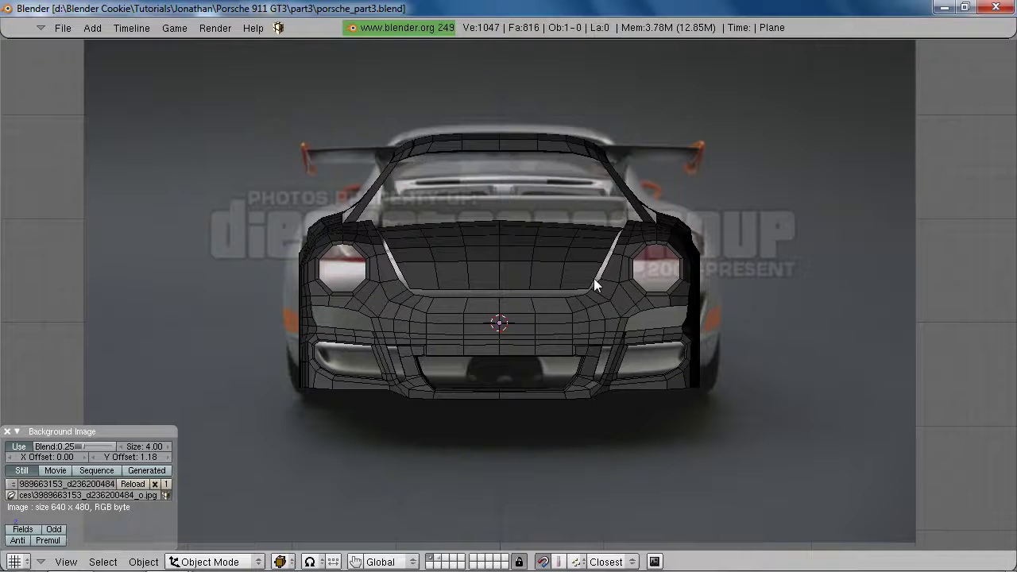
key(ctrl+KP_1)
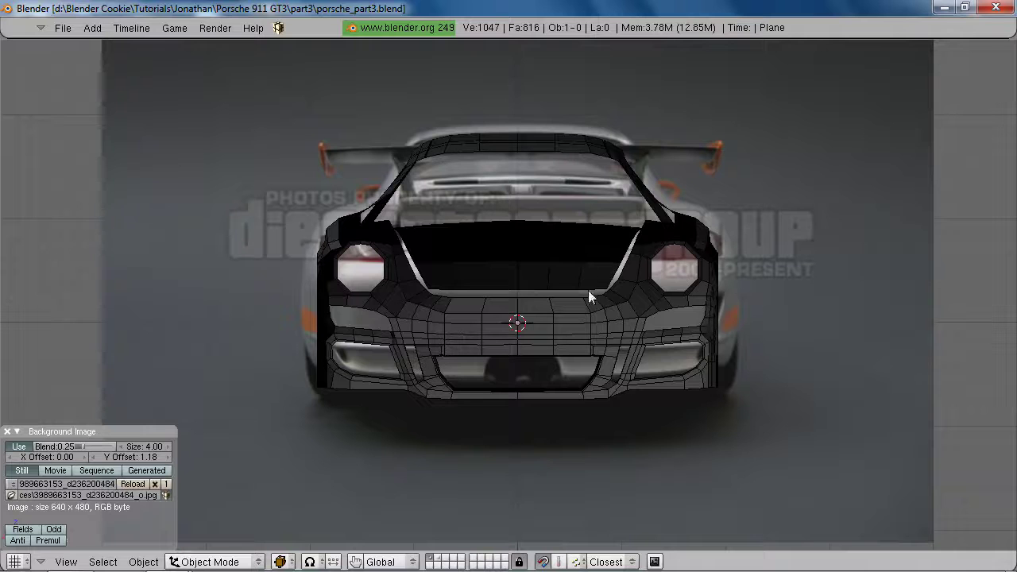
Show the car mesh as wireframe in both the back and side views, restoring the split layout
key(z)
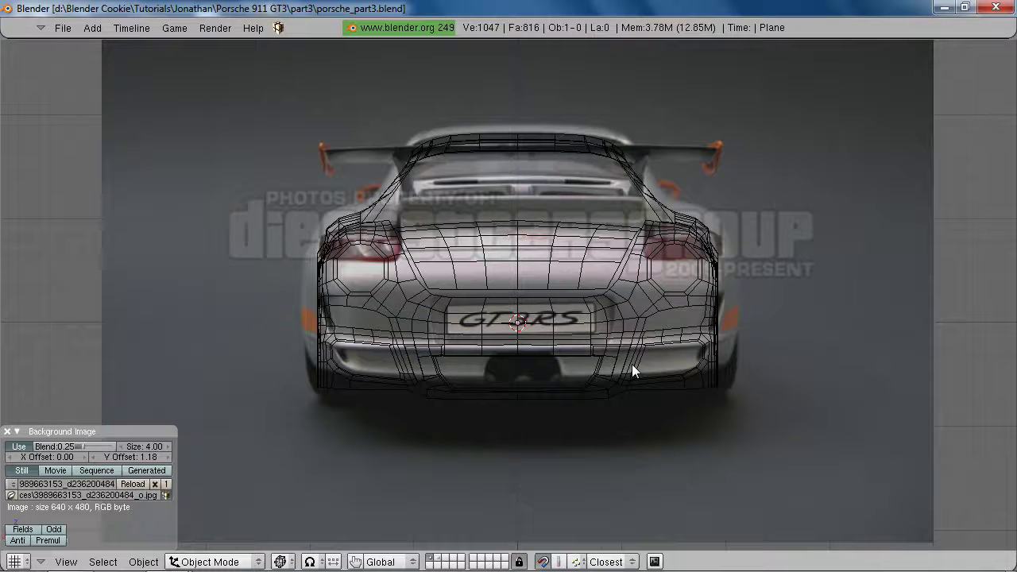
key(ctrl+Down)
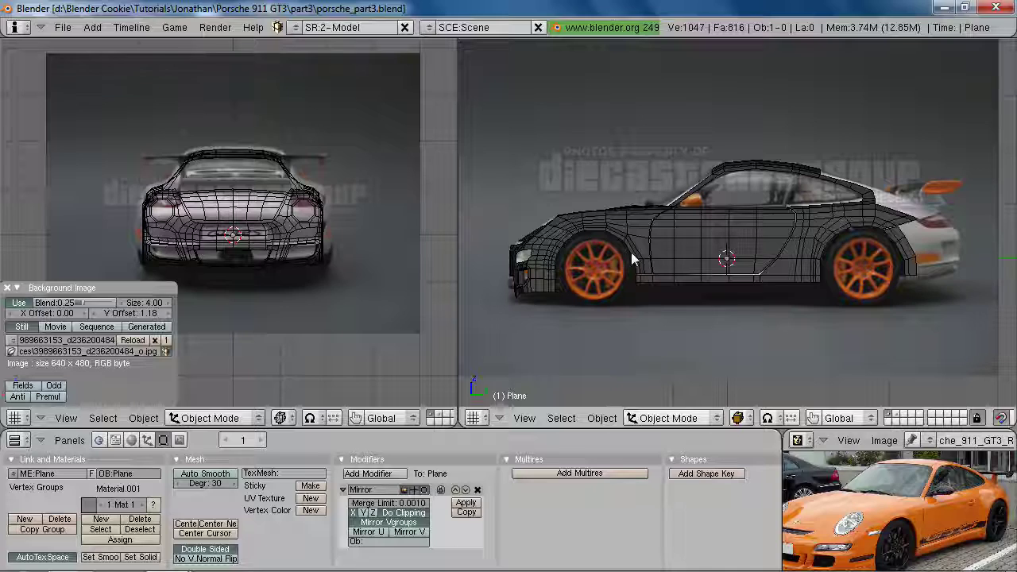
key(z)
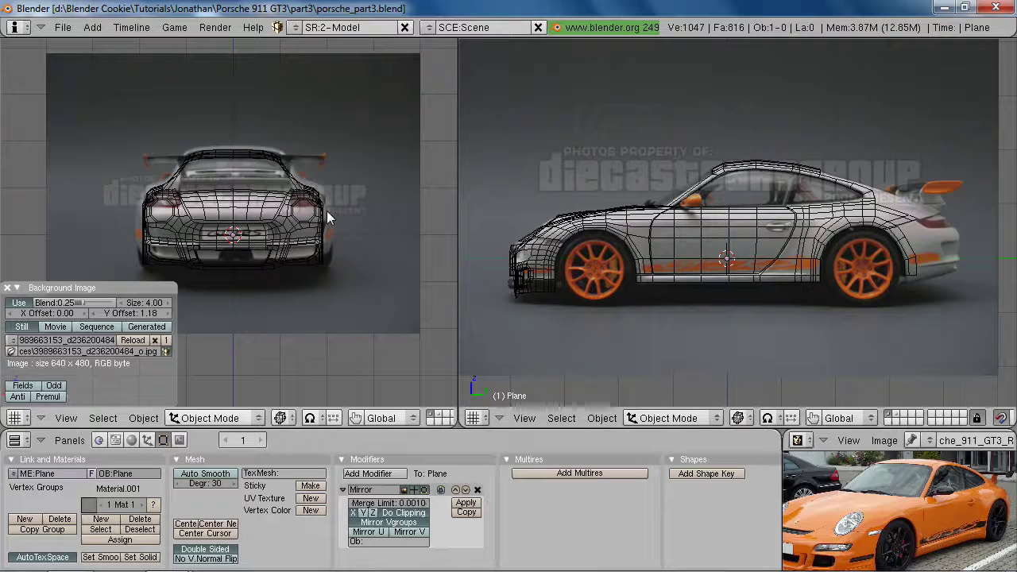
scroll(324, 212, up, 2)
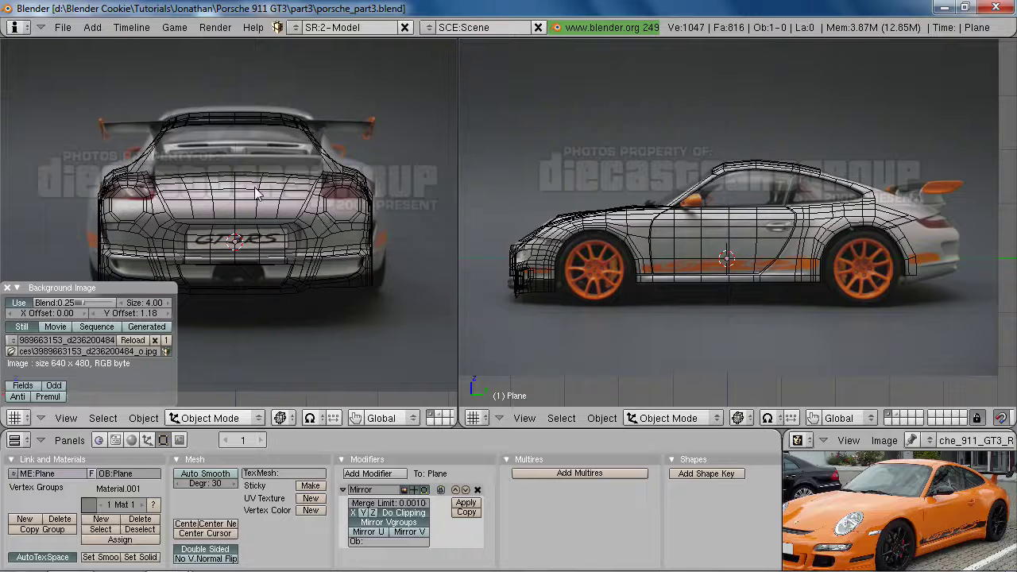
Select the car body mesh and hide it so only the background photos show
right_click(262, 230)
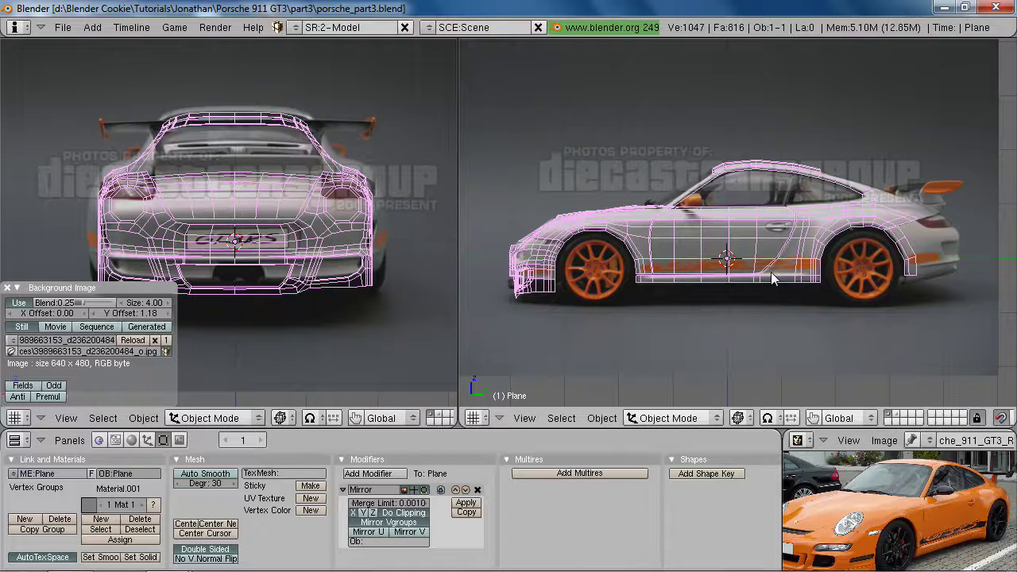
key(h)
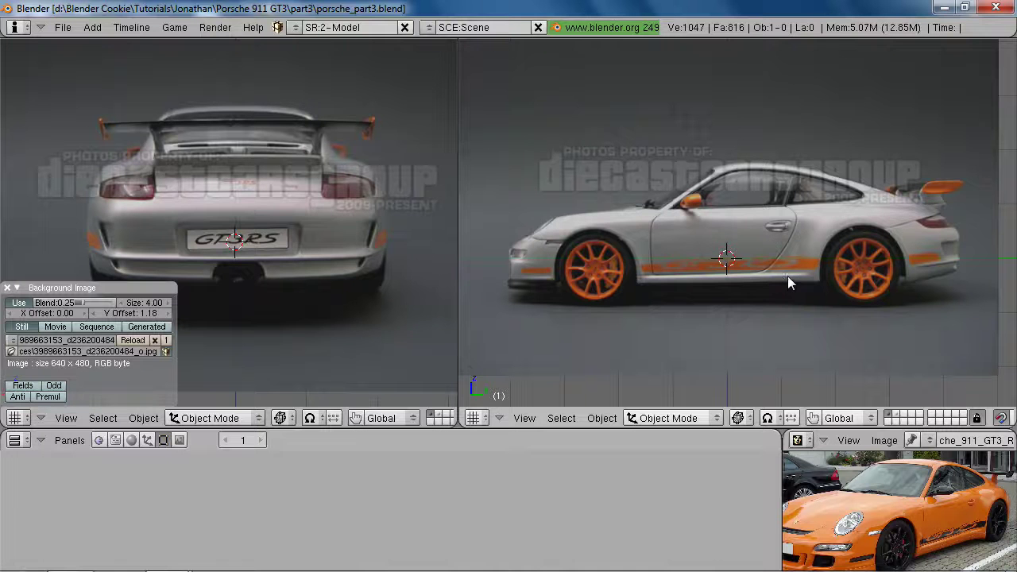
scroll(747, 267, down, 2)
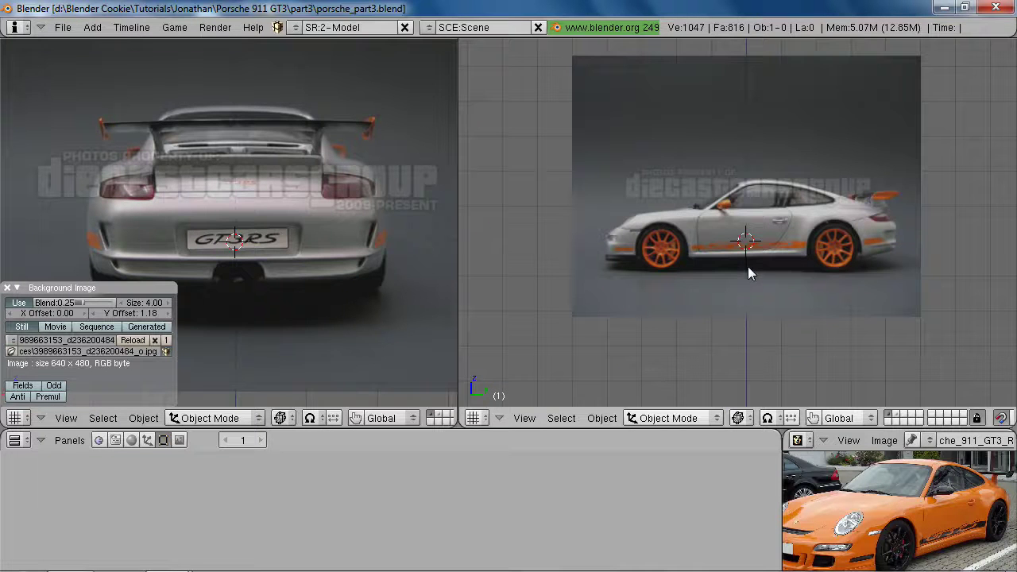
Add a cube mesh at the 3D cursor in the side view with all its vertices in Edit Mode
key(space)
mouse_move(895, 276)
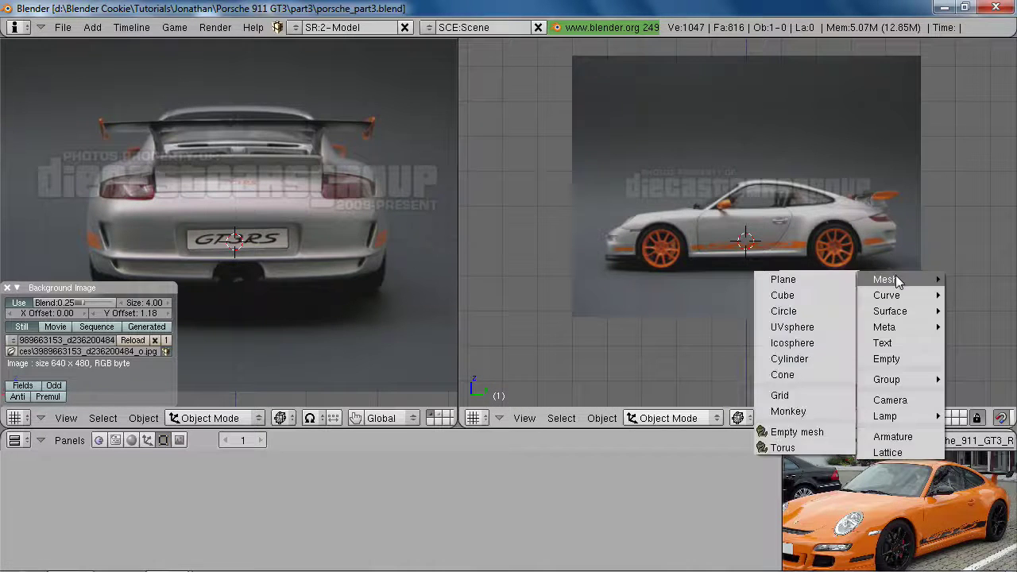
click(828, 293)
scroll(824, 301, up, 2)
key(Tab)
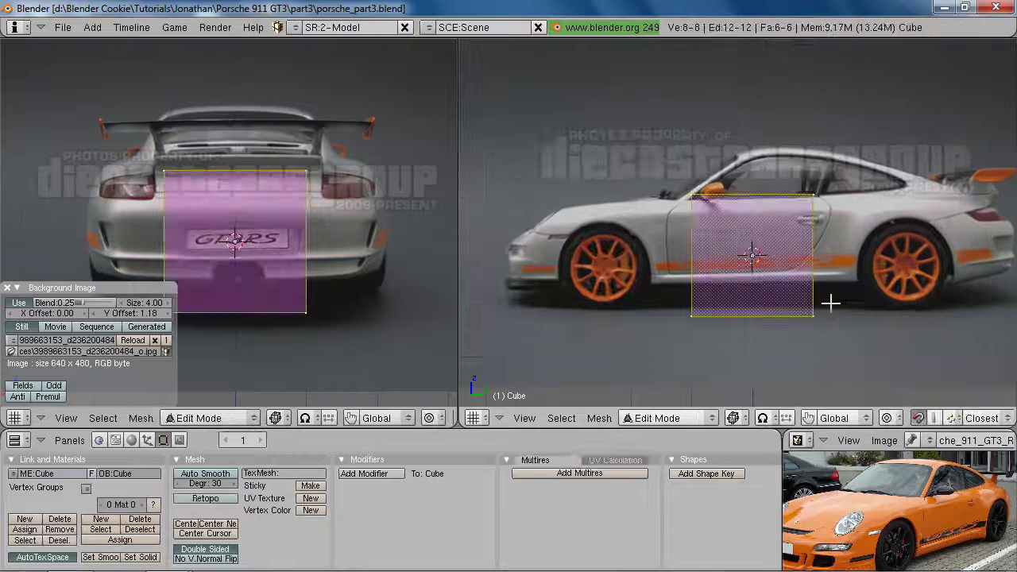
Move the whole cube over the rear wheel in the side view, about 2.7 along Y and 0.56 along Z
shift+middle_drag(829, 297, 595, 310)
key(g)
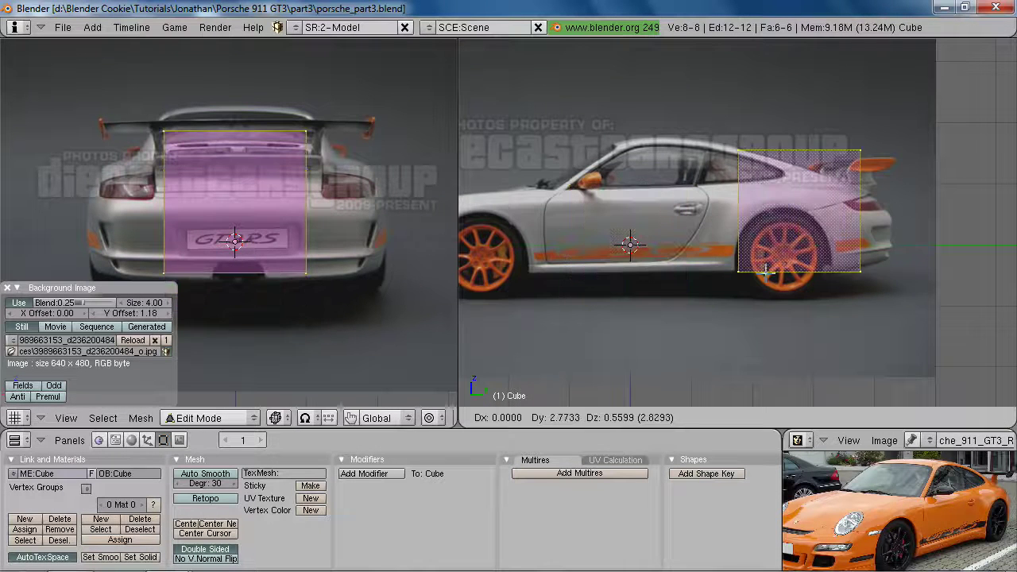
click(763, 271)
Select only the cube's four top vertices and lower them about 0.13 along global Z
key(a)
key(b)
key(Escape)
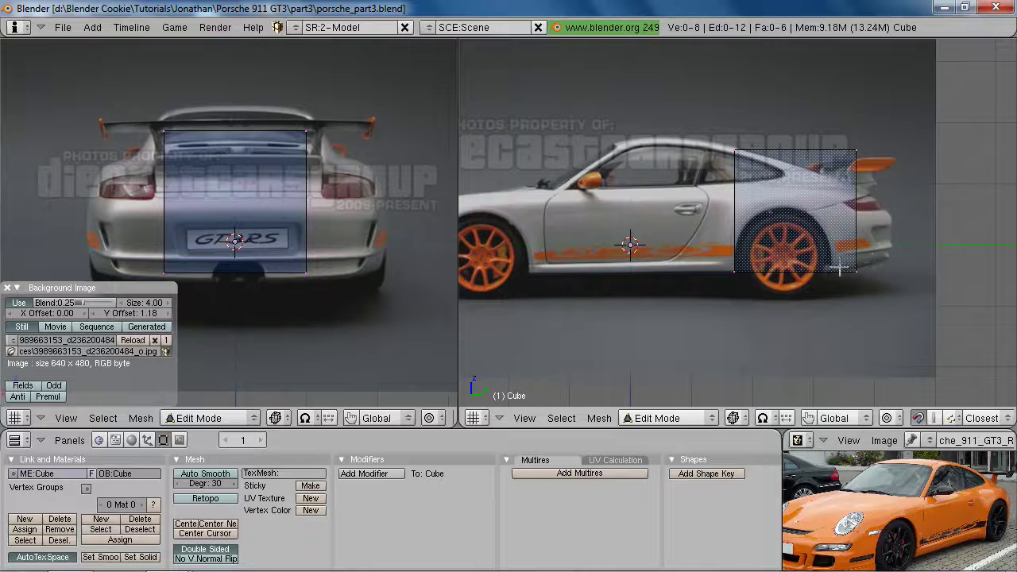
key(b)
drag(713, 101, 900, 194)
key(g)
key(z)
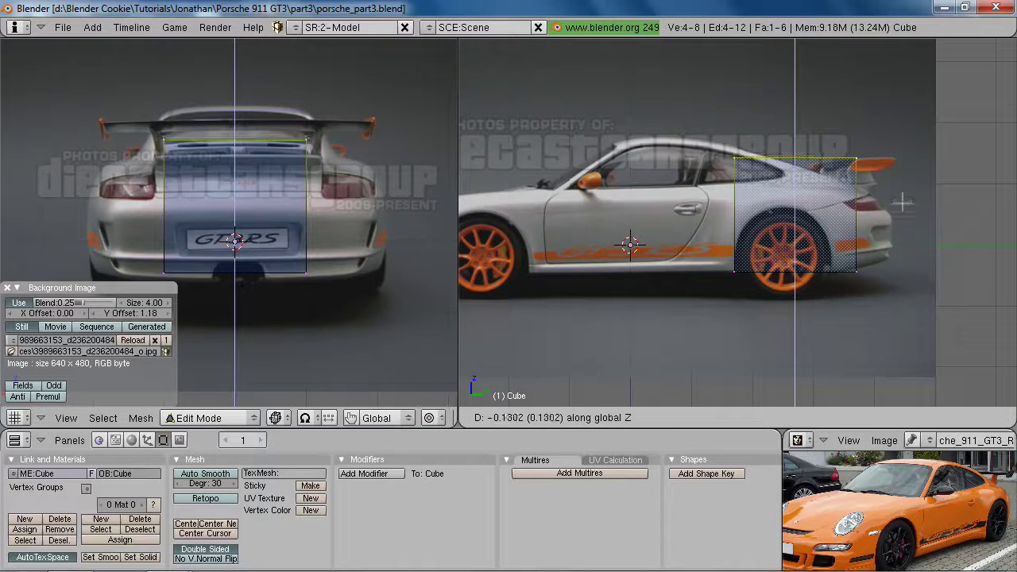
click(902, 203)
Extrude the cube's top face upward along Z to just above roof height and deselect everything
key(e)
click(854, 239)
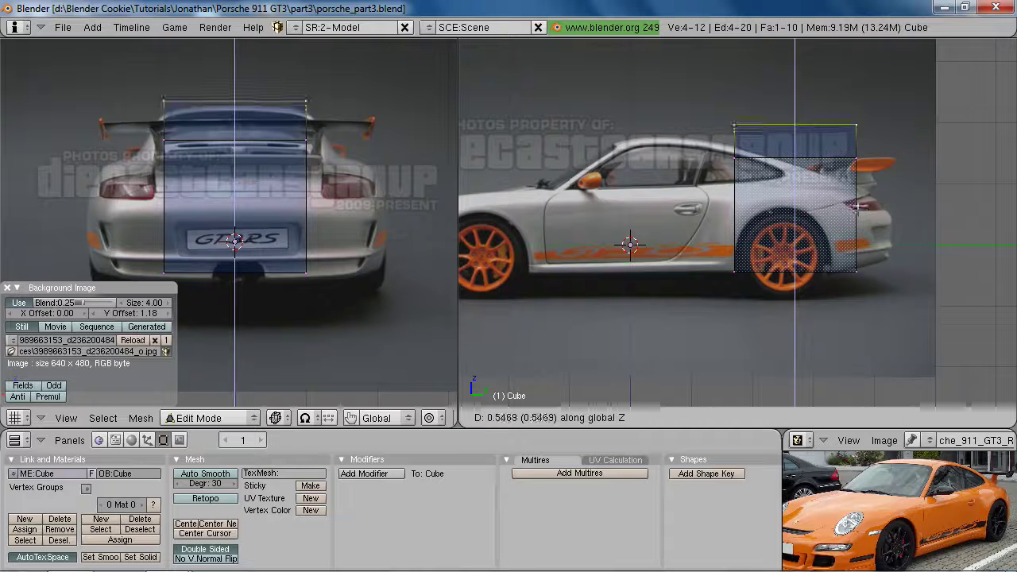
click(860, 210)
key(a)
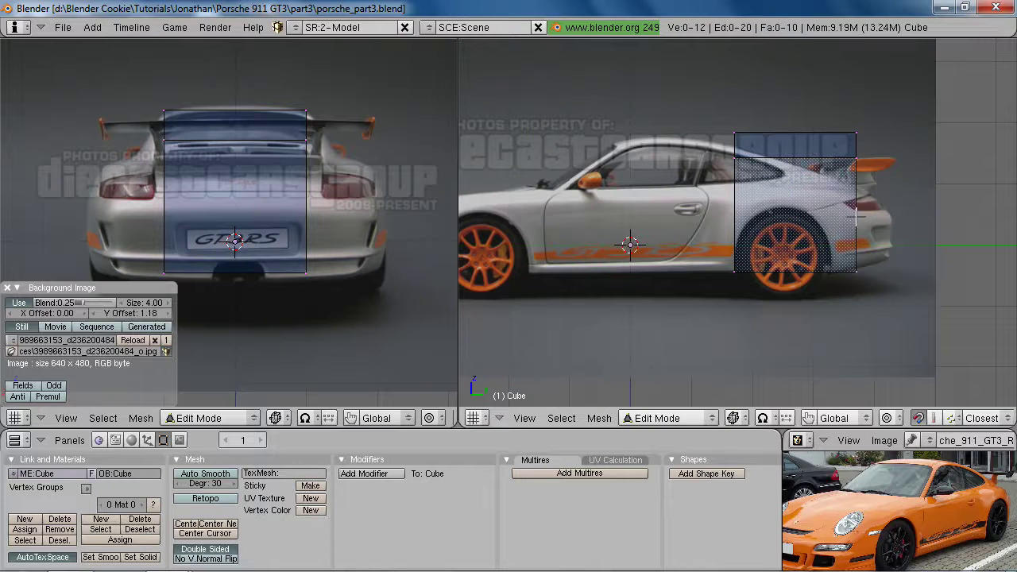
Add two horizontal loop cuts to the cube, one at the top of the wheel arch and one at the top of the taillight
key(ctrl+r)
click(861, 213)
click(810, 198)
key(ctrl+r)
click(811, 199)
click(884, 197)
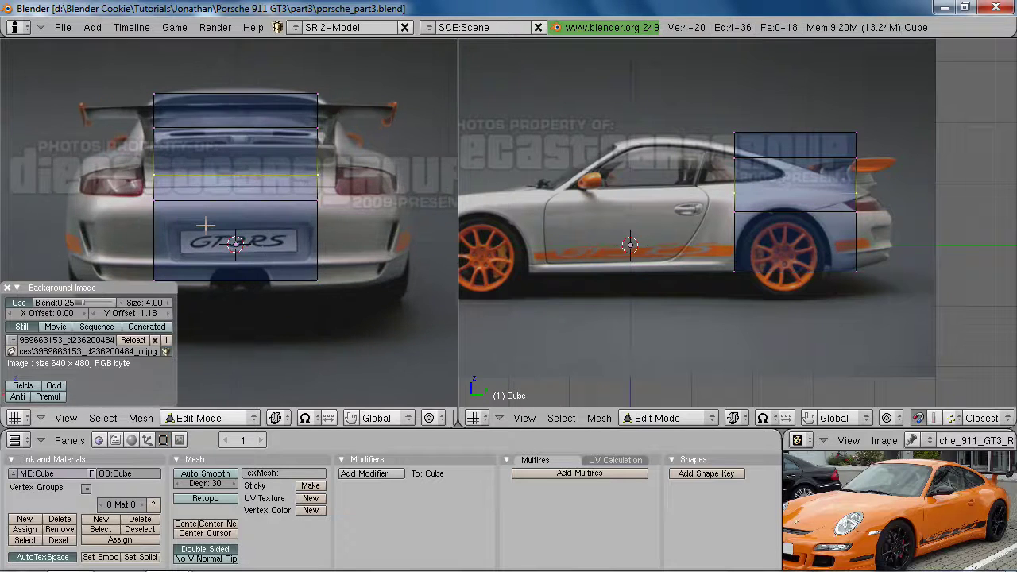
Reduce the rear background image's size to 3.00 and its Y offset to 1.08
scroll(199, 206, up, 1)
scroll(261, 195, up, 1)
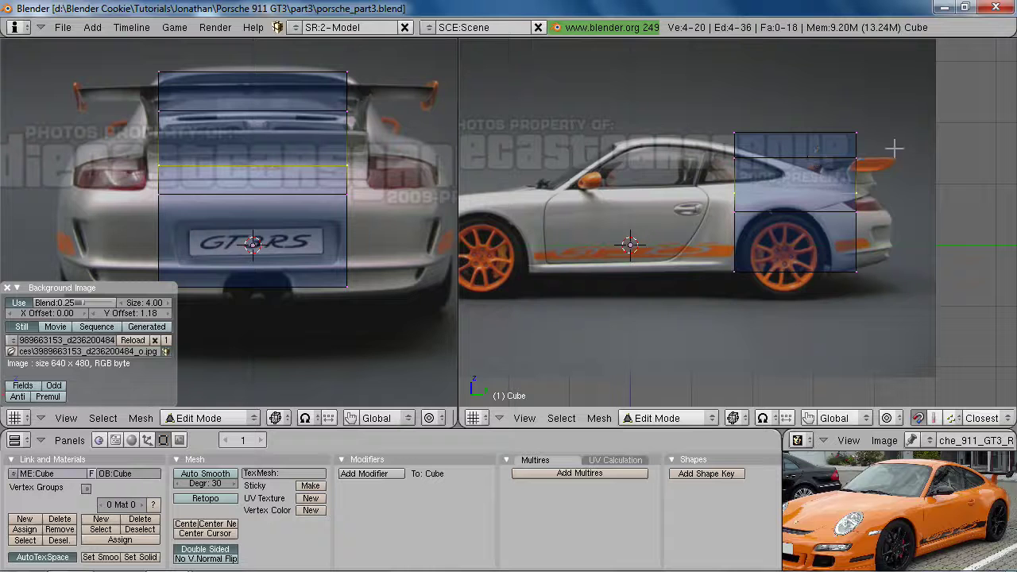
shift+middle_drag(286, 190, 319, 175)
shift+middle_drag(191, 155, 191, 157)
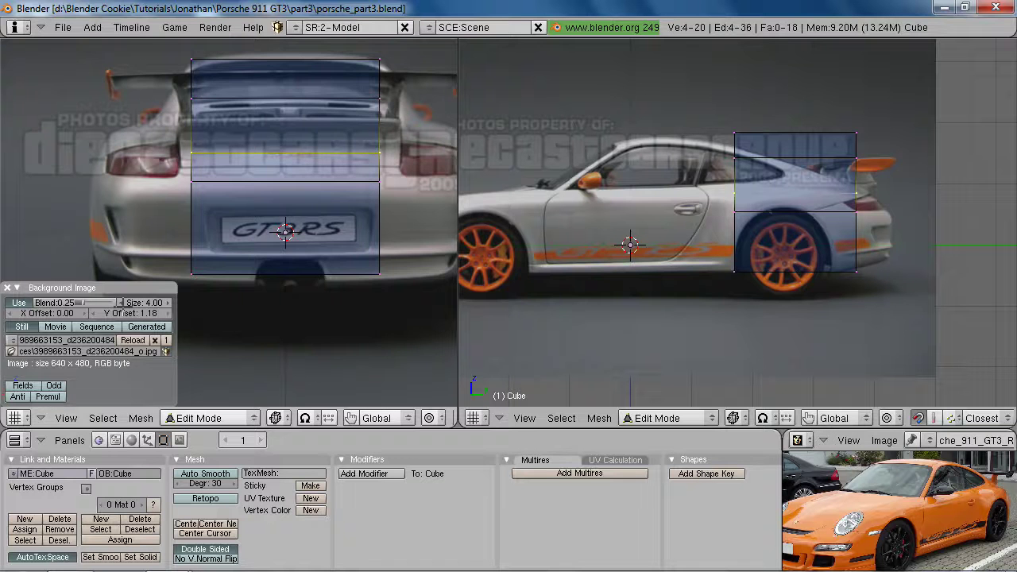
click(120, 303)
scroll(245, 274, up, 2)
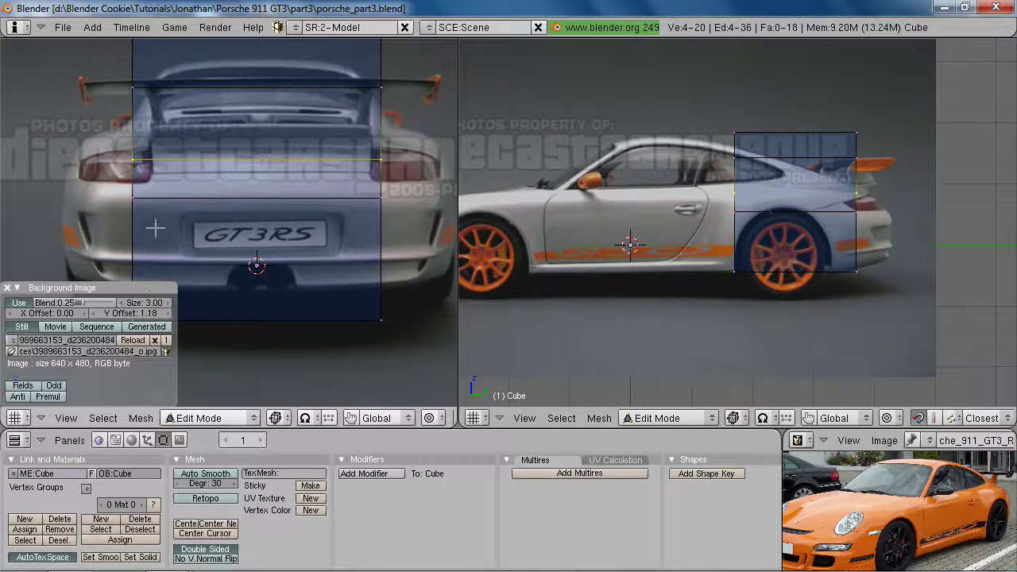
click(96, 313)
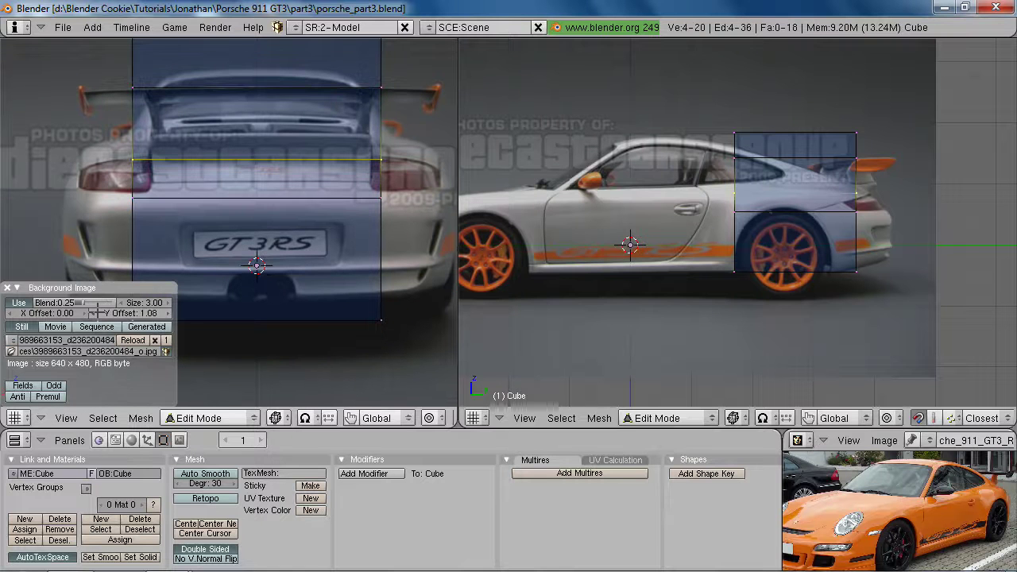
Try a size of 3.10 for the rear background image
click(151, 303)
text(2.1)
key(Return)
click(162, 301)
key(KP_3)
key(KP_Decimal)
shift+click(162, 300)
text(3.1)
key(Return)
key(KP_1)
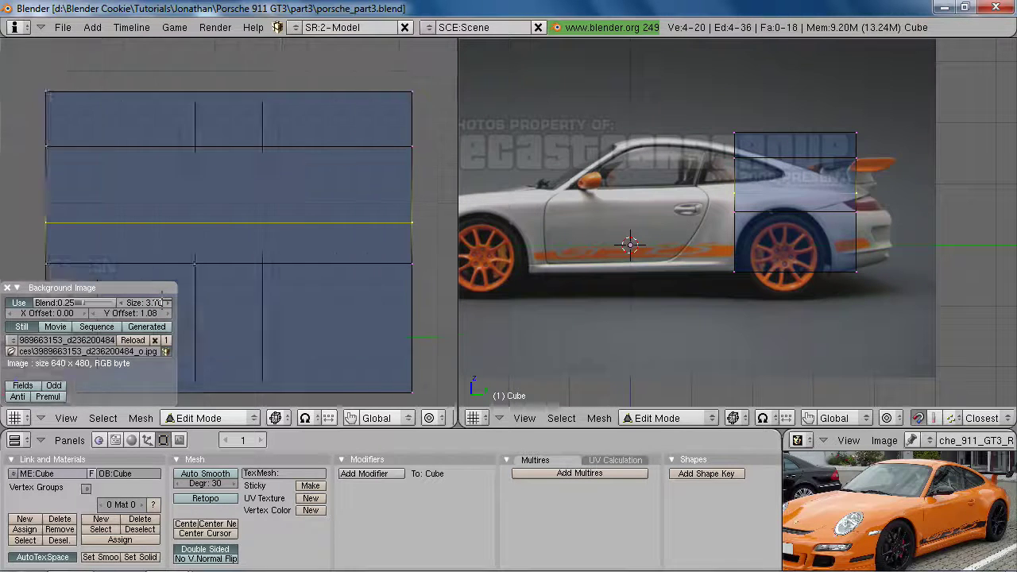
shift+middle_drag(268, 245, 300, 229)
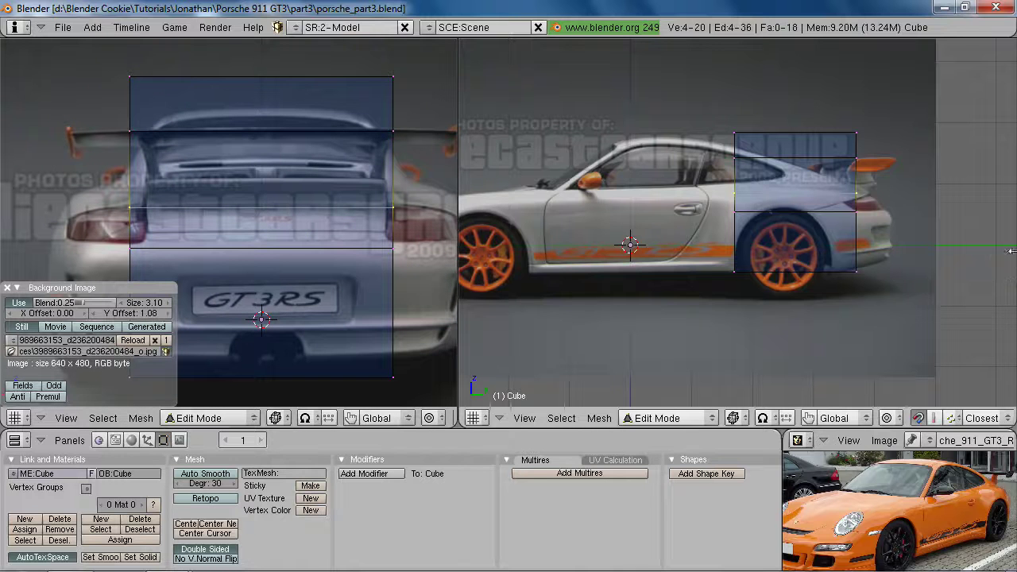
Set the rear background image's Y offset to 1.02 after trying 1.00, comparing the cube's edges with the side view
ctrl+middle_drag(993, 244, 991, 247)
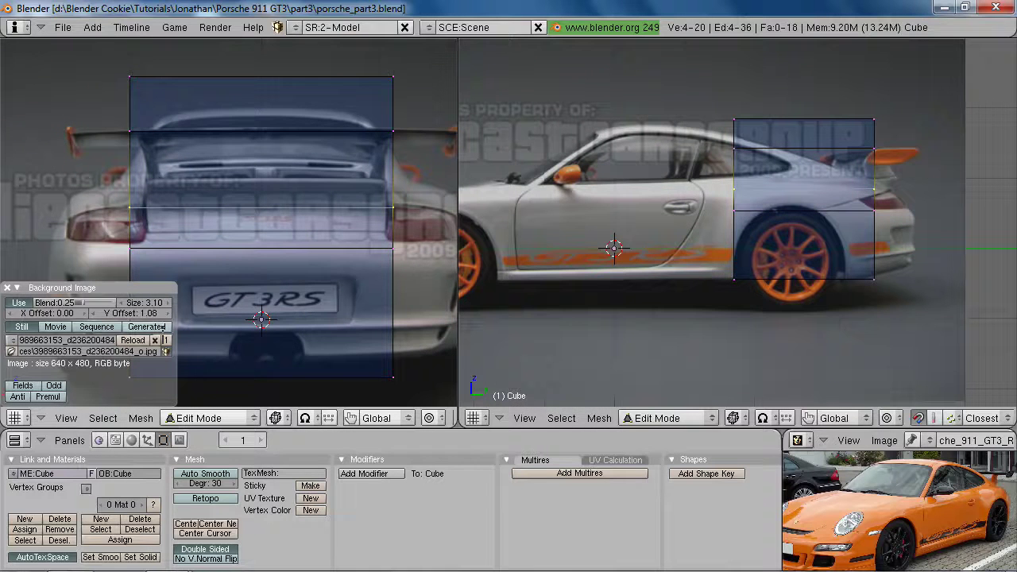
click(108, 313)
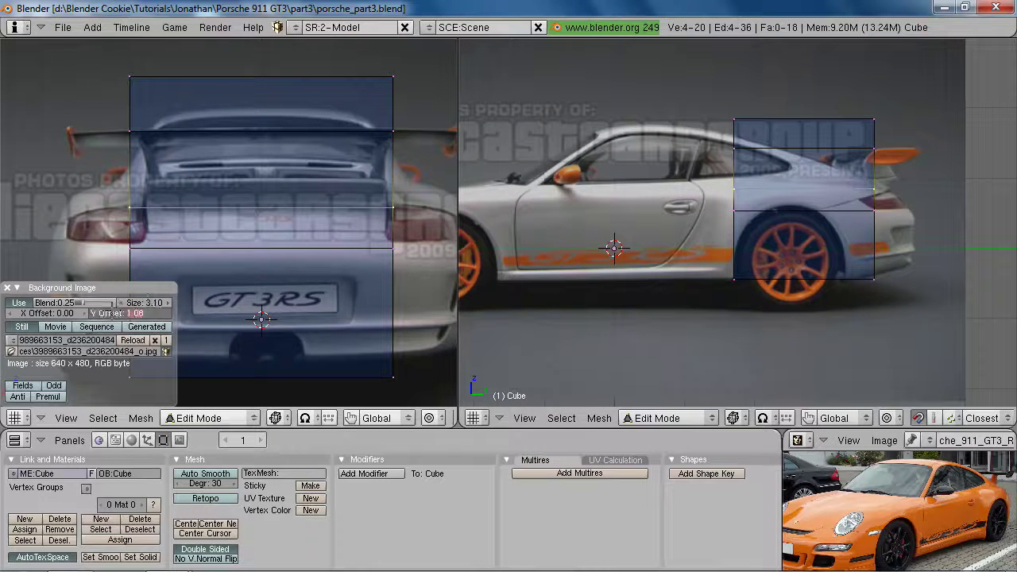
text(1)
key(Return)
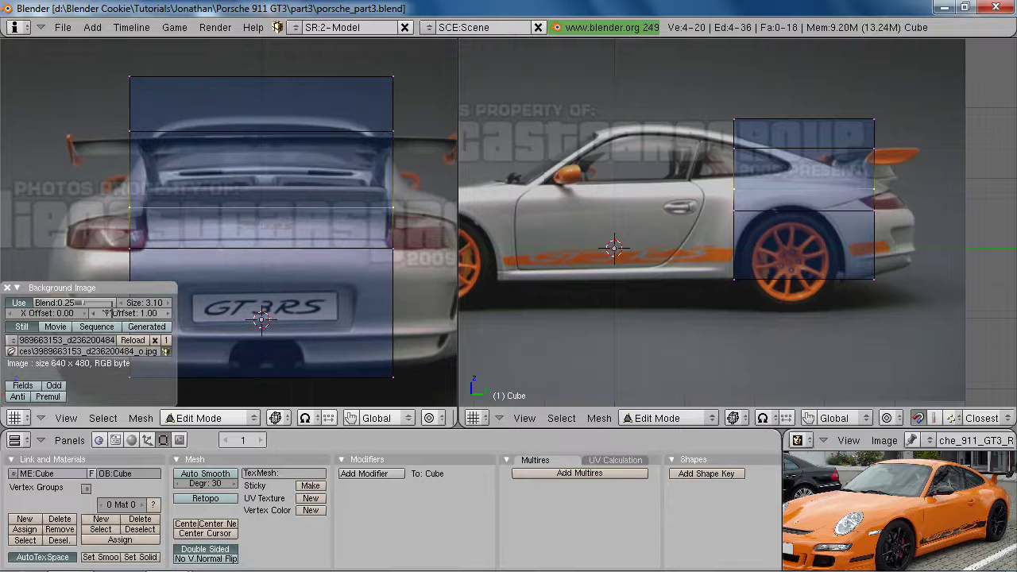
click(149, 314)
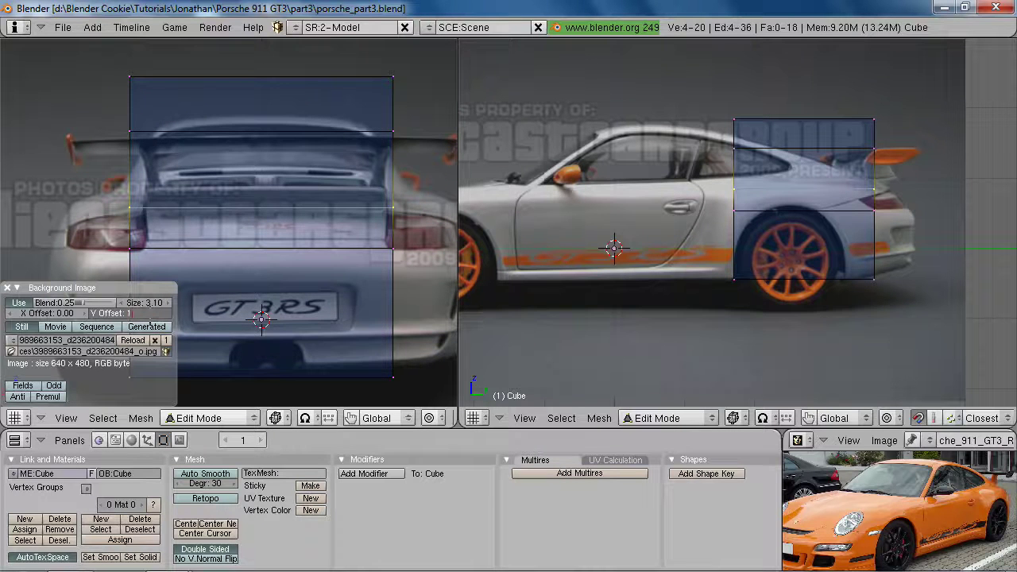
text(1.02)
key(Return)
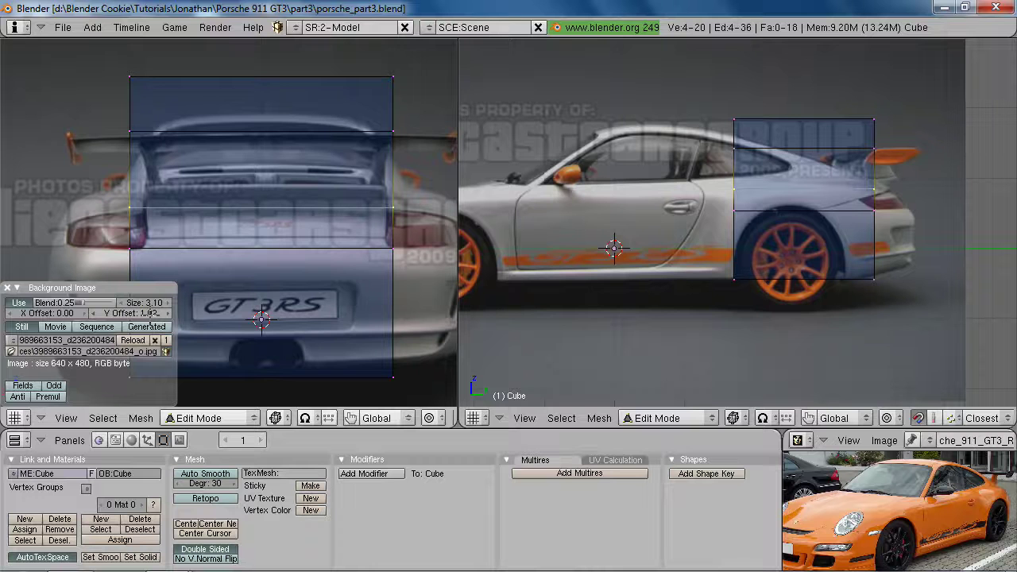
scroll(329, 238, down, 2)
shift+middle_drag(328, 238, 336, 210)
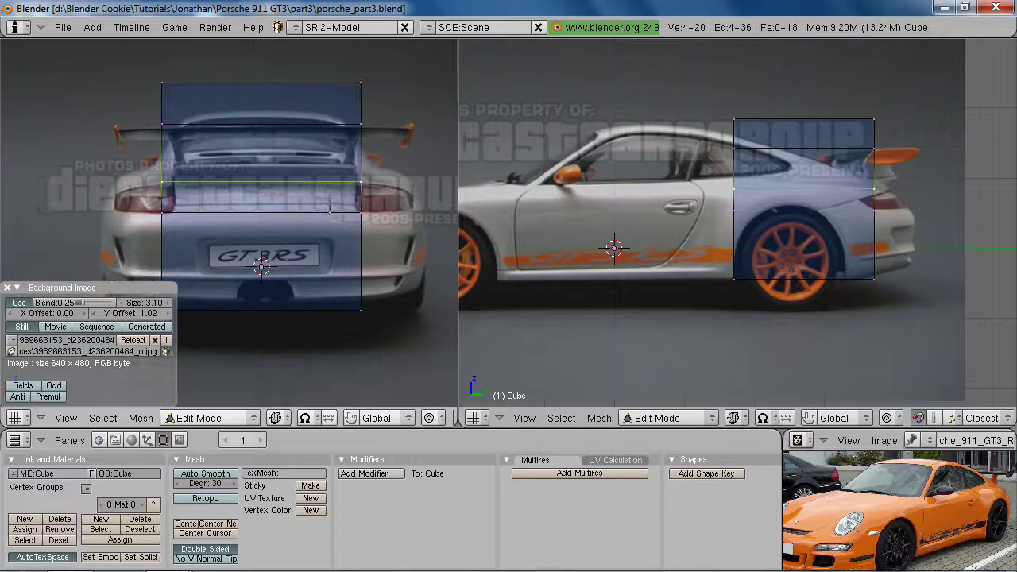
Leave Edit Mode, unhide the car body, and deselect everything to compare the body with the rear reference
key(Tab)
key(alt+h)
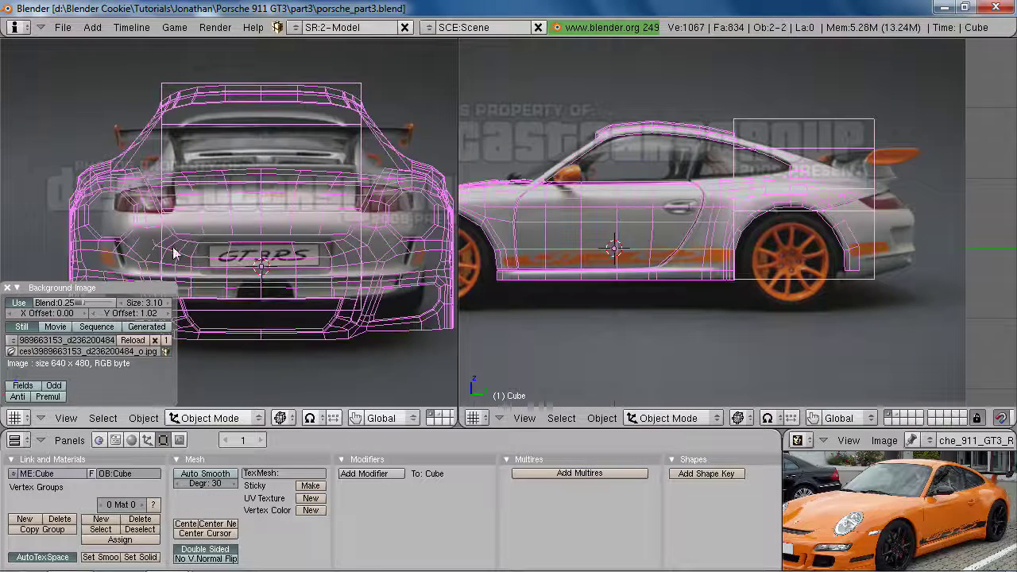
key(a)
scroll(310, 241, down, 3)
scroll(315, 240, up, 2)
shift+middle_drag(313, 243, 294, 226)
scroll(259, 229, down, 2)
scroll(235, 235, up, 1)
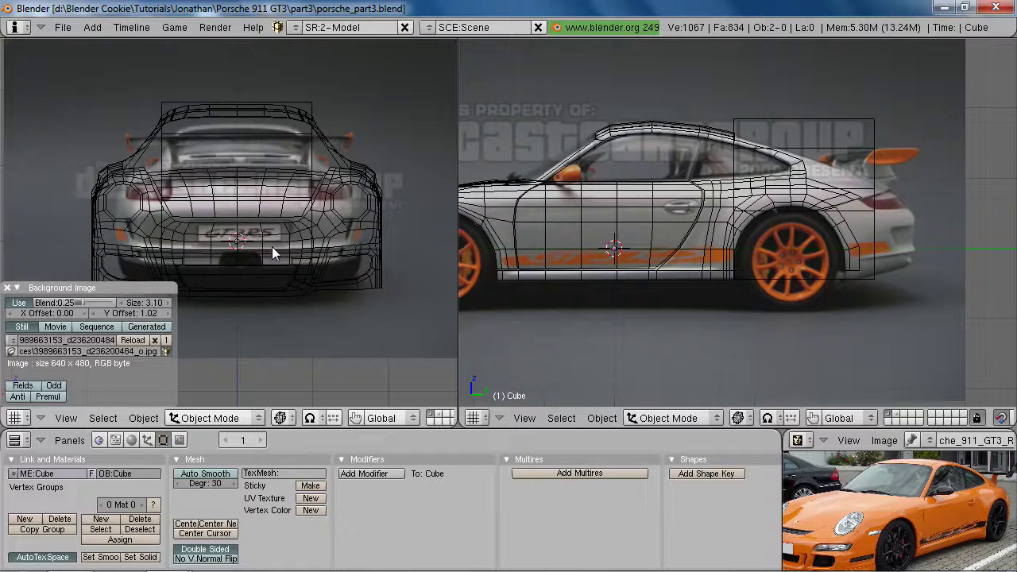
scroll(310, 246, up, 1)
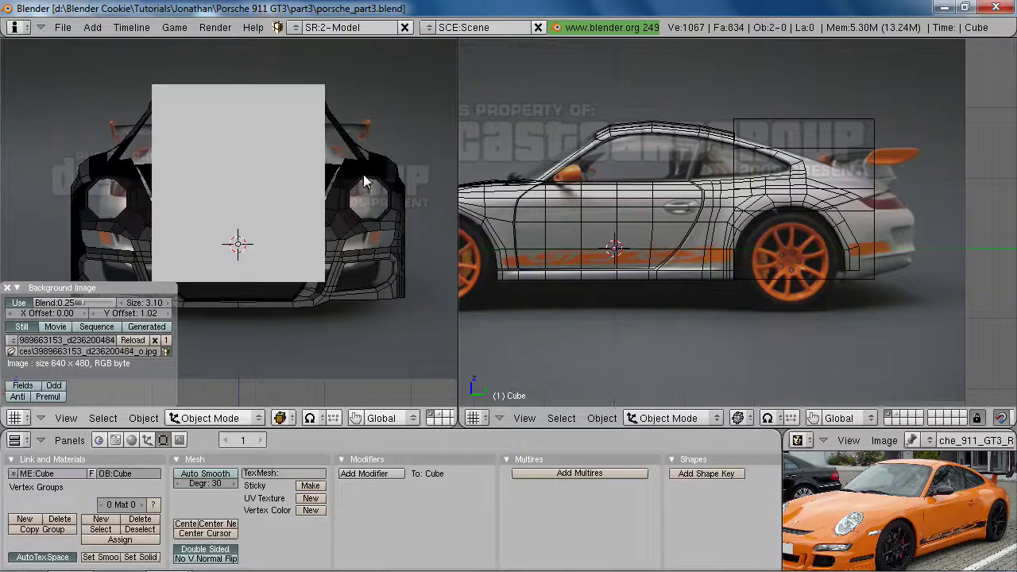
Hide the car body mesh and select the cube
key(2)
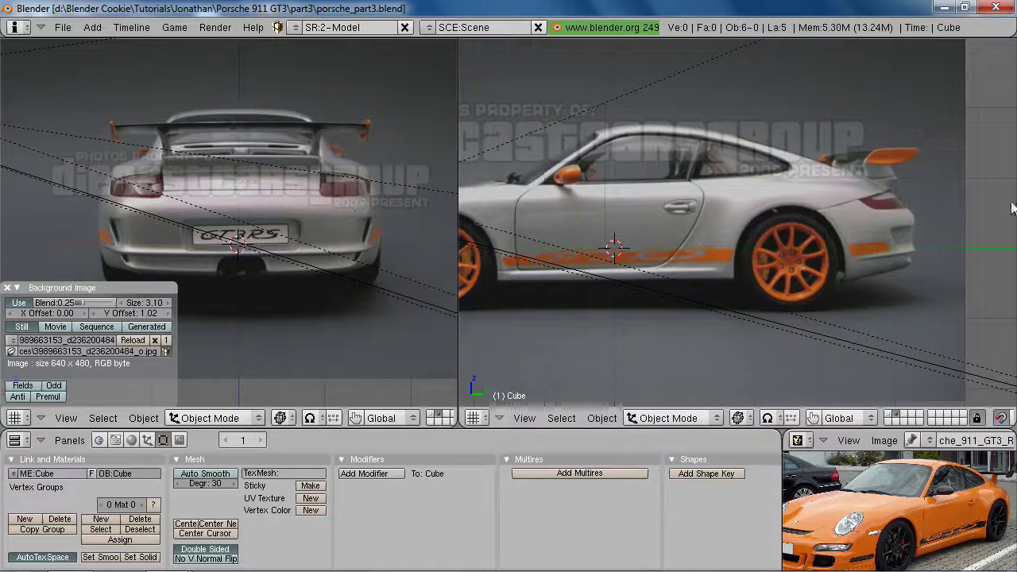
key(1)
right_click(394, 256)
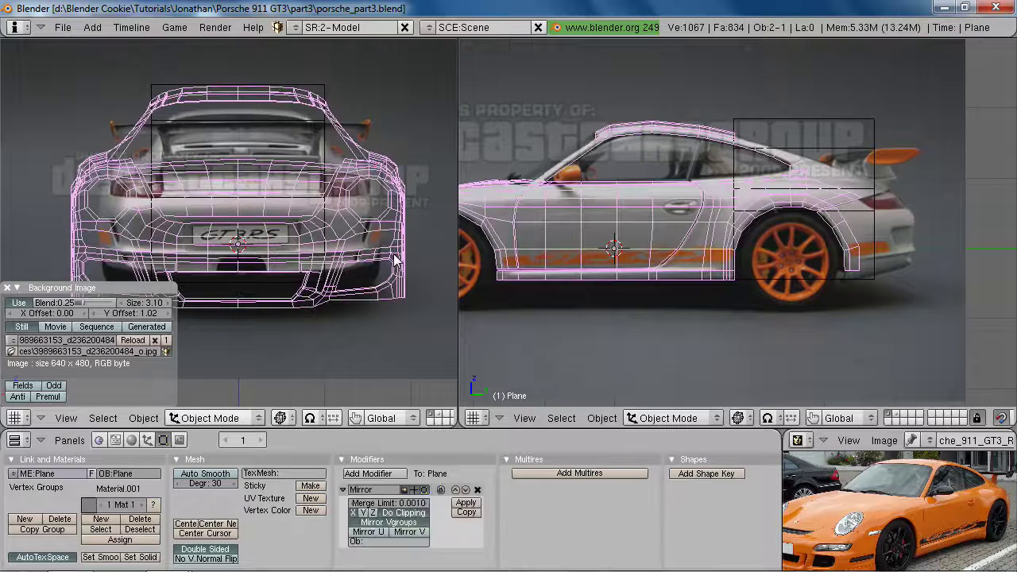
key(h)
right_click(325, 172)
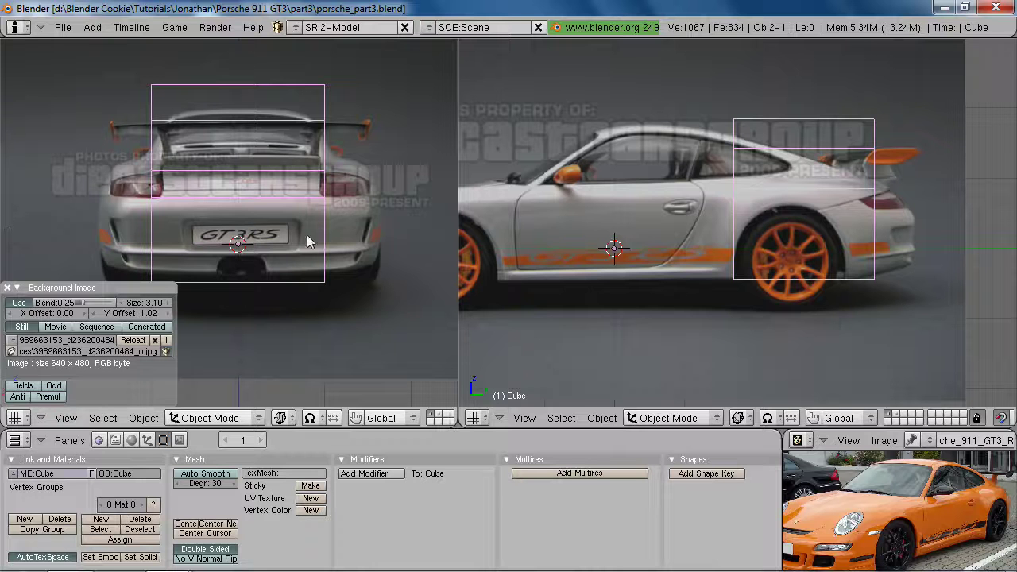
Unhide the car body and make it the only selected object
key(alt+h)
ctrl+middle_drag(300, 260, 354, 256)
key(a)
right_click(413, 233)
scroll(370, 243, down, 2)
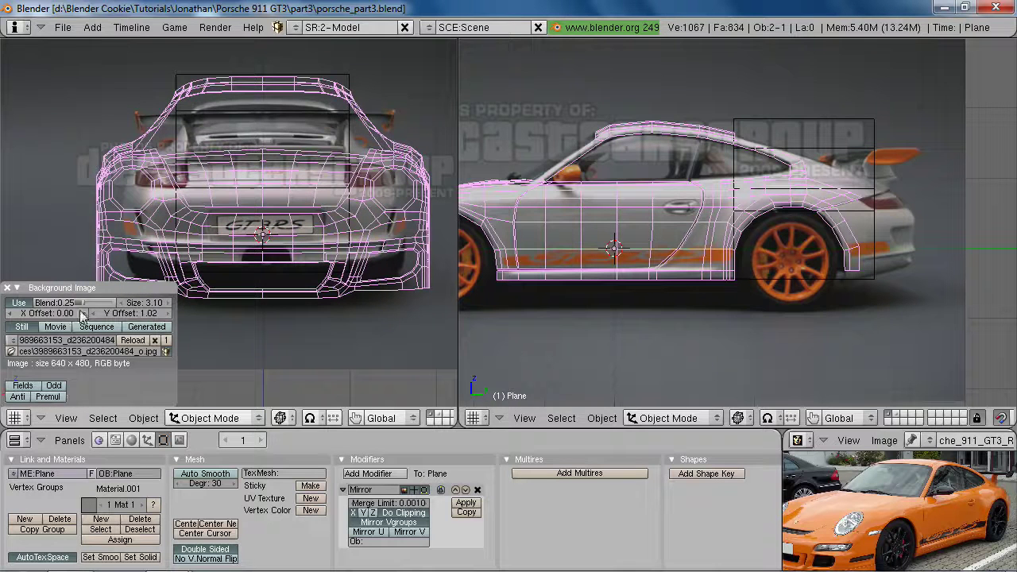
Enlarge the rear background image to match the car body's width, trying 4.10 and settling on size 4.00
click(168, 303)
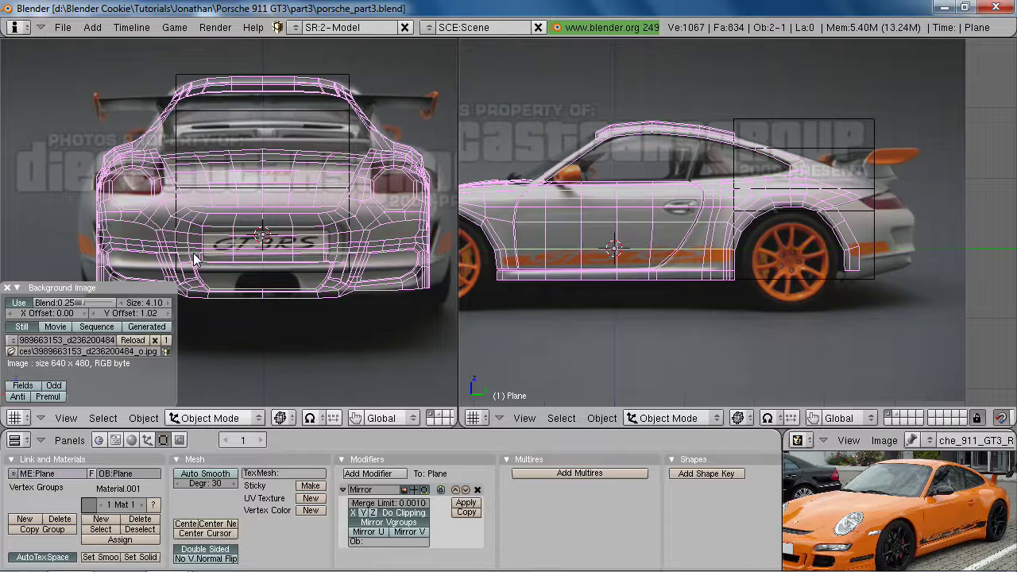
shift+middle_drag(197, 259, 208, 237)
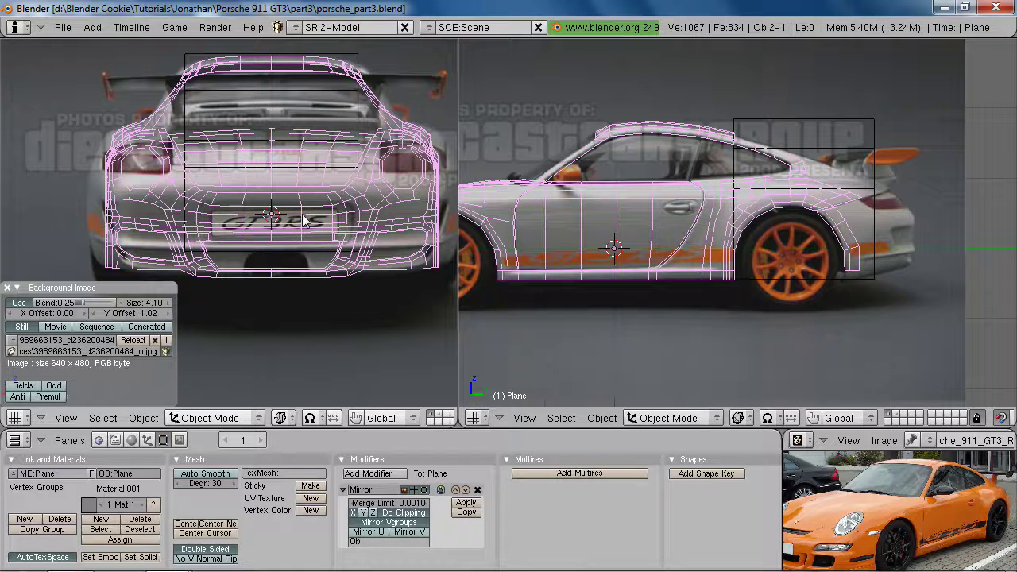
click(142, 301)
text(4)
key(Return)
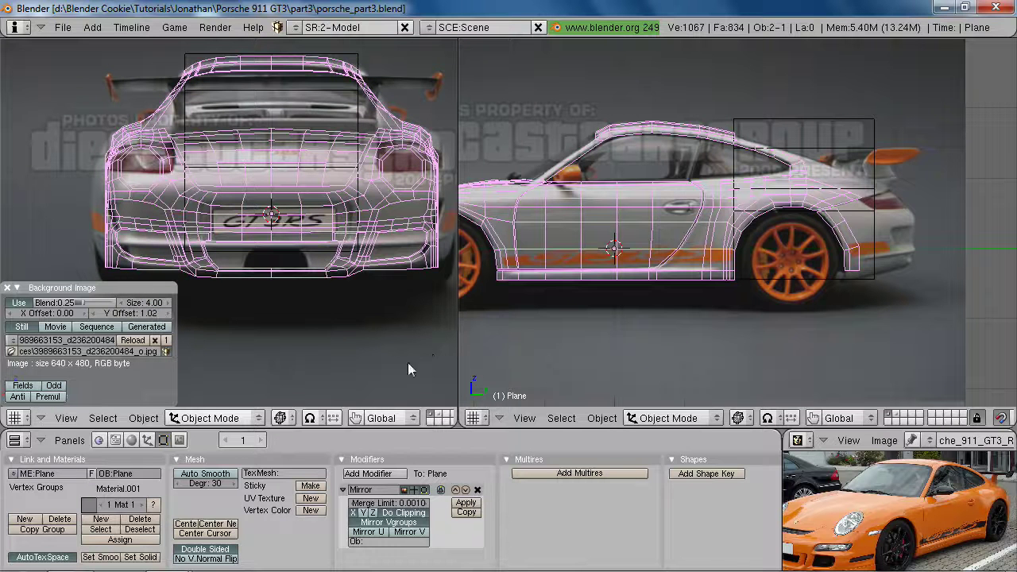
shift+middle_drag(354, 237, 342, 229)
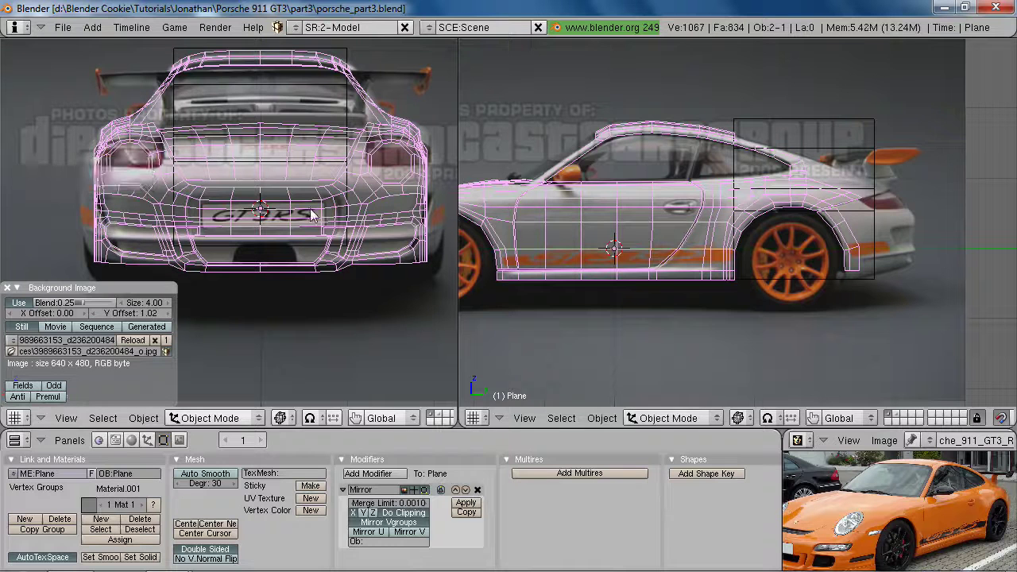
Remove the helper cube from the scene and inspect the remaining car body in perspective
key(a)
middle_drag(267, 103, 187, 318)
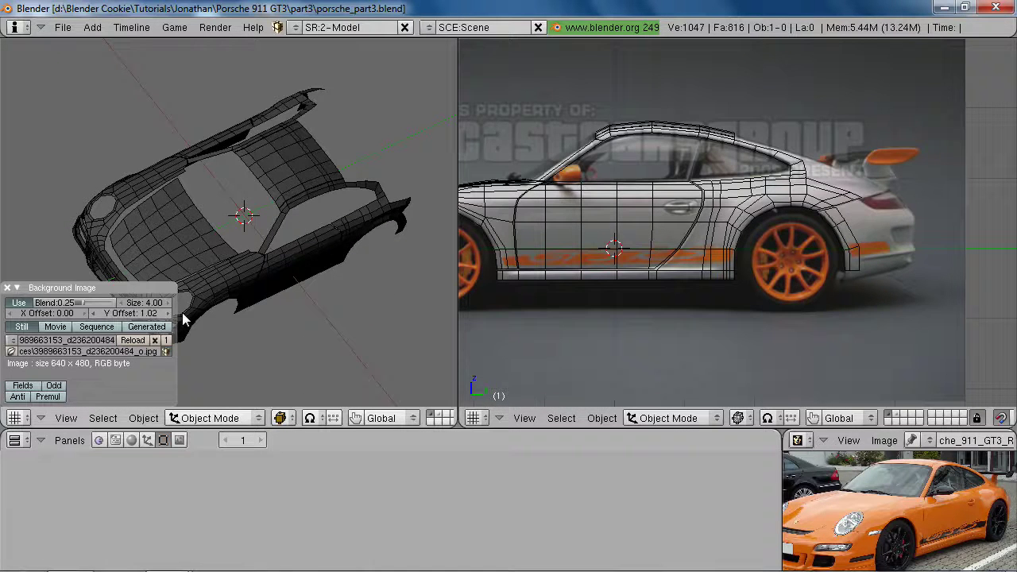
Examine the orange Porsche reference photo at full-window size, then restore the editor layout
key(ctrl+Up)
scroll(658, 405, up, 4)
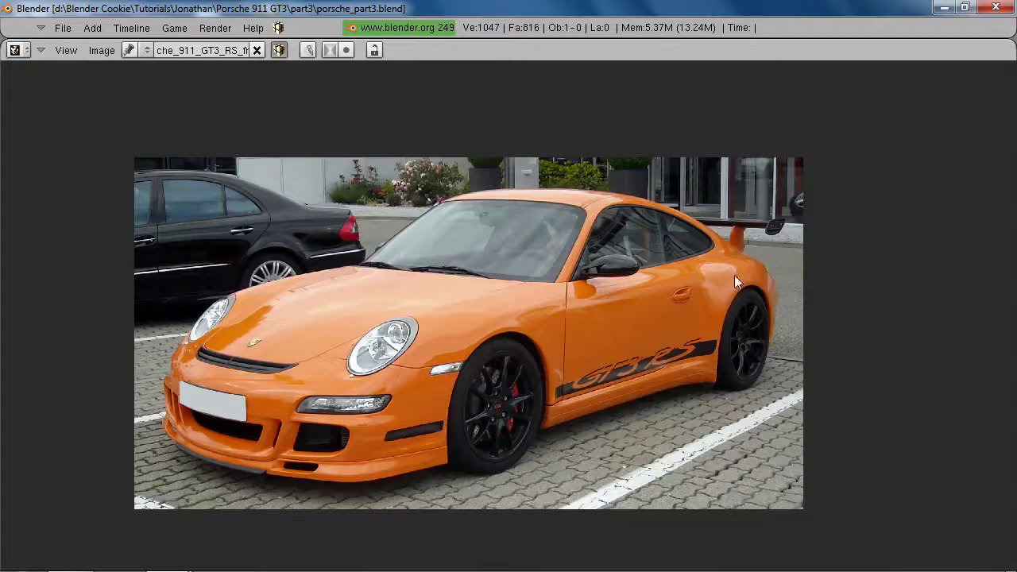
key(ctrl+Up)
Switch to the References folder in Windows Explorer, view the silver GT3 RS front three-quarter photo, and return to Blender
key(alt+Tab)
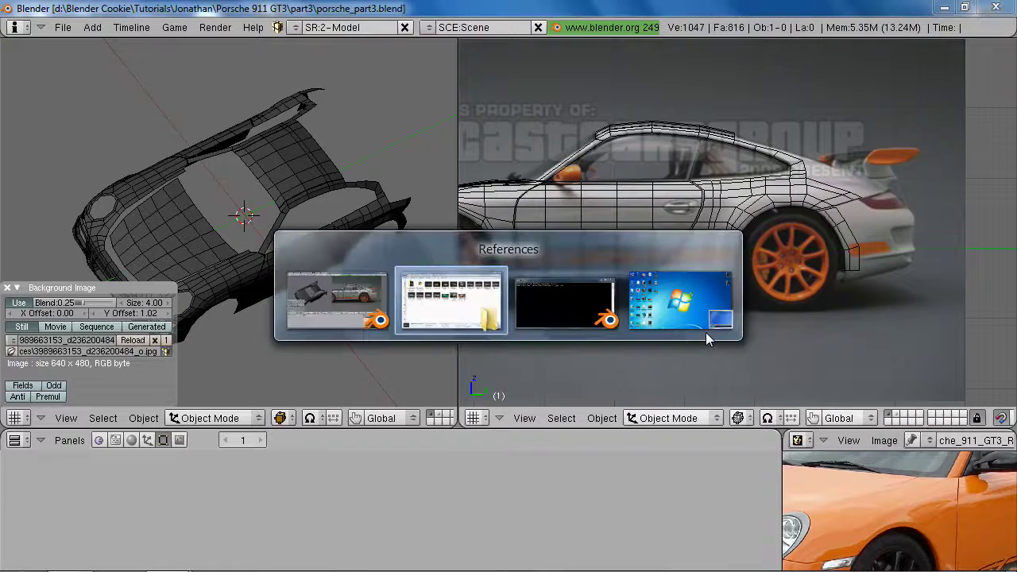
click(515, 352)
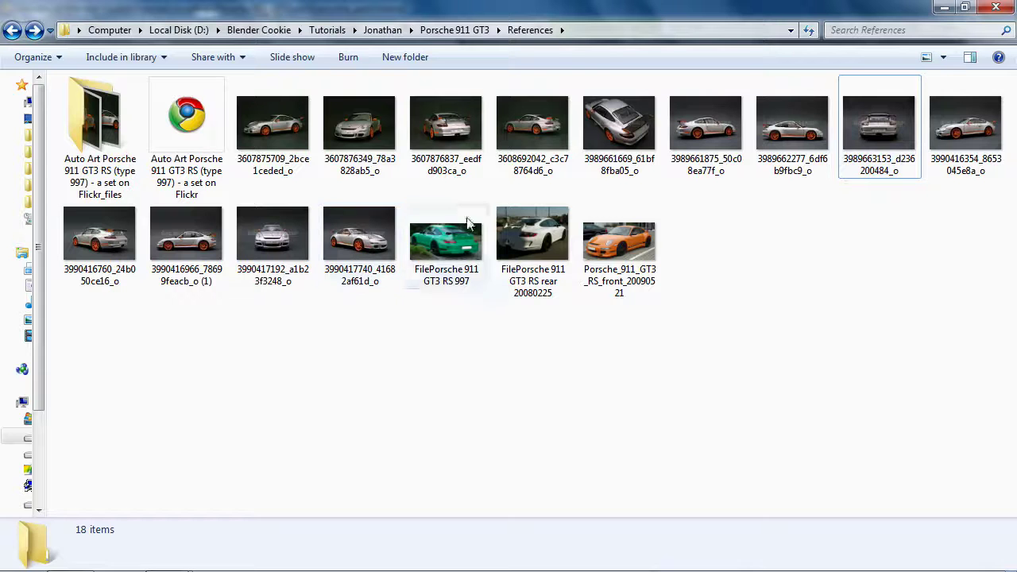
double_click(359, 126)
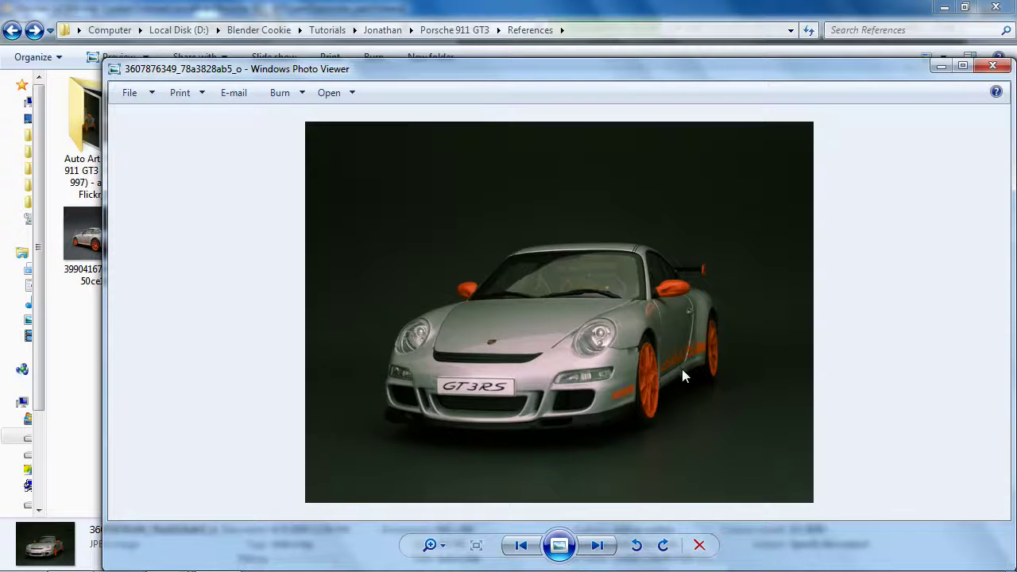
click(993, 65)
key(alt+Tab)
Set the model viewport to the rear view and close the Background Image settings
middle_drag(348, 295, 227, 211)
scroll(283, 214, up, 2)
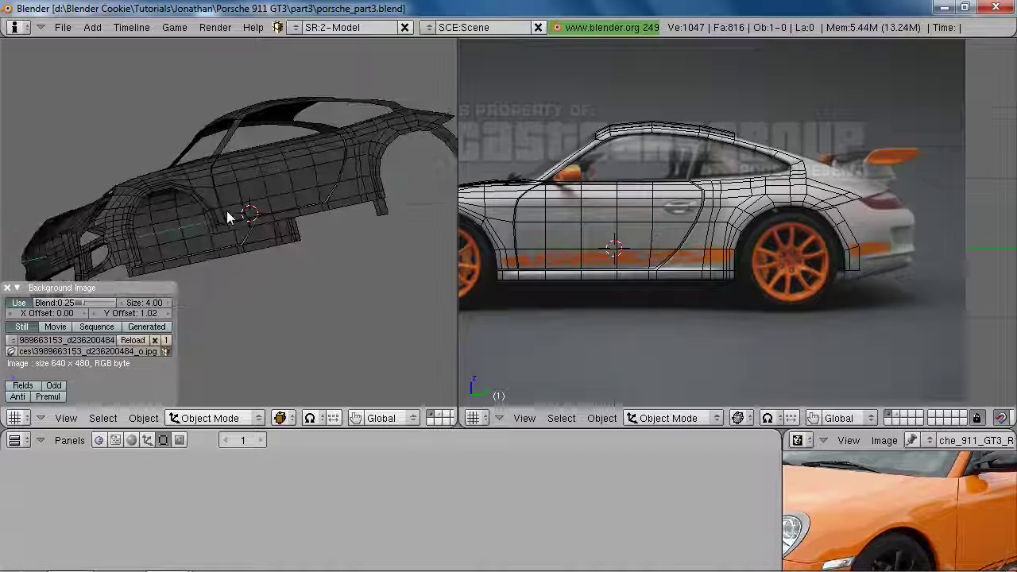
key(KP_1)
key(ctrl+KP_1)
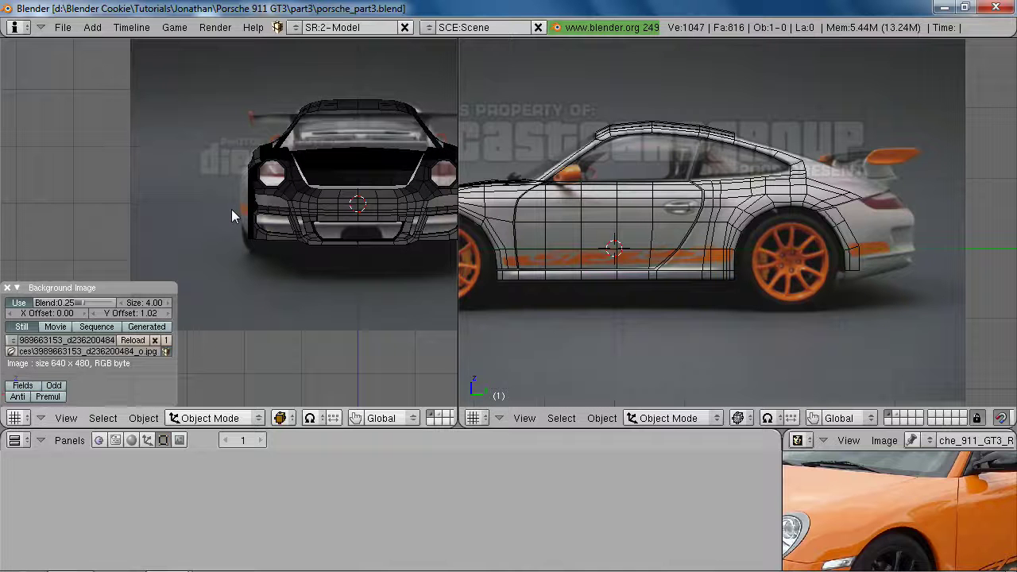
click(7, 289)
scroll(229, 249, up, 3)
scroll(185, 210, up, 2)
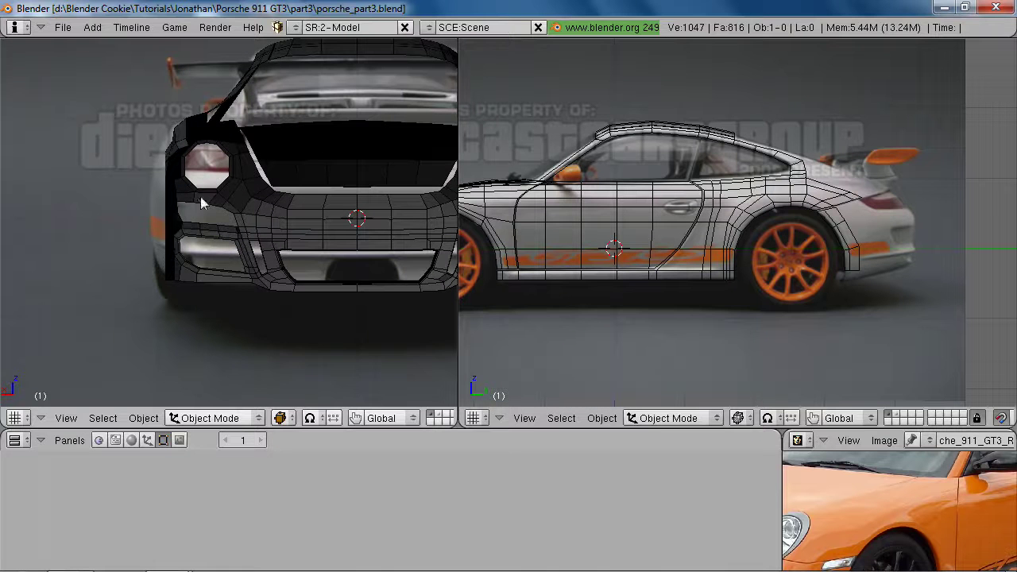
Switch the side view to solid shading with the rear wheel area and the whole rear end framed
scroll(810, 284, down, 2)
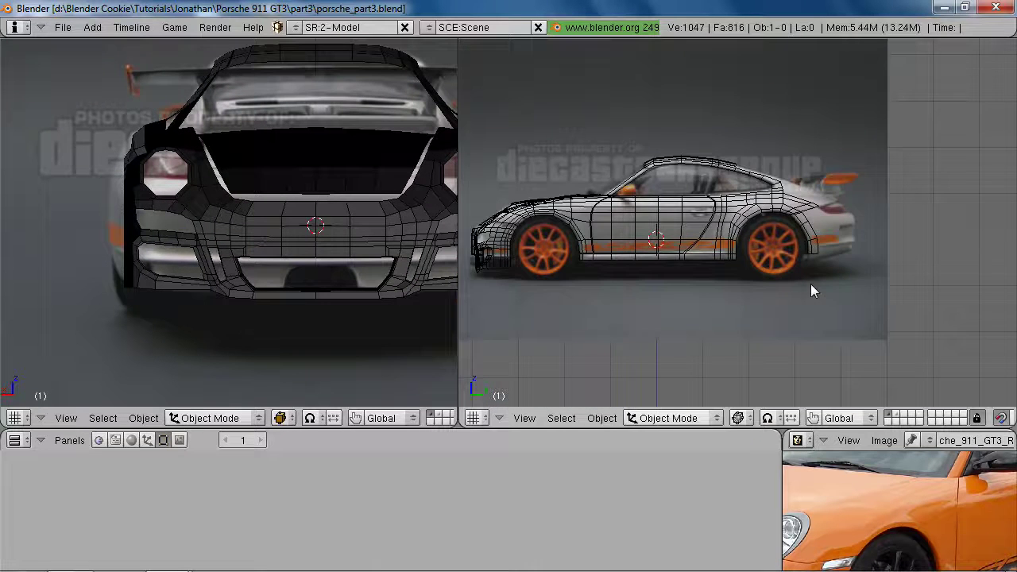
scroll(804, 231, up, 4)
key(z)
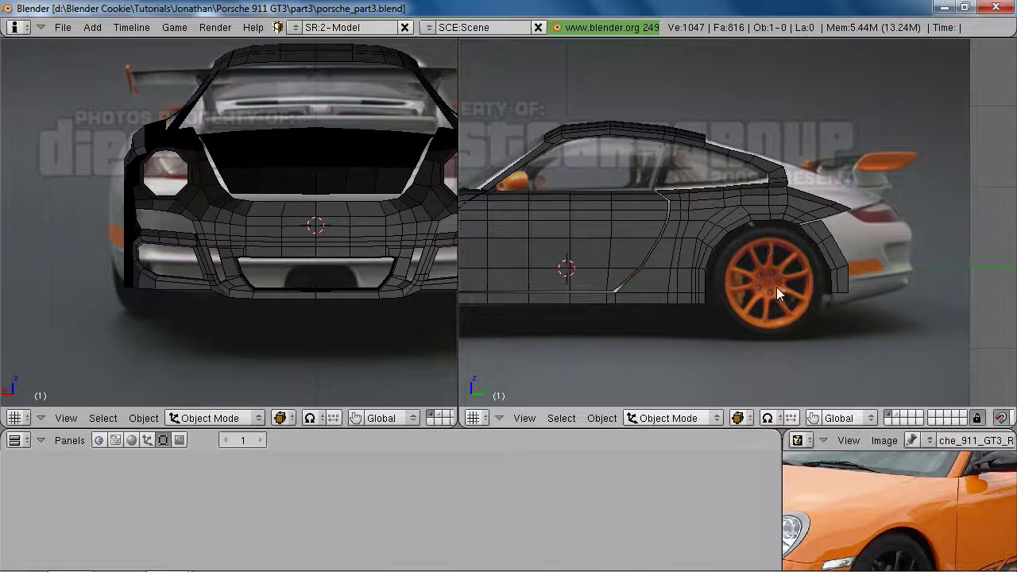
shift+middle_drag(341, 266, 280, 285)
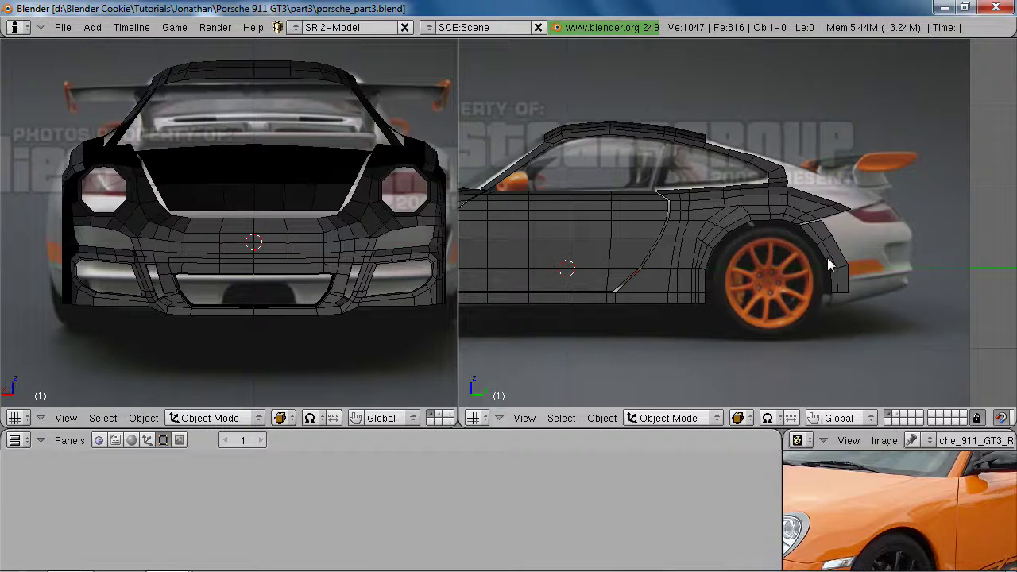
Put the car body mesh in Edit Mode and switch the side view to wireframe shading
shift+middle_drag(825, 257, 789, 256)
key(2)
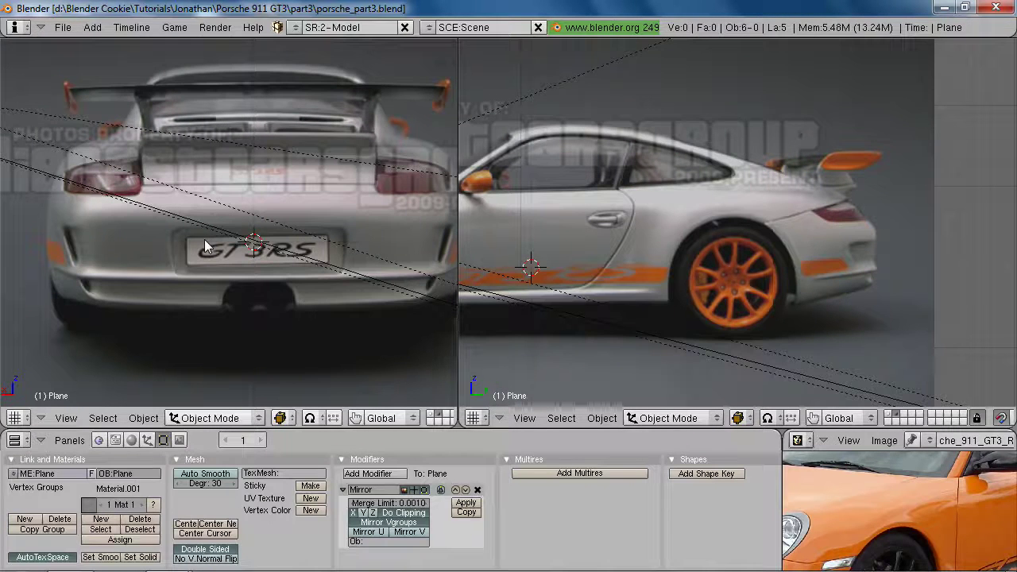
key(1)
key(Tab)
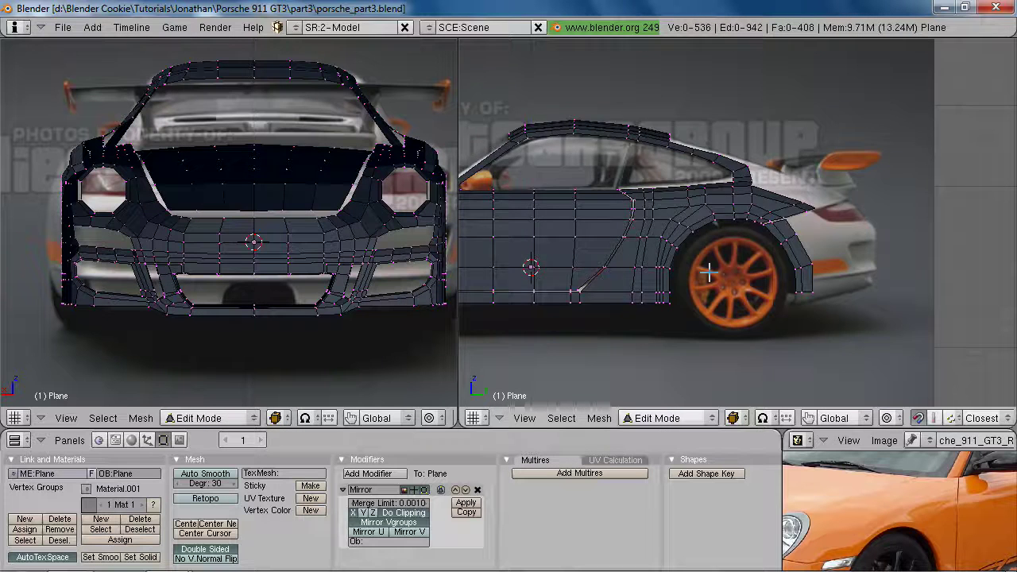
scroll(719, 250, down, 1)
shift+middle_drag(720, 251, 770, 250)
key(z)
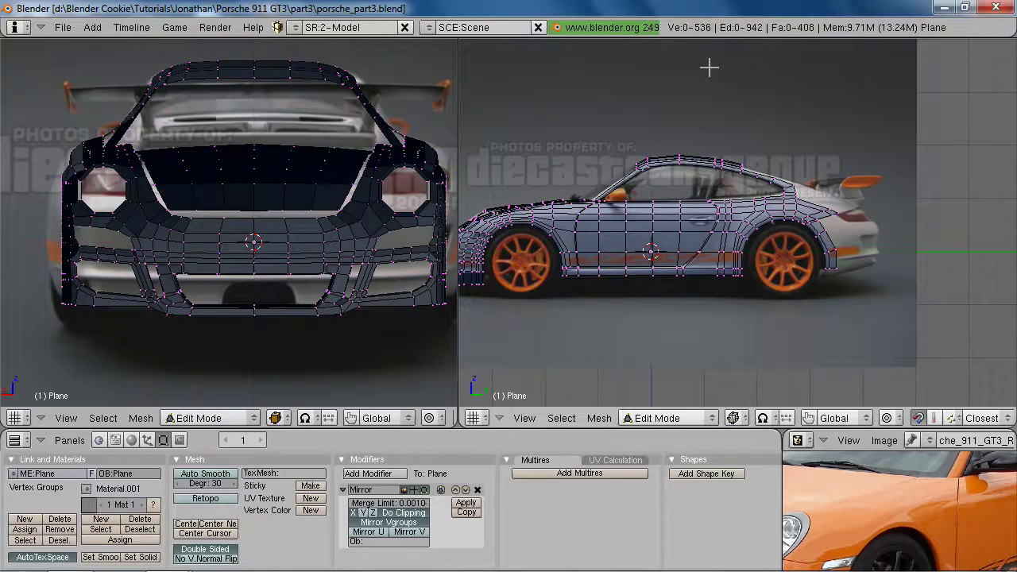
Box-select the front half of the body mesh in the side view and hide it
key(b)
drag(667, 109, 462, 379)
shift+middle_drag(535, 247, 607, 228)
key(b)
drag(612, 80, 385, 384)
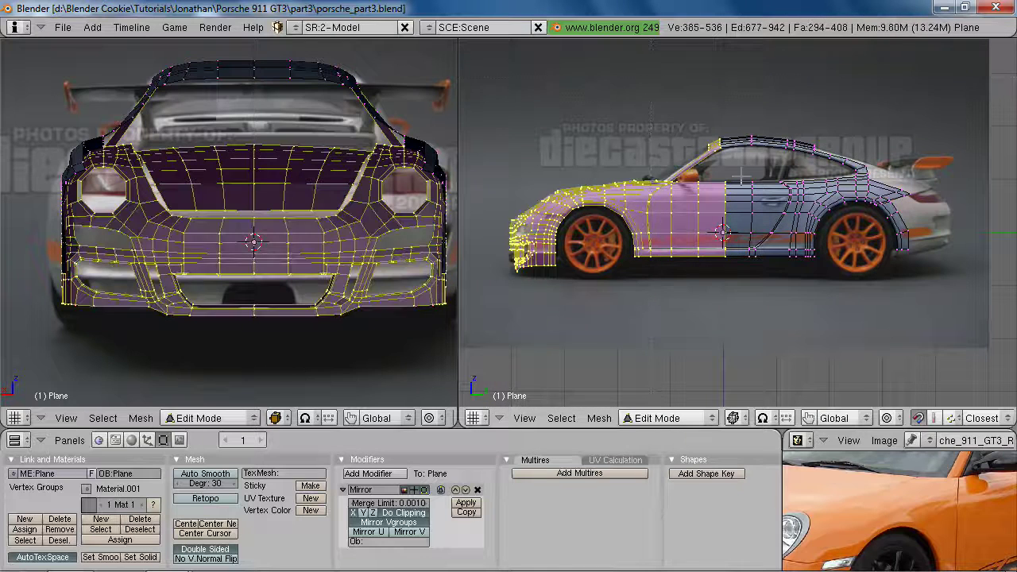
key(h)
Select the remaining linked door faces in the side view and hide them
scroll(763, 207, up, 3)
shift+middle_drag(325, 254, 286, 261)
shift+middle_drag(781, 213, 743, 192)
key(l)
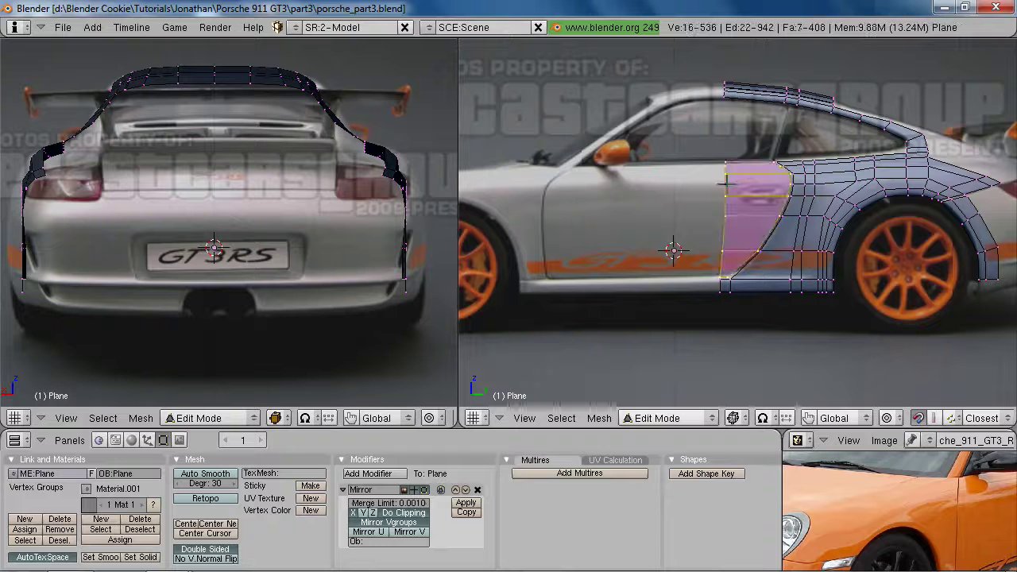
key(h)
shift+middle_drag(857, 234, 733, 264)
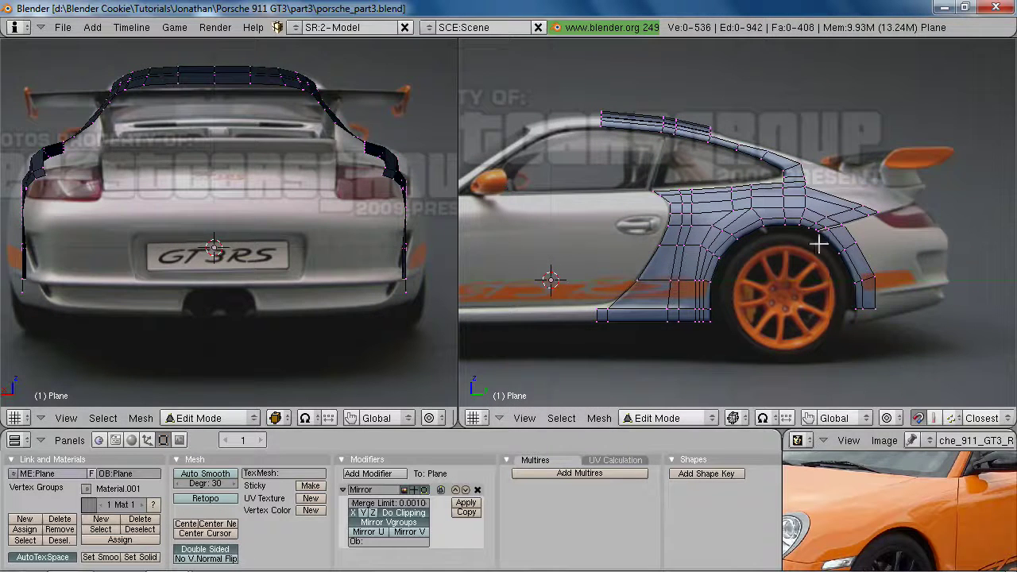
scroll(737, 222, up, 1)
scroll(737, 223, up, 1)
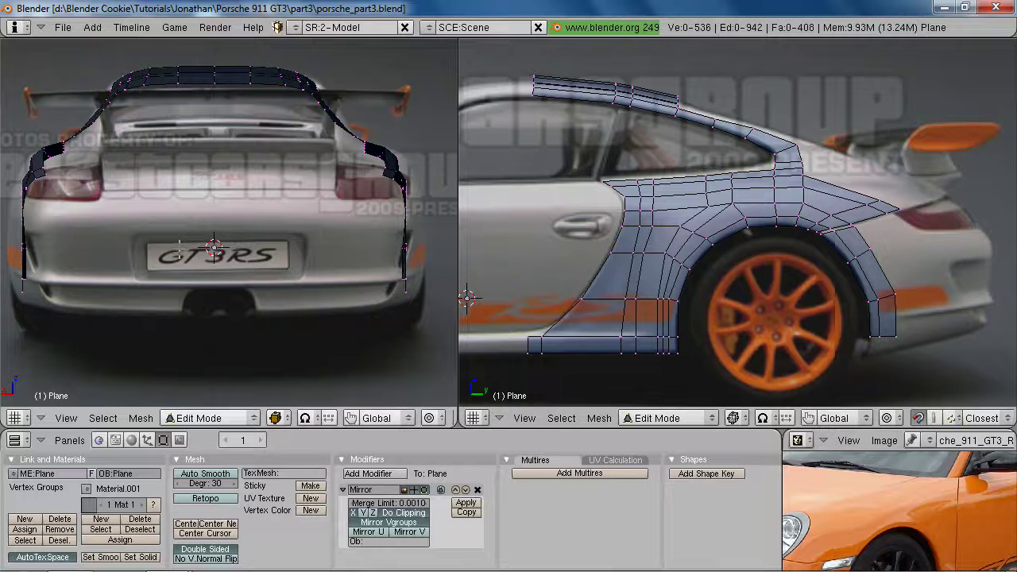
shift+middle_drag(794, 291, 644, 307)
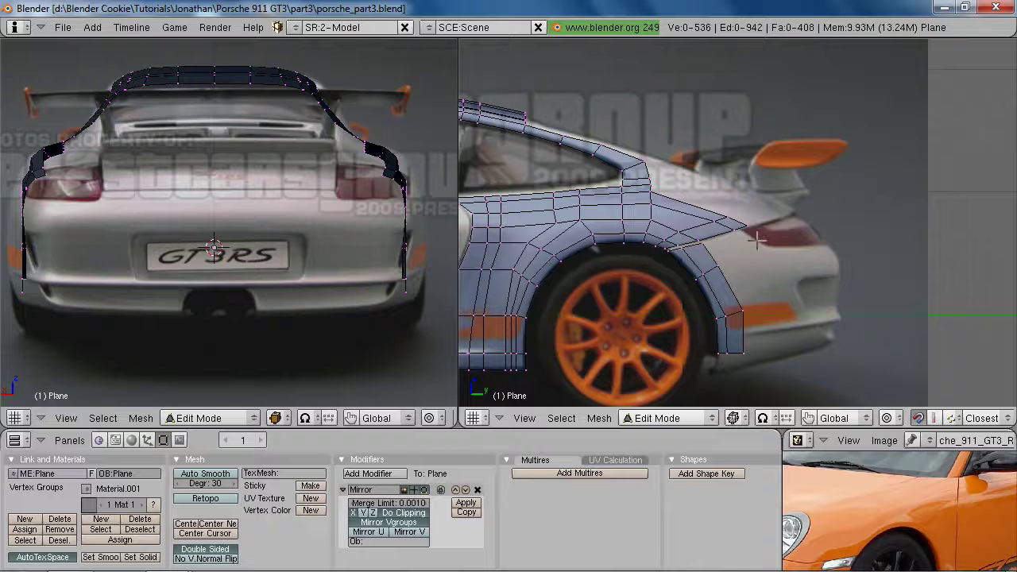
key(alt+Tab)
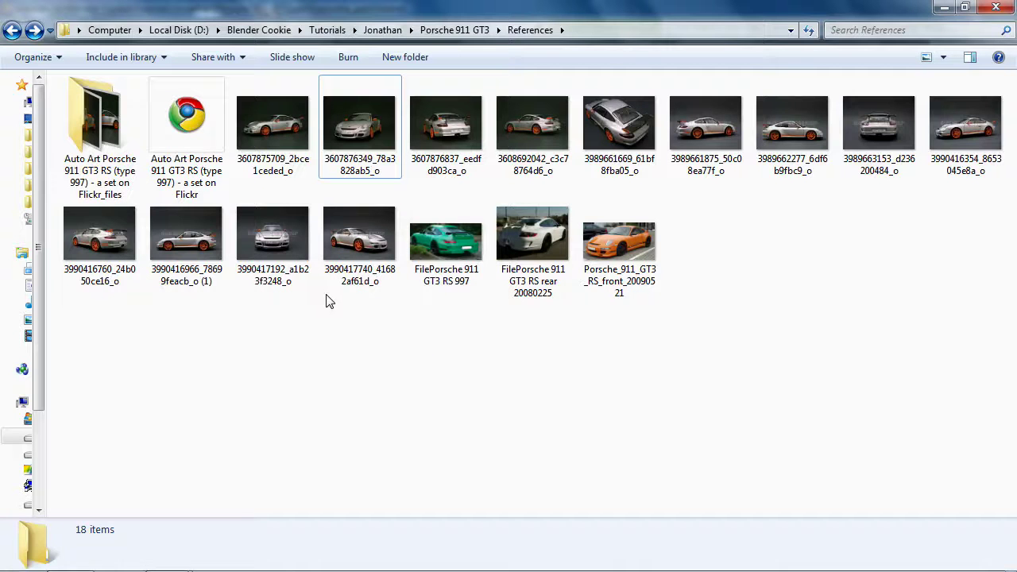
double_click(100, 235)
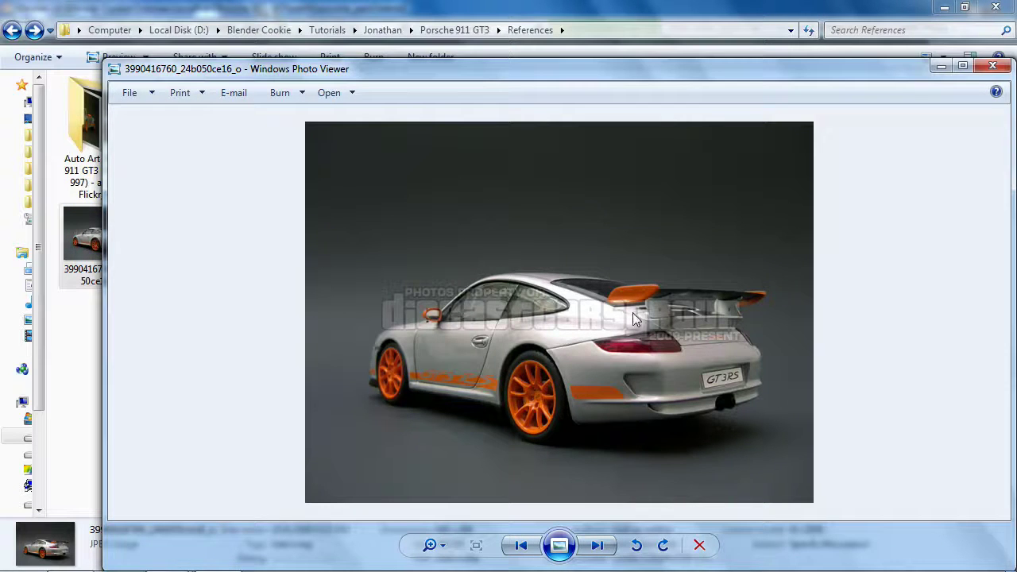
key(Escape)
key(alt+Tab)
key(alt+Tab)
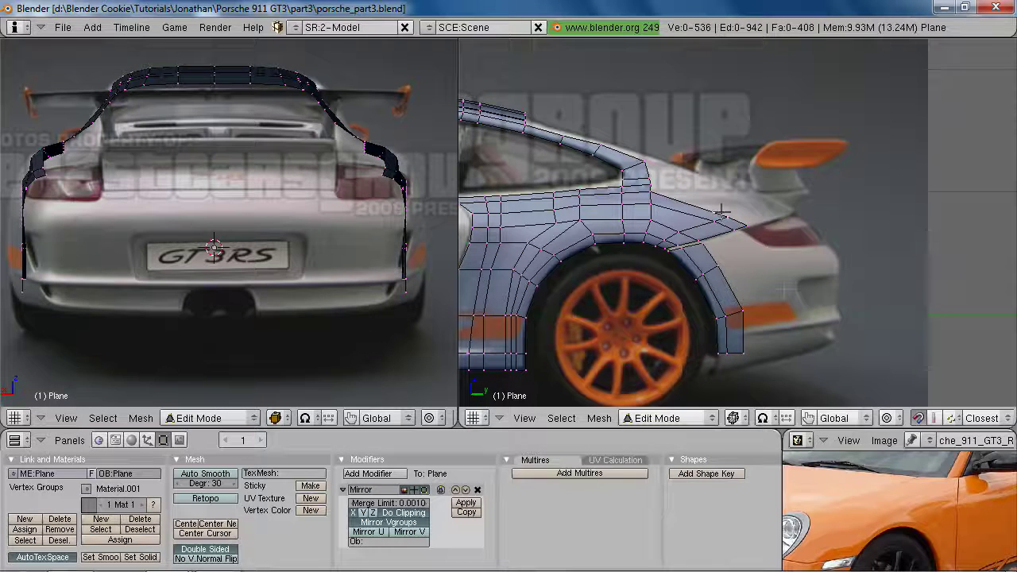
Extrude the rear tip edge of the quarter panel backward above the tail light in the side view
right_click(722, 212)
scroll(721, 212, up, 2)
key(e)
click(721, 278)
click(804, 250)
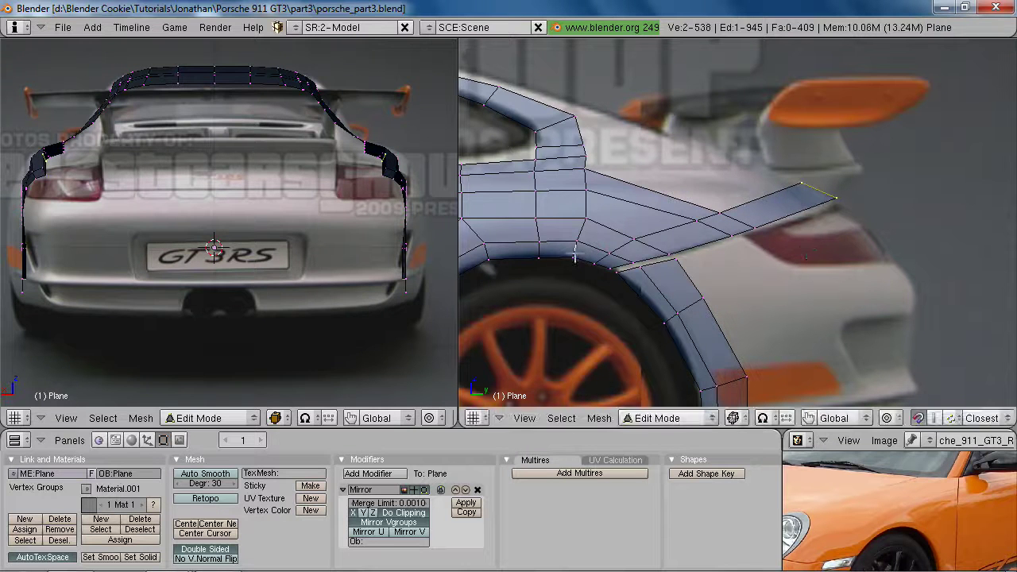
Move the extruded quarter-panel edge to the tail light's inner corner in the rear view and rotate it upright
shift+middle_drag(134, 194, 243, 225)
scroll(243, 239, up, 2)
key(2)
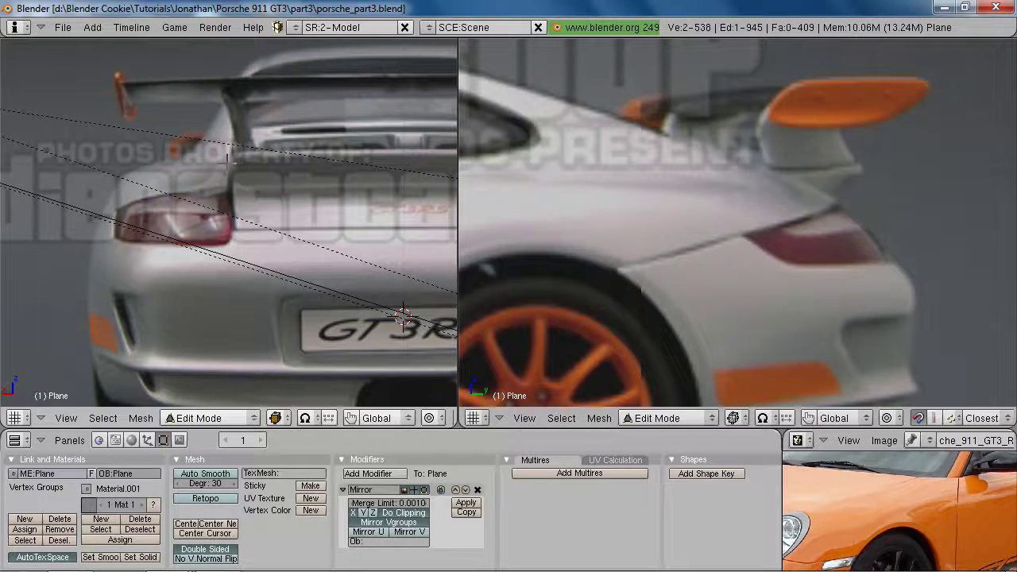
key(alt+Tab)
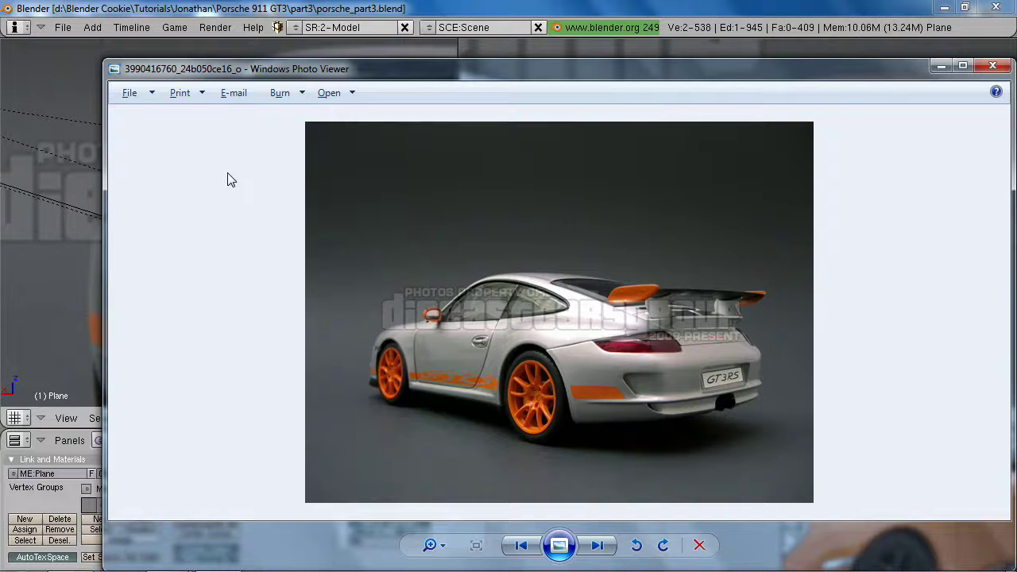
key(alt+Tab)
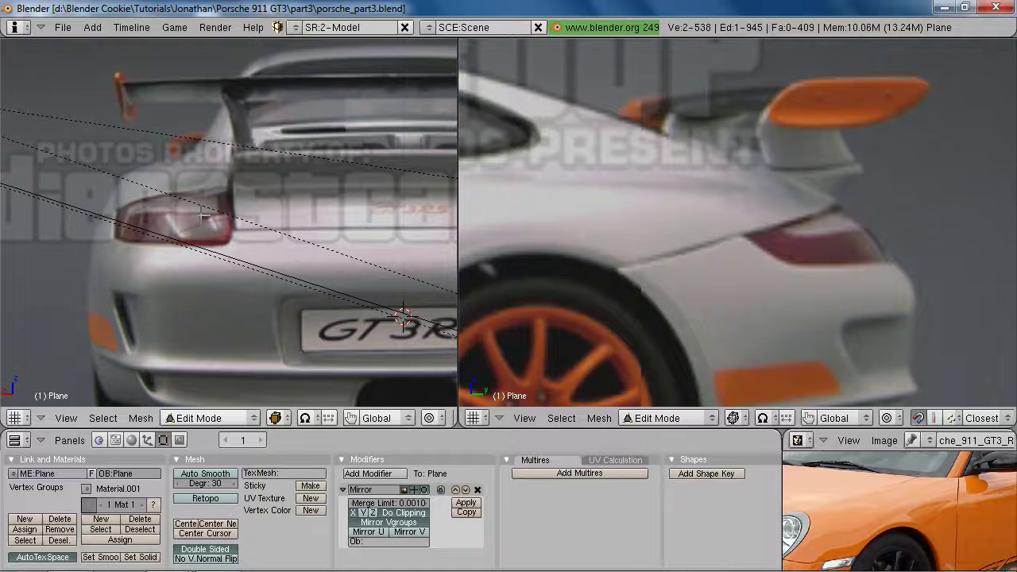
key(1)
key(e)
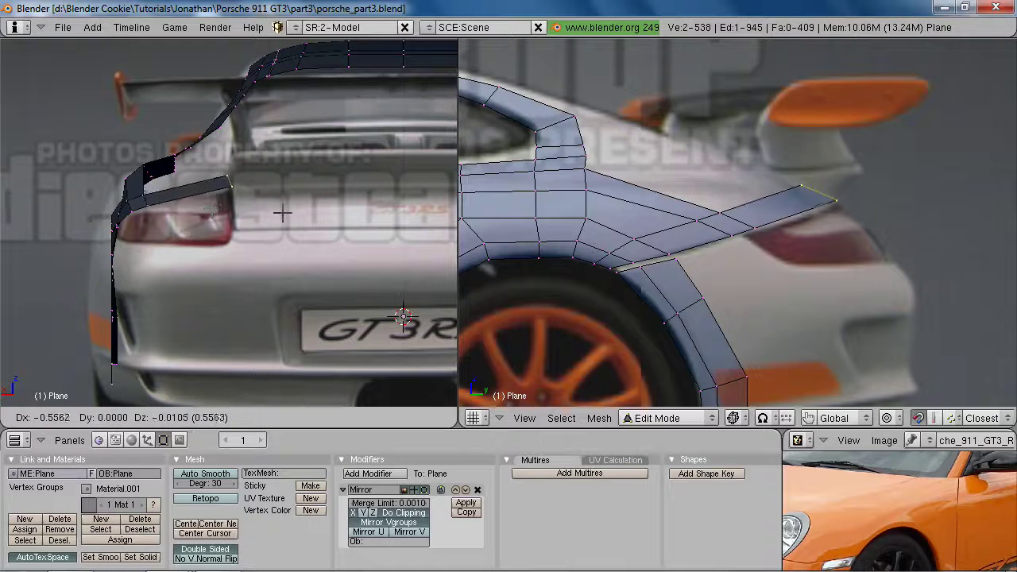
click(273, 213)
key(r)
click(261, 228)
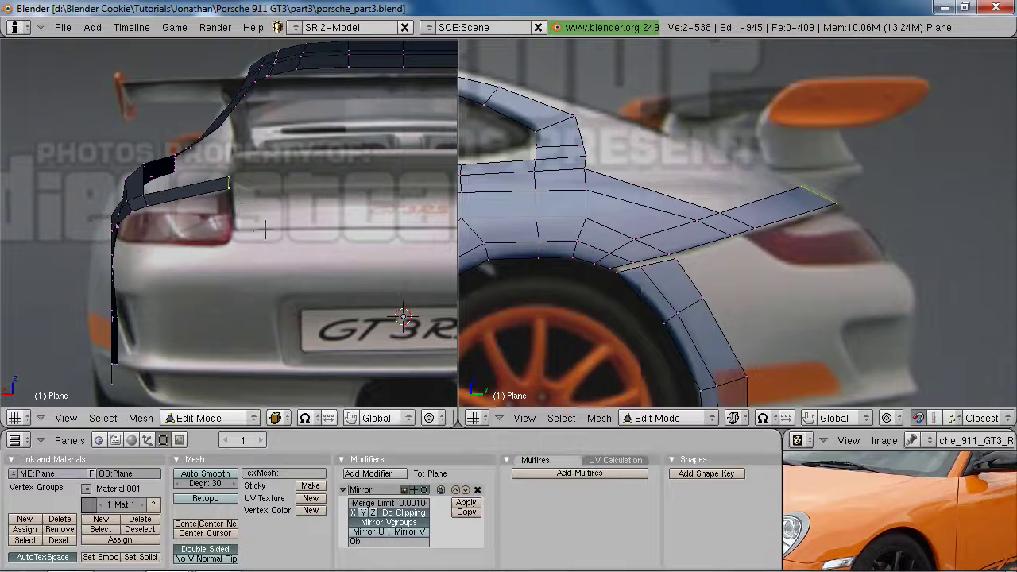
Switch the rear view to wireframe shading and compare the rear pillar area with the rear three-quarter photo
key(a)
shift+middle_drag(751, 229, 803, 249)
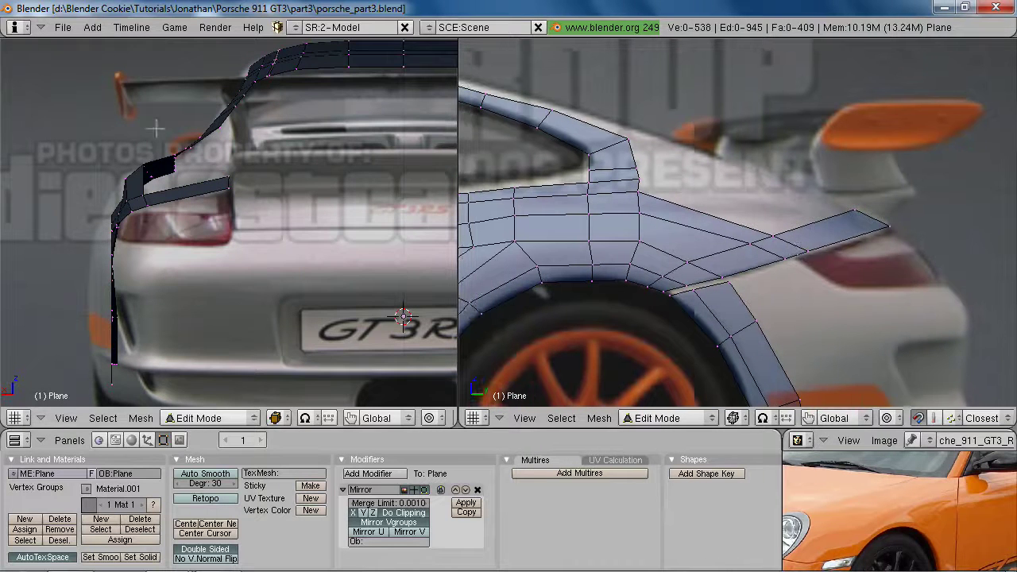
shift+middle_drag(261, 119, 255, 193)
key(z)
key(2)
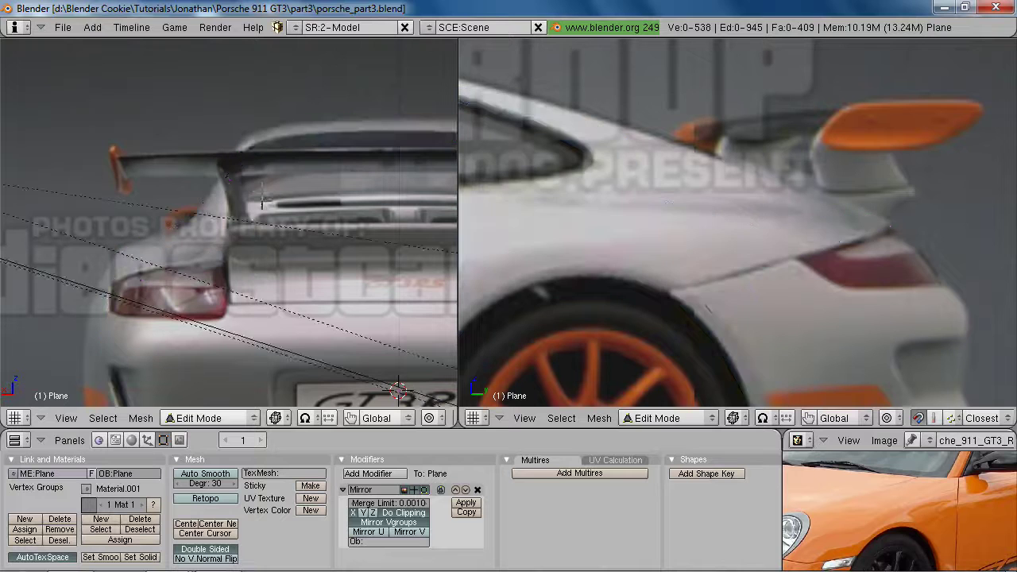
key(1)
key(alt+Tab)
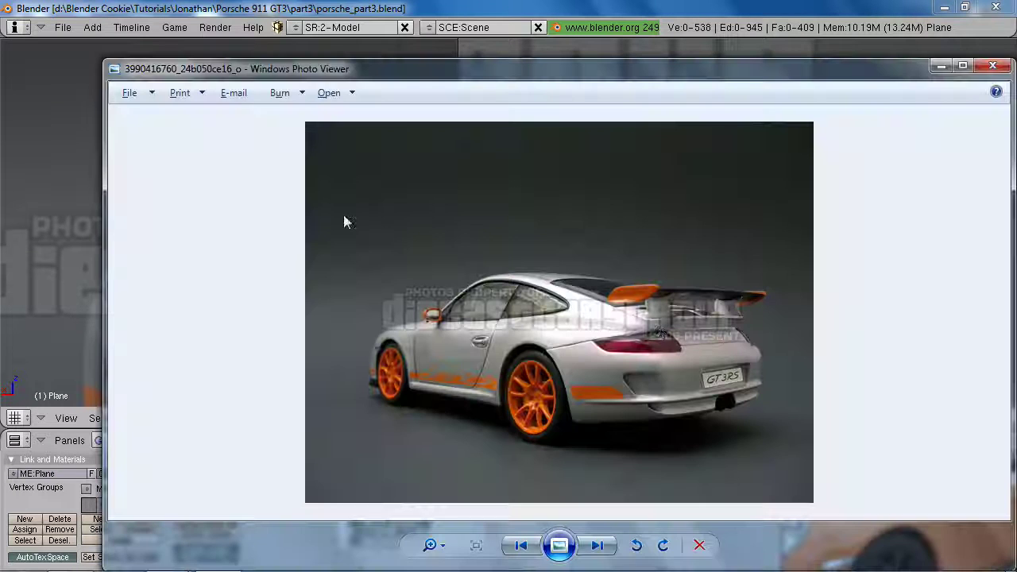
key(alt+Tab)
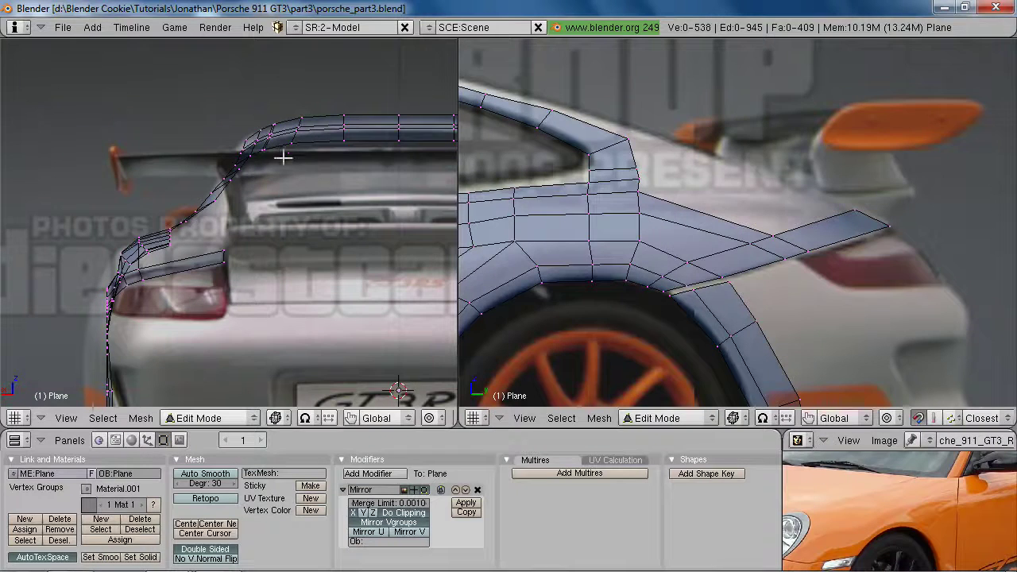
shift+middle_drag(634, 156, 778, 271)
right_click(564, 190)
key(alt+Tab)
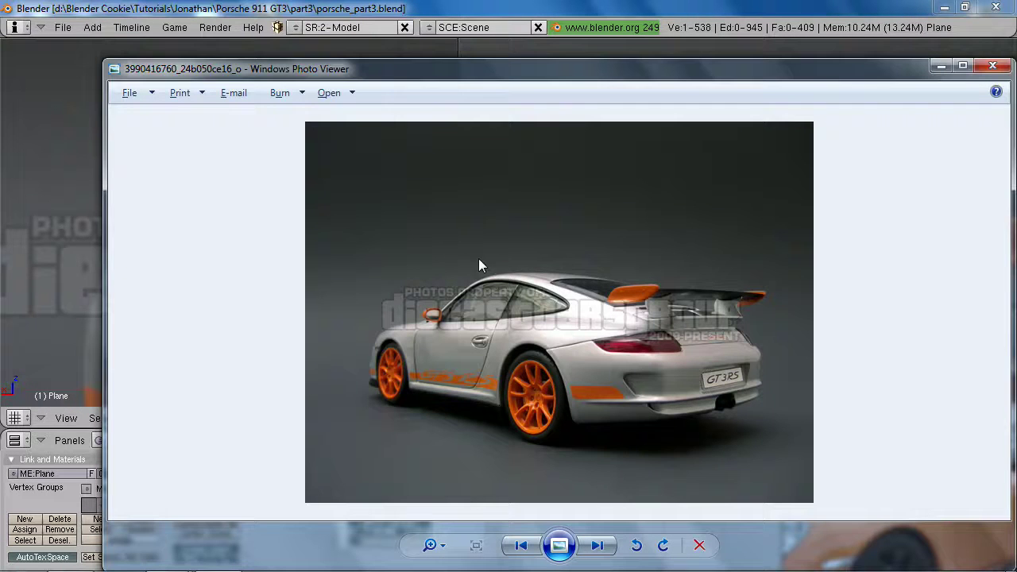
key(alt+Tab)
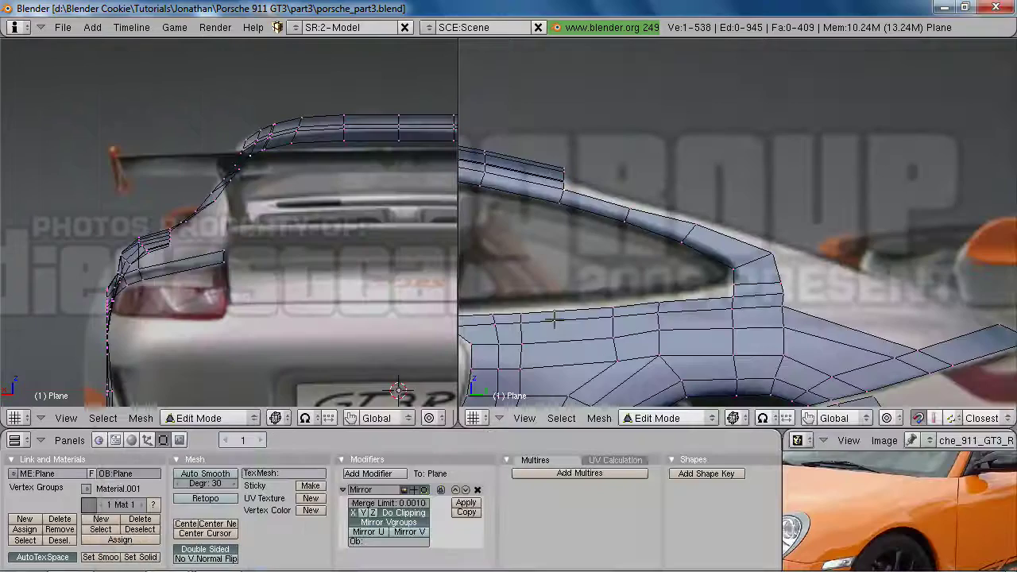
shift+middle_drag(700, 283, 674, 244)
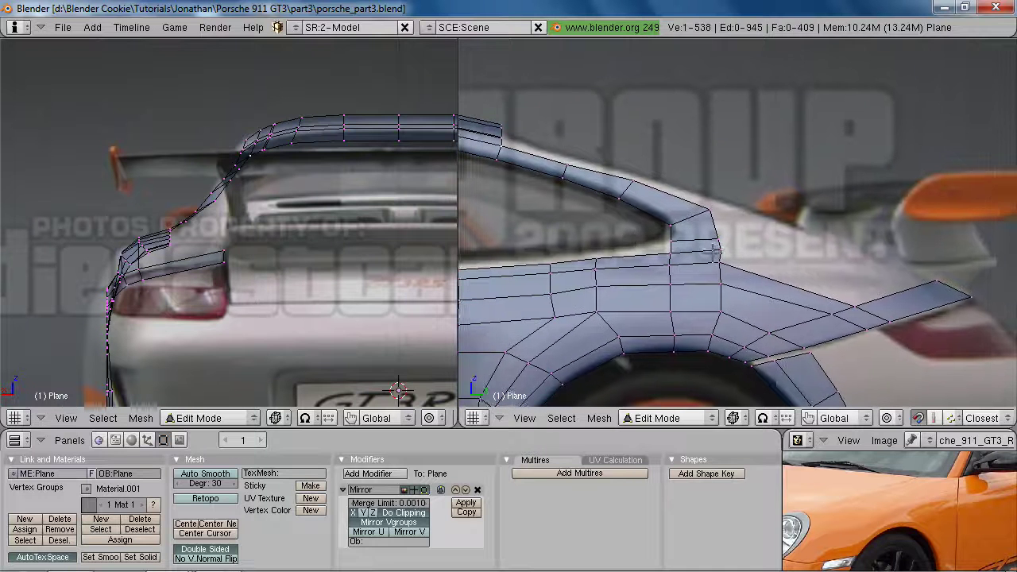
Extrude the three upper vertices along the rear side window's frame outward toward the roofline in the side view
right_click(635, 173)
shift+right_click(707, 202)
key(g)
right_click(635, 172)
shift+right_click(562, 166)
key(e)
click(704, 248)
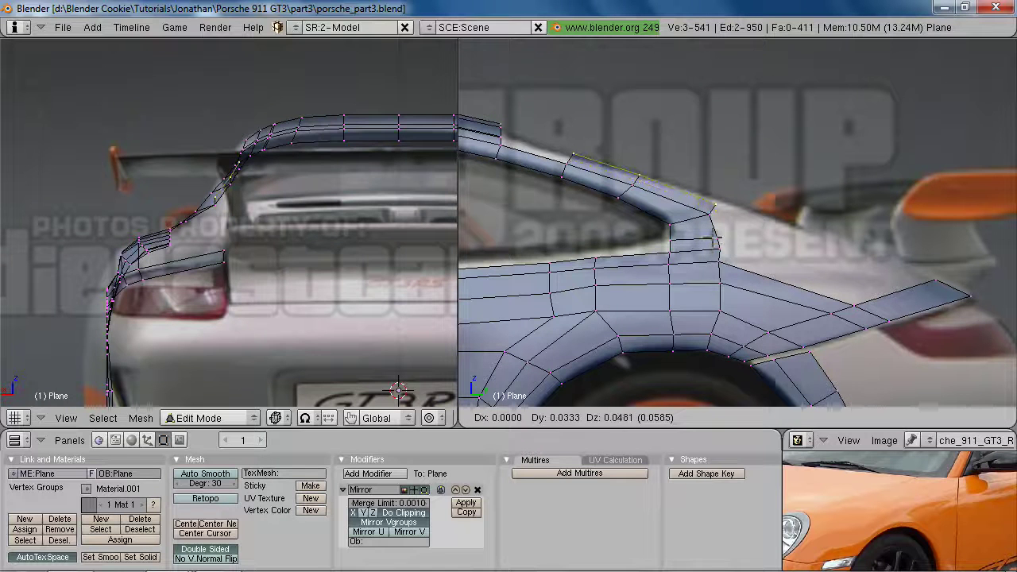
Position the extruded window-frame edge in the rear view and rotate it slightly to follow the rear glass outline
click(290, 235)
key(r)
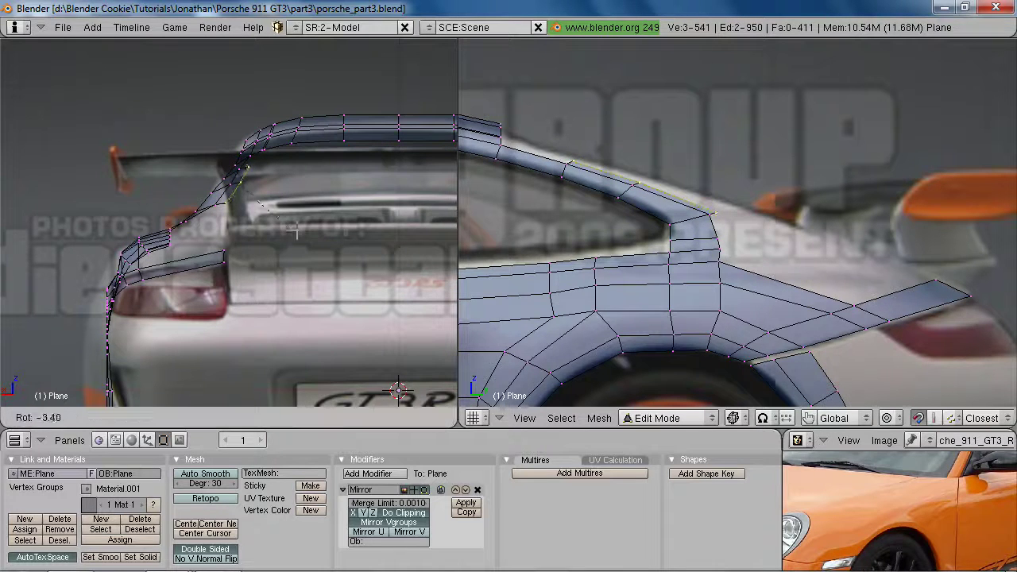
click(307, 228)
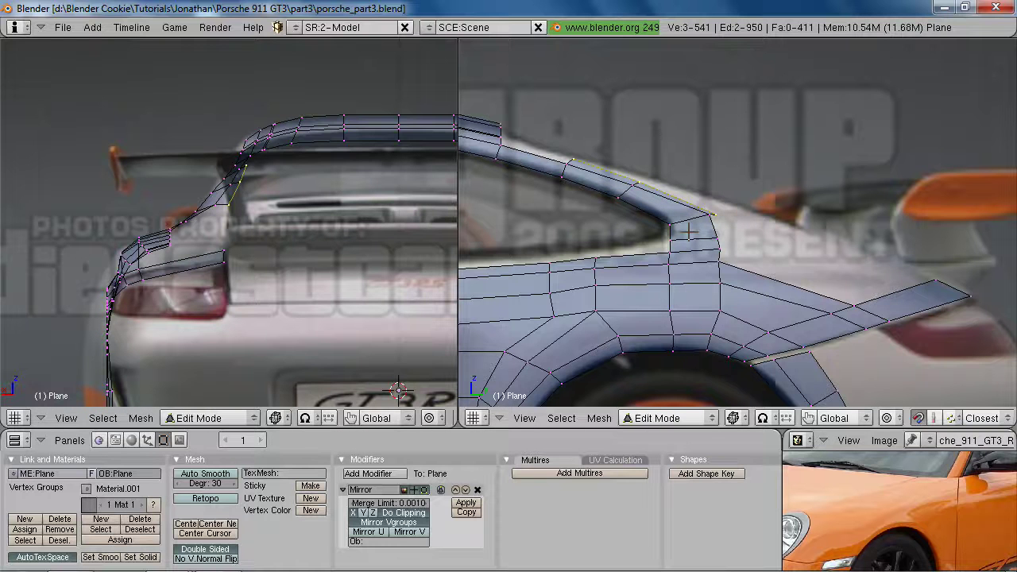
Move individual vertices of the extruded window-frame edge to follow the reference roofline in the side view
key(a)
key(g)
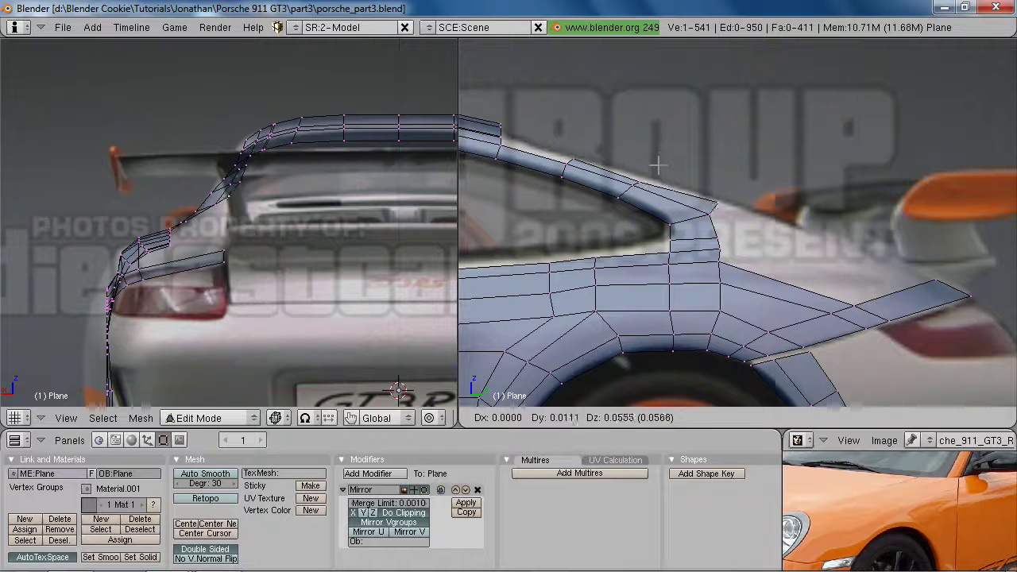
click(627, 173)
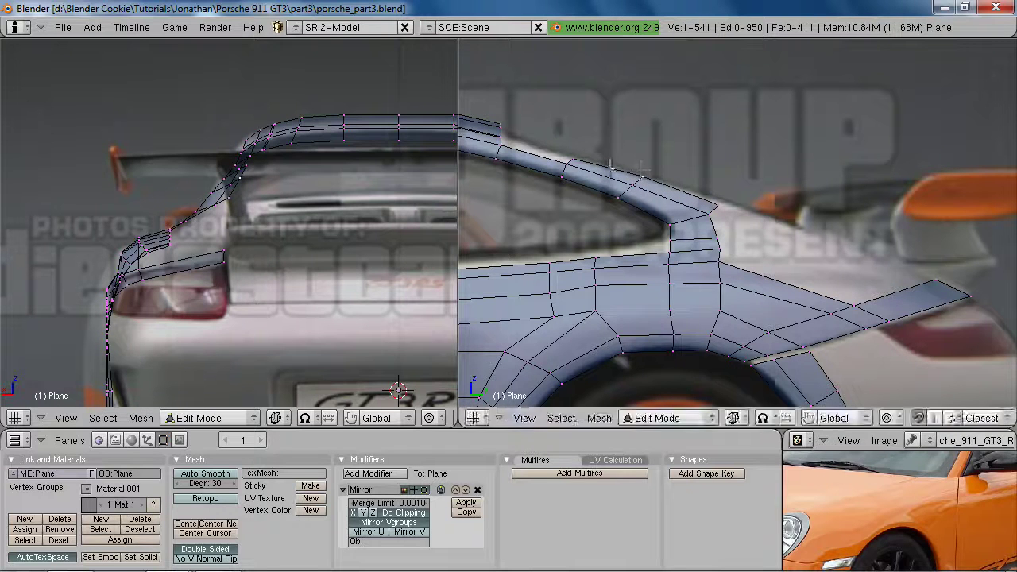
key(g)
right_click(655, 168)
key(g)
click(655, 169)
After rechecking the rear photo, flatten the three-vertex window-frame edge with an X scale of 0 and move it along X
key(alt+Tab)
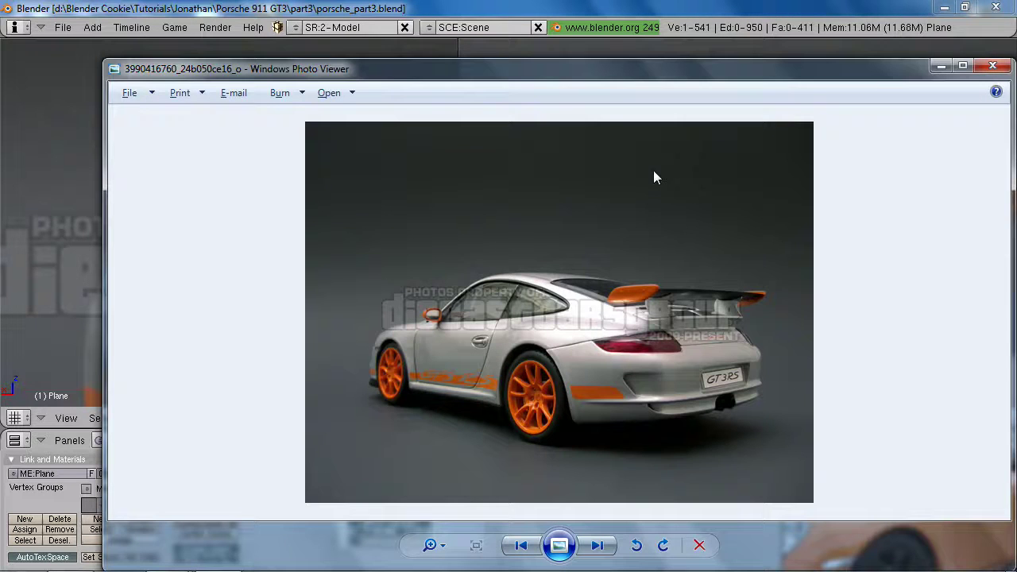
key(alt+Tab)
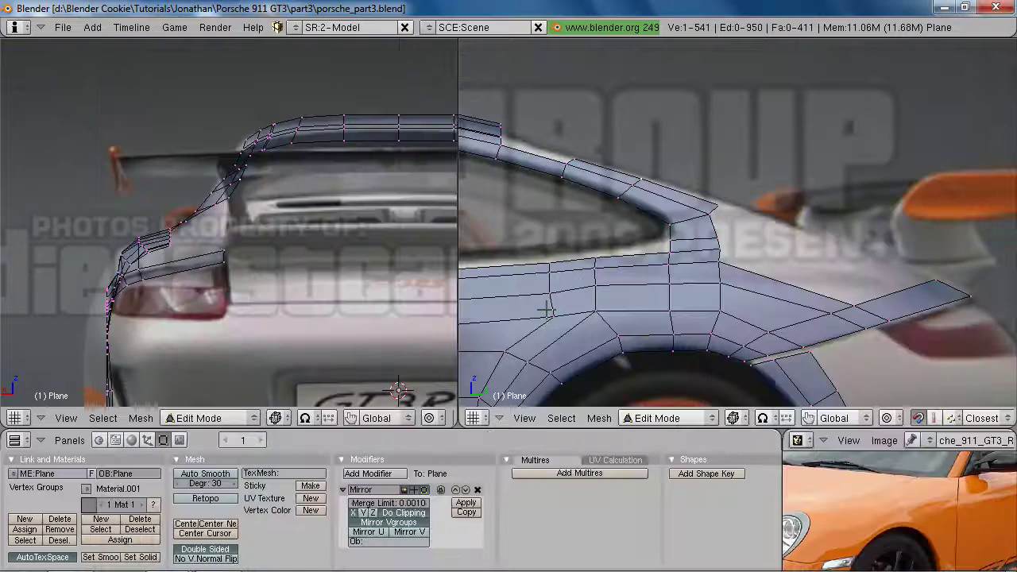
key(2)
key(1)
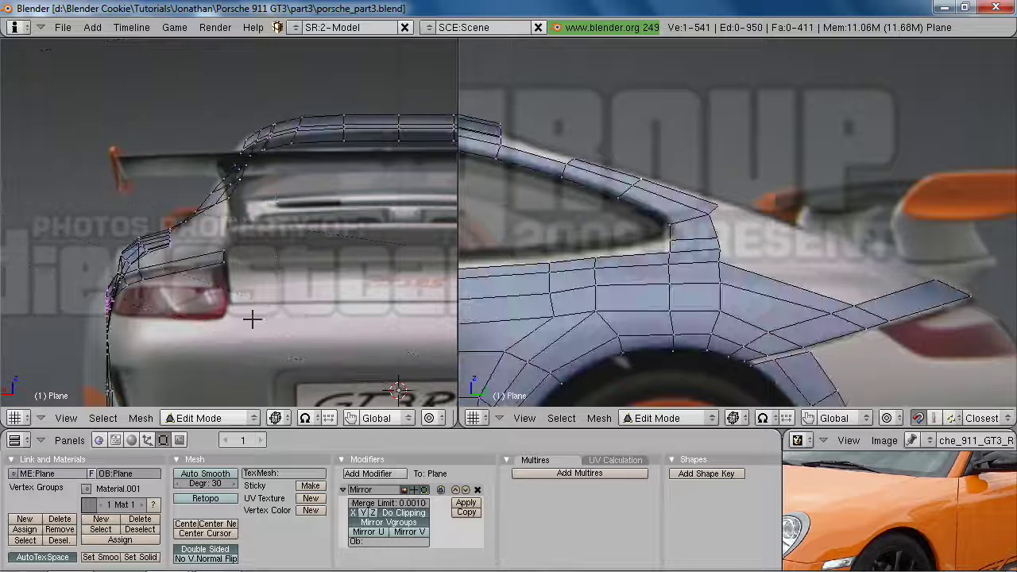
shift+right_click(240, 188)
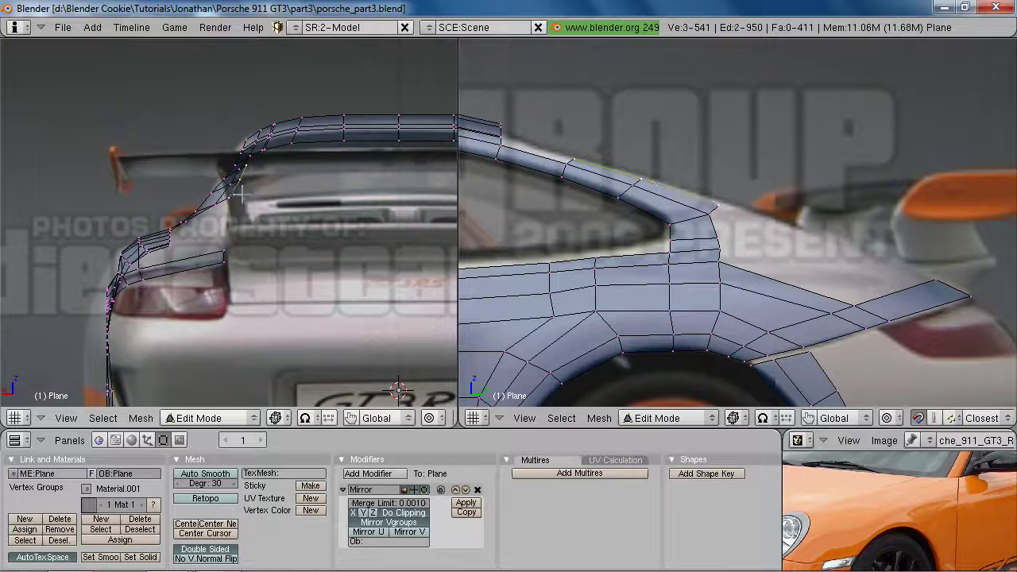
key(s)
key(x)
key(0)
key(Return)
key(g)
key(x)
click(292, 194)
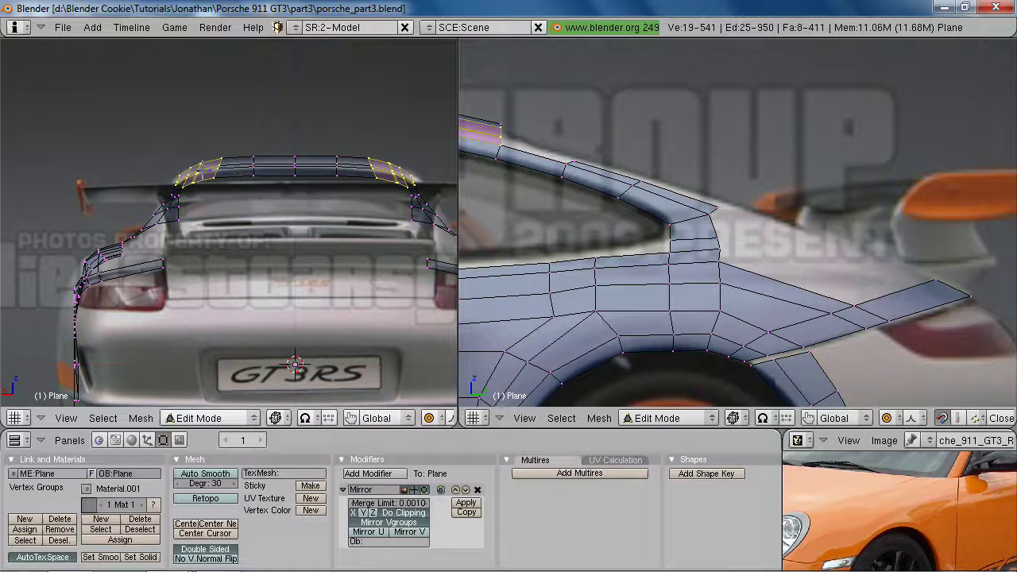
Turn off proportional editing with the roof's rear corner vertices selected
key(o)
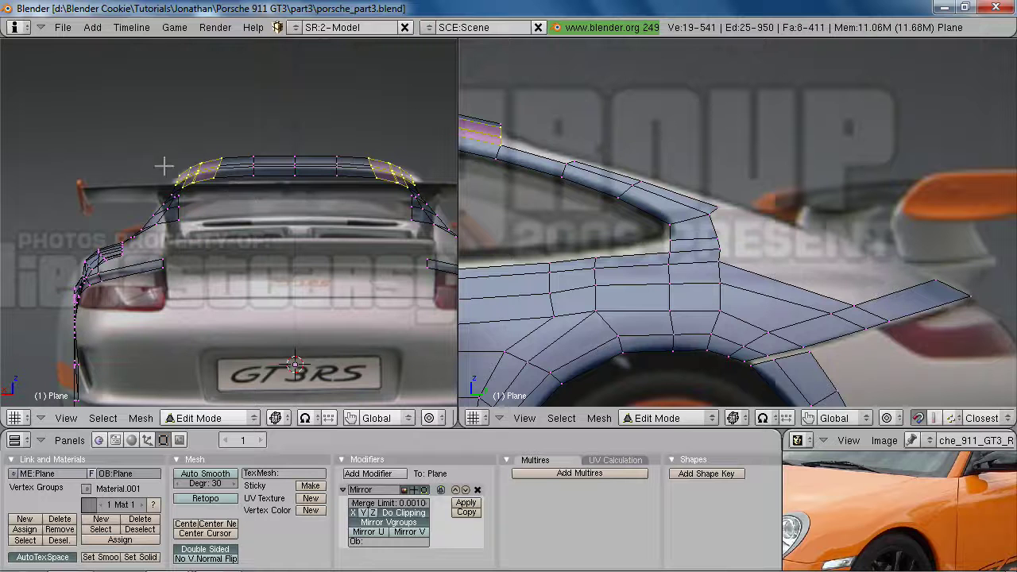
Move the roof's rear corner vertices outward along X with sharp-falloff proportional editing to match the rear reference
key(g)
key(x)
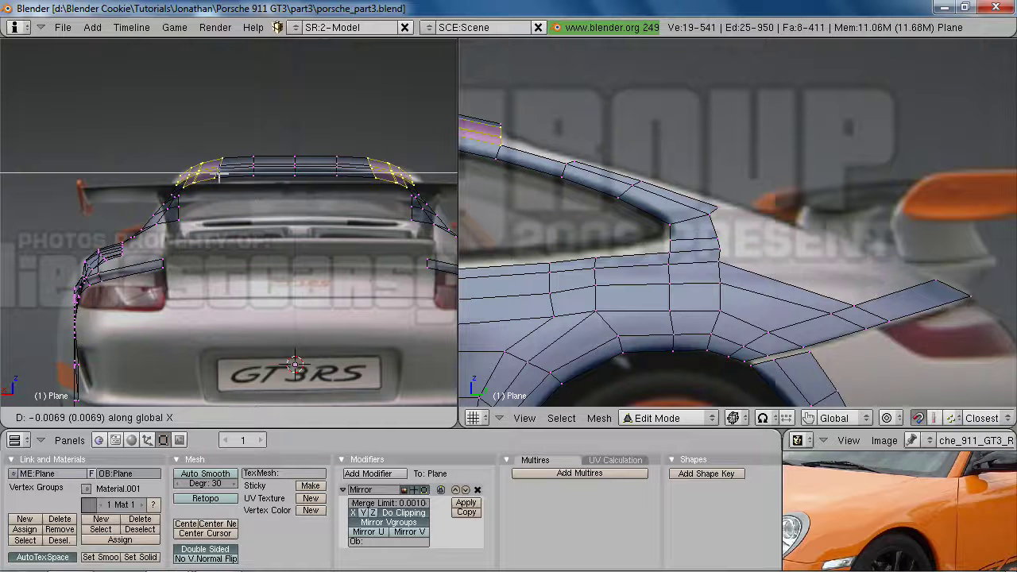
click(220, 174)
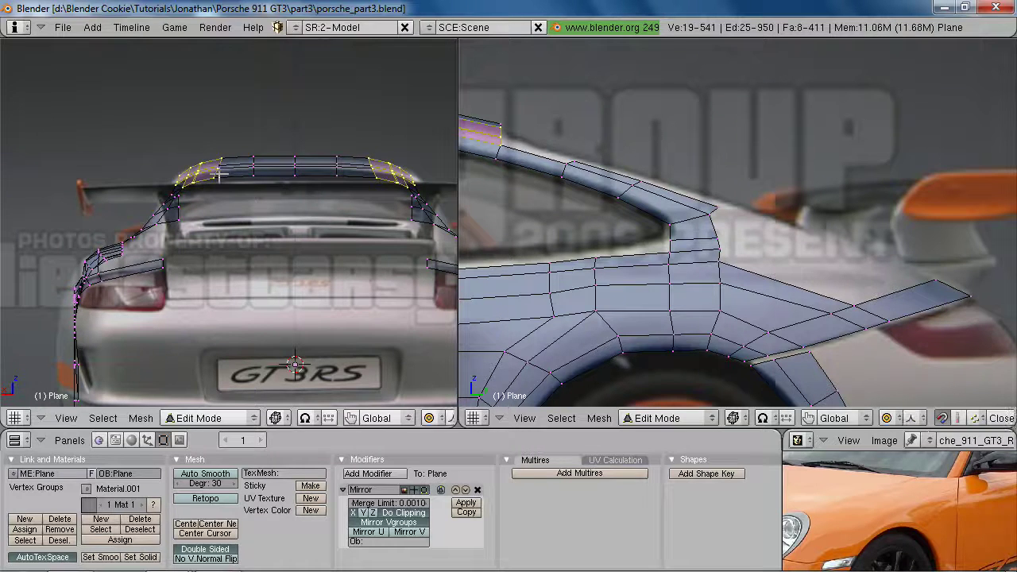
key(g)
key(x)
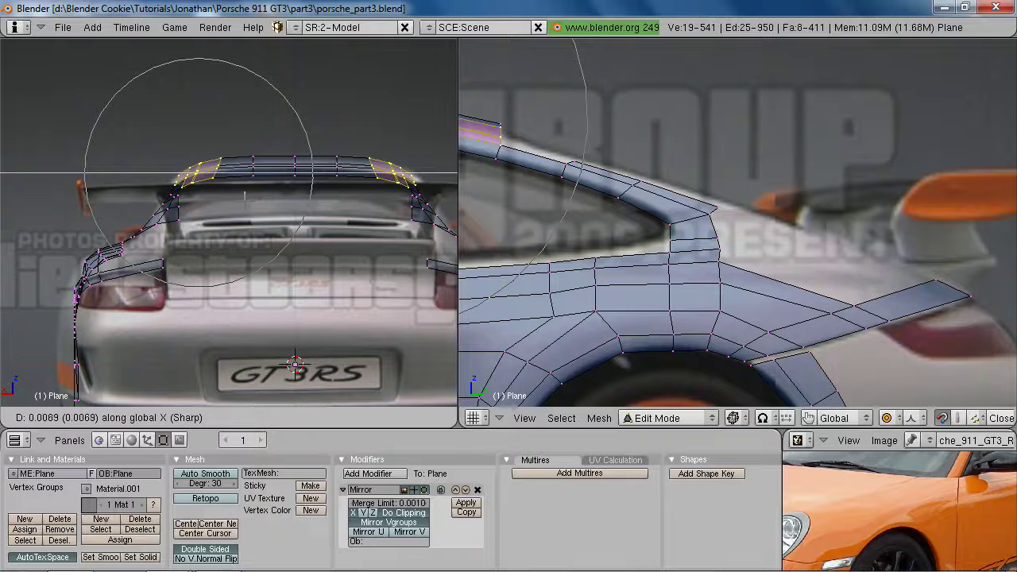
scroll(239, 199, up, 1)
scroll(238, 199, down, 3)
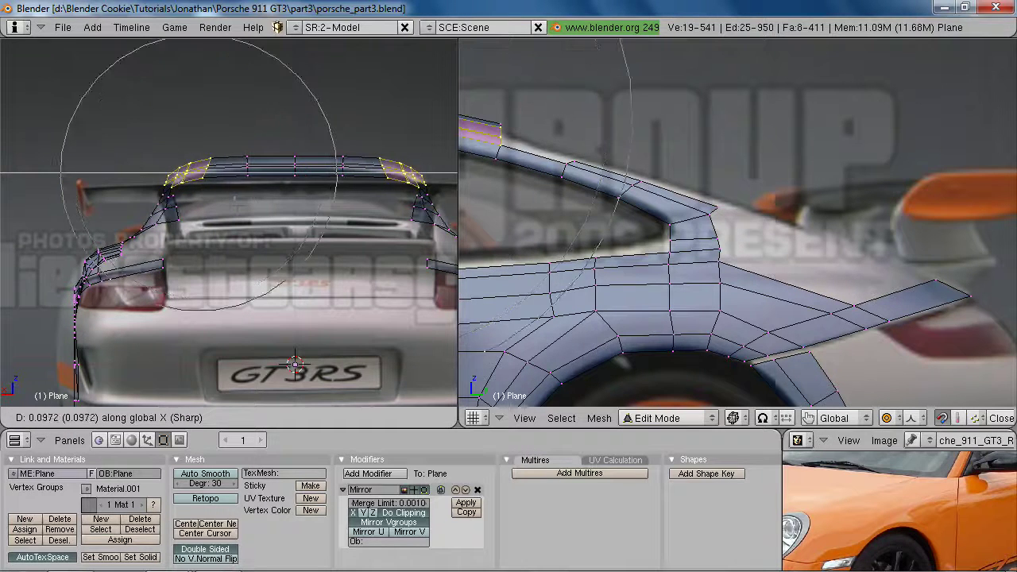
scroll(238, 198, up, 1)
key(Return)
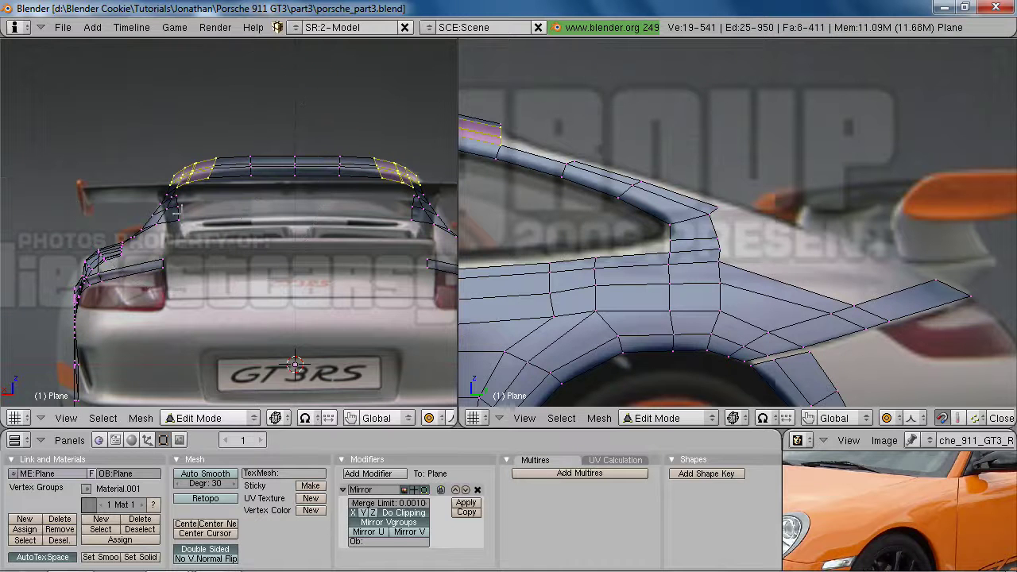
Nudge the vertex at the rear pillar's upper inner edge in the rear view, and turn off proportional editing
key(a)
right_click(172, 209)
key(g)
click(169, 209)
key(a)
key(o)
Select the three vertices of the rear window-frame edge and flatten them with an X scale of 0
shift+right_click(183, 205)
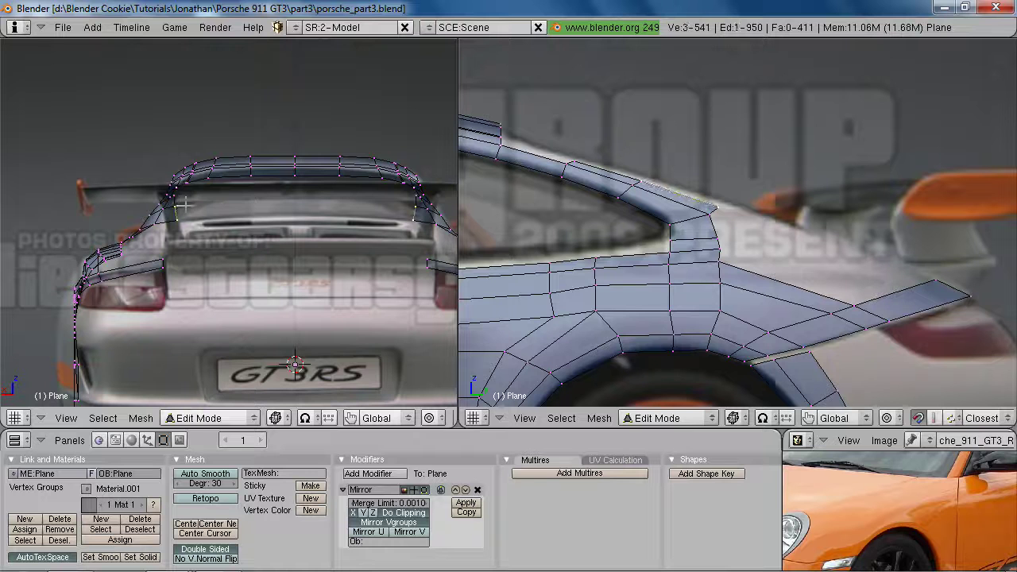
shift+right_click(176, 193)
key(s)
key(x)
key(0)
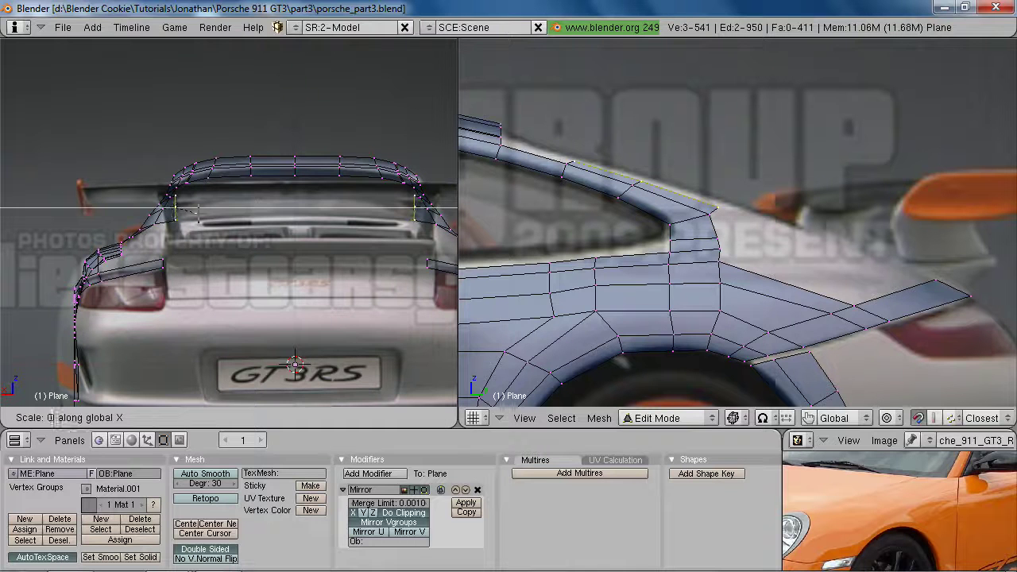
key(Return)
key(a)
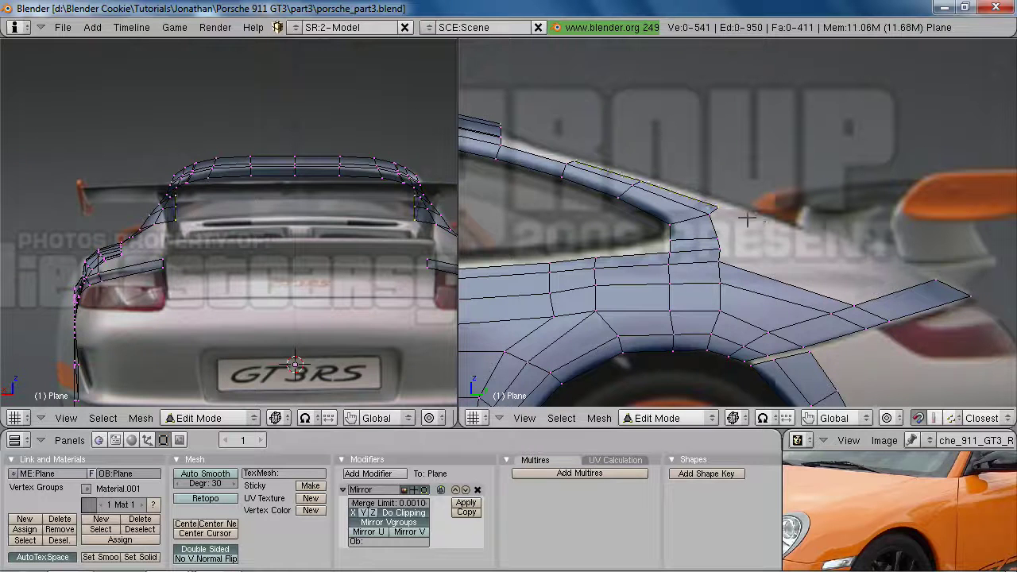
Extrude the window frame's lower end vertex rearward in the side view and connect it to the strip above the taillight
key(e)
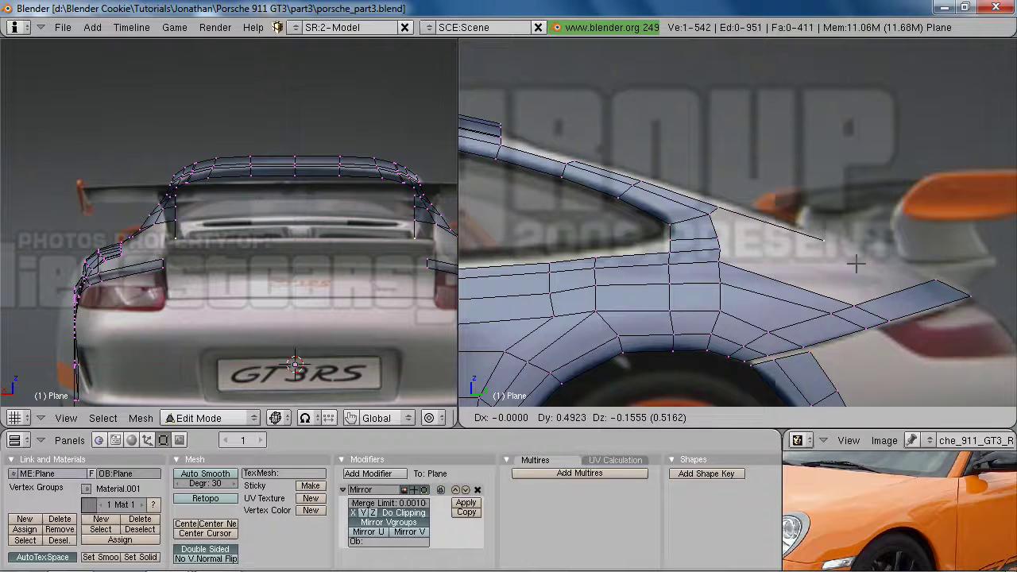
click(855, 263)
key(f)
shift+middle_drag(180, 259, 219, 283)
key(a)
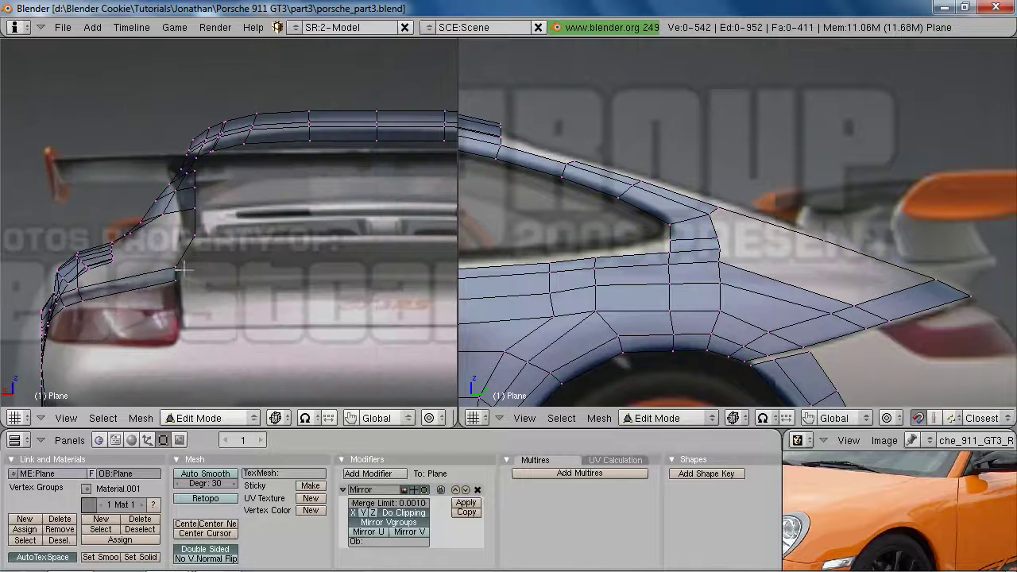
Switch to Windows Photo Viewer and browse the reference photos to examine the edge running from the rear glass to the taillight
scroll(302, 228, down, 3)
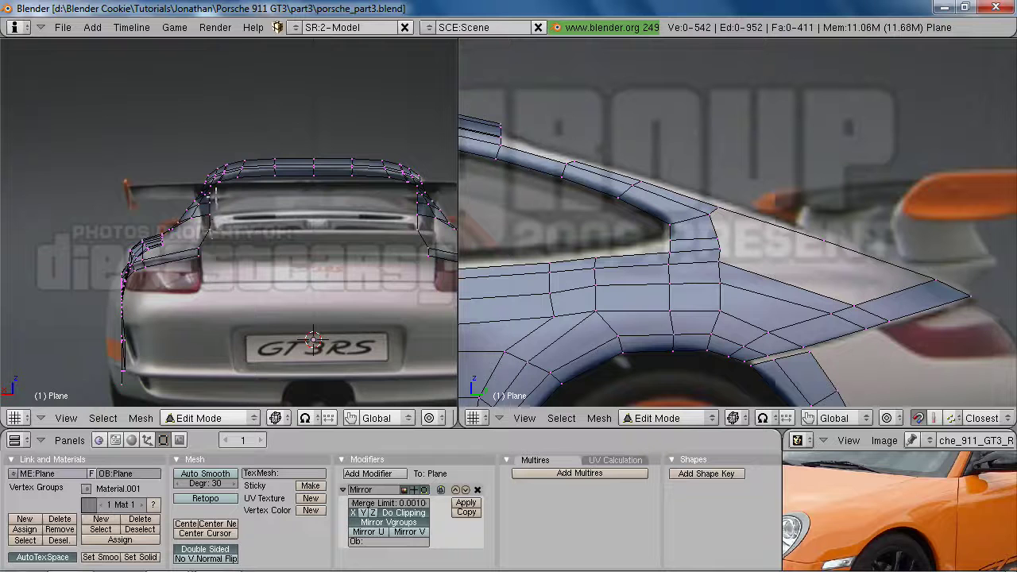
scroll(215, 192, up, 4)
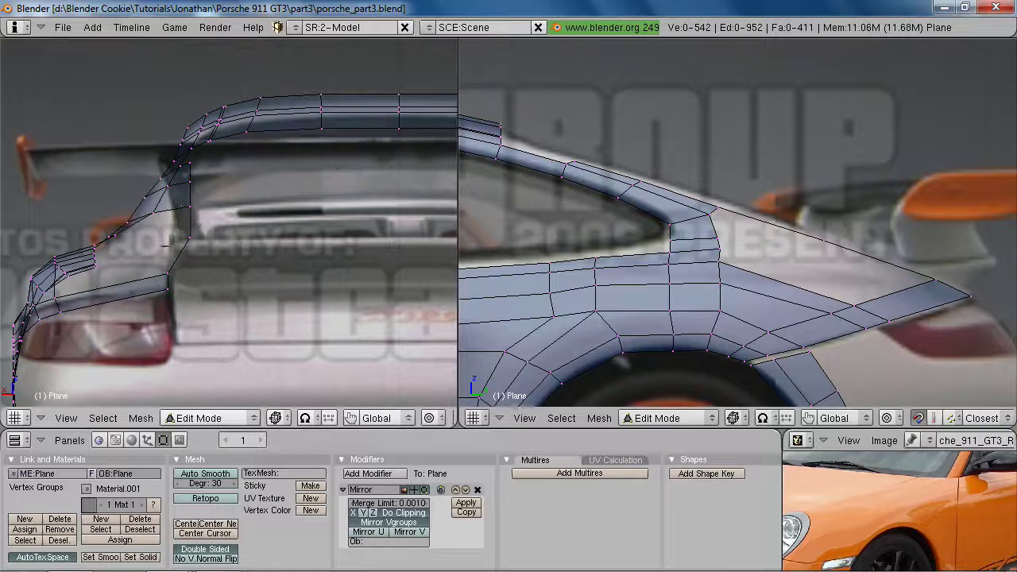
key(alt+Tab)
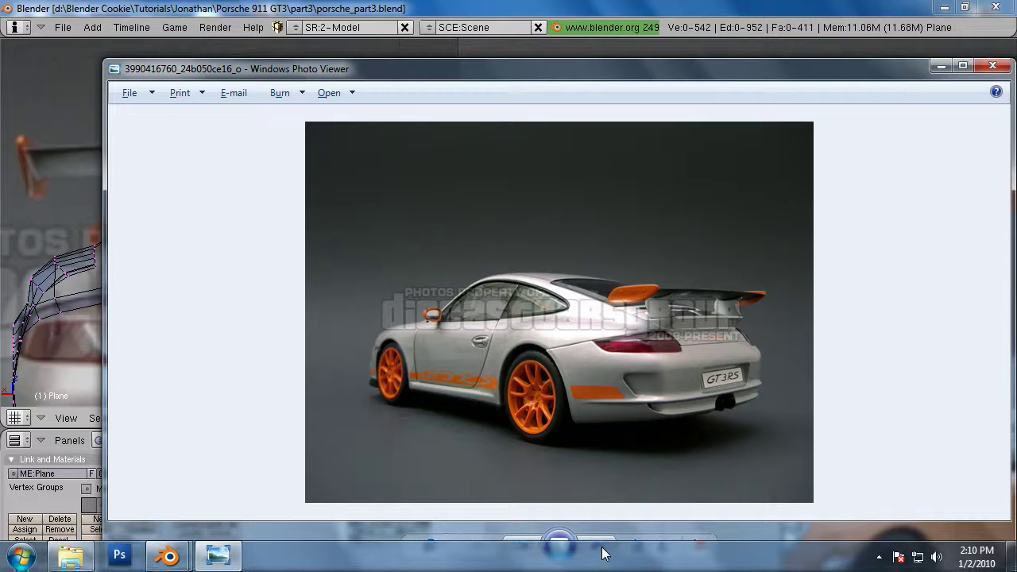
click(598, 546)
click(597, 547)
click(597, 546)
click(597, 546)
click(597, 547)
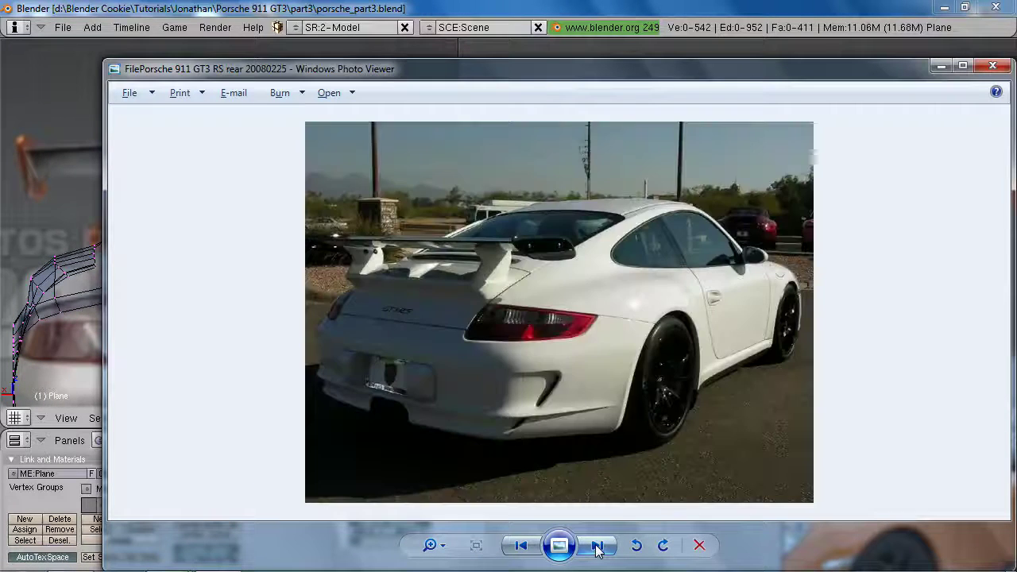
click(598, 547)
click(597, 547)
click(597, 546)
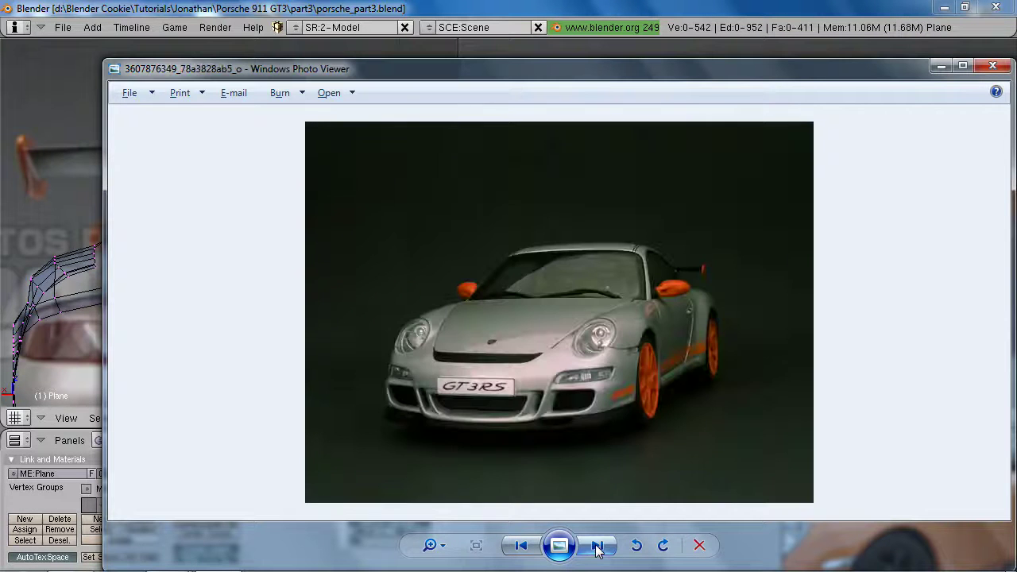
click(597, 547)
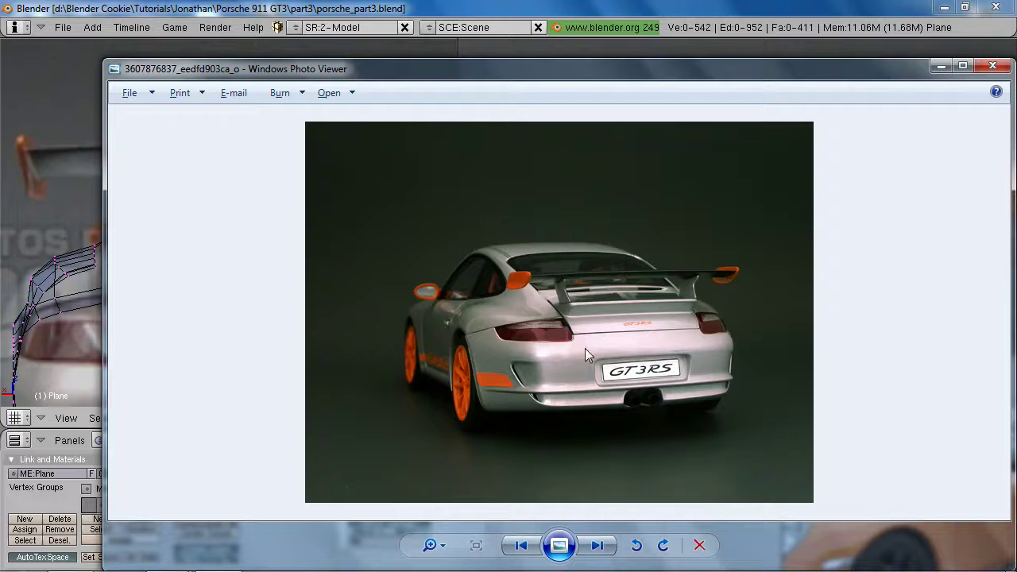
click(504, 11)
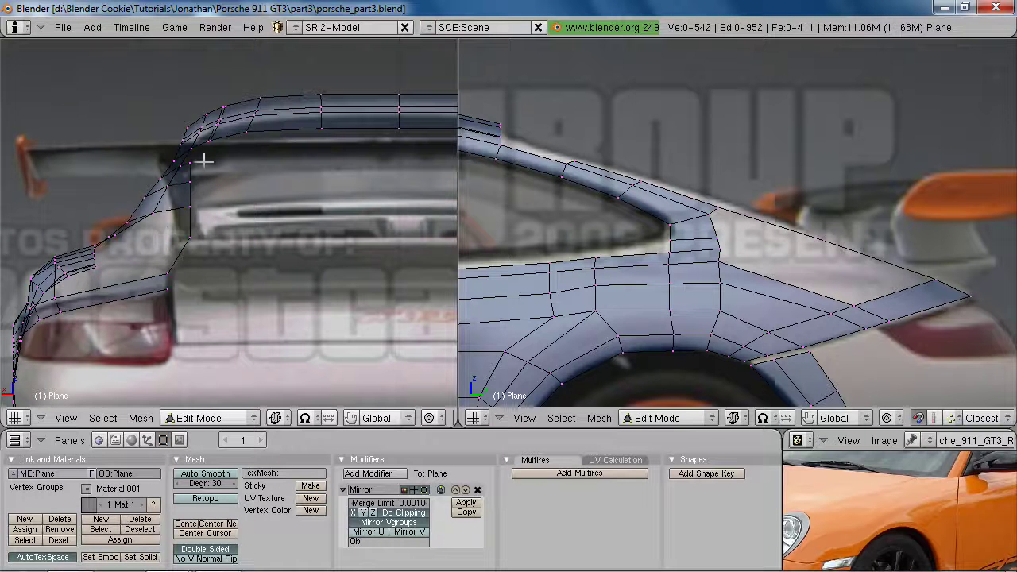
Select the six vertices from the window frame down to the taillight strip and flatten them with an X scale of 0
shift+right_click(193, 182)
shift+right_click(191, 207)
shift+right_click(190, 238)
shift+right_click(169, 276)
shift+right_click(168, 294)
key(s)
key(x)
key(0)
key(Return)
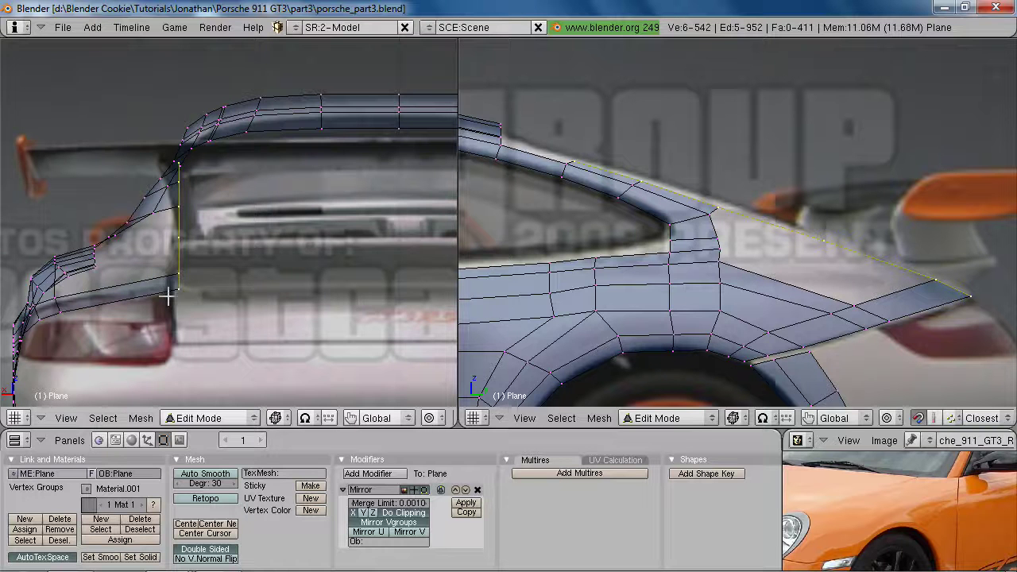
Rotate the flattened six-vertex edge slightly in the rear view and move it along X to follow the rear panel gap
key(g)
key(x)
key(Escape)
scroll(295, 305, down, 4)
shift+middle_drag(294, 305, 321, 315)
scroll(285, 306, up, 2)
scroll(321, 313, up, 2)
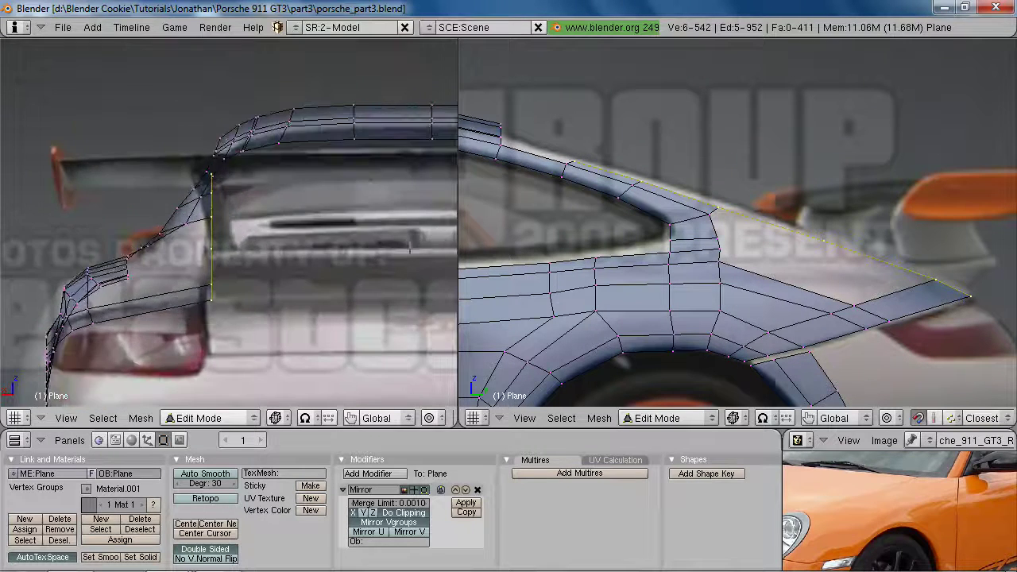
key(r)
click(329, 280)
key(g)
key(x)
click(329, 284)
key(a)
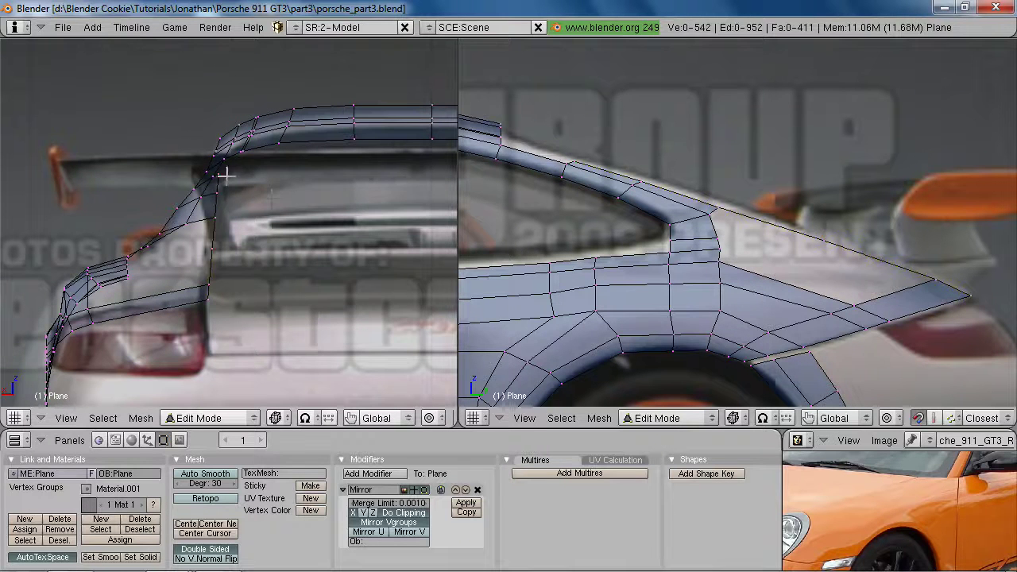
Reposition the edge segment at the window frame's upper end in both the rear and side views
shift+right_click(226, 192)
key(g)
click(226, 192)
drag(0, 0, 0, 0)
shift+middle_drag(775, 258, 804, 261)
key(g)
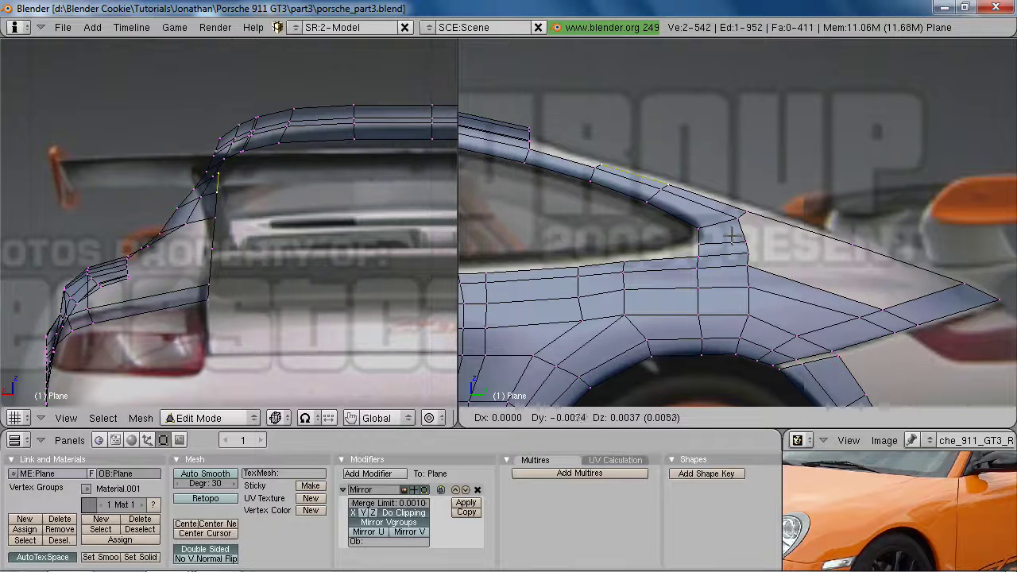
click(732, 235)
Adjust the individual vertices where the rear pillar meets the roof corner in the rear view
scroll(59, 196, up, 2)
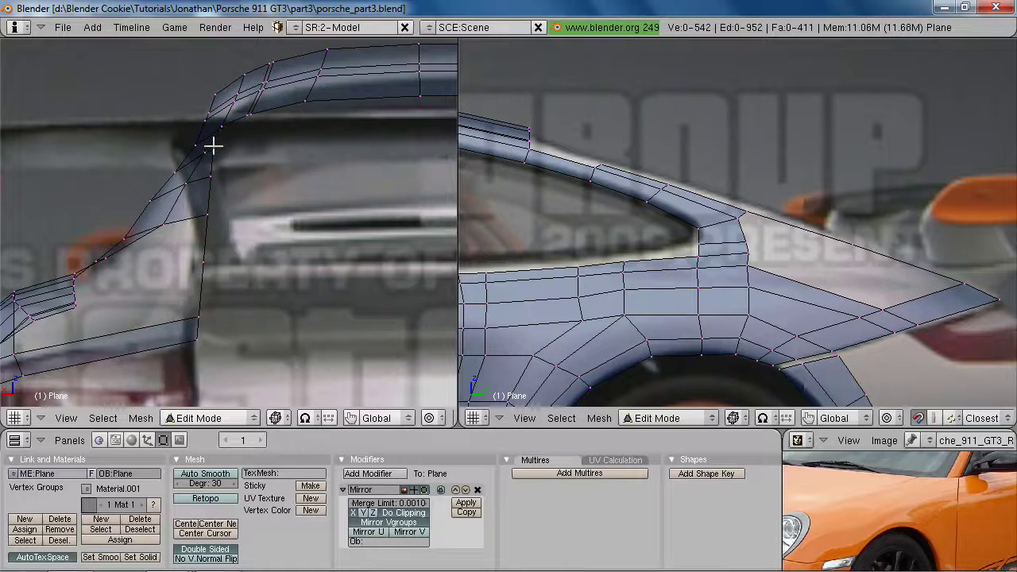
shift+right_click(225, 124)
key(g)
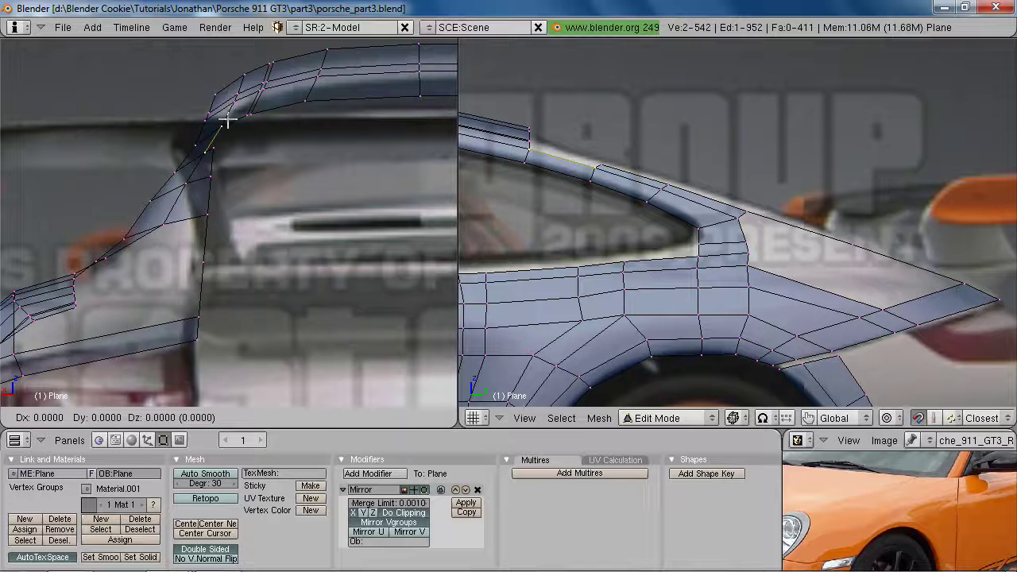
click(224, 122)
key(a)
right_click(199, 144)
key(g)
click(201, 146)
Switch the rear view to solid shading and cut a new edge loop through the faces along the roof's side
key(z)
mouse_move(222, 198)
ctrl+middle_down()
mouse_move(200, 227)
mouse_move(202, 288)
mouse_move(221, 274)
ctrl+middle_up()
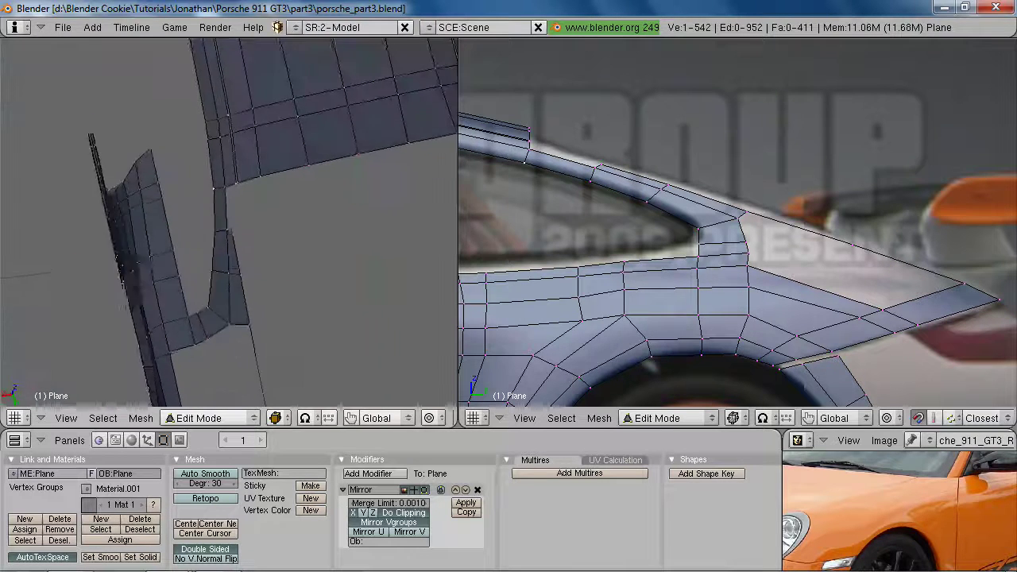
scroll(222, 254, up, 3)
middle_drag(228, 239, 238, 215)
scroll(236, 247, down, 5)
scroll(223, 220, up, 4)
scroll(238, 215, up, 2)
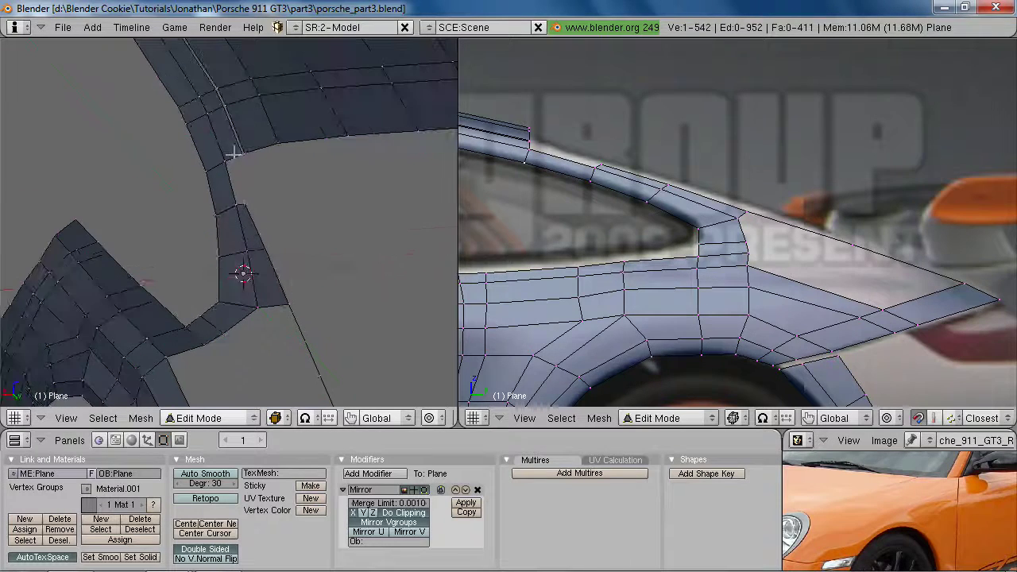
key(ctrl+r)
double_click(232, 153)
Raise the new roof-side edge loop slightly along Z to round the roof's contour
middle_drag(355, 394, 227, 184)
key(g)
key(z)
click(244, 220)
middle_drag(248, 253, 257, 215)
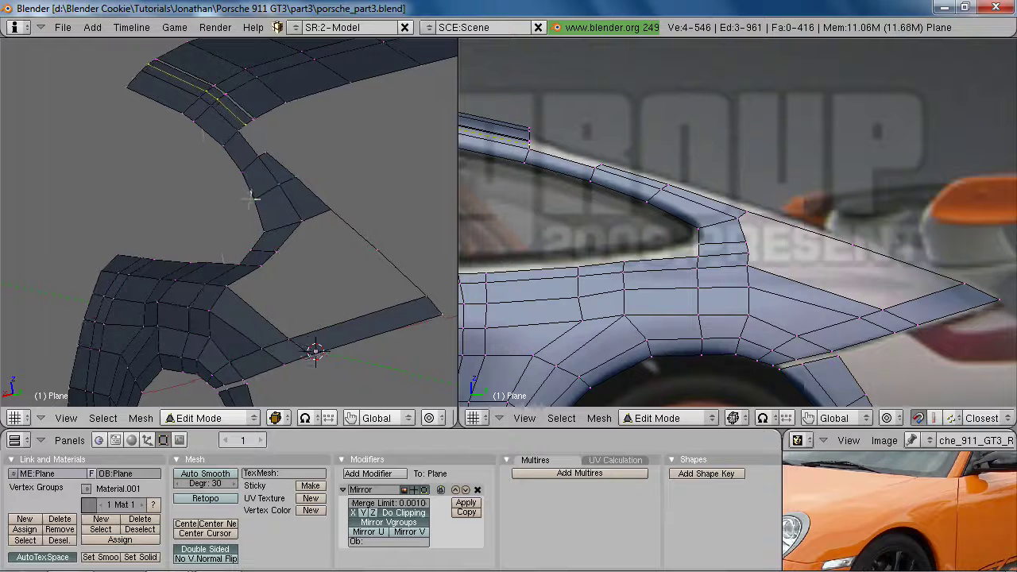
key(g)
key(z)
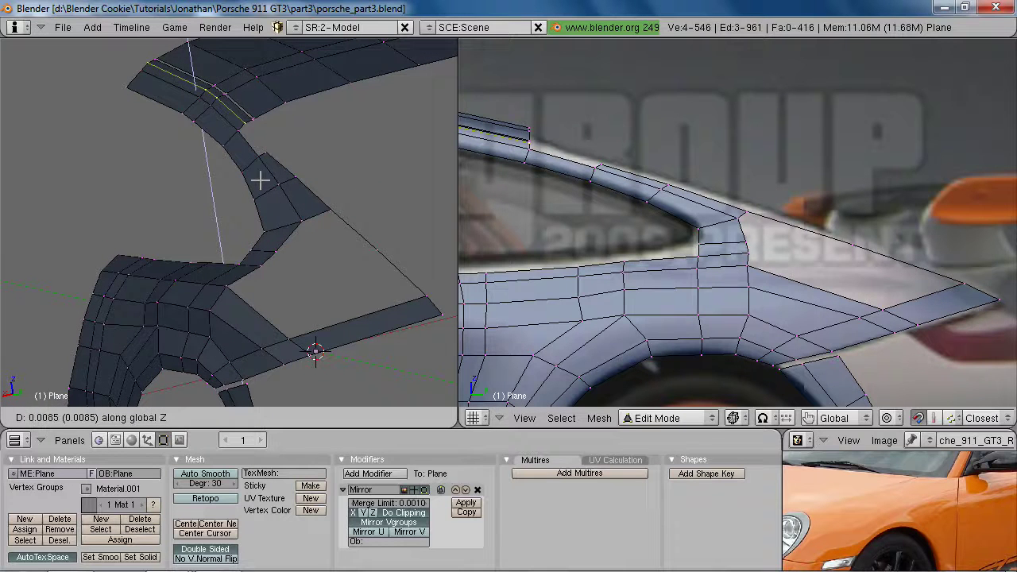
click(261, 176)
Fill the gap between the roof's rear corner and the top of the rear pillar with a face
right_click(238, 125)
shift+right_click(252, 161)
shift+right_click(276, 150)
key(f)
middle_drag(310, 159, 270, 194)
Compare the roof and pillar mesh with the rear three-quarter photo in Windows Photo Viewer to plan the quarter panel's flow
key(alt+Tab)
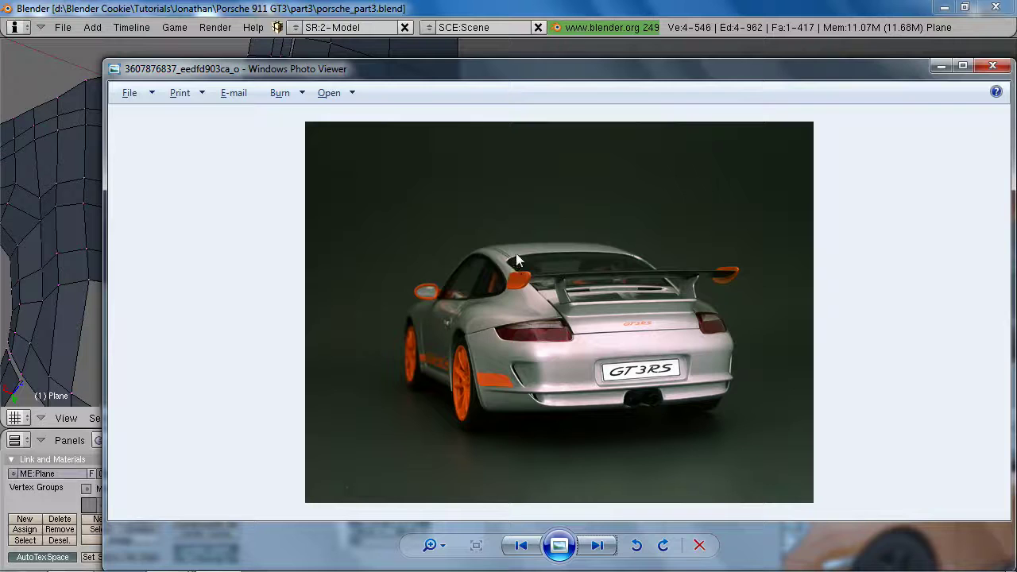
key(alt+Tab)
scroll(236, 357, down, 6)
key(a)
middle_drag(236, 356, 259, 309)
scroll(294, 288, up, 2)
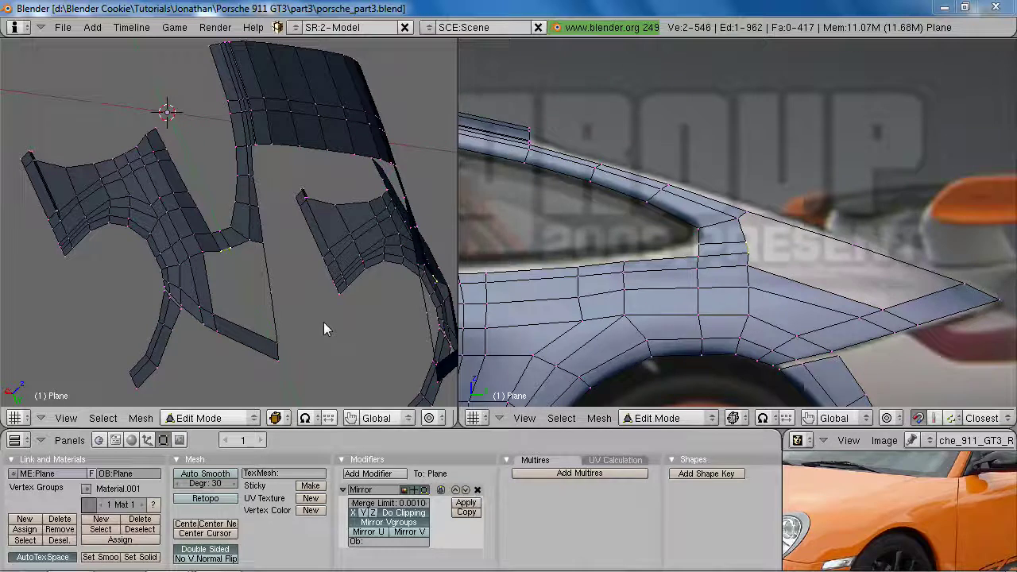
key(alt+Tab)
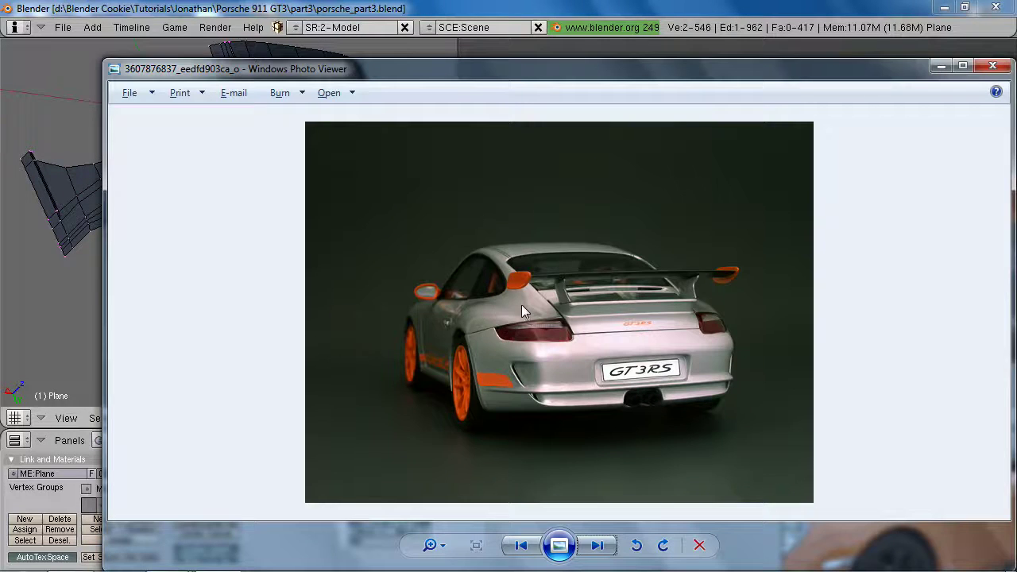
key(alt+Tab)
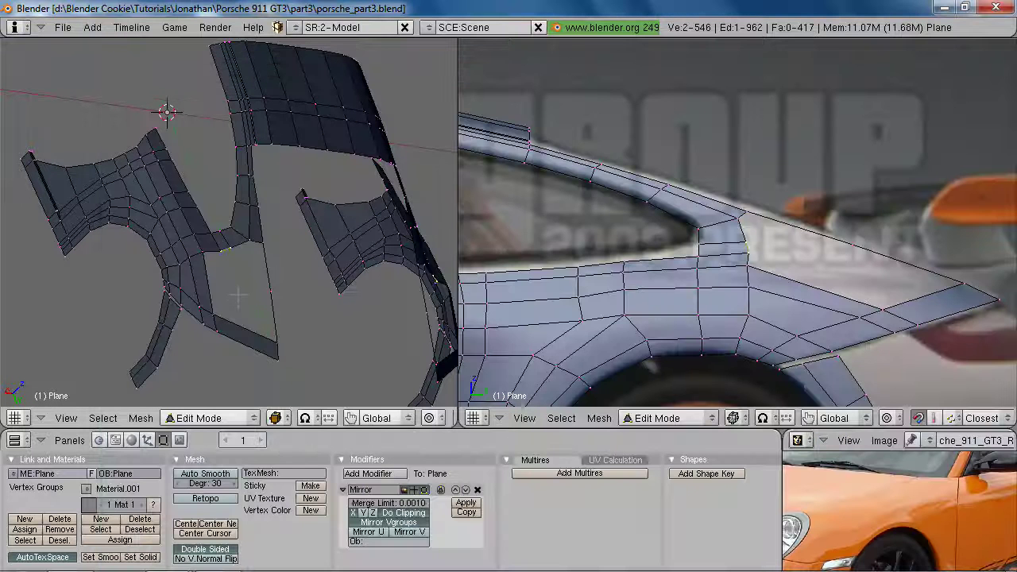
Extrude the edge at the rear pillar's base toward the tail in the side view, then rotate and position its end
shift+middle_drag(795, 283, 564, 239)
key(e)
click(564, 241)
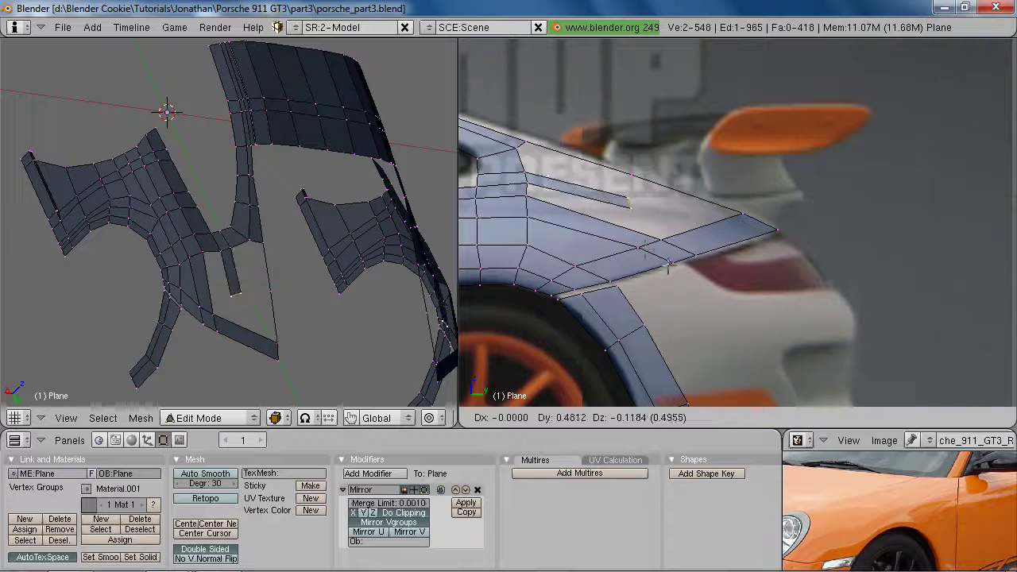
click(663, 254)
key(r)
click(626, 259)
key(g)
click(628, 260)
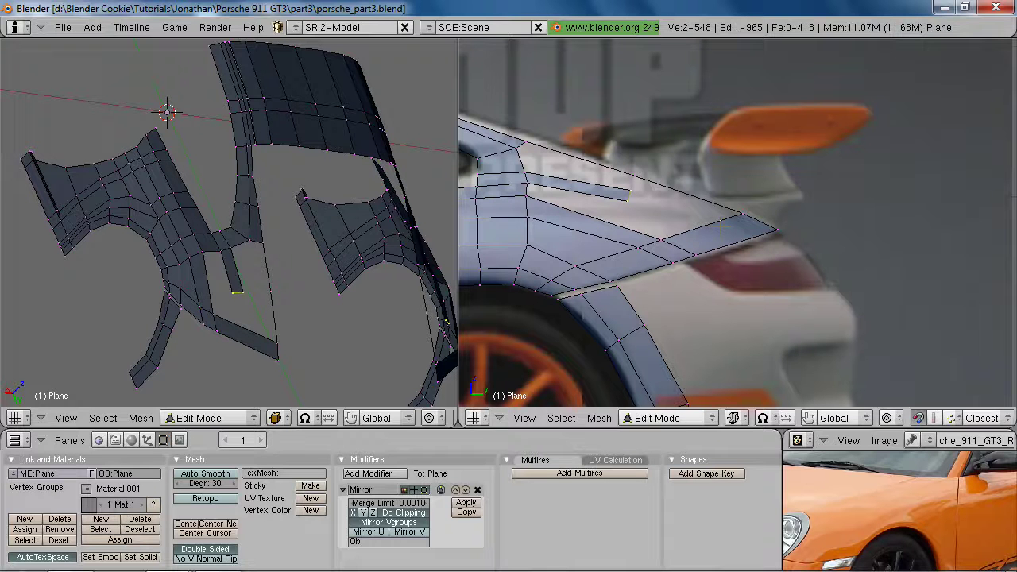
Add two loop cuts across the strip above the taillight
key(ctrl+r)
scroll(714, 227, up, 1)
click(698, 229)
key(a)
Move the new cross edges of the taillight strip rearward in the side view to even out their spacing
shift+right_click(702, 236)
key(g)
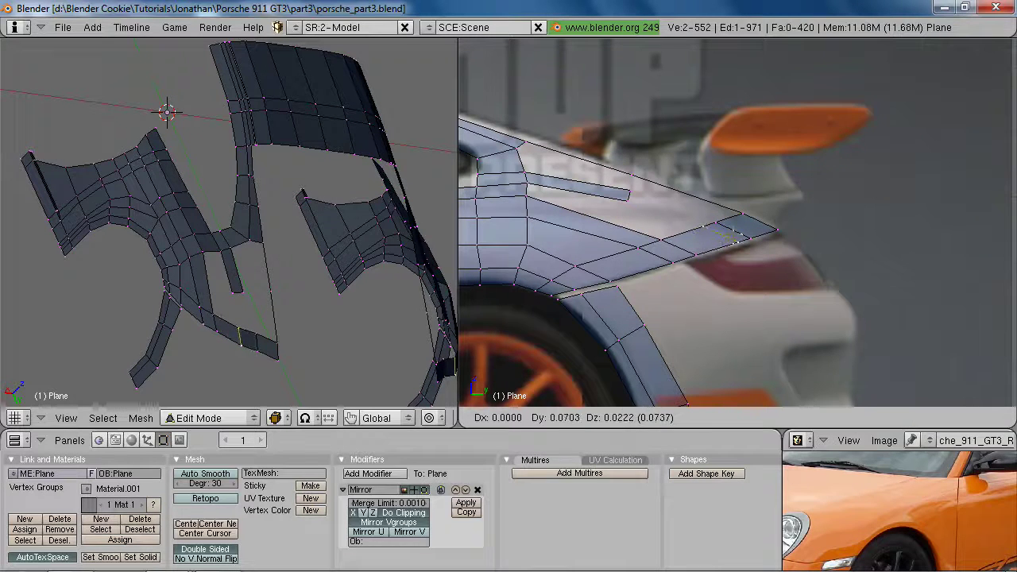
click(736, 233)
shift+right_click(717, 223)
shift+right_click(750, 238)
key(g)
click(747, 227)
Move the second cross edge of the strip above the taillight rearward in the side view
middle_drag(79, 235, 276, 347)
key(a)
shift+right_click(257, 354)
key(g)
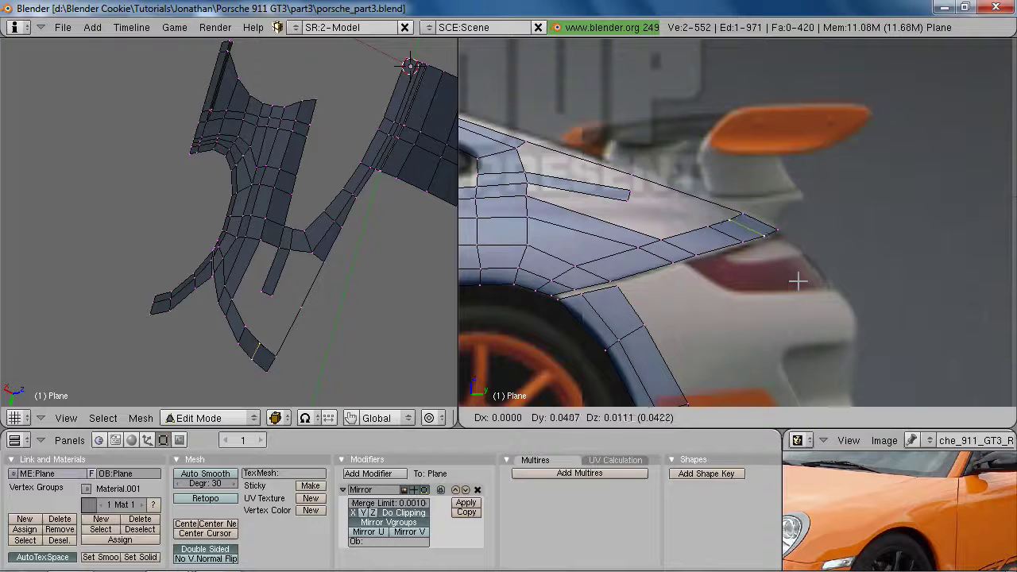
click(798, 281)
Fill the two faces that connect the pillar strip and roofline edge to the strip above the taillight
key(g)
click(636, 191)
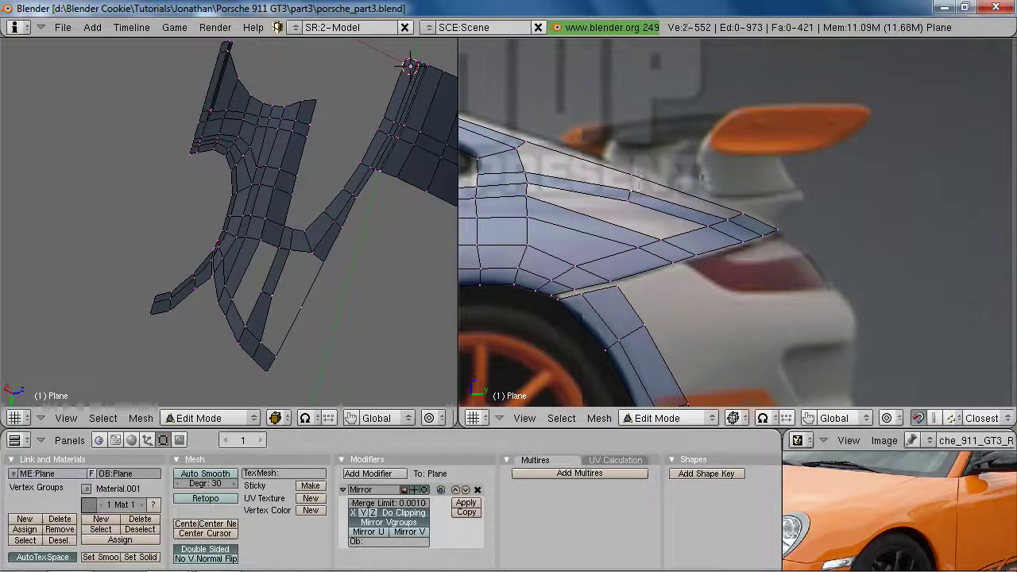
key(f)
key(a)
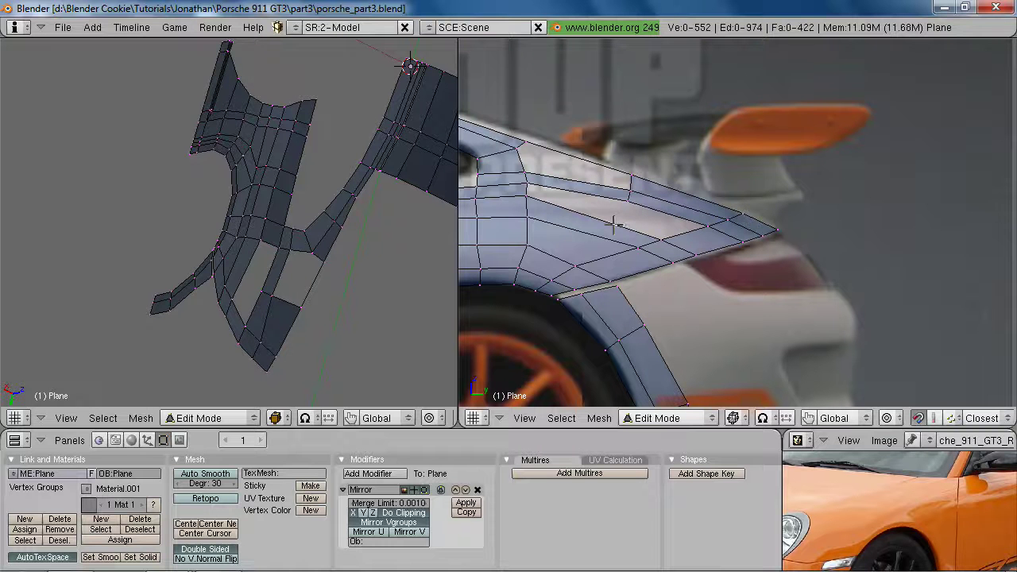
Add a loop cut through the quarter panel behind the wheel arch and raise it slightly along Z in the side view
scroll(709, 166, up, 2)
key(ctrl+r)
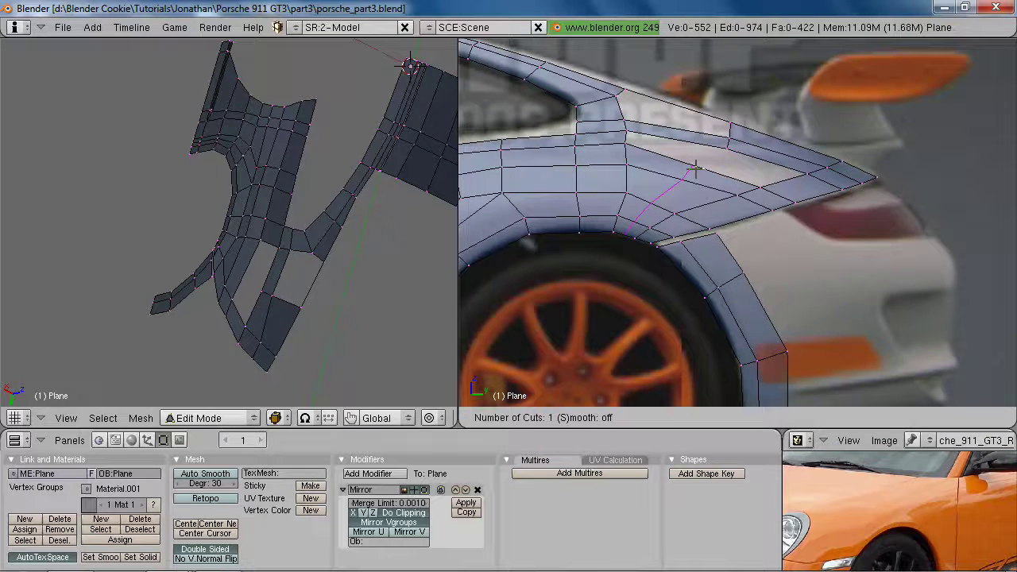
click(692, 165)
middle_drag(707, 164, 717, 236)
key(KP_3)
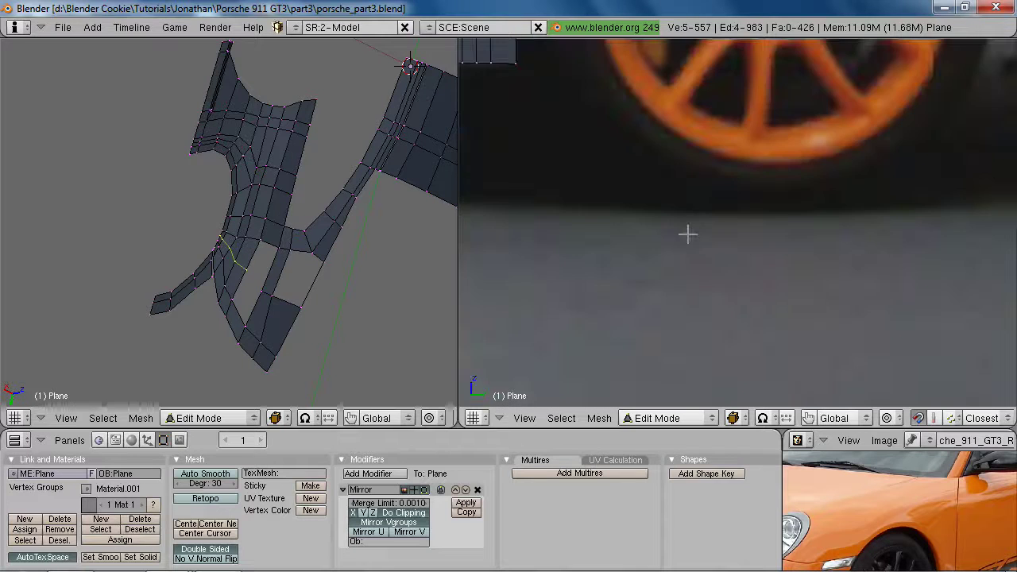
scroll(688, 338, down, 2)
scroll(722, 374, up, 4)
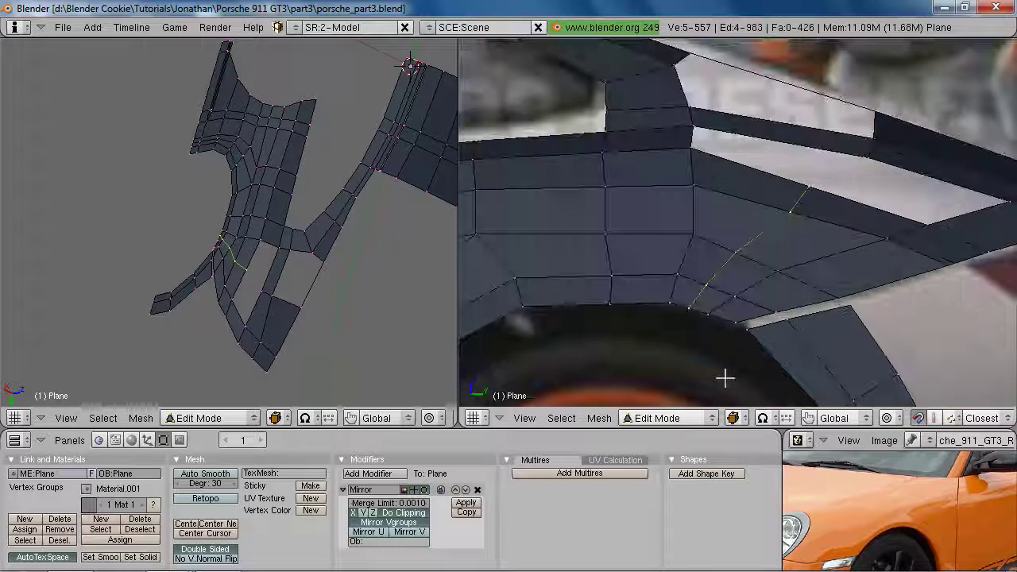
key(g)
key(z)
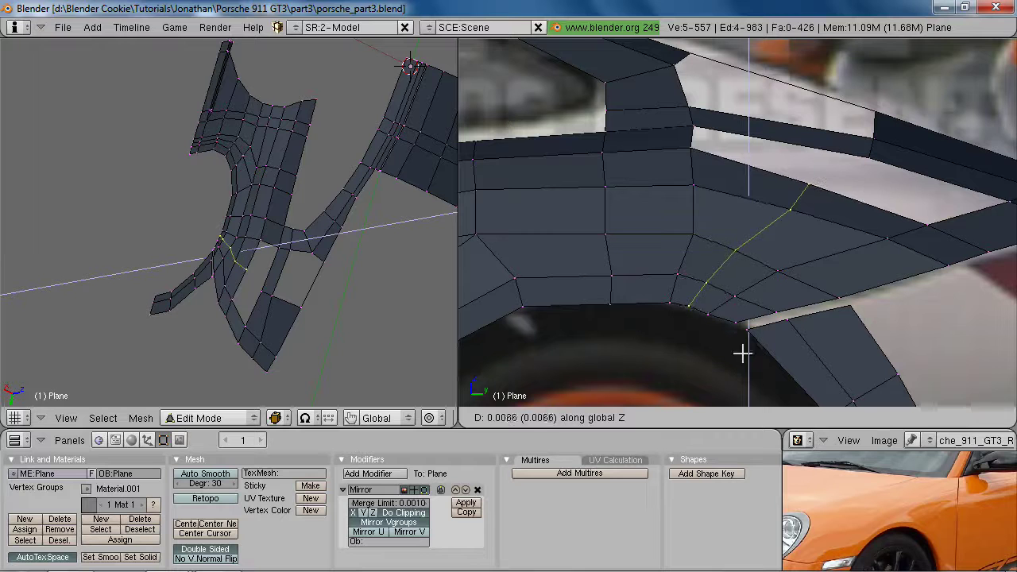
click(742, 351)
Nudge the vertices on either side of the new cut above the rear wheel arch to even out the faces
key(a)
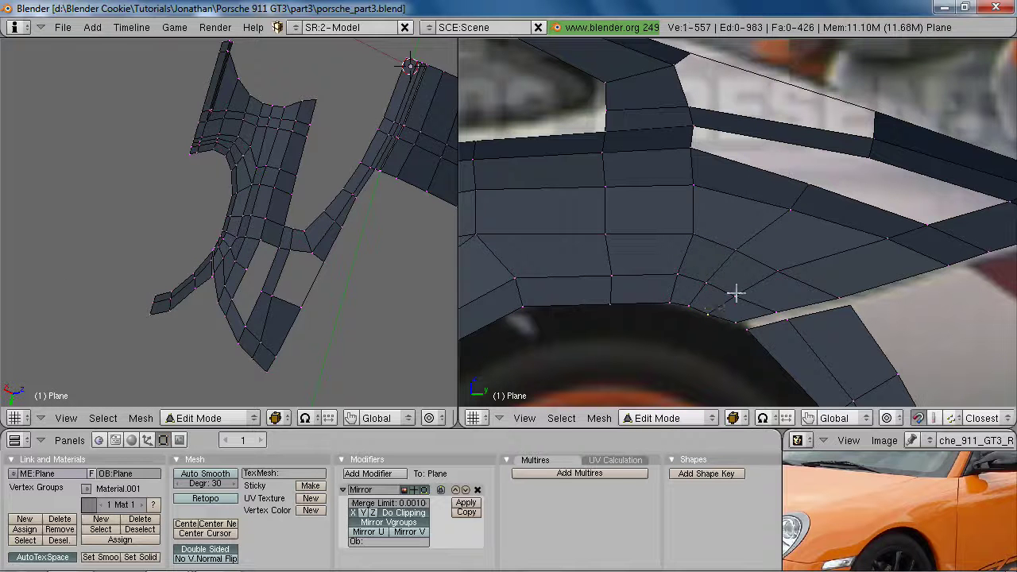
shift+right_click(736, 294)
key(g)
click(740, 289)
key(a)
right_click(692, 227)
key(g)
click(688, 225)
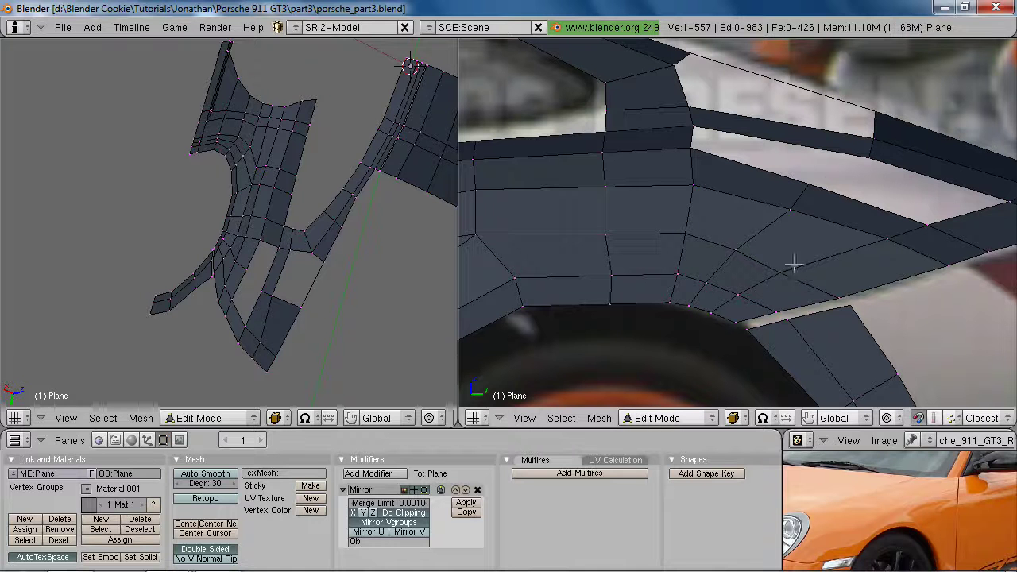
Fill the face between the pillar strip and the quarter panel's upper edge in front of the new cut
right_click(809, 186)
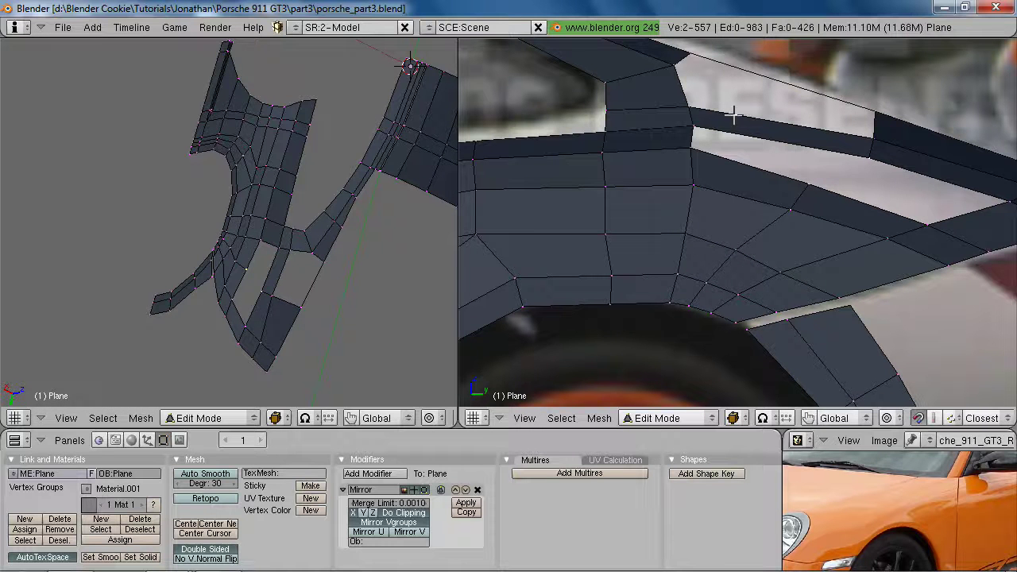
shift+right_click(690, 130)
shift+right_click(692, 148)
key(f)
Move the upper strip's cross edge forward along the roofline and shift the top vertices of the quarter panel cut to align
shift+middle_drag(833, 189, 754, 205)
key(a)
right_click(796, 148)
key(g)
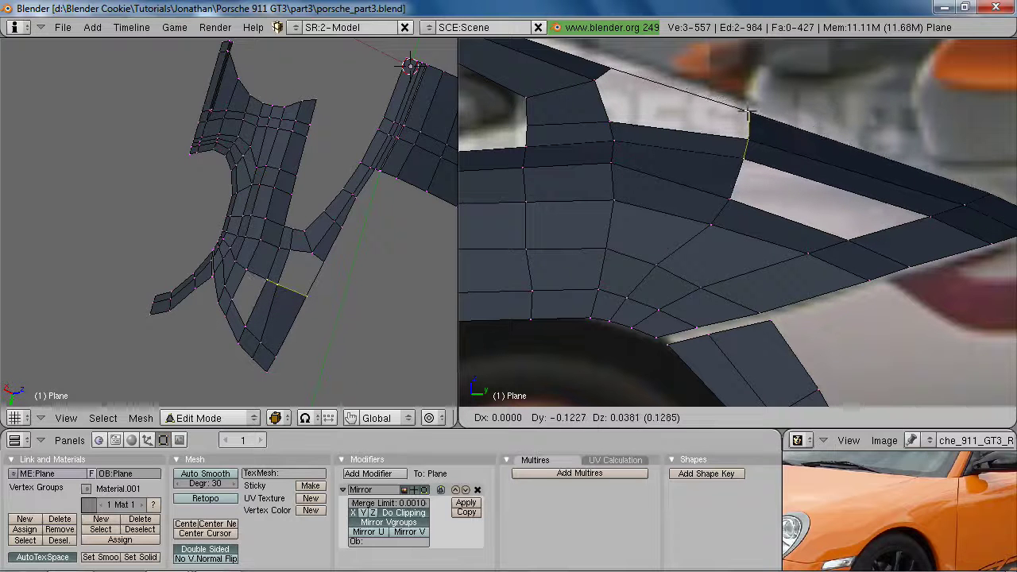
click(746, 115)
right_click(730, 197)
shift+right_click(711, 223)
key(g)
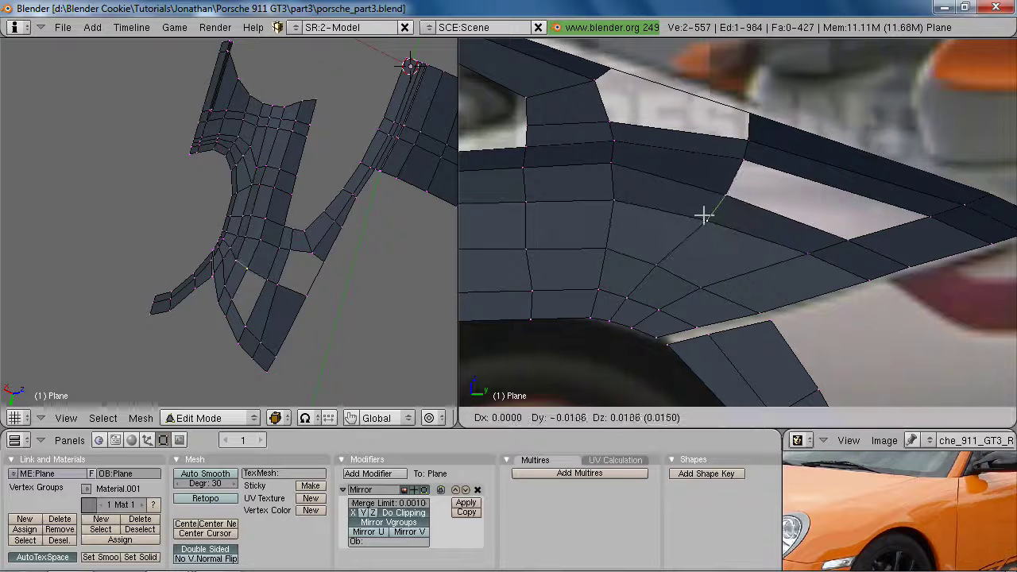
click(703, 215)
Fill the remaining gap between the upper strip and the quarter panel
scroll(293, 341, up, 3)
middle_drag(293, 341, 270, 262)
alt+right_click(778, 213)
middle_drag(797, 193, 749, 250)
key(f)
Move the middle cross edge of the quarter panel's lower rear strip rearward in the side view
right_click(799, 224)
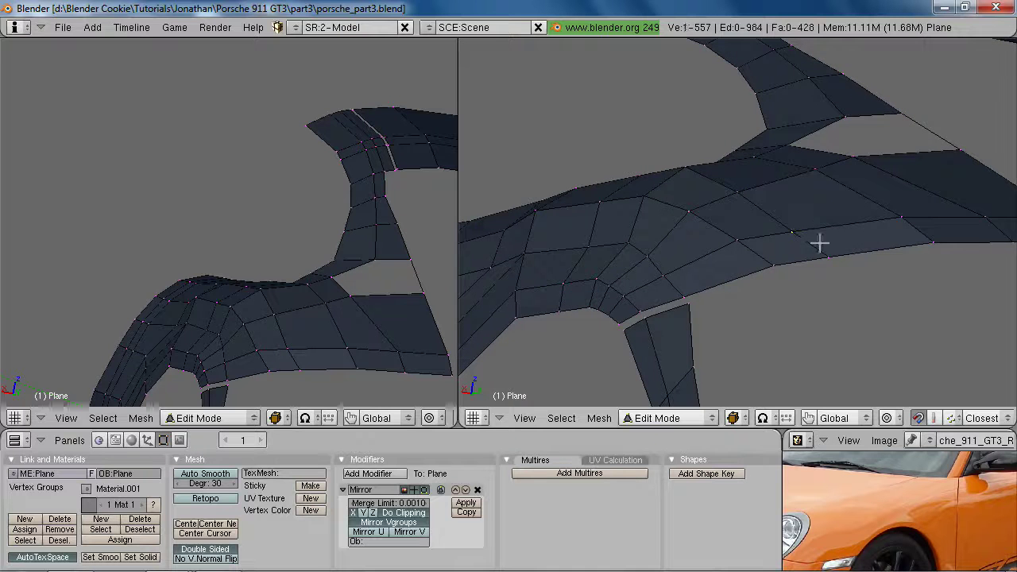
scroll(834, 251, down, 6)
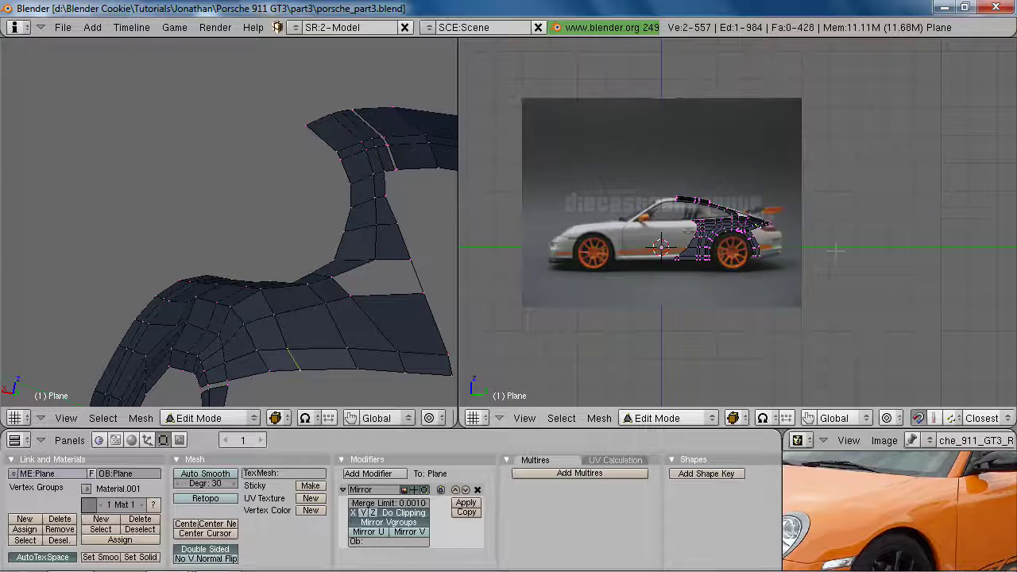
scroll(835, 249, up, 10)
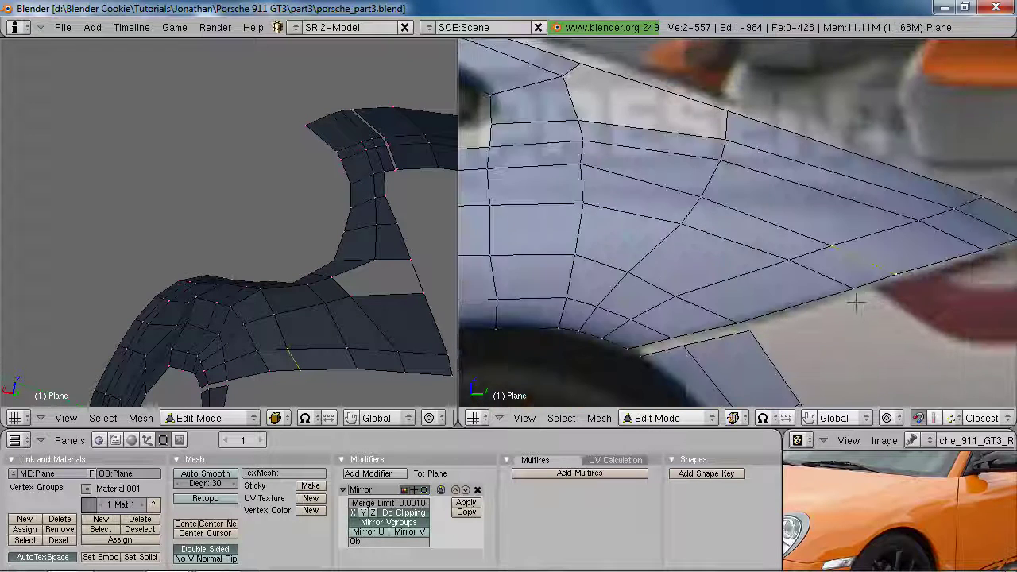
key(a)
Reposition the individual vertices of the rear strip in the 3D view to round the quarter panel's surface
mouse_move(290, 336)
middle_down()
mouse_move(275, 320)
mouse_move(291, 323)
middle_up()
key(g)
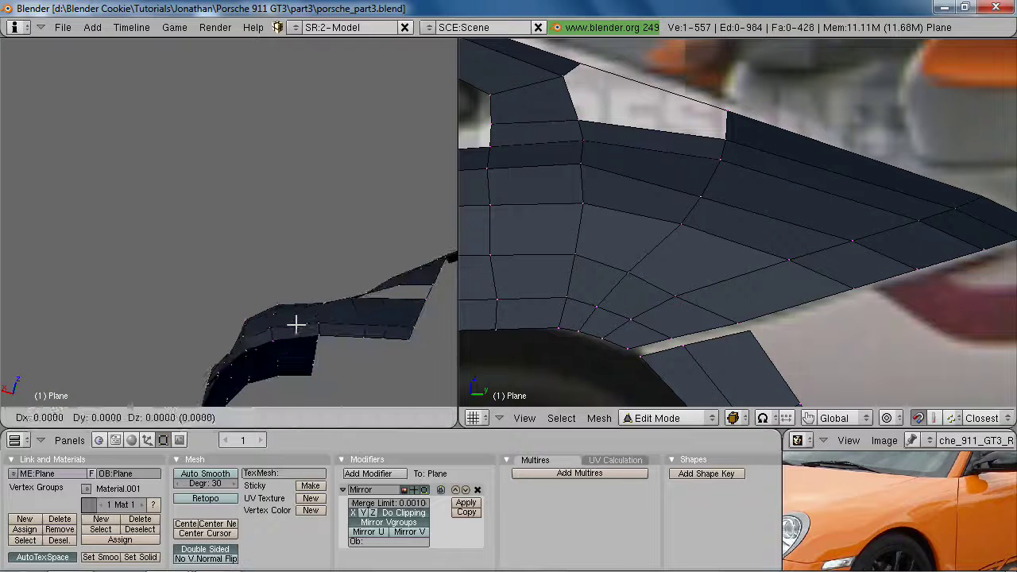
click(298, 321)
key(a)
right_click(275, 323)
key(g)
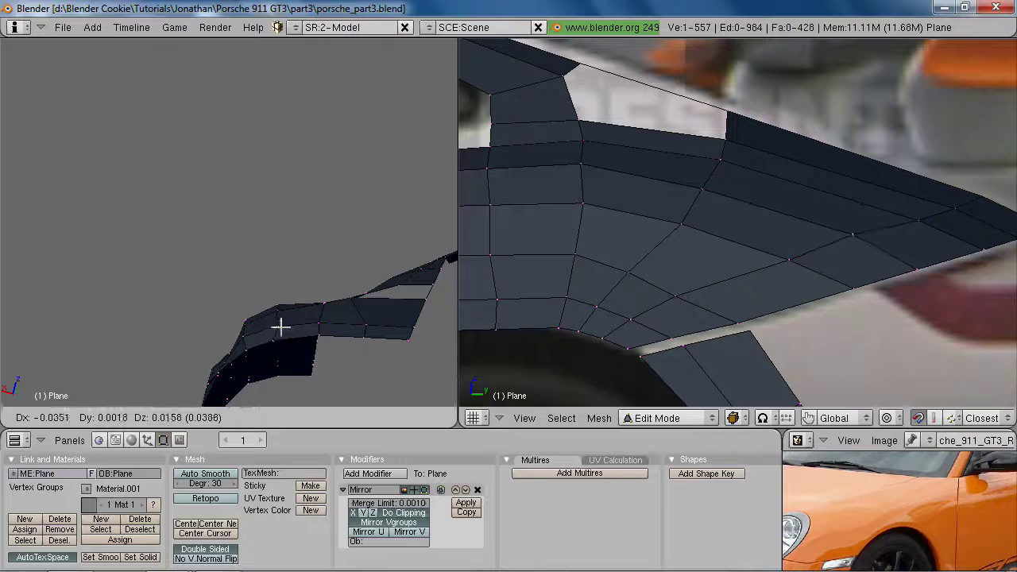
click(279, 326)
Compare the quarter panel's curvature with the orange car photo and the rear reference image
middle_drag(278, 327, 249, 275)
middle_drag(956, 489, 733, 513)
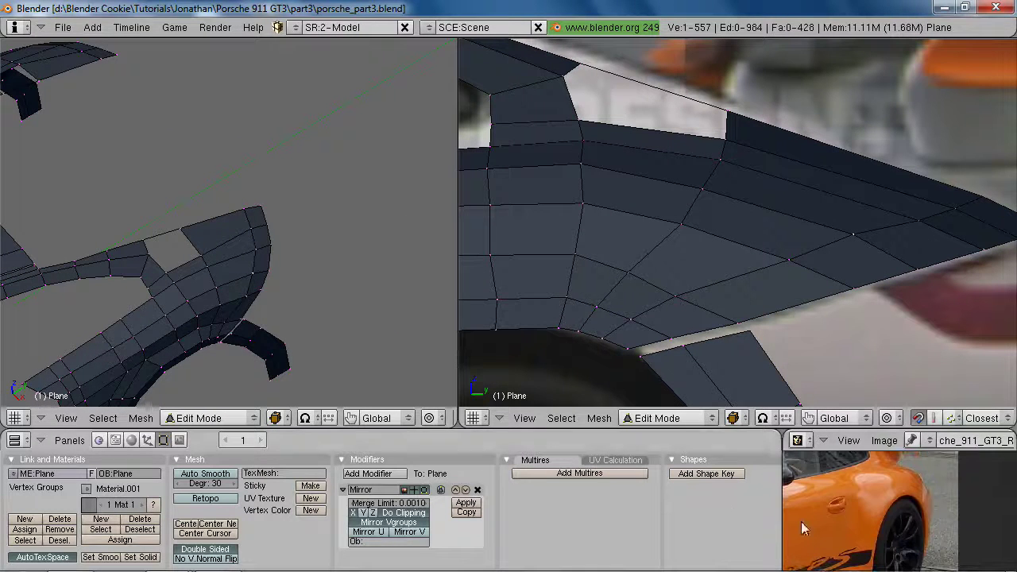
middle_drag(251, 367, 325, 276)
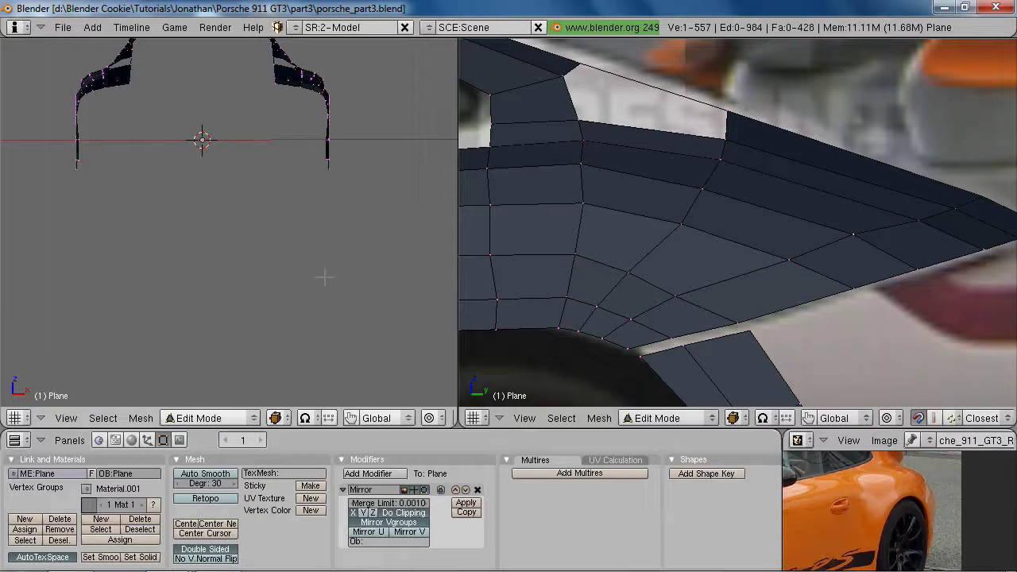
key(ctrl+KP_1)
shift+middle_drag(811, 230, 884, 294)
middle_drag(826, 200, 720, 298)
scroll(720, 297, down, 4)
Slide the cross edge near the quarter panel's tail forward with Edge Slide
middle_drag(742, 251, 810, 329)
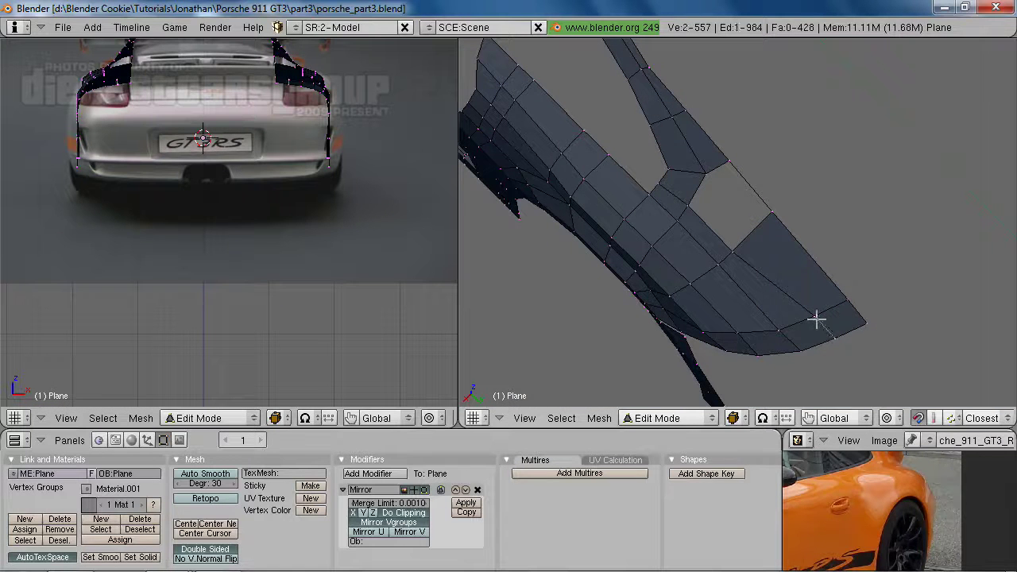
key(ctrl+e)
click(826, 399)
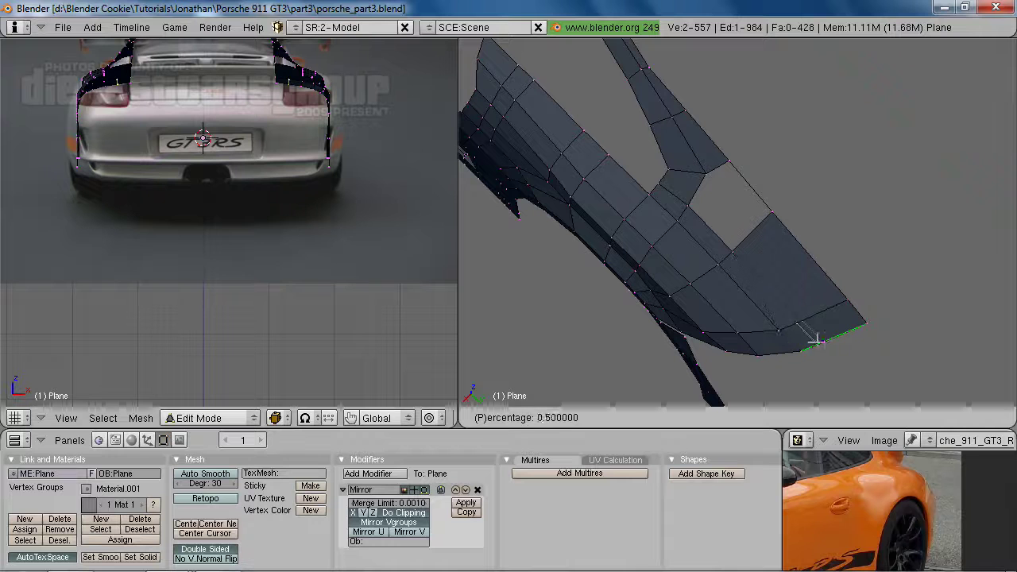
click(823, 340)
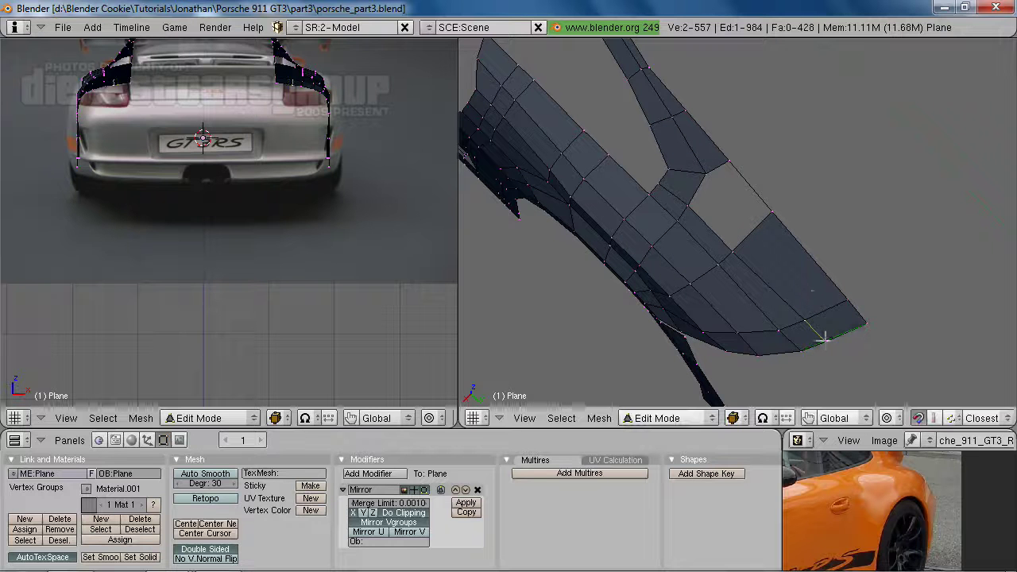
Add a lengthwise loop cut along the upper rear faces and fill the open gap to the pillar with two faces
key(ctrl+r)
click(761, 232)
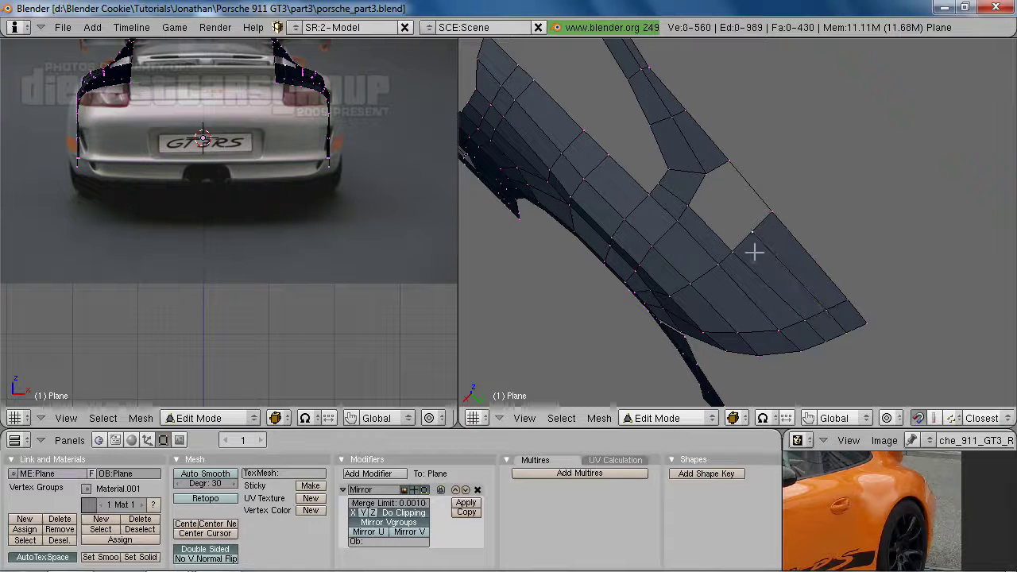
shift+right_click(702, 170)
key(f)
key(a)
alt+right_click(708, 232)
key(f)
Lower the edge at the rear pillar's base under the side window's rear corner along Z in the side view
middle_drag(711, 339, 782, 208)
key(KP_3)
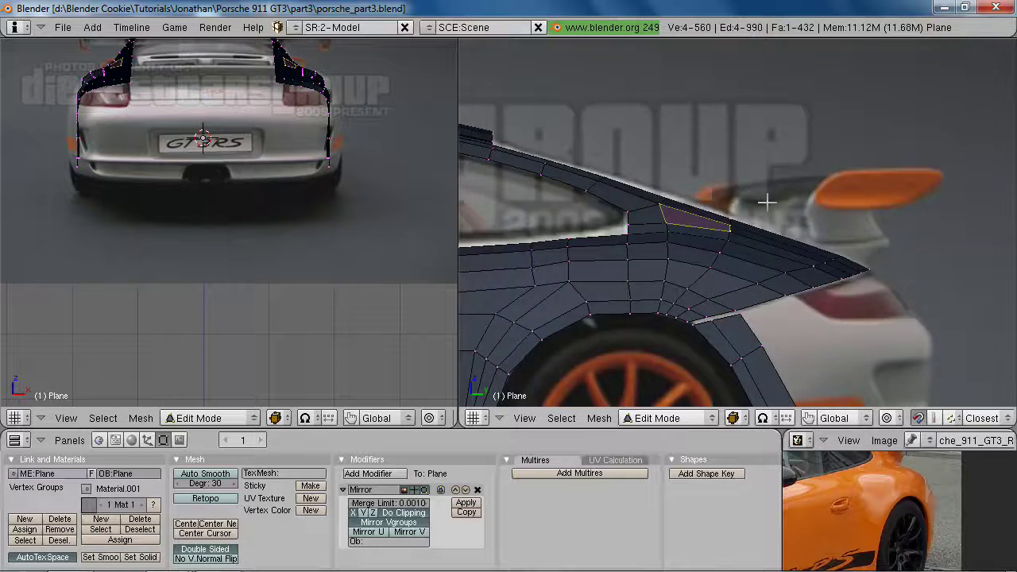
scroll(769, 203, up, 4)
key(a)
key(z)
key(z)
key(z)
right_drag(720, 263, 659, 252)
right_click(600, 244)
shift+right_drag(597, 264, 597, 270)
shift+middle_drag(548, 282, 730, 229)
key(a)
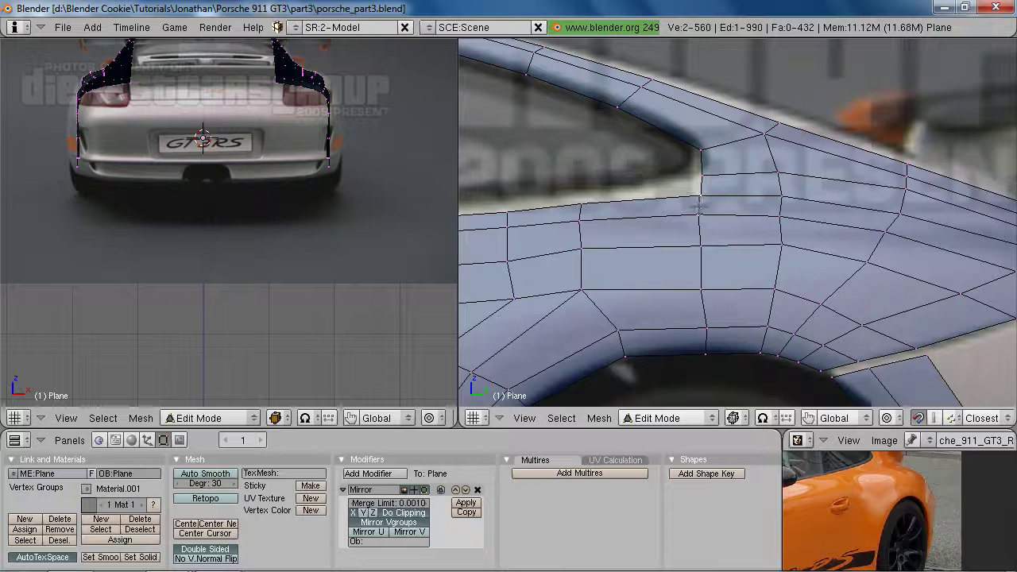
key(z)
key(g)
key(z)
click(700, 211)
Lower the next edge forward along the side window's bottom line along Z to match the side reference
key(a)
shift+click(592, 222)
key(g)
key(z)
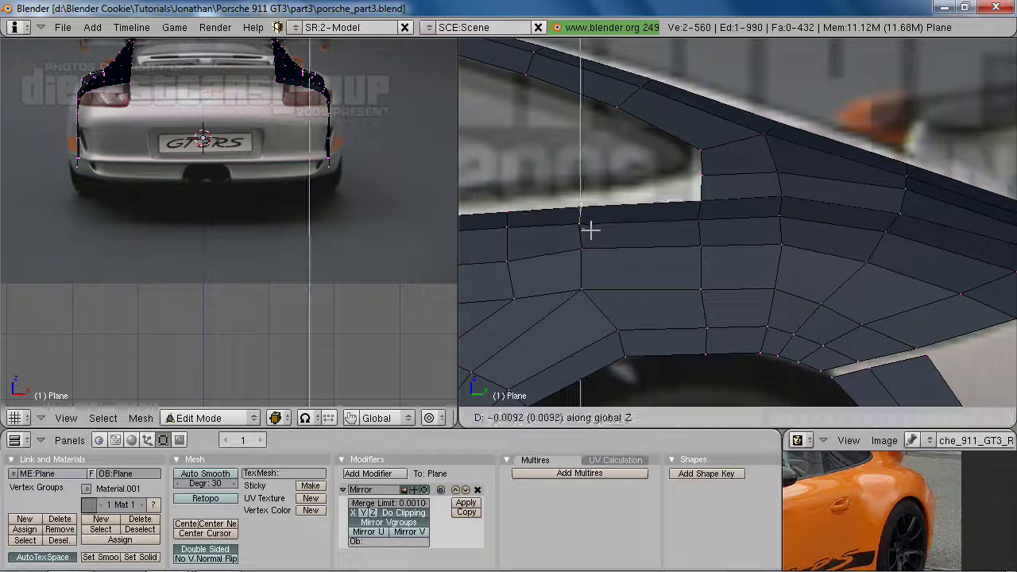
click(594, 229)
Inspect the shaded pillar and quarter panel from several angles, including outside edit mode
mouse_move(872, 268)
middle_down()
mouse_move(906, 238)
mouse_move(824, 261)
middle_up()
scroll(754, 217, down, 3)
key(Tab)
key(z)
middle_drag(754, 217, 726, 213)
scroll(652, 318, down, 4)
key(a)
scroll(726, 213, up, 4)
shift+middle_drag(573, 92, 785, 302)
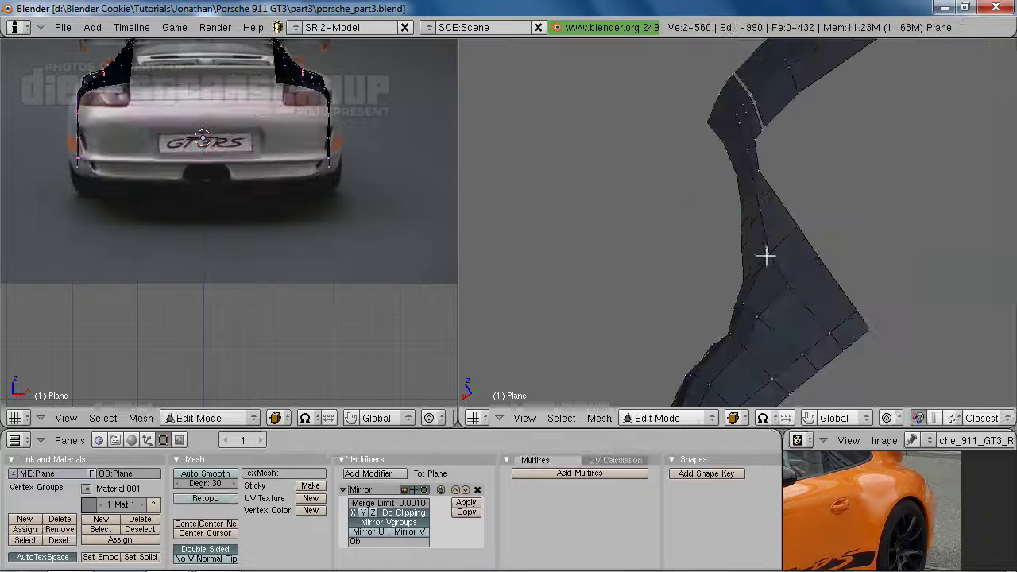
Adjust the height of the pillar's cross edge at the side window's rear corner along Z
shift+right_click(744, 280)
middle_drag(744, 279, 762, 270)
key(KP_3)
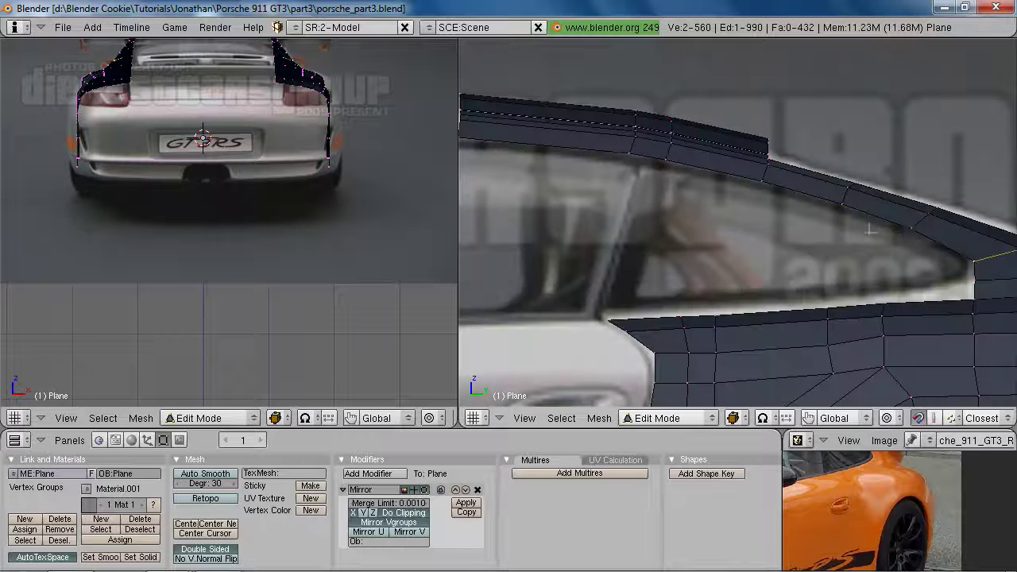
shift+middle_drag(912, 226, 761, 190)
key(z)
key(z)
key(g)
key(z)
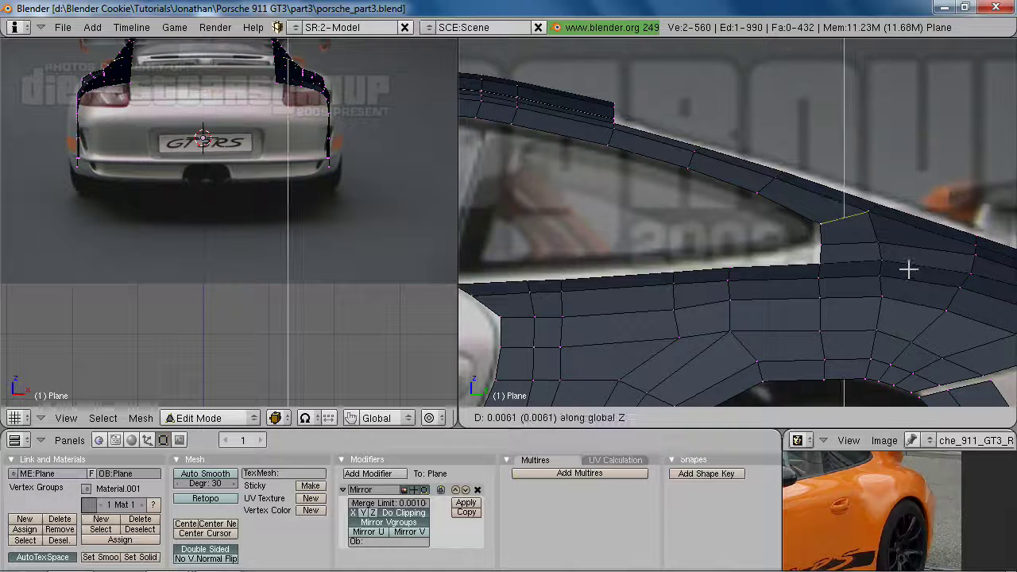
click(908, 268)
mouse_move(903, 217)
middle_down()
mouse_move(725, 276)
mouse_move(813, 255)
mouse_move(829, 213)
middle_up()
key(g)
key(z)
click(829, 219)
Nudge two inner vertices of the pillar's lower end to smooth its flow into the quarter panel
right_click(863, 208)
key(g)
click(857, 213)
right_click(861, 258)
key(g)
click(865, 260)
middle_drag(862, 261, 836, 194)
key(KP_3)
key(a)
Add two cross loop cuts to the strip behind the rear wheel arch and shift them outward to follow the arch's curve
ctrl+middle_drag(815, 302, 789, 298)
shift+middle_drag(789, 297, 718, 279)
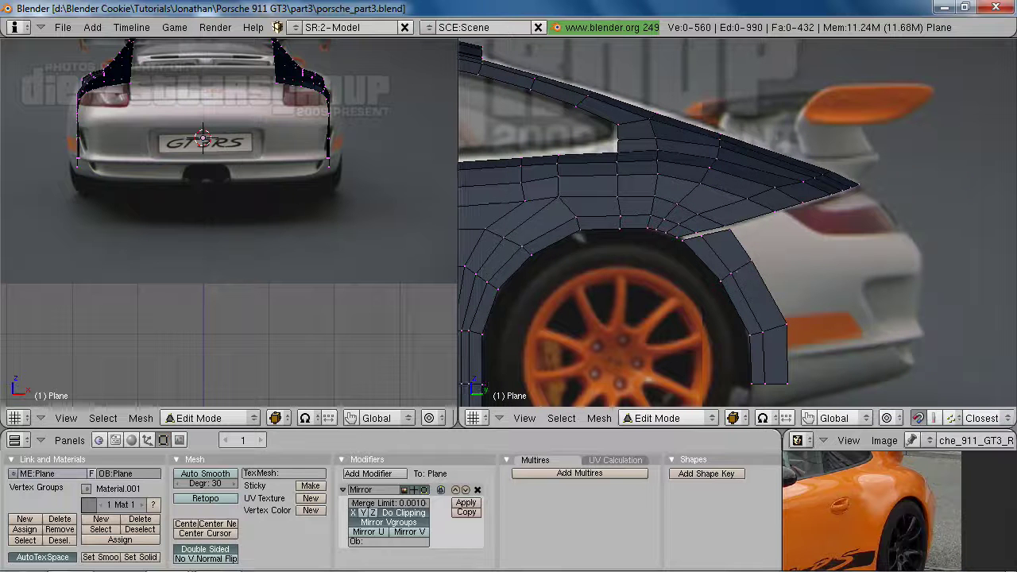
key(Home)
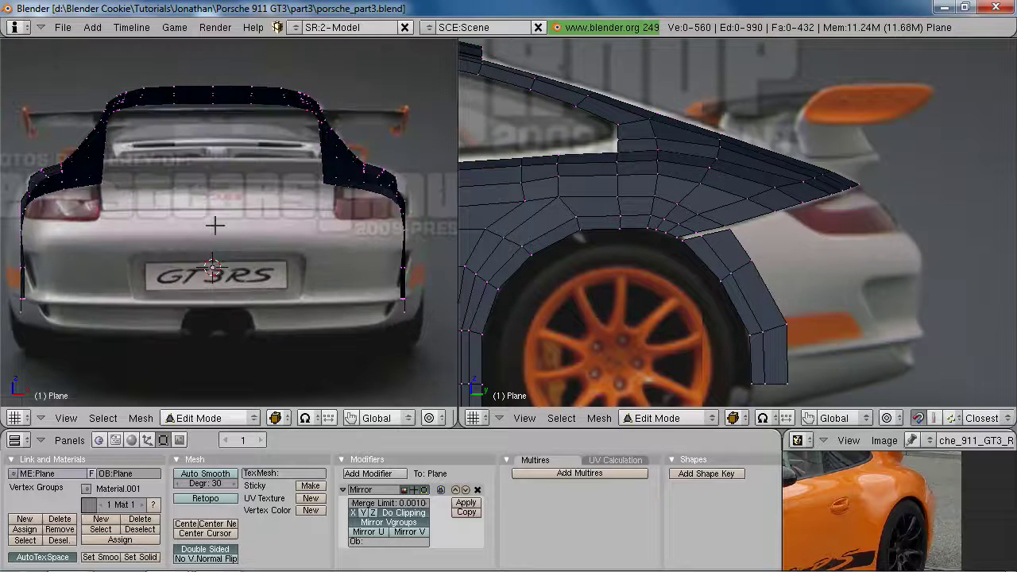
shift+middle_drag(848, 304, 847, 289)
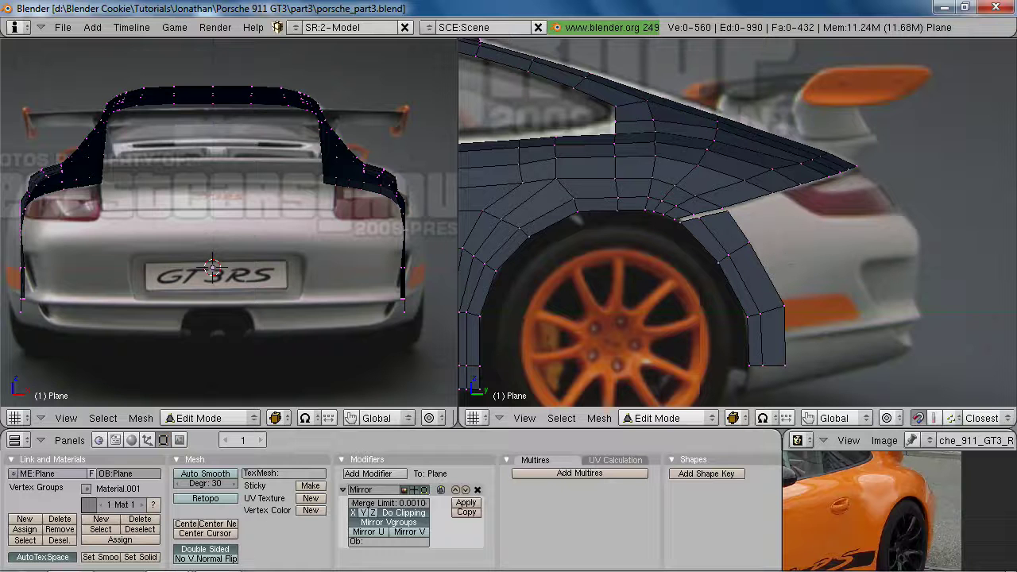
key(ctrl+r)
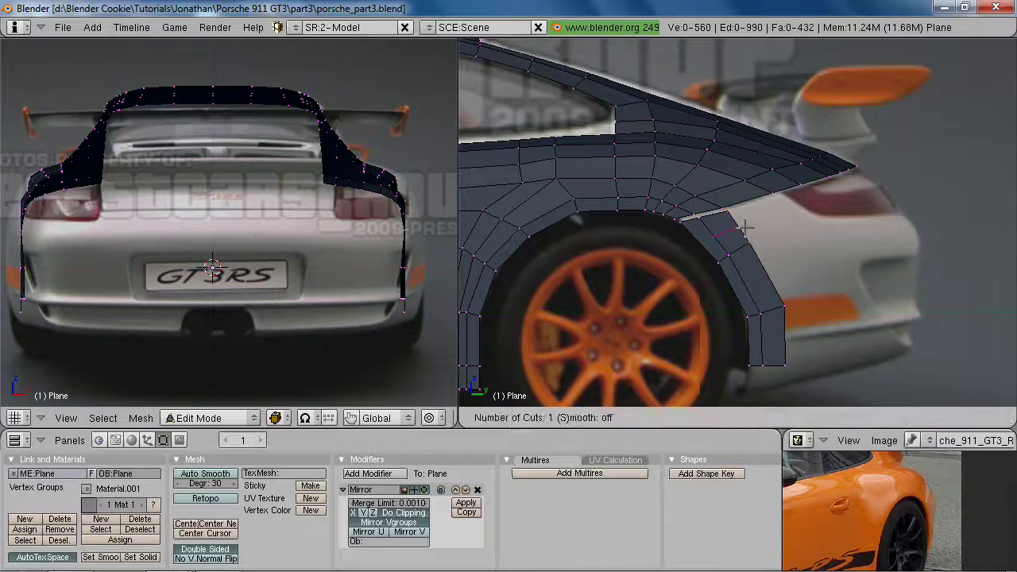
click(727, 234)
click(723, 237)
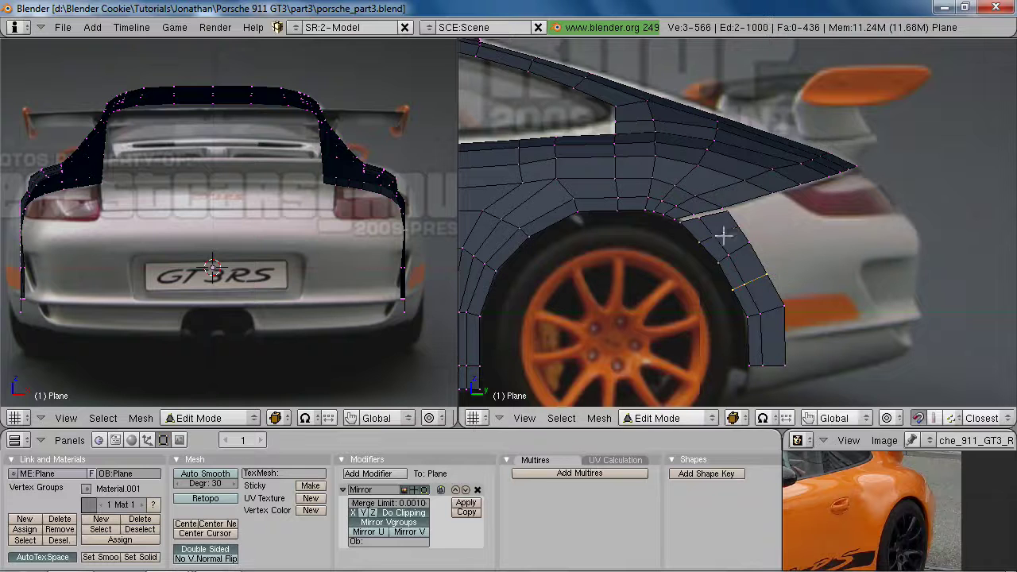
key(g)
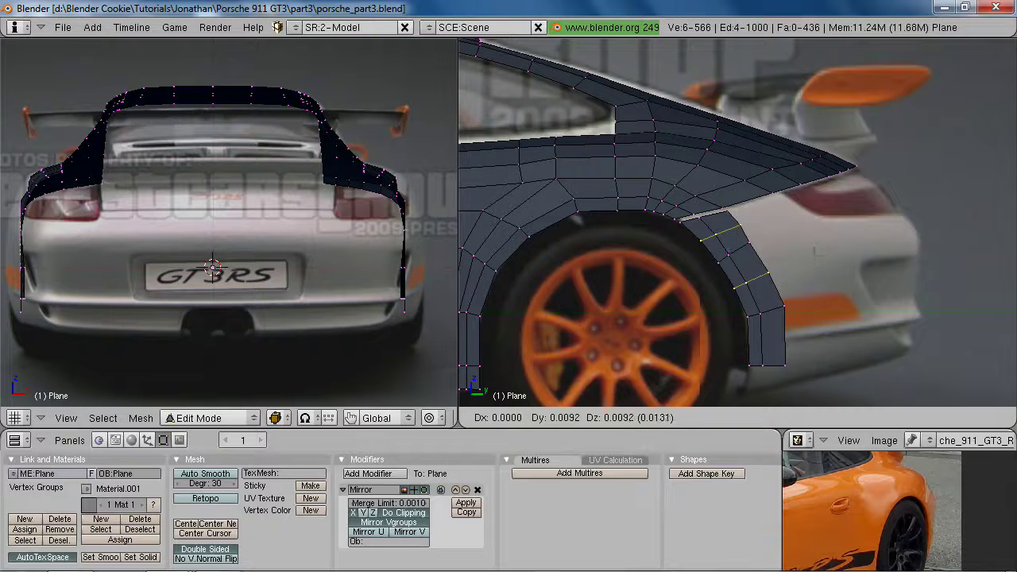
click(717, 263)
Reposition the outer vertices of the wheel-arch strip's new loops to round its outer edge
scroll(715, 265, up, 2)
key(a)
shift+right_drag(761, 252, 765, 253)
shift+right_drag(781, 301, 768, 280)
key(g)
click(737, 265)
right_click(755, 258)
key(g)
click(758, 261)
scroll(759, 262, down, 4)
scroll(778, 282, up, 2)
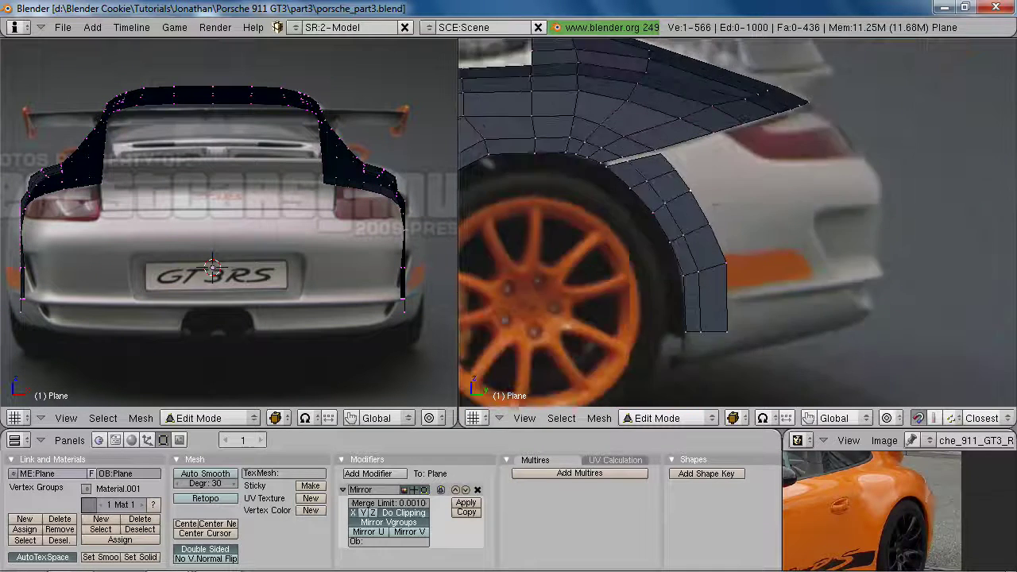
Extrude the wheel-arch strip's upper outer edge rearward below the taillight and adjust the new edge along X in the rear view
key(e)
click(761, 253)
click(847, 238)
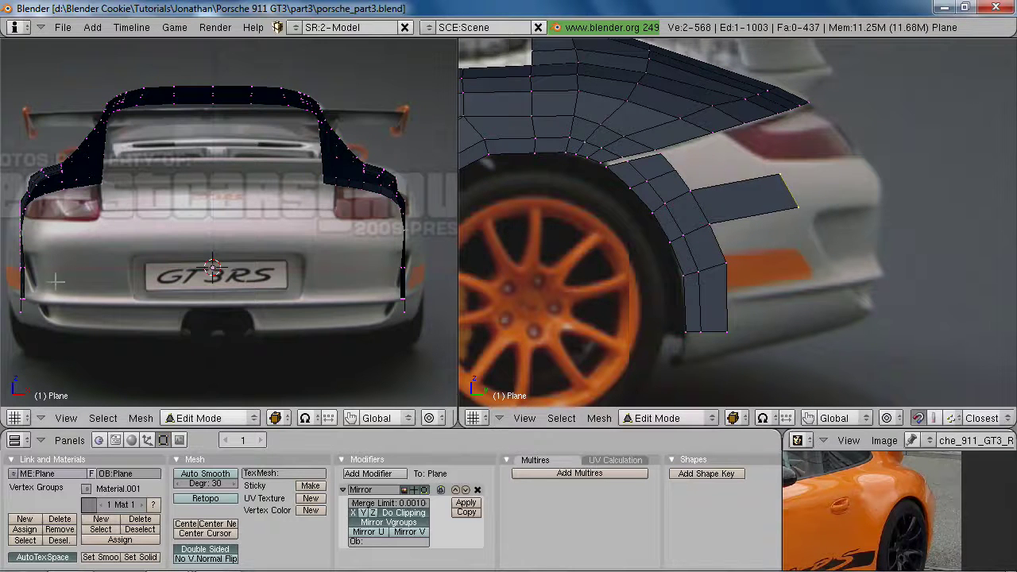
key(g)
click(63, 281)
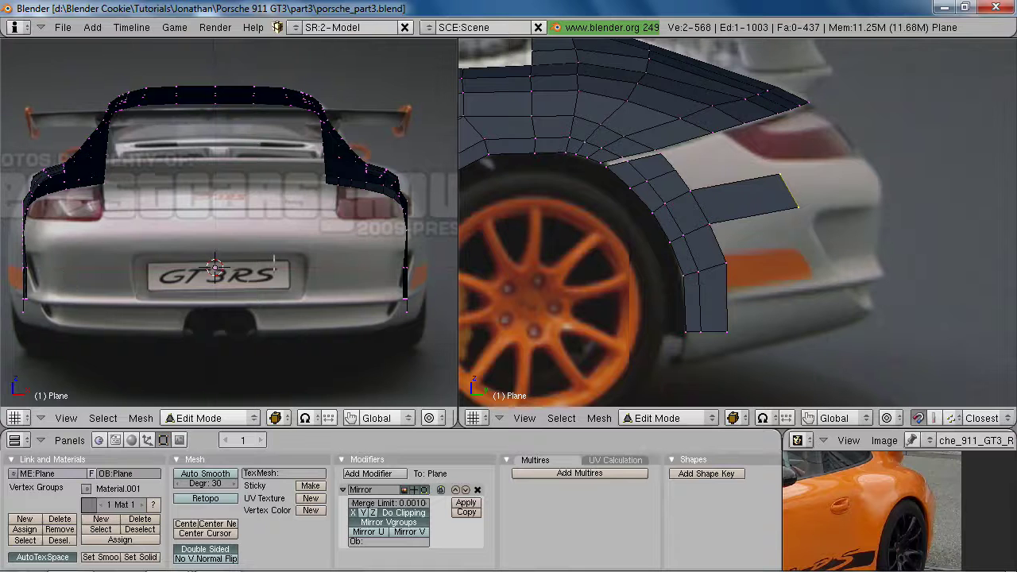
key(ctrl+KP_1)
shift+middle_drag(41, 274, 184, 287)
key(g)
key(x)
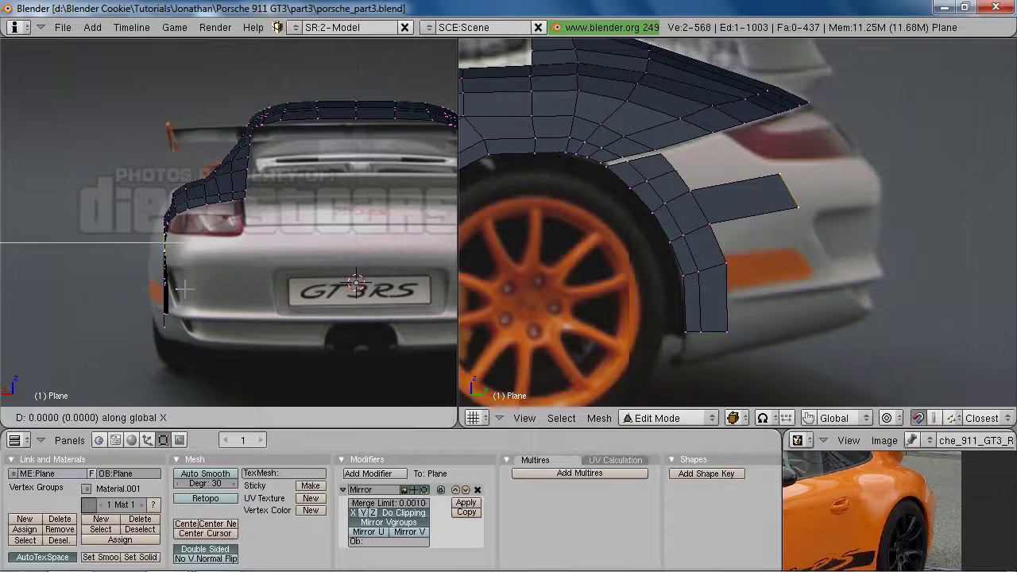
click(180, 287)
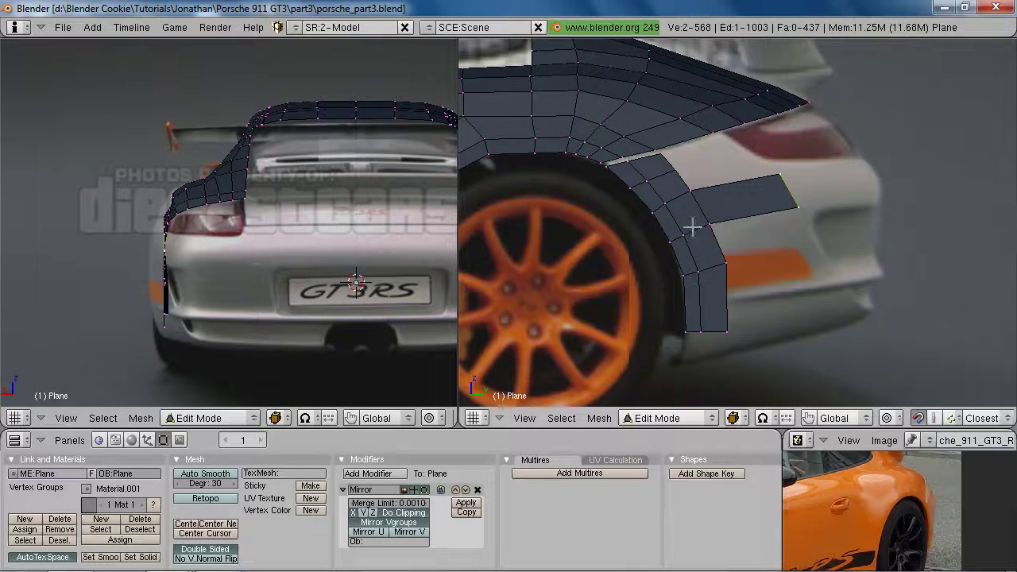
Rotate the extruded edge slightly and shift it to follow the bumper's side line
scroll(251, 267, up, 2)
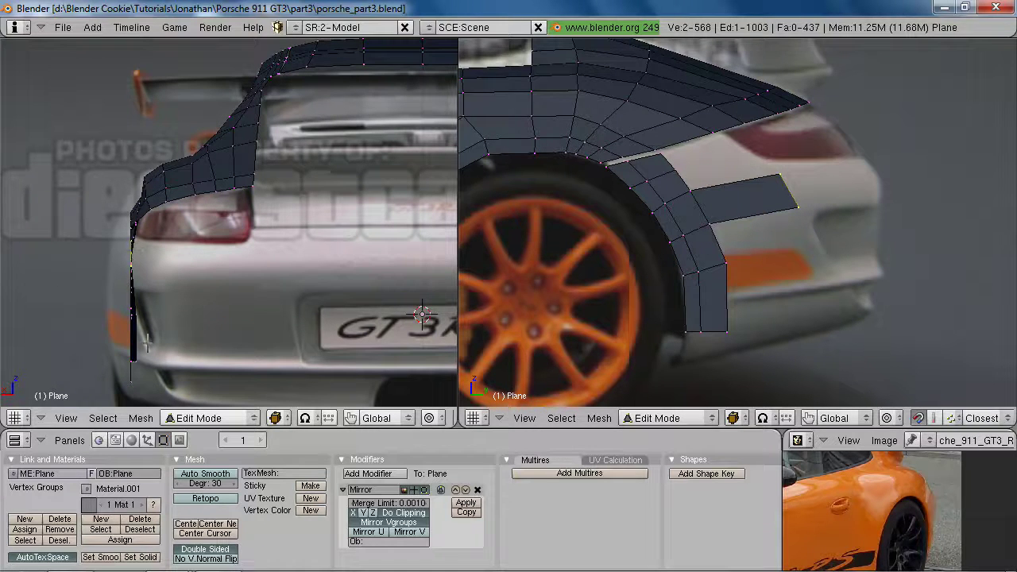
scroll(697, 157, down, 2)
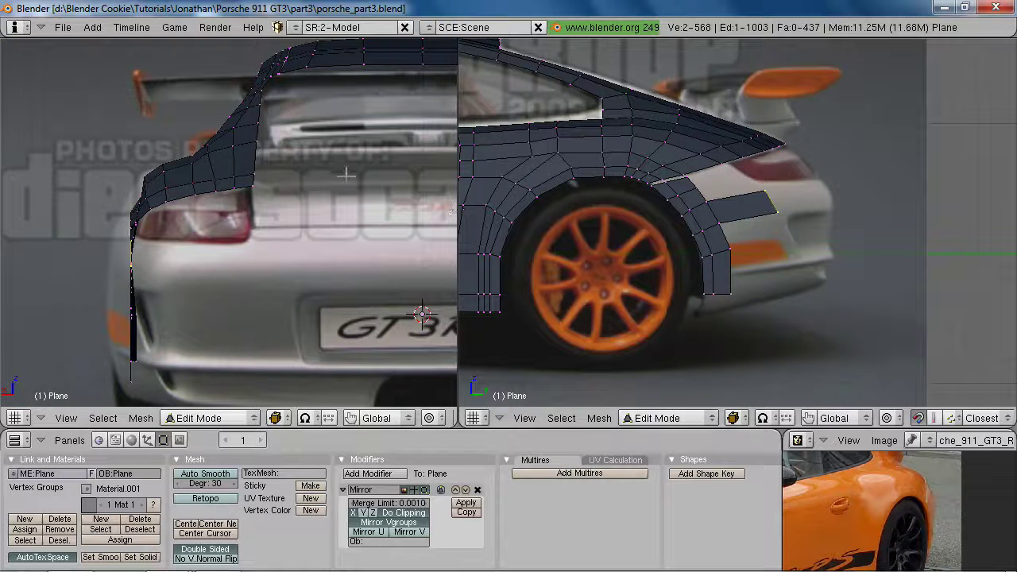
key(r)
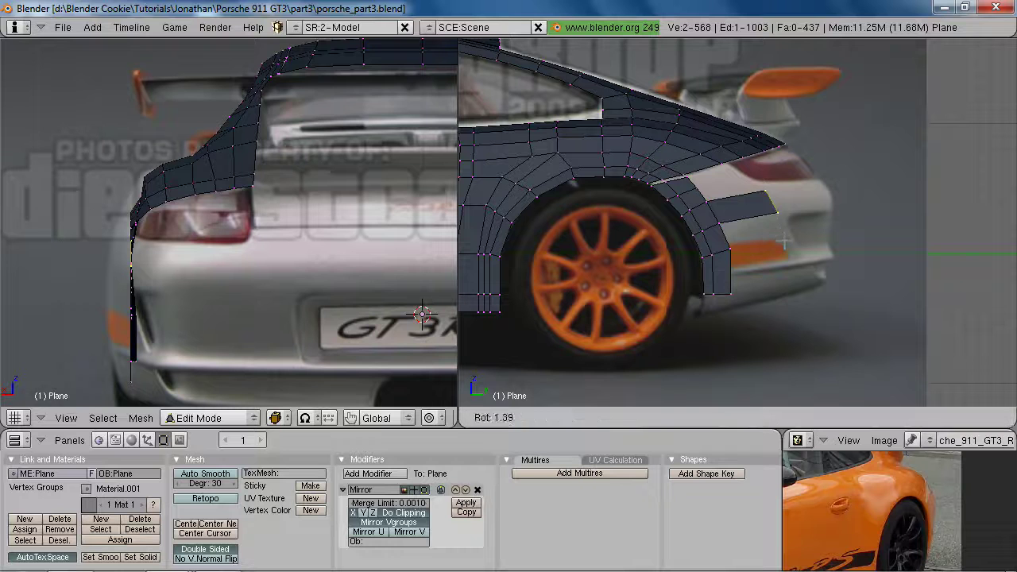
key(g)
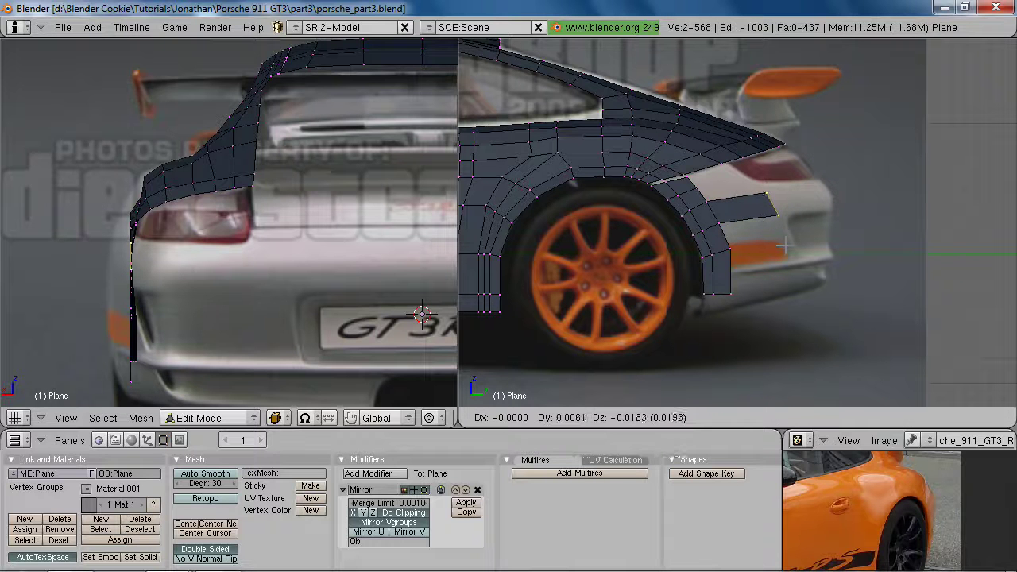
click(784, 248)
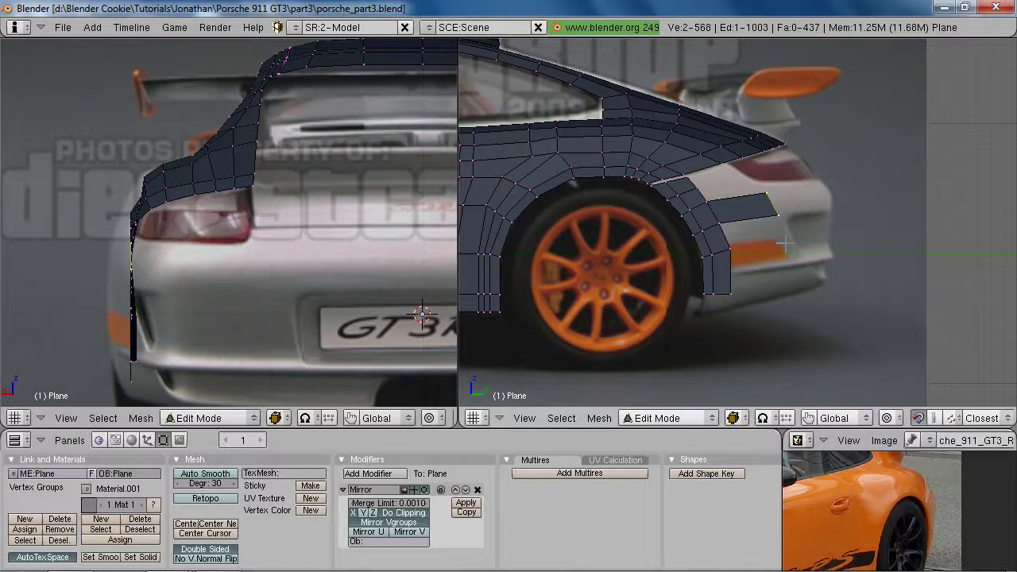
Extrude the strip again to the bumper's rear corner, tilt its end edge and move it inward in the rear view
key(e)
click(784, 247)
click(836, 236)
key(r)
key(g)
click(810, 223)
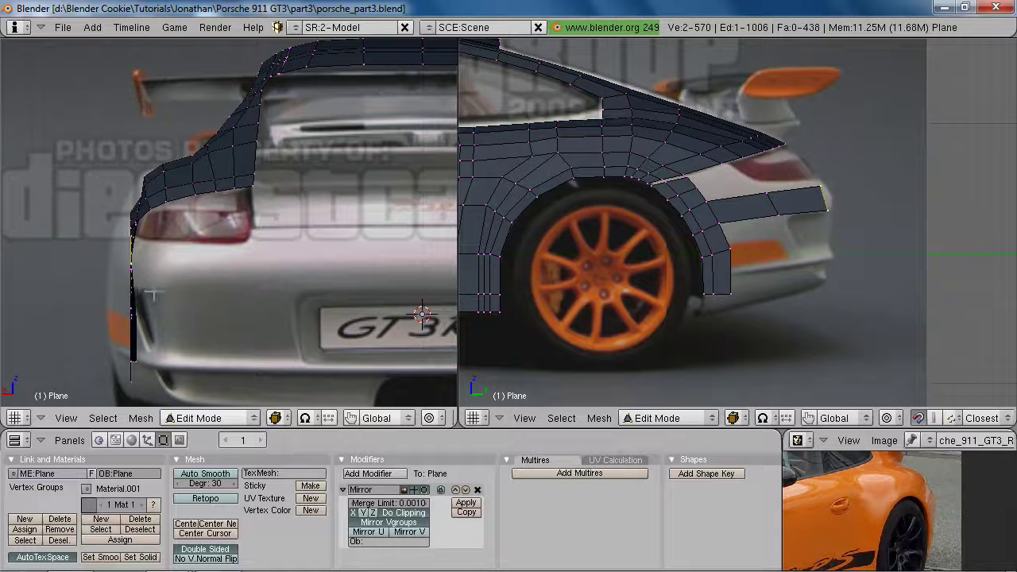
key(g)
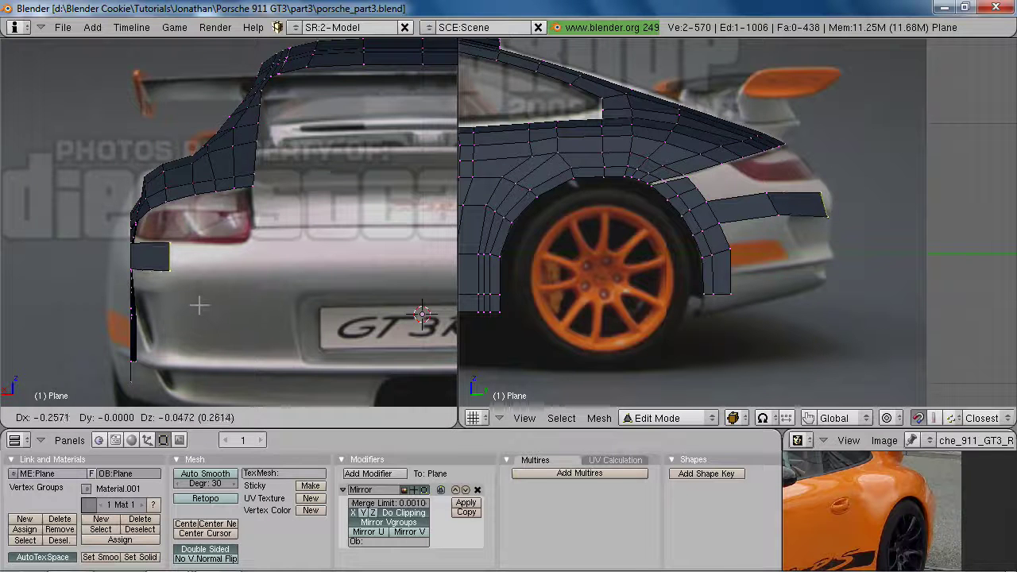
click(195, 301)
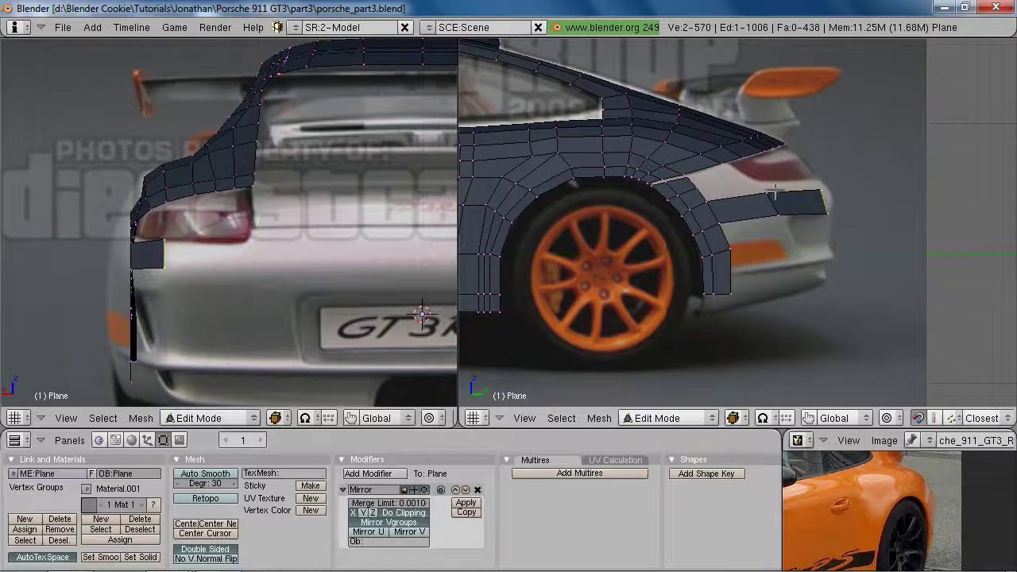
Adjust the height of the strip's end edge and its lower corner vertex along Z to match the references
key(g)
key(z)
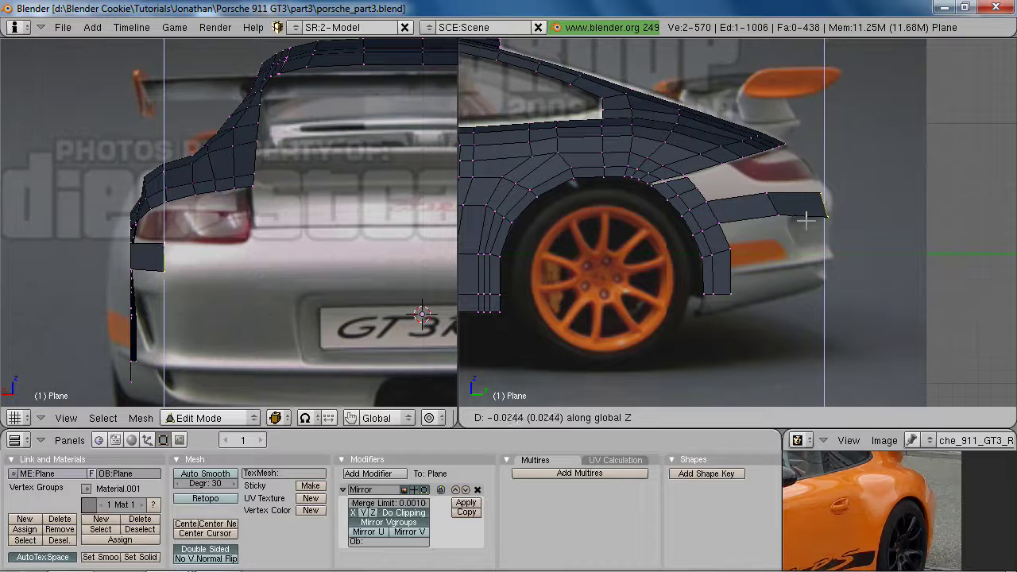
click(805, 221)
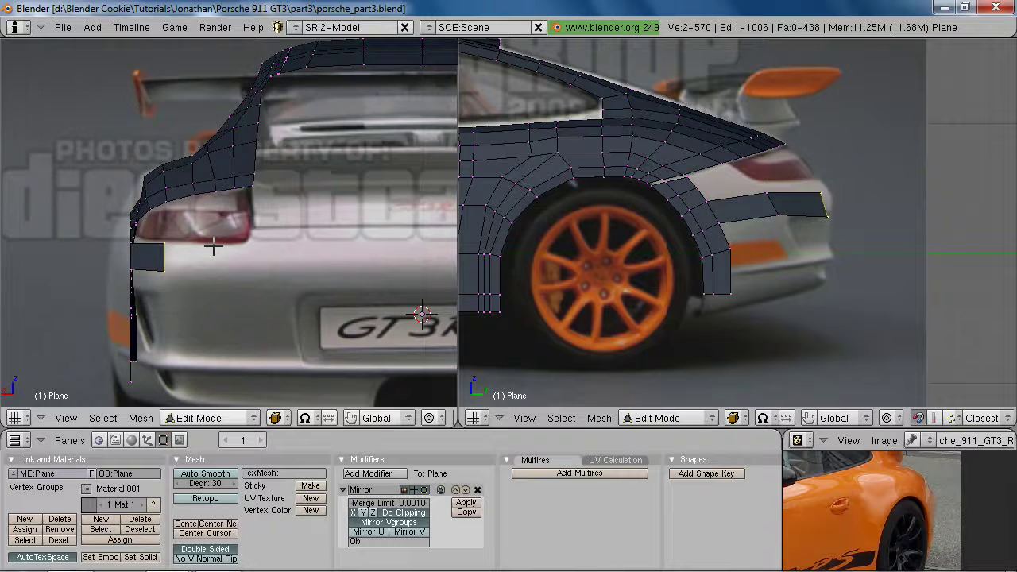
scroll(213, 247, down, 4)
scroll(271, 254, up, 3)
right_click(817, 224)
key(z)
key(z)
key(g)
key(z)
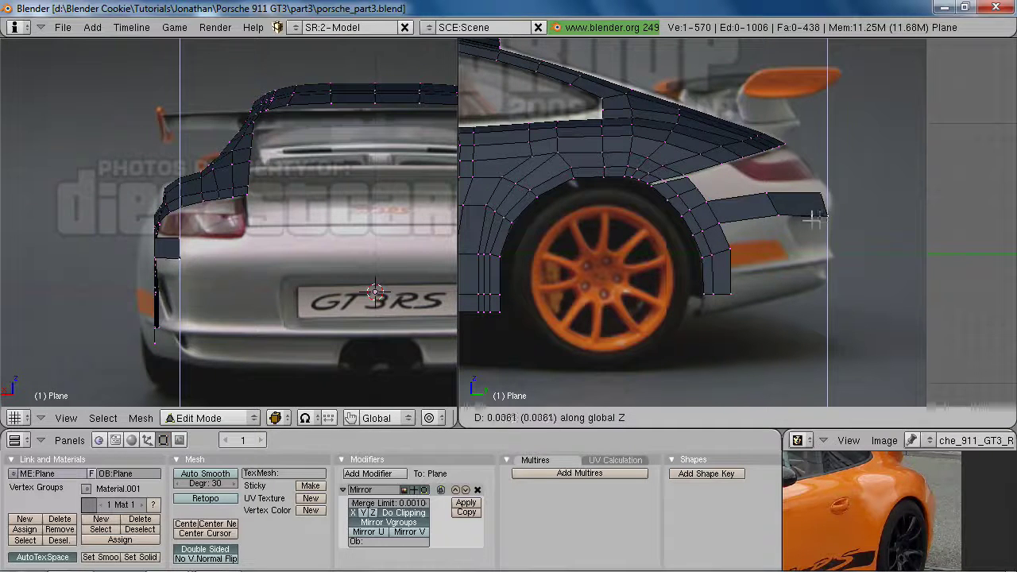
click(811, 218)
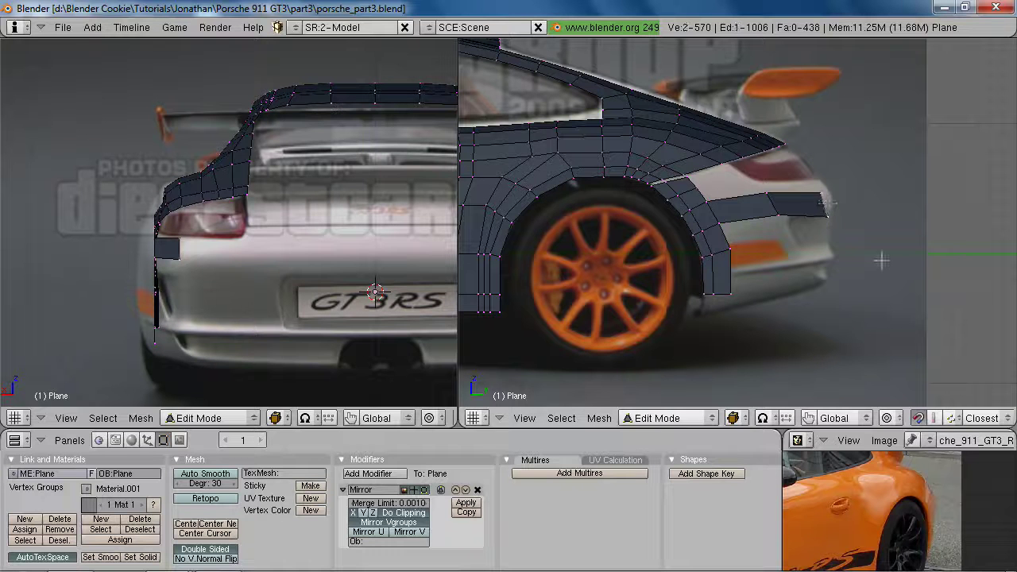
Flatten the strip's end edge by scaling it to 0 along Y and extrude it along X to the car's centre line
text(sy0)
key(Return)
key(e)
click(159, 297)
key(x)
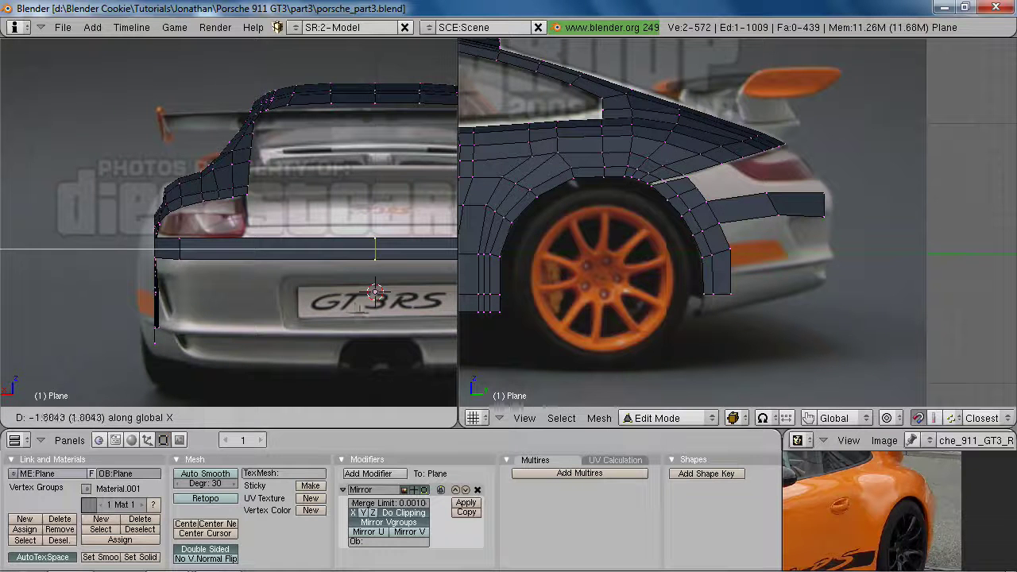
click(392, 313)
Move the bumper strip's centre edge rearward along Y to the car's rearmost outline
key(g)
key(y)
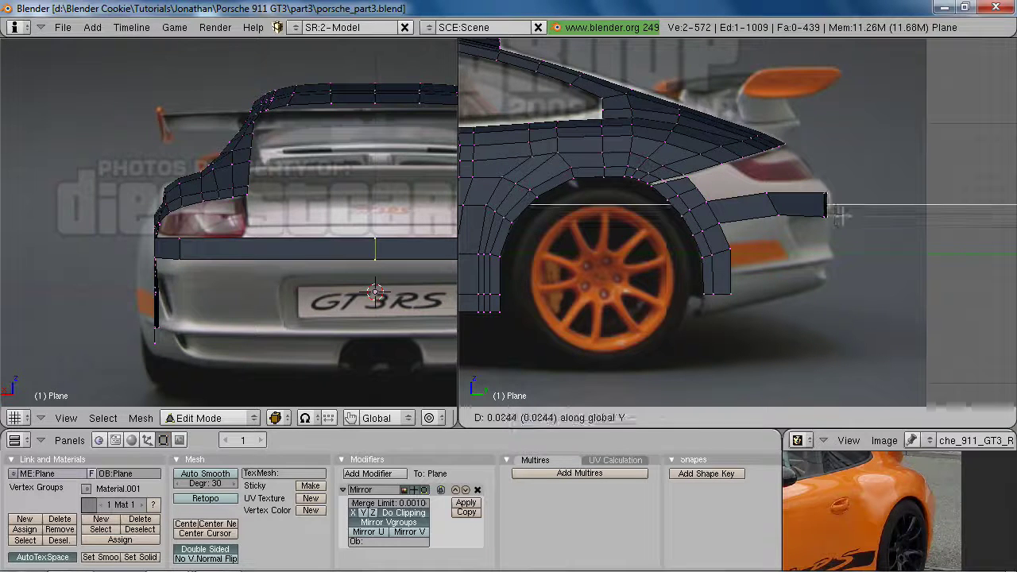
click(843, 214)
Add two evenly spaced vertical loop cuts to the rear bumper strip and adjust them rearward along Y
key(a)
key(ctrl+r)
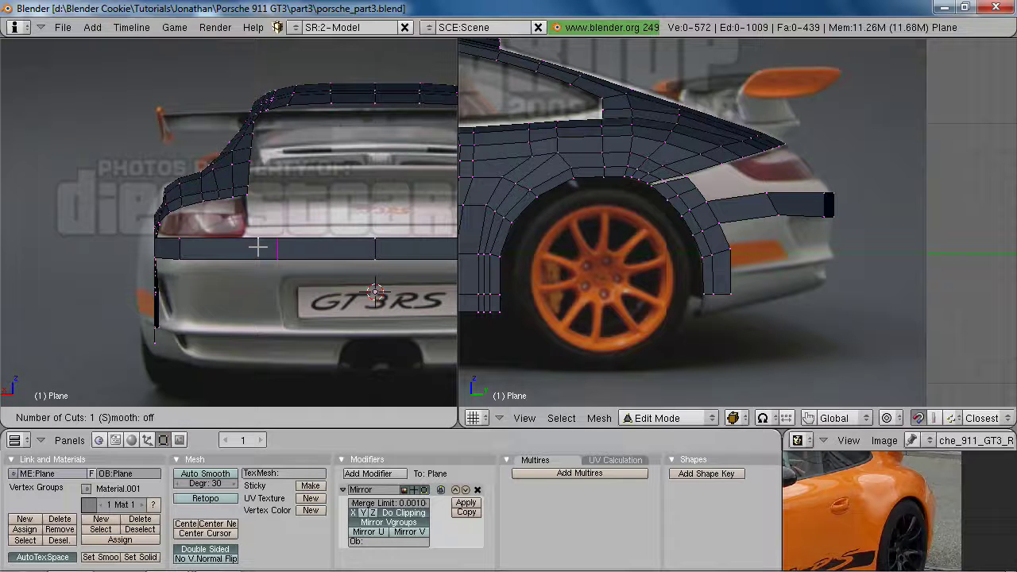
click(257, 248)
key(g)
key(y)
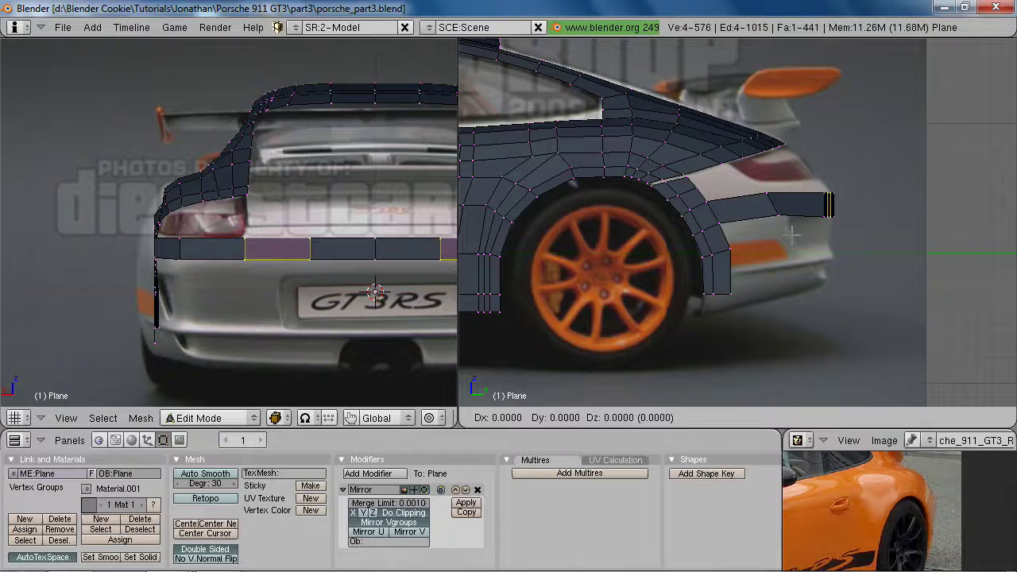
click(800, 237)
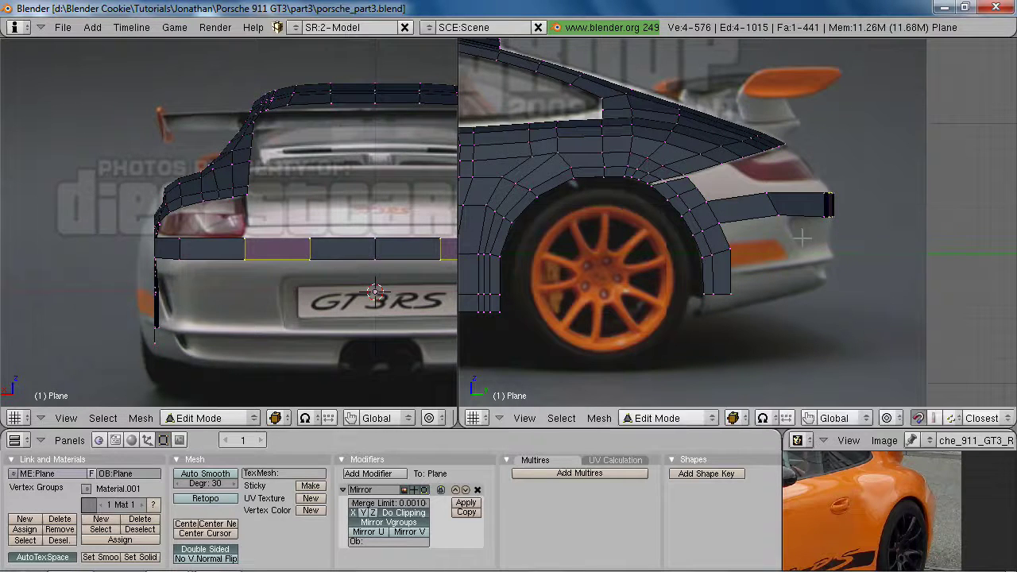
Examine the bumper strip's curve in perspective and compare it with the rear reference photos in Windows Photo Viewer
middle_drag(262, 215, 234, 305)
scroll(366, 213, down, 2)
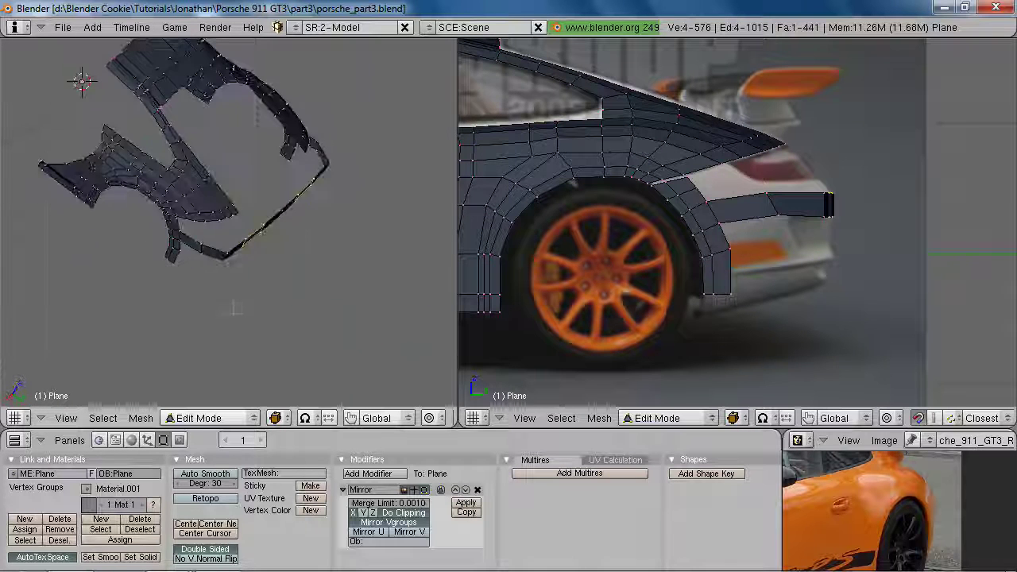
key(alt+Tab)
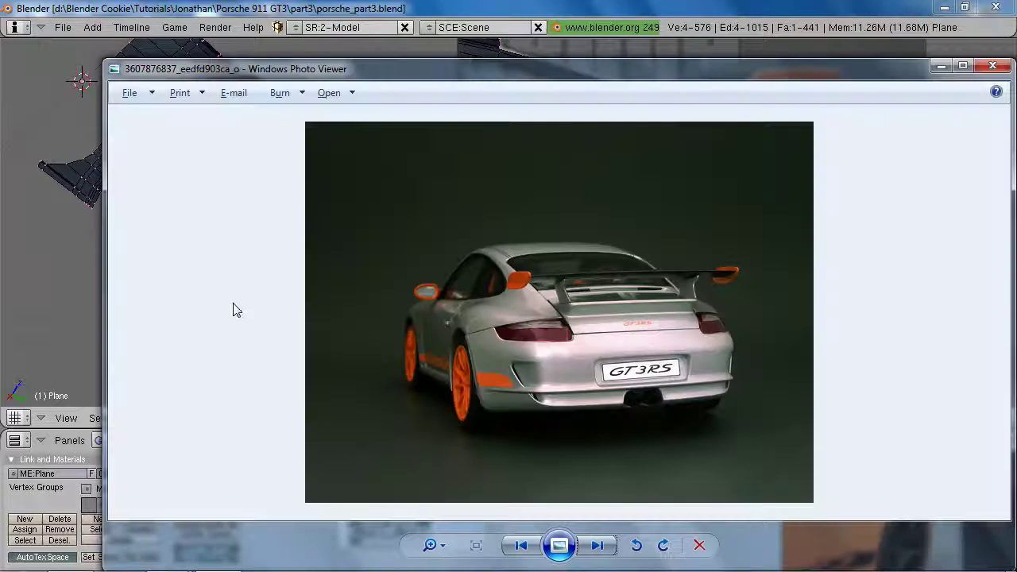
click(597, 546)
click(598, 545)
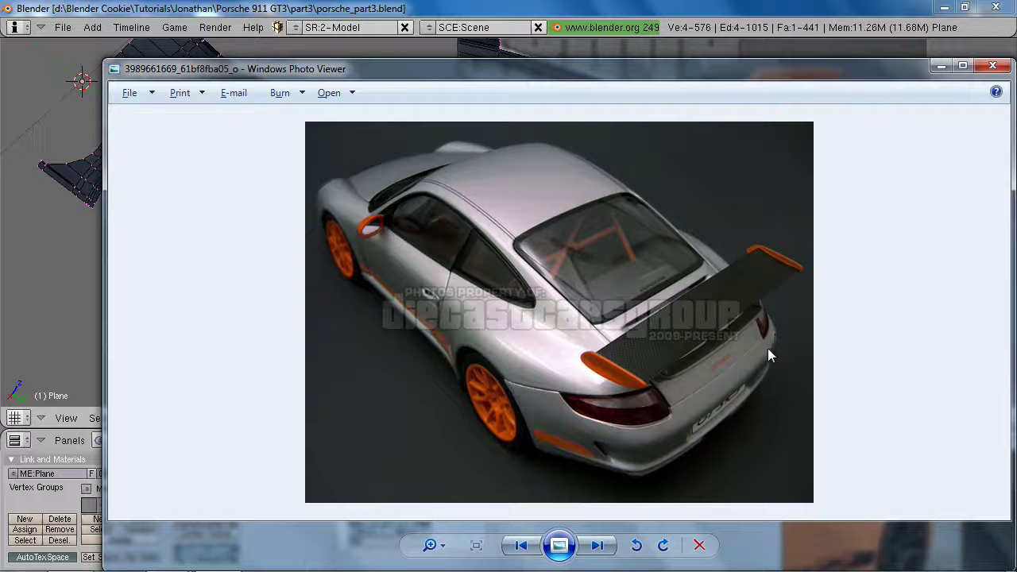
key(alt+Tab)
Move the bumper strip's two new loops farther rearward along Y to curve the rear
scroll(892, 195, up, 2)
key(g)
key(y)
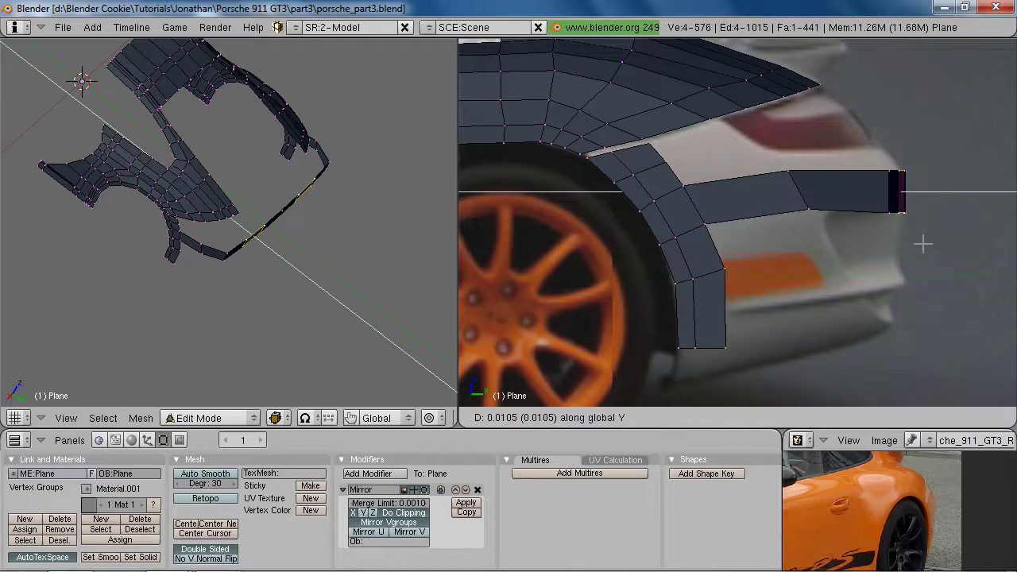
click(921, 243)
Move the vertical edge at the bumper strip's rear corner forward along Y to round the corner
middle_drag(121, 214, 156, 176)
shift+right_click(290, 210)
shift+right_click(286, 220)
key(a)
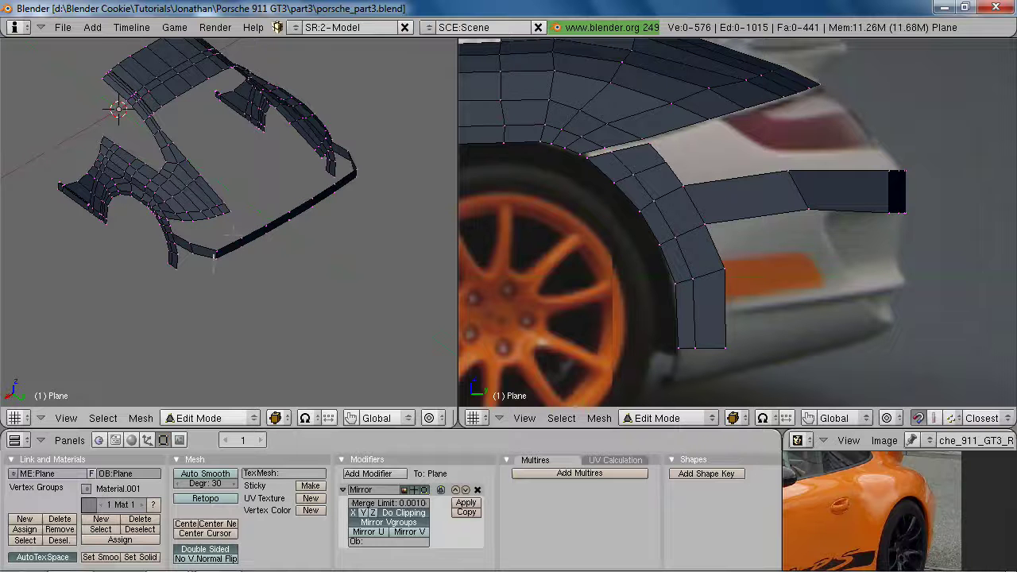
shift+right_click(214, 270)
key(g)
key(y)
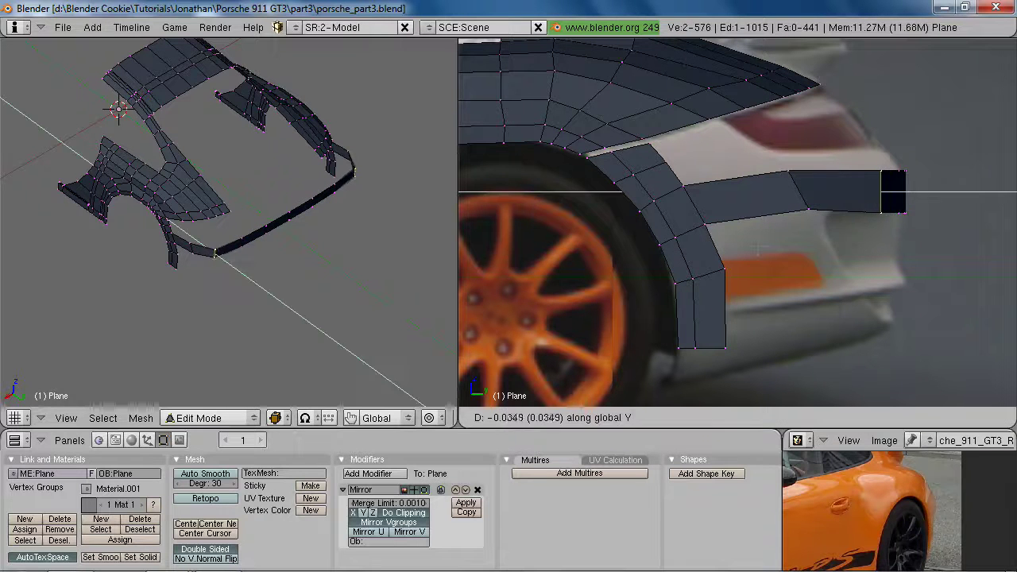
click(675, 246)
middle_drag(342, 288, 273, 254)
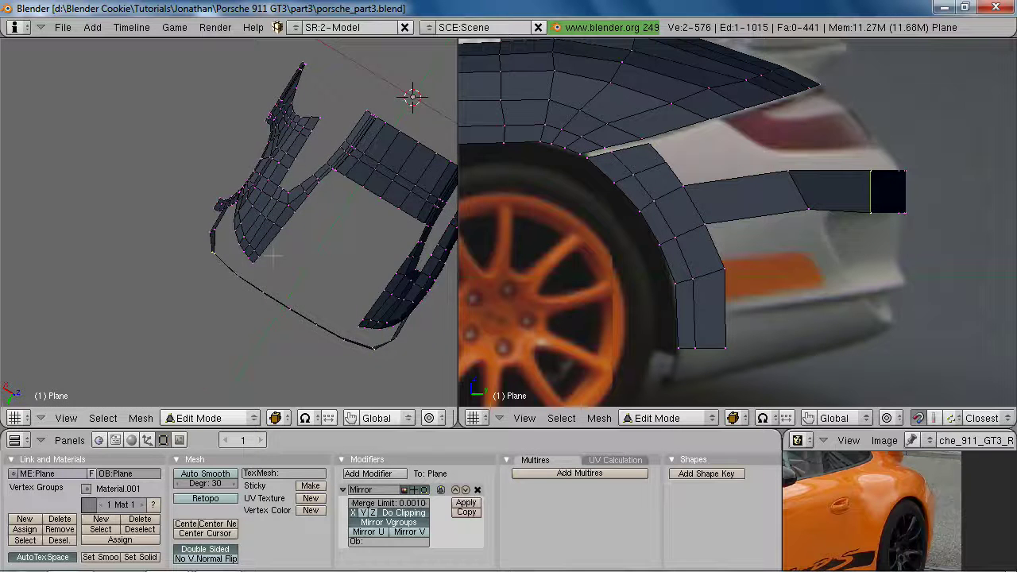
Extrude the rear bumper strip's upper edge about 0.1 units up and forward toward the bottom of the taillight
key(KP_1)
key(ctrl+KP_1)
scroll(239, 230, up, 5)
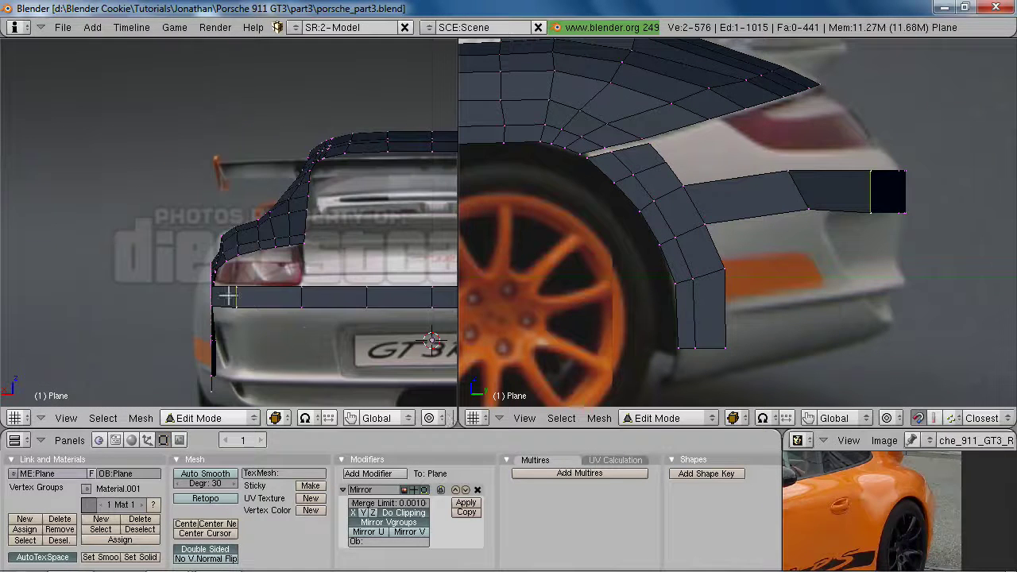
scroll(231, 233, up, 1)
scroll(819, 164, up, 1)
key(z)
key(a)
key(b)
drag(794, 136, 985, 167)
key(e)
click(970, 193)
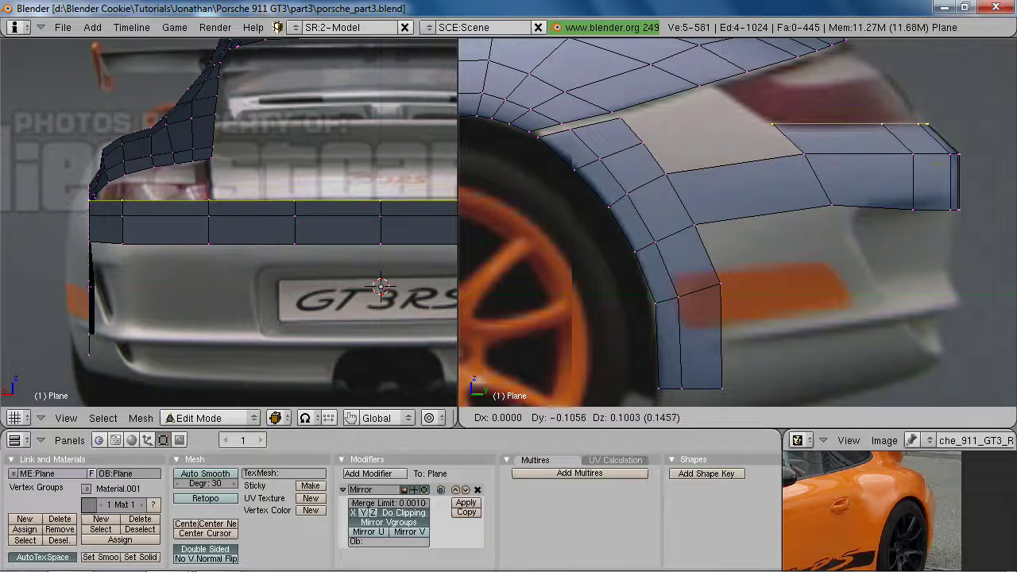
key(Return)
Move the extruded top edge of the bumper strip slightly down along Z against the rear reference
key(g)
key(z)
click(180, 222)
scroll(828, 220, down, 4)
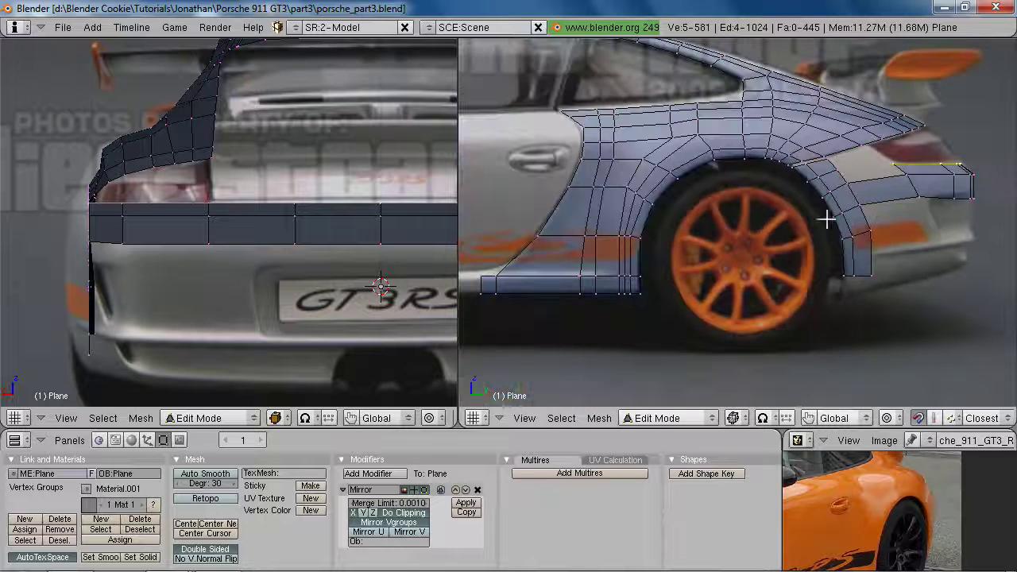
Raise the lower edge of the bumper strip's rear section about 0.048 units along Z
scroll(949, 211, up, 3)
shift+middle_drag(948, 210, 848, 228)
scroll(847, 228, up, 2)
alt+right_click(905, 212)
key(g)
key(z)
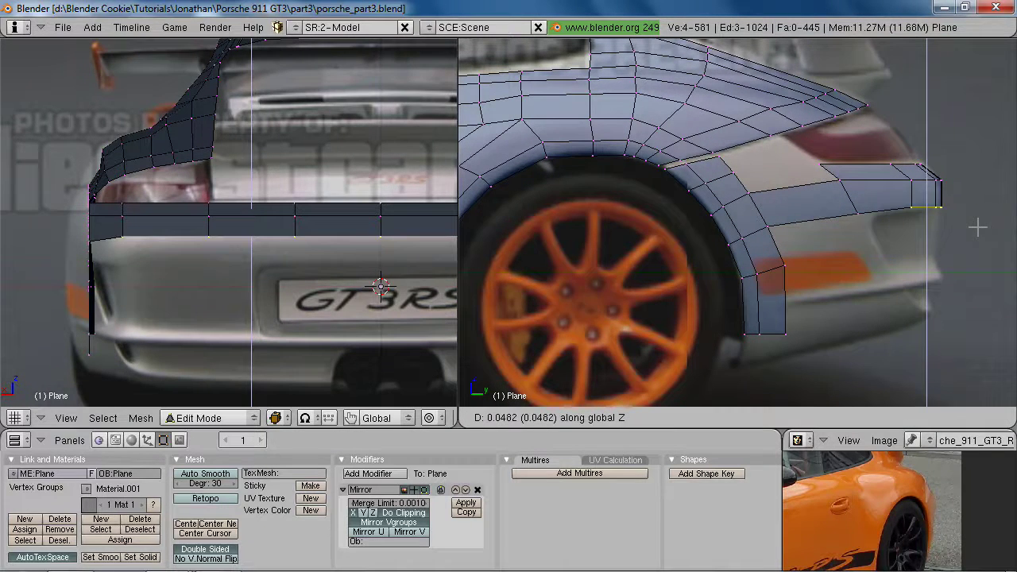
click(977, 225)
Add a vertical loop cut to the side section between the wheel arch and bumper strip, near its rear end
shift+middle_drag(40, 307, 3, 298)
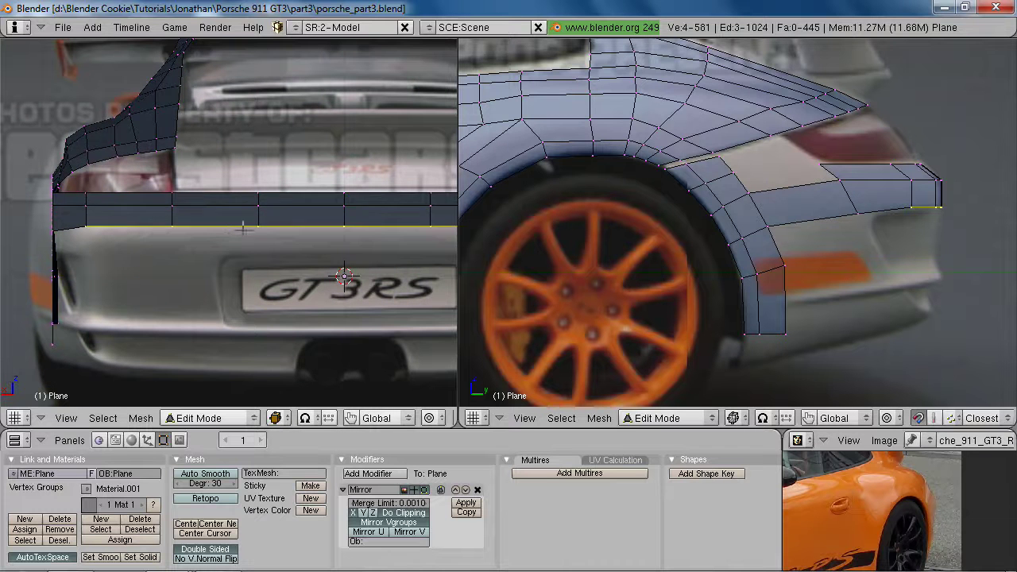
key(z)
key(a)
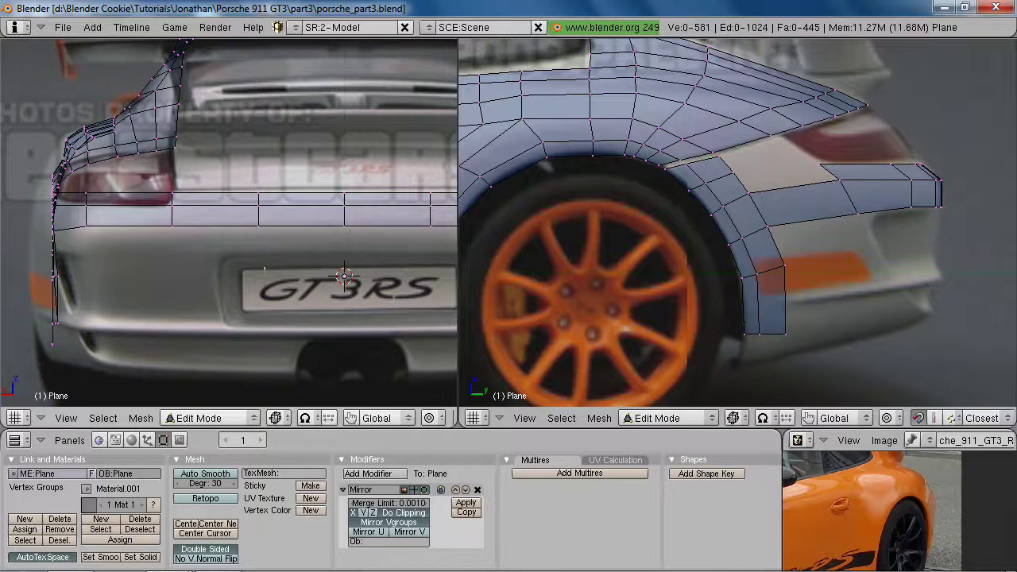
shift+middle_drag(833, 174, 816, 203)
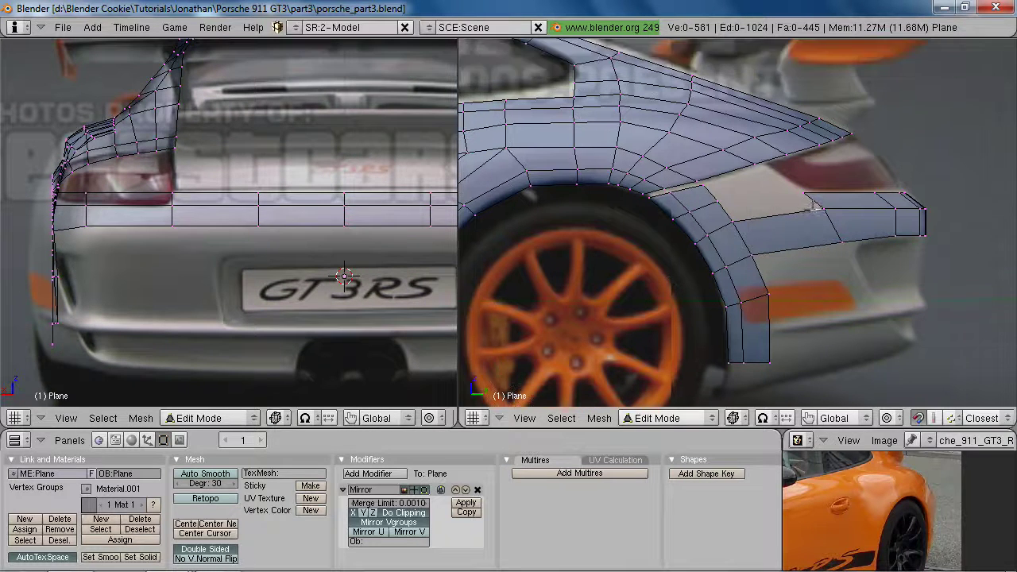
key(z)
key(ctrl+r)
click(812, 214)
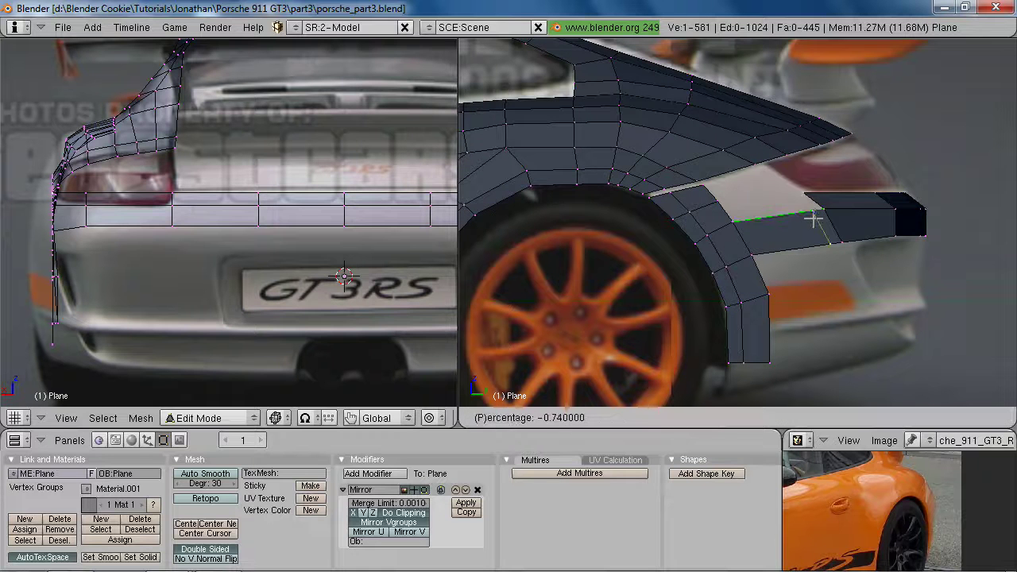
click(800, 221)
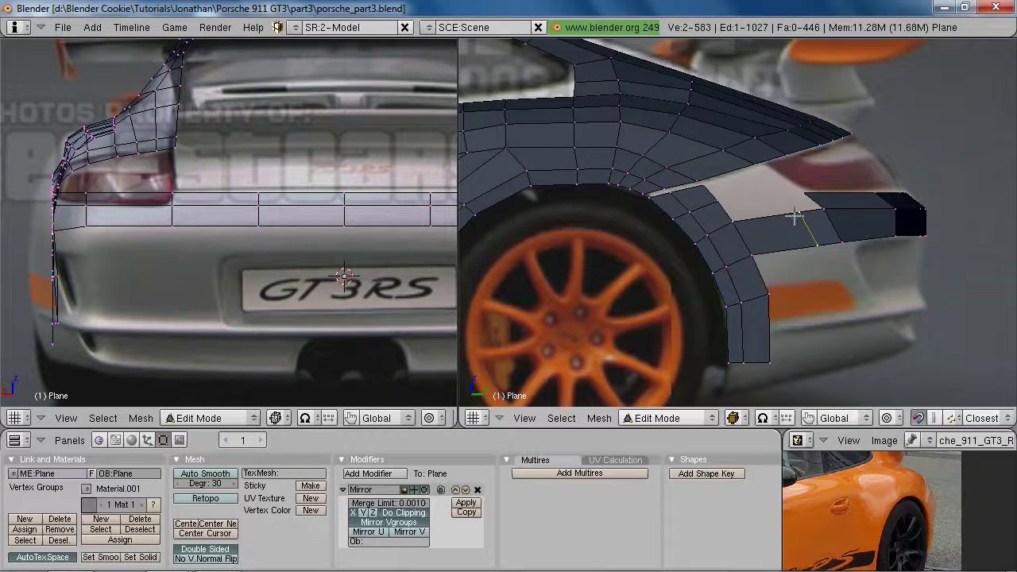
Move the three-vertex edge at the front end of the two-row bumper strip along X to match the rear reference
alt+right_click(815, 196)
right_click(837, 236)
shift+right_click(805, 194)
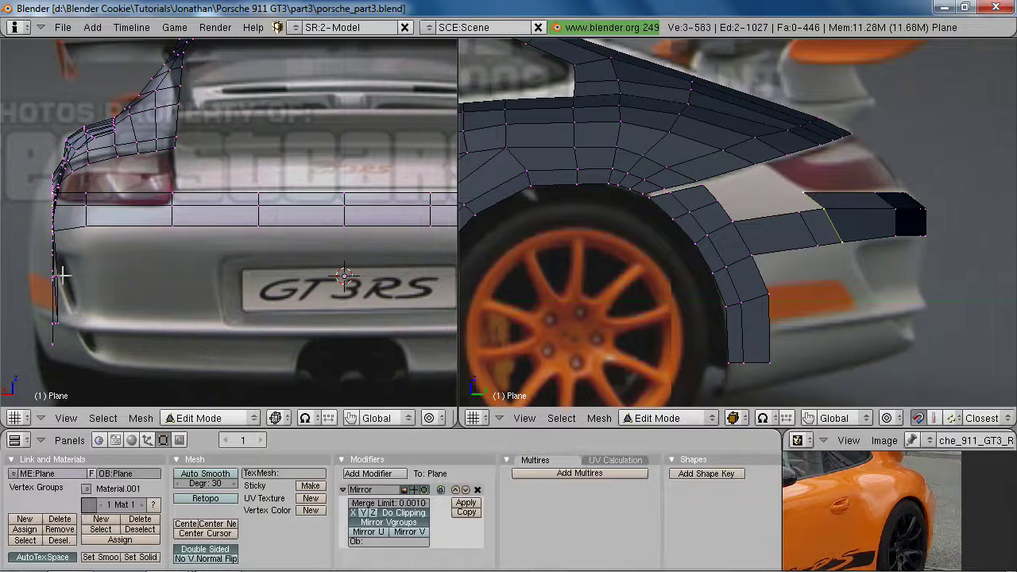
key(g)
key(x)
click(63, 276)
key(z)
middle_drag(165, 196, 156, 216)
key(KP_1)
key(KP_3)
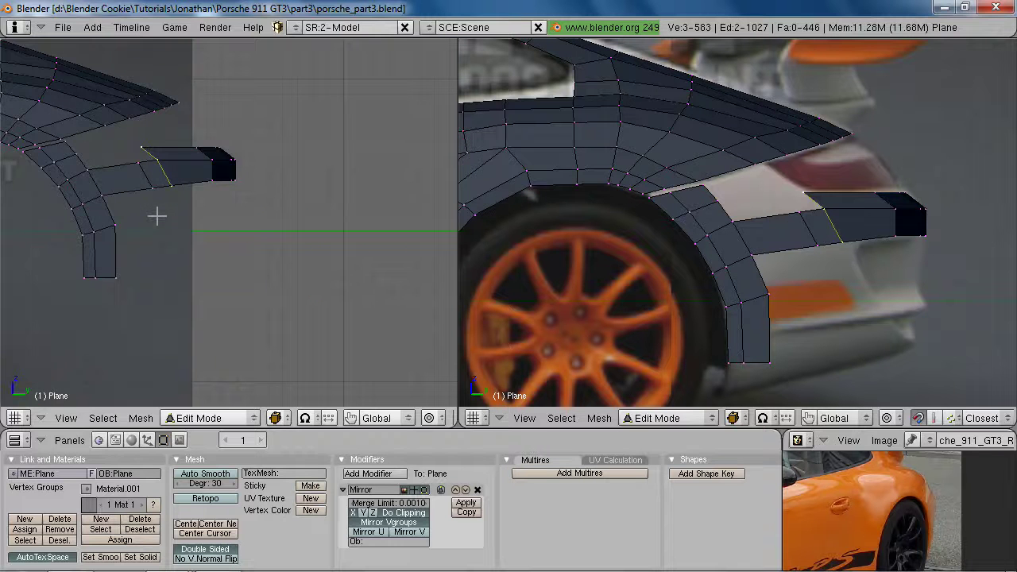
key(KP_1)
key(a)
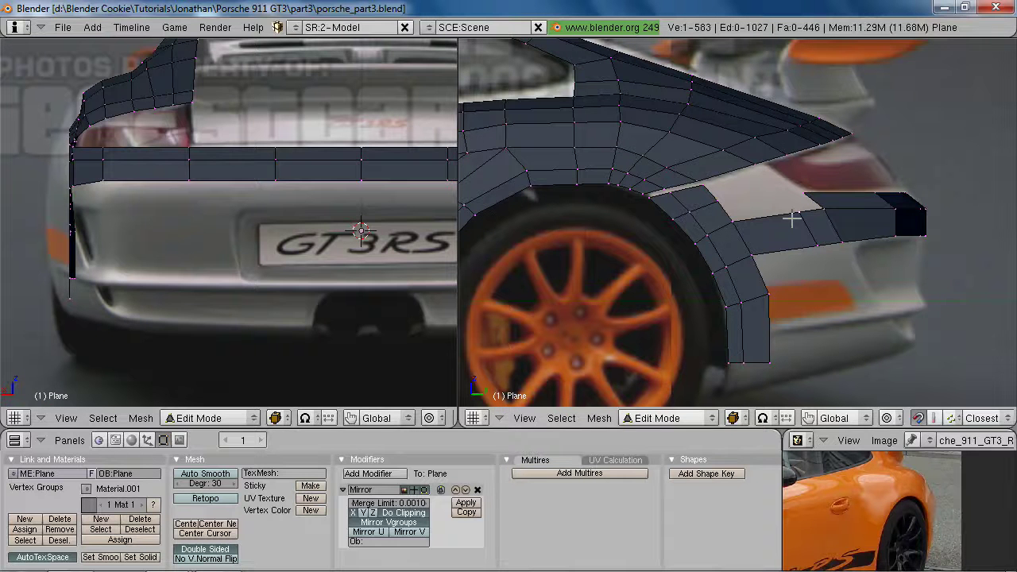
Extrude vertices from the new loop's top along the taillight's front edge to the fender, and fill the gap beside the strip with a face
ctrl+click(789, 219)
key(g)
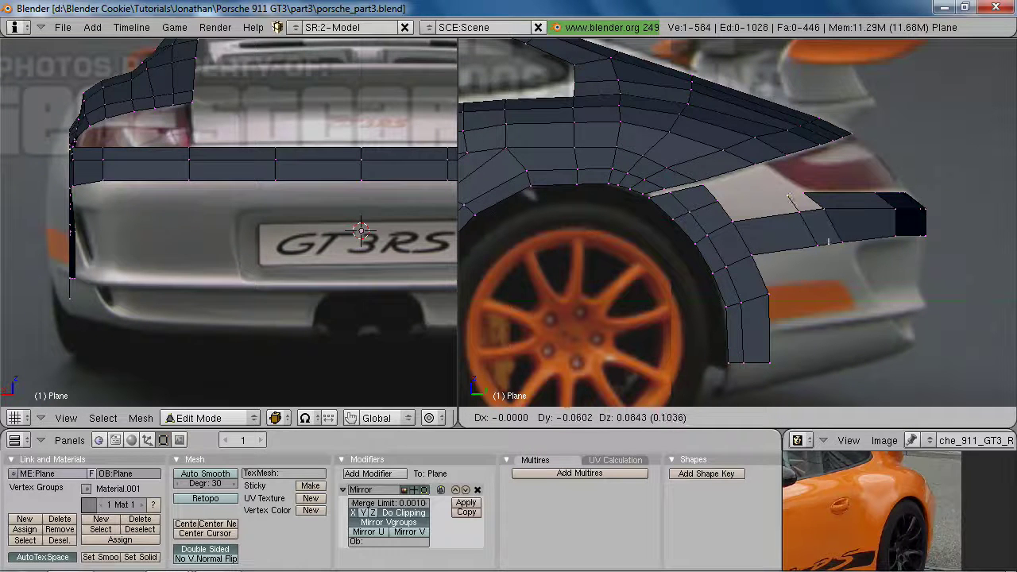
click(828, 241)
key(e)
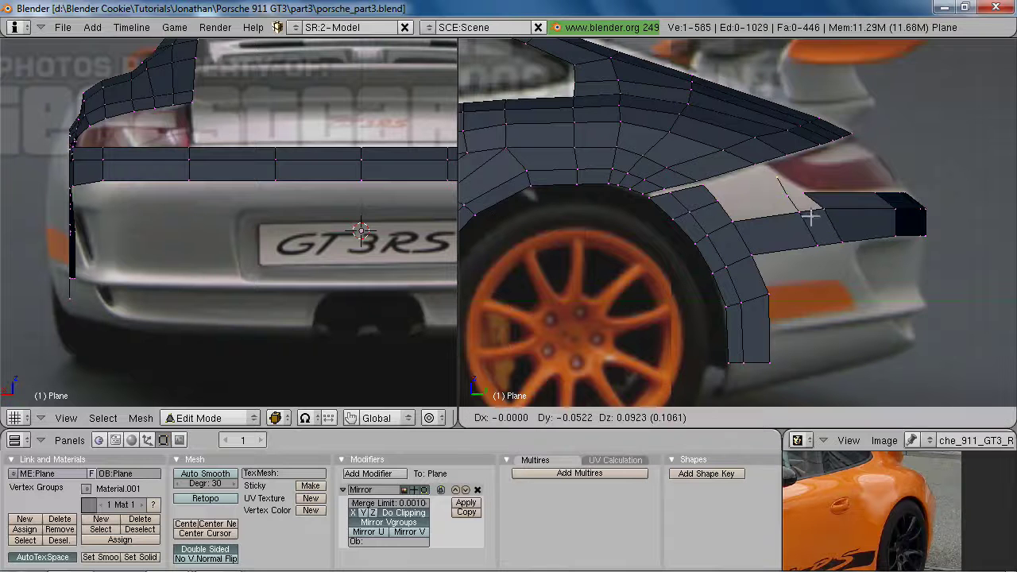
click(796, 213)
key(x)
click(793, 210)
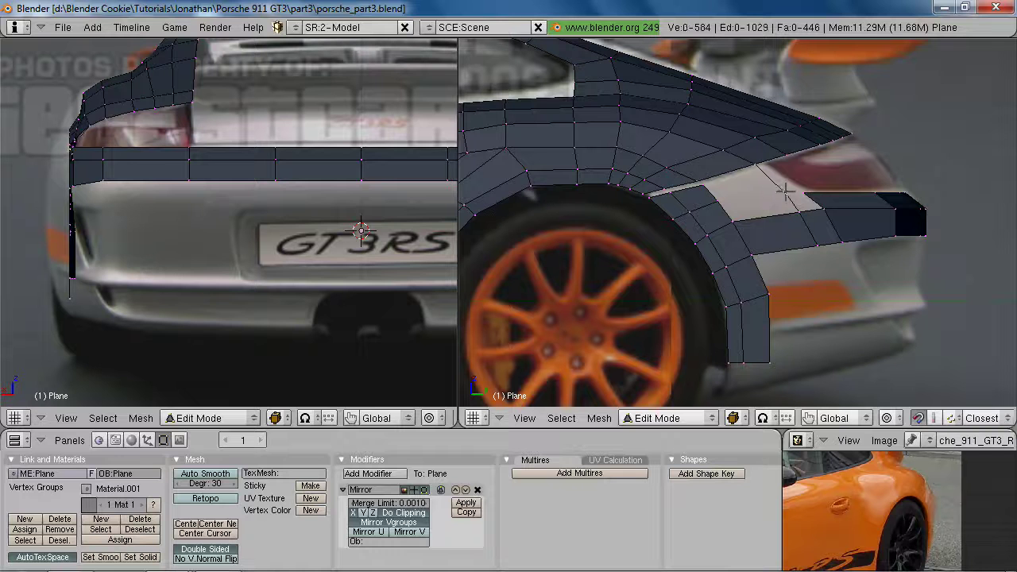
shift+right_click(802, 187)
key(f)
Adjust the two upper vertices at the bumper strip's front corner along X in the rear view
middle_drag(147, 159, 230, 87)
key(a)
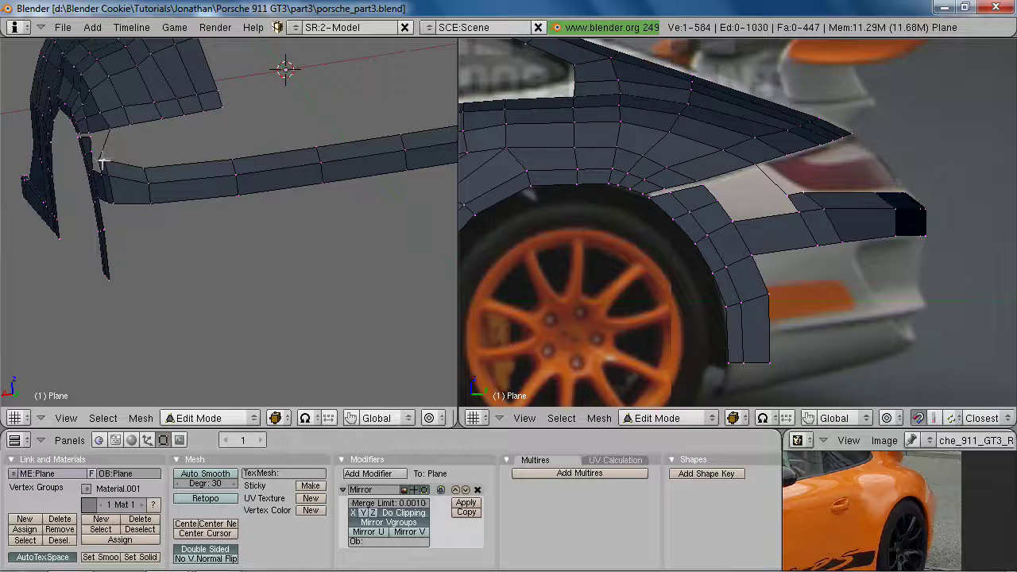
key(b)
drag(98, 156, 116, 166)
key(KP_1)
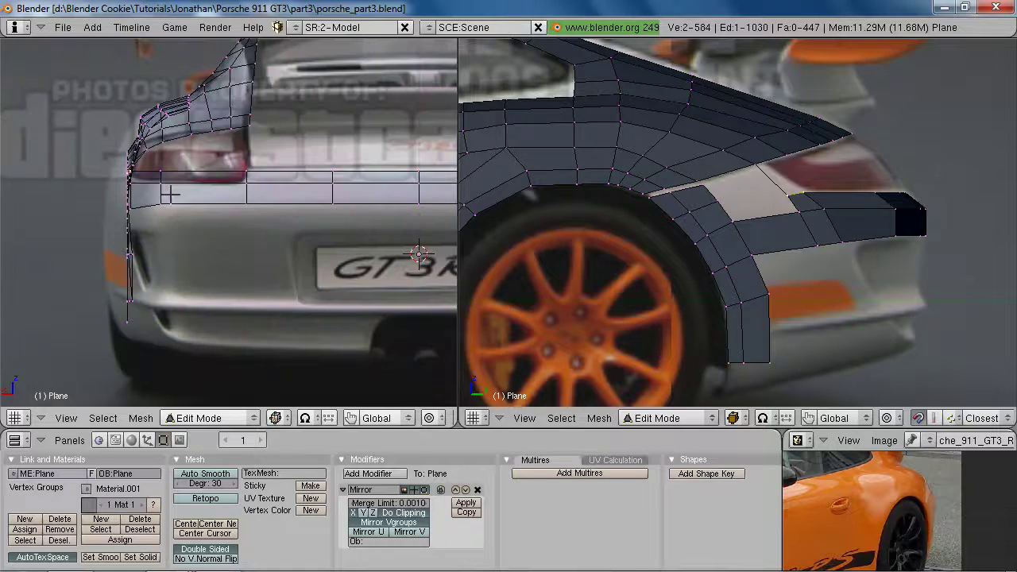
key(g)
key(x)
click(174, 195)
Delete the loose edge reaching the fender and extrude the bumper strip's front upper edge up along the taillight's front edge
key(2)
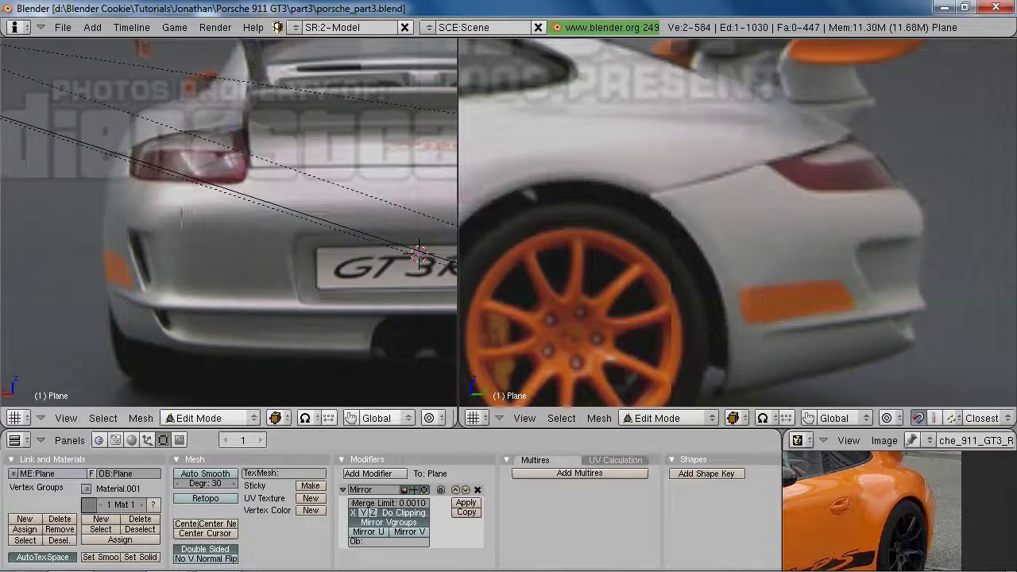
key(1)
key(2)
scroll(159, 199, up, 2)
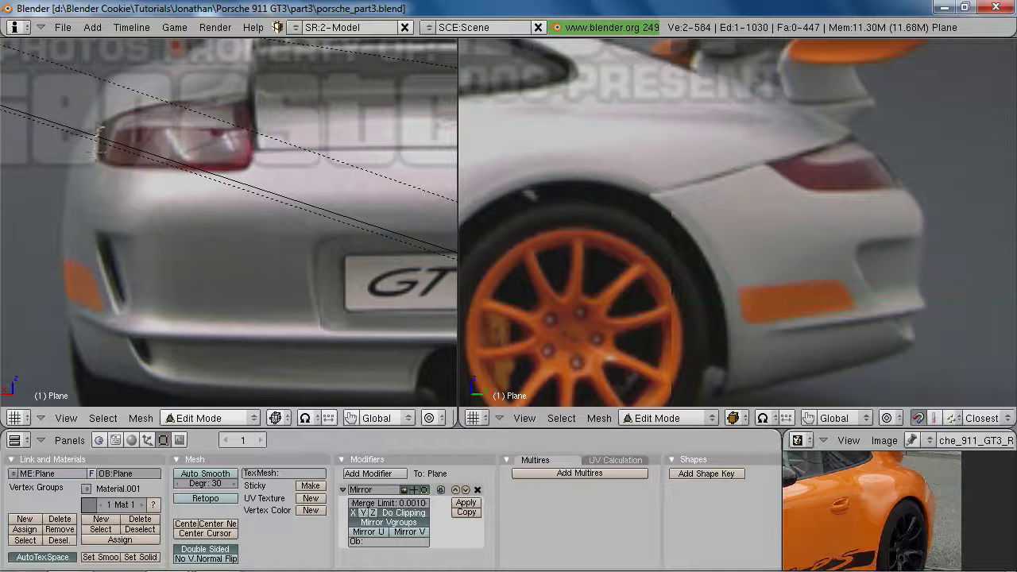
key(1)
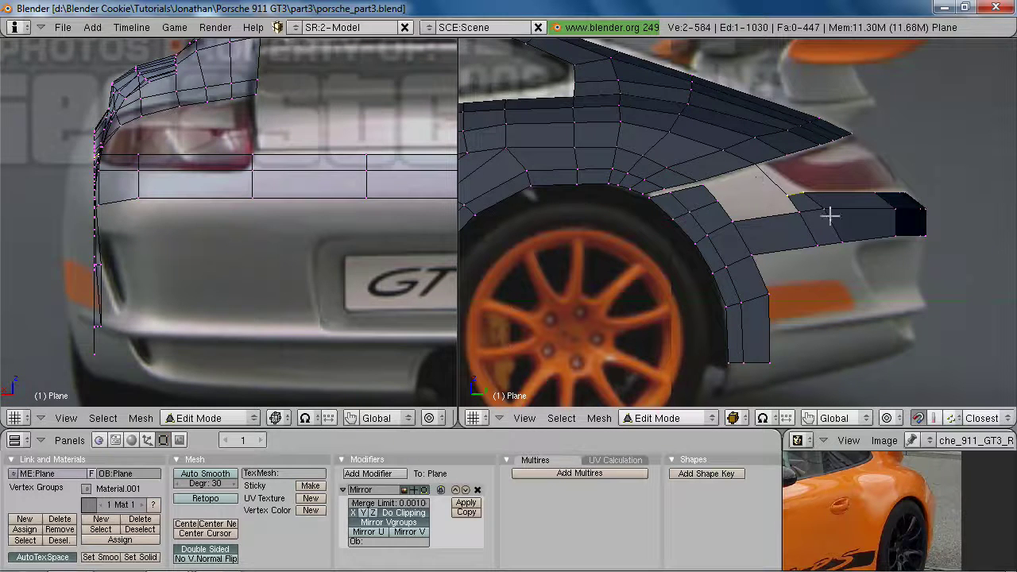
key(x)
click(799, 205)
shift+right_click(786, 192)
key(e)
click(804, 233)
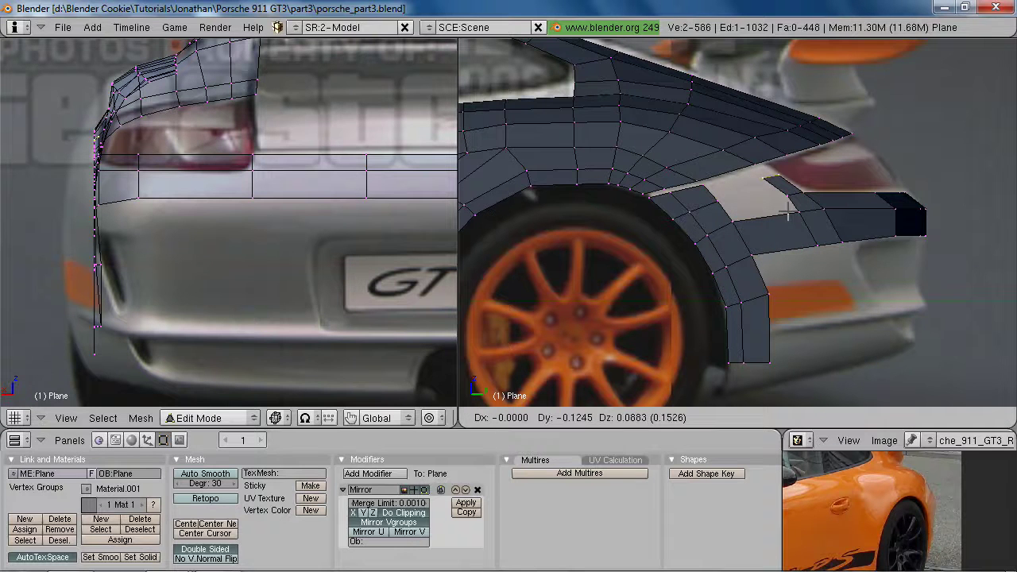
click(778, 207)
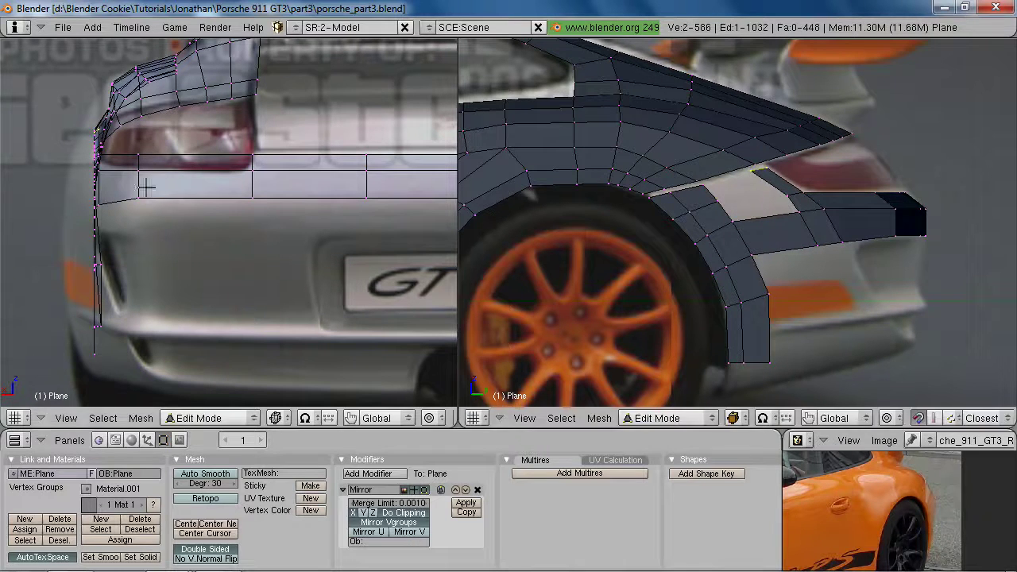
Turn off snapping and flatten the fender's lower edge above the extruded strip by scaling it to 0 along X
key(2)
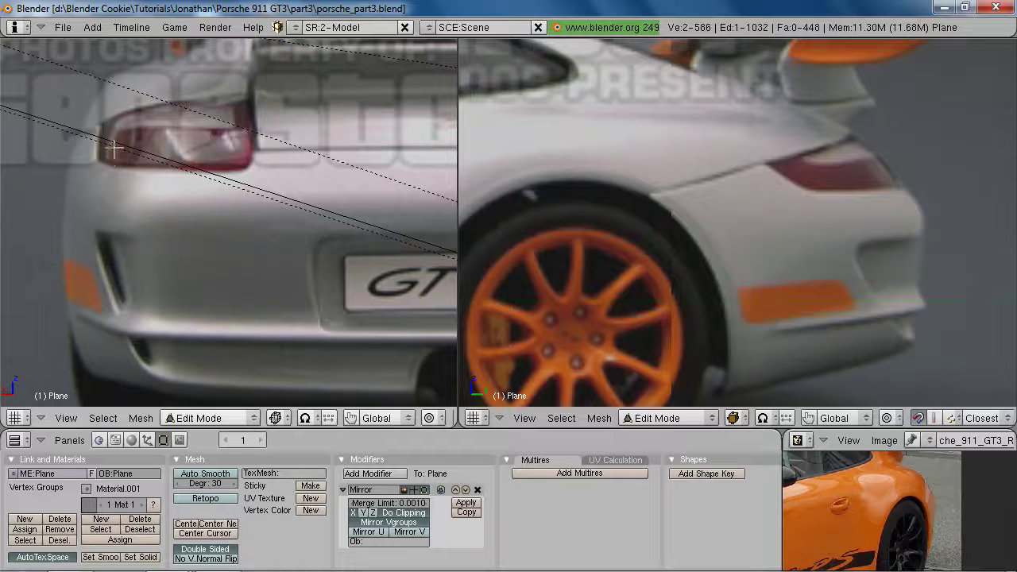
key(1)
scroll(866, 182, up, 1)
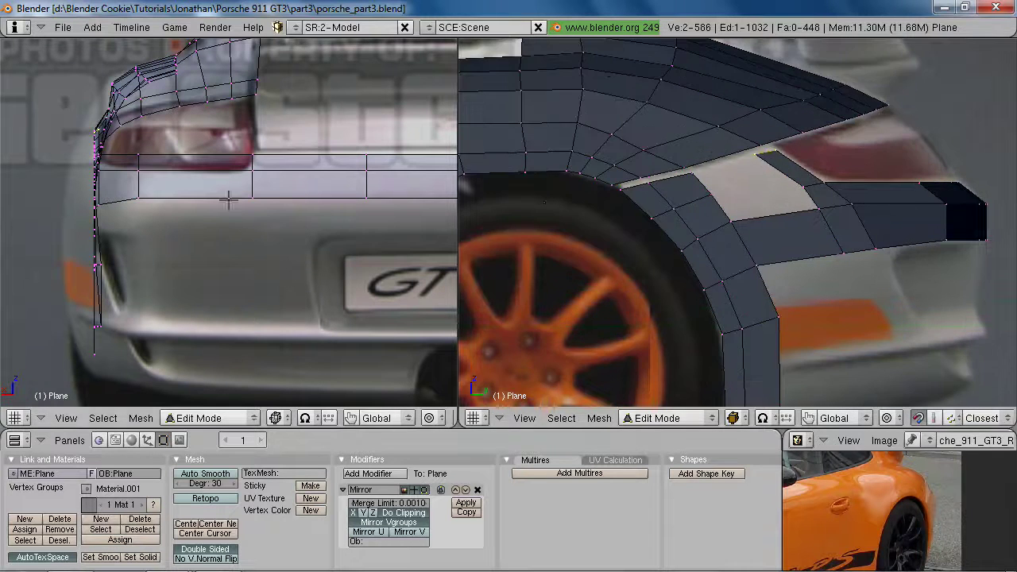
key(z)
mouse_move(842, 171)
middle_down()
mouse_move(758, 230)
mouse_move(782, 171)
mouse_move(784, 199)
mouse_move(777, 151)
middle_up()
key(z)
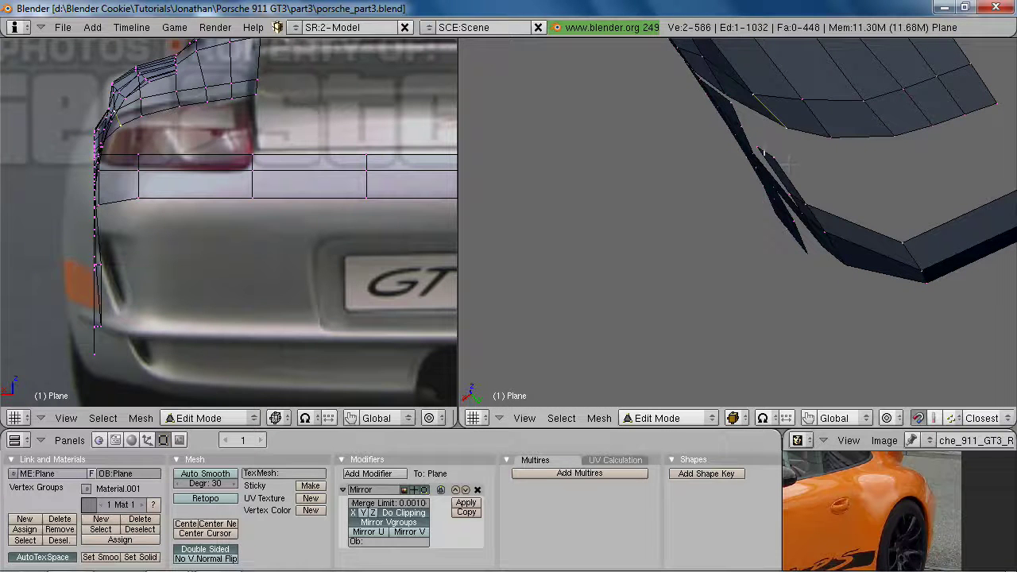
key(shift+s)
click(779, 212)
key(shift+Tab)
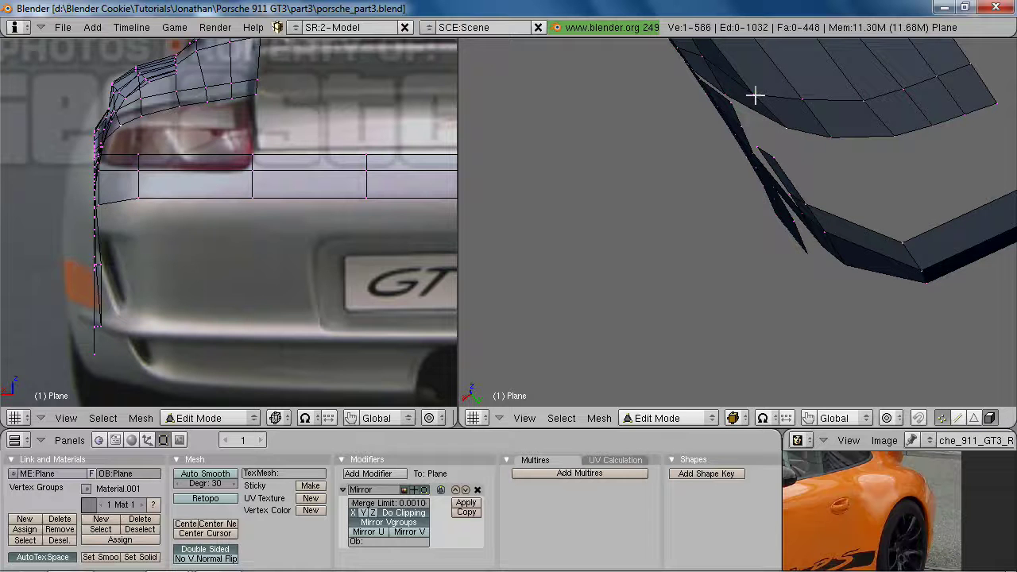
key(s)
key(x)
key(0)
key(Return)
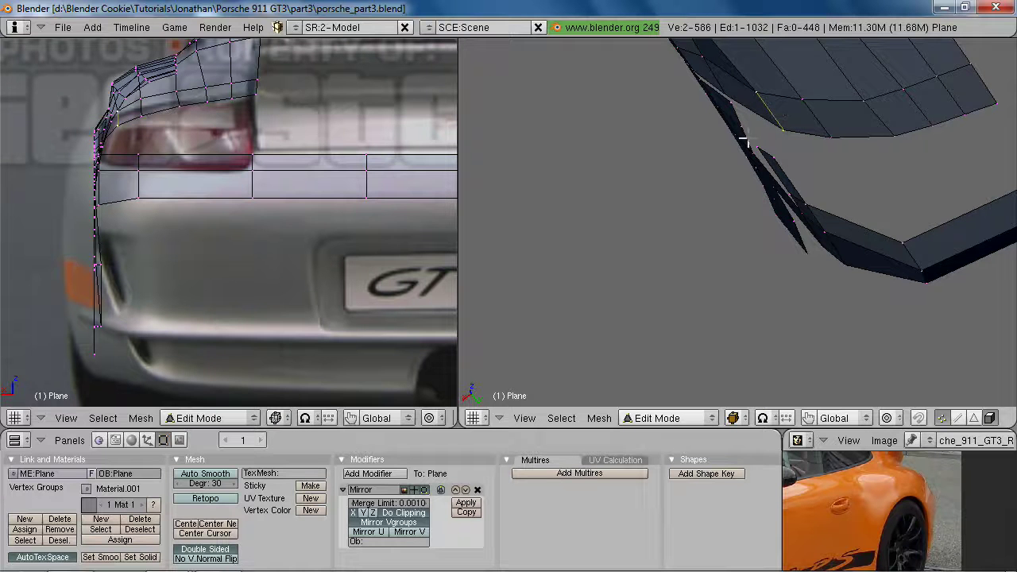
Move the flattened fender edge outward along X with snapping to line up with the bumper strip's upper end
key(g)
key(x)
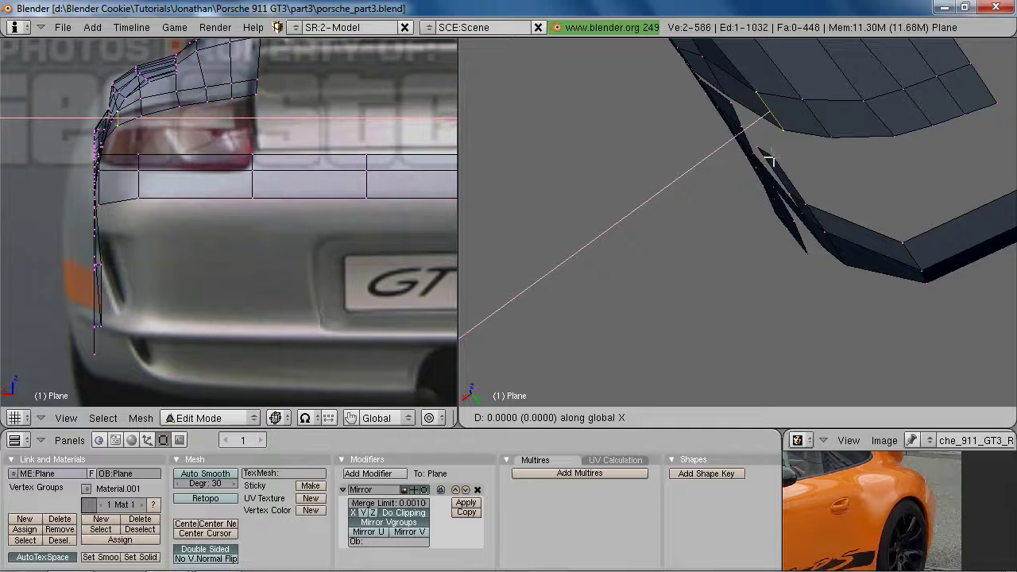
right_click(769, 162)
scroll(795, 159, up, 4)
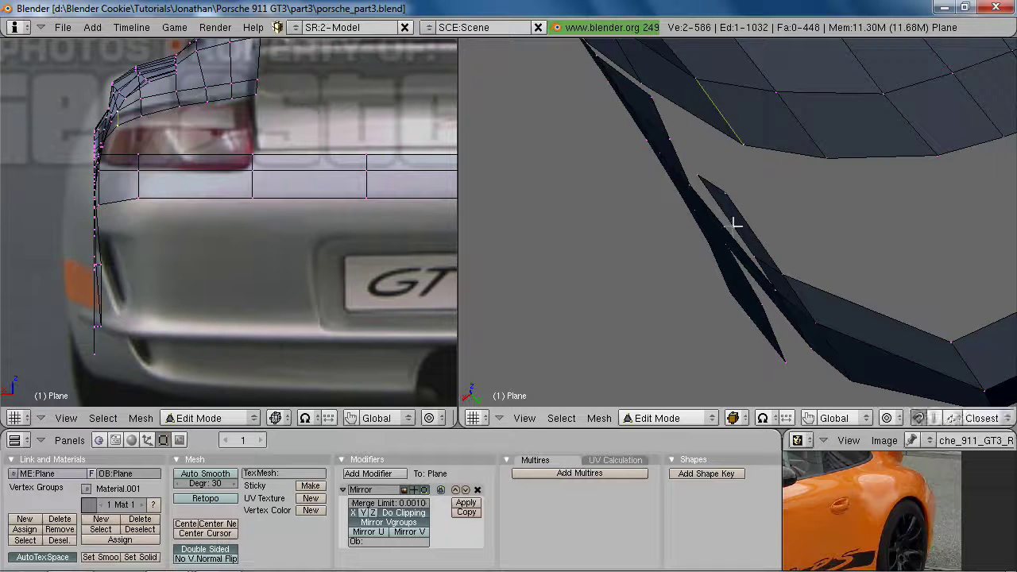
key(g)
key(x)
click(722, 213)
middle_drag(721, 213, 696, 207)
key(KP_3)
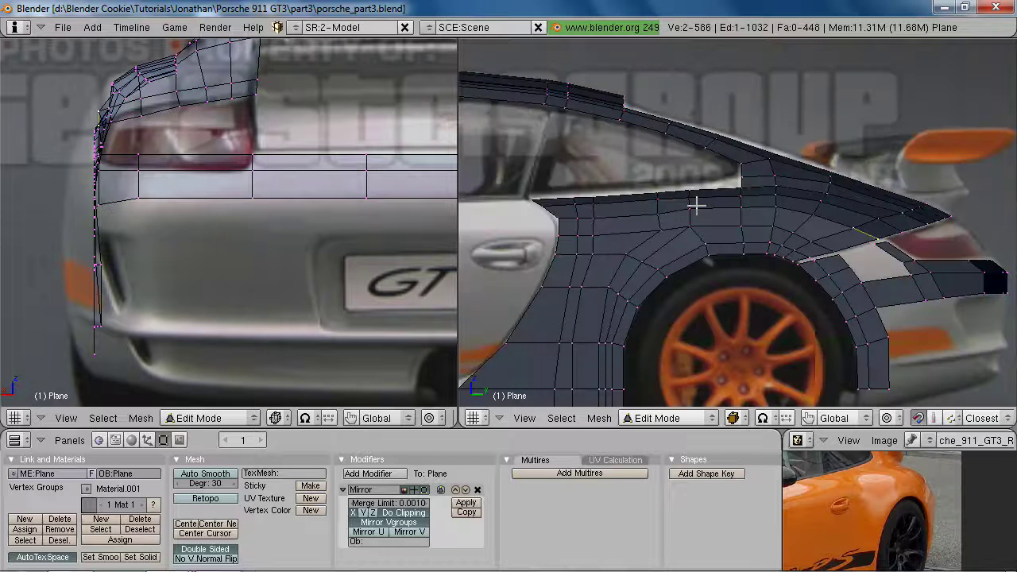
Select the narrow inner face loop around the whole rear wheel arch and move it outward along X to match the rear photo
shift+middle_drag(788, 241, 794, 185)
key(z)
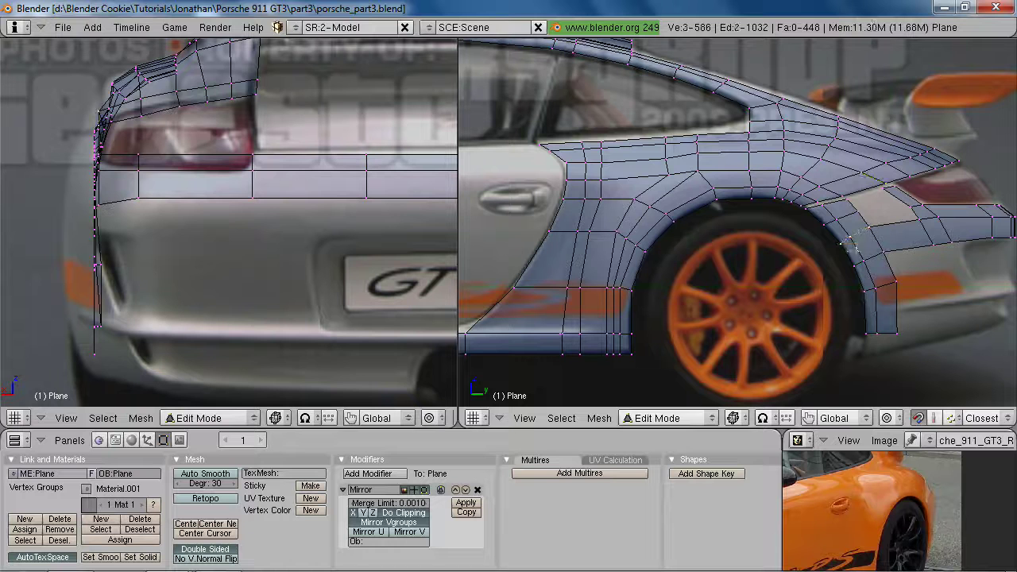
key(a)
ctrl+alt+right_click(843, 254)
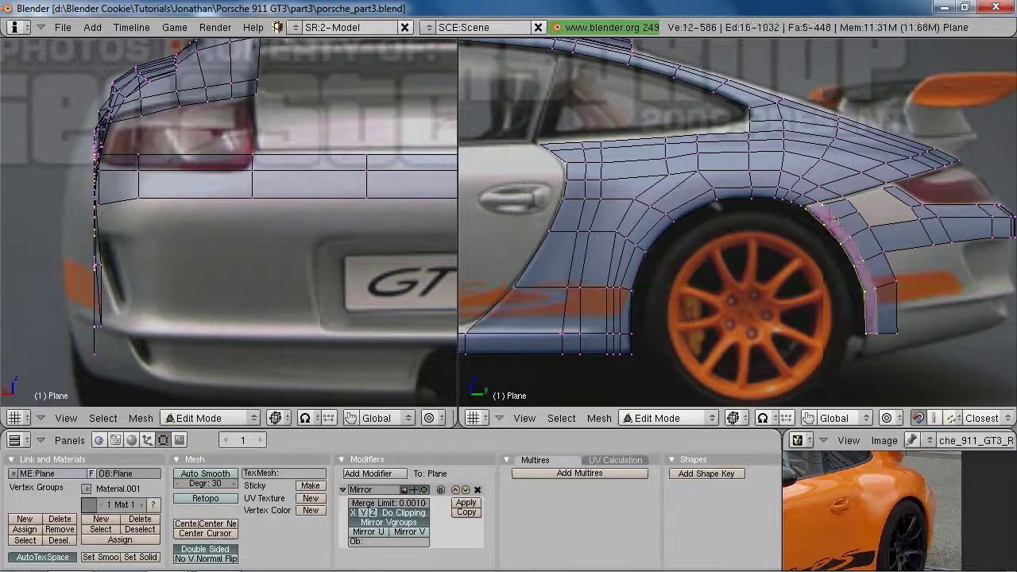
ctrl+alt+shift+right_click(768, 183)
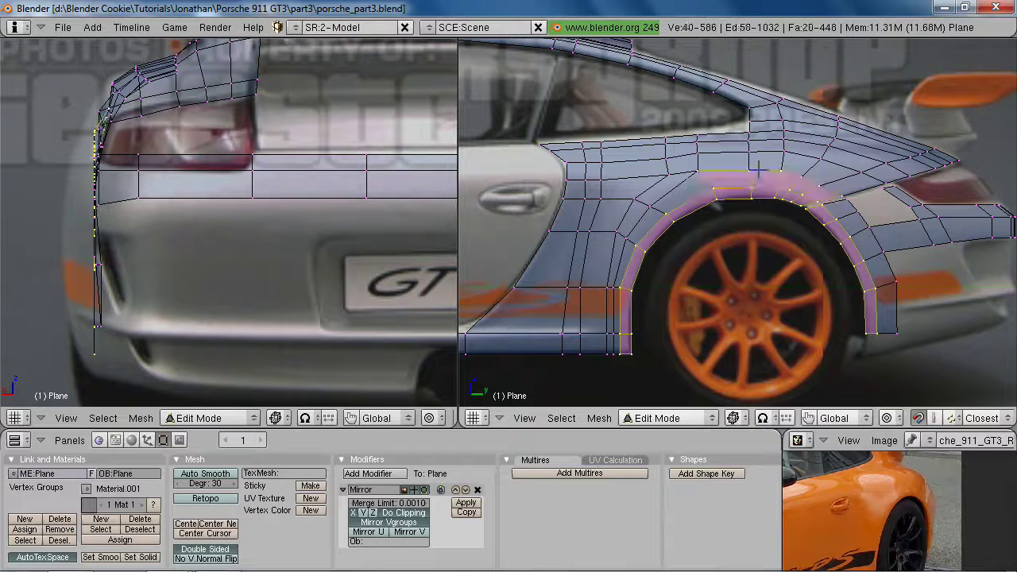
ctrl+alt+shift+right_click(700, 205)
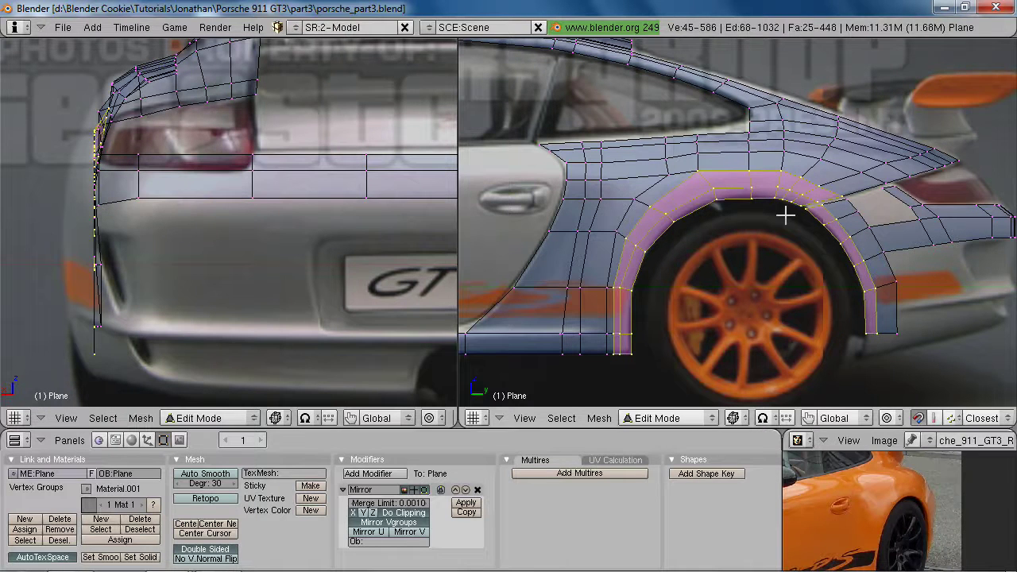
key(a)
ctrl+alt+right_click(762, 200)
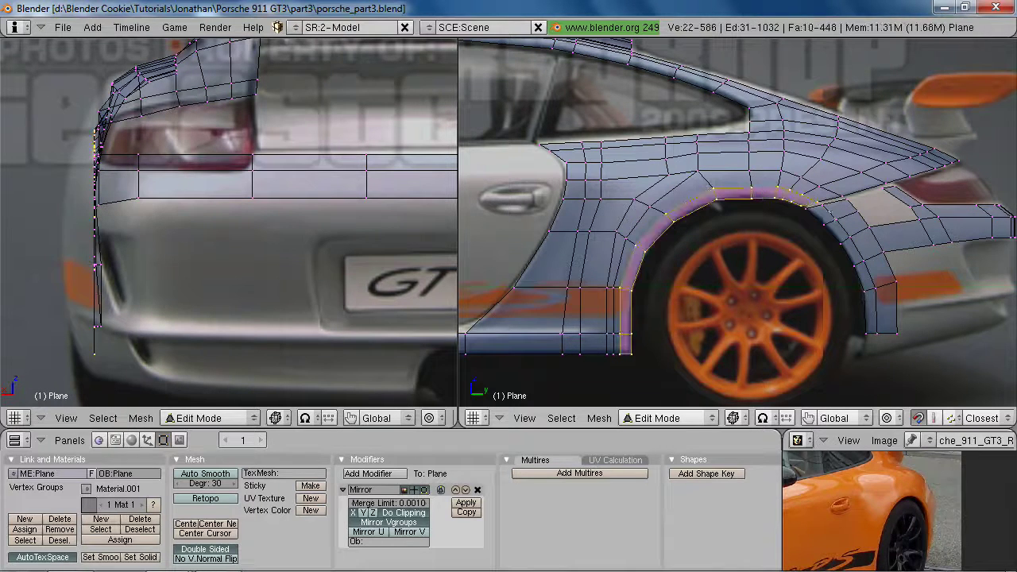
ctrl+alt+shift+right_click(818, 222)
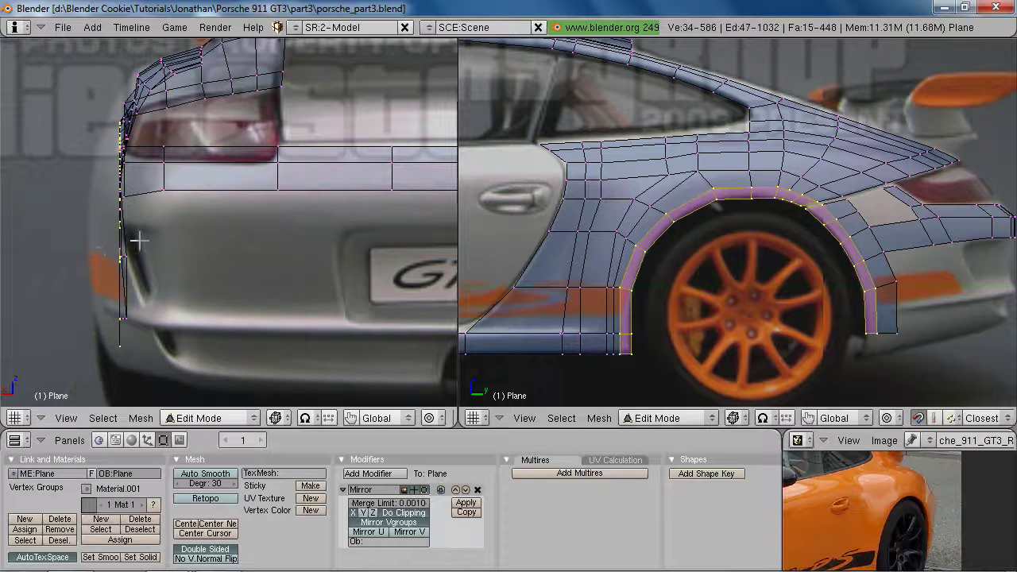
key(e)
key(x)
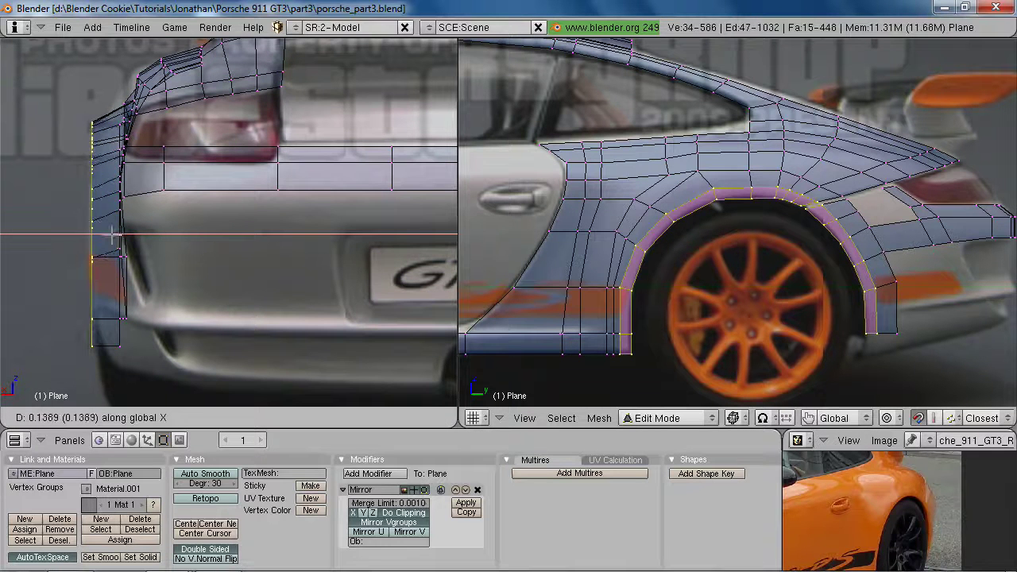
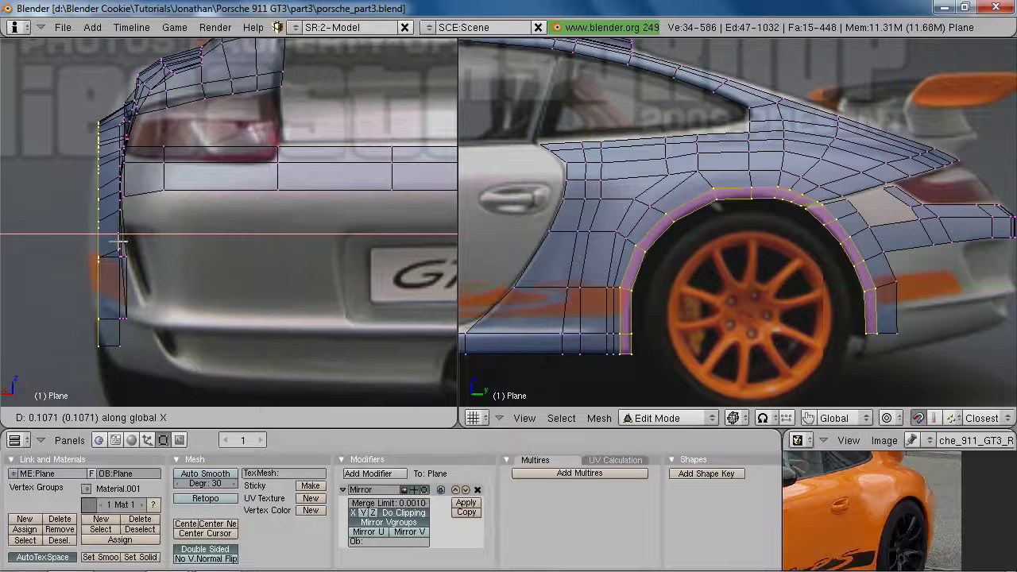
click(119, 243)
Check the wheel arch in the Windows Photo Viewer reference photo and nudge the selected arch loop once more
key(alt+Tab)
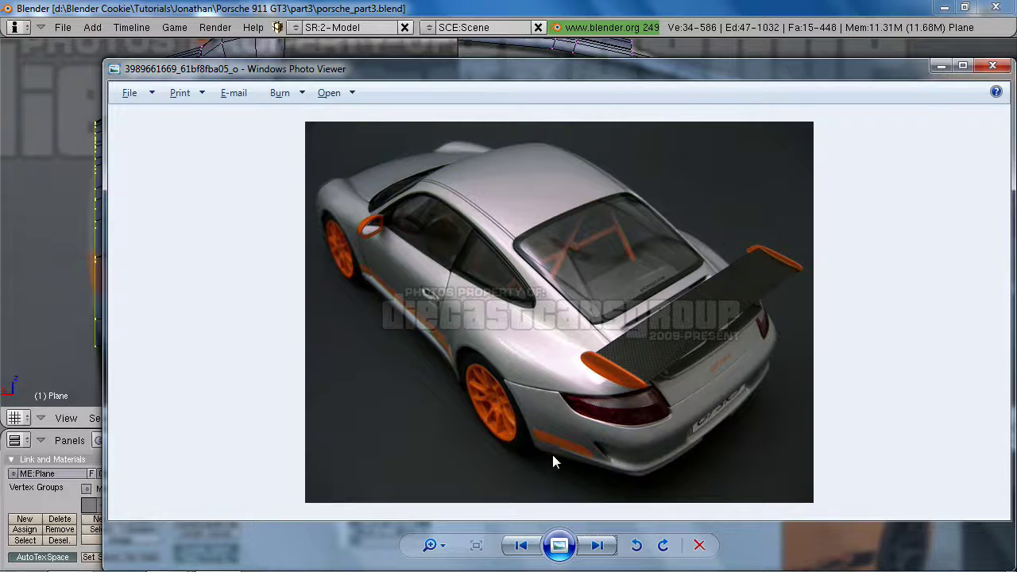
key(alt+Tab)
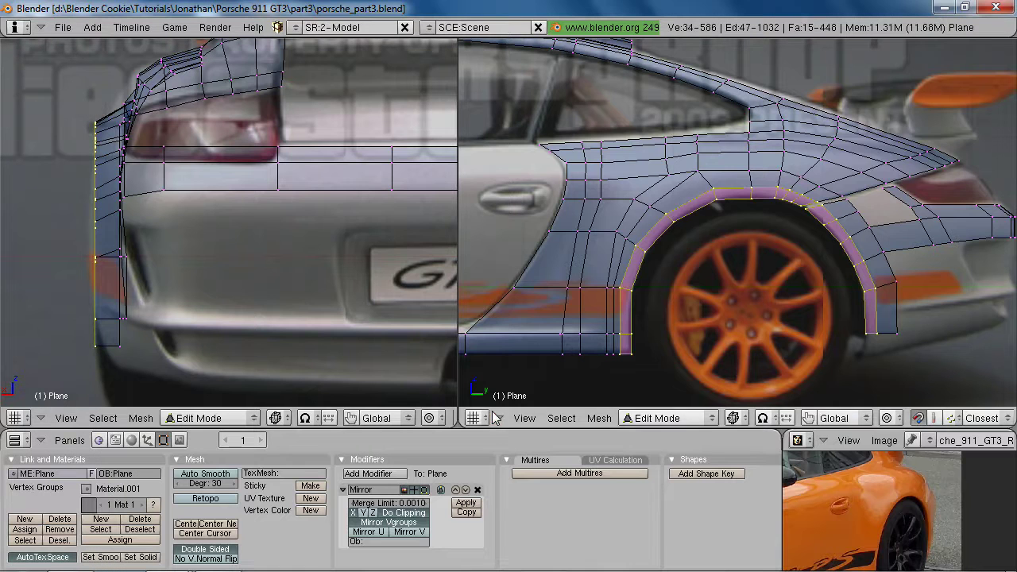
key(g)
key(y)
click(135, 258)
Deselect the arch loop's lower ends and top, and move the remaining side sections outward along X with proportional editing
key(b)
middle_drag(564, 314, 881, 357)
middle_drag(592, 147, 867, 207)
key(b)
drag(790, 200, 817, 220)
key(b)
middle_drag(794, 203, 817, 220)
key(o)
key(g)
key(x)
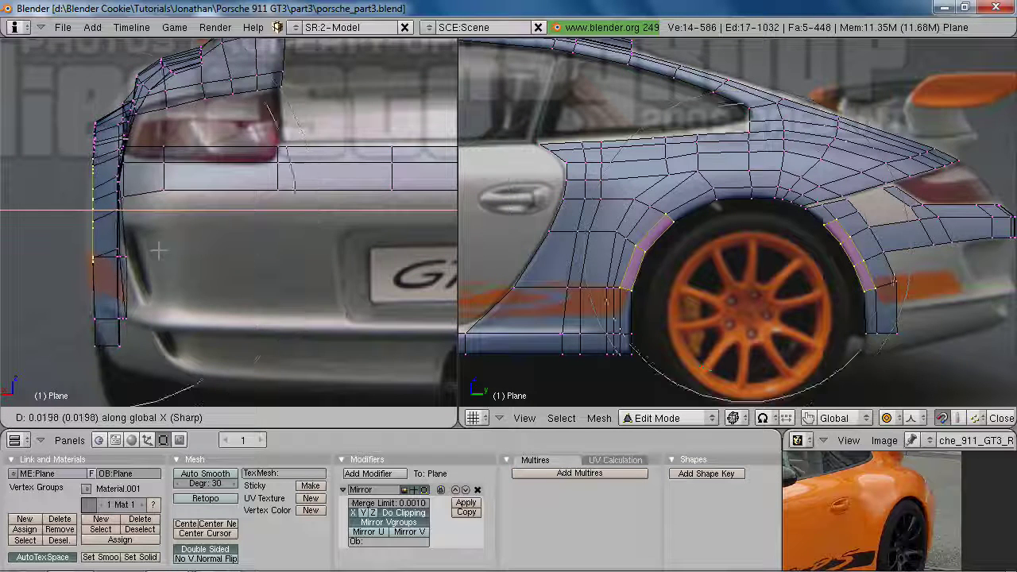
click(154, 248)
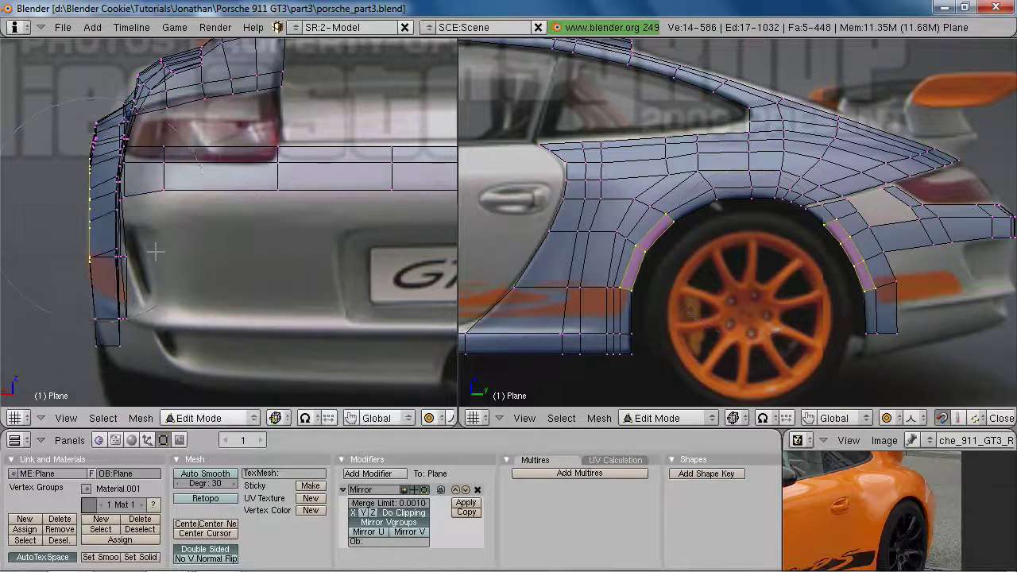
Select the two adjoining faces on the fender above the wheel arch and move them outward about 0.069 along X
key(z)
scroll(156, 248, down, 4)
mouse_move(155, 249)
middle_down()
mouse_move(273, 249)
mouse_move(308, 232)
mouse_move(253, 263)
mouse_move(209, 270)
mouse_move(194, 257)
mouse_move(223, 146)
middle_up()
scroll(272, 249, up, 1)
key(a)
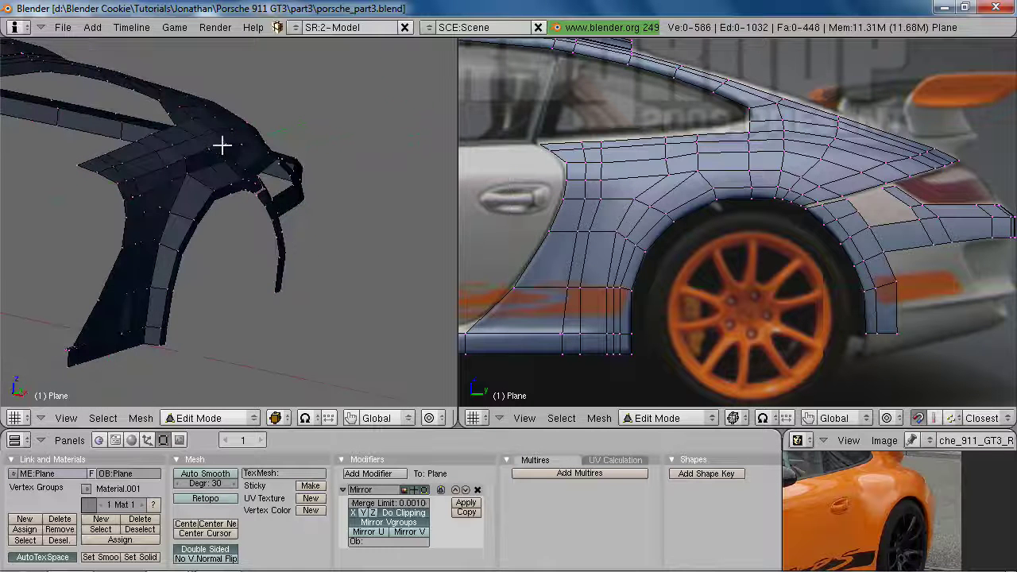
key(z)
shift+right_click(211, 159)
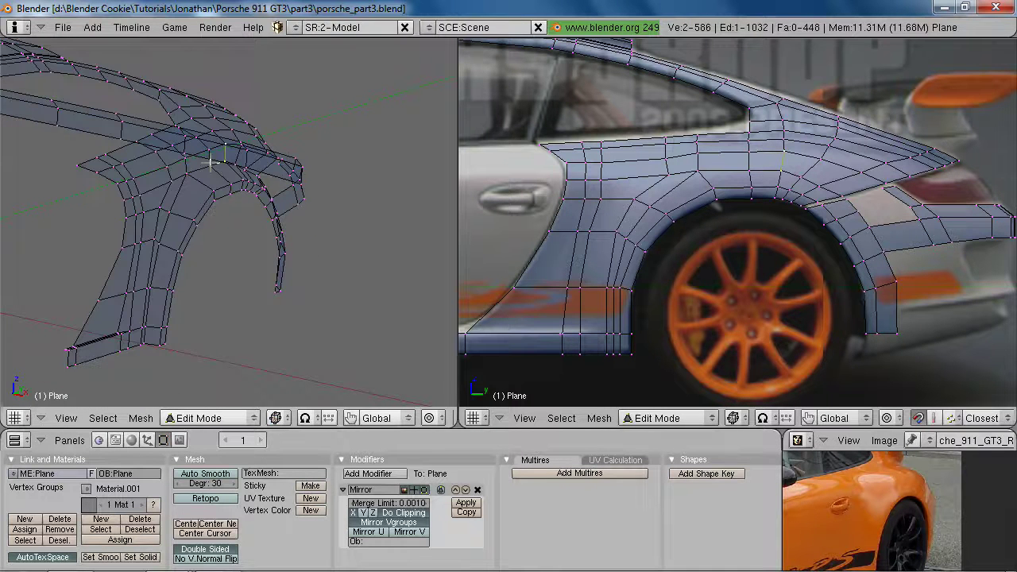
shift+right_click(188, 159)
shift+right_click(187, 173)
key(z)
middle_drag(189, 179, 221, 206)
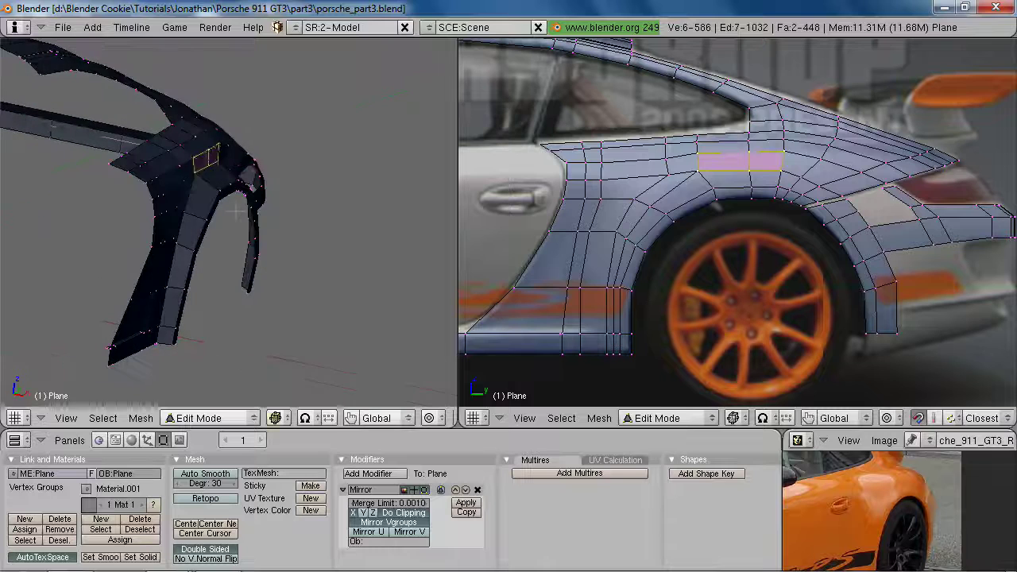
key(g)
key(x)
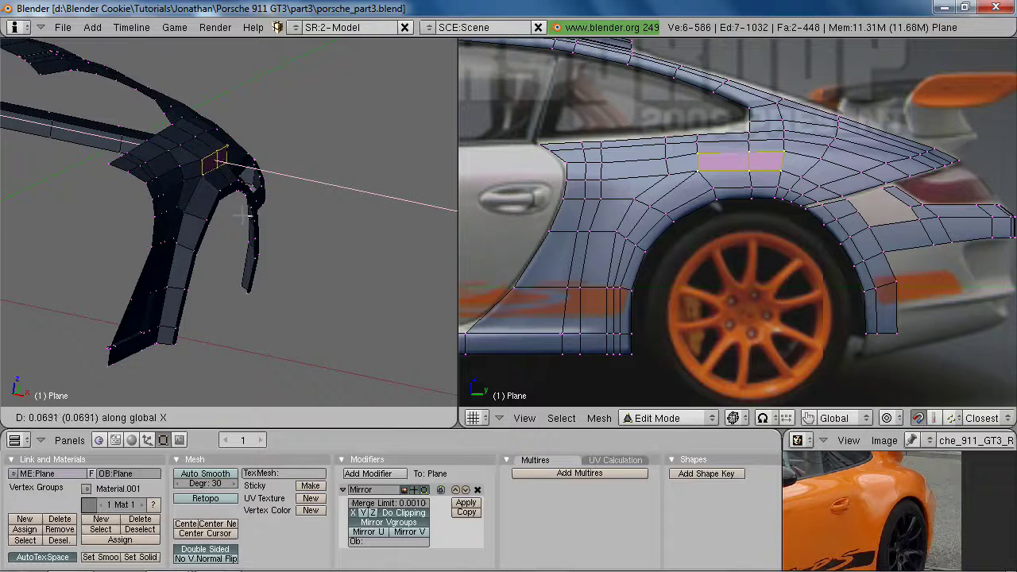
click(242, 214)
Extend the selection to the next face toward the taillight and move the three faces along X
middle_drag(324, 187, 257, 159)
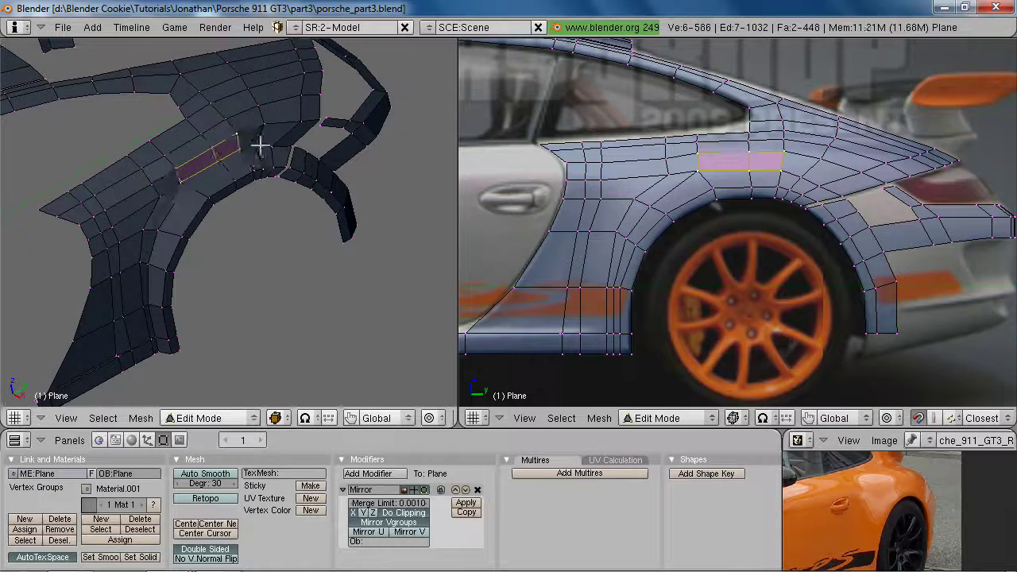
shift+right_click(268, 115)
shift+right_click(280, 143)
shift+right_click(306, 116)
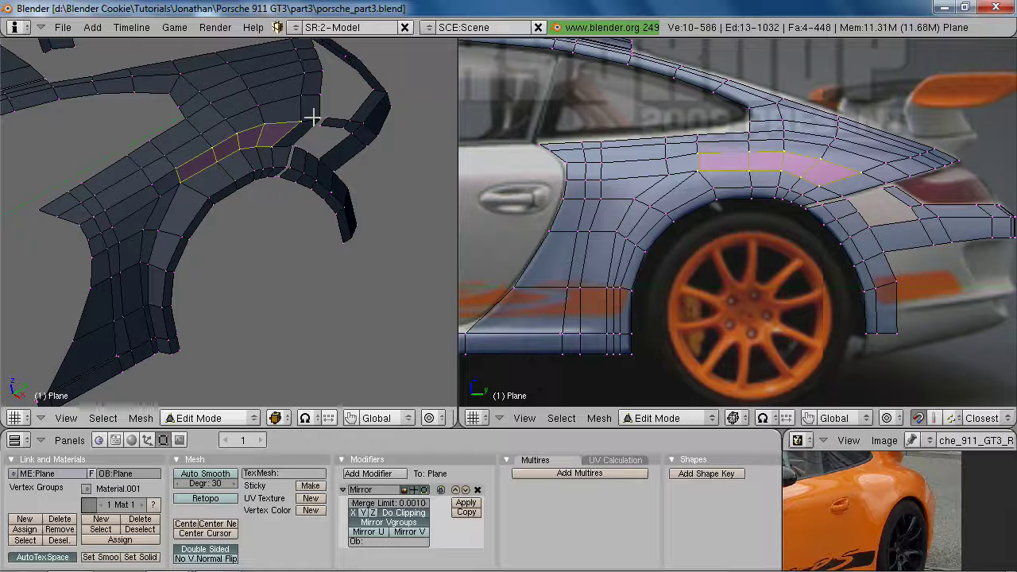
shift+right_click(291, 143)
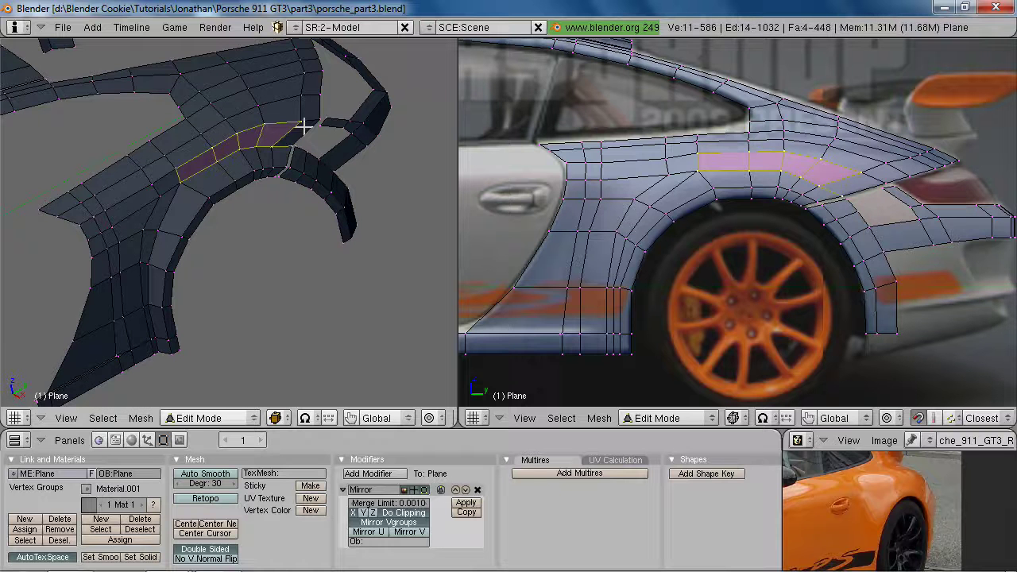
shift+right_click(307, 120)
shift+right_click(291, 143)
shift+right_click(275, 151)
middle_drag(276, 161, 350, 160)
key(g)
key(x)
click(343, 171)
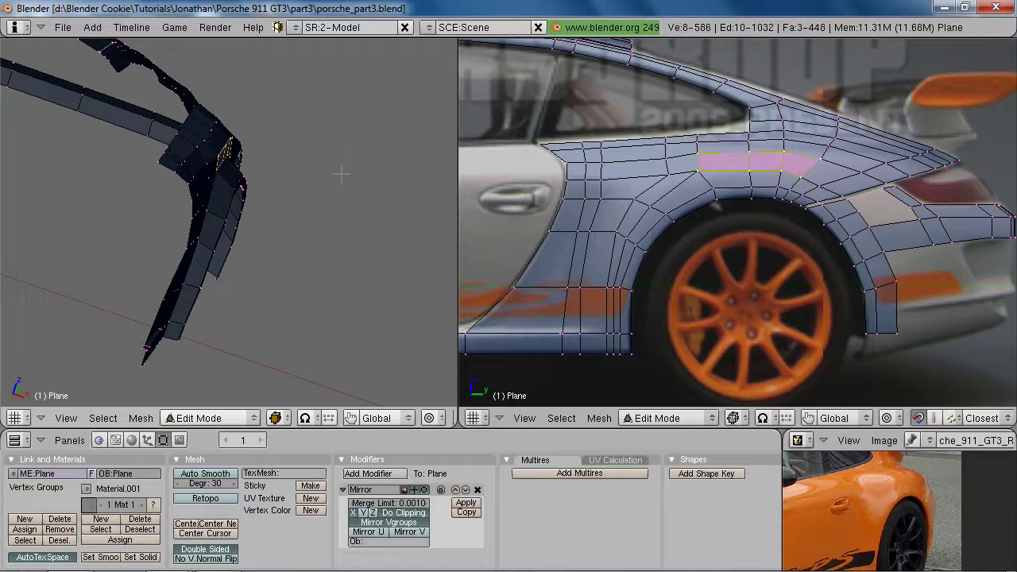
Shift the three selected fender faces another 0.024 or so outward along X in the rear view
key(ctrl+KP_1)
key(z)
key(g)
key(x)
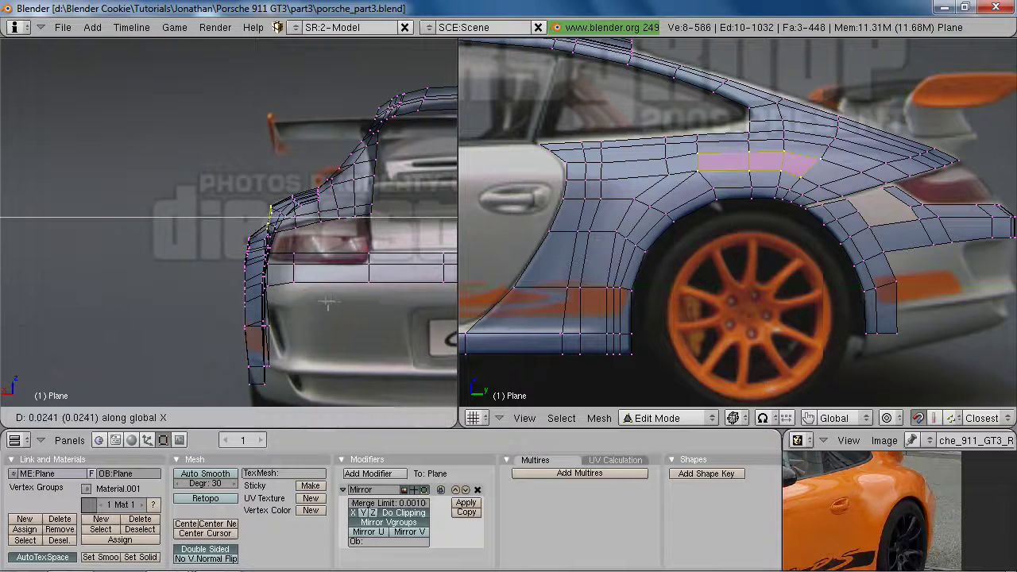
click(326, 303)
Select the six vertices of the two fender faces just ahead of the taillight and scale them to 0 along X
key(z)
middle_drag(324, 305, 267, 331)
scroll(268, 331, up, 3)
key(a)
right_click(298, 261)
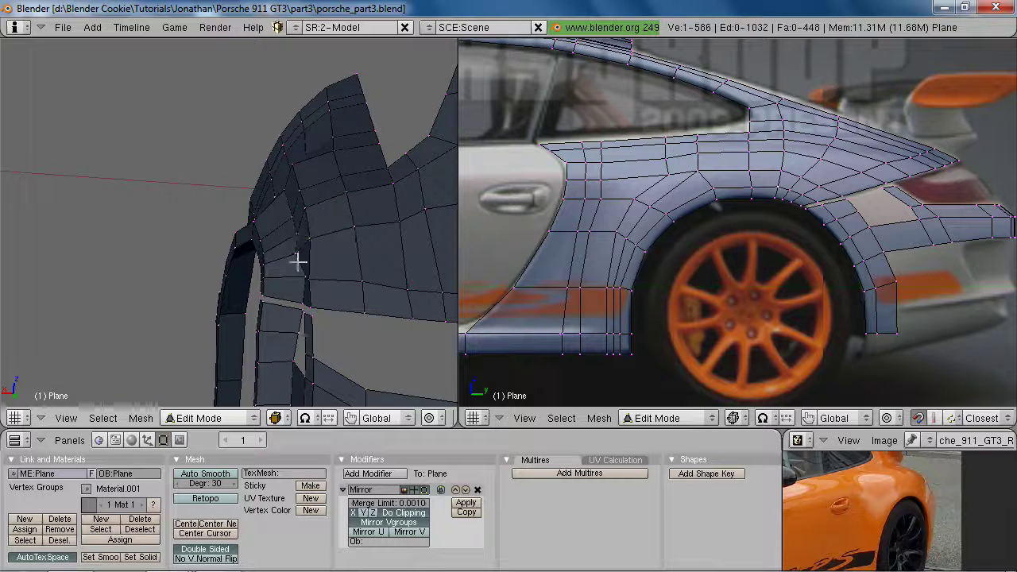
shift+right_click(305, 306)
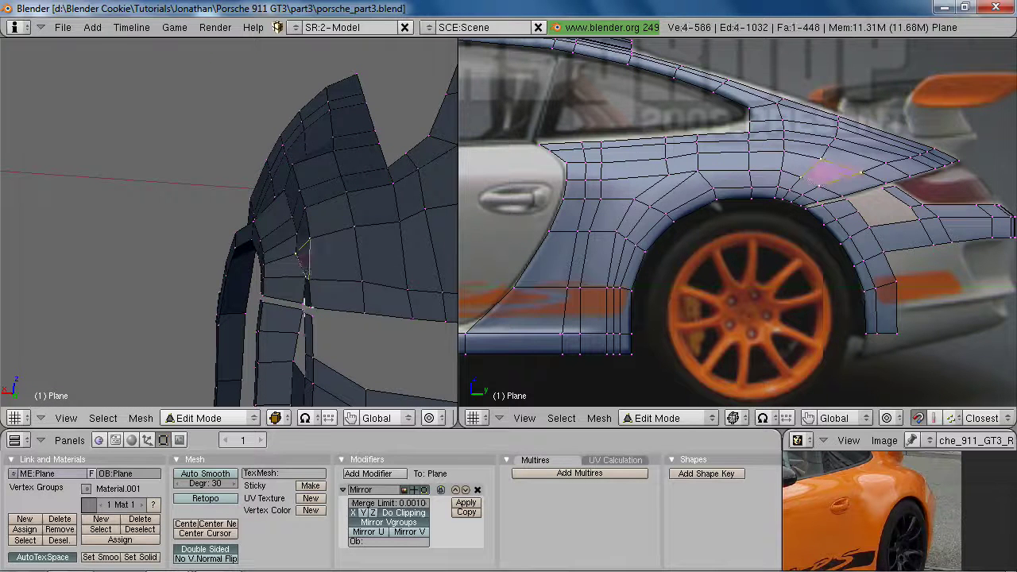
shift+right_click(304, 295)
key(s)
key(x)
key(0)
key(Return)
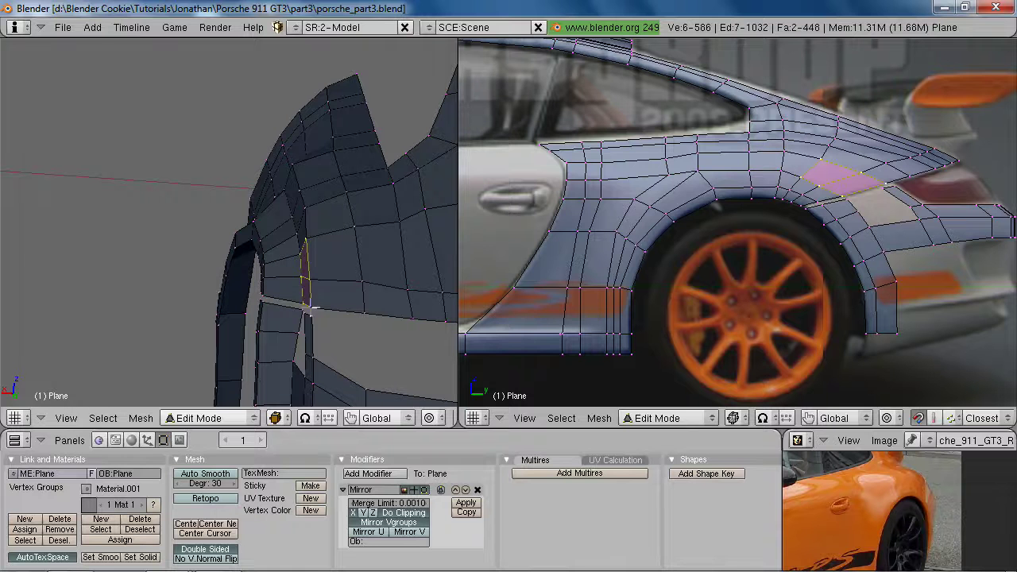
Select the four-vertex edge path from above the wheel arch to the taillight and adjust it along X
middle_drag(272, 242, 279, 204)
key(a)
ctrl+right_click(301, 221)
ctrl+right_click(304, 268)
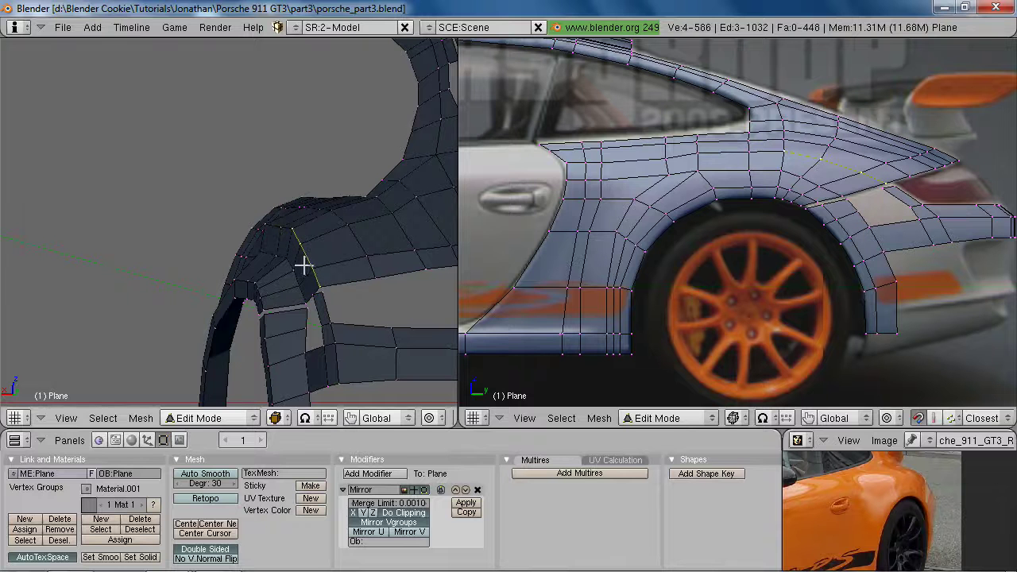
key(ctrl+KP_1)
key(z)
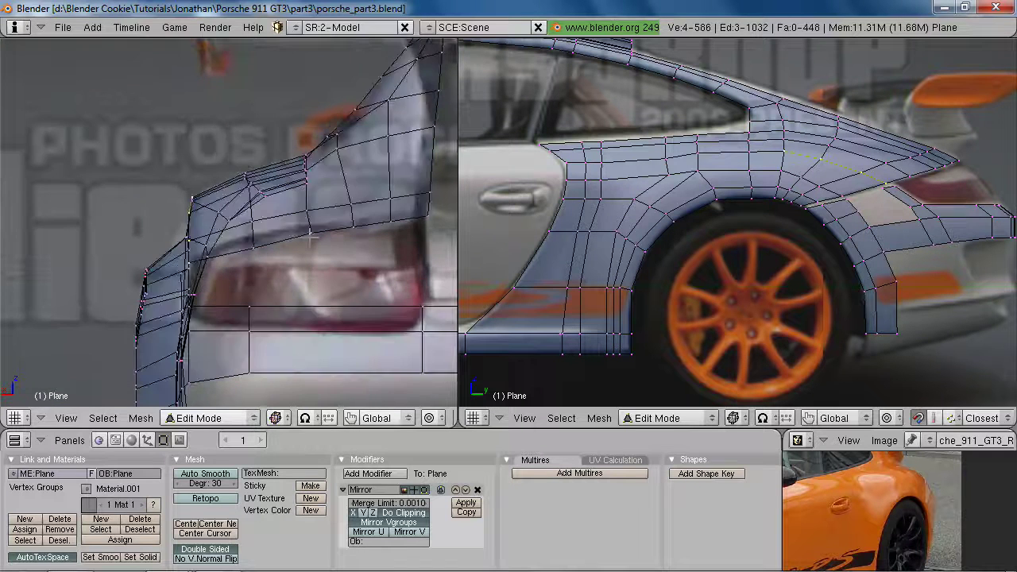
key(z)
key(g)
key(x)
key(z)
key(z)
click(212, 207)
Select a single vertex on the fender near the taillight and adjust it along X
mouse_move(181, 265)
middle_down()
mouse_move(191, 286)
mouse_move(262, 320)
mouse_move(309, 286)
mouse_move(251, 258)
mouse_move(180, 249)
middle_up()
right_click(250, 244)
key(g)
key(x)
click(272, 260)
key(a)
right_click(175, 242)
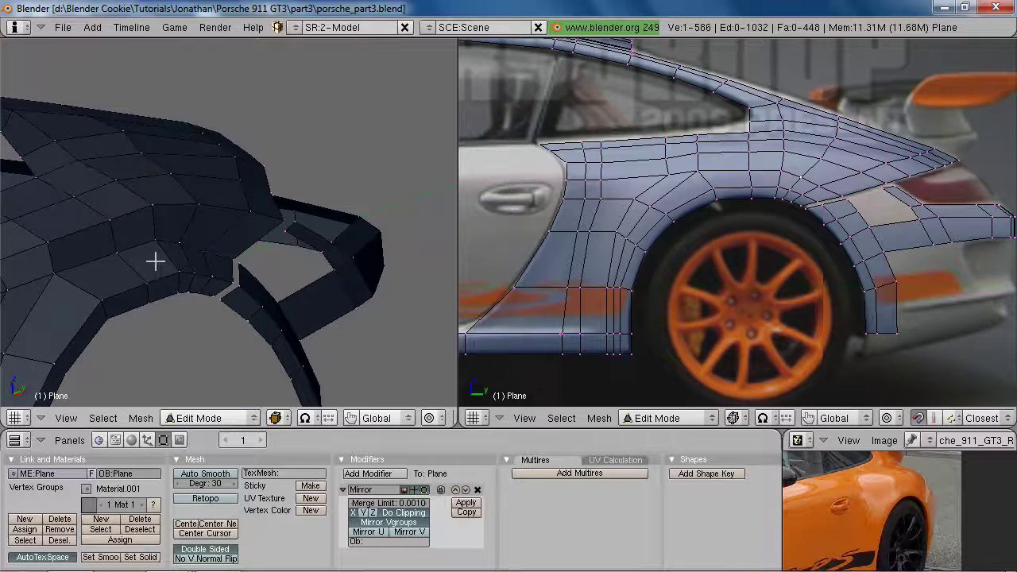
scroll(907, 158, up, 4)
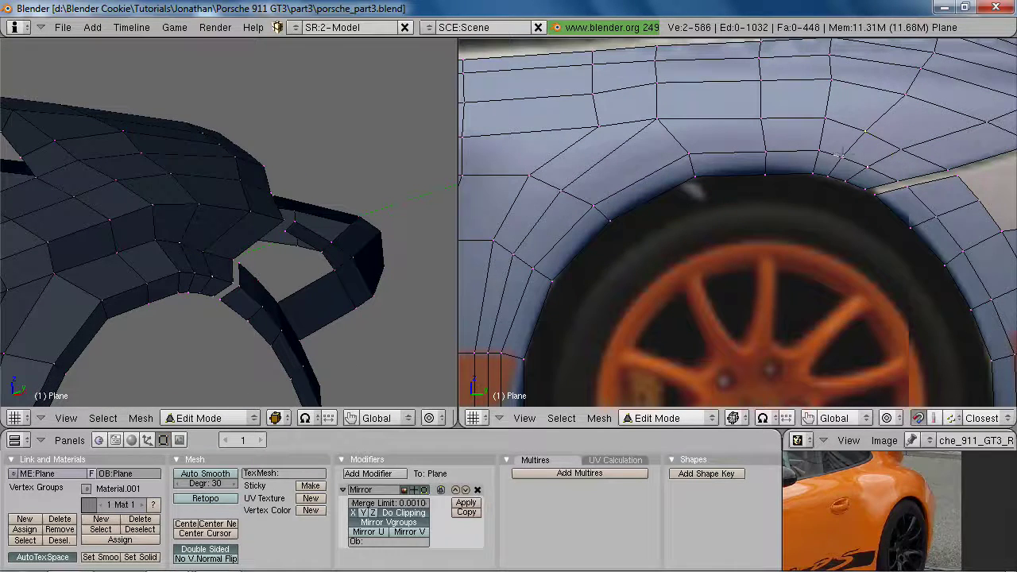
shift+right_click(895, 148)
scroll(745, 220, down, 4)
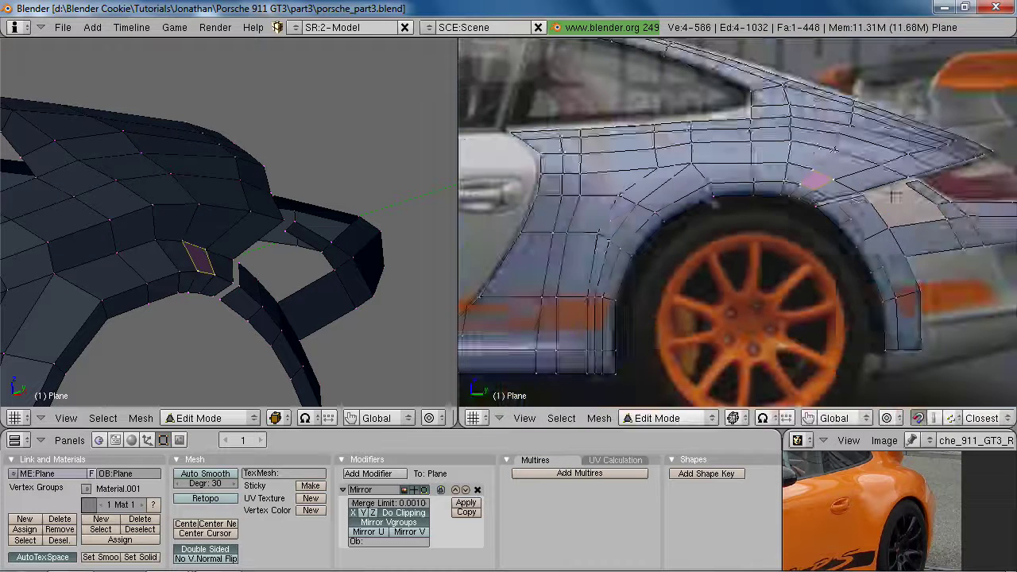
right_click(704, 164)
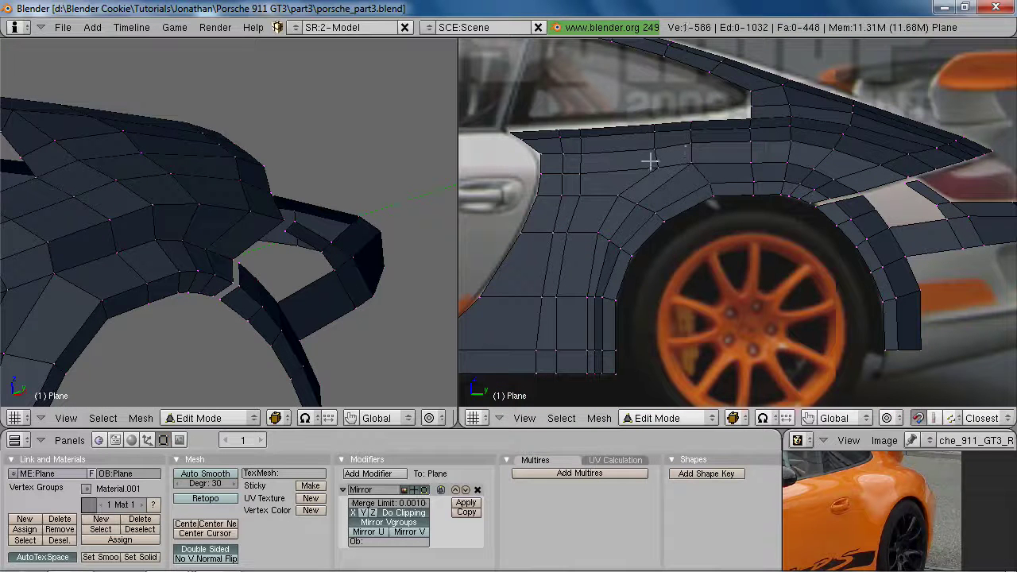
Examine the car body in object mode from the rear, comparing the fender and wheel arch shape with the photo
key(Tab)
scroll(280, 263, down, 4)
middle_drag(280, 263, 300, 272)
scroll(300, 275, down, 5)
key(KP_1)
scroll(300, 275, up, 8)
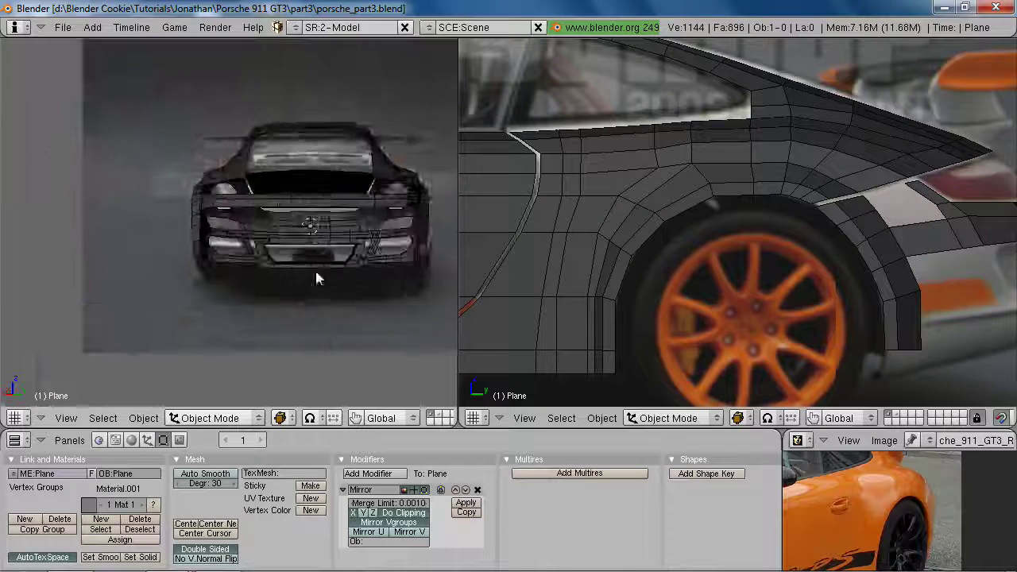
key(2)
key(1)
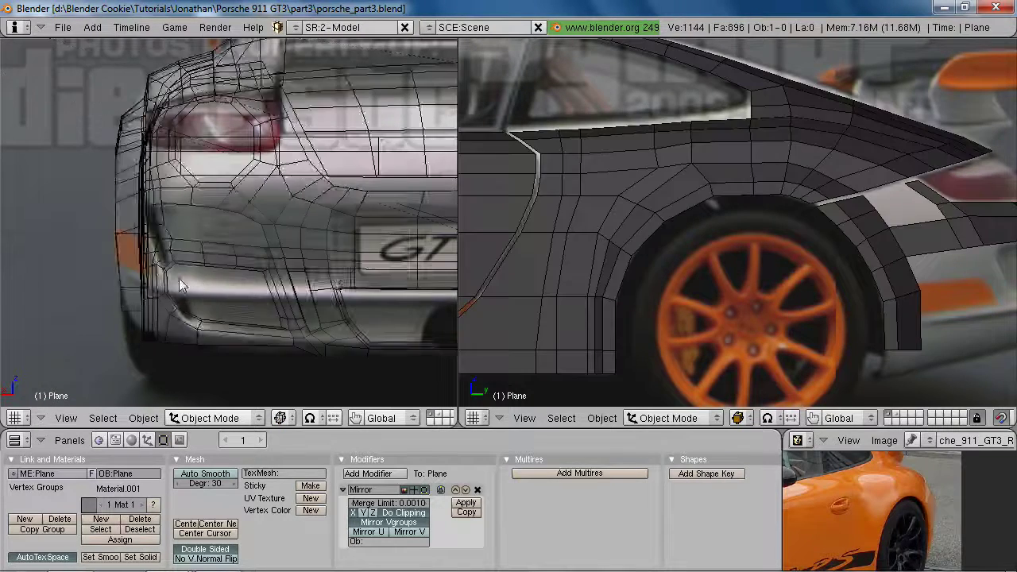
key(z)
middle_drag(160, 212, 208, 259)
Move the eight-vertex rear edge path of the wheel arch strip outward along X by about 0.08
key(Tab)
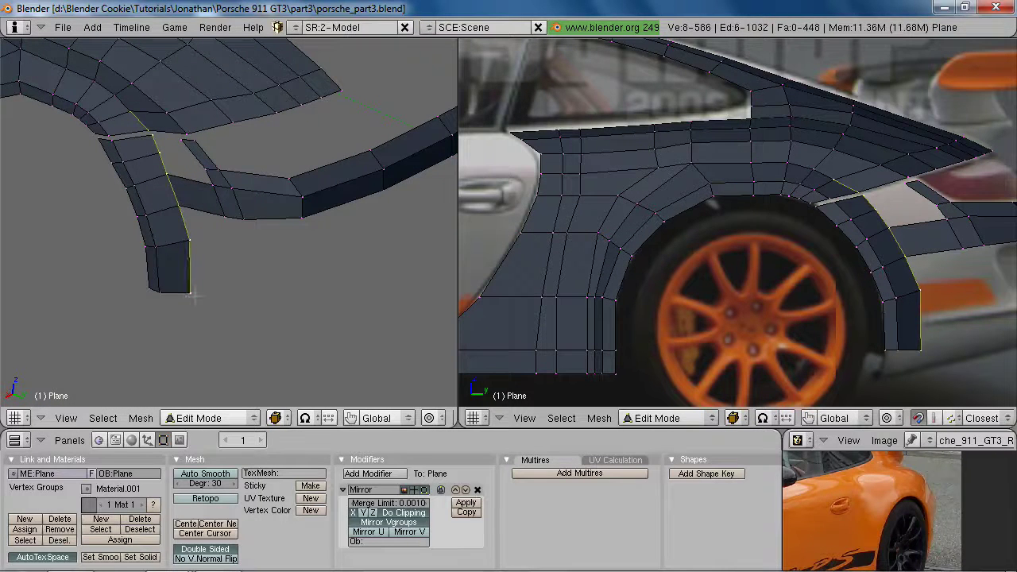
key(ctrl+KP_1)
scroll(436, 306, down, 4)
shift+middle_drag(436, 307, 247, 268)
scroll(247, 268, up, 4)
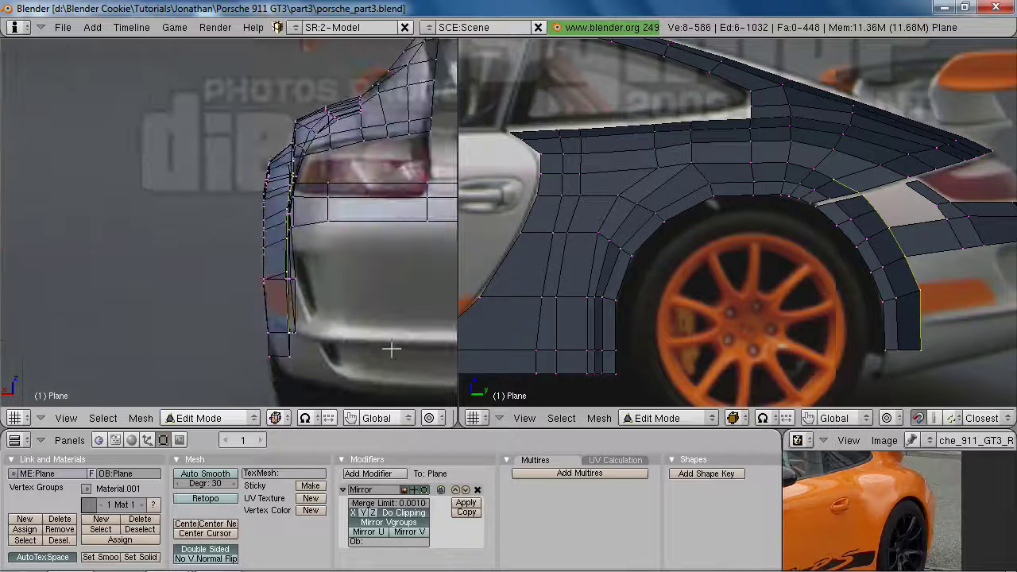
key(g)
key(x)
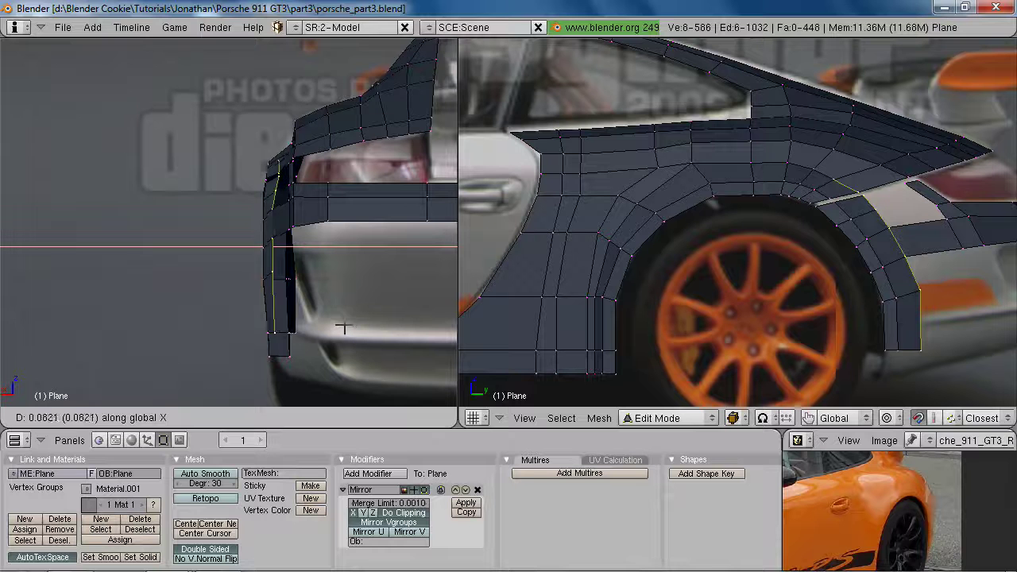
click(348, 330)
key(z)
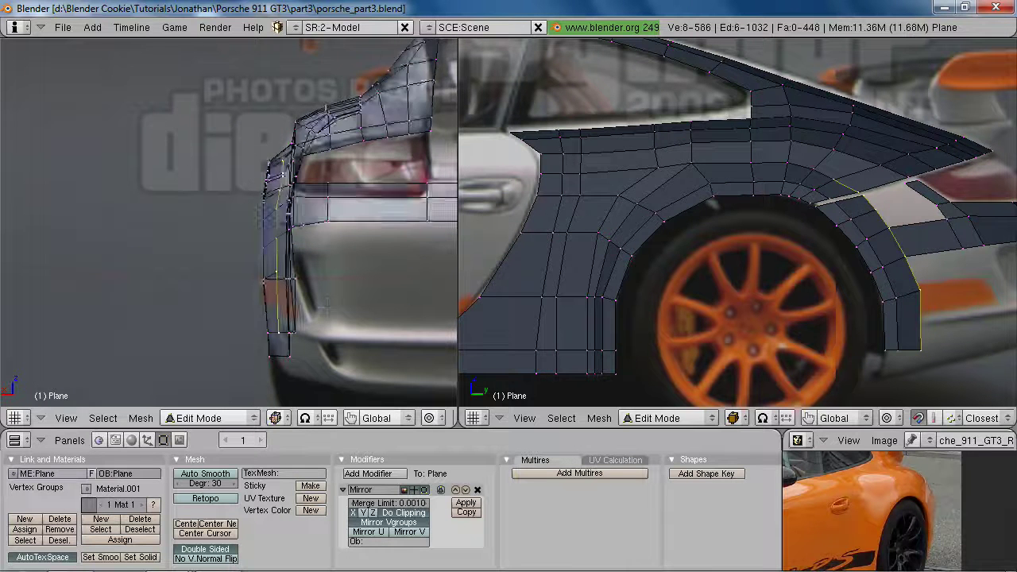
key(a)
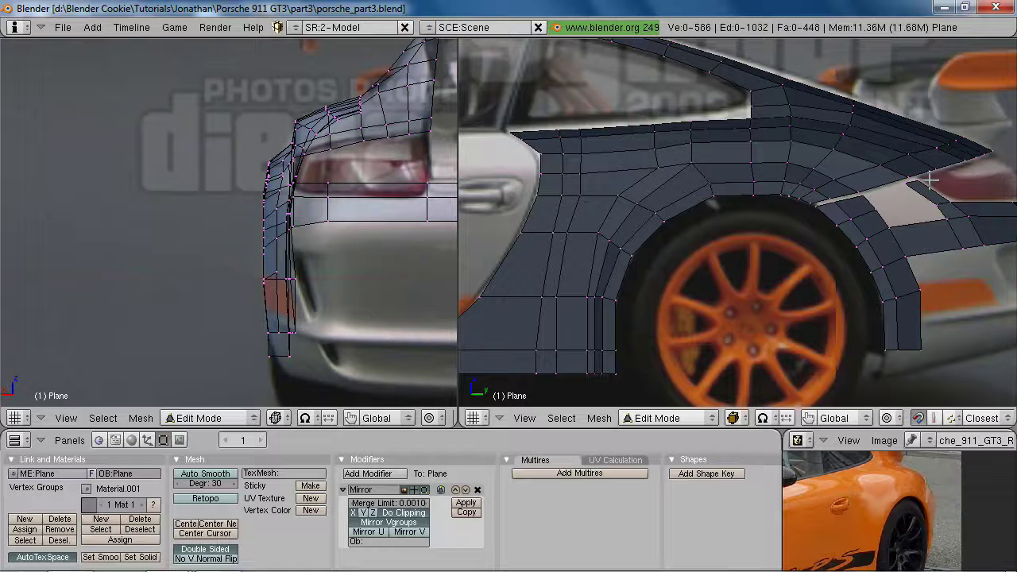
Fill the four-sided hole between the wheel arch strip and the bumper strip, just below the taillight, with a face
scroll(260, 235, up, 1)
key(z)
middle_drag(270, 227, 320, 179)
right_click(320, 188)
shift+right_click(253, 205)
shift+right_click(242, 191)
key(f)
key(a)
key(f)
Reposition three single vertices along the rear of the wheel arch strip in rear view to follow the photo's body outline
key(KP_1)
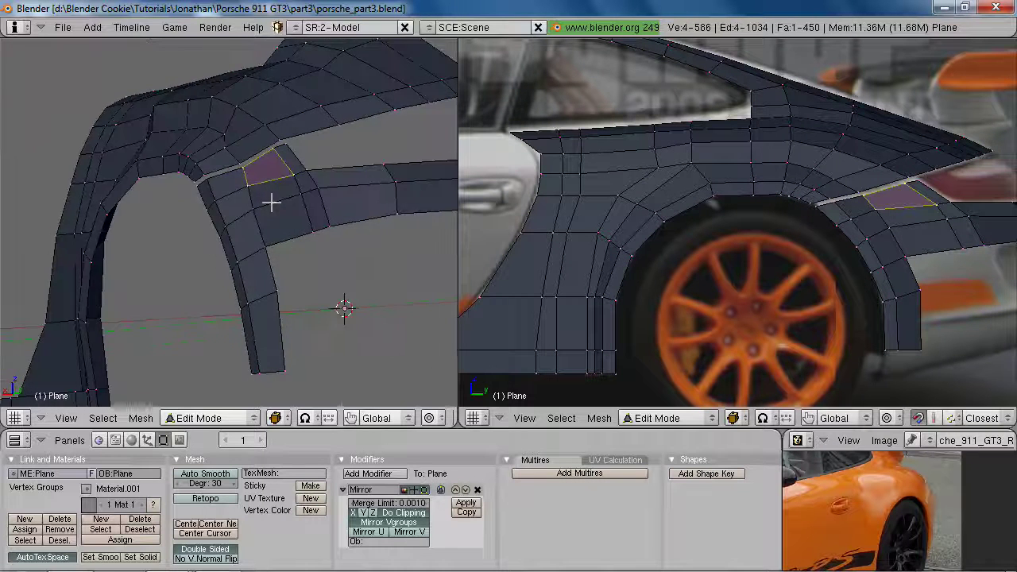
middle_drag(270, 203, 245, 220)
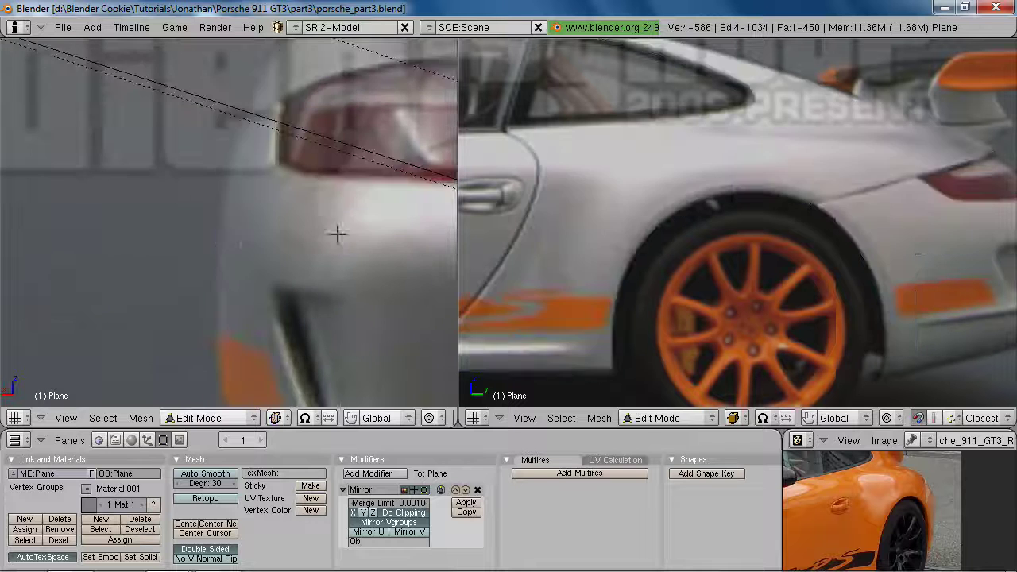
right_click(256, 175)
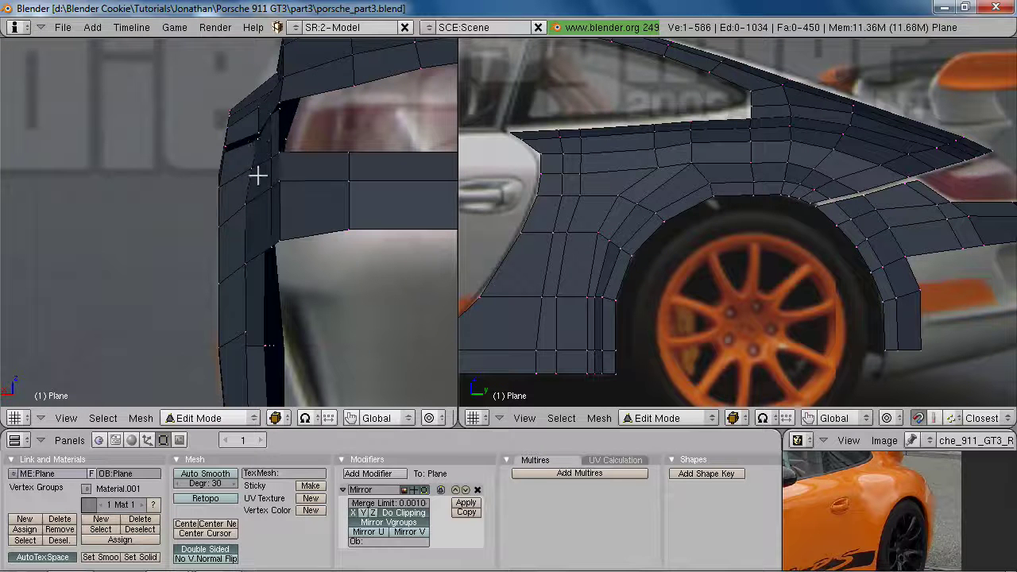
key(g)
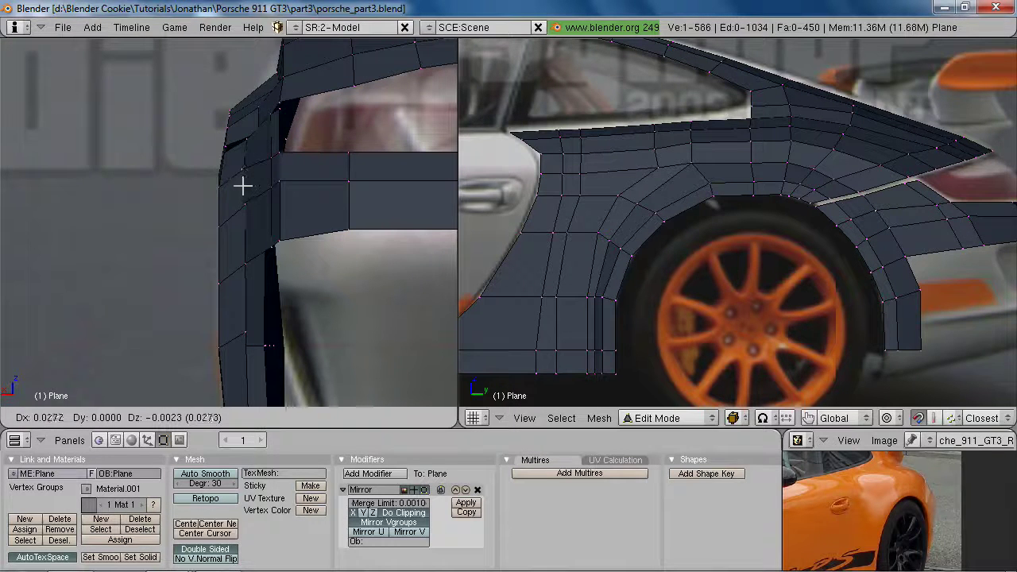
click(239, 213)
right_click(241, 259)
key(g)
click(237, 258)
shift+middle_drag(248, 305, 262, 190)
right_click(255, 216)
key(g)
click(246, 215)
Select the four-vertex edge path where the wheel arch strip meets the bumper strip and move it slightly outward
shift+middle_drag(274, 134, 258, 286)
right_click(271, 267)
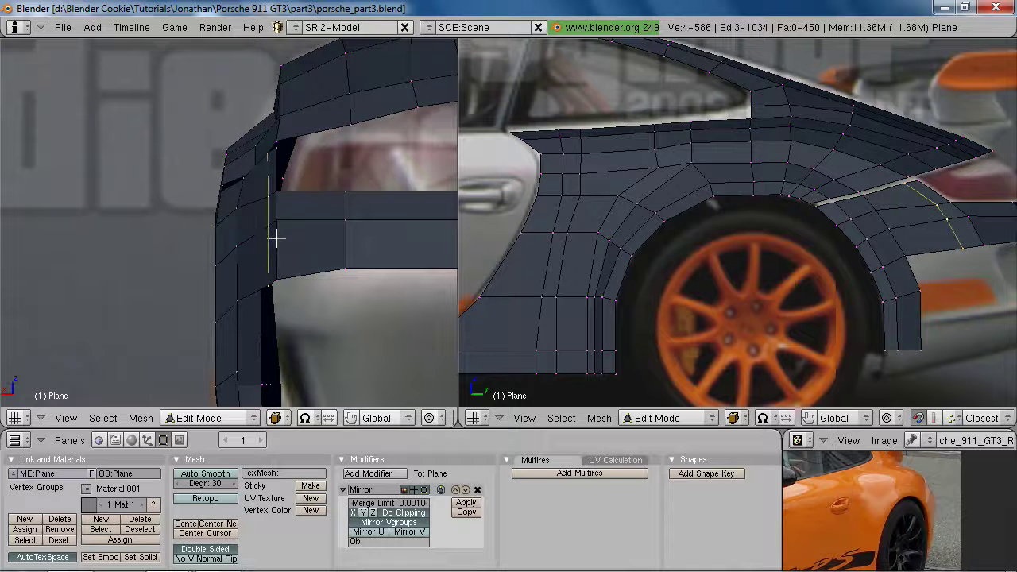
key(g)
click(271, 238)
Slide the short two-vertex edge at the fender's lower border ahead of the taillight, and reposition the fender geometry there
shift+middle_drag(965, 209, 847, 222)
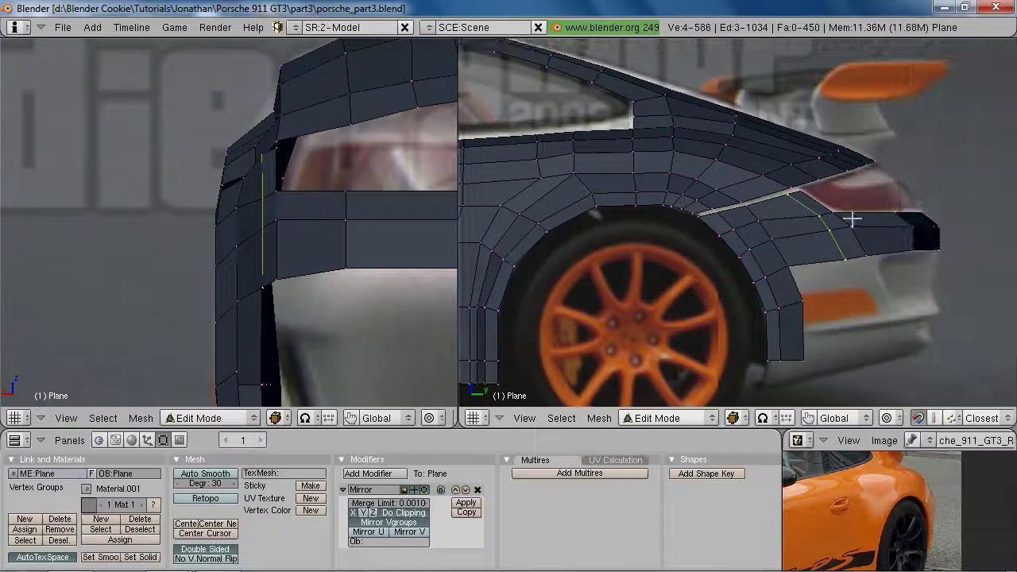
scroll(850, 222, up, 2)
key(z)
key(z)
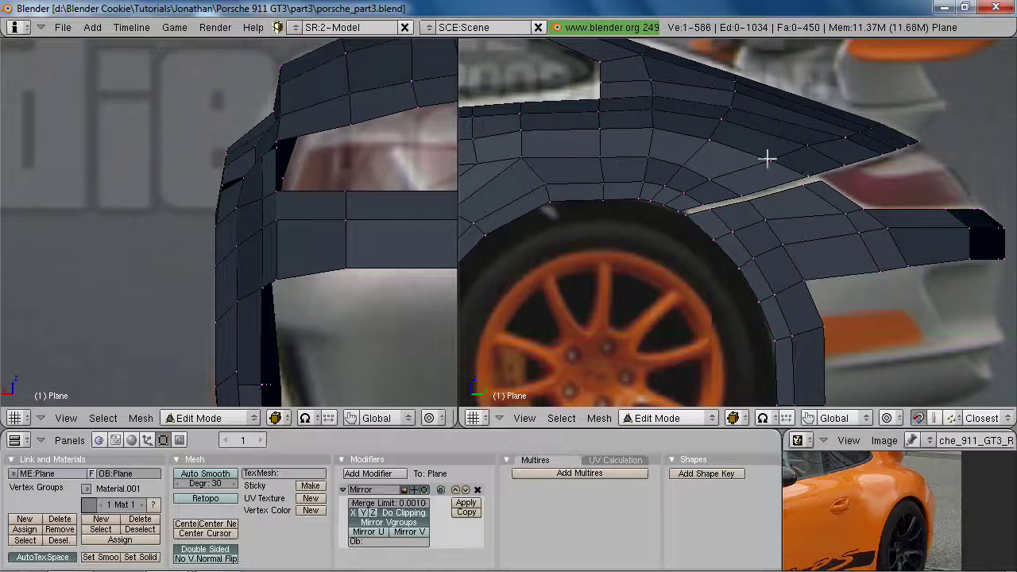
key(ctrl+e)
click(782, 188)
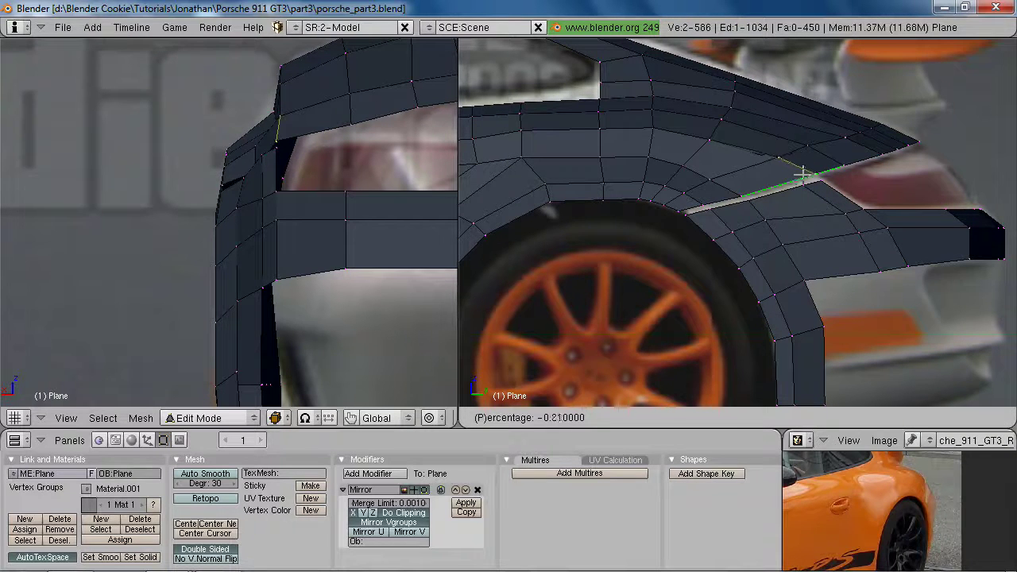
click(820, 186)
middle_drag(795, 163, 739, 203)
key(g)
click(761, 141)
Try a loop cut along the fender above the wheel arch, from the door gap to the bumper gap
key(a)
key(ctrl+r)
key(Escape)
middle_drag(746, 207, 751, 255)
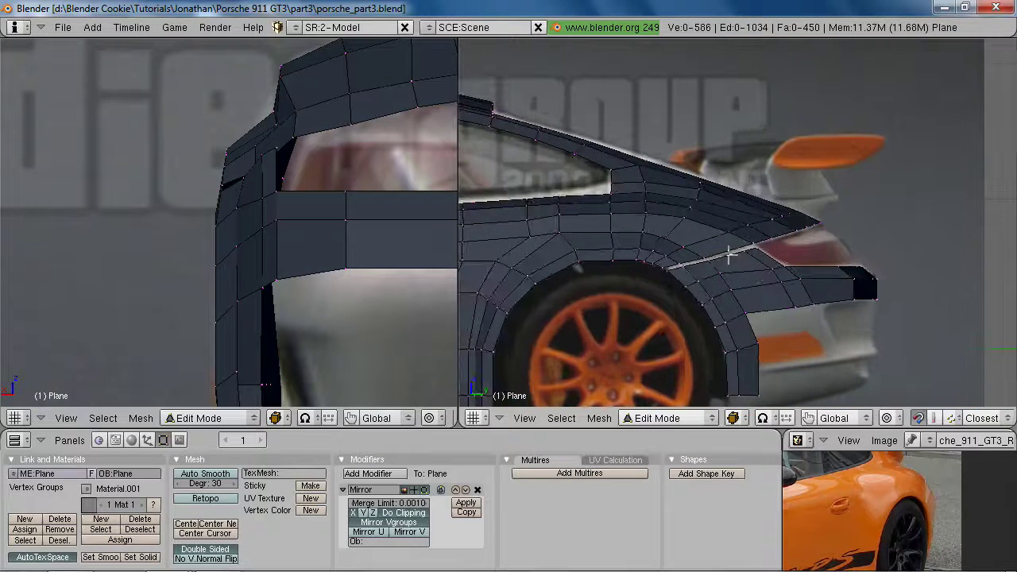
key(ctrl+r)
click(722, 237)
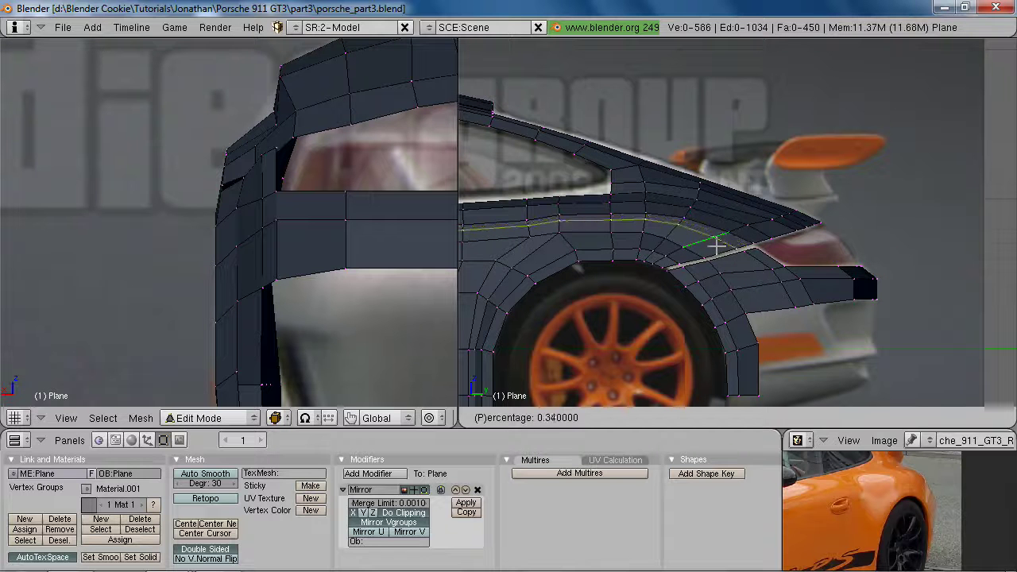
click(720, 246)
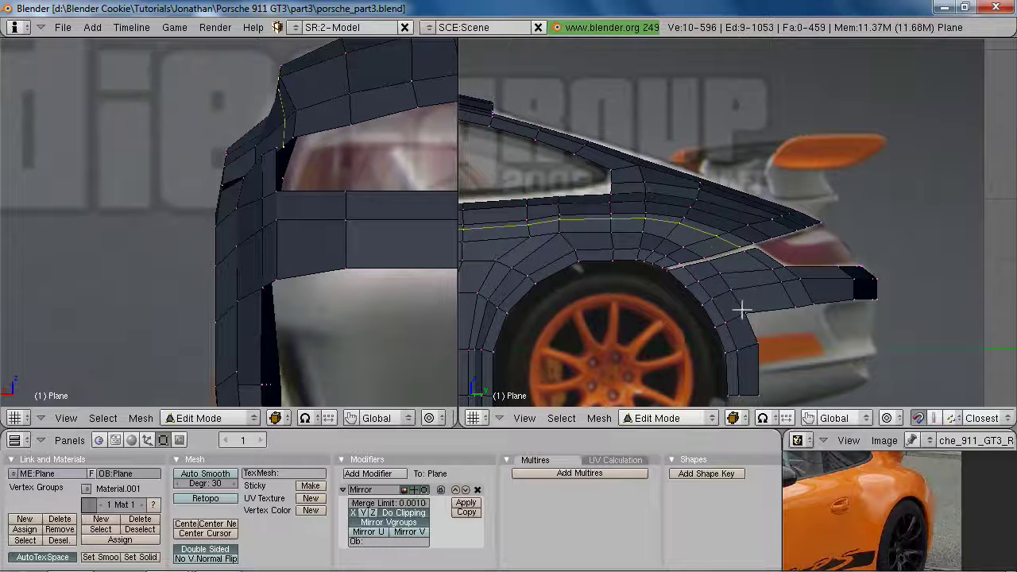
middle_drag(713, 270, 810, 215)
key(Tab)
key(Tab)
middle_drag(783, 173, 763, 235)
Reposition a single fender vertex near the taillight and adjust it along X against the rear photo
right_click(771, 229)
key(g)
click(770, 230)
scroll(762, 234, down, 3)
scroll(238, 293, down, 5)
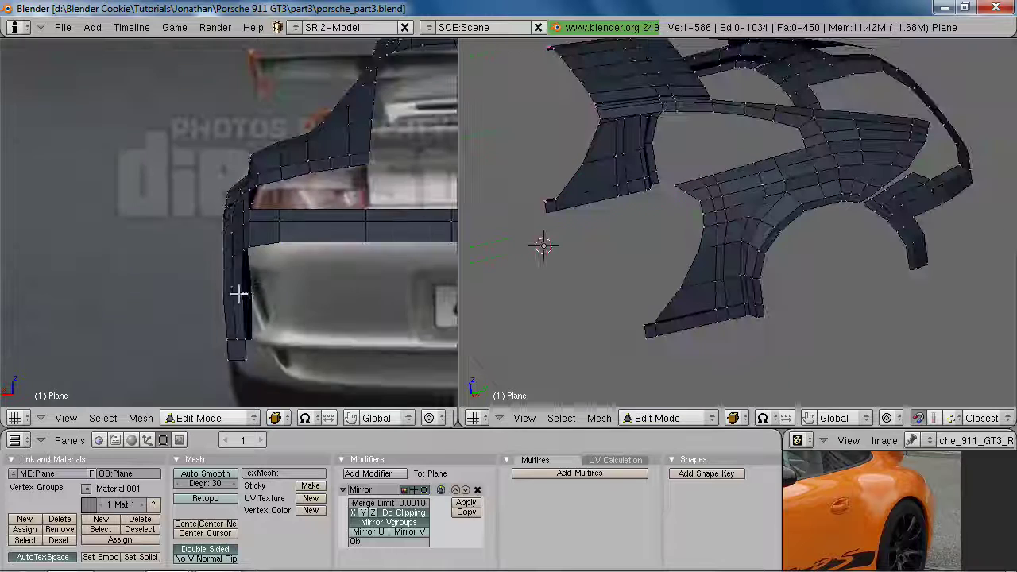
scroll(251, 282, up, 3)
key(z)
scroll(268, 182, up, 3)
mouse_move(267, 182)
middle_down()
mouse_move(357, 212)
mouse_move(212, 215)
mouse_move(281, 236)
mouse_move(141, 212)
mouse_move(245, 307)
mouse_move(230, 263)
middle_up()
key(z)
key(g)
key(x)
click(215, 218)
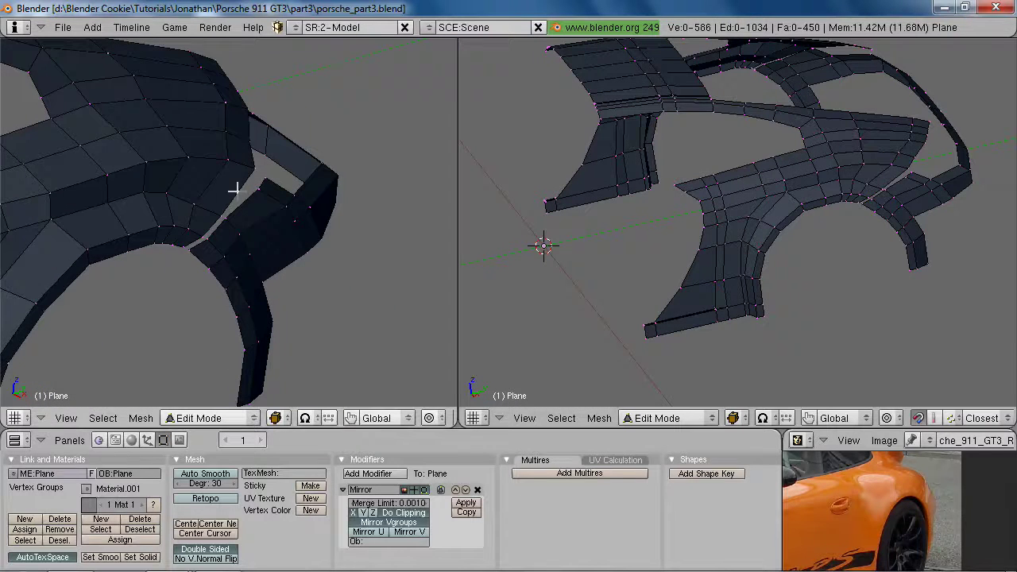
Add a loop cut along the fender above the wheel arch, from door gap to bumper gap, and adjust it along X
key(ctrl+r)
click(236, 190)
click(235, 191)
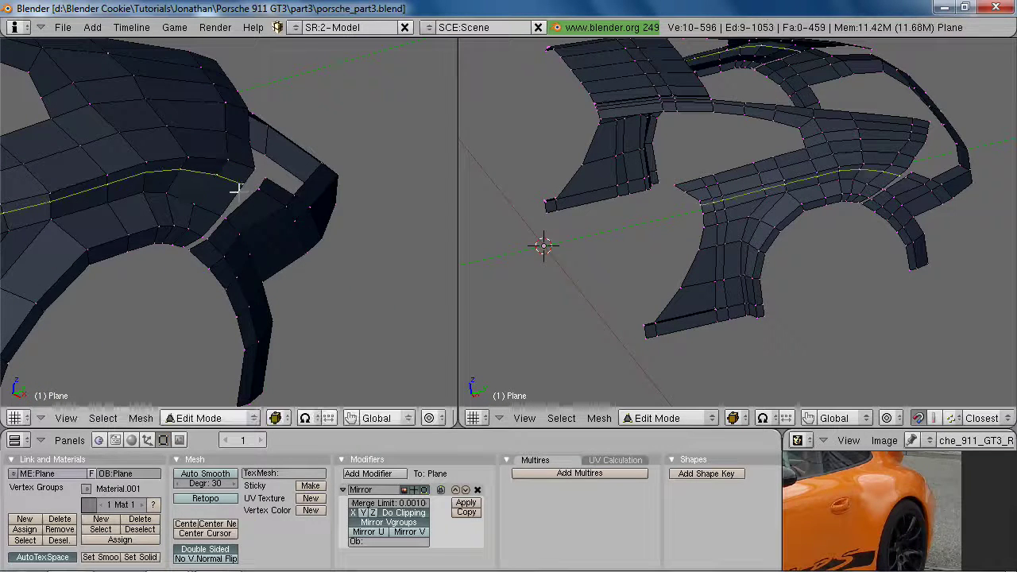
key(g)
key(x)
click(262, 191)
Select the two-vertex segment of the new fender loop above the wheel arch and adjust it along X
middle_drag(261, 190, 309, 256)
right_click(306, 248)
shift+right_click(278, 246)
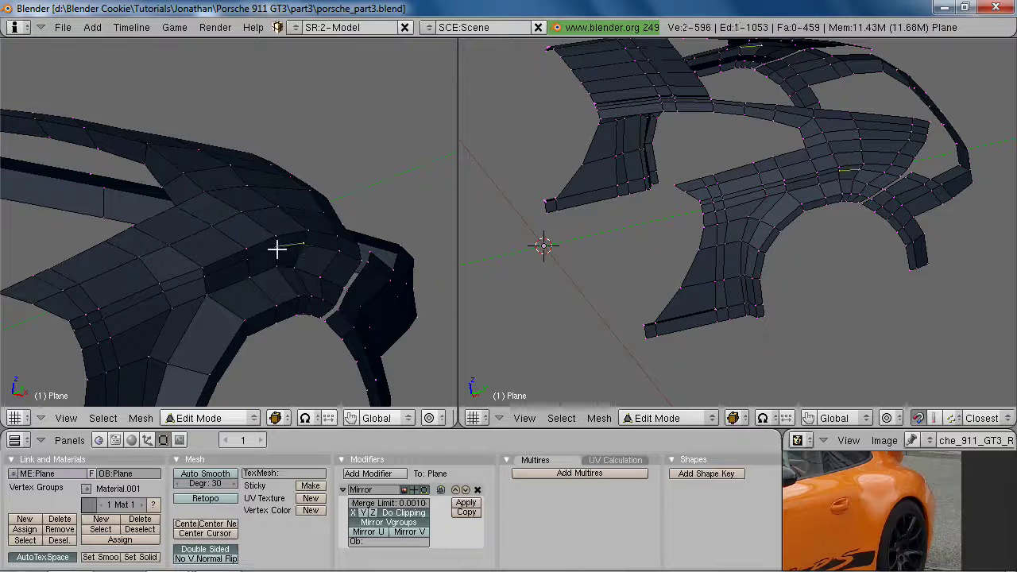
key(g)
key(x)
click(314, 263)
Reposition single vertices of the fender loop above the wheel arch to smooth the bulge
right_click(313, 249)
key(g)
click(300, 263)
key(g)
click(313, 270)
key(g)
click(326, 272)
middle_drag(374, 336, 334, 281)
key(a)
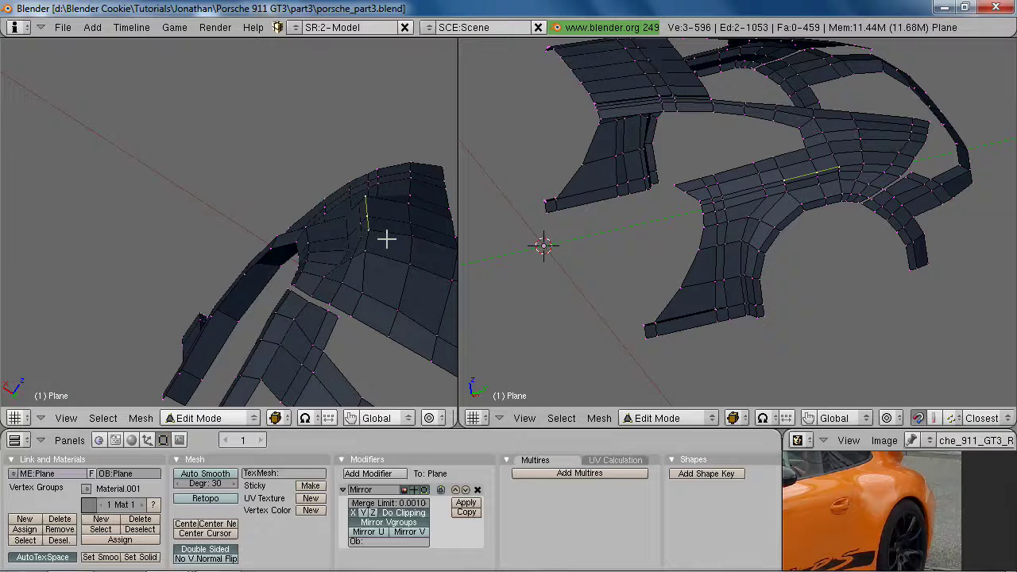
Adjust the three-vertex stretch of the fender loop above the arch along X, plus one single vertex beside it
key(g)
key(x)
click(394, 241)
right_click(364, 258)
key(g)
key(x)
click(370, 261)
Edge-slide the four-vertex front stretch of the fender loop near the door gap by 0.35
middle_drag(356, 264, 202, 226)
shift+right_click(175, 251)
key(ctrl+e)
click(176, 258)
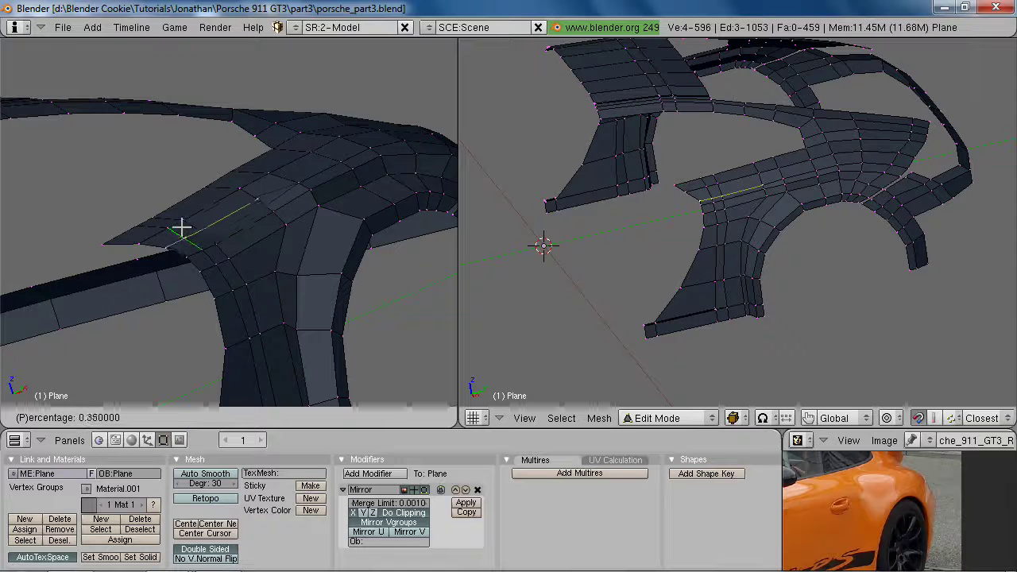
click(181, 227)
Reposition the fender vertex above the front of the wheel arch and adjust it along X after checking the shape in object mode
mouse_move(296, 184)
middle_down()
mouse_move(333, 215)
mouse_move(323, 206)
mouse_move(275, 278)
mouse_move(321, 291)
mouse_move(291, 313)
mouse_move(288, 241)
mouse_move(310, 197)
middle_up()
key(g)
click(312, 205)
key(Tab)
scroll(274, 278, down, 3)
scroll(293, 306, up, 4)
key(Tab)
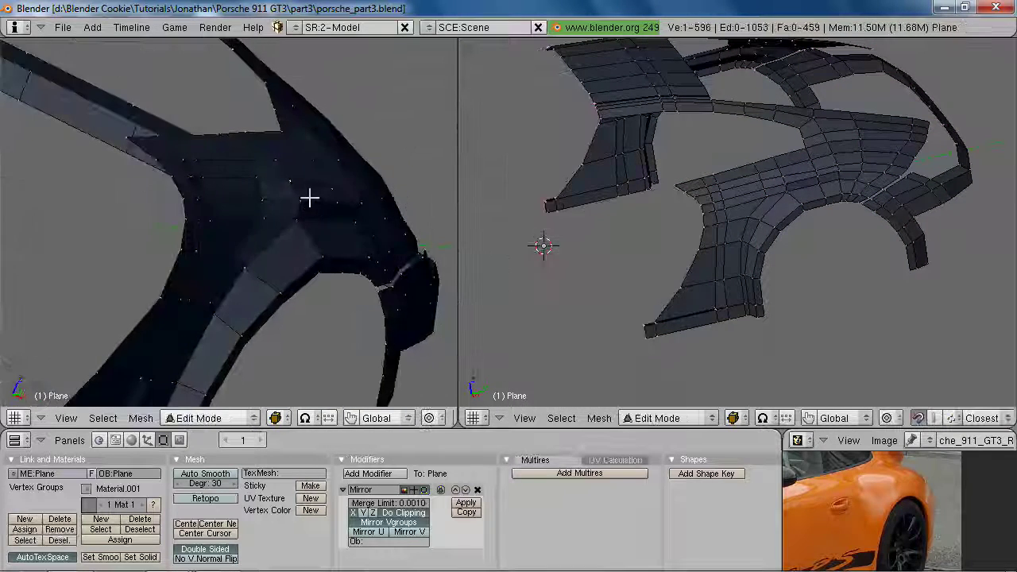
key(g)
key(x)
click(297, 265)
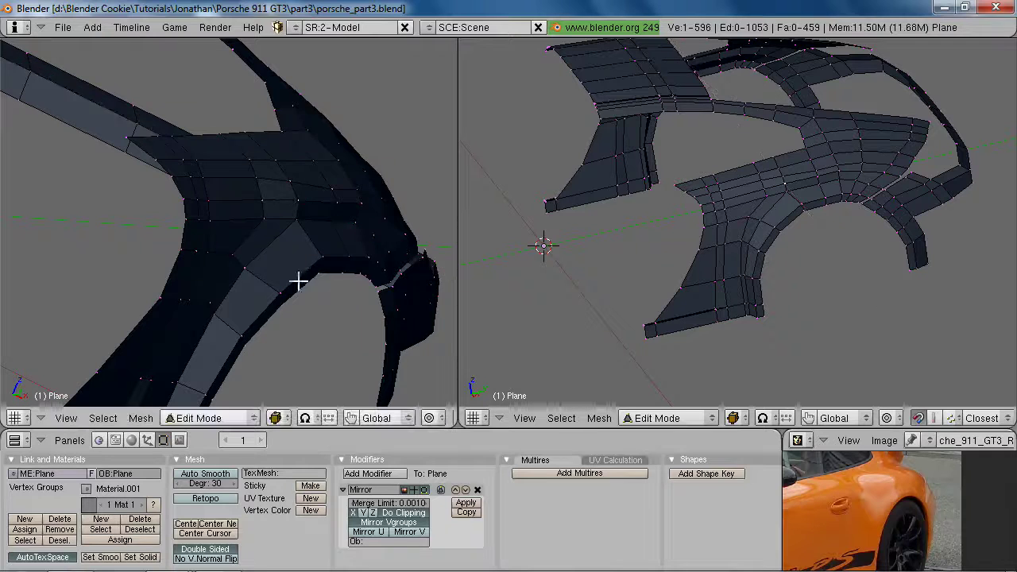
Adjust a fender loop vertex above the top of the wheel arch along Z in side view
key(Tab)
middle_drag(297, 268, 268, 262)
scroll(268, 262, down, 5)
middle_drag(348, 299, 352, 288)
scroll(351, 288, up, 4)
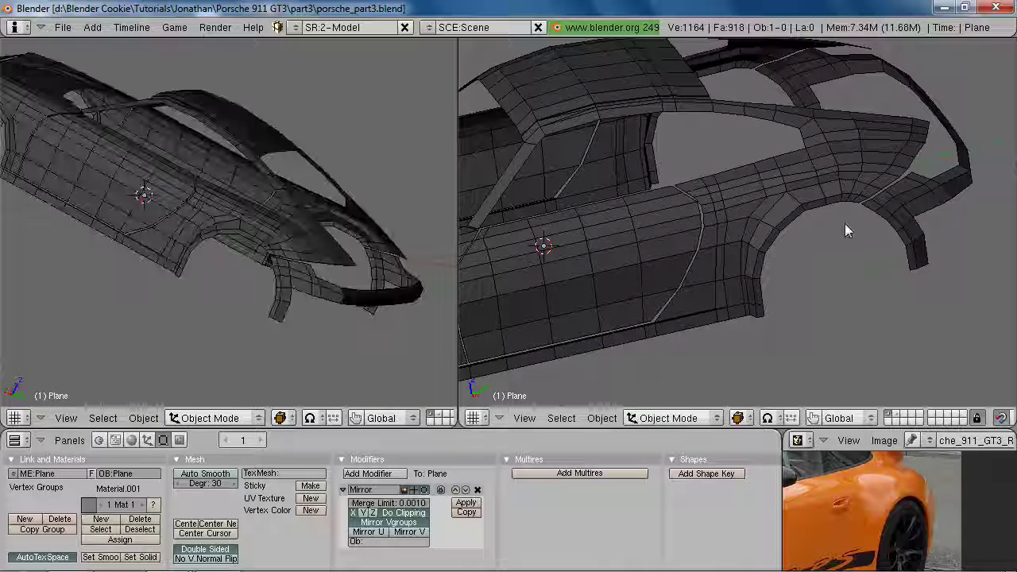
key(KP_3)
scroll(834, 211, up, 5)
key(Tab)
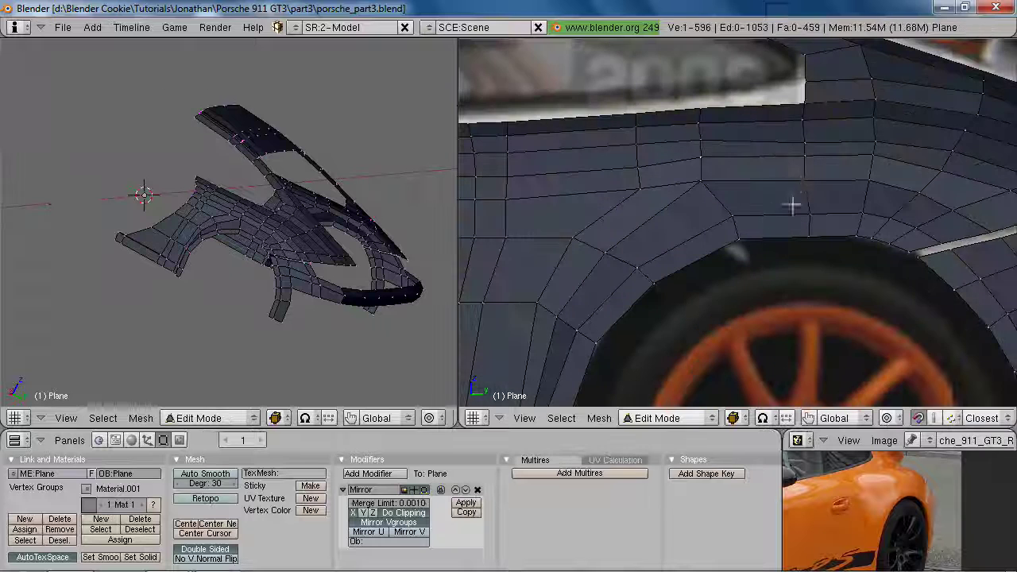
key(a)
key(g)
key(z)
click(810, 136)
Reposition the fender vertex above the rear part of the wheel arch to even the spacing between the edge rows
right_click(875, 139)
key(g)
click(876, 132)
key(g)
click(876, 154)
key(a)
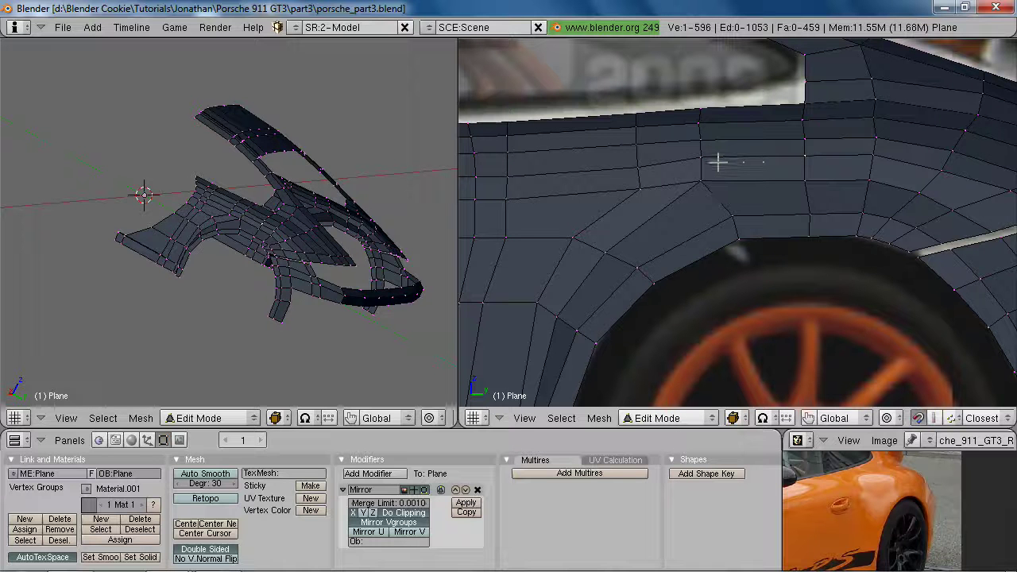
Reposition two fender vertices just above the top of the wheel arch in side view to even the edge flow
right_click(812, 186)
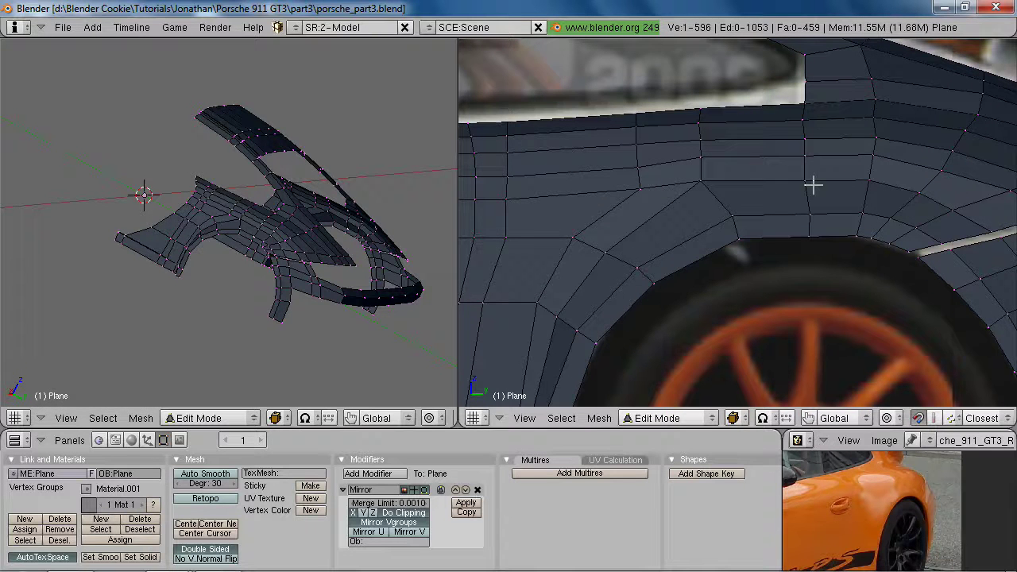
key(g)
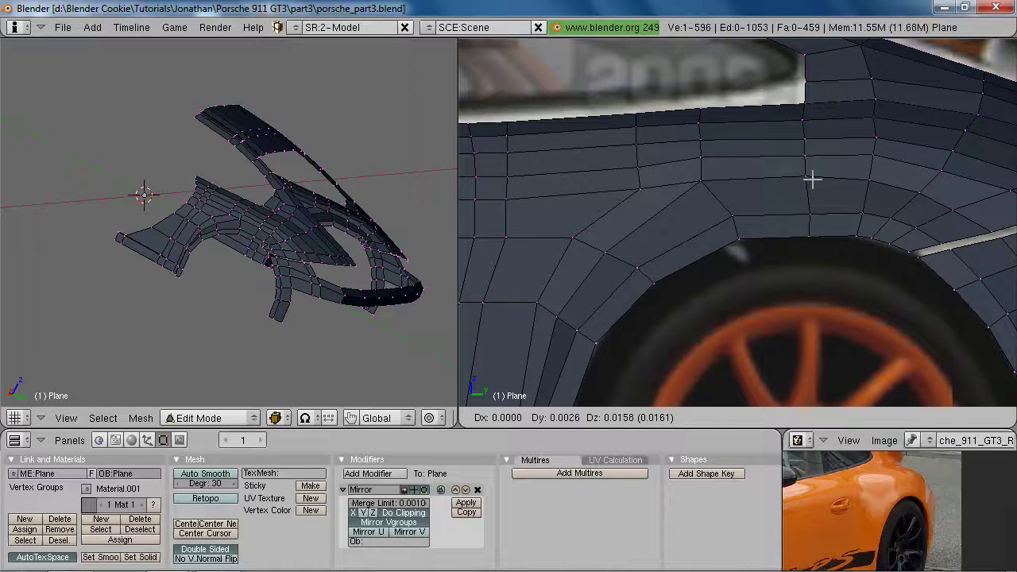
click(811, 180)
shift+middle_drag(883, 207, 799, 212)
right_click(738, 190)
key(g)
click(739, 190)
Reposition two fender vertices behind the top of the wheel arch, toward the bumper gap
right_click(806, 162)
key(g)
click(814, 164)
right_click(830, 174)
key(g)
click(835, 176)
key(a)
scroll(850, 264, down, 4)
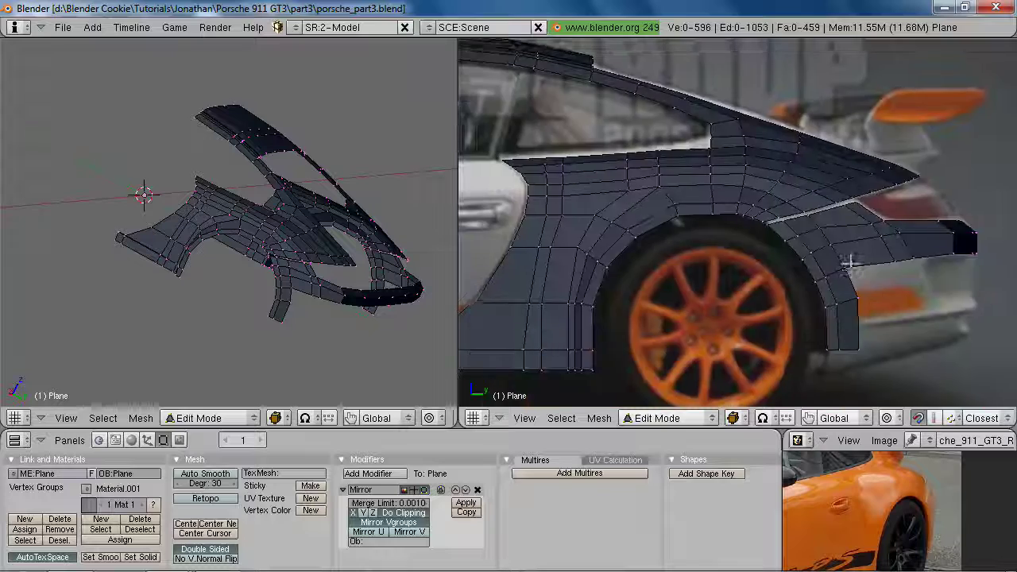
Check the car body in object mode and save the model over porsche_part3.blend
key(Tab)
scroll(848, 264, down, 3)
middle_drag(849, 263, 734, 326)
scroll(742, 261, down, 3)
scroll(734, 324, up, 4)
key(ctrl+w)
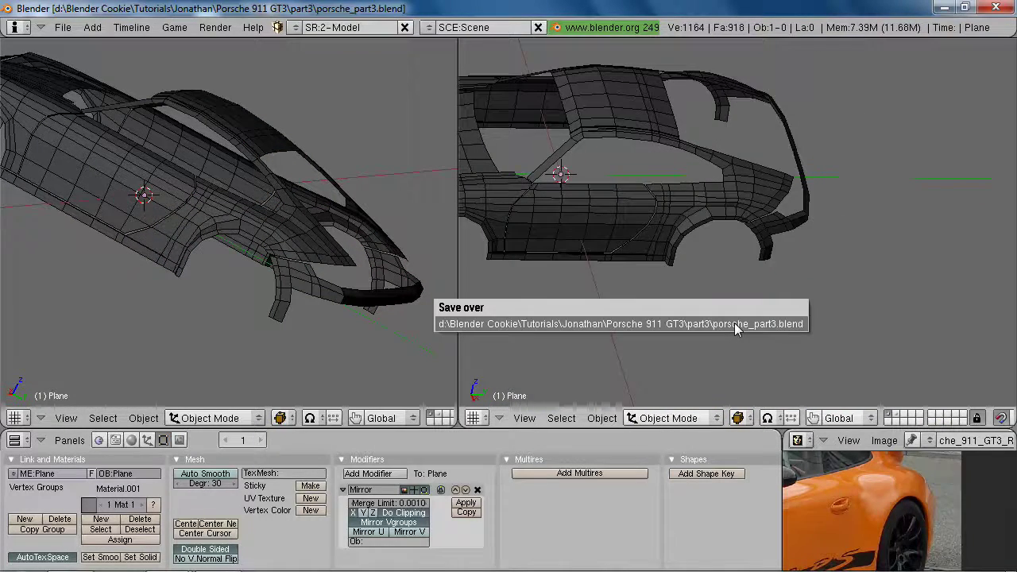
click(736, 326)
key(KP_3)
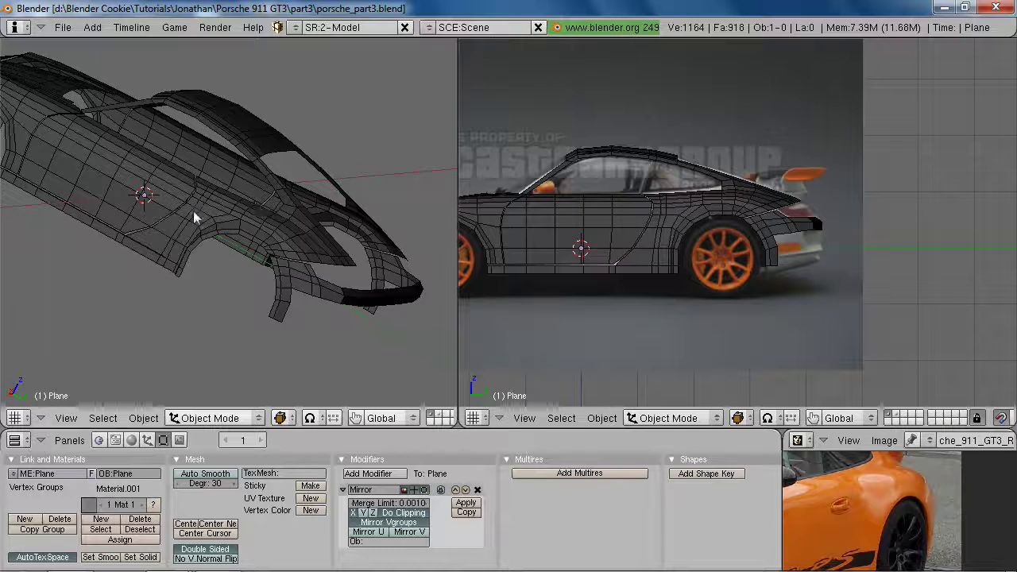
Extrude the fender's lower edge beside the bumper strip downward in side view, following the side intake to the bumper crease
middle_drag(192, 208, 195, 217)
key(ctrl+KP_1)
key(Tab)
shift+middle_drag(254, 238, 163, 201)
scroll(684, 258, up, 4)
shift+middle_drag(683, 258, 545, 213)
scroll(317, 286, up, 2)
shift+middle_drag(317, 286, 261, 277)
scroll(261, 278, up, 2)
scroll(672, 223, up, 3)
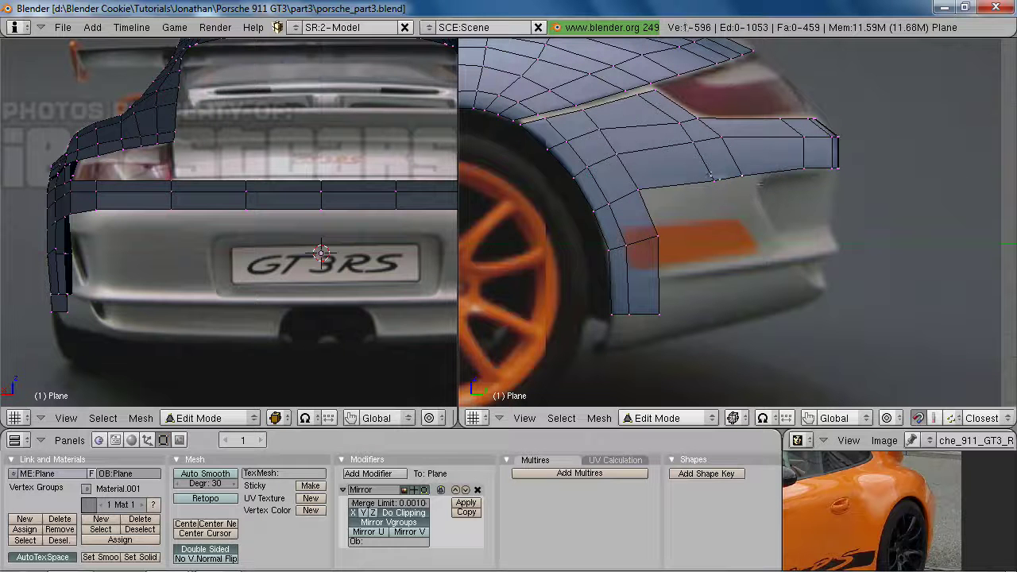
key(e)
click(775, 196)
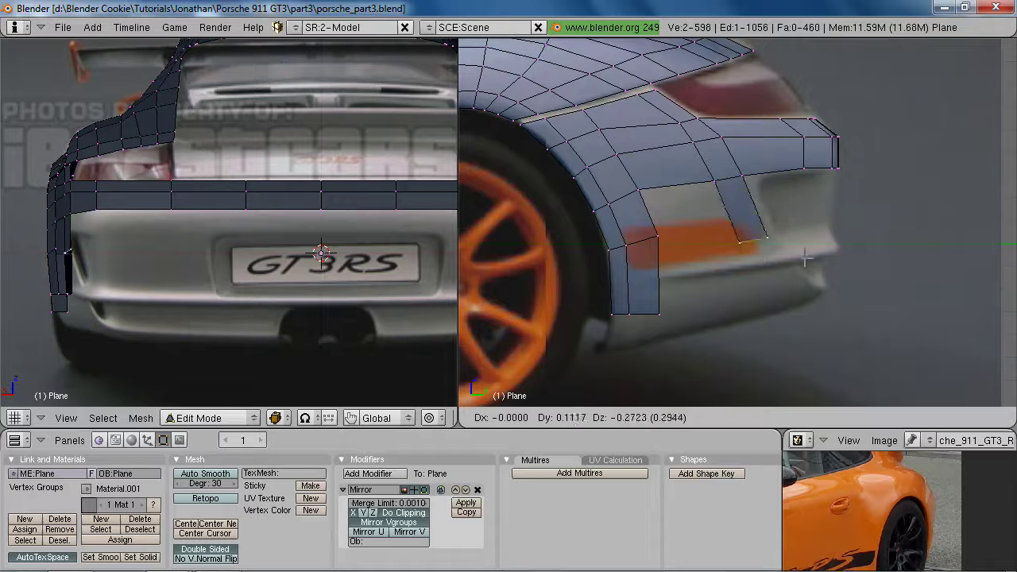
click(816, 266)
Align the lower end of the new strip with the bumper's outer contour along X in rear view
key(g)
key(x)
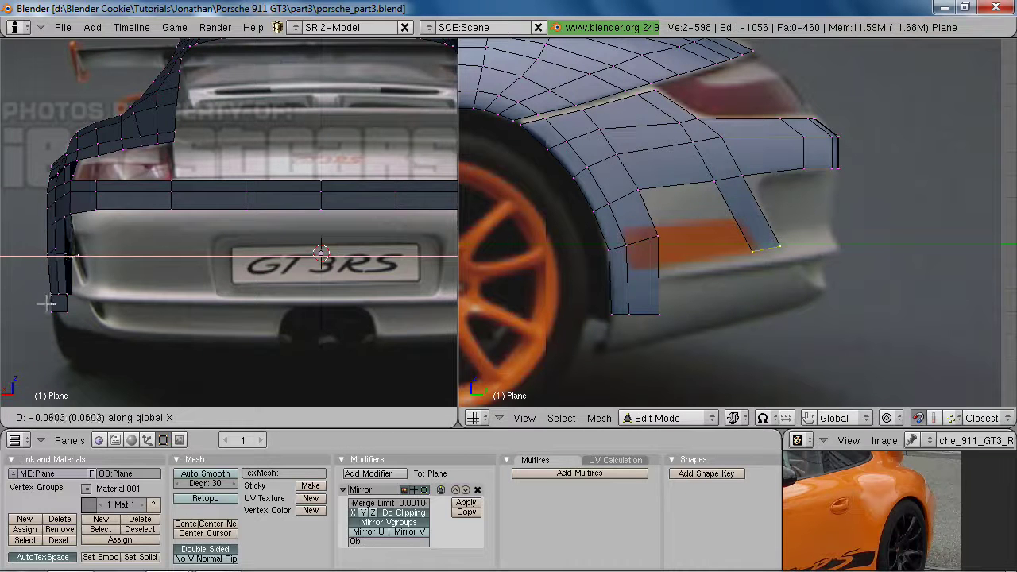
click(46, 303)
key(z)
key(g)
key(x)
click(92, 303)
scroll(85, 301, up, 2)
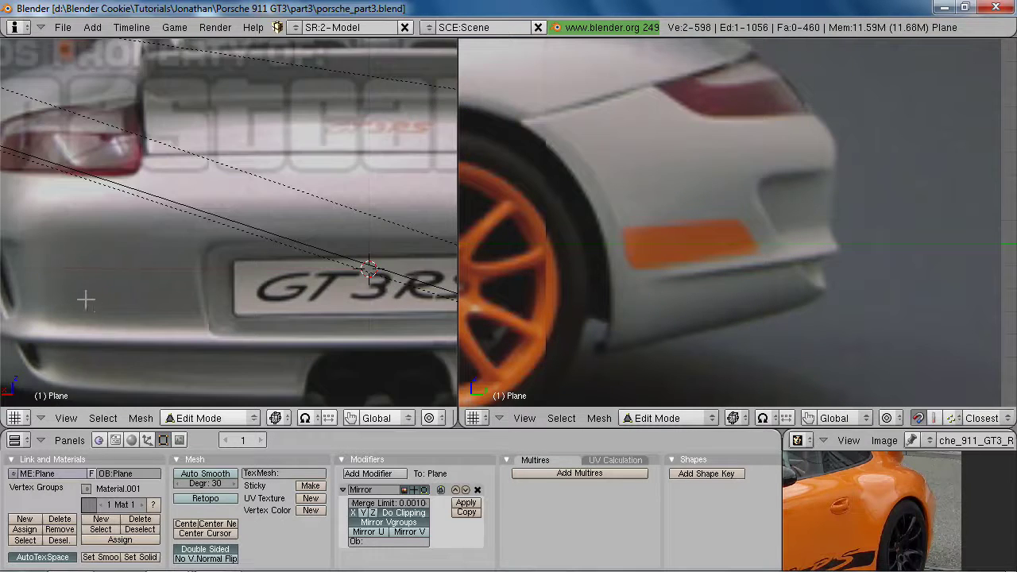
shift+middle_drag(85, 300, 223, 266)
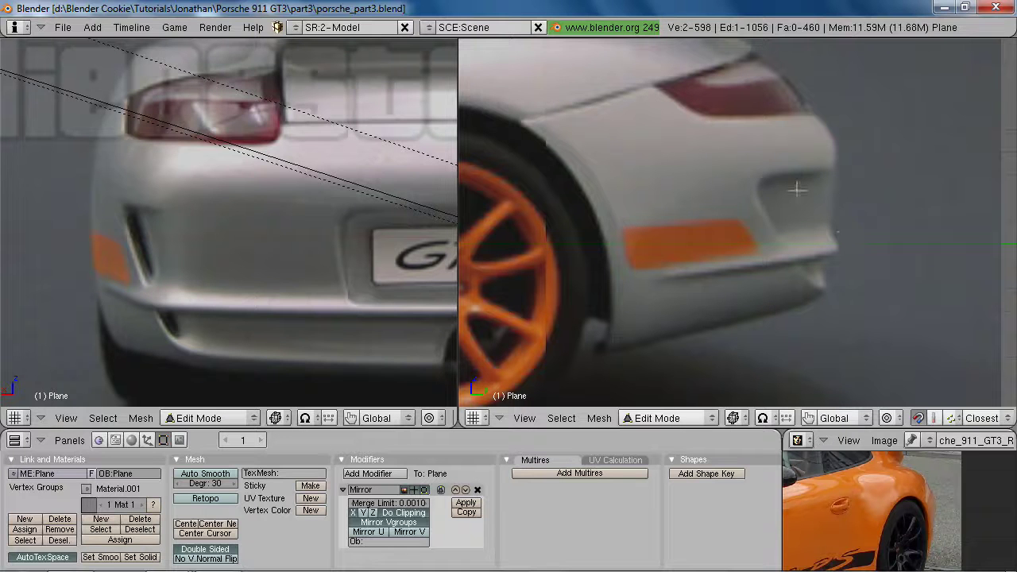
key(1)
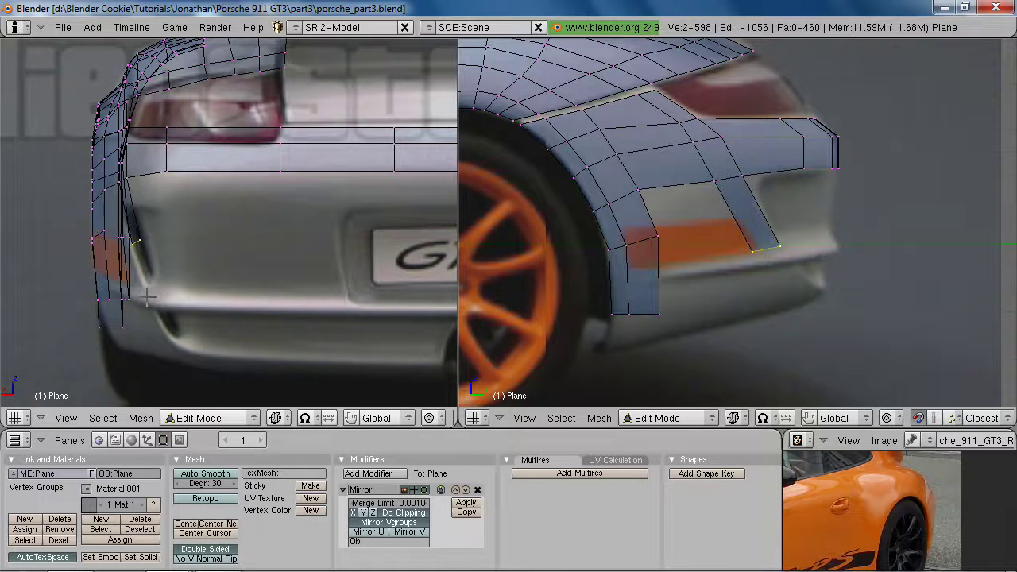
key(g)
key(x)
click(137, 228)
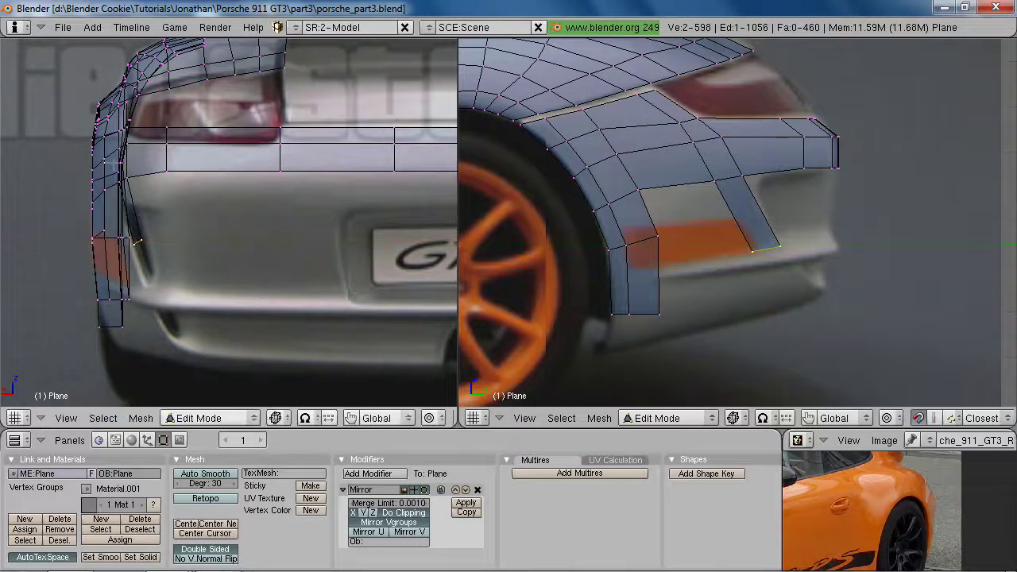
Add an edge loop across the middle of the new strip and adjust it along X to the bumper contour
shift+middle_drag(844, 265, 870, 243)
key(ctrl+r)
click(775, 185)
click(777, 186)
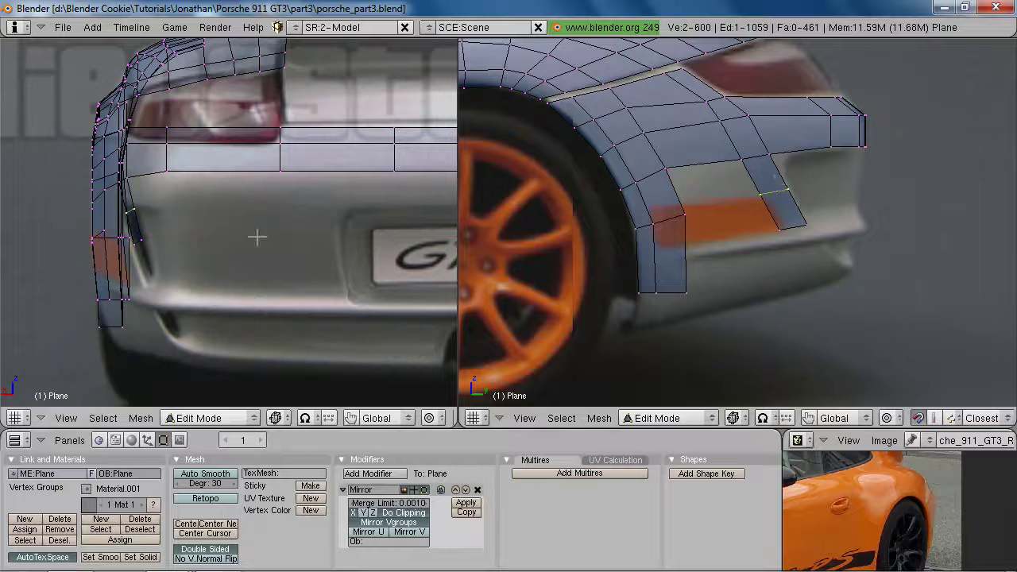
key(g)
key(x)
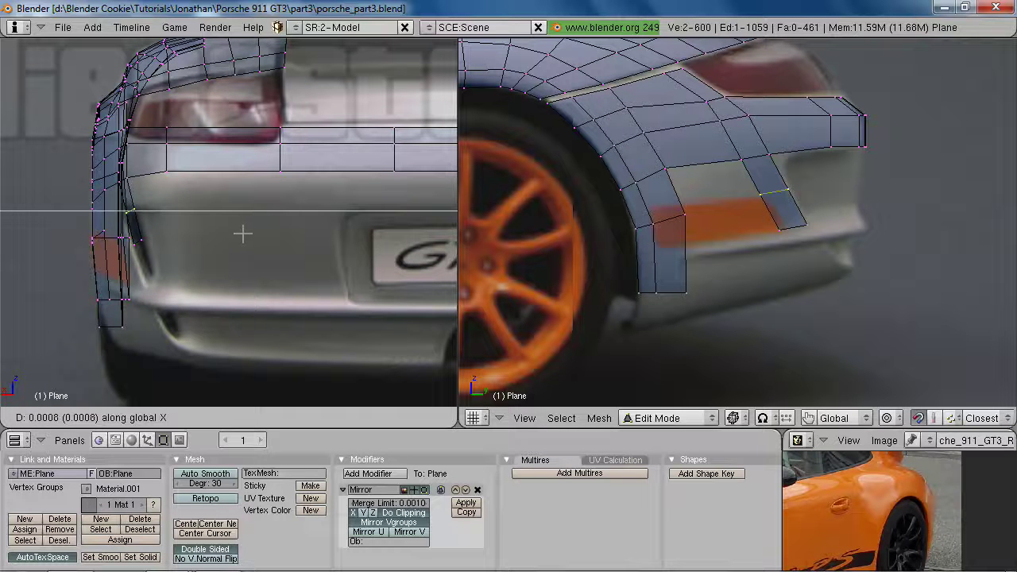
click(242, 233)
key(a)
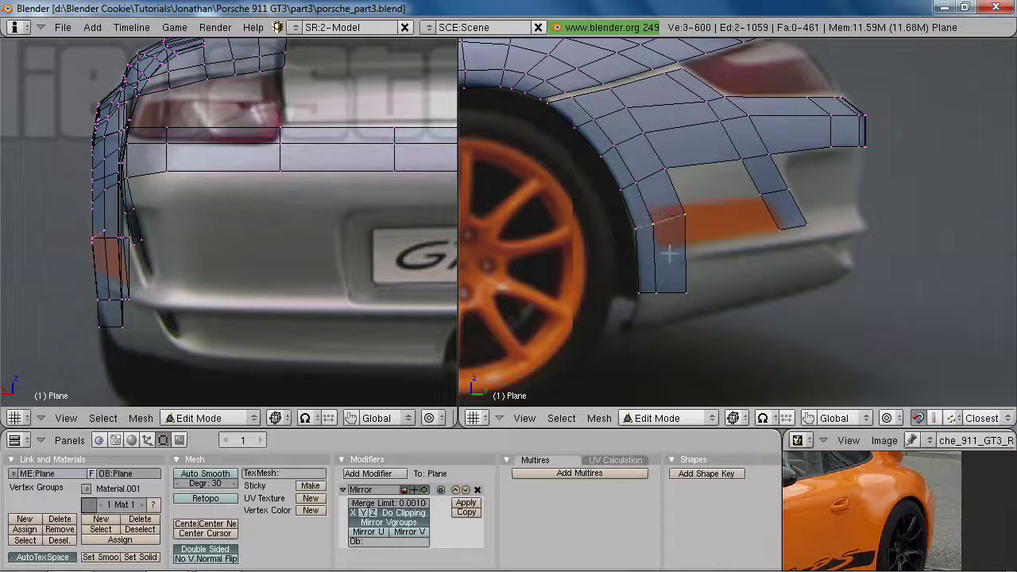
Add an edge loop across the lower wheel arch strip and fill a face from it to the end of the new strip
key(ctrl+r)
click(661, 238)
click(661, 246)
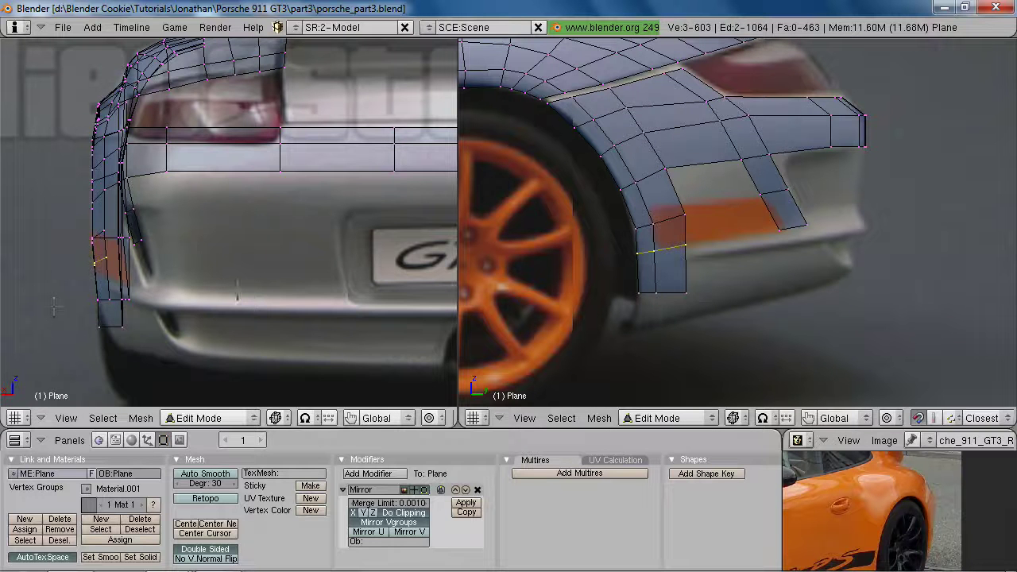
shift+right_click(780, 228)
key(f)
Nudge the wheel arch vertex beside the new face and fill the remaining gap above it with a face
right_click(688, 215)
key(g)
click(685, 213)
alt+right_click(704, 209)
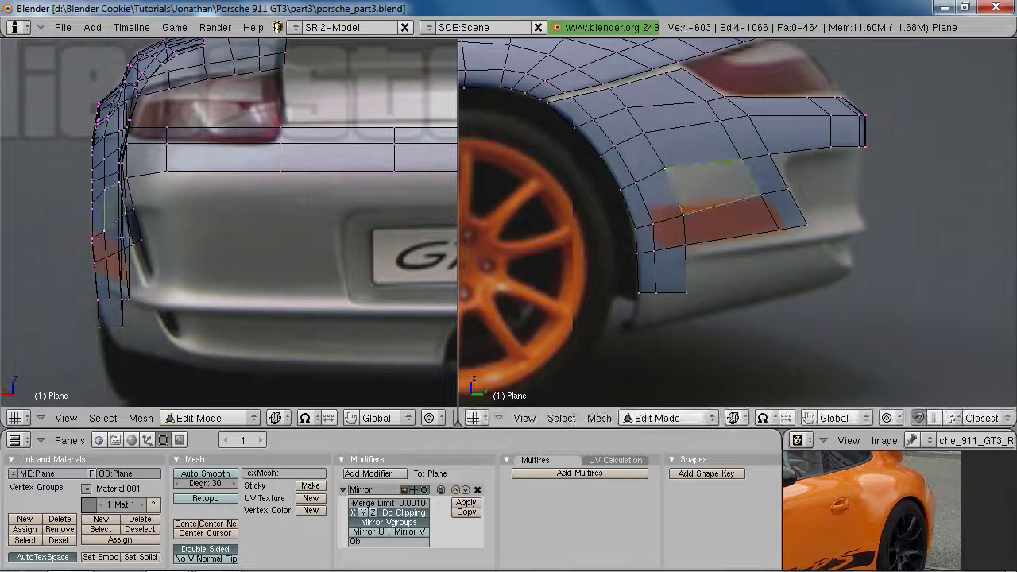
key(f)
key(a)
Move the three-vertex edge run behind the wheel arch along X in rear view to smooth the fender contour
key(z)
key(z)
middle_drag(769, 179, 715, 295)
key(KP_3)
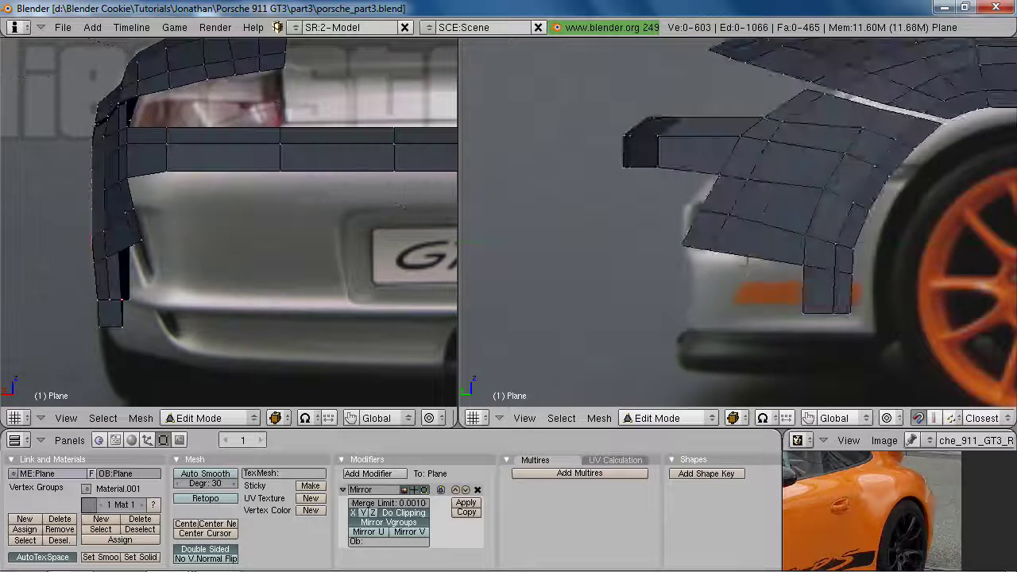
key(z)
key(z)
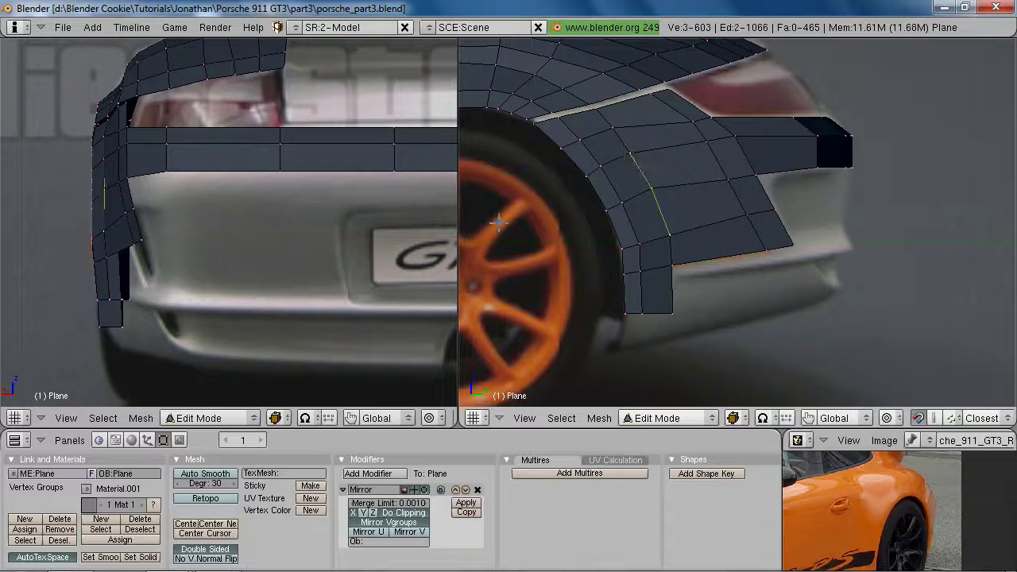
key(z)
key(z)
key(g)
key(x)
click(125, 234)
Adjust the remaining vertices and lower edge behind the wheel arch along X to even out the rear contour
right_click(104, 253)
key(g)
key(x)
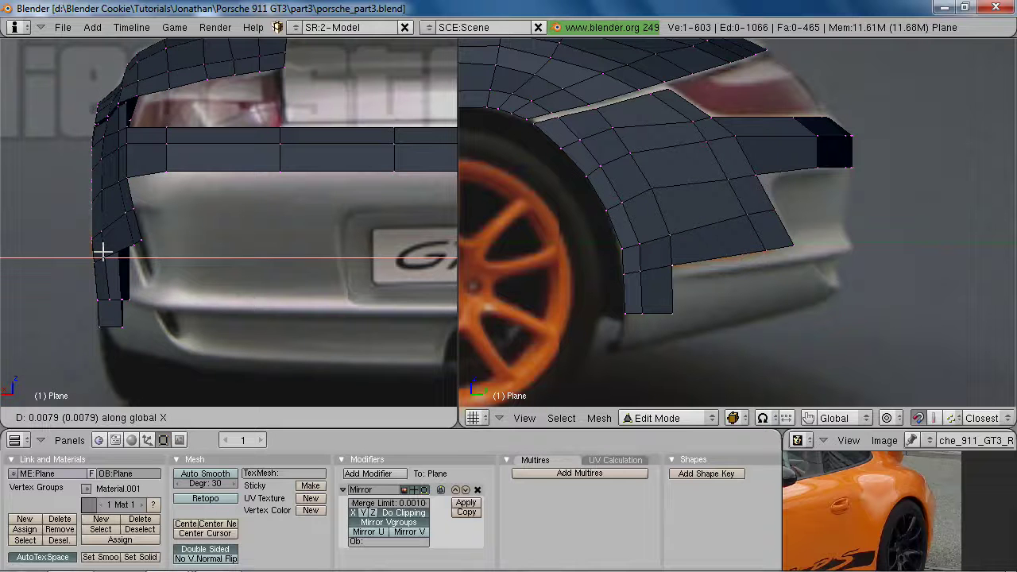
click(102, 253)
shift+right_click(105, 308)
key(g)
key(x)
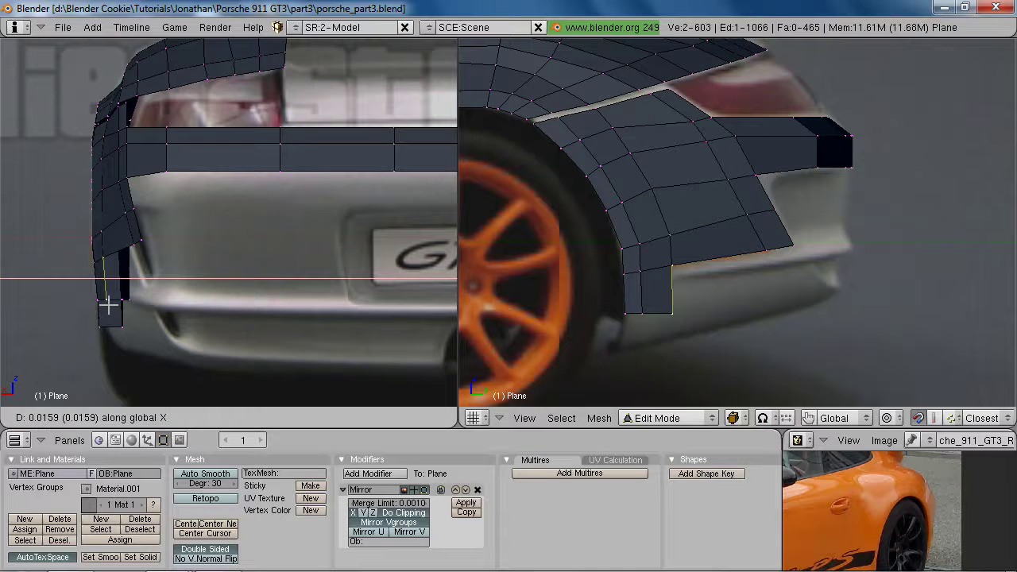
click(108, 305)
right_click(98, 228)
key(g)
key(x)
click(104, 203)
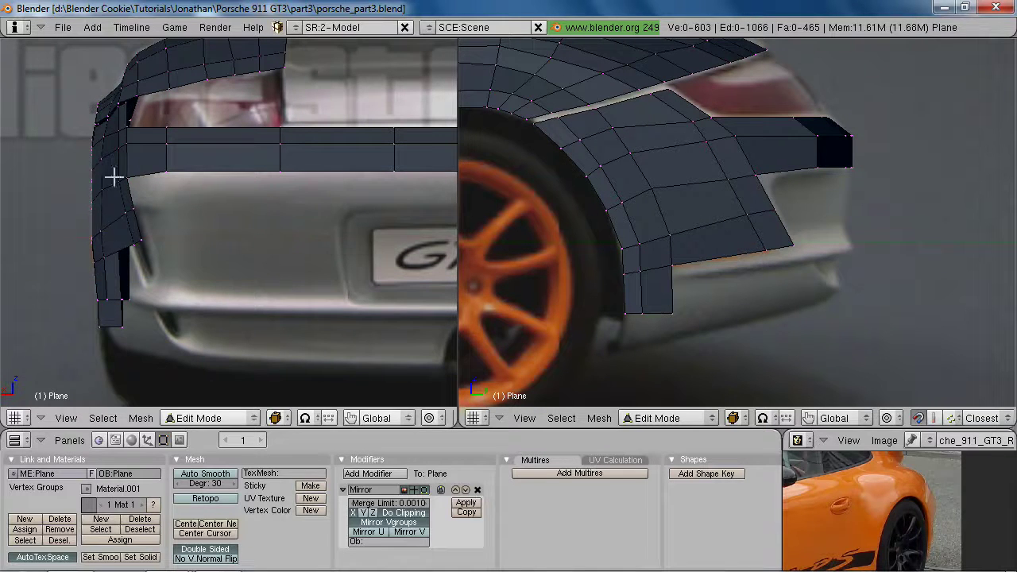
Open the FilePorsche 911 GT3 RS 997 photo from the References folder, examine the rear bumper's shape, and return to Blender
key(z)
mouse_move(792, 248)
shift+middle_down()
mouse_move(775, 228)
mouse_move(755, 232)
shift+middle_up()
scroll(796, 297, down, 2)
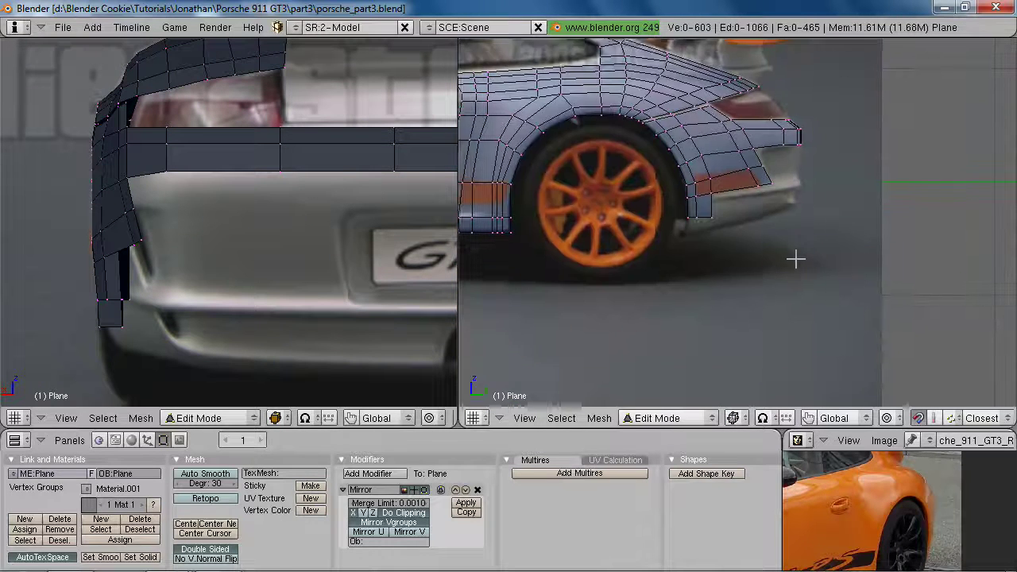
key(ctrl+Up)
key(alt+Tab)
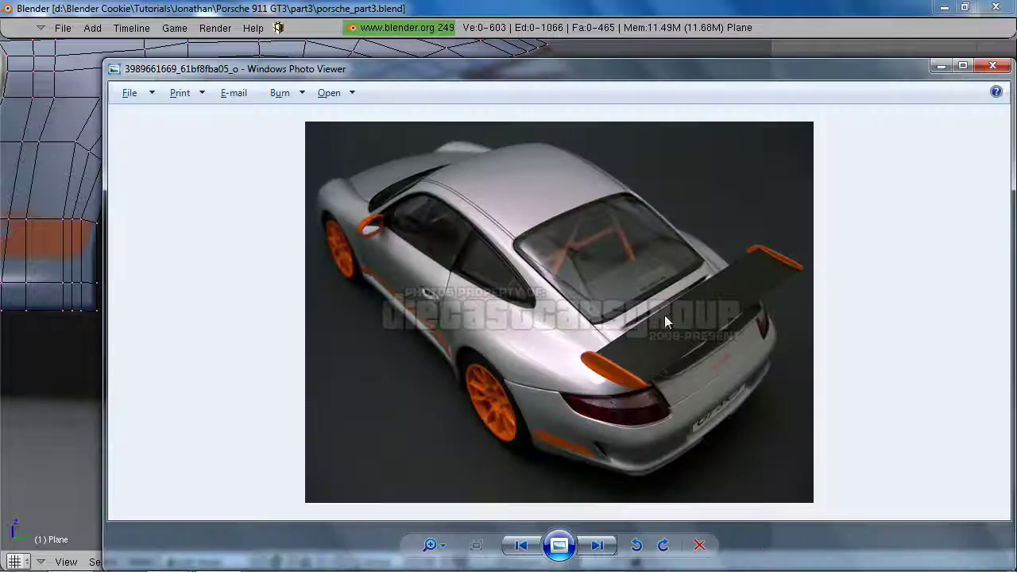
click(995, 68)
key(alt+Tab)
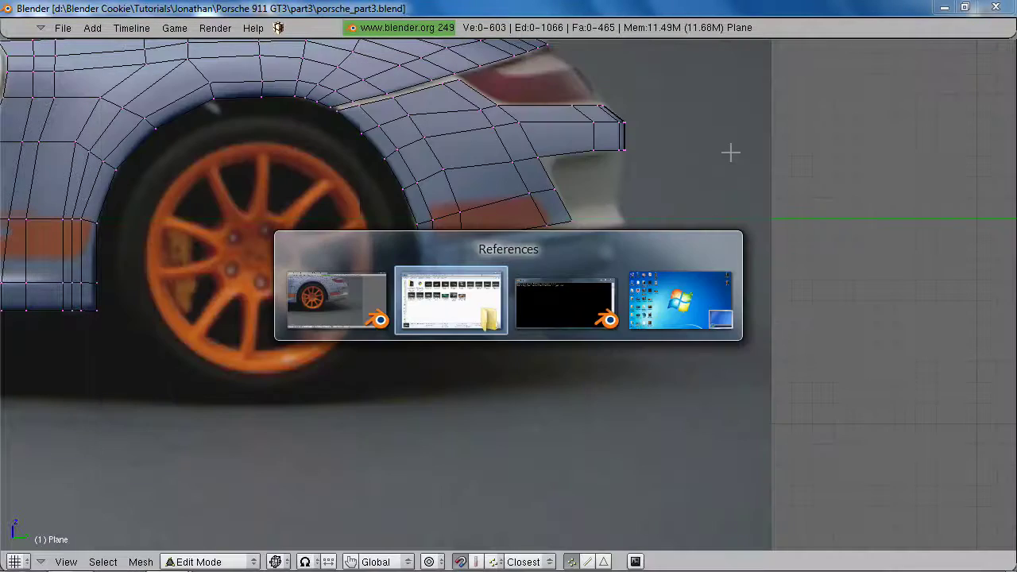
double_click(461, 274)
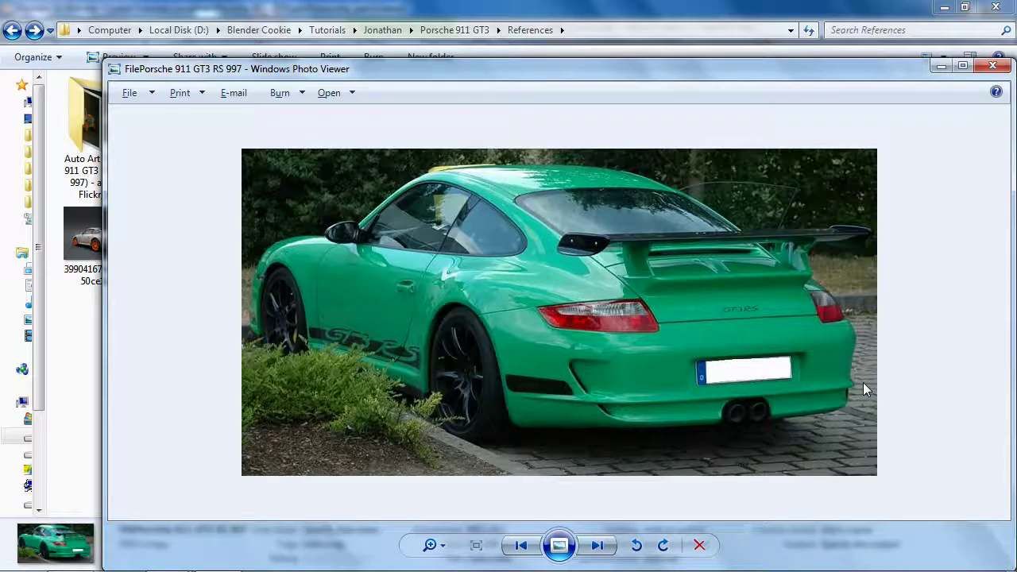
key(alt+Tab)
key(alt+Tab)
key(alt+Tab)
key(alt+Tab)
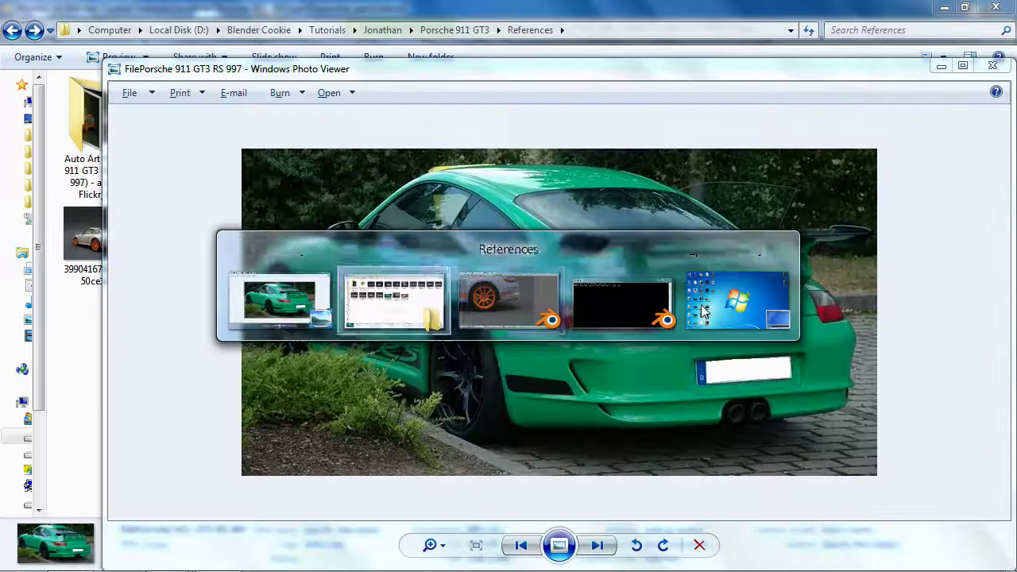
key(alt+Tab)
Extrude the bottom edge of the rear bumper strip downward three times in side view, rotating it to follow the bumper crease
scroll(504, 229, up, 2)
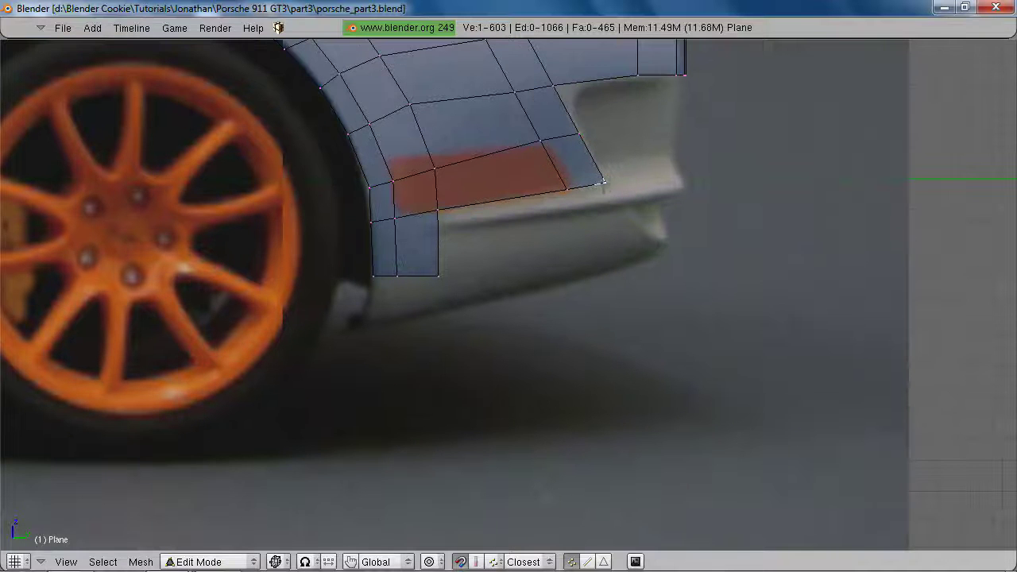
key(e)
click(588, 204)
click(609, 211)
key(e)
click(608, 211)
key(r)
click(607, 230)
key(g)
click(609, 226)
key(e)
click(609, 226)
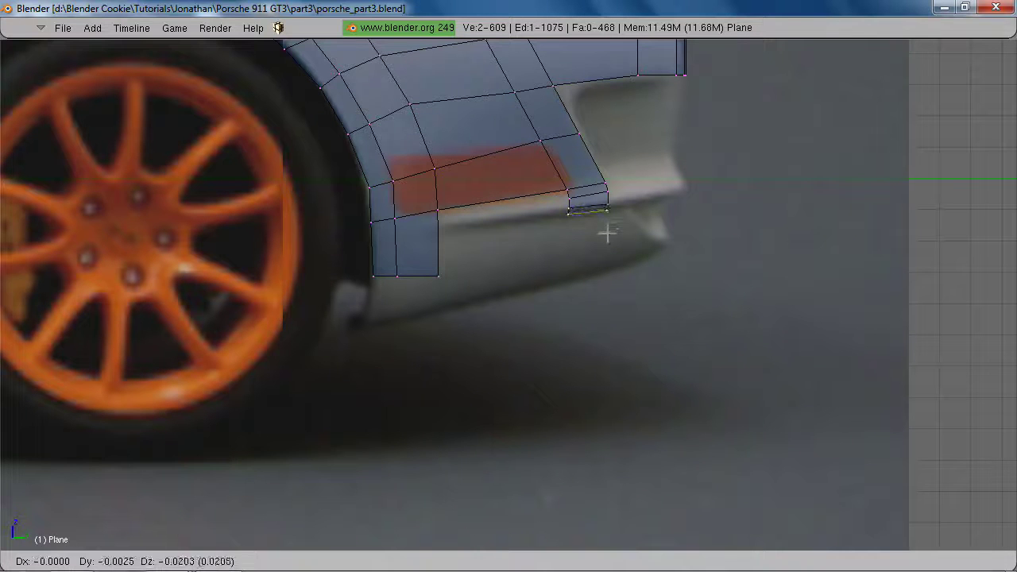
click(608, 235)
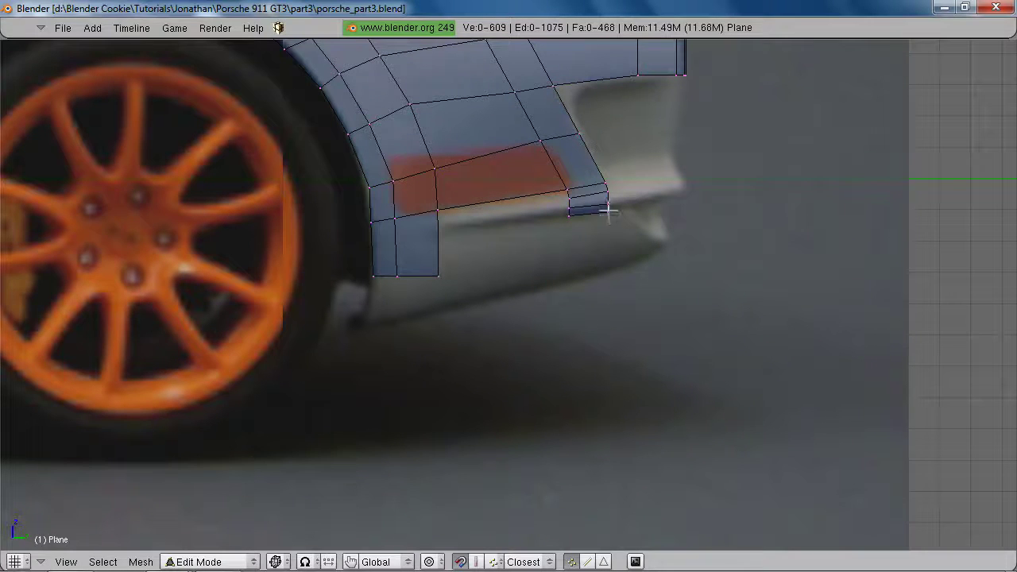
Select the middle face of the three short extrusions and move it outward along X to shape the crease lip
shift+right_click(569, 215)
key(shift+space)
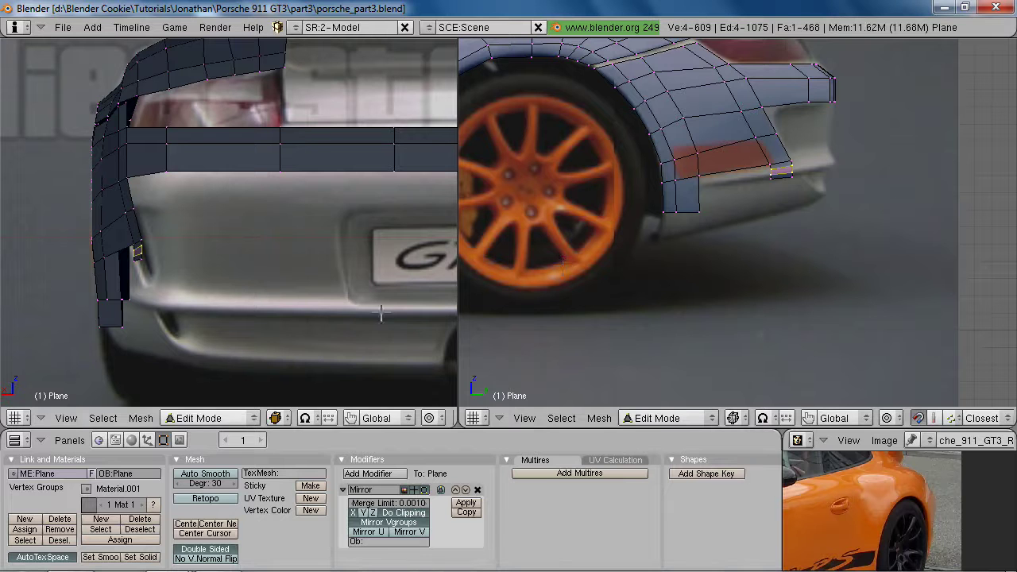
key(g)
key(x)
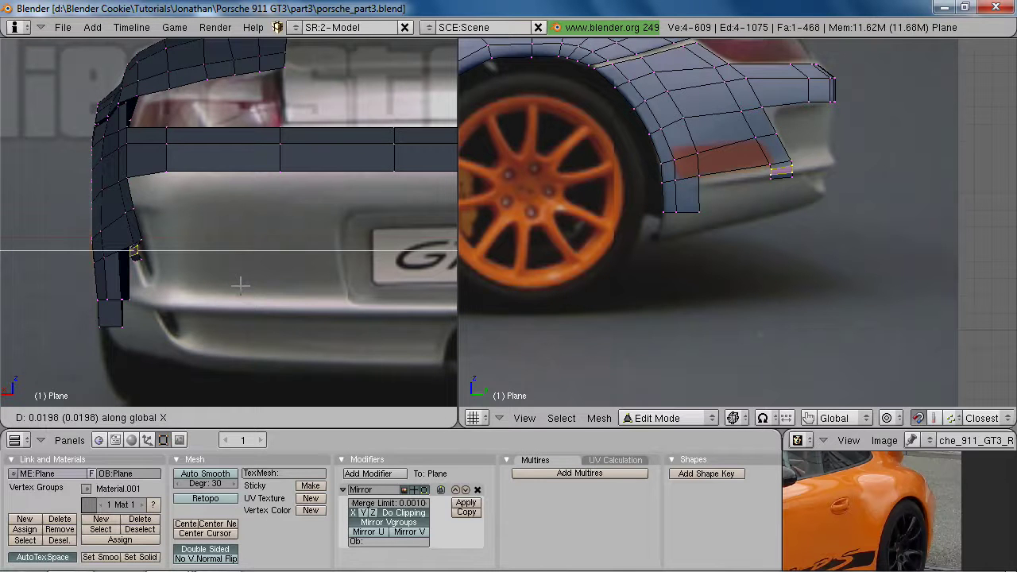
click(241, 284)
Select the four vertices on the lip's rear edge and extrude them rearward along the bumper crease
key(a)
key(b)
drag(783, 148, 808, 197)
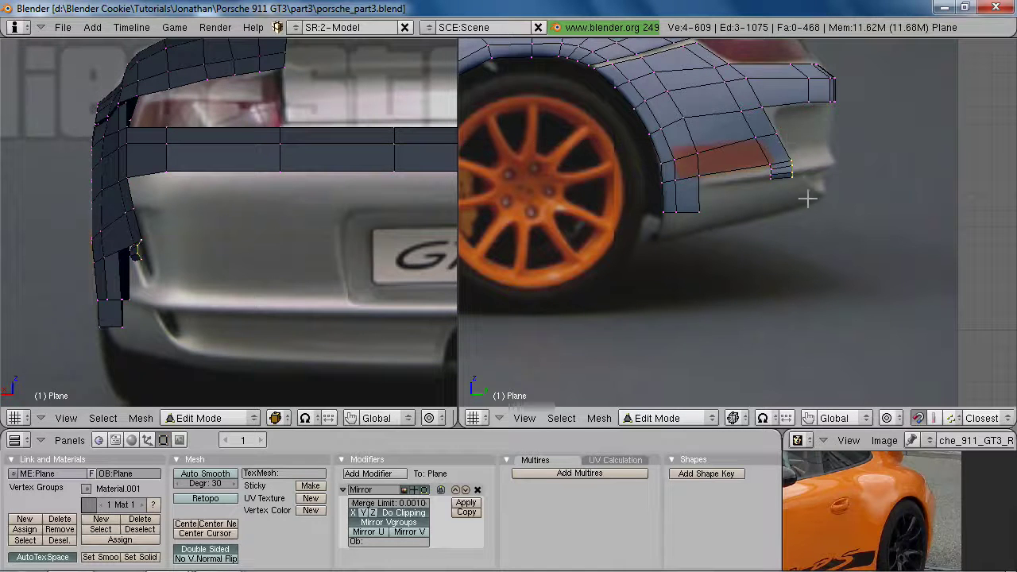
key(e)
click(809, 197)
click(833, 195)
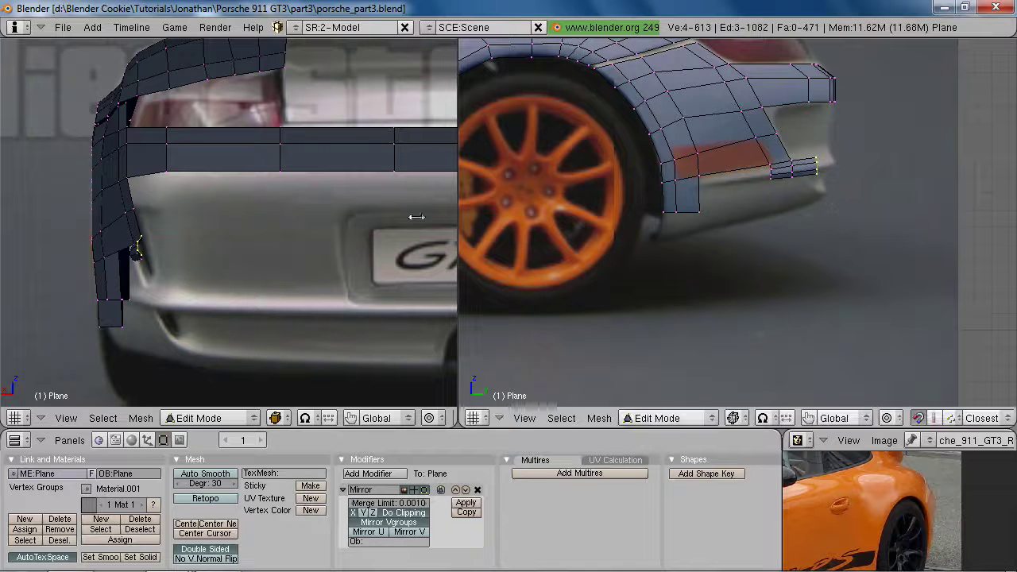
Move the lip's extruded end inward along X and rotate it around Z to turn around the bumper corner
key(g)
key(x)
key(r)
key(z)
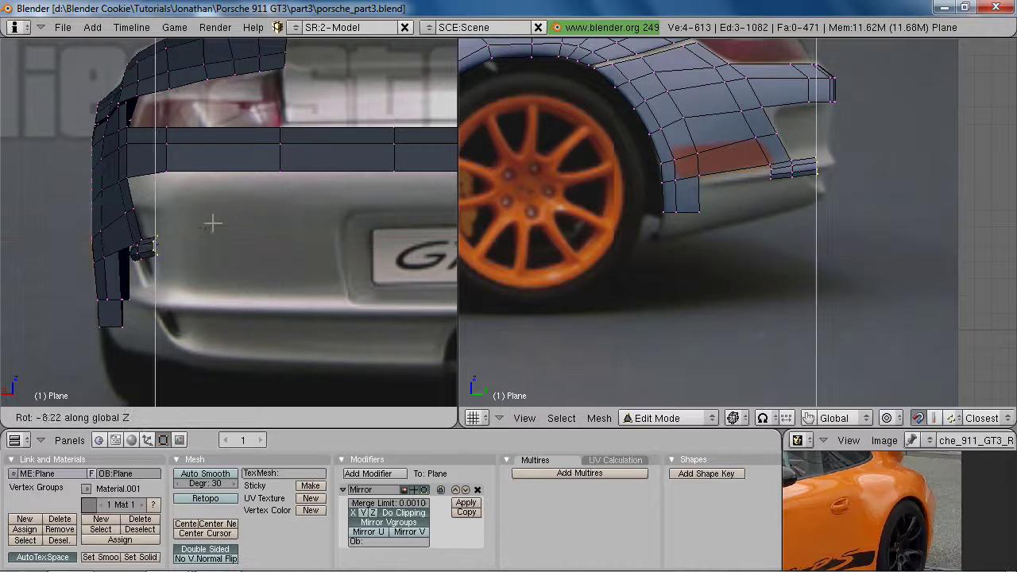
click(208, 295)
Extrude the lip's end along X toward the licence plate and move it rearward to the bumper's outline in side view
key(e)
click(236, 275)
key(x)
click(338, 280)
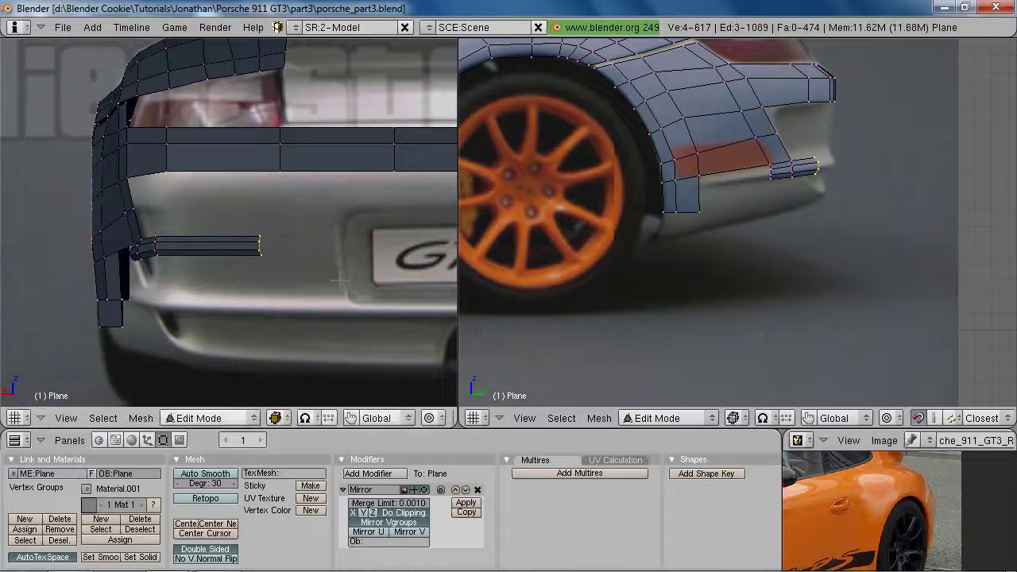
key(g)
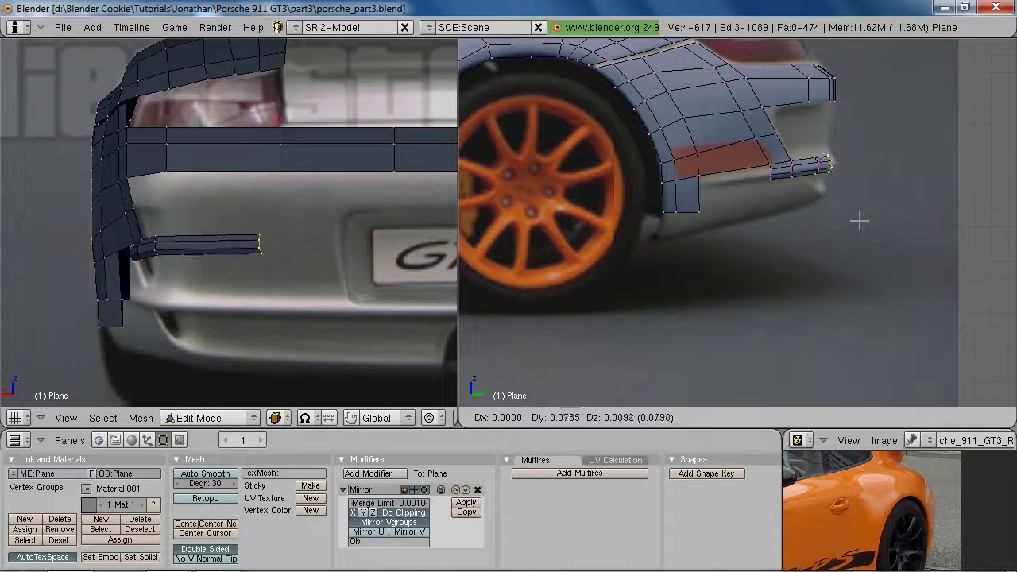
click(860, 221)
Extrude the lip's end along X to the car's centreline so it joins the mirrored half
shift+middle_drag(291, 263, 239, 262)
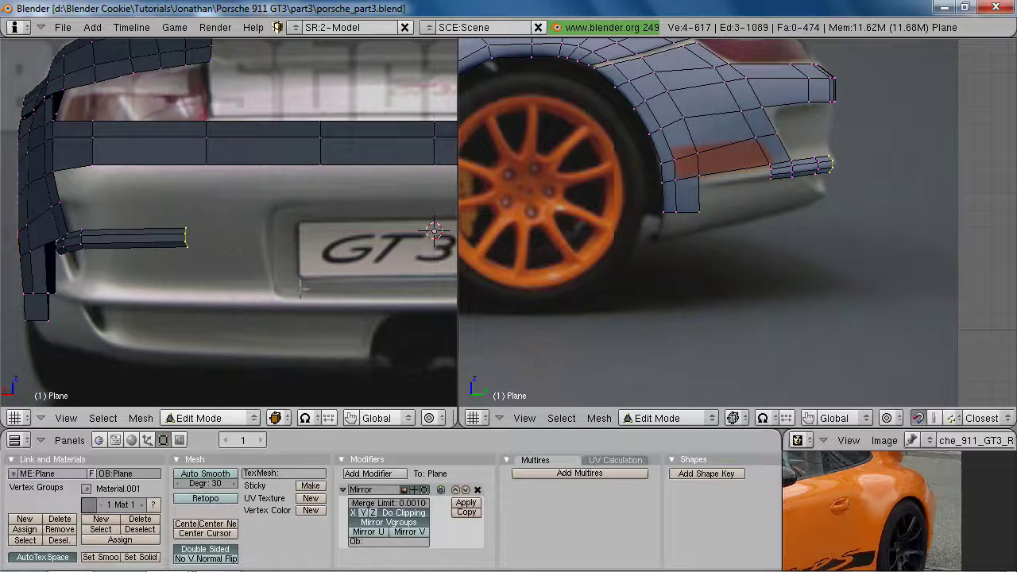
key(s)
key(x)
key(Escape)
scroll(302, 290, down, 5)
key(e)
click(202, 262)
key(x)
click(383, 257)
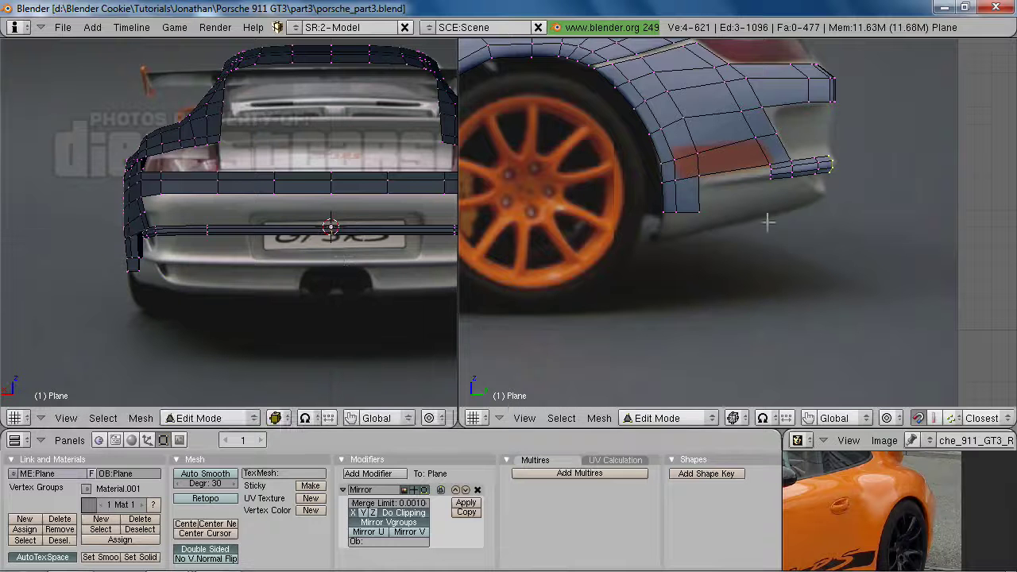
Move the lip's centreline edge slightly rearward along Y to curve the bumper
key(g)
key(y)
click(920, 204)
key(KP_7)
shift+middle_drag(315, 136, 327, 263)
scroll(327, 263, up, 2)
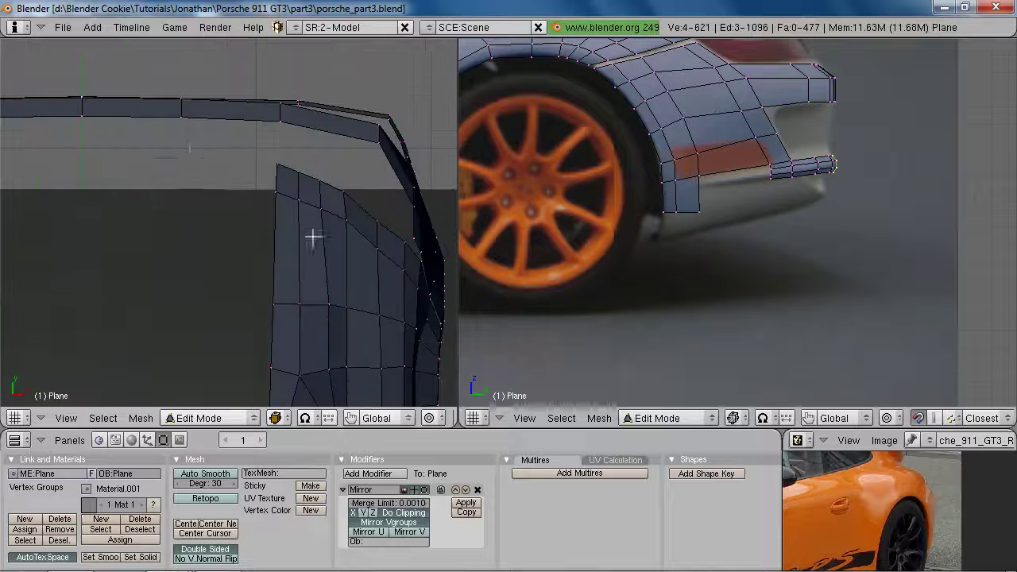
Move the lip's edge loop nearest the bumper corner inward along X to line up with the upper bumper strip's edge
key(KP_5)
key(g)
key(x)
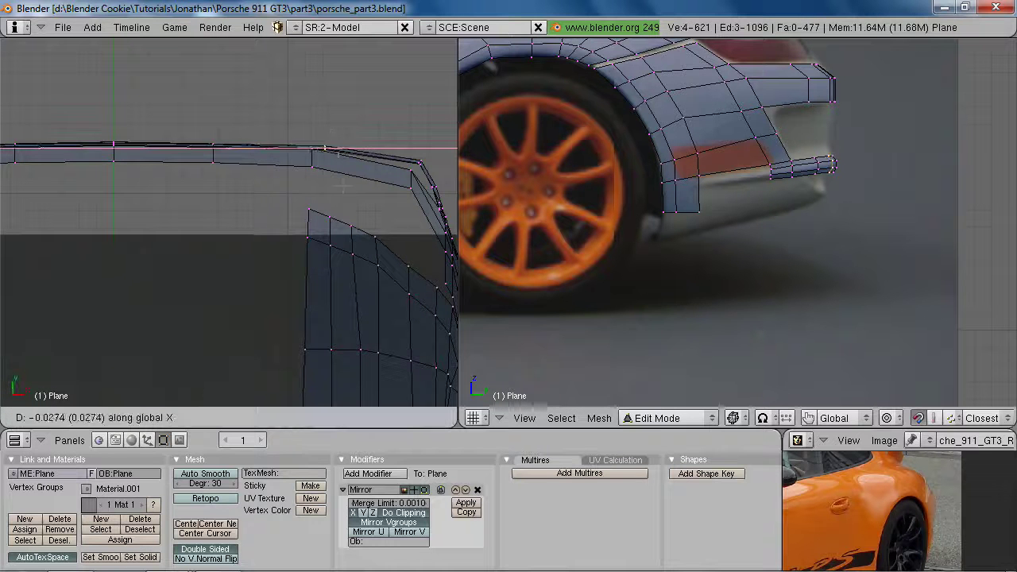
click(336, 186)
Cut a new edge loop through the lip between the centreline and the adjusted loop, aligned with the upper strip's edge
key(ctrl+r)
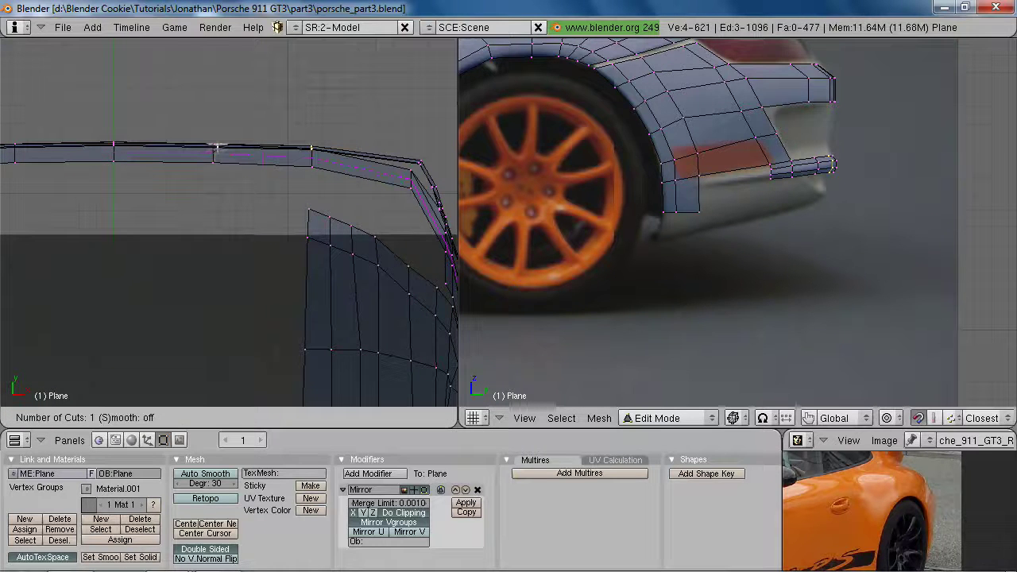
click(219, 146)
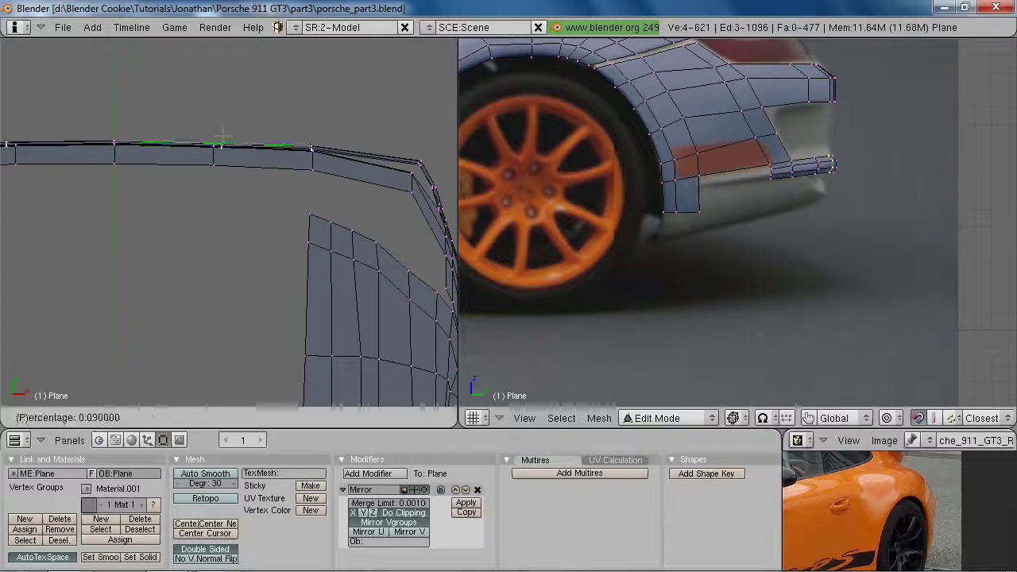
click(217, 135)
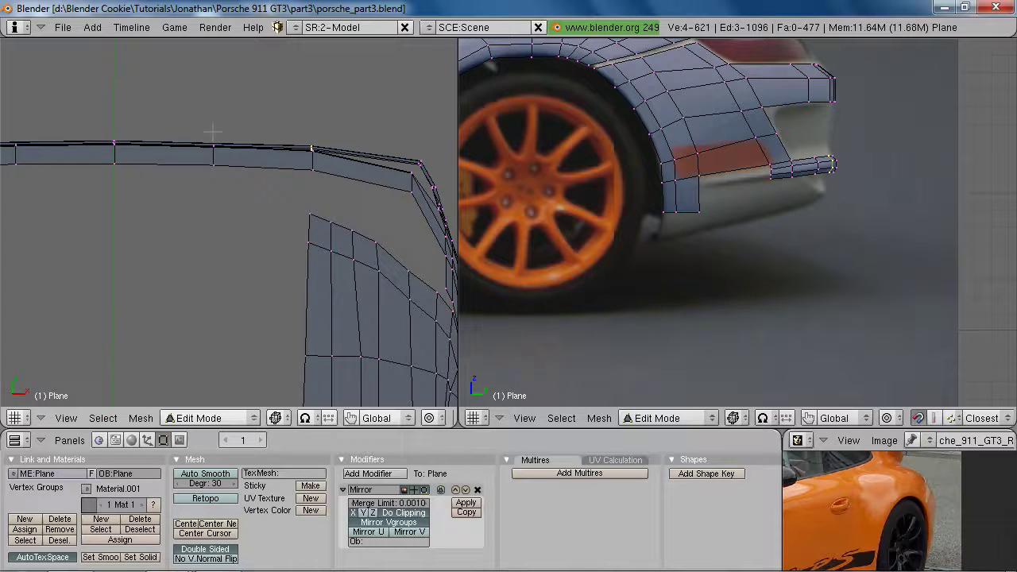
key(ctrl+r)
click(212, 131)
click(212, 132)
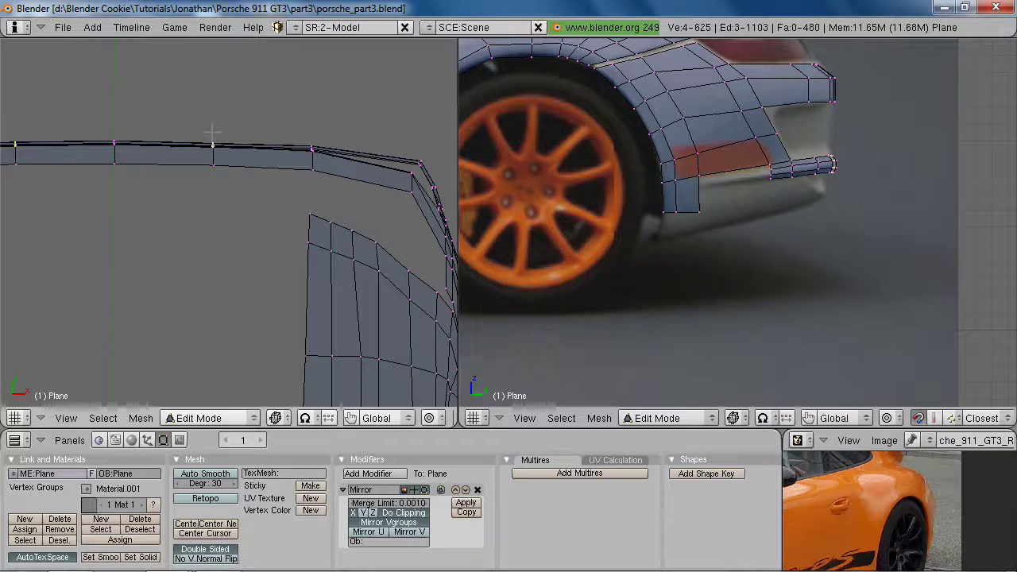
Move the lip's new edge loop slightly rearward along Y to follow the bumper's curve
key(KP_7)
key(g)
key(y)
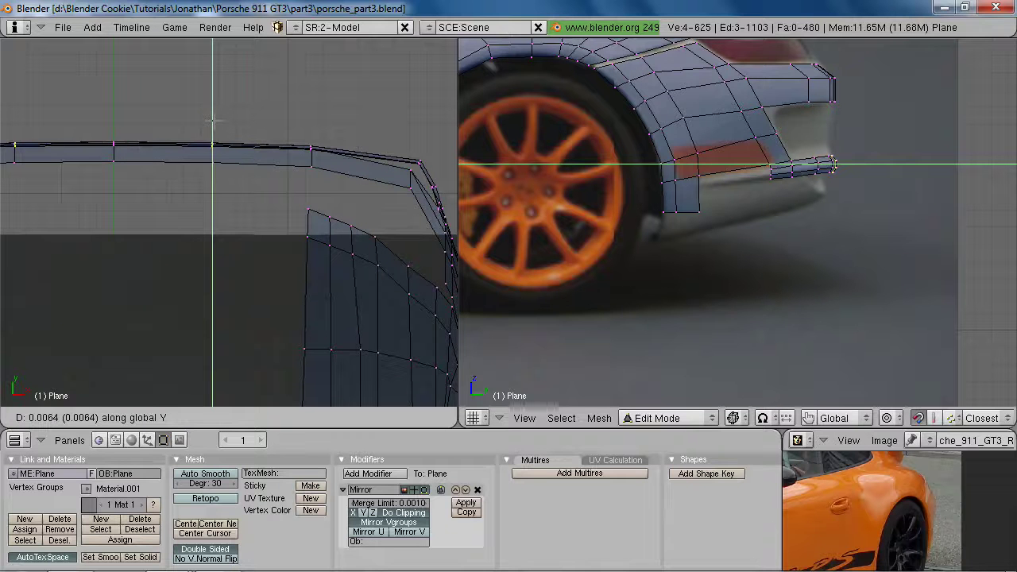
click(216, 124)
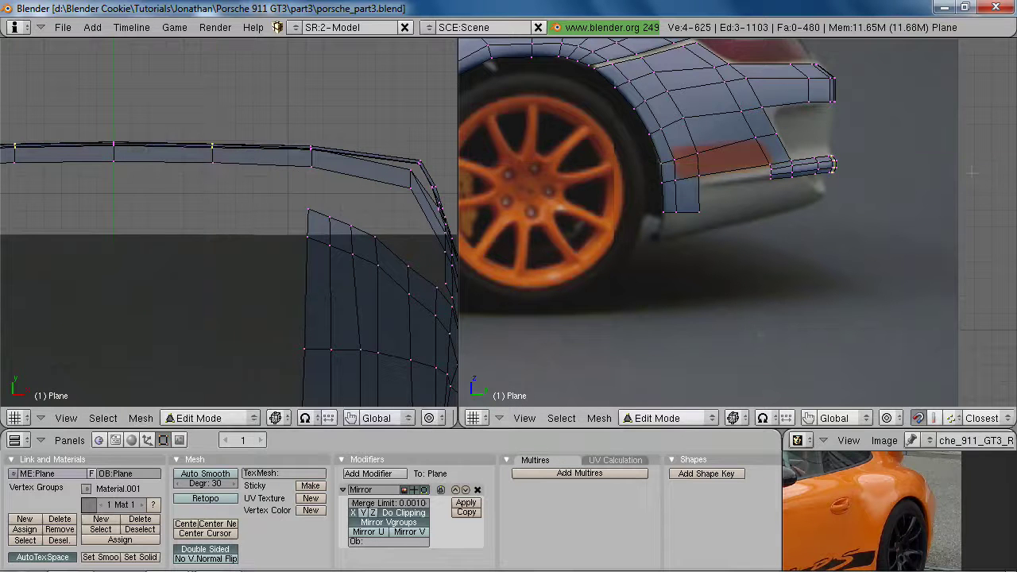
Add the lip's rearmost edge loop to the selection and shift the selected loops slightly along Y
alt+shift+right_click(835, 156)
key(g)
key(y)
click(120, 171)
Move the lip's corner edge loop inward along X, followed by a free adjustment to match the upper strip's corner
shift+middle_drag(328, 195, 234, 198)
key(a)
key(b)
drag(319, 155, 352, 197)
key(g)
key(x)
click(327, 167)
key(g)
click(327, 174)
Reposition the lip's next edge loop around the corner to smooth its transition toward the fender
key(a)
key(b)
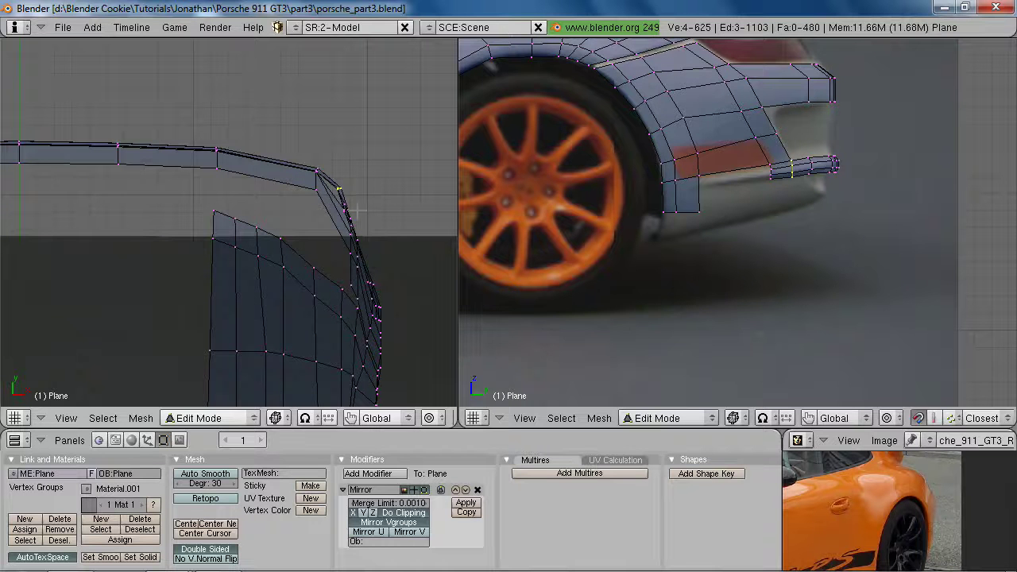
key(g)
click(359, 211)
scroll(813, 215, up, 4)
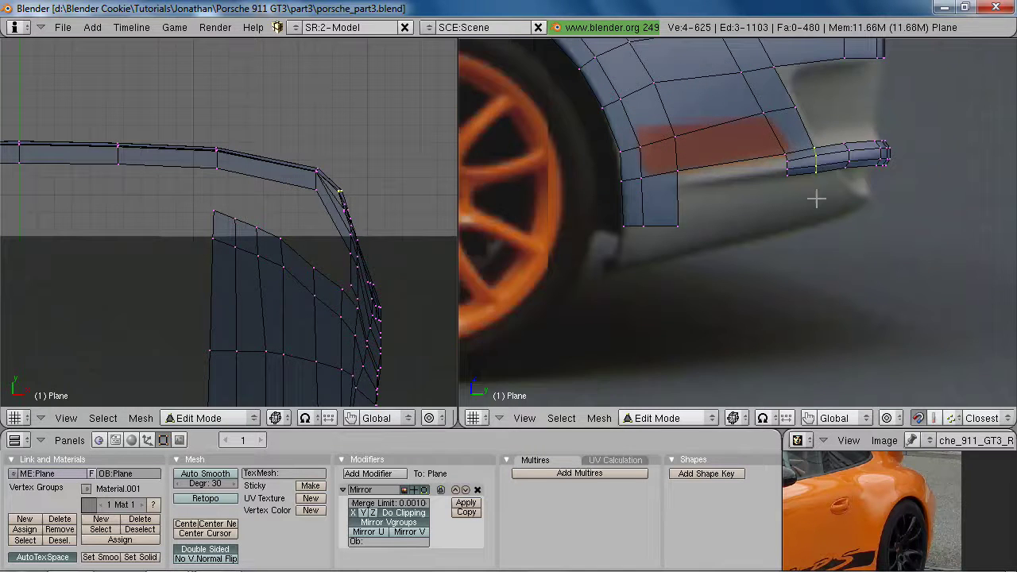
Cut a vertical edge loop into the lip just outside the licence plate in the rear view
scroll(291, 291, down, 3)
key(KP_1)
key(z)
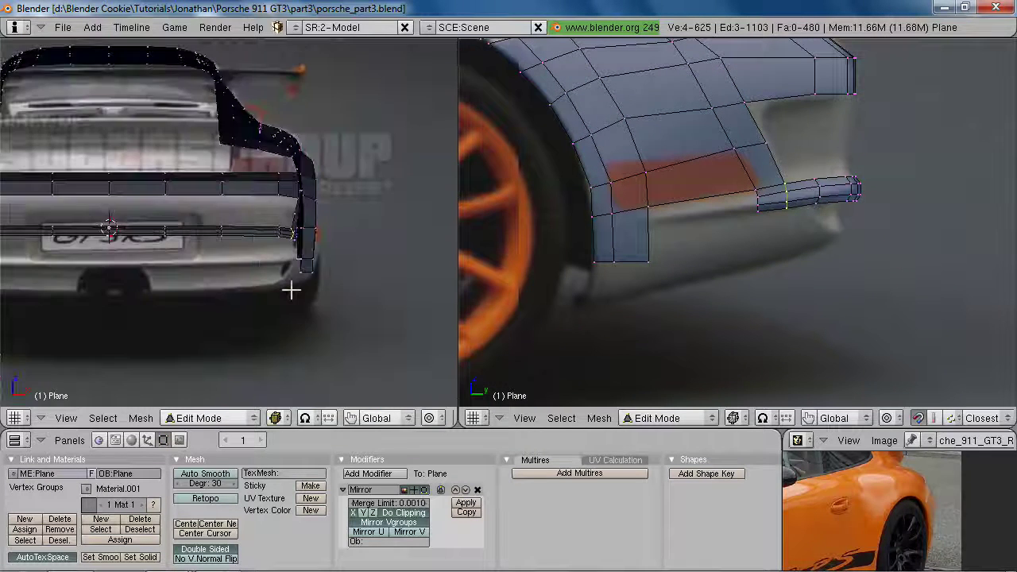
key(ctrl+KP_1)
scroll(294, 291, up, 3)
key(a)
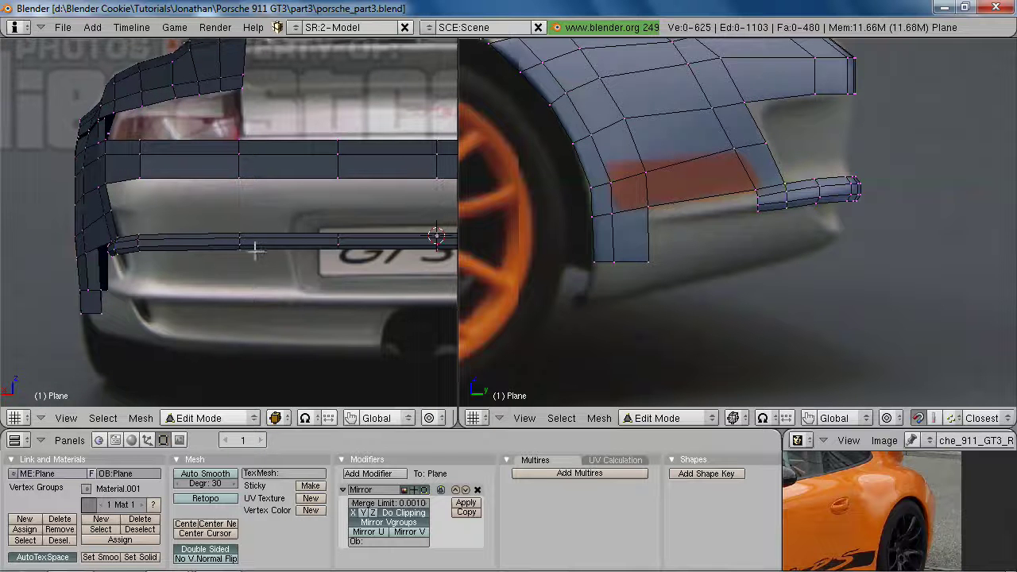
shift+middle_drag(241, 263, 194, 273)
key(ctrl+r)
click(242, 253)
scroll(248, 289, down, 1)
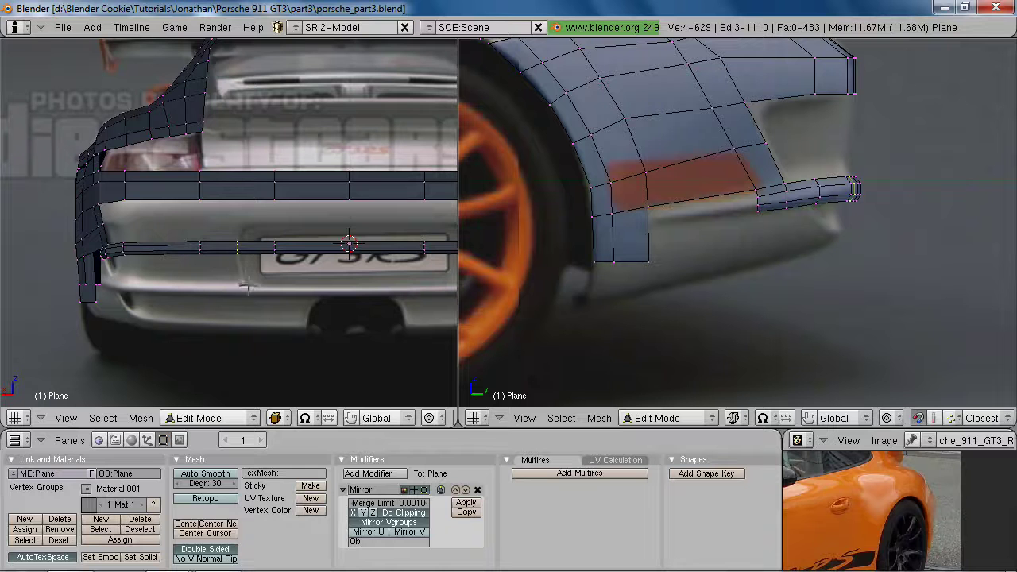
Cut a matching vertical edge loop into the upper bumper strip, directly above the lip's new loop
key(ctrl+r)
click(238, 194)
scroll(181, 255, up, 1)
Fill two faces between the upper bumper strip and the lip, from beside the licence plate to the bumper corner
key(a)
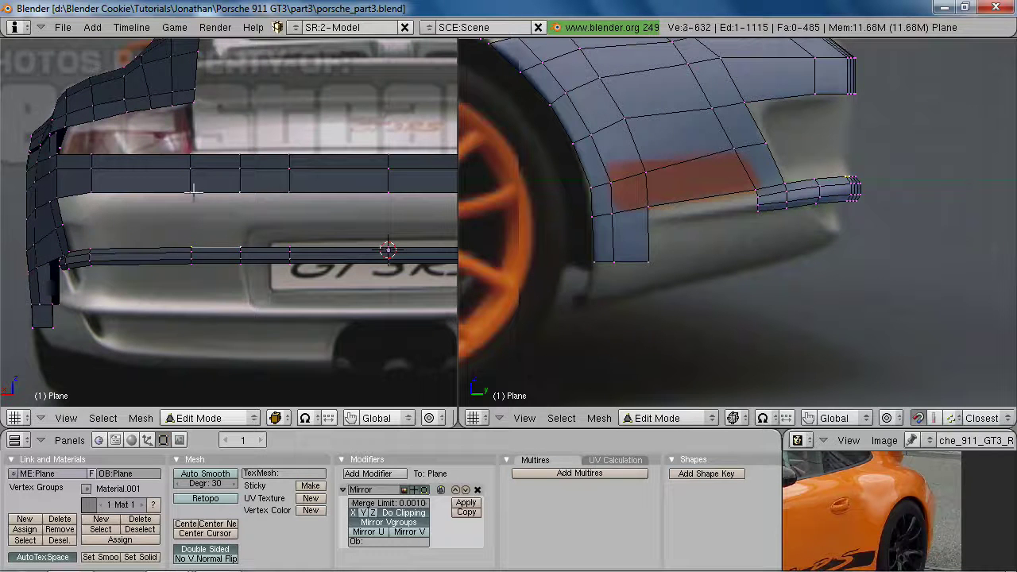
key(f)
shift+right_click(92, 248)
shift+right_click(92, 193)
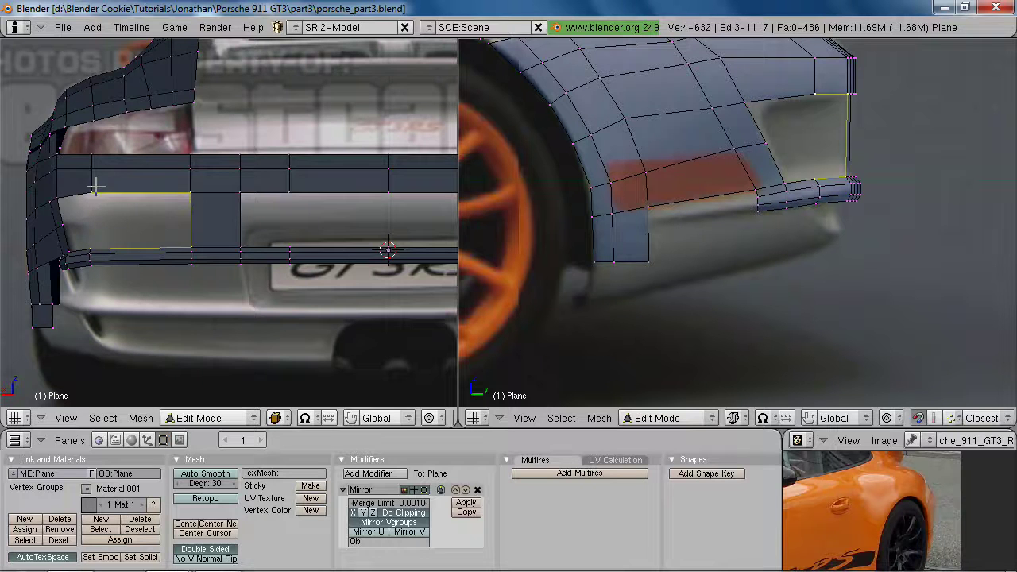
key(f)
Cut a horizontal edge loop through the two new bumper faces and adjust its outermost vertex
key(ctrl+r)
click(228, 220)
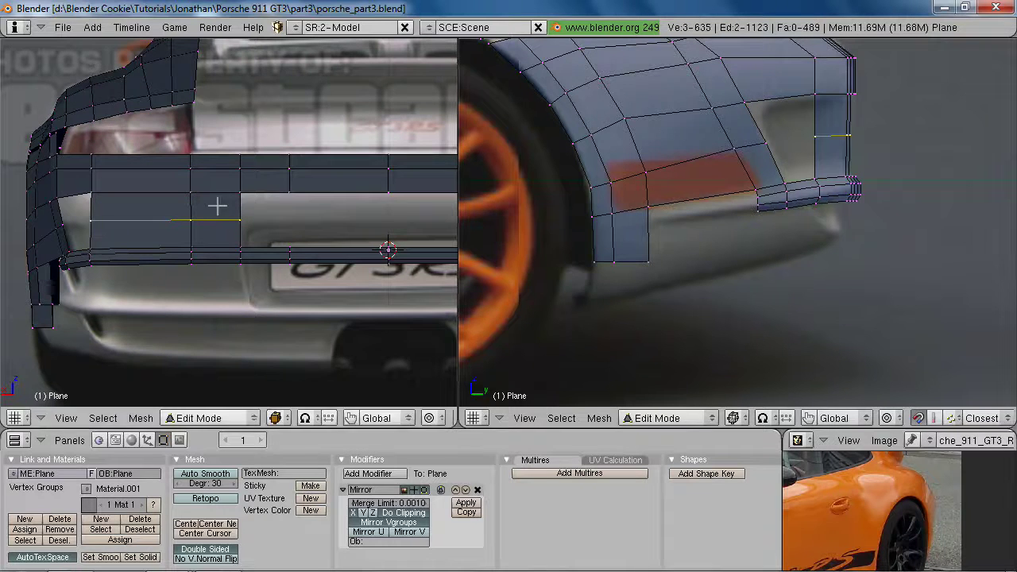
key(z)
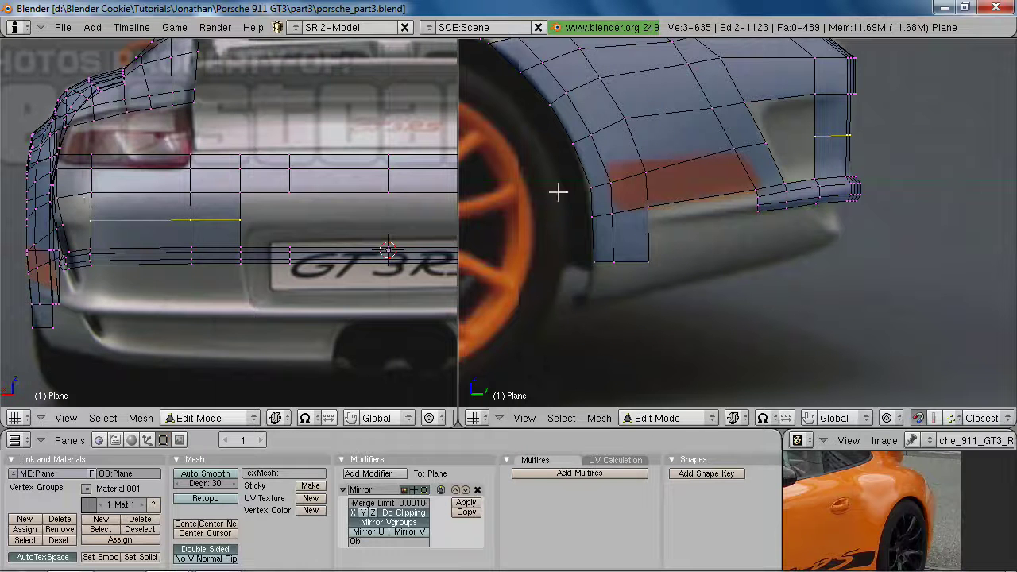
shift+middle_drag(788, 159, 780, 189)
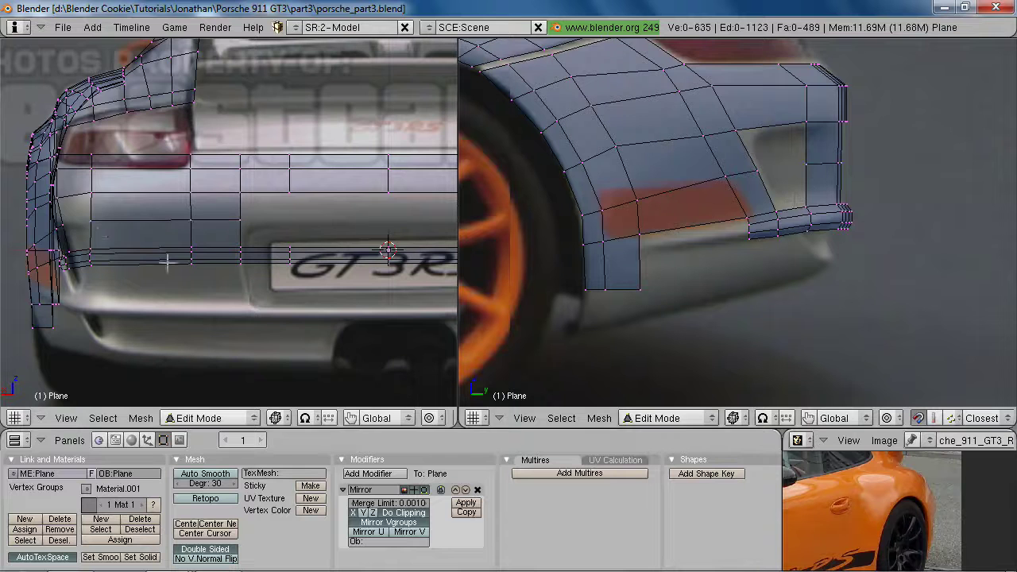
right_click(91, 220)
key(g)
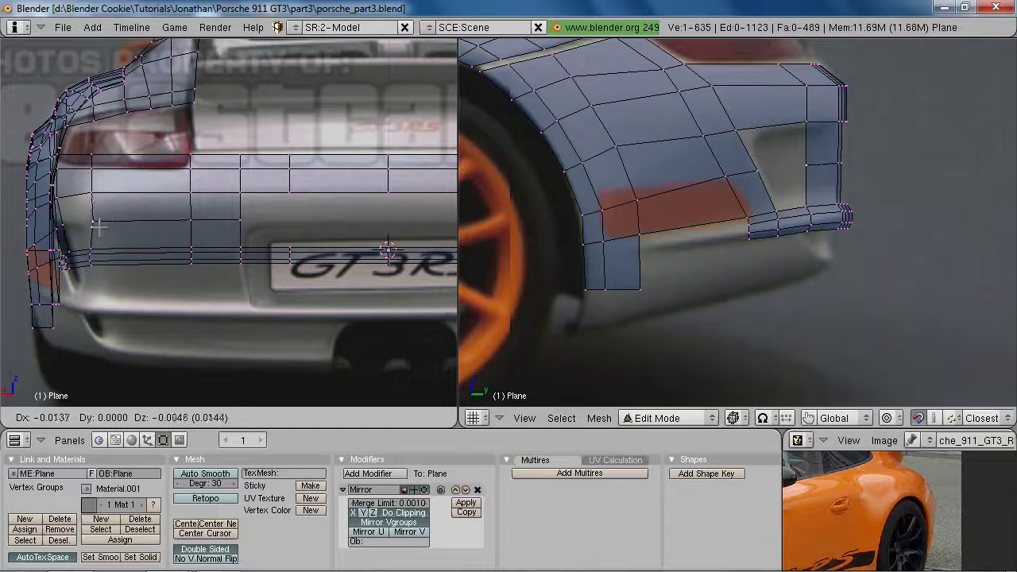
click(101, 231)
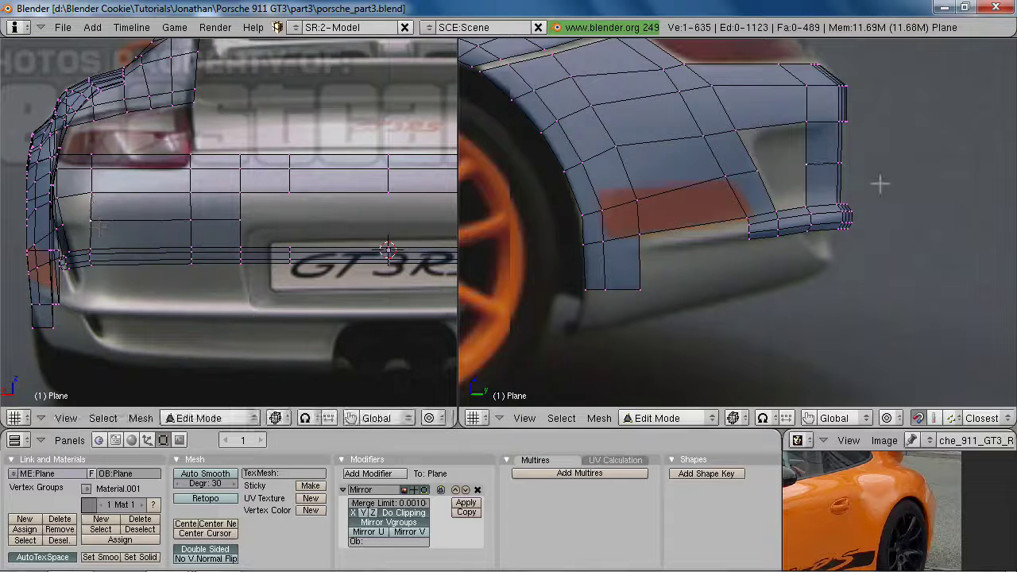
Extrude the edge loop around the side vent opening, scale it inward and reposition it within the opening
alt+right_click(747, 157)
key(e)
click(856, 277)
key(s)
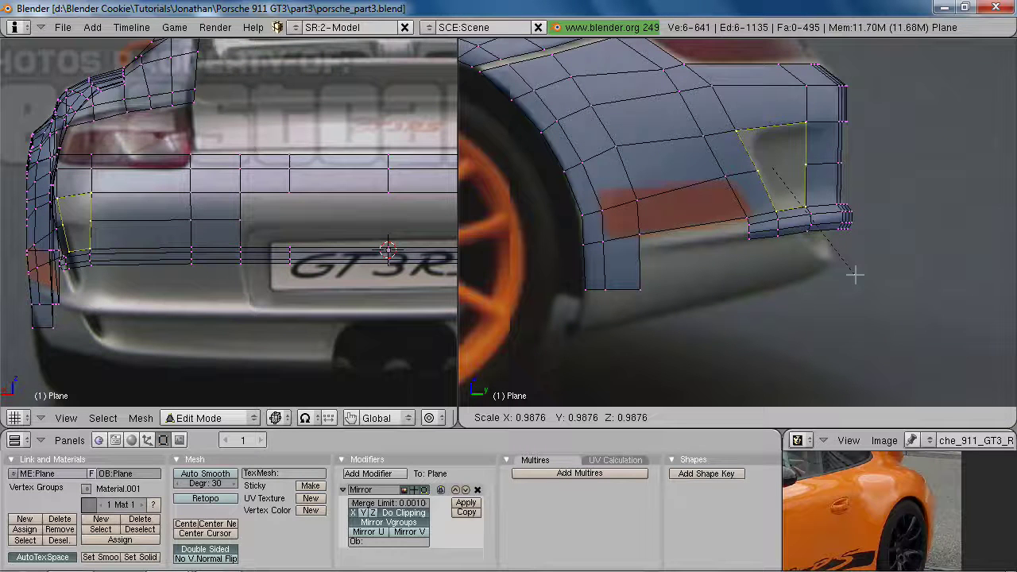
click(848, 246)
key(g)
click(846, 245)
Narrow the vent opening's inner edge loop along X in the rear view
key(z)
shift+middle_drag(120, 281, 249, 280)
scroll(249, 279, up, 3)
key(s)
key(x)
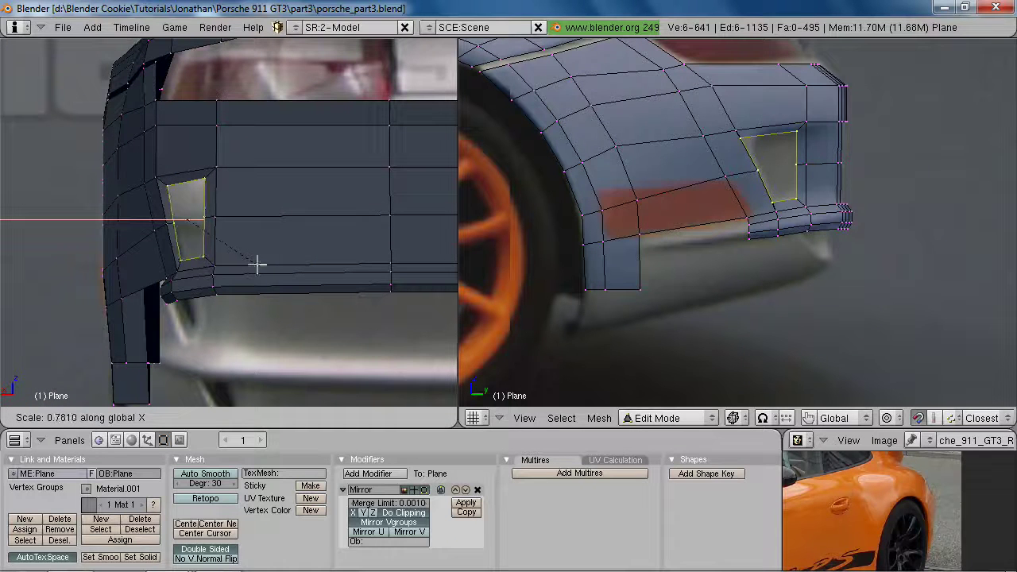
click(256, 262)
middle_drag(256, 262, 269, 243)
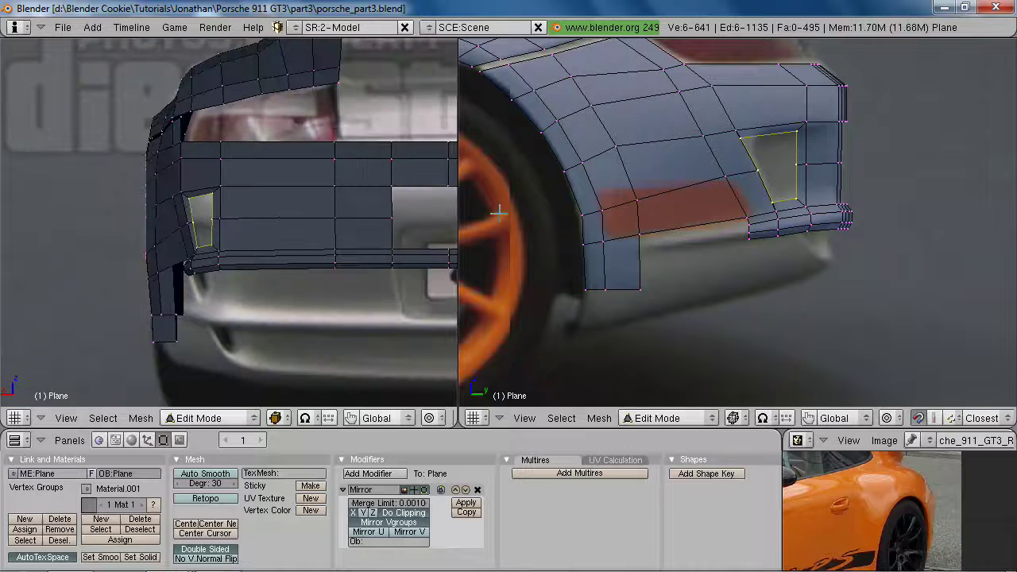
Examine the vent's shape in the rear and side reference photos and compare it with the modelled opening
key(3)
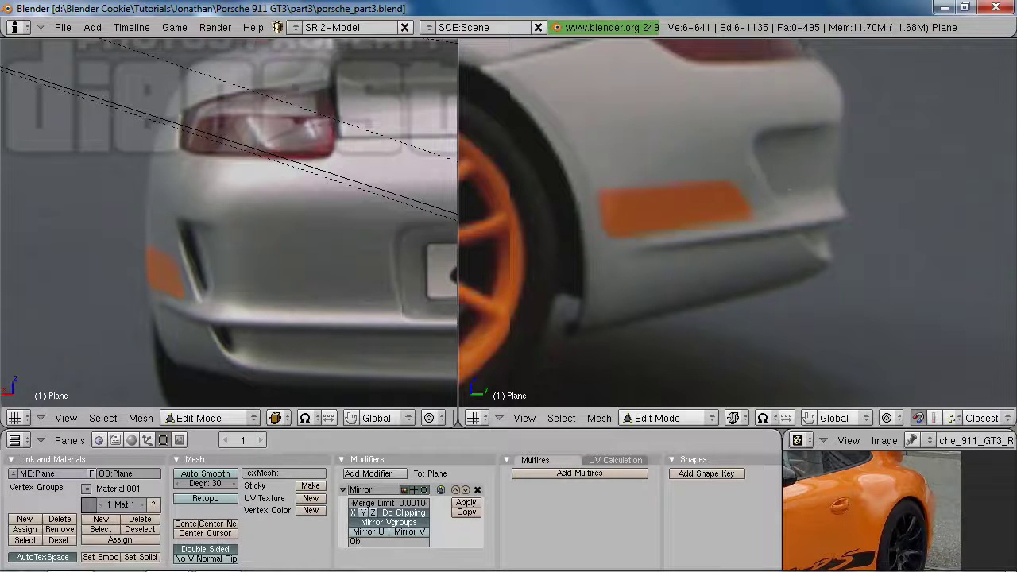
key(1)
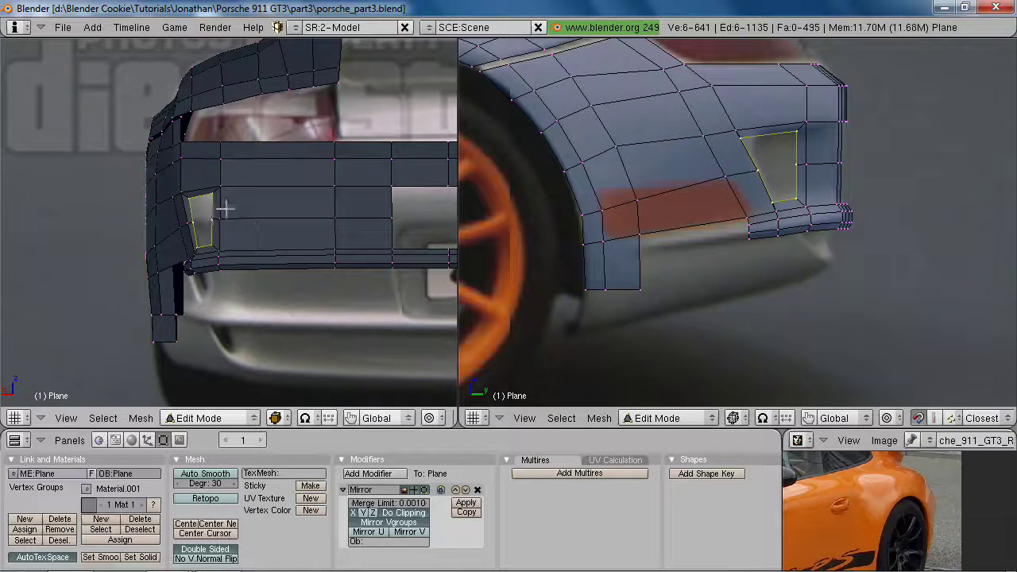
scroll(222, 242, up, 3)
key(Tab)
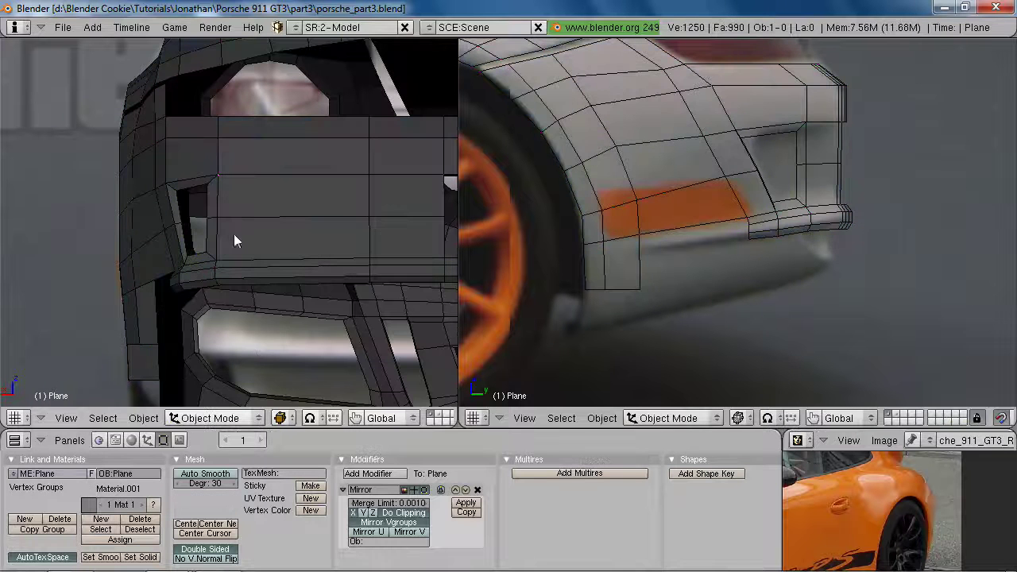
key(Tab)
ctrl+middle_drag(240, 236, 216, 213)
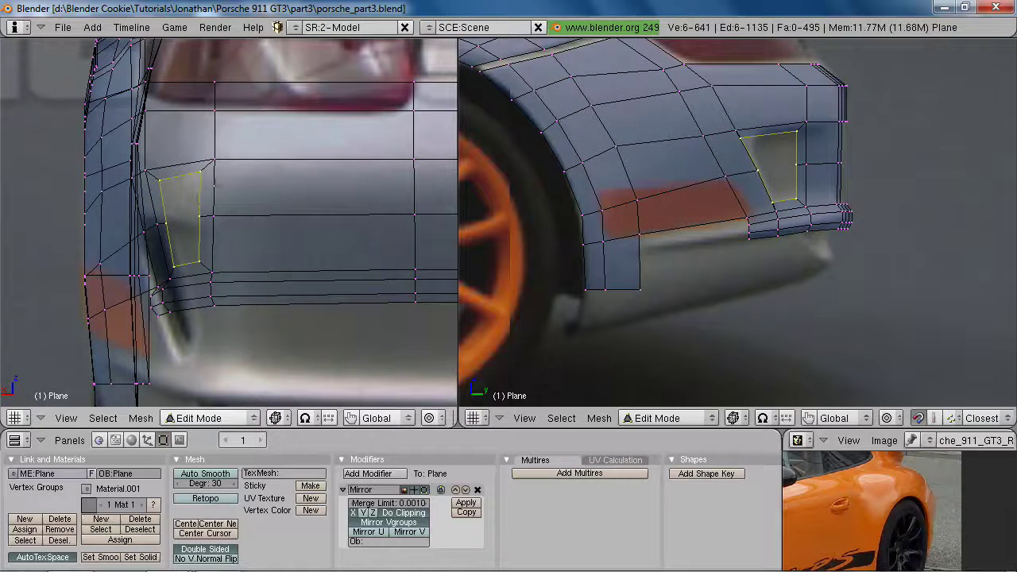
key(z)
scroll(767, 171, up, 3)
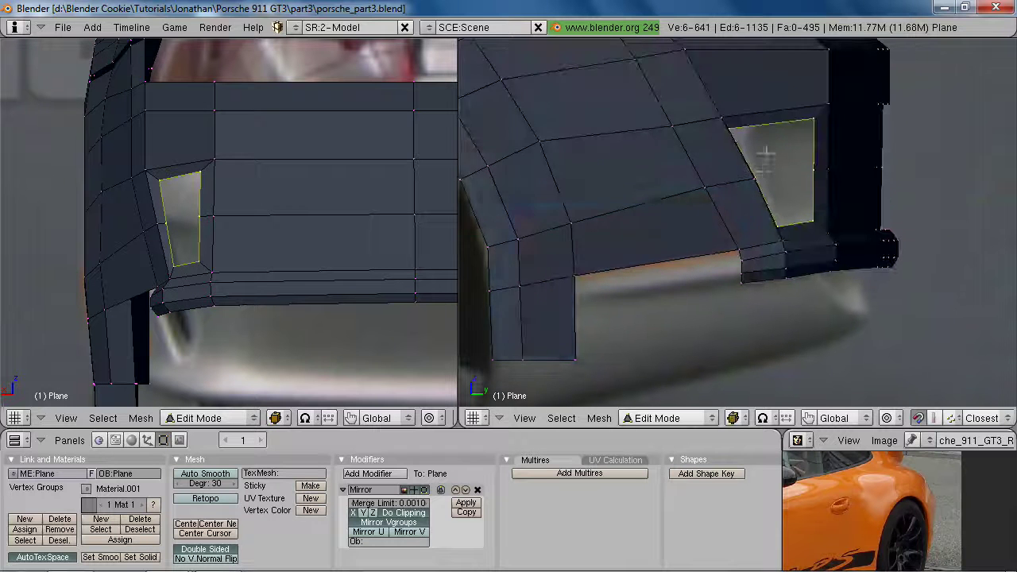
Cut two horizontal edge loops through the bumper faces beside the vent, one above and one below the middle edge
key(z)
key(g)
right_drag(782, 287, 786, 291)
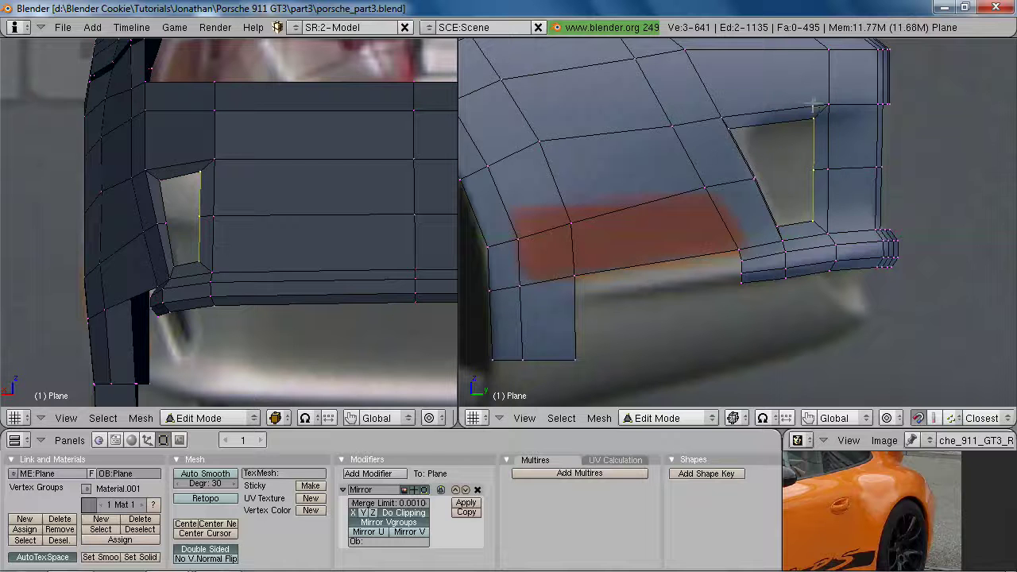
key(ctrl+r)
click(844, 132)
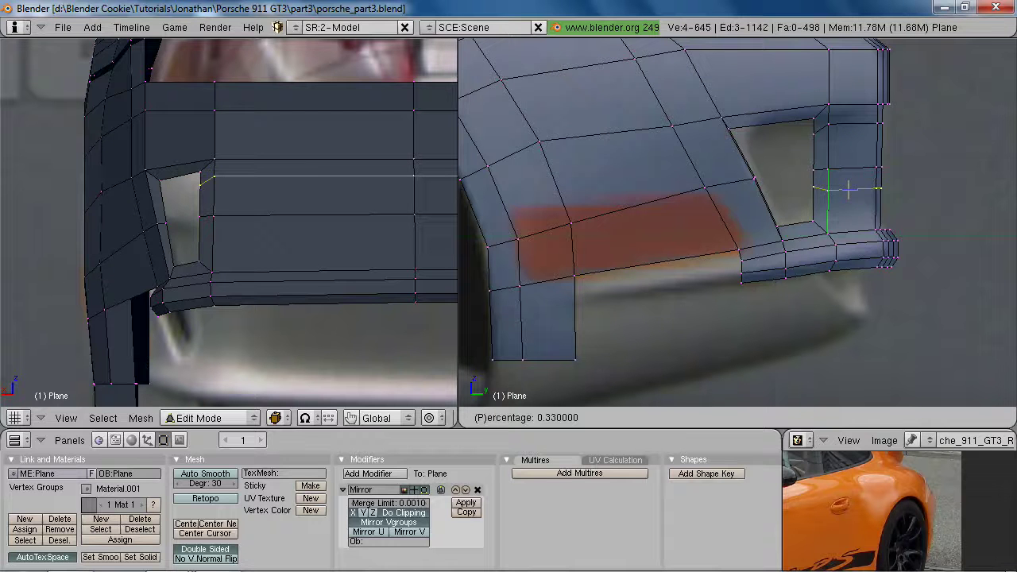
click(798, 206)
Extrude the vent's middle rear edges forward across the opening, rotating and positioning them parallel to the slanted front edge
right_click(806, 137)
key(e)
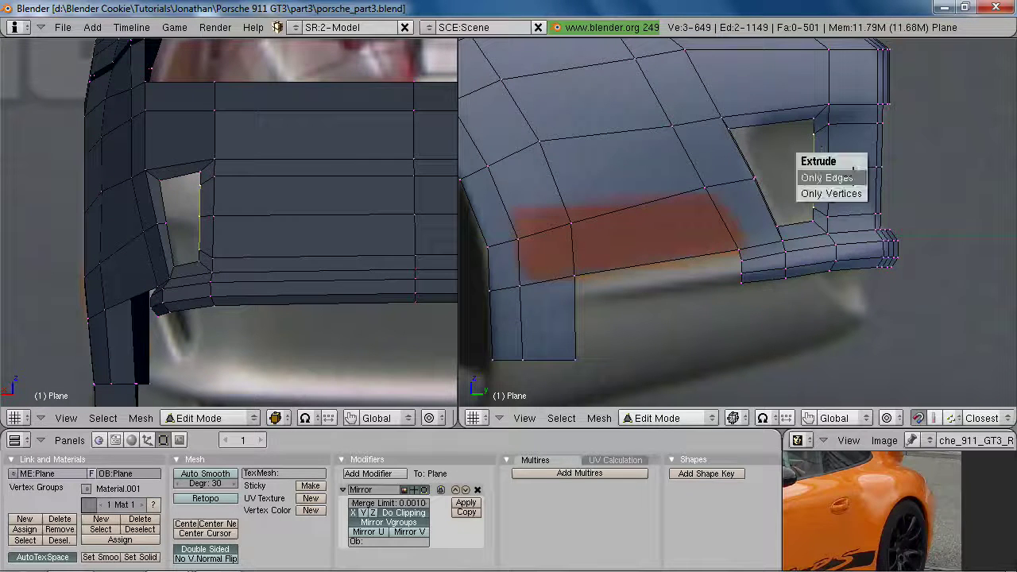
click(843, 174)
click(791, 185)
key(r)
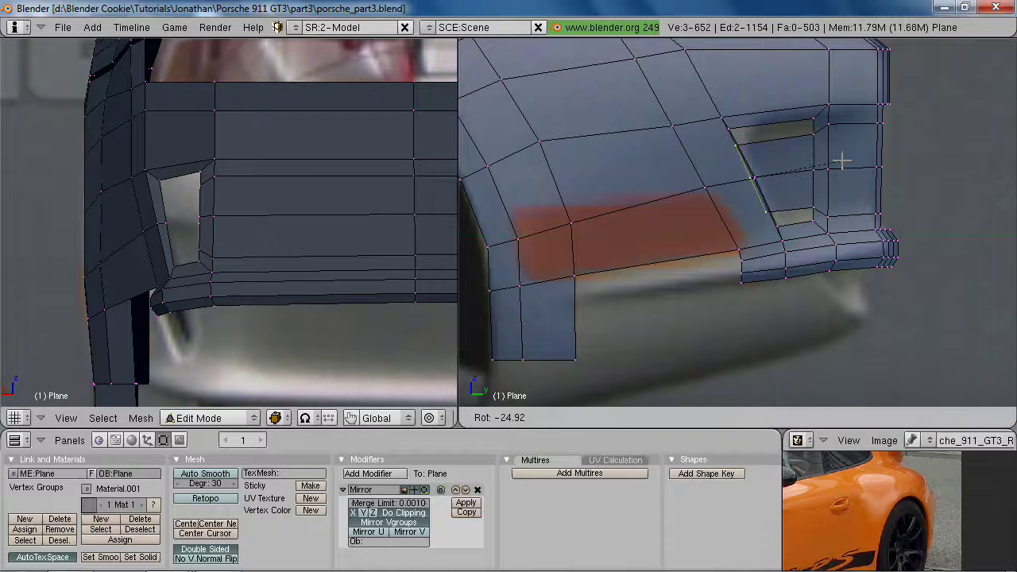
click(842, 157)
key(g)
click(844, 160)
Move the extruded vent edges outward in the rear view and rotate them to follow the vent's slanted outer side
key(z)
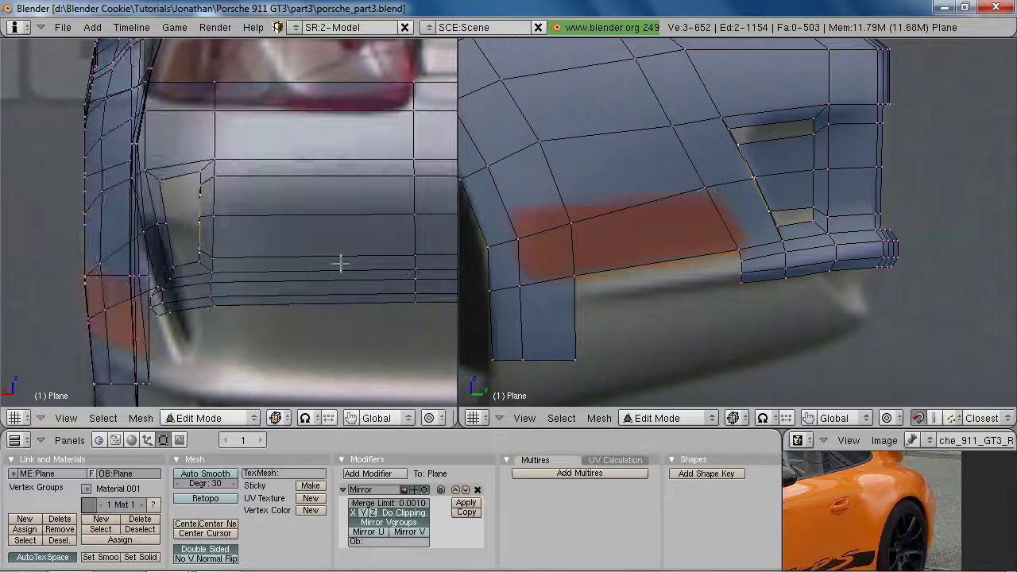
key(g)
click(240, 240)
key(z)
key(r)
click(263, 213)
key(g)
click(268, 208)
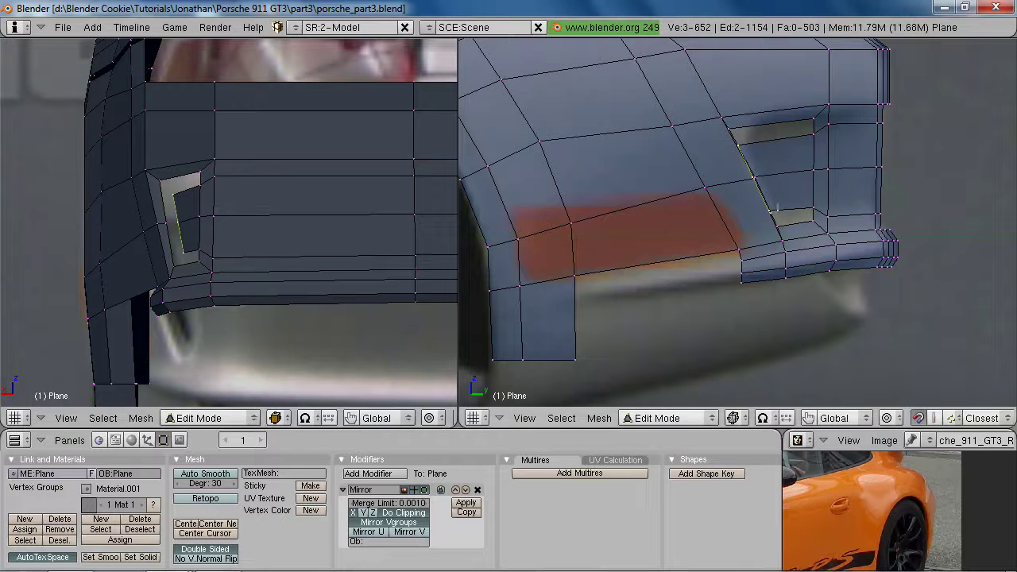
key(z)
key(z)
middle_drag(179, 203, 193, 235)
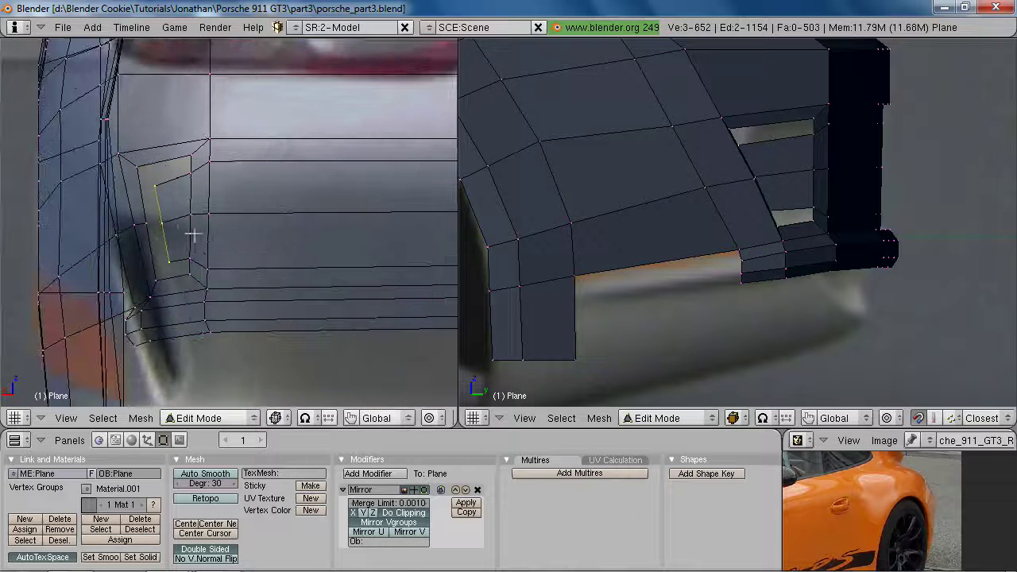
key(a)
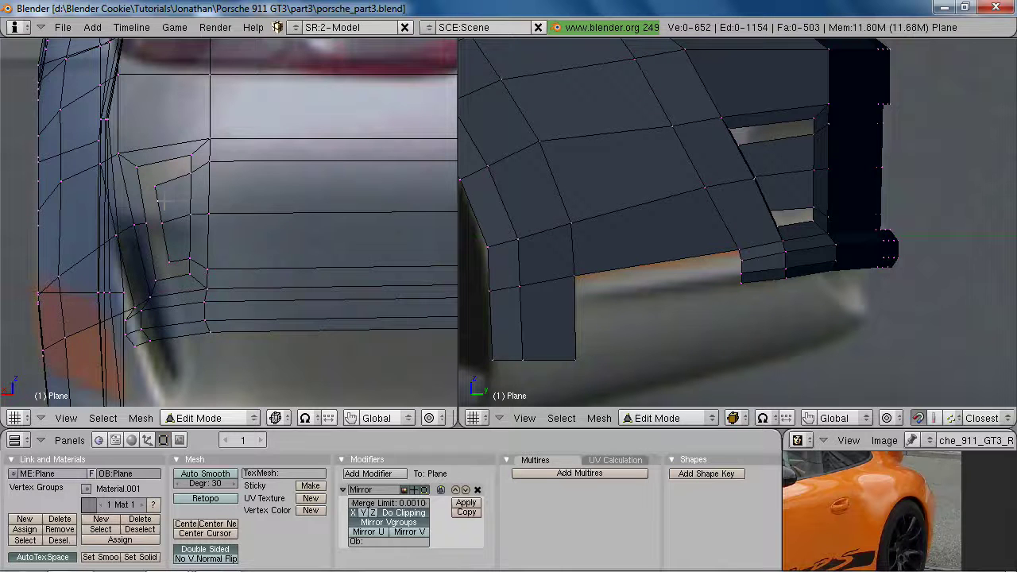
Fill the two open gaps above and below the vent's extruded inner strip with faces
shift+middle_drag(158, 200, 166, 198)
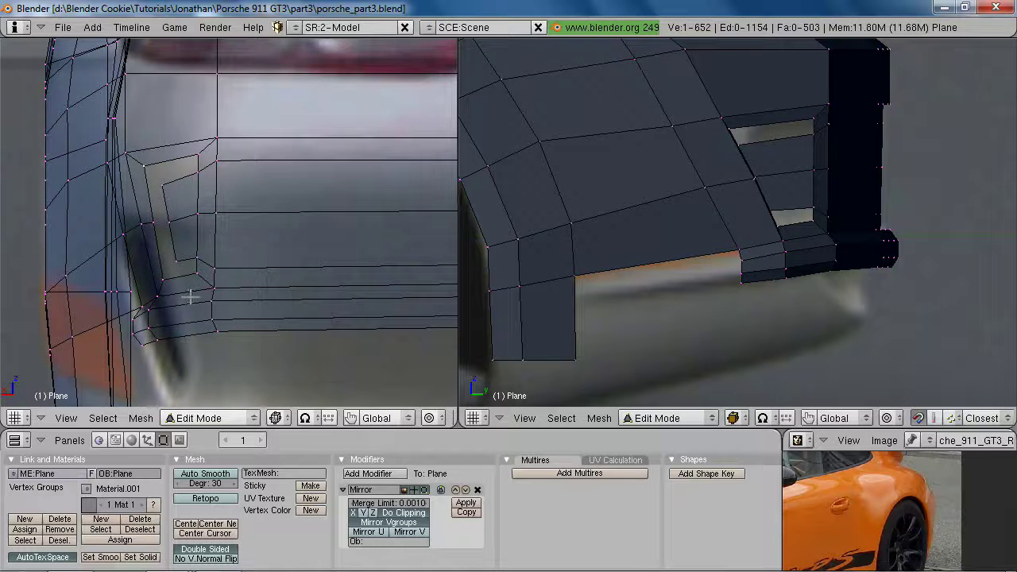
shift+right_click(200, 157)
shift+right_click(199, 171)
key(f)
key(a)
shift+right_click(200, 253)
shift+right_click(209, 294)
key(f)
key(a)
key(ctrl+r)
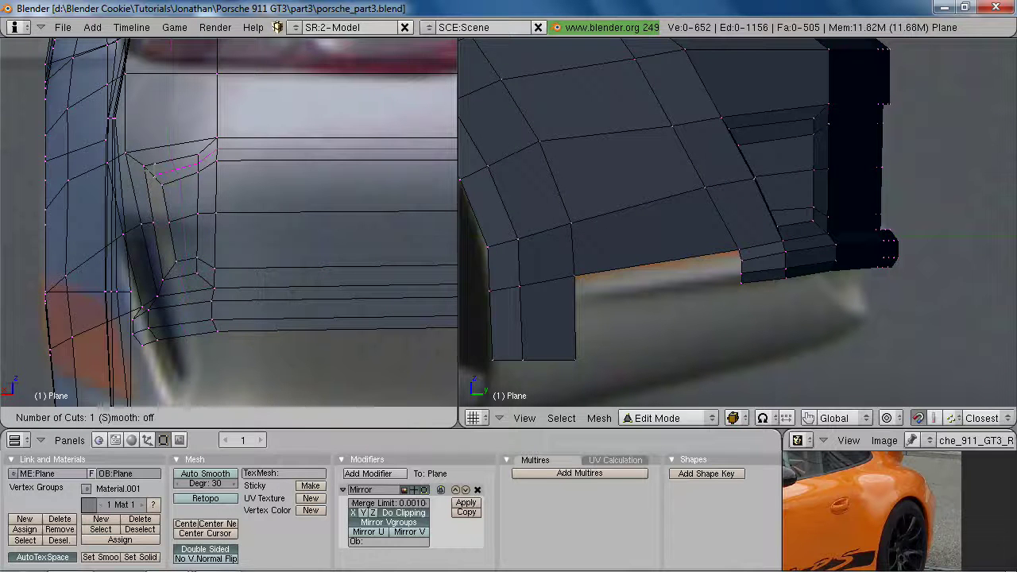
key(Escape)
Undo both filled faces to reopen the vent's upper and lower gaps, and clear the selection
key(ctrl+z)
key(ctrl+z)
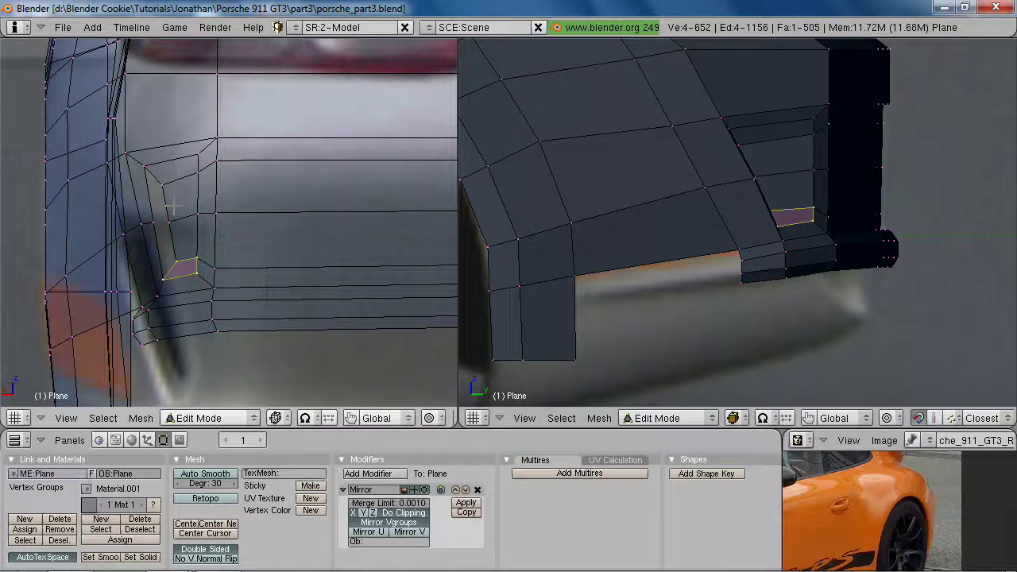
key(ctrl+z)
key(ctrl+z)
key(a)
key(z)
right_click(754, 122)
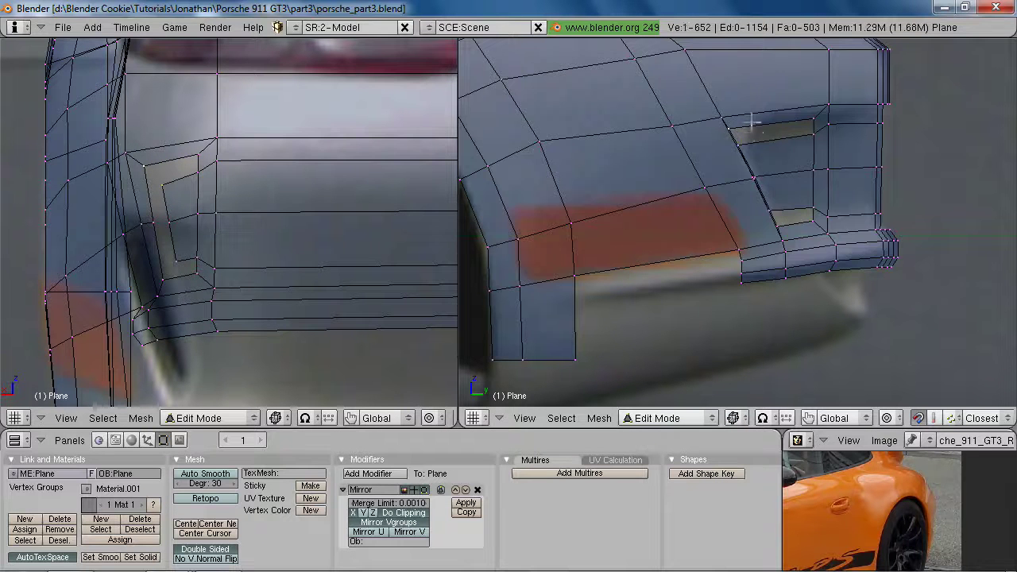
shift+right_click(812, 120)
key(z)
key(g)
key(Escape)
key(z)
shift+middle_drag(775, 155, 777, 155)
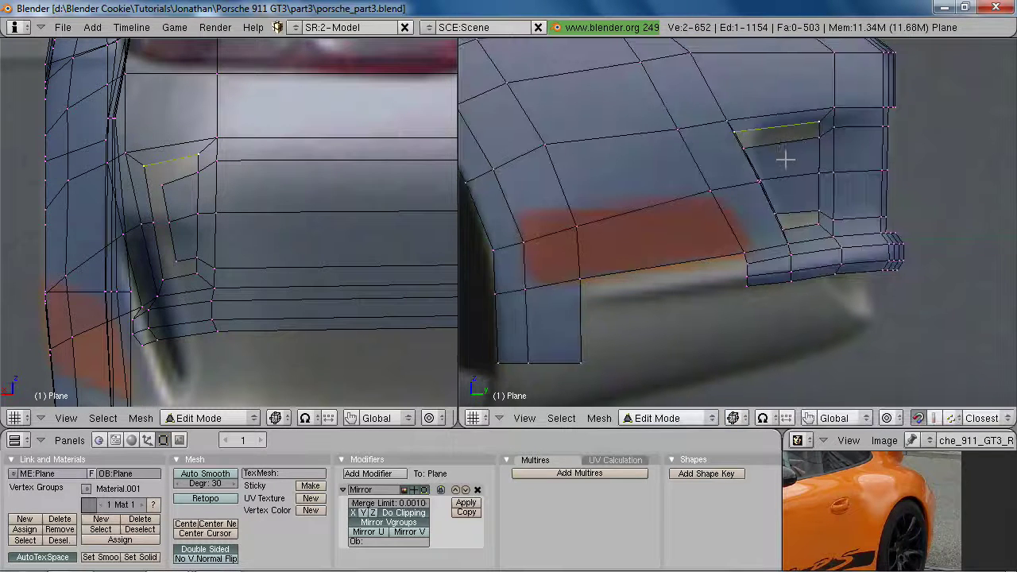
scroll(776, 155, up, 2)
scroll(92, 159, up, 2)
key(a)
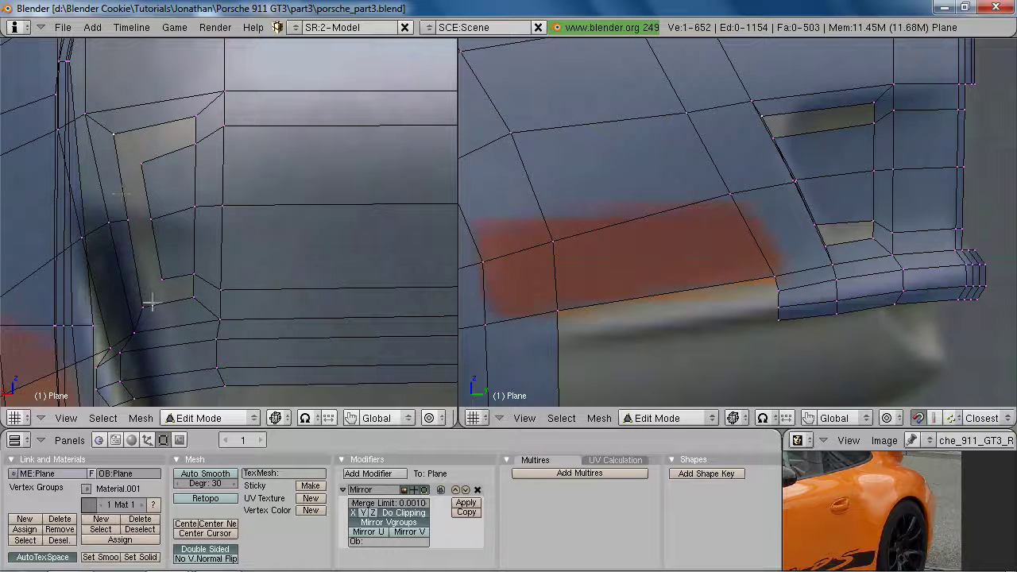
Hide the mesh to inspect the vent in the background references, check the green Porsche photo, and return to the modelled opening
scroll(171, 305, down, 6)
key(z)
key(2)
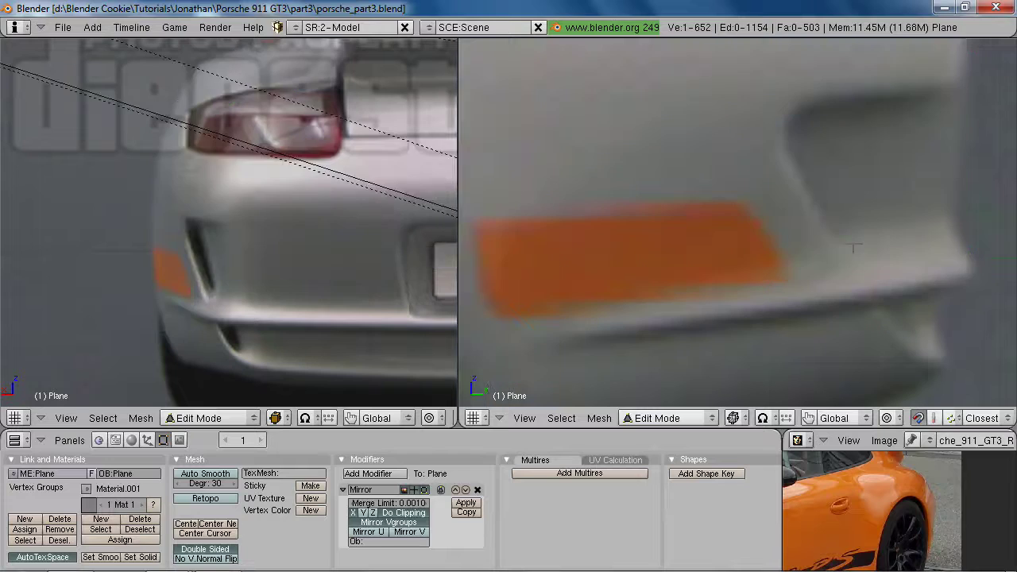
key(1)
key(alt+Tab)
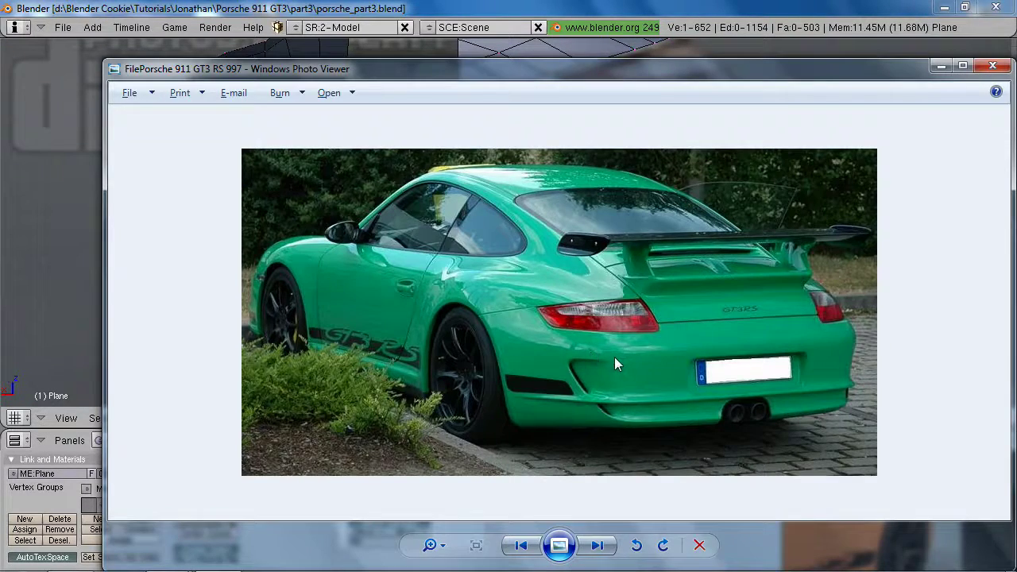
key(alt+Tab)
scroll(704, 207, up, 3)
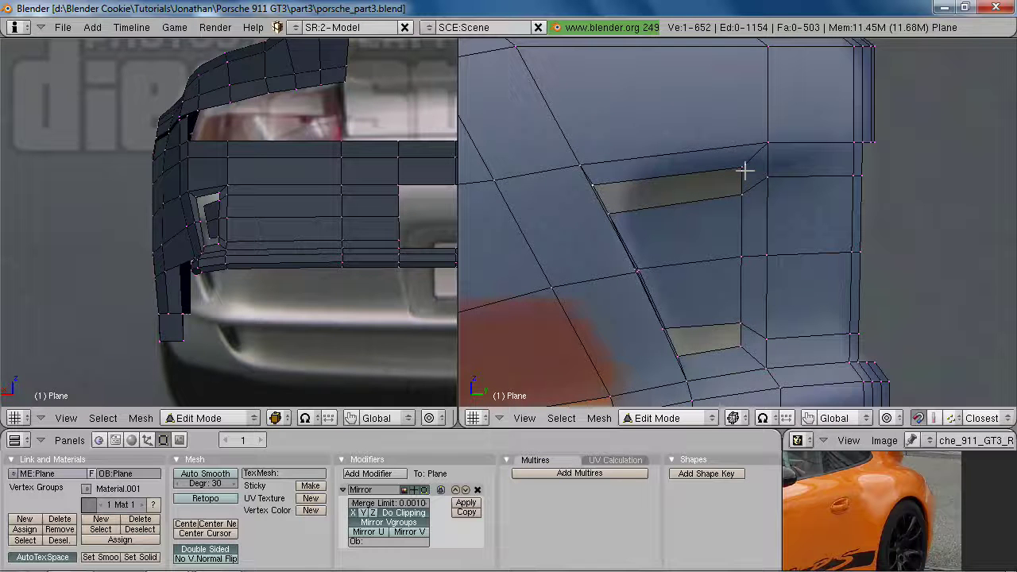
Delete the small quad face at the upper inboard corner of the bumper vent opening
right_click(744, 169)
shift+right_click(769, 149)
shift+right_click(769, 174)
shift+right_click(744, 191)
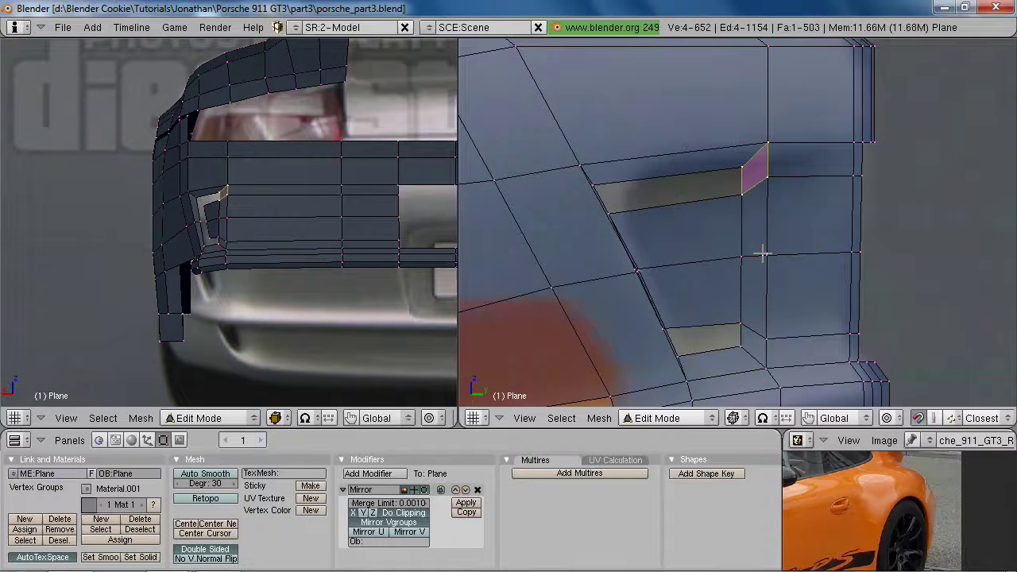
key(x)
click(759, 270)
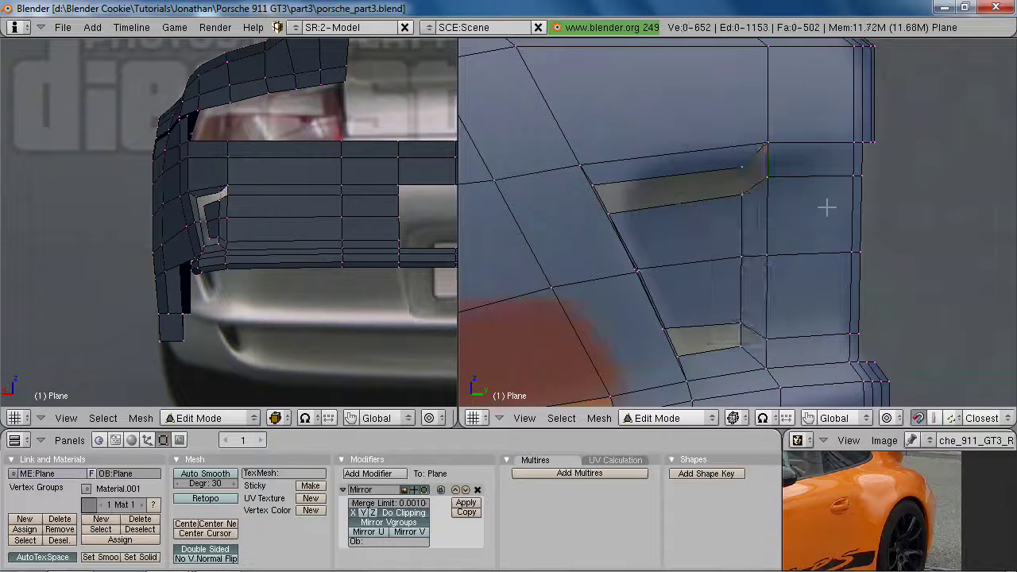
Nudge the vent opening's upper edge slightly upward and extrude it downward by about 0.015
right_click(745, 162)
shift+right_click(586, 188)
key(g)
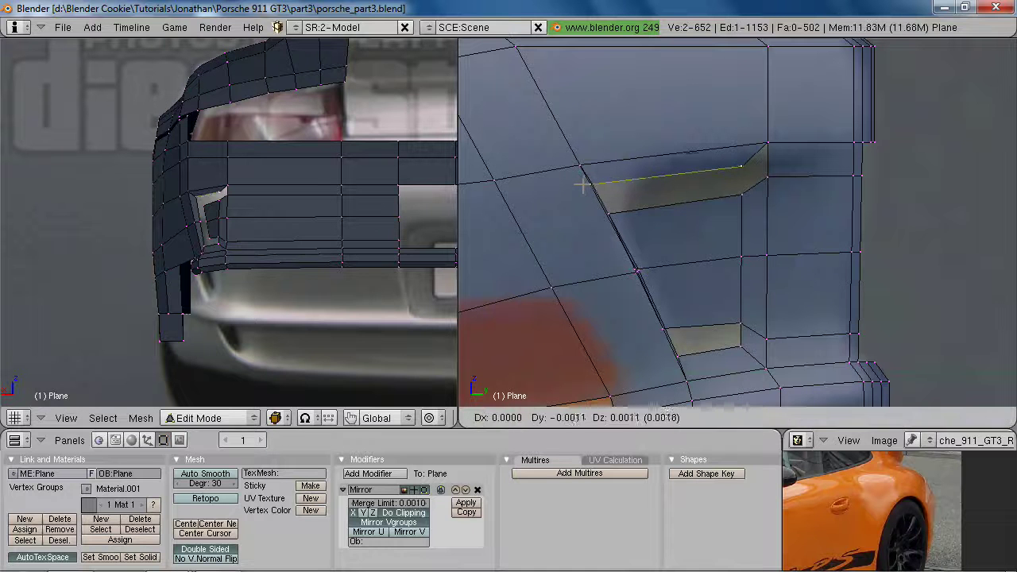
click(583, 181)
scroll(390, 208, up, 4)
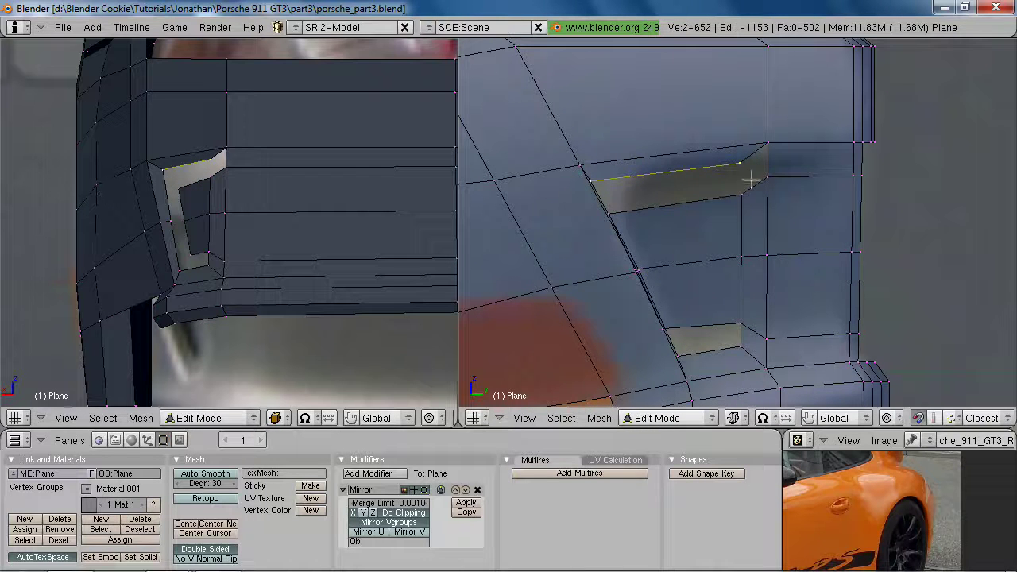
key(e)
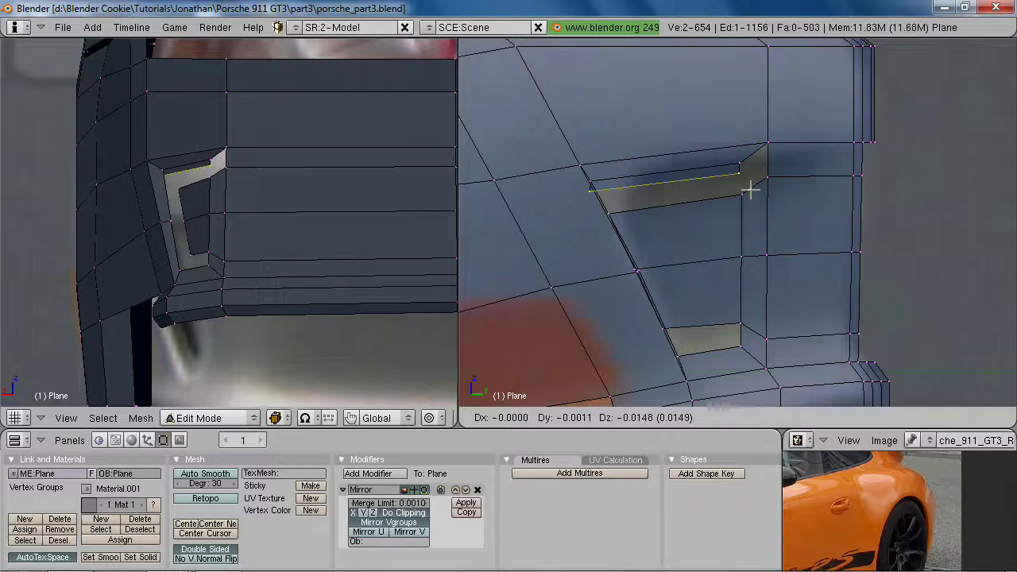
click(749, 189)
Delete the two narrow frame faces along the vent's outer side and the faces along its bottom
scroll(110, 185, up, 3)
key(a)
right_click(100, 118)
key(z)
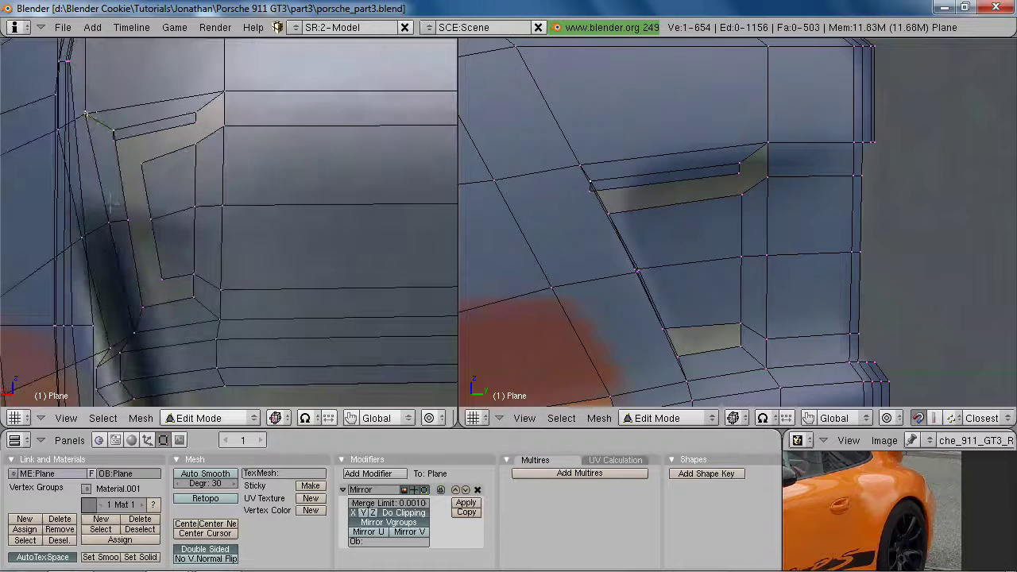
shift+right_click(110, 217)
shift+right_click(127, 224)
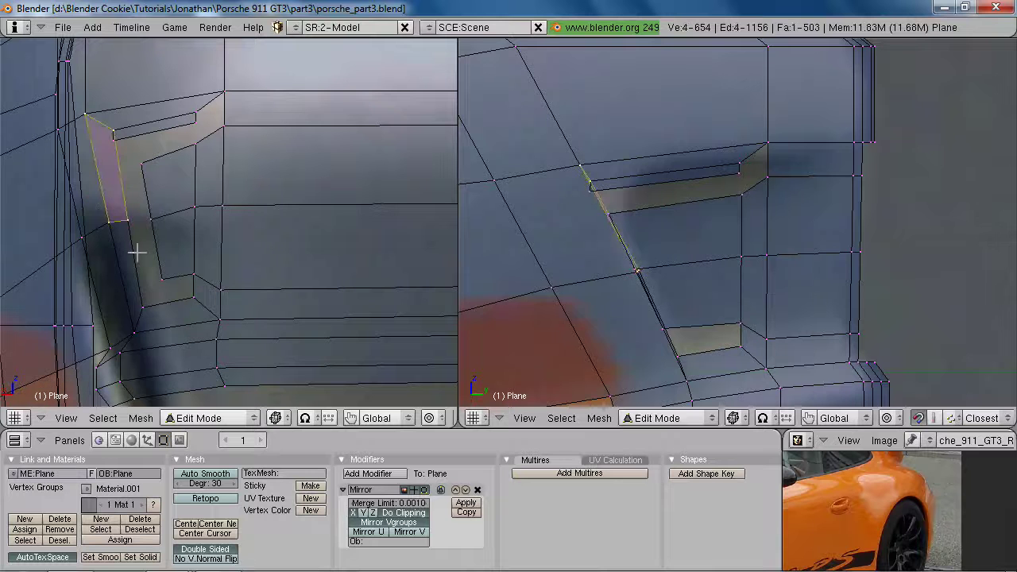
shift+right_click(135, 332)
shift+right_click(141, 306)
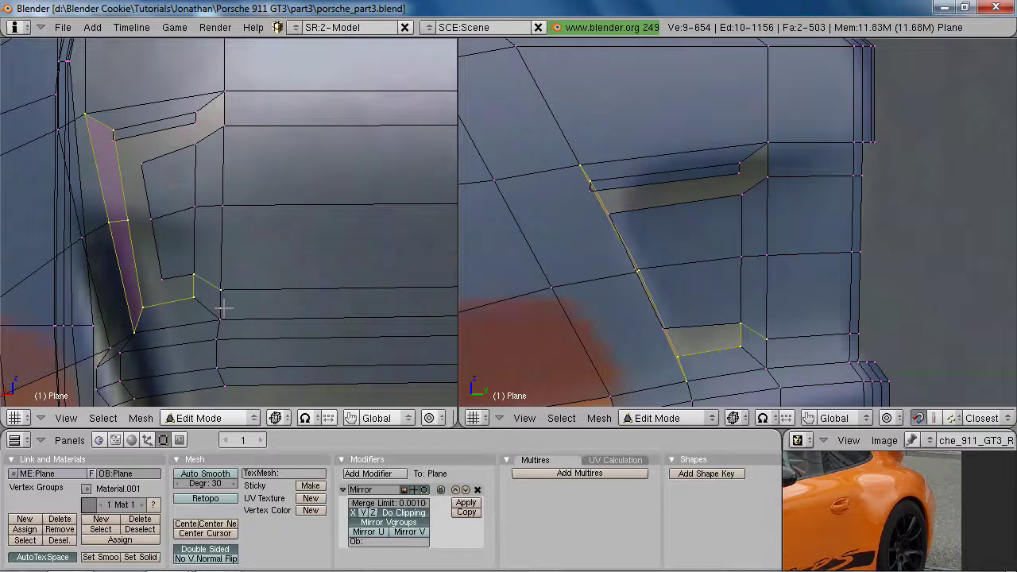
key(x)
click(232, 308)
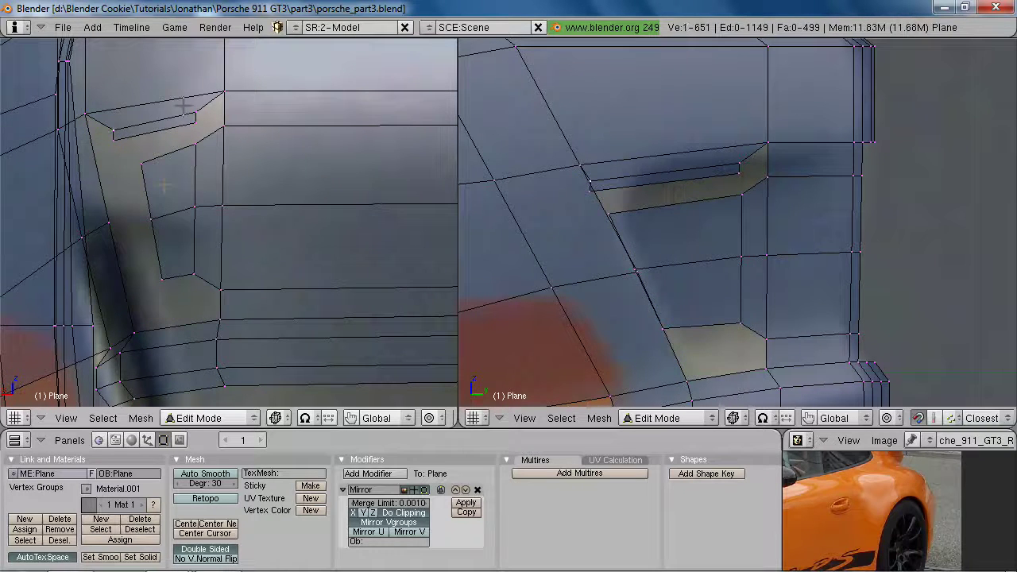
Move the upper edge of the extruded strip closer to the vent's top border and shift it toward the outer side
key(z)
key(g)
click(690, 201)
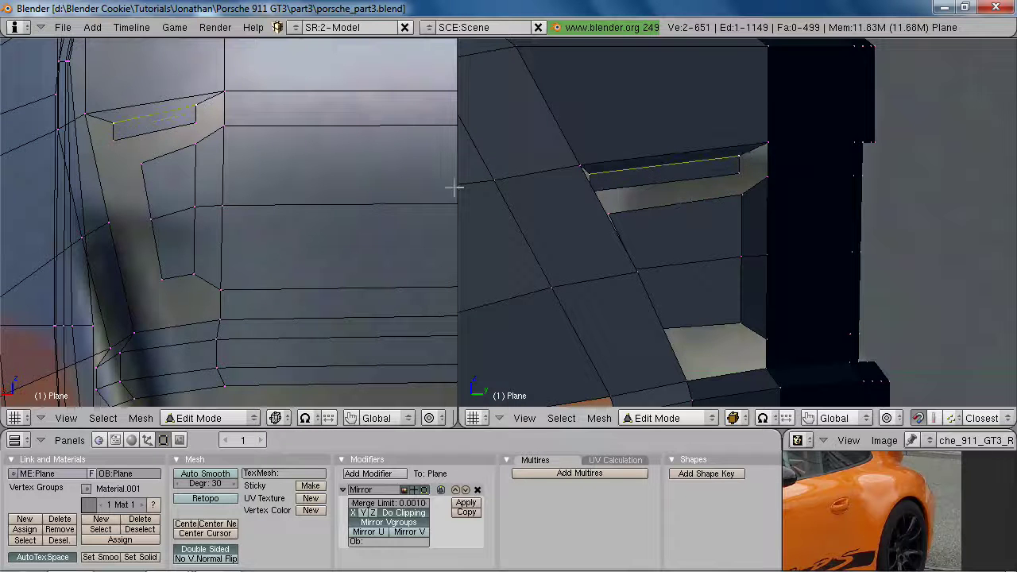
key(z)
key(g)
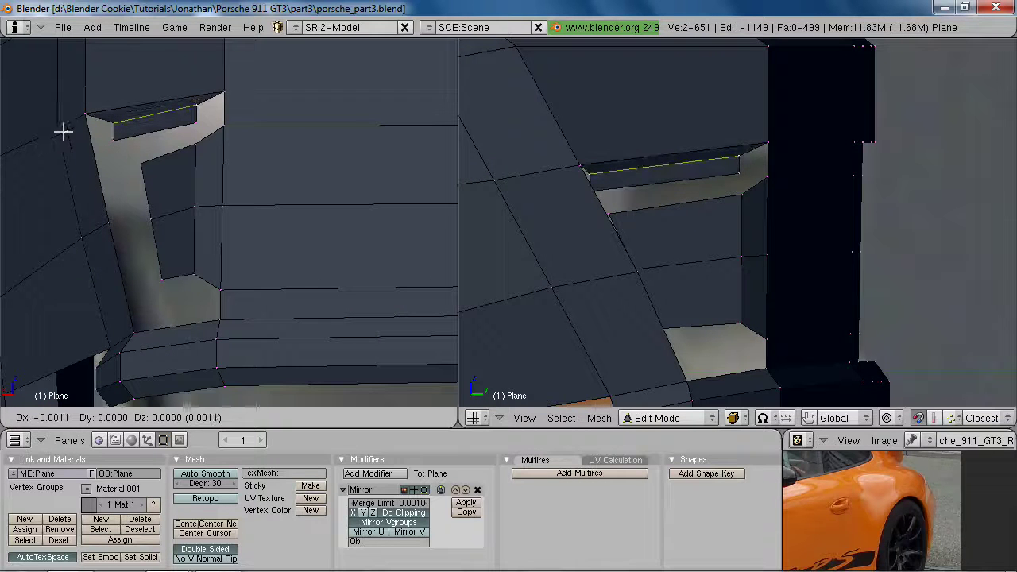
click(64, 130)
Rotate and reposition the strip's upper edge to follow the bumper surface around the corner
middle_drag(579, 182, 800, 81)
key(r)
click(818, 117)
key(g)
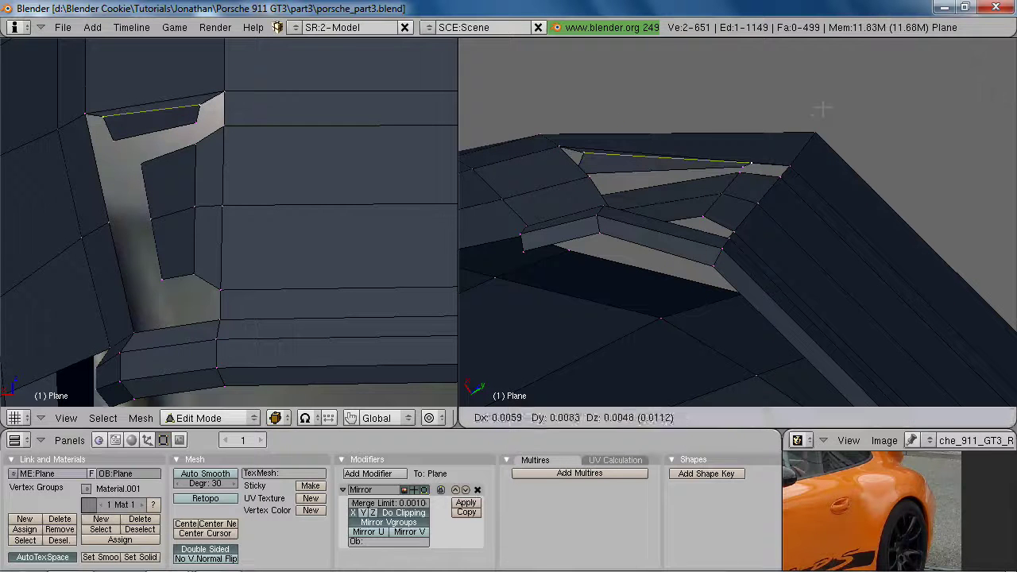
key(r)
click(822, 111)
key(g)
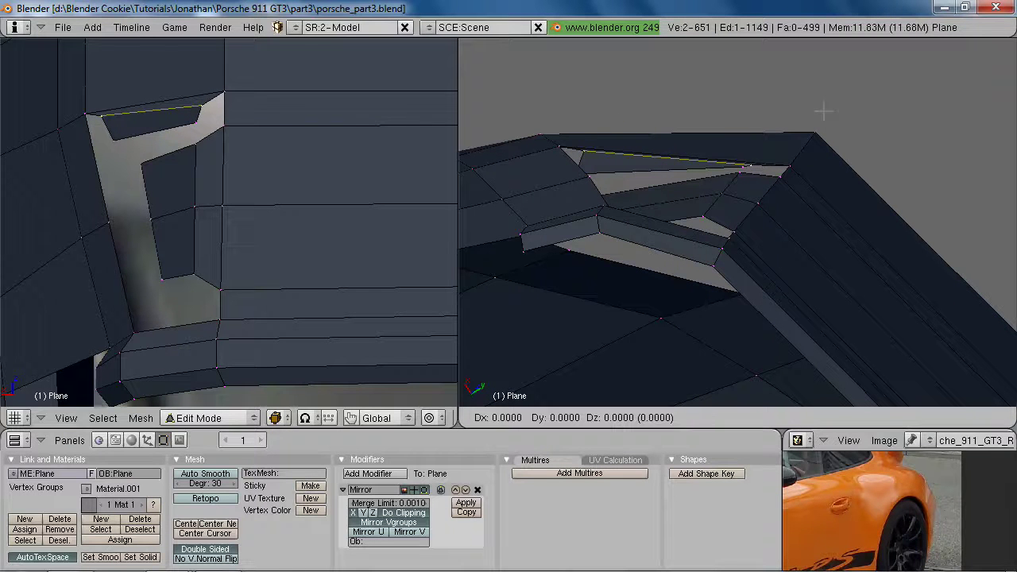
click(823, 111)
Raise the strip's lower edge and rotate it about global Z to align with the upper edge
middle_drag(823, 113, 739, 167)
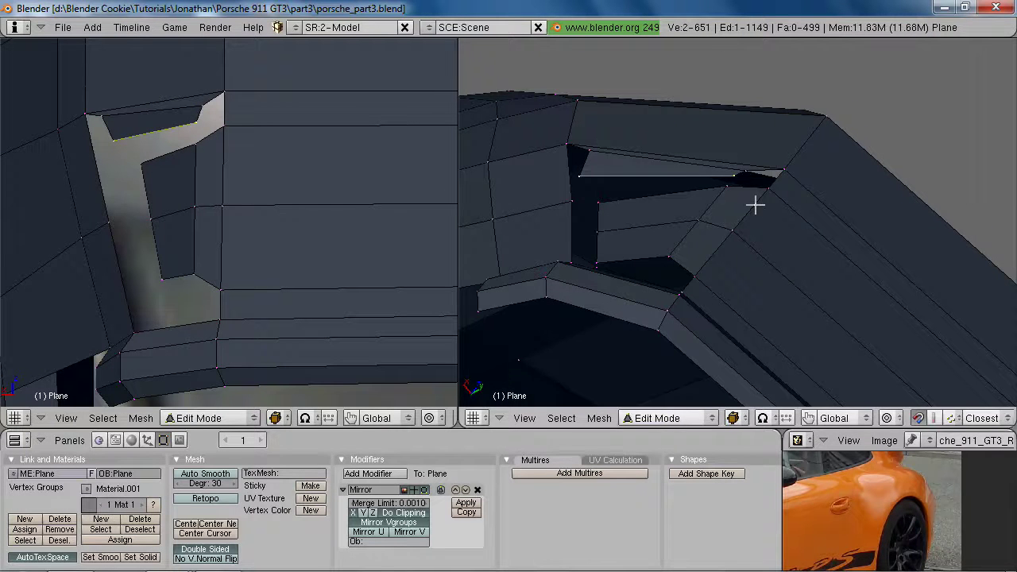
key(g)
key(r)
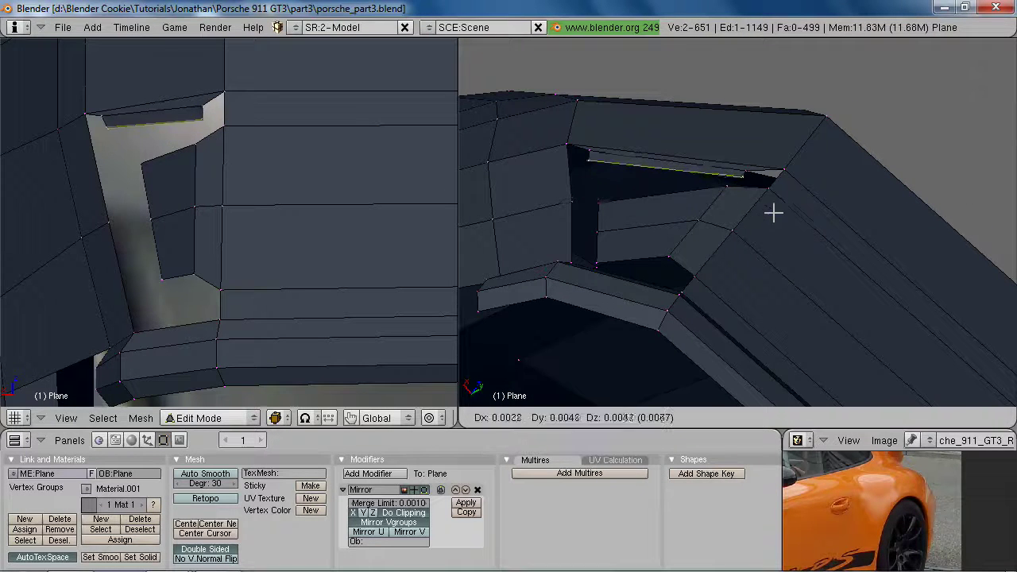
click(773, 212)
middle_drag(750, 216, 739, 180)
key(r)
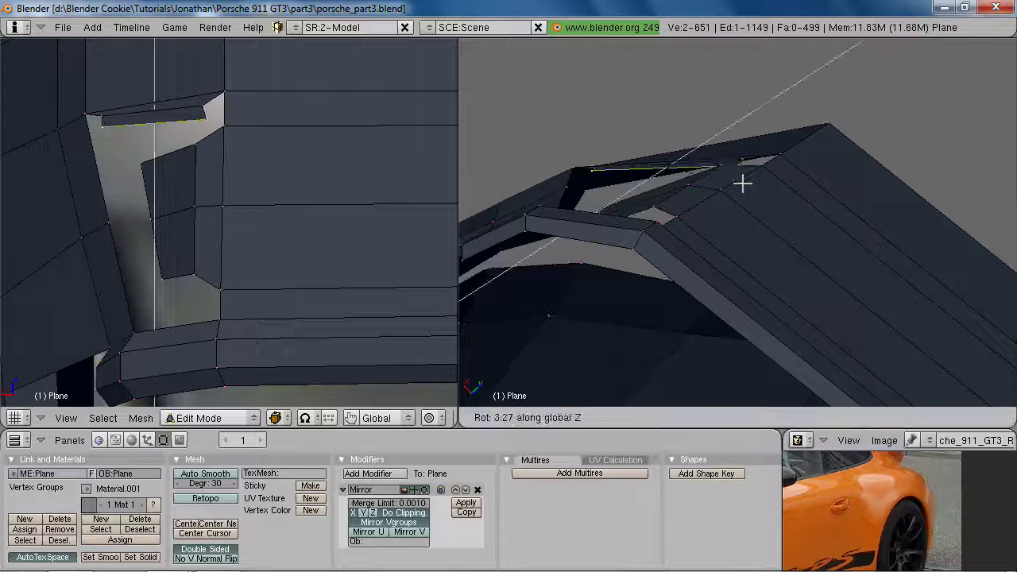
click(743, 181)
Shift the strip's lower edge along X and extrude it along X to form a second lip face
key(g)
key(x)
click(745, 188)
key(e)
click(747, 190)
key(x)
click(753, 197)
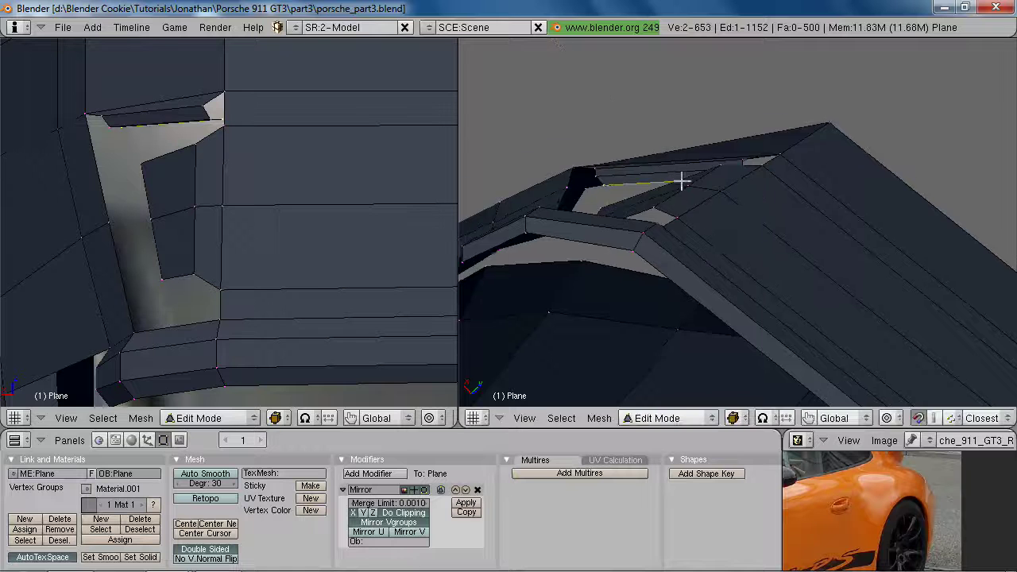
Fill a face between the strip's inboard end and the vent's upper inboard corner
middle_drag(675, 166, 745, 256)
key(KP_3)
key(z)
shift+middle_drag(721, 145, 689, 177)
scroll(712, 191, up, 3)
key(a)
right_click(707, 99)
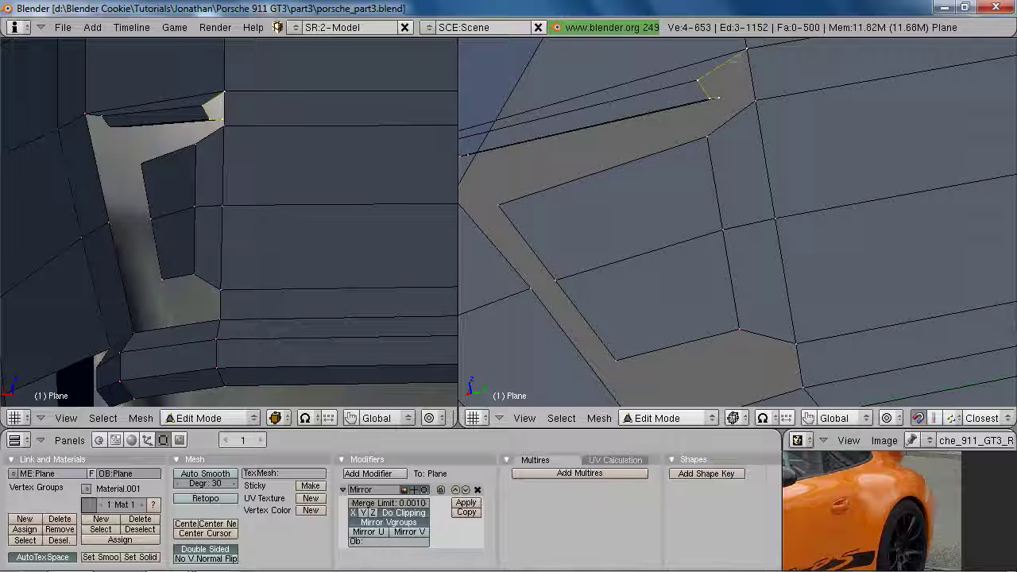
key(f)
Try to lower the vent's upper inboard corner vertex along global Z
scroll(716, 159, down, 5)
mouse_move(715, 161)
middle_down()
mouse_move(707, 155)
mouse_move(755, 168)
middle_up()
key(KP_3)
scroll(712, 155, up, 4)
key(z)
key(z)
right_click(775, 162)
key(g)
key(z)
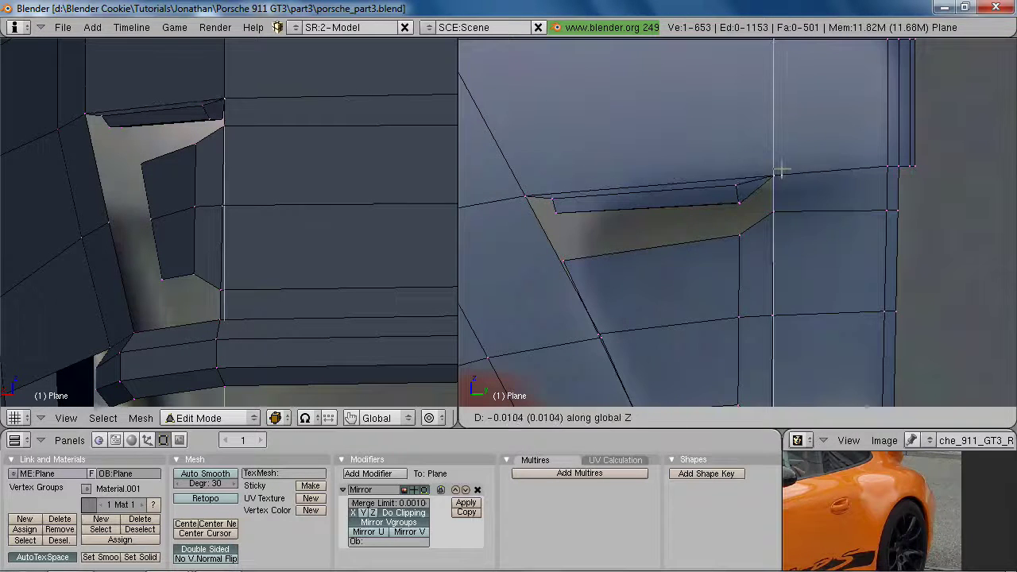
click(781, 164)
Delete the fill face between the strip's inboard end and the vent's upper corner
scroll(785, 227, up, 3)
drag(723, 144, 784, 175)
key(x)
click(787, 193)
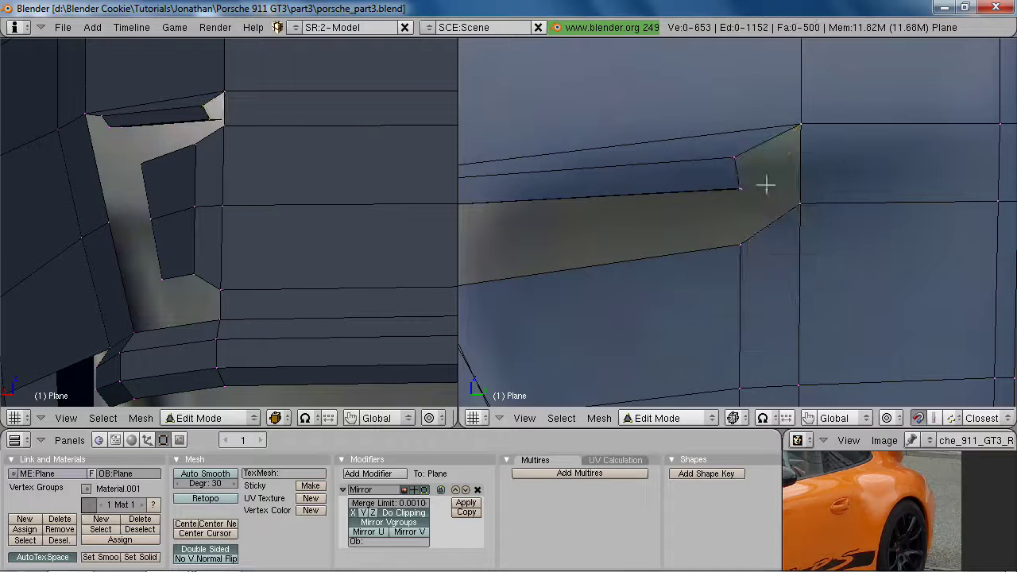
Raise the vertex below the vent's upper inboard corner along Z to the height of the strip's lower edge
right_click(800, 209)
key(g)
key(z)
click(744, 188)
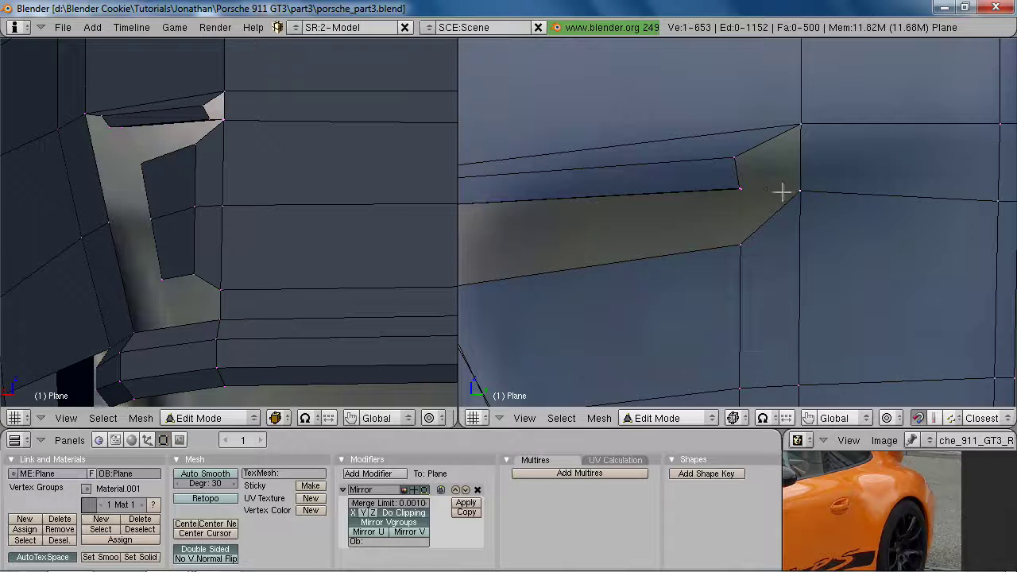
Adjust the vertex at the strip's inboard end and fill a face joining that end to the vent corner
middle_drag(801, 252, 731, 170)
right_click(736, 179)
key(g)
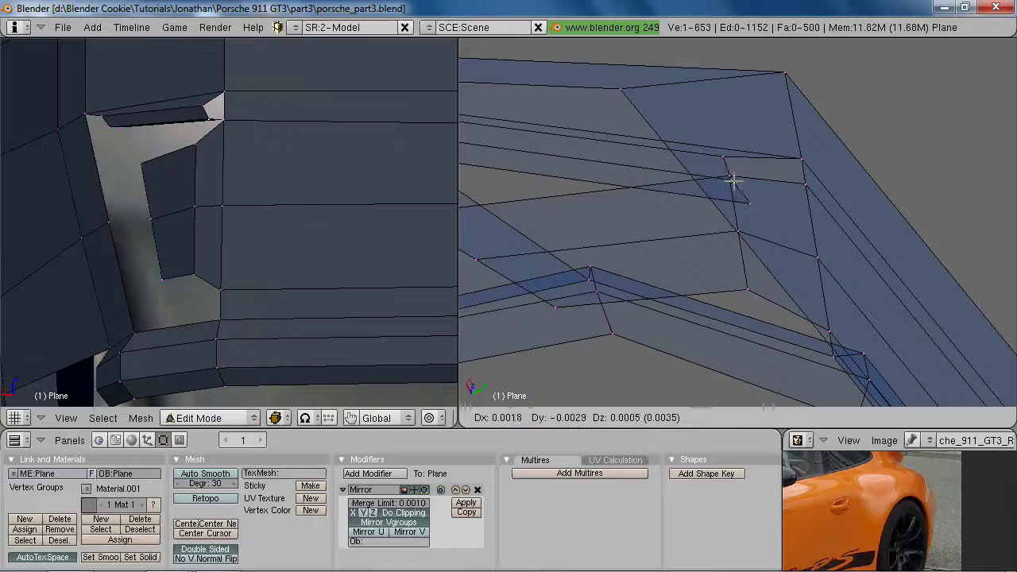
click(728, 173)
shift+right_click(724, 152)
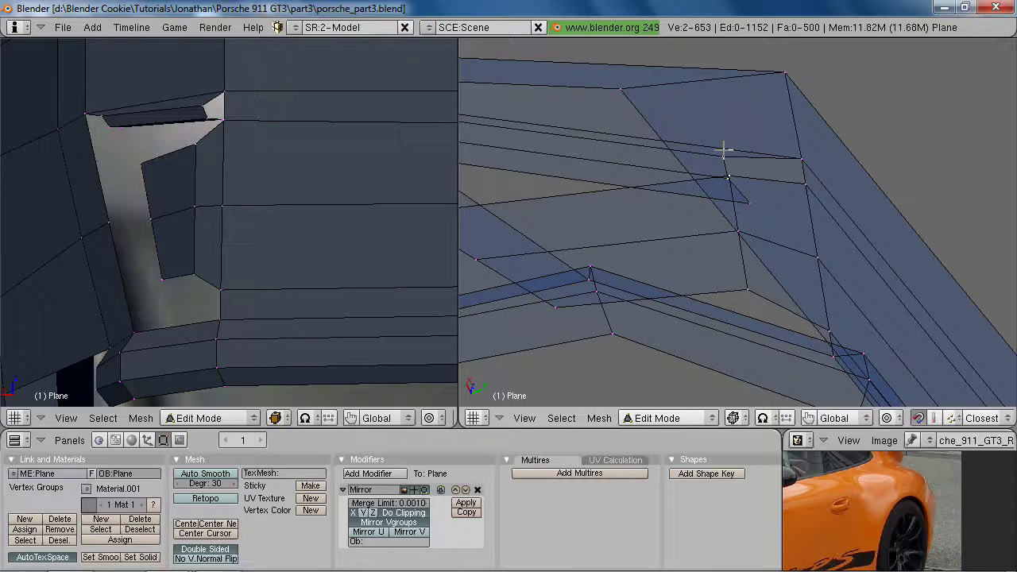
key(f)
Raise the lower vertex of the new corner face slightly along Z
middle_drag(736, 171, 770, 256)
right_click(760, 192)
key(g)
key(z)
click(774, 191)
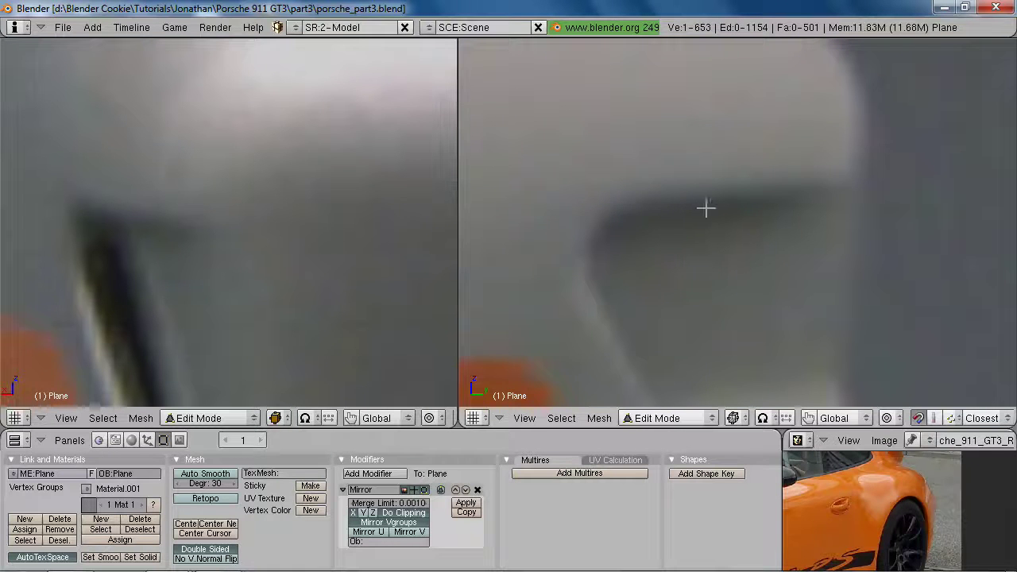
Delete the narrow face between the strip's upper edge and the vent's top border
key(1)
key(z)
mouse_move(767, 254)
middle_down()
mouse_move(758, 236)
mouse_move(668, 181)
middle_up()
middle_drag(763, 208, 732, 208)
middle_drag(671, 215, 569, 212)
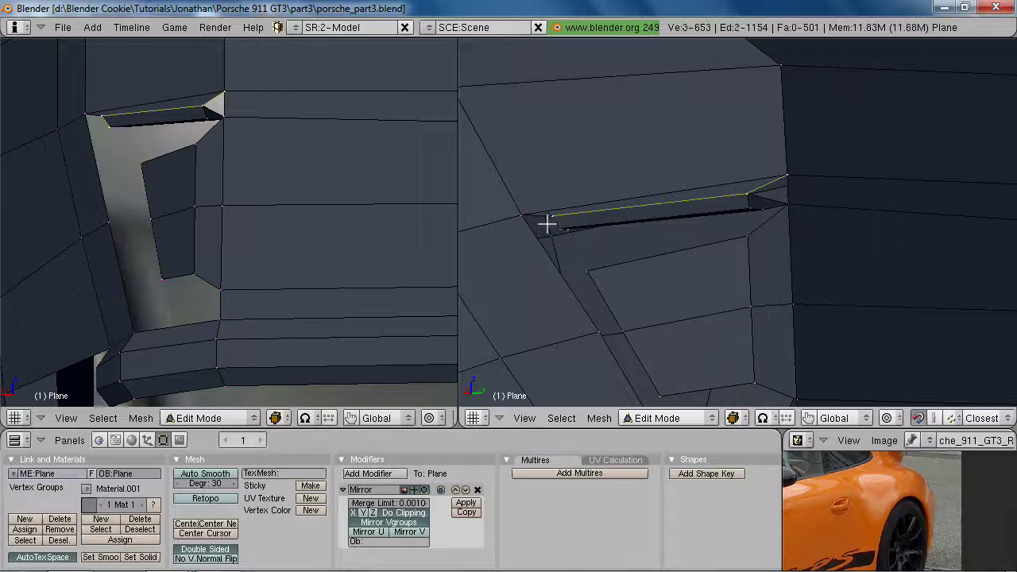
key(x)
click(517, 207)
Add a loop cut through the panel above the vent, close to its inboard corner
mouse_move(517, 206)
middle_down()
mouse_move(718, 252)
mouse_move(702, 208)
mouse_move(735, 184)
mouse_move(723, 208)
mouse_move(742, 260)
mouse_move(732, 295)
middle_up()
key(ctrl+r)
click(737, 178)
click(742, 176)
Shift the new loop vertex along X and fill a quad between the loop cut, the corner and the strip's end
key(g)
key(x)
click(718, 199)
shift+right_click(780, 236)
key(f)
Box-select the strip's outer-end vertices and reposition them slightly lower and farther inboard
key(KP_3)
scroll(732, 296, up, 4)
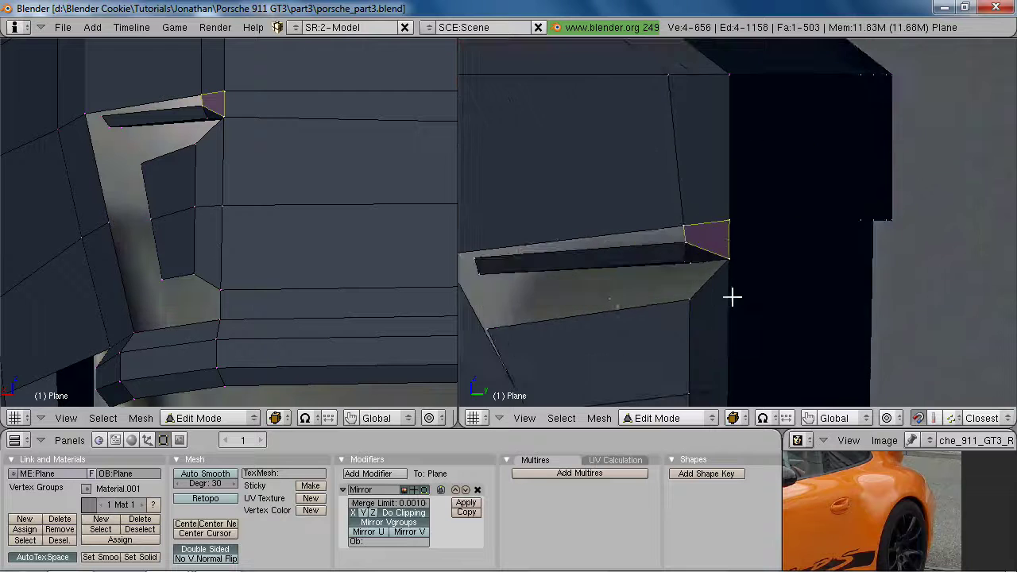
shift+middle_drag(618, 298, 696, 296)
key(z)
key(a)
key(b)
drag(548, 238, 586, 299)
key(g)
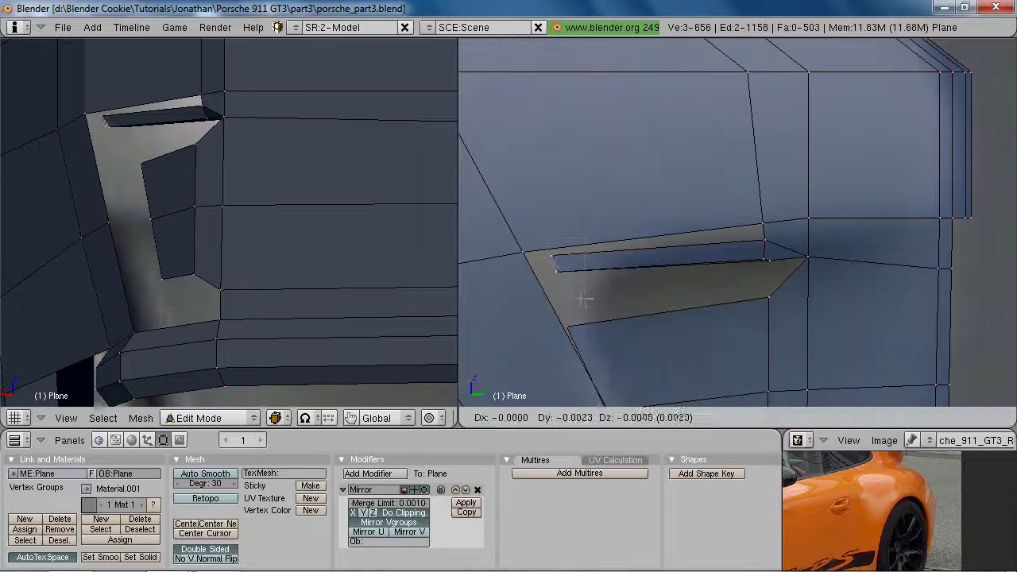
click(566, 308)
key(g)
click(564, 312)
Move the strip's outer-end vertices along X to adjust their depth inside the vent
middle_drag(691, 253, 651, 274)
middle_drag(791, 297, 603, 201)
key(g)
key(x)
click(649, 215)
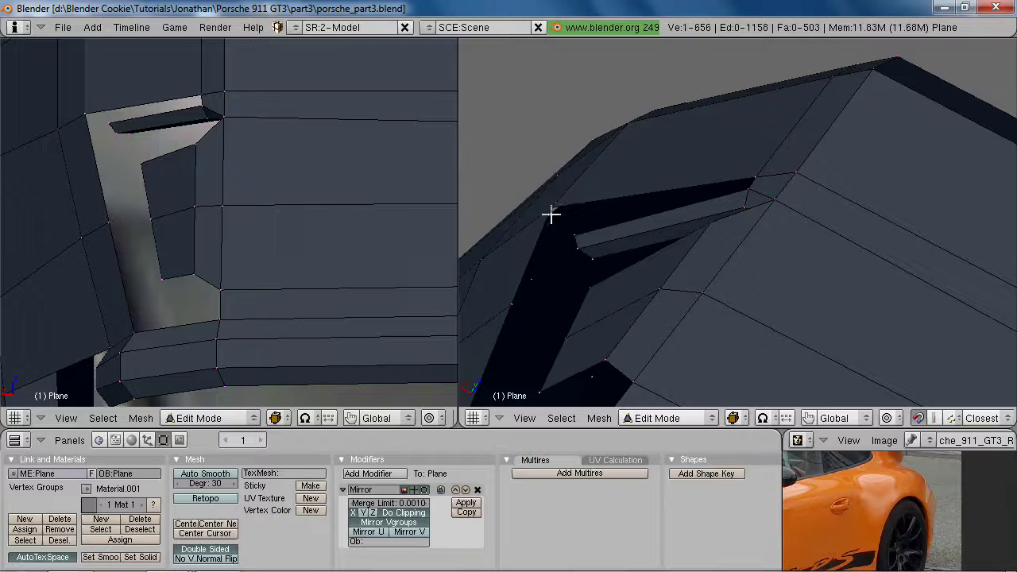
Extrude a new vertex from the vent's upper outer corner and place it just inside the opening
key(e)
click(575, 244)
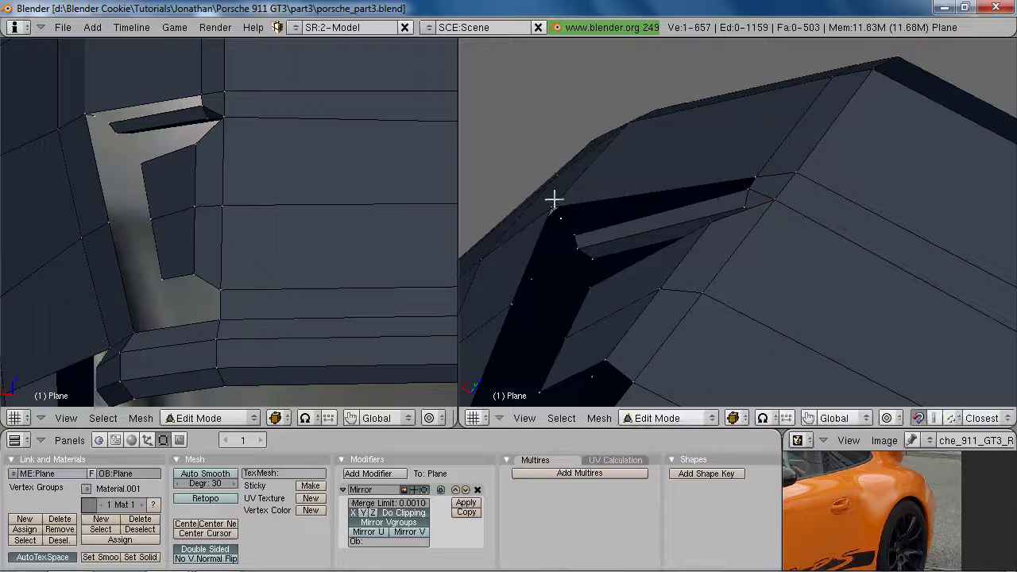
middle_drag(719, 219, 612, 241)
key(z)
key(a)
right_click(649, 180)
key(g)
click(647, 175)
Fill a face from the new corner vertex to the loop-cut vertices at the vent's inboard top
shift+right_click(720, 229)
shift+right_click(717, 242)
key(f)
Move the new vertex near the vent's upper outer corner along Z and fine-tune its position
key(a)
right_click(652, 186)
key(z)
key(g)
key(z)
middle_drag(689, 230, 660, 223)
click(686, 197)
key(g)
click(688, 202)
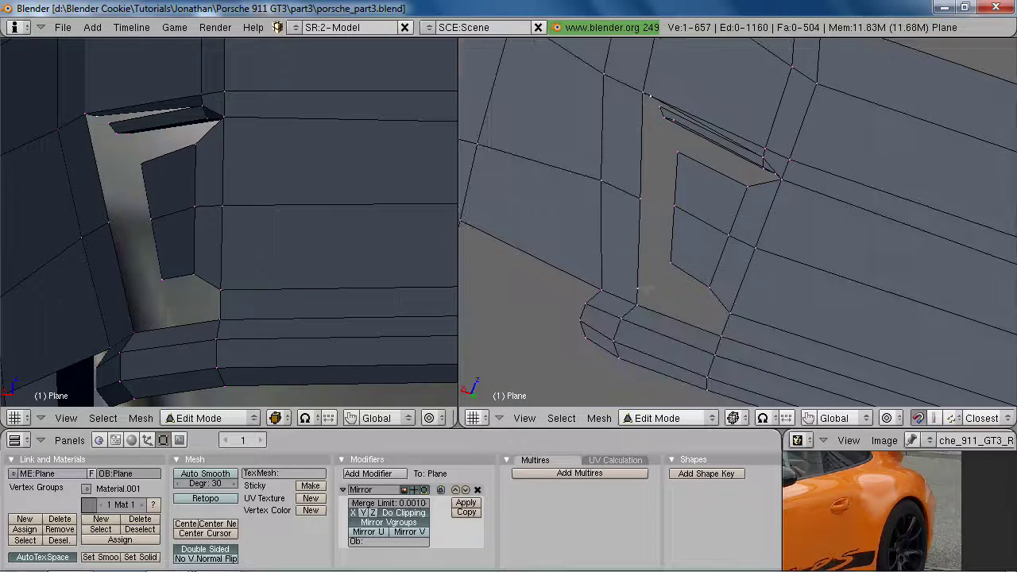
Extrude the lower section of the vent's outer side edge inward to form a thin rim
key(ctrl+r)
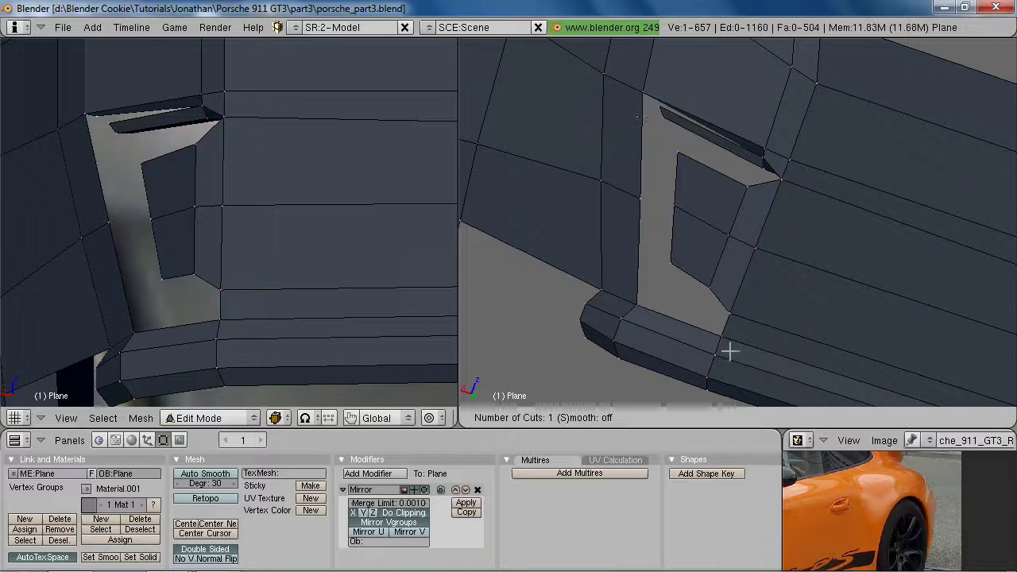
key(Escape)
middle_drag(863, 286, 611, 190)
key(e)
click(633, 232)
click(644, 235)
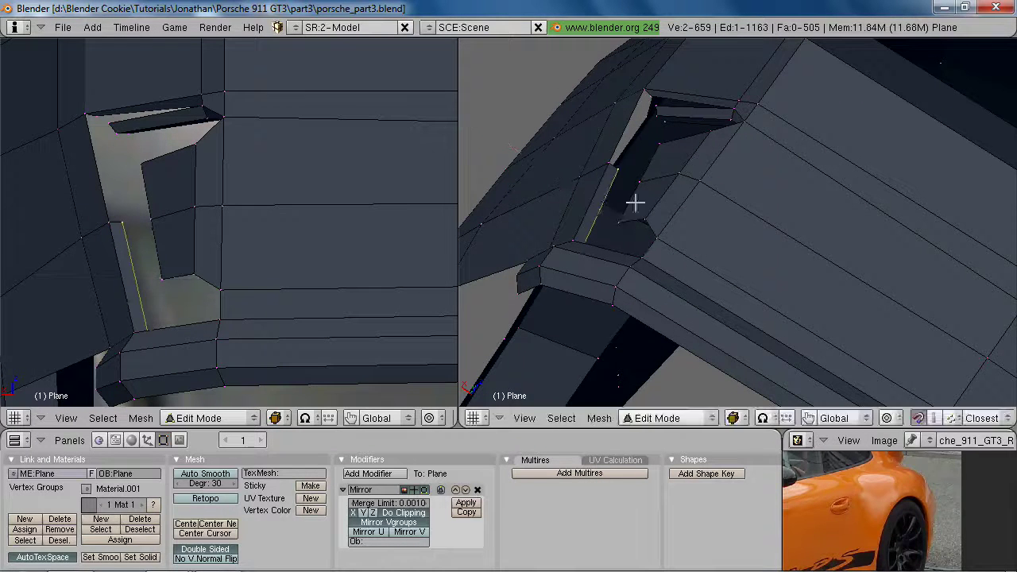
Fill the upper section of the outer rim up to the vent's upper corner vertex and clear the selection
key(f)
middle_drag(649, 94, 778, 243)
key(a)
middle_drag(795, 195, 723, 267)
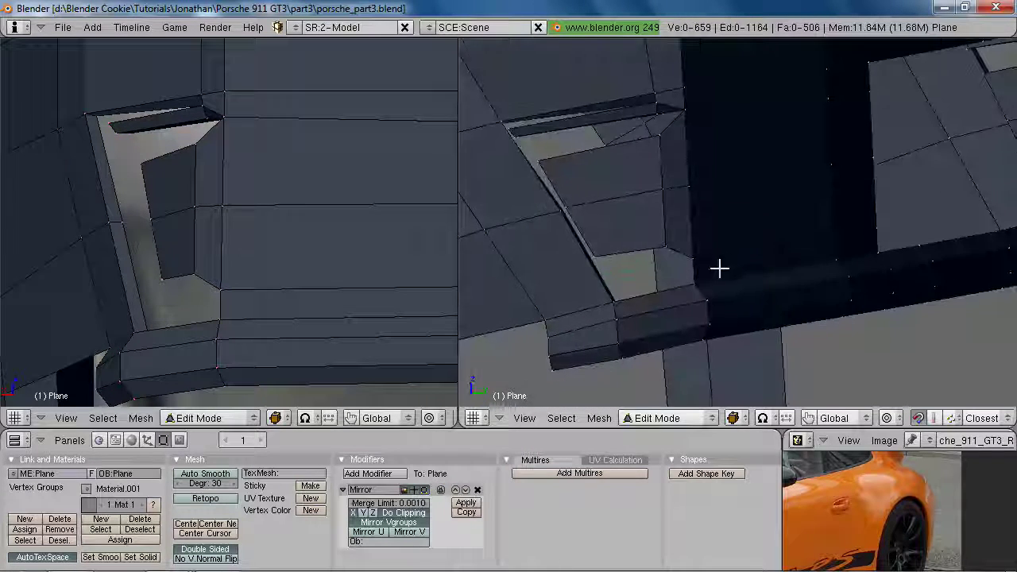
Add a loop cut along the bumper strip just below the vent's lower inboard corner
key(ctrl+r)
click(701, 265)
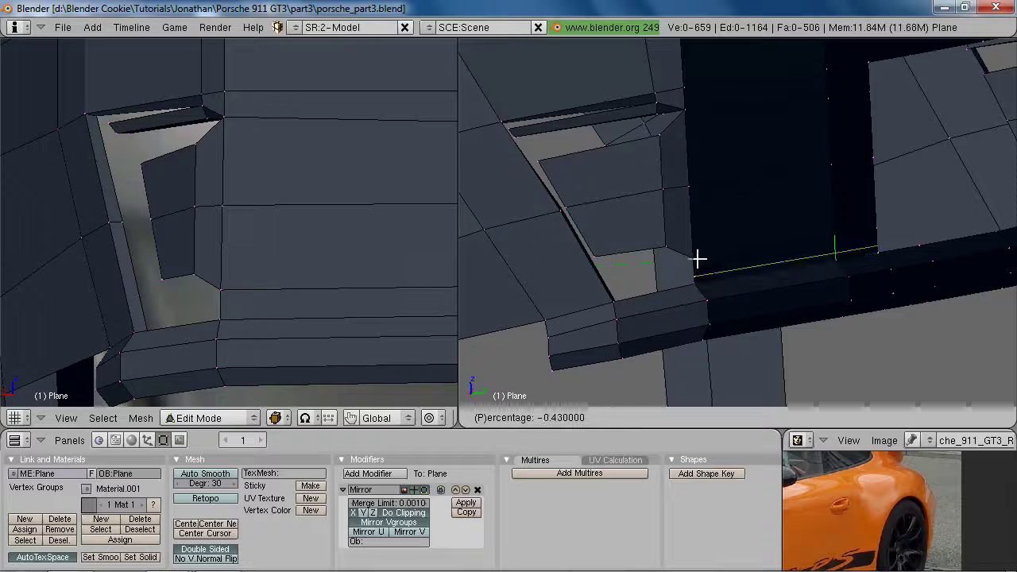
click(696, 257)
Raise the vertex at the vent's lower outer rim corner along Z and fill the sliver between it and the bumper strip
middle_drag(703, 273, 602, 336)
key(z)
right_click(602, 337)
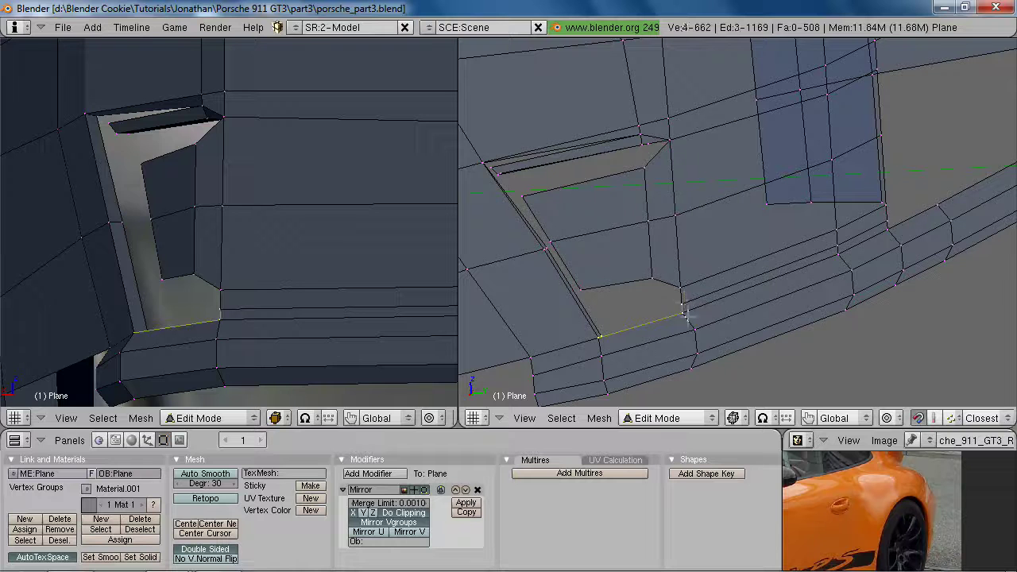
key(g)
key(z)
click(610, 318)
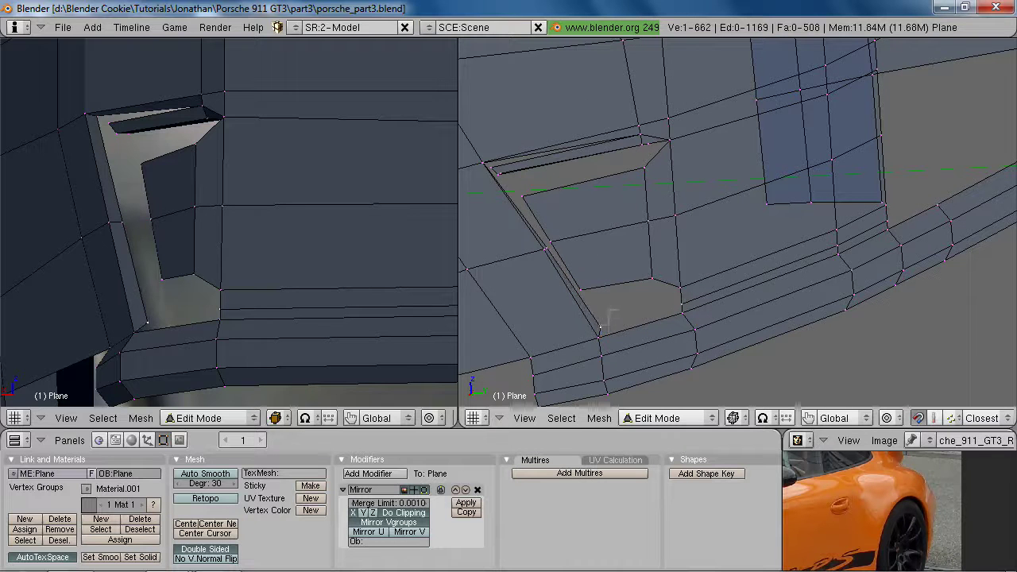
shift+right_click(682, 315)
key(f)
Move the vertex at the vent's lower outer rim corner down along Z to the bumper strip and clear the selection
right_click(613, 324)
key(g)
key(z)
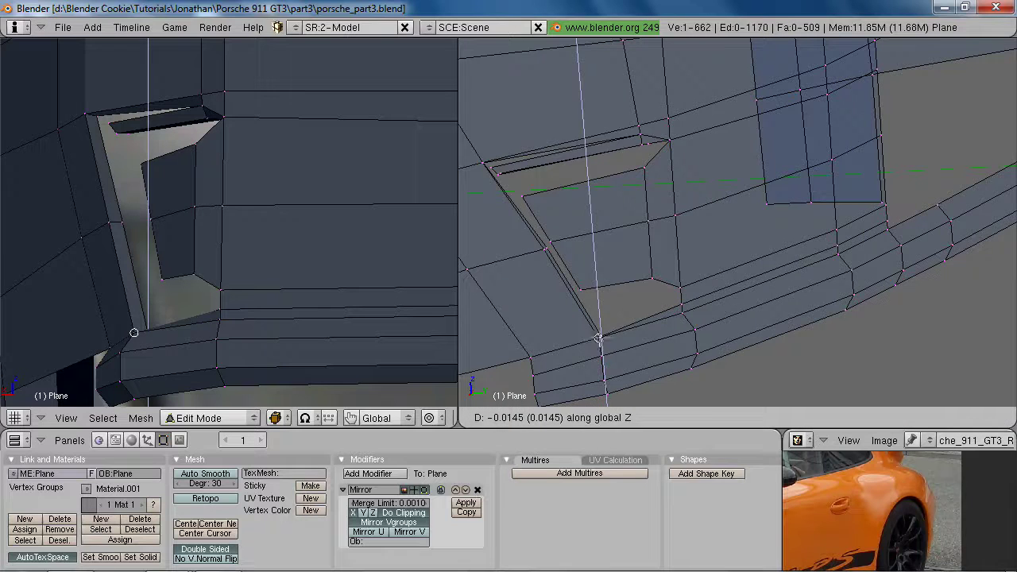
click(598, 337)
middle_drag(598, 336, 632, 182)
key(a)
key(Tab)
key(Tab)
key(z)
key(z)
key(z)
key(a)
key(a)
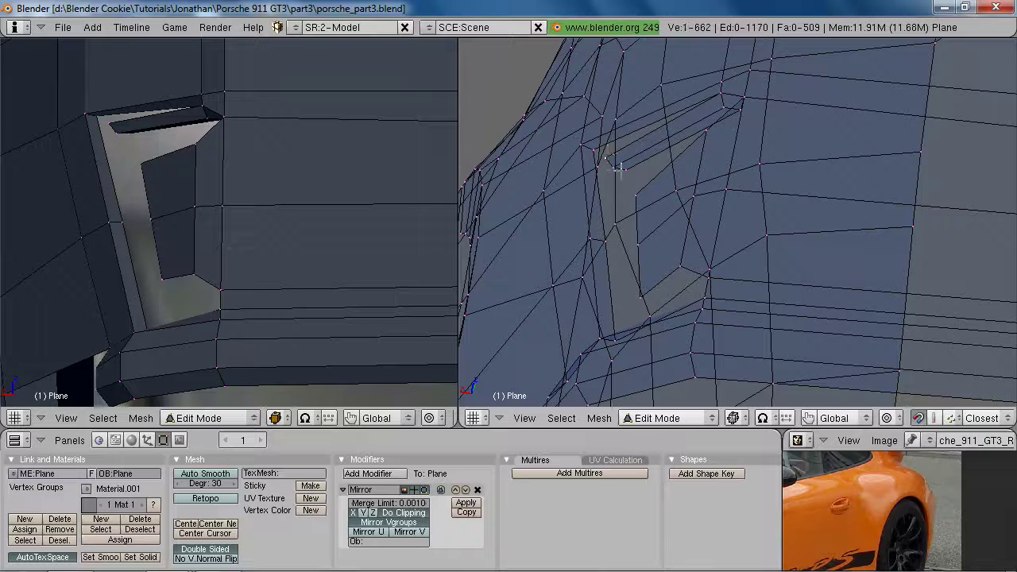
Nudge the free outer vertex of the vent's upper lip and check the vent's shape in the green Porsche reference photo
key(g)
click(642, 171)
key(z)
mouse_move(662, 185)
middle_down()
mouse_move(647, 212)
mouse_move(676, 227)
mouse_move(660, 195)
middle_up()
key(alt+Tab)
key(alt+Tab)
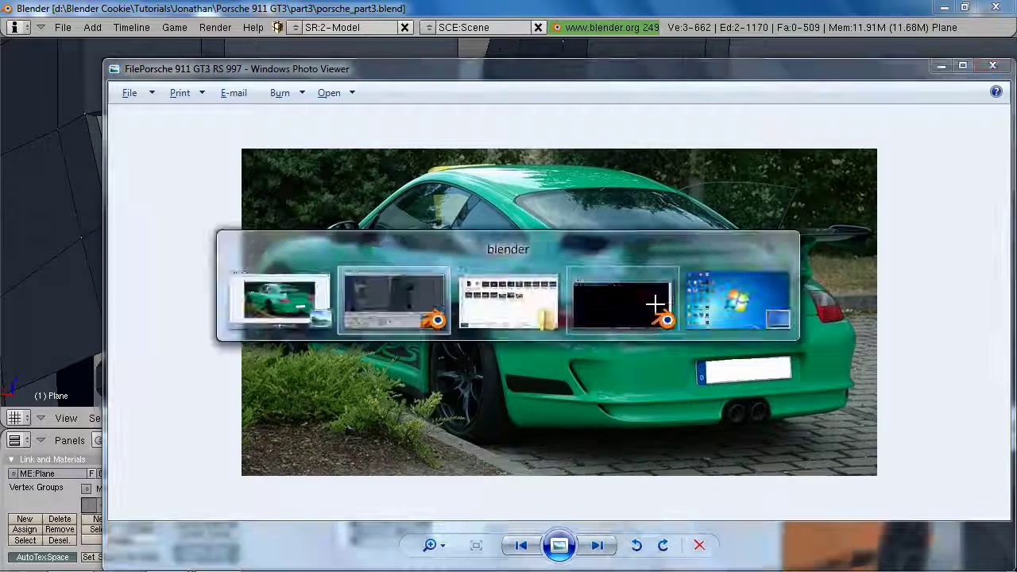
Reposition the vertices at the outer end of the vent's upper lip
middle_drag(660, 204, 612, 164)
right_click(613, 165)
key(g)
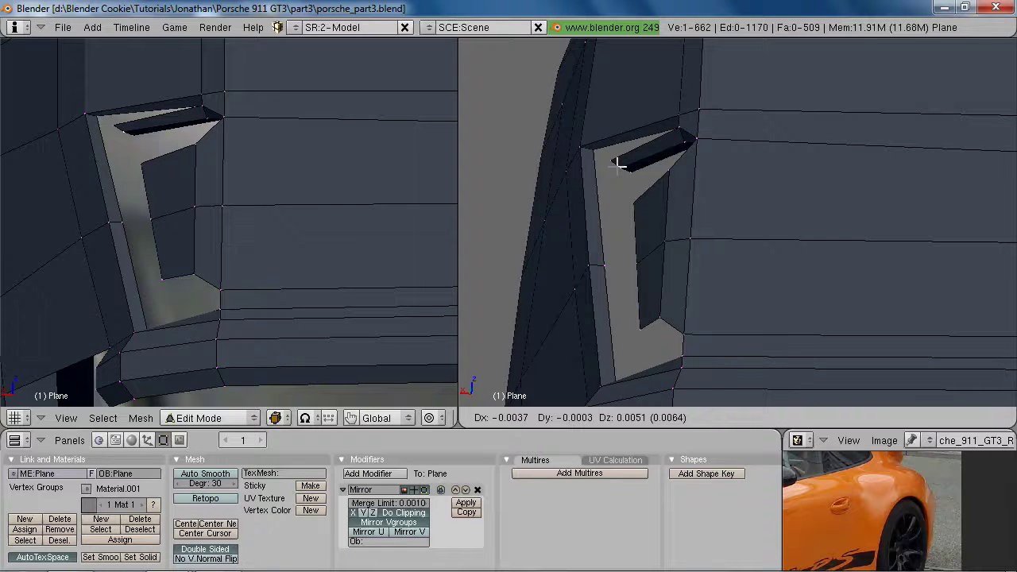
click(628, 161)
middle_drag(676, 141, 626, 225)
key(g)
click(645, 151)
Snap the upper lip's outer end vertex onto the outer rim's corner and remove doubles across the whole mesh
key(g)
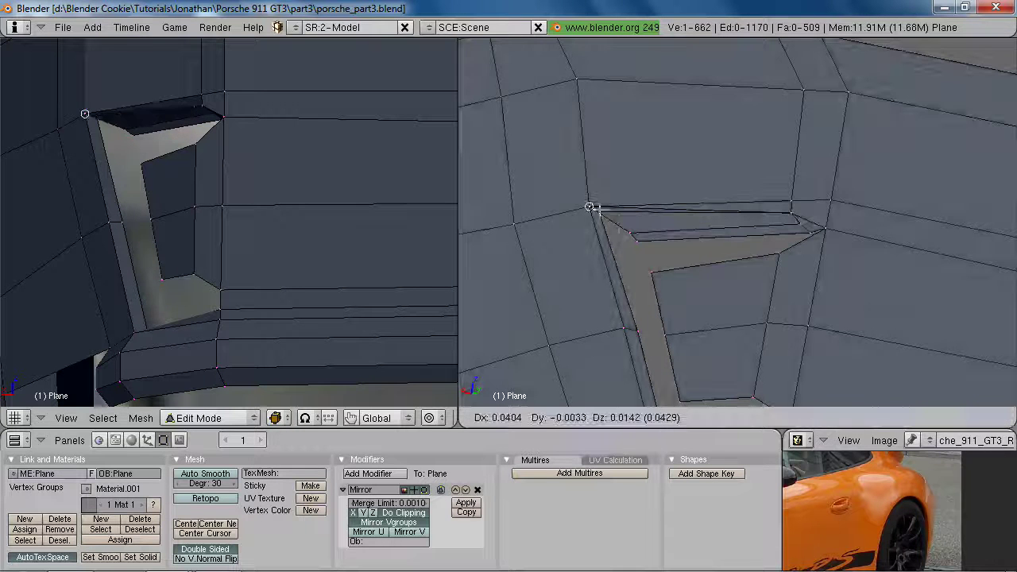
click(615, 213)
middle_drag(615, 213, 617, 220)
key(a)
key(w)
click(618, 338)
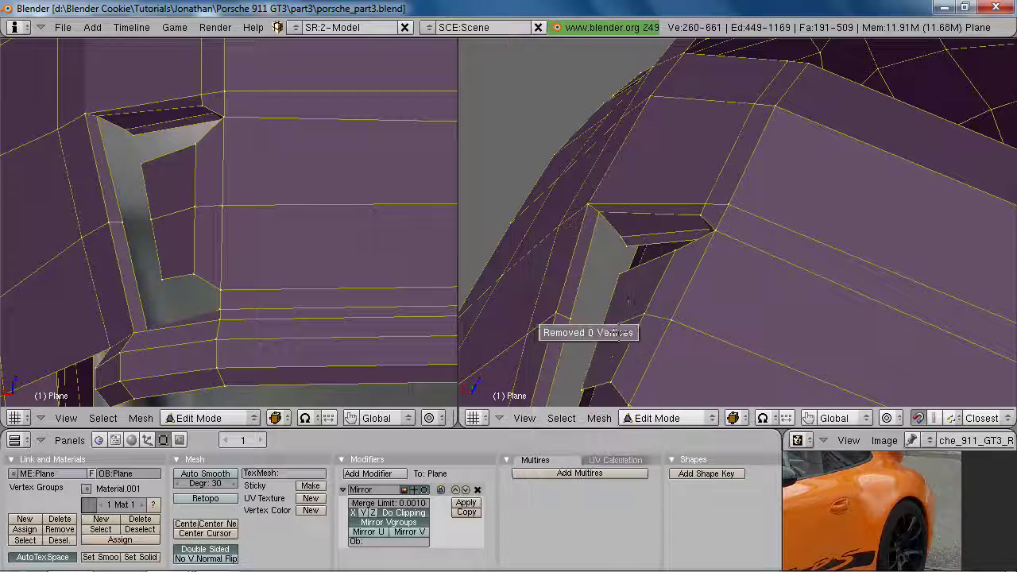
key(a)
Raise the lower vertex at the outer end of the vent's upper lip and clear the selection
middle_drag(629, 243, 749, 205)
key(g)
click(613, 233)
key(a)
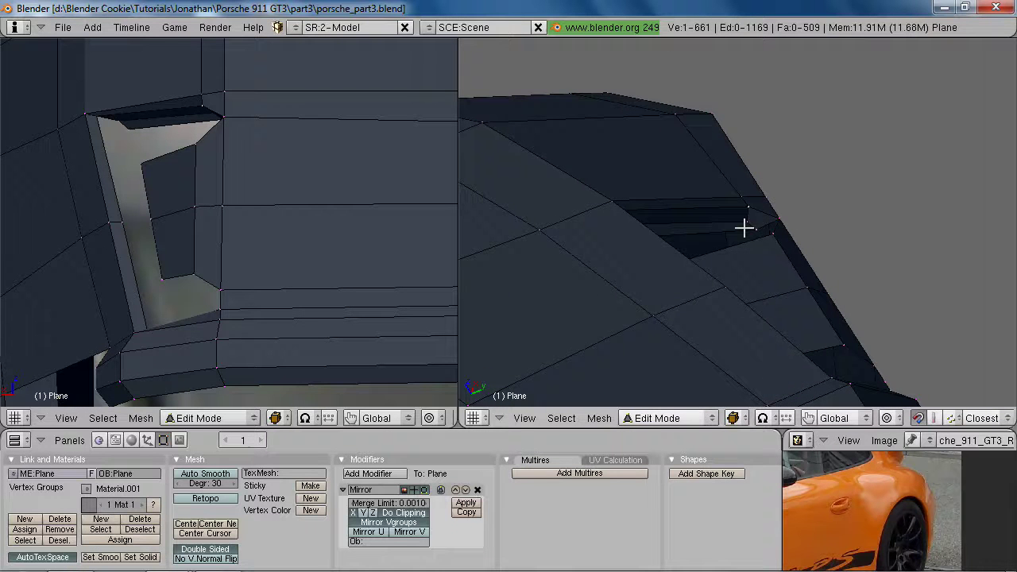
key(w)
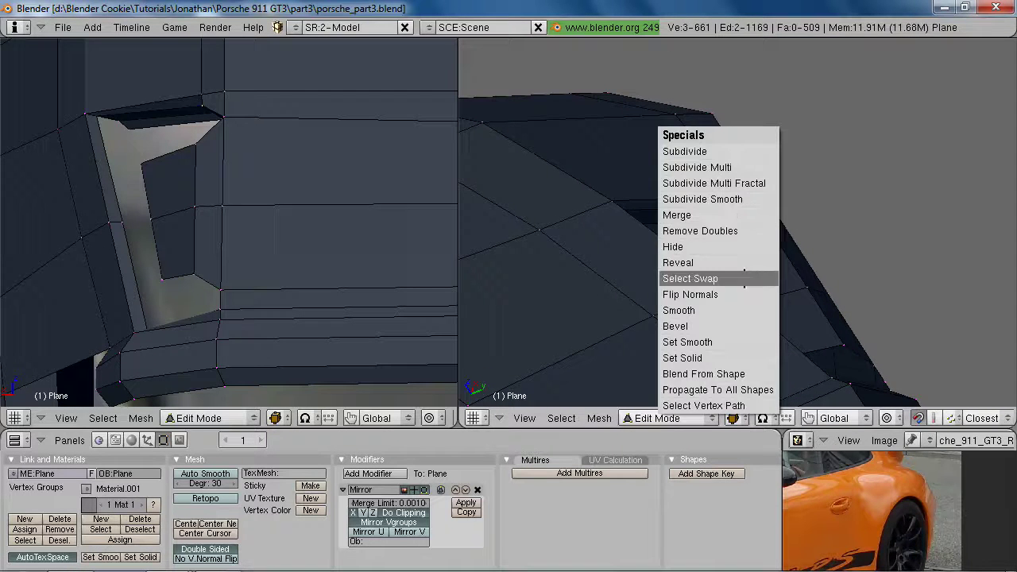
key(Escape)
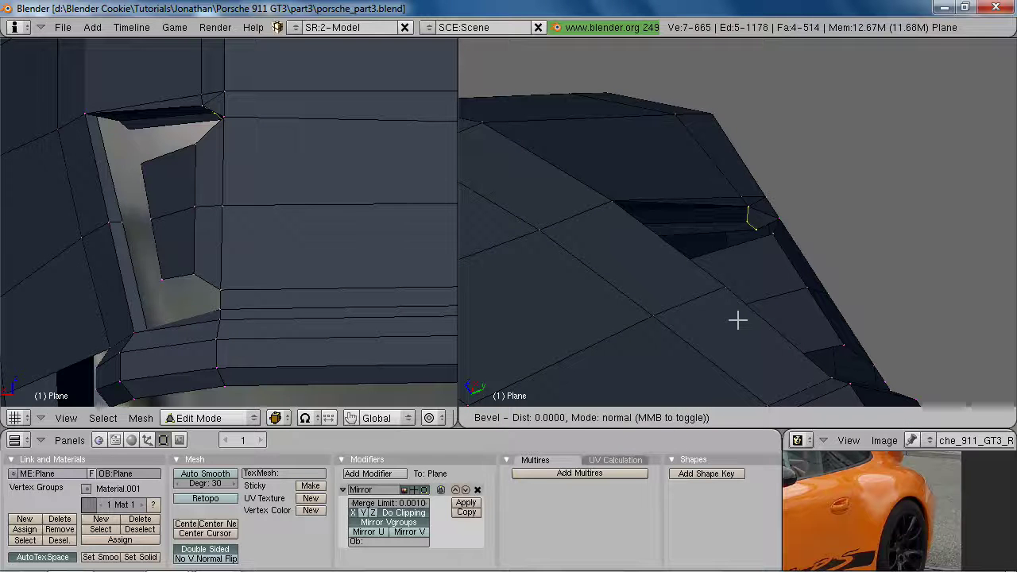
key(Escape)
Smooth the three vertices at the inner end of the vent's upper lip and shift them along Y in side view
key(w)
click(737, 302)
middle_drag(775, 246, 724, 235)
key(KP_3)
key(g)
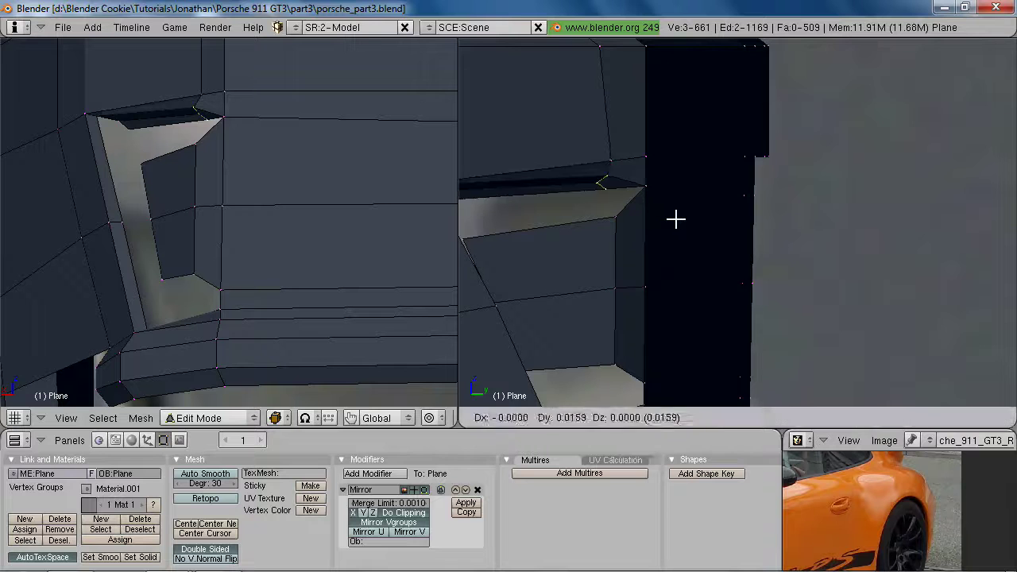
click(677, 219)
Raise the horizontal row of bumper vertices level with the vent's upper inner corner along Z
key(z)
right_click(649, 187)
key(g)
right_click(648, 185)
key(b)
drag(645, 176, 792, 227)
key(g)
key(z)
click(809, 216)
drag(745, 193, 774, 206)
key(g)
key(z)
click(779, 199)
Select the two vertices at the outer end of the vent's upper lip and reposition them
mouse_move(540, 208)
shift+middle_down()
mouse_move(704, 181)
mouse_move(626, 225)
mouse_move(930, 95)
mouse_move(834, 155)
shift+middle_up()
key(a)
key(z)
key(z)
right_click(675, 254)
shift+right_click(683, 255)
shift+middle_drag(684, 253, 694, 152)
key(z)
middle_drag(783, 183, 853, 118)
key(g)
click(719, 193)
key(z)
Fill the gap between the vent's upper lip and the top edge of the recess panel with a face
right_drag(842, 78, 840, 65)
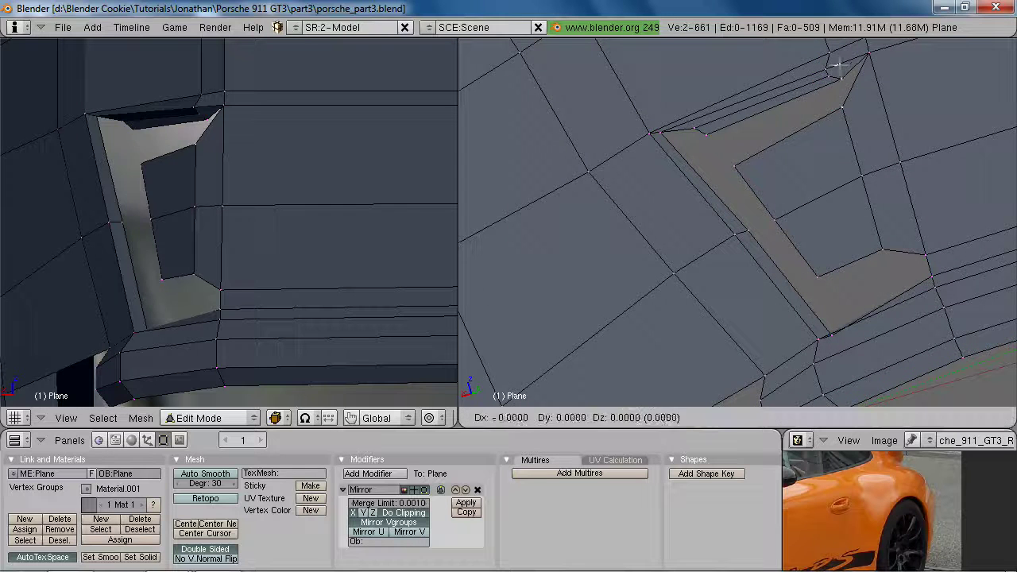
right_click(709, 132)
shift+right_click(707, 135)
shift+right_click(734, 165)
shift+right_click(842, 108)
key(f)
middle_drag(822, 142, 780, 159)
key(a)
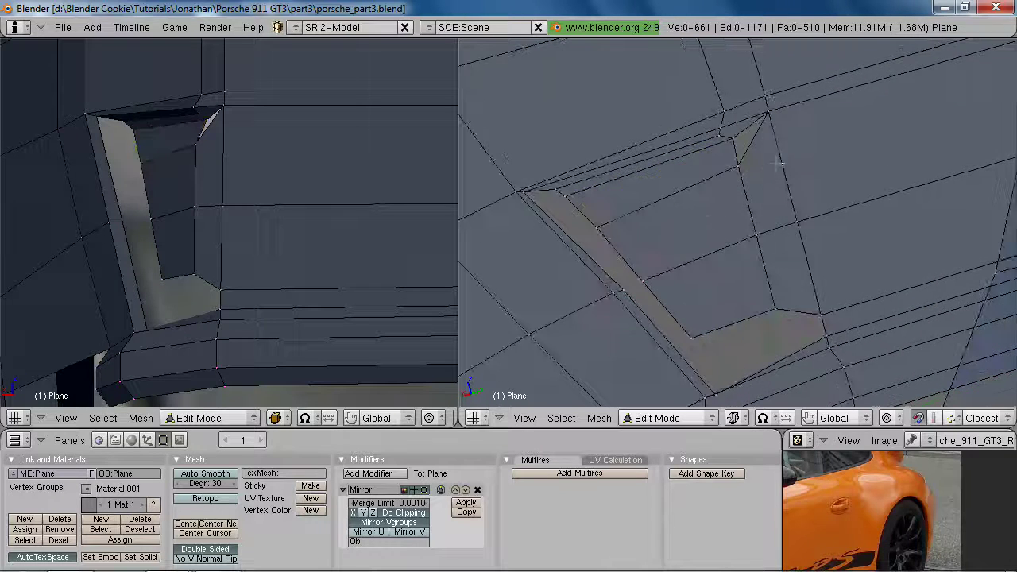
scroll(772, 151, down, 4)
key(ctrl+r)
click(764, 187)
click(760, 188)
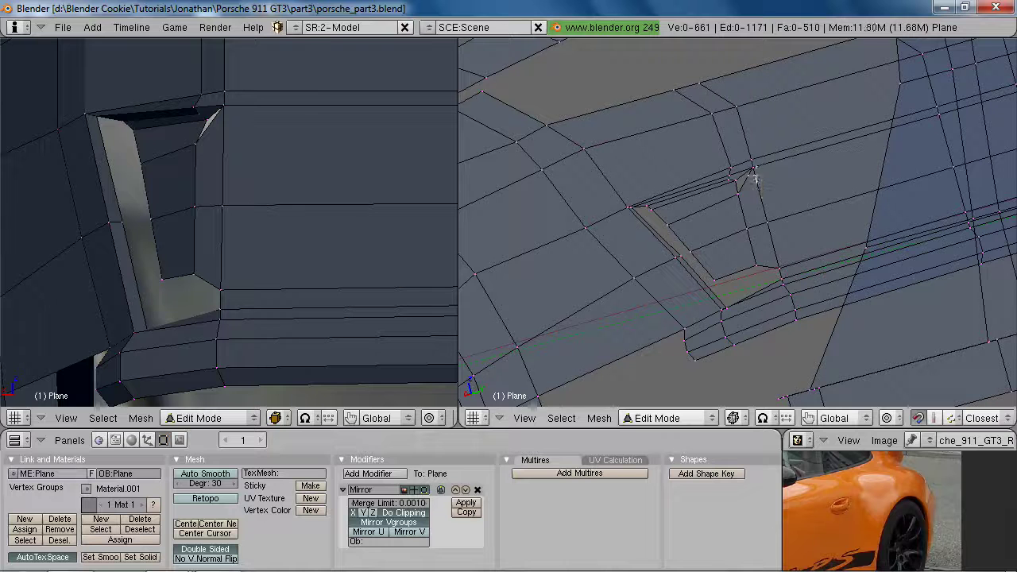
Delete the narrow face along the recess's upper inner side and add a horizontal loop cut across the adjoining bumper panel
key(x)
click(751, 208)
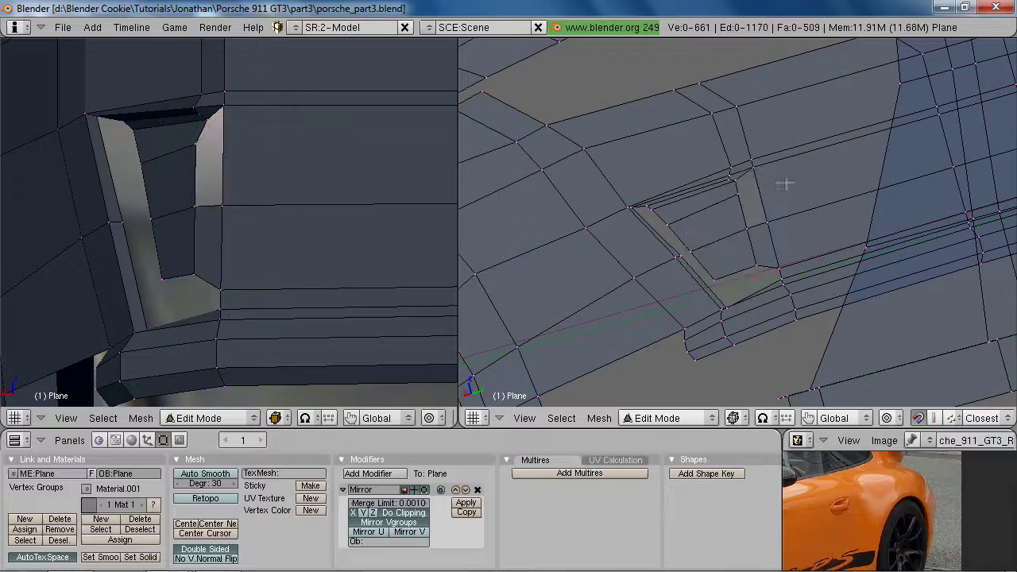
key(ctrl+r)
click(760, 185)
Fill the open strip between the recess panel's inner edge and the newly cut bumper panel
alt+right_click(745, 192)
right_drag(755, 188, 756, 188)
key(f)
key(a)
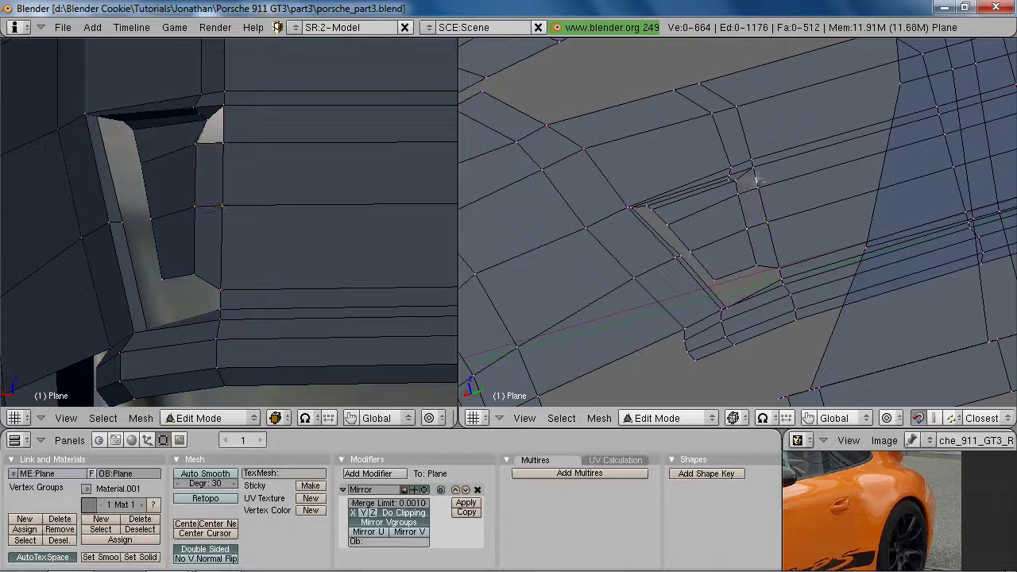
Adjust the position of the vertex near the inner end of the vent's upper lip using the side view
key(z)
middle_drag(683, 230, 831, 170)
key(KP_3)
right_click(819, 151)
key(KP_3)
key(g)
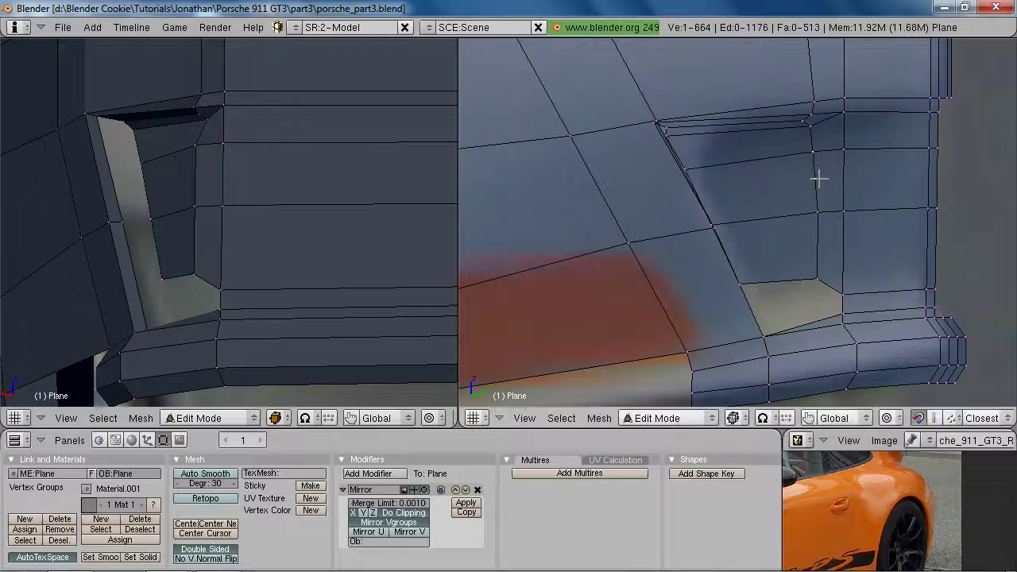
click(827, 139)
middle_drag(828, 138, 792, 166)
key(g)
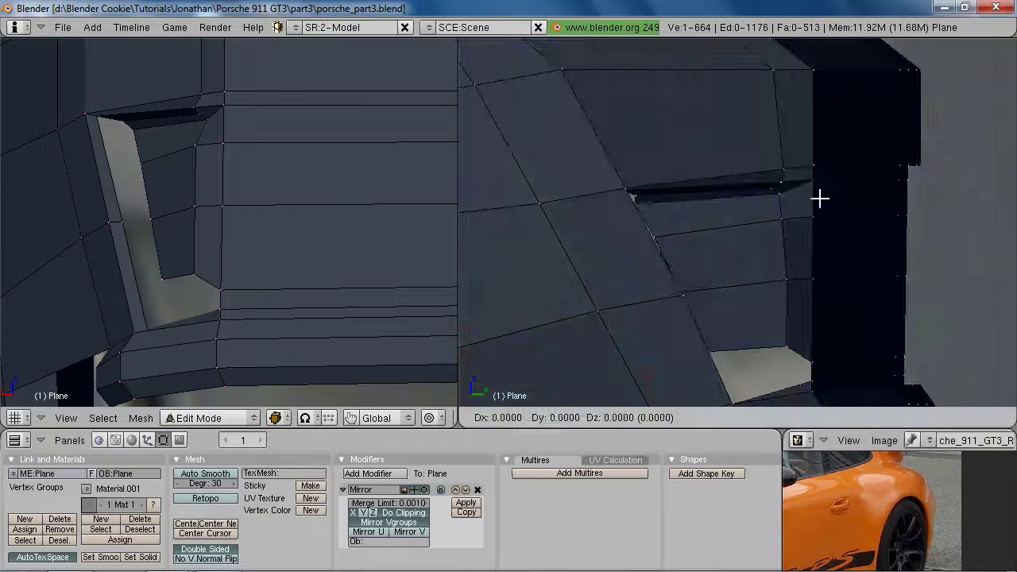
click(813, 184)
Raise the narrow horizontal bumper strip at the vent's upper inner corner about 0.0068 along Z
shift+right_click(811, 167)
drag(886, 145, 952, 193)
key(g)
key(z)
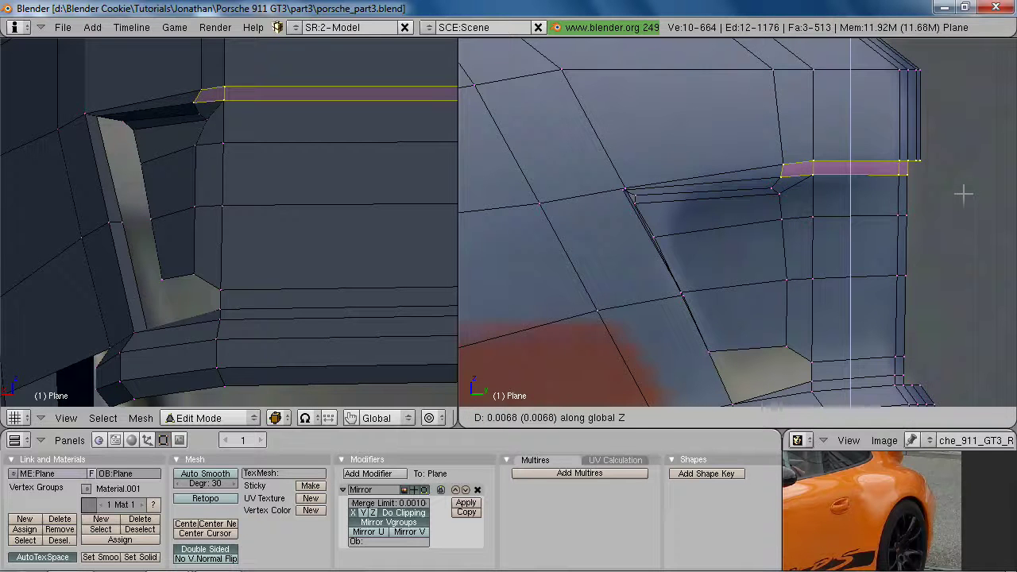
click(963, 193)
Nudge the vertices at the outer ends of the upper lip and the recess panel in side view
key(z)
shift+middle_drag(726, 200, 739, 199)
key(z)
right_click(692, 192)
key(g)
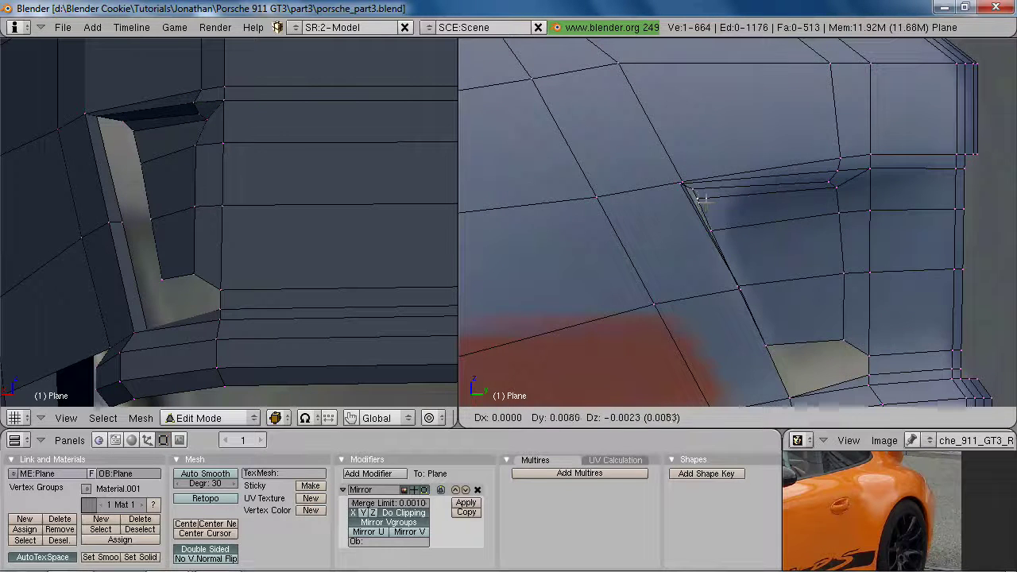
click(695, 189)
right_click(729, 229)
key(g)
click(726, 230)
Move the vertices along the recess panel's inner edge along X toward the adjoining bumper panel
key(z)
shift+middle_drag(726, 232, 777, 202)
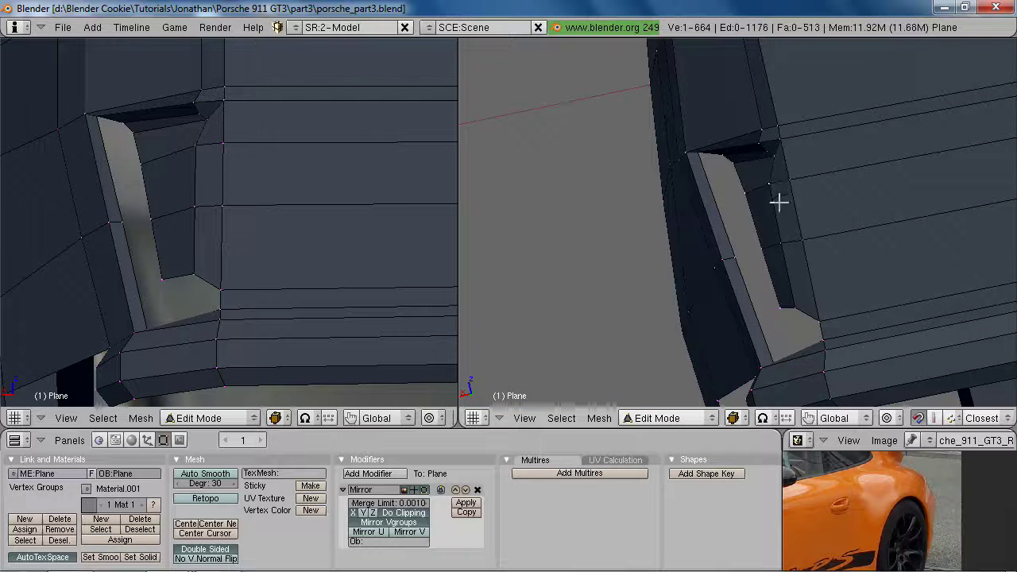
key(g)
key(x)
click(806, 302)
middle_drag(721, 236, 773, 209)
key(KP_3)
key(z)
shift+middle_drag(703, 227, 803, 310)
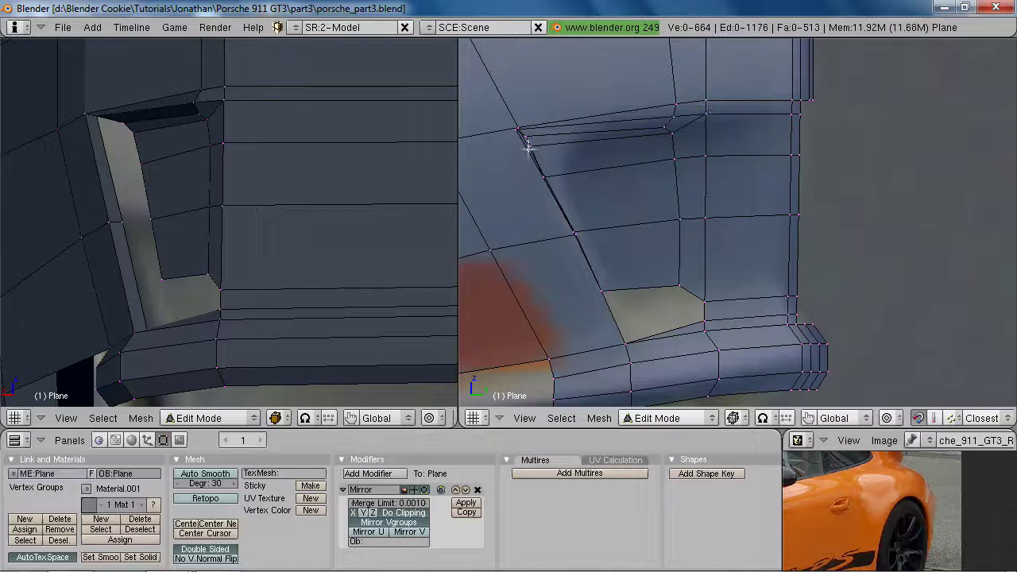
middle_drag(618, 343, 729, 297)
key(z)
key(ctrl+r)
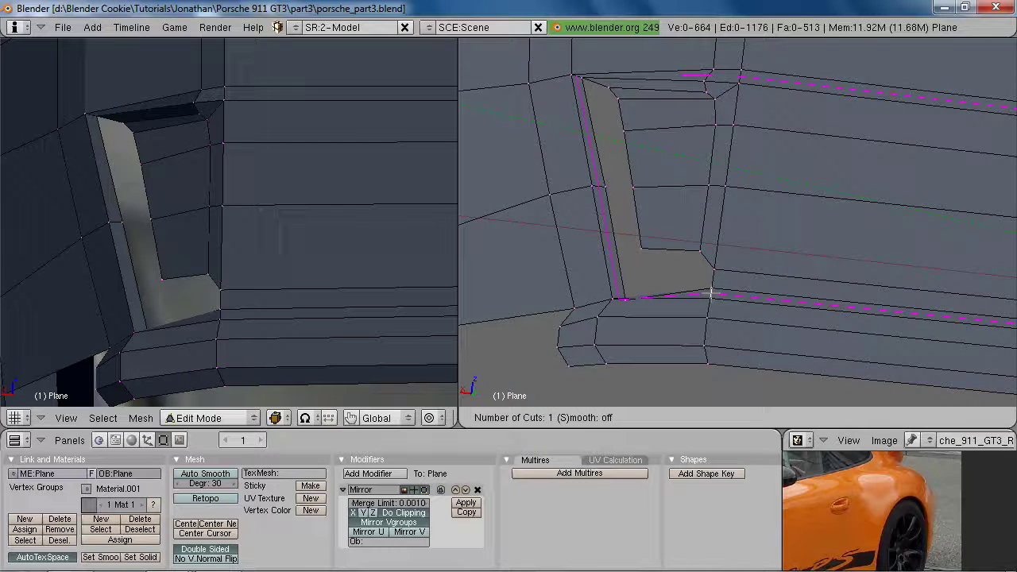
key(Escape)
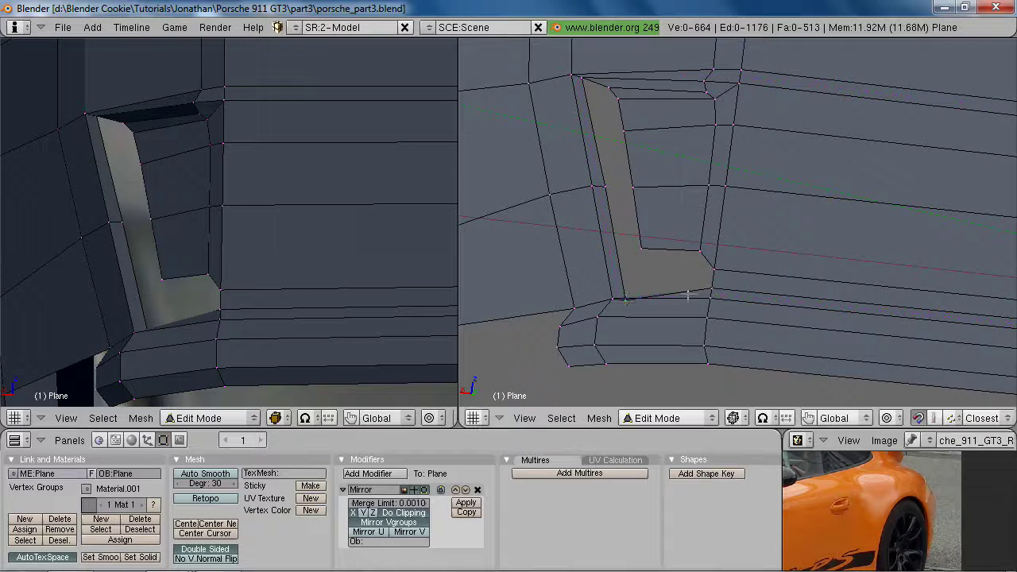
Fine-tune the height of the vertex at the vent's lower outer rim corner along Z
right_click(624, 300)
key(g)
key(z)
click(625, 298)
Select the three faces of the vent's upper lip and duplicate them in place
middle_drag(626, 295, 691, 222)
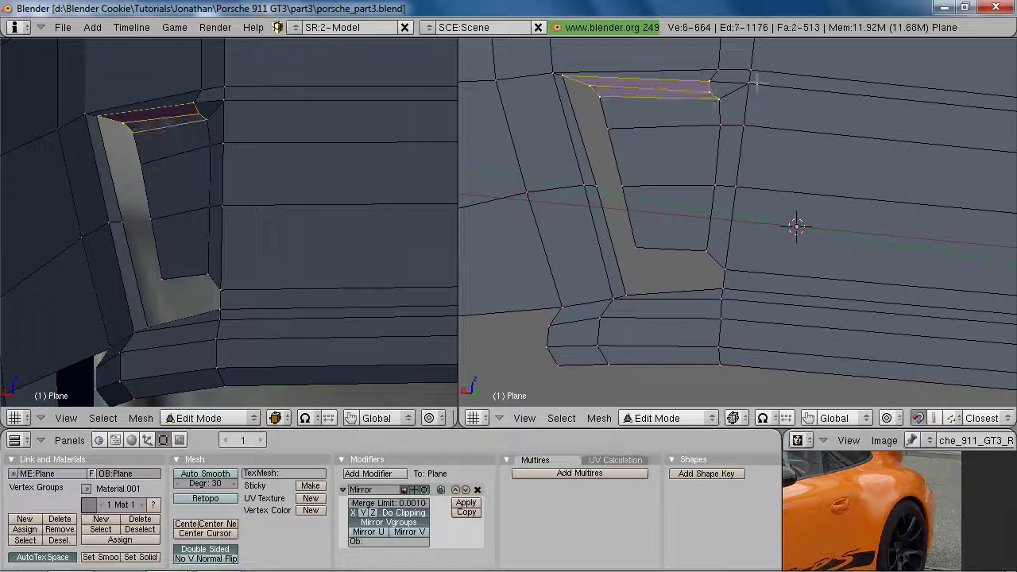
key(KP_3)
scroll(616, 166, down, 5)
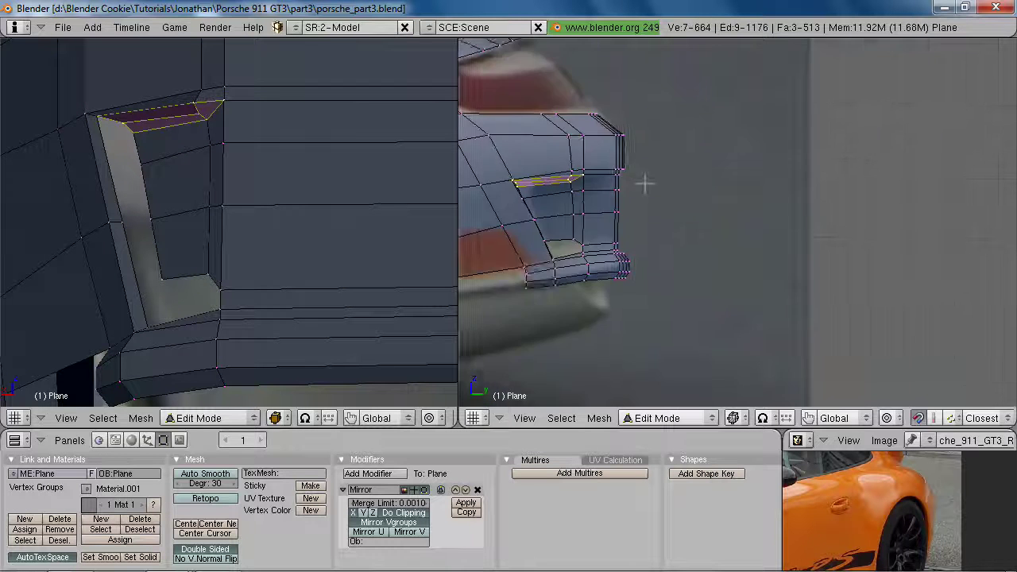
shift+middle_drag(678, 193, 827, 199)
scroll(823, 199, up, 4)
key(shift+d)
right_click(741, 248)
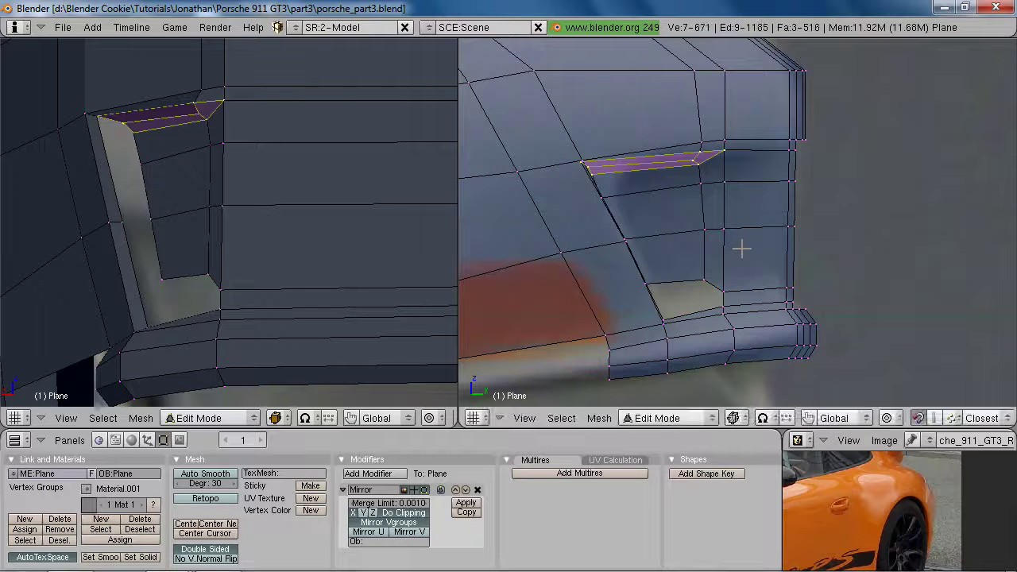
Mirror the duplicated lip faces along Z and move them down to the vent's lower edge
key(g)
click(737, 355)
key(ctrl+m)
key(z)
click(735, 355)
key(g)
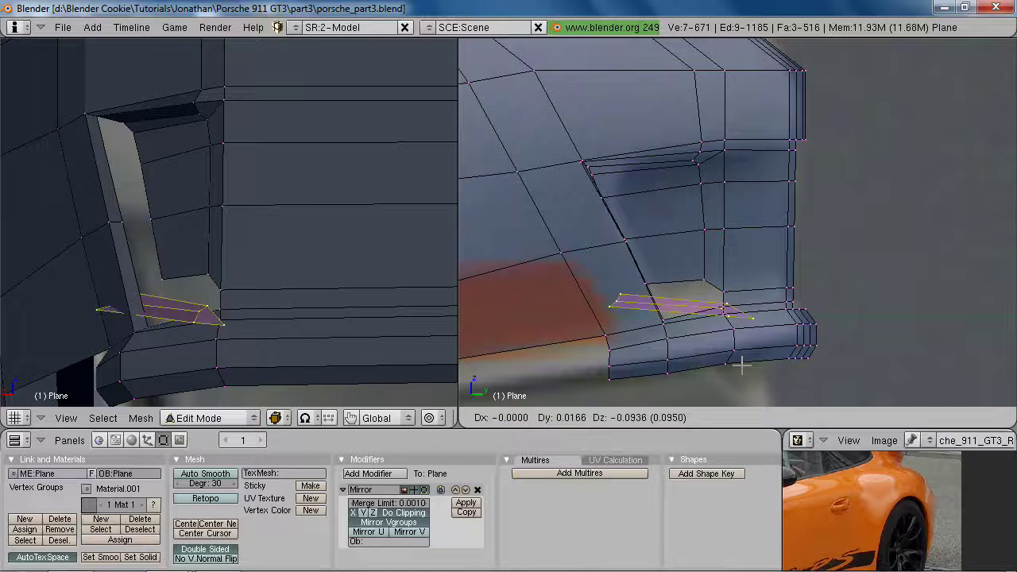
click(741, 363)
Rotate, scale and reposition the mirrored lip to match the slope and length of the vent's lower opening
key(r)
click(766, 343)
key(s)
click(764, 338)
key(r)
click(751, 334)
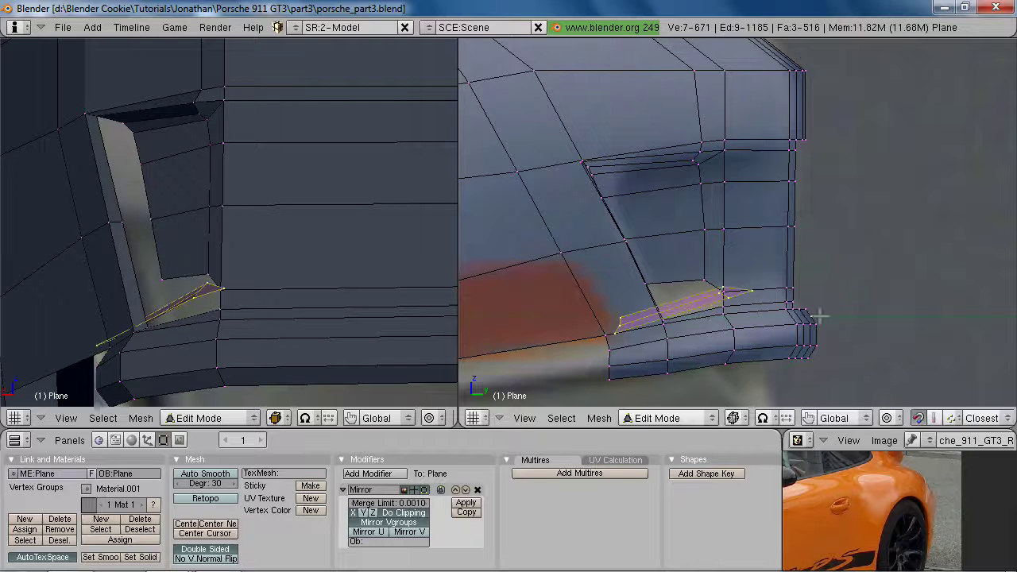
key(s)
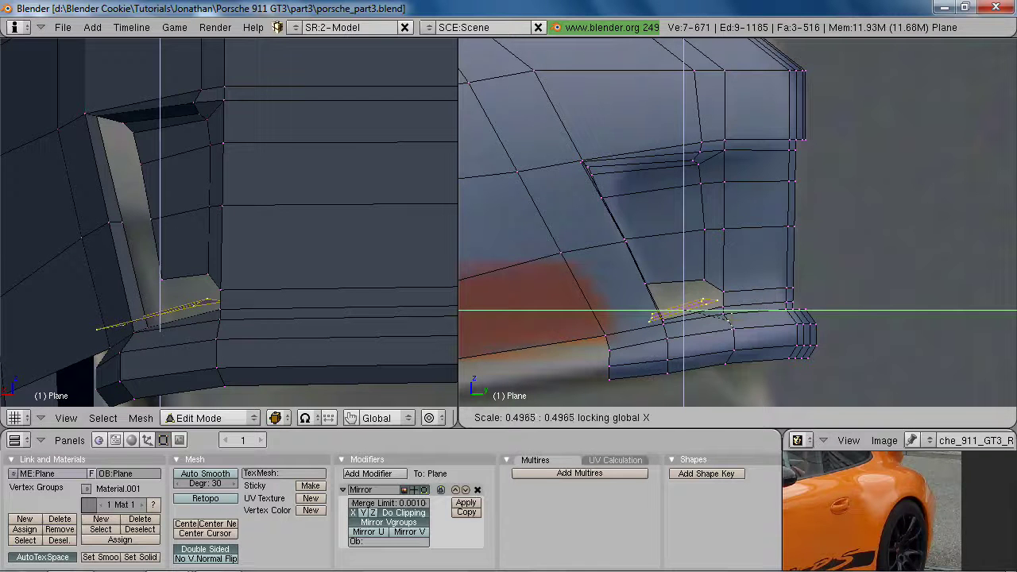
key(g)
click(743, 323)
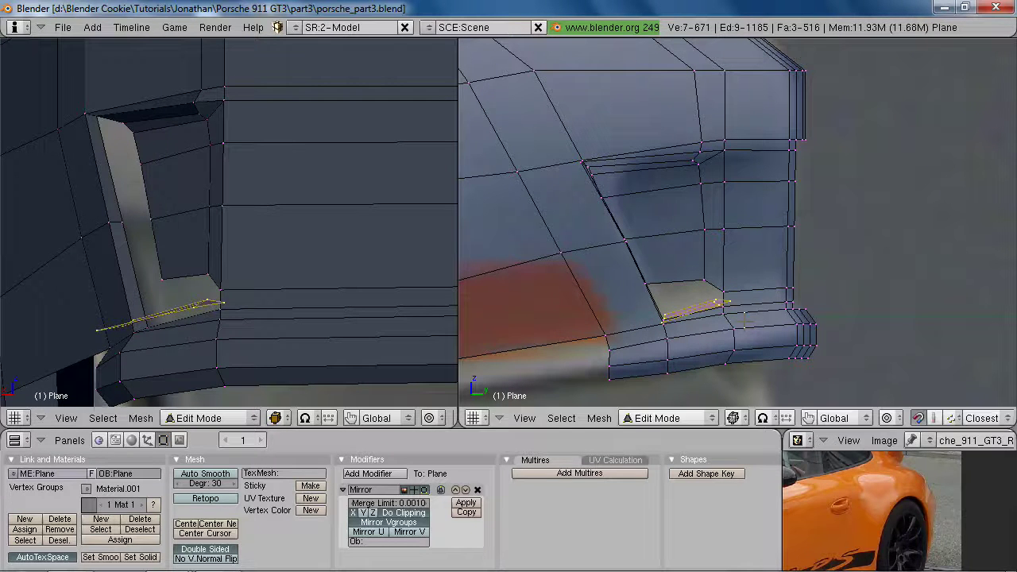
Scale the lower lip along X and move it onto the vent's lower rim
key(s)
key(x)
click(739, 322)
key(g)
click(732, 327)
Move the lower lip along Z and along X to seat it against the bumper's lower rim
shift+middle_drag(733, 271, 710, 119)
ctrl+middle_drag(710, 119, 716, 297)
key(KP_Decimal)
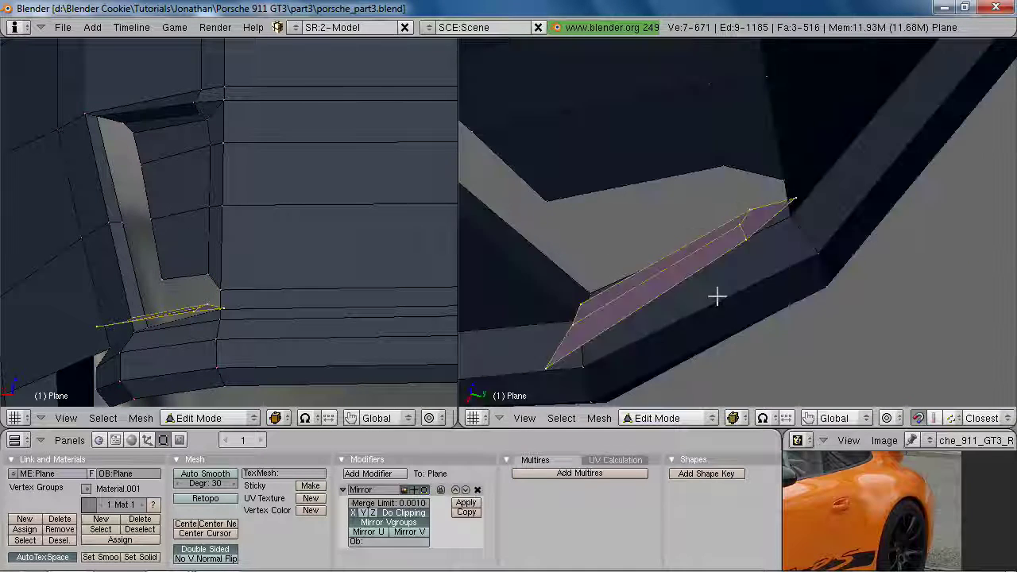
key(g)
key(z)
click(724, 258)
key(g)
key(x)
click(732, 229)
Rotate the lower lip about Z, shift it along X and scale it to fit between the rim corners
key(r)
key(z)
click(911, 234)
key(g)
key(x)
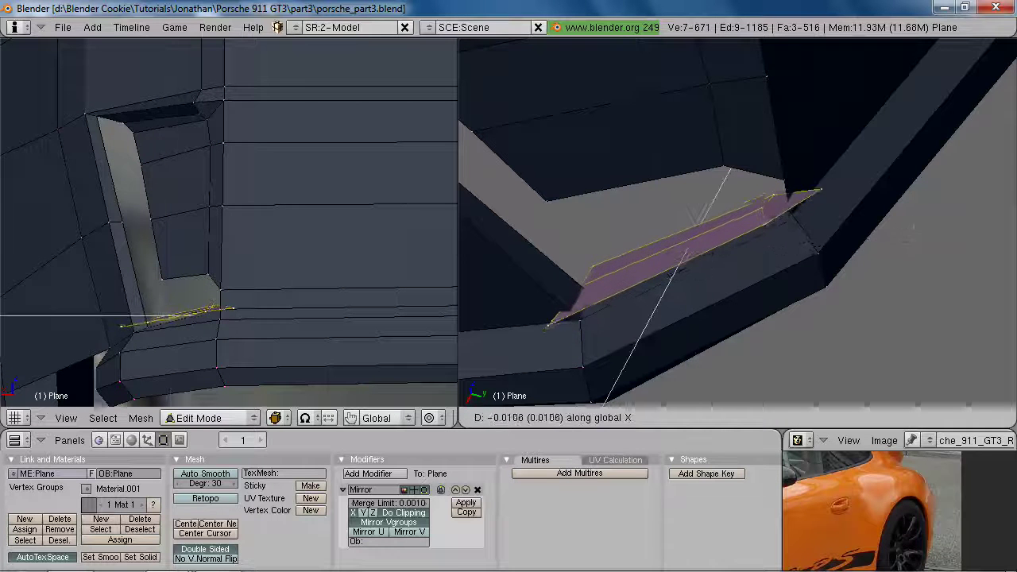
click(894, 194)
key(s)
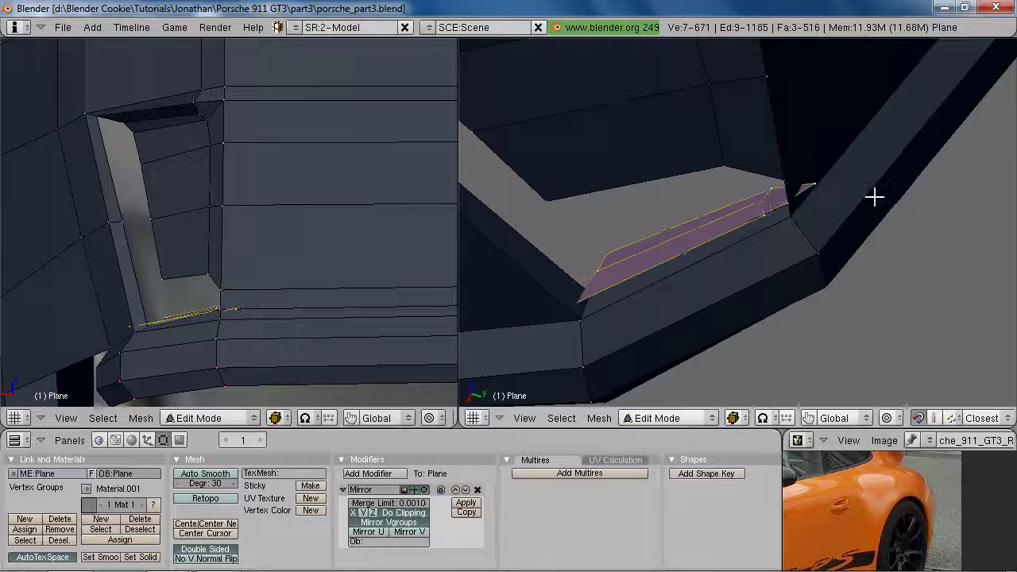
click(874, 196)
Move the vertices at both ends of the lower lip onto the adjoining rim corner vertices
right_click(799, 183)
key(g)
click(787, 204)
key(z)
right_click(564, 303)
key(g)
click(598, 290)
Select the whole mesh and remove its double vertices
key(a)
key(a)
key(w)
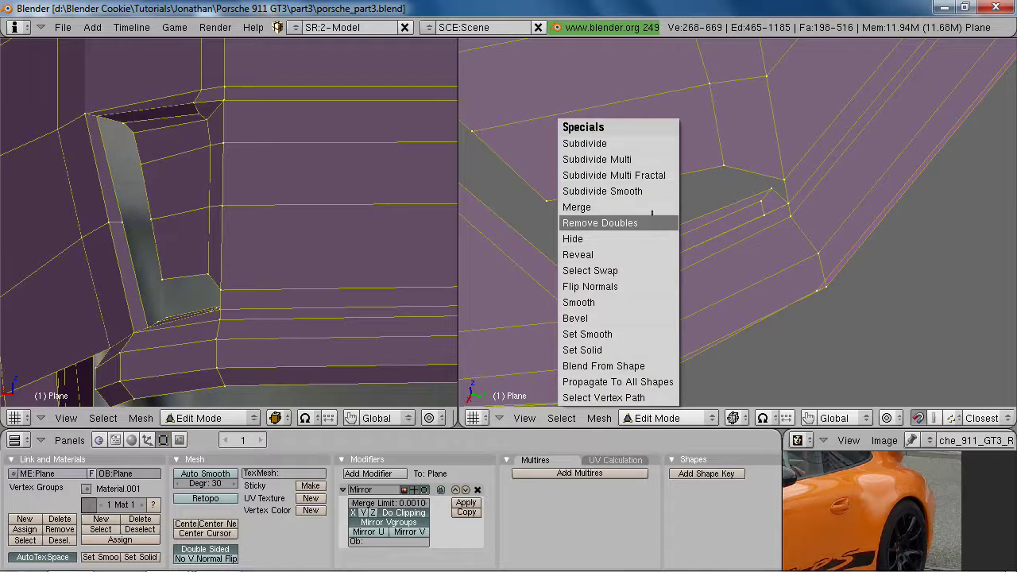
click(650, 224)
Nudge the vertex at the lower lip's corner near the vertical rim edge
middle_drag(664, 249, 842, 200)
key(a)
key(g)
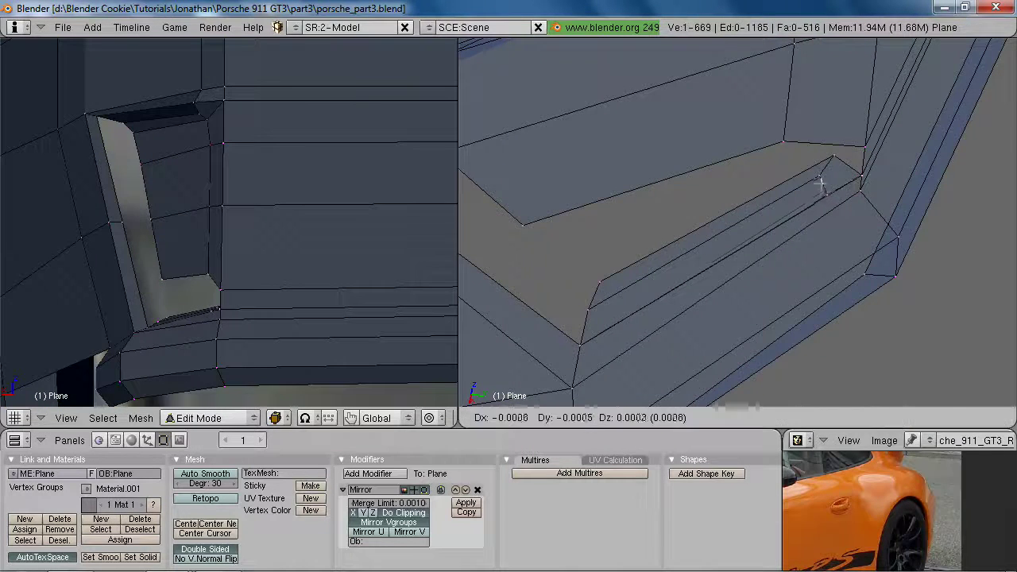
click(822, 177)
Add a loop cut down through the lower rim faces, close to the vent's corner
key(KP_Decimal)
scroll(699, 199, down, 6)
shift+middle_drag(715, 143, 752, 136)
scroll(768, 287, up, 1)
key(ctrl+r)
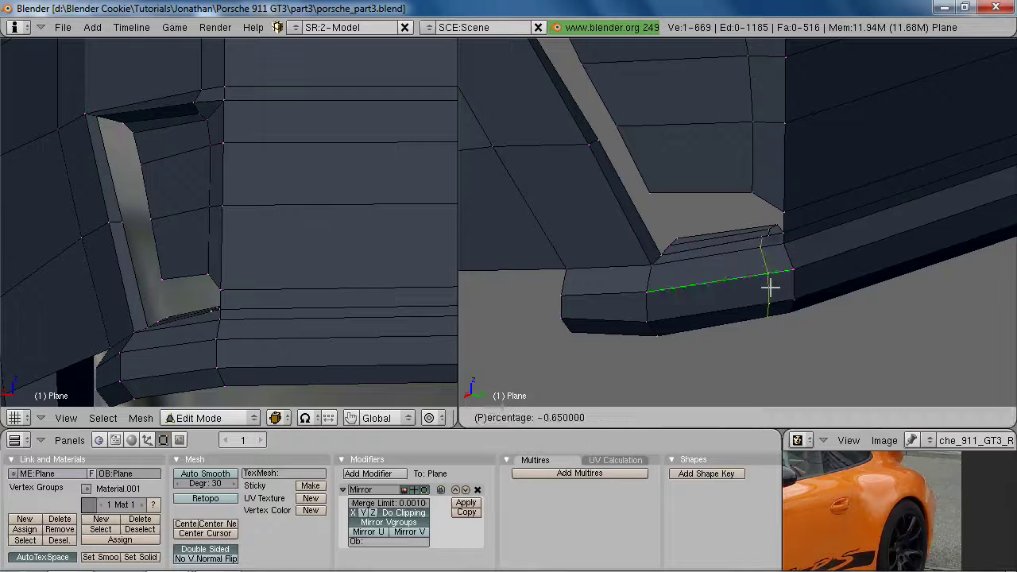
click(776, 290)
Reposition the vertices where the new edge loop meets the lower lip's corner, with AutoMerge Editing on
middle_drag(777, 289, 765, 313)
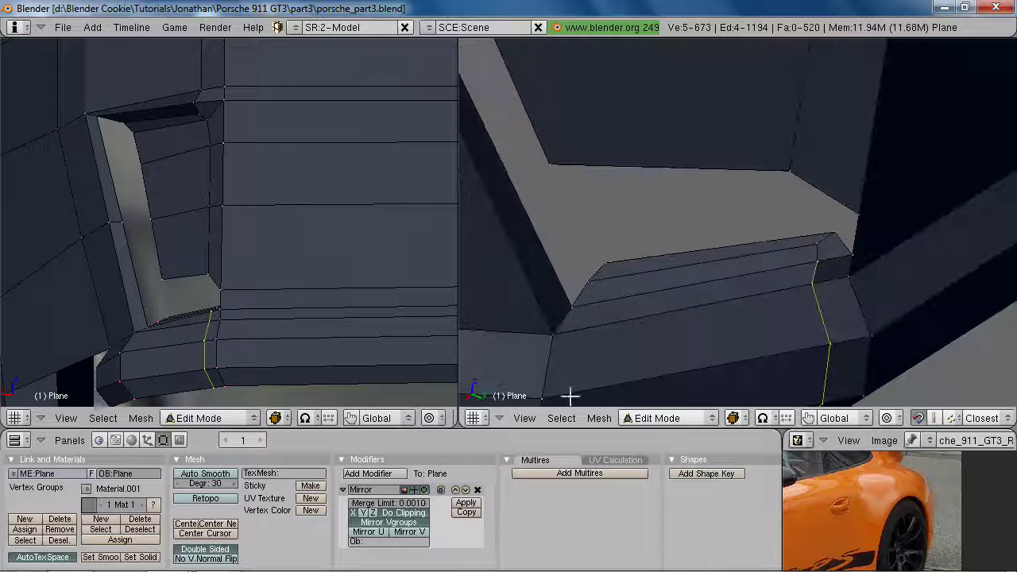
click(523, 418)
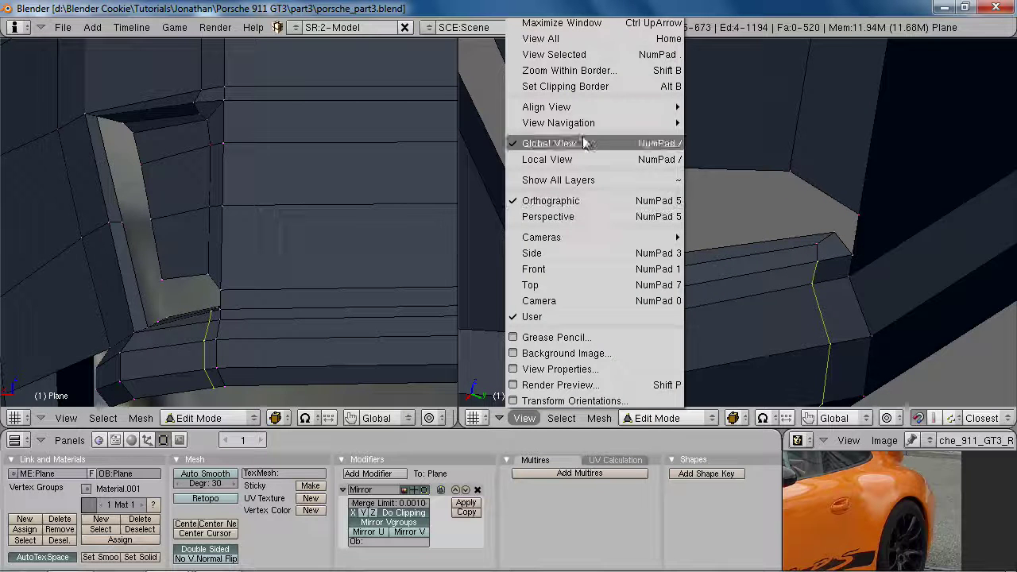
click(599, 418)
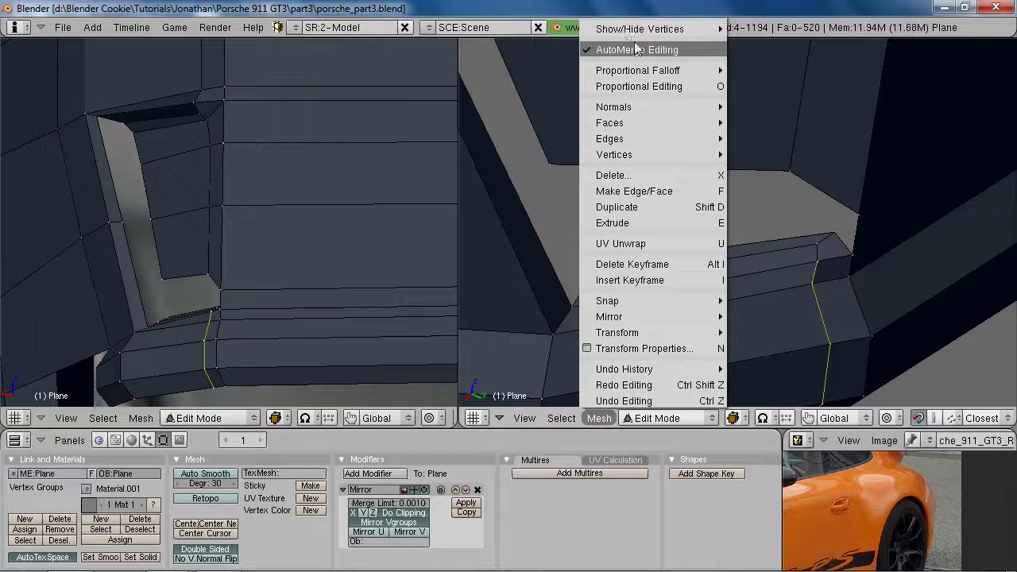
mouse_move(612, 379)
middle_down()
mouse_move(710, 304)
mouse_move(755, 323)
mouse_move(798, 200)
middle_up()
right_click(799, 198)
key(g)
click(801, 264)
mouse_move(800, 263)
middle_down()
mouse_move(752, 215)
mouse_move(742, 243)
mouse_move(749, 221)
mouse_move(818, 213)
mouse_move(774, 227)
middle_up()
key(g)
click(833, 229)
Slide the new edge loop on the lower rim slightly away from the vent's corner edge
key(KP_3)
scroll(769, 244, down, 5)
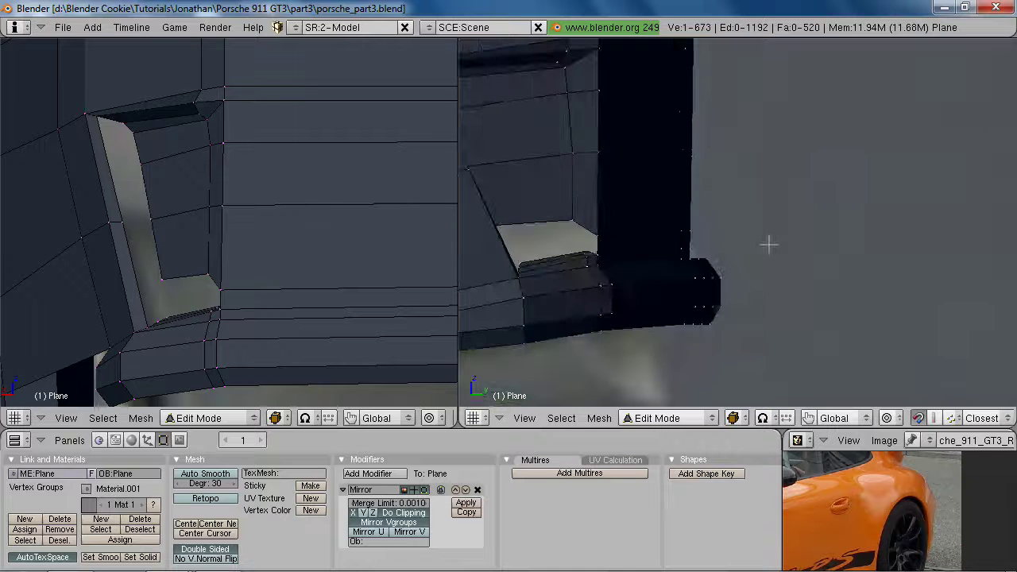
shift+middle_drag(753, 262, 828, 339)
scroll(831, 275, up, 3)
key(z)
scroll(828, 338, up, 4)
scroll(828, 338, down, 4)
scroll(757, 245, down, 3)
key(a)
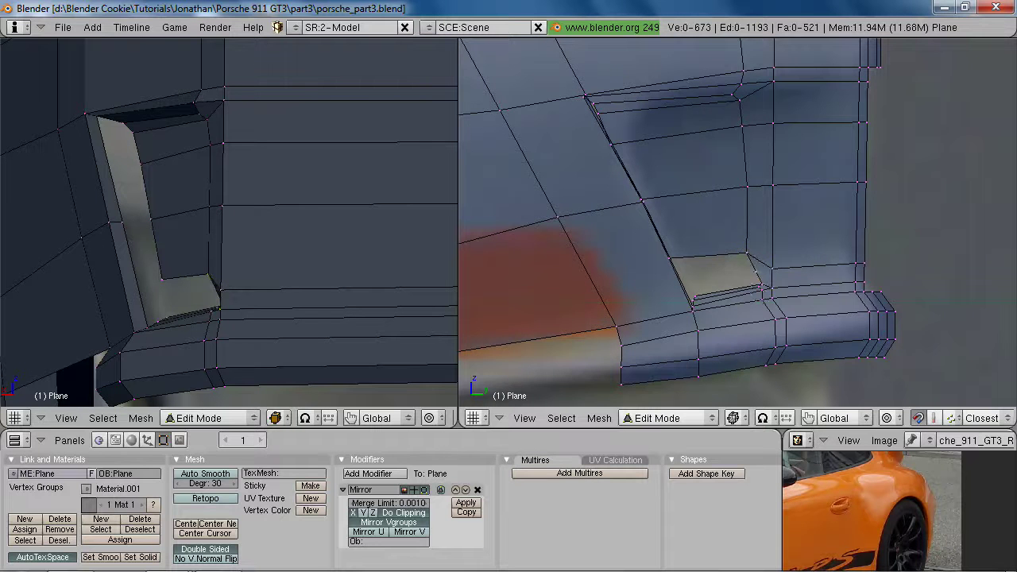
key(ctrl+e)
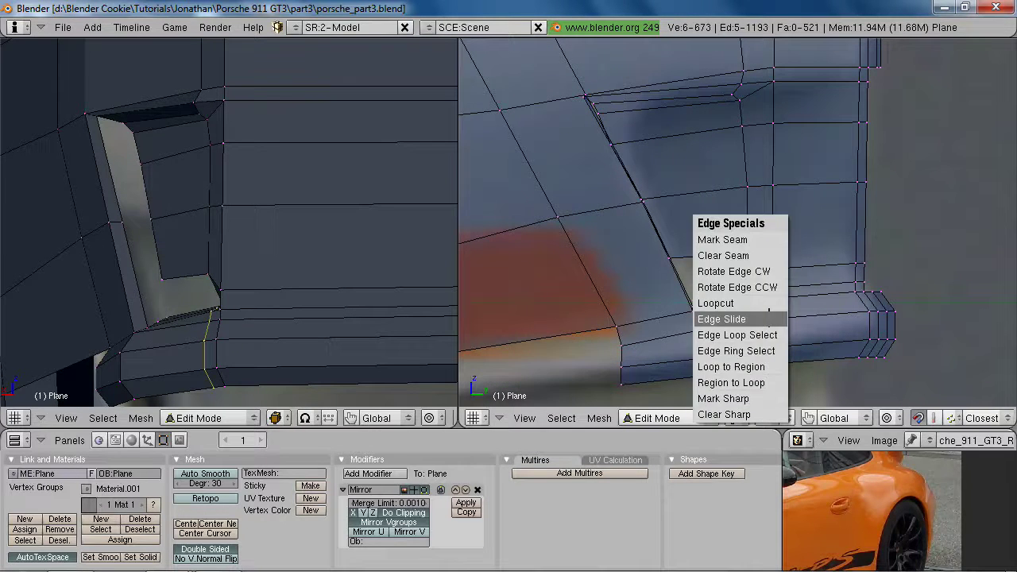
click(731, 318)
click(754, 293)
key(a)
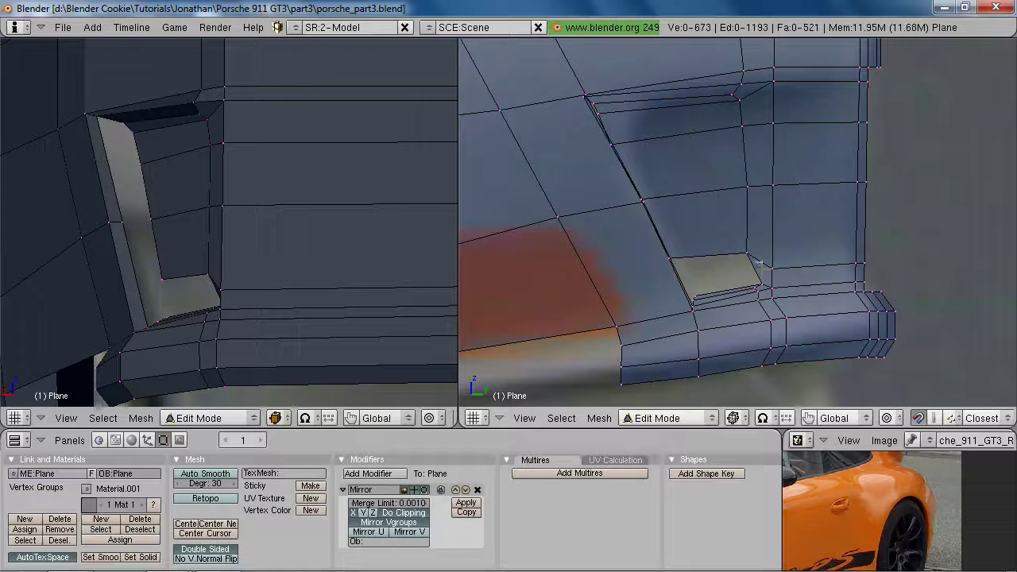
Adjust the vertex at the recess's lower corner and fill the gap between recess panel and lower lip with a face
key(g)
click(754, 278)
key(z)
mouse_move(755, 278)
middle_down()
mouse_move(770, 284)
mouse_move(663, 343)
mouse_move(731, 313)
mouse_move(783, 266)
mouse_move(752, 253)
mouse_move(755, 268)
mouse_move(714, 240)
mouse_move(751, 197)
middle_up()
shift+right_click(672, 295)
key(f)
key(a)
Reposition the vertex at the lower corner of the recess panel beside the filled gap
right_click(745, 258)
key(g)
click(763, 278)
Extrude the edge loop around the remaining narrow opening, using edges only
scroll(756, 289, down, 5)
scroll(707, 226, up, 4)
alt+right_click(701, 215)
key(e)
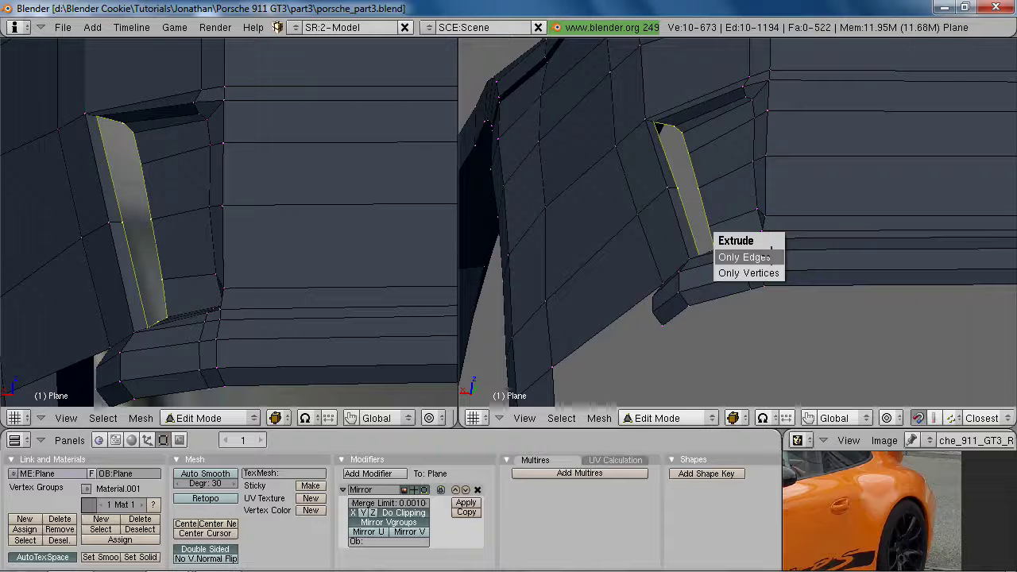
click(766, 257)
click(763, 267)
Move the extruded edge loop sideways behind the adjoining bumper panel in side view
middle_drag(762, 267, 783, 228)
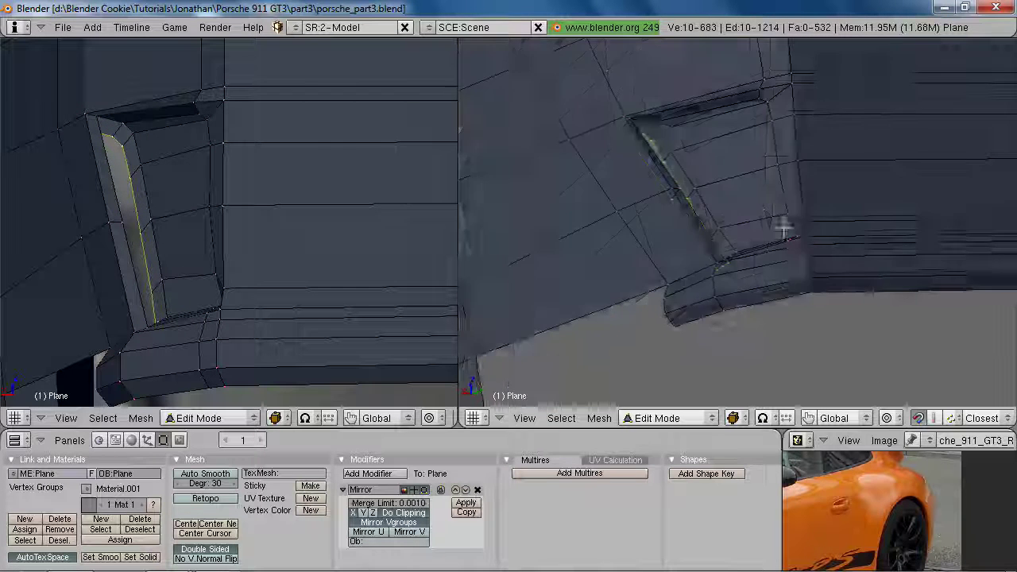
key(z)
key(KP_3)
middle_drag(642, 209, 707, 238)
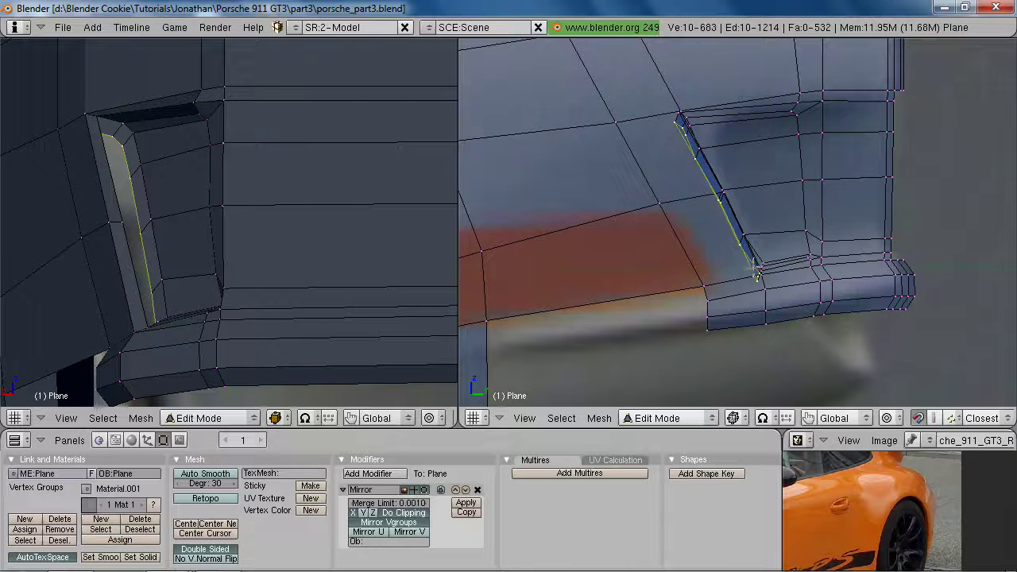
key(g)
click(729, 262)
Select the vertices along the recess panel's side of the narrow opening and move them along X
middle_drag(37, 215, 143, 149)
key(z)
key(a)
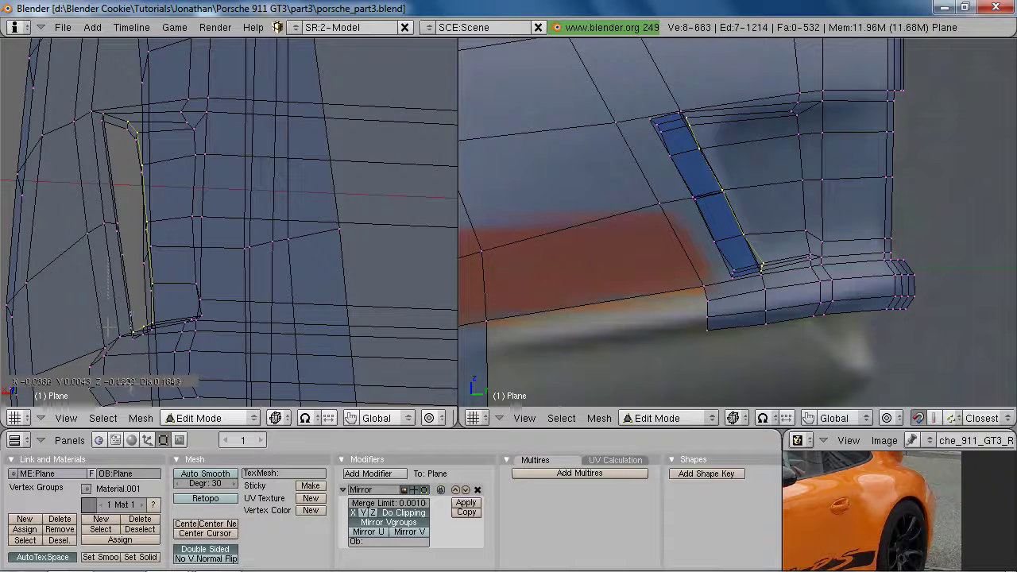
right_drag(135, 389, 136, 390)
key(z)
key(g)
key(x)
click(191, 280)
middle_drag(192, 280, 194, 159)
key(g)
key(x)
click(197, 160)
key(Tab)
middle_drag(208, 225, 249, 284)
Move the three middle vertices of the recess's long vertical rim edge outward, then adjust their depth
key(Tab)
scroll(864, 244, up, 2)
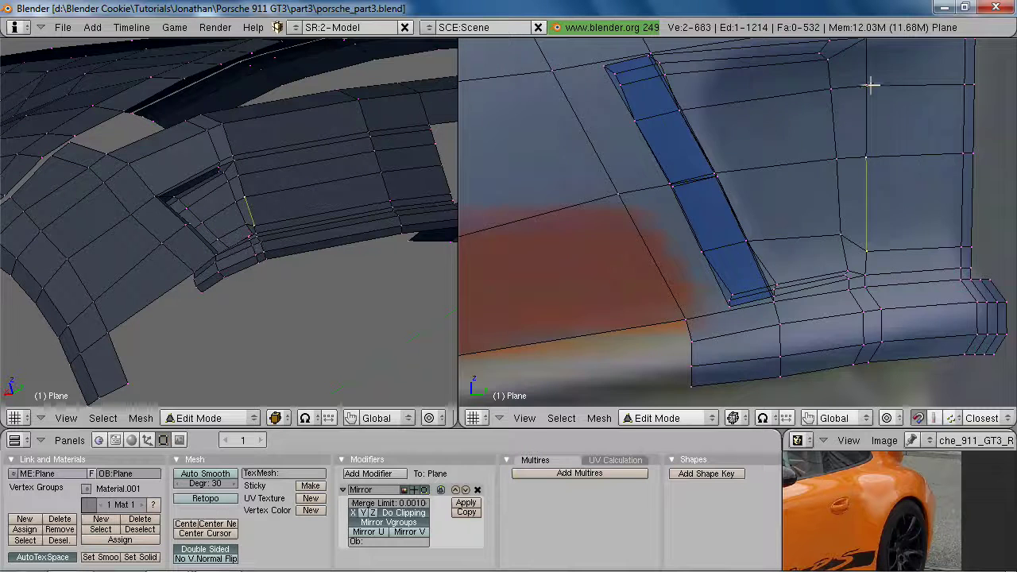
shift+right_click(870, 85)
key(z)
shift+middle_drag(896, 186, 868, 275)
key(g)
click(880, 252)
key(g)
middle_drag(234, 222, 288, 220)
click(216, 246)
Reposition the two vertices at the lower lip's corner to smooth the transition into the recess
scroll(224, 268, up, 4)
key(a)
right_click(287, 220)
key(g)
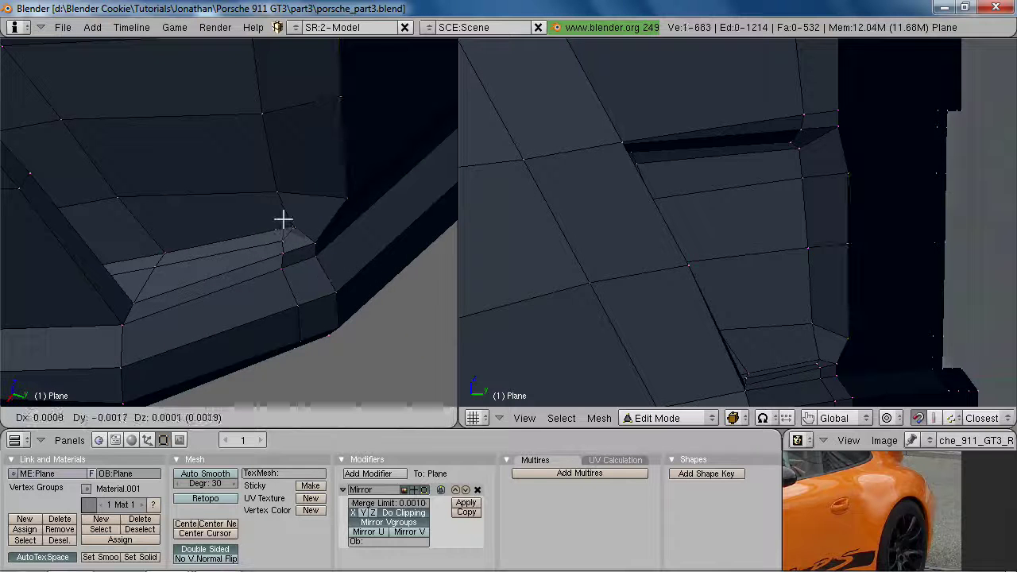
click(269, 224)
key(g)
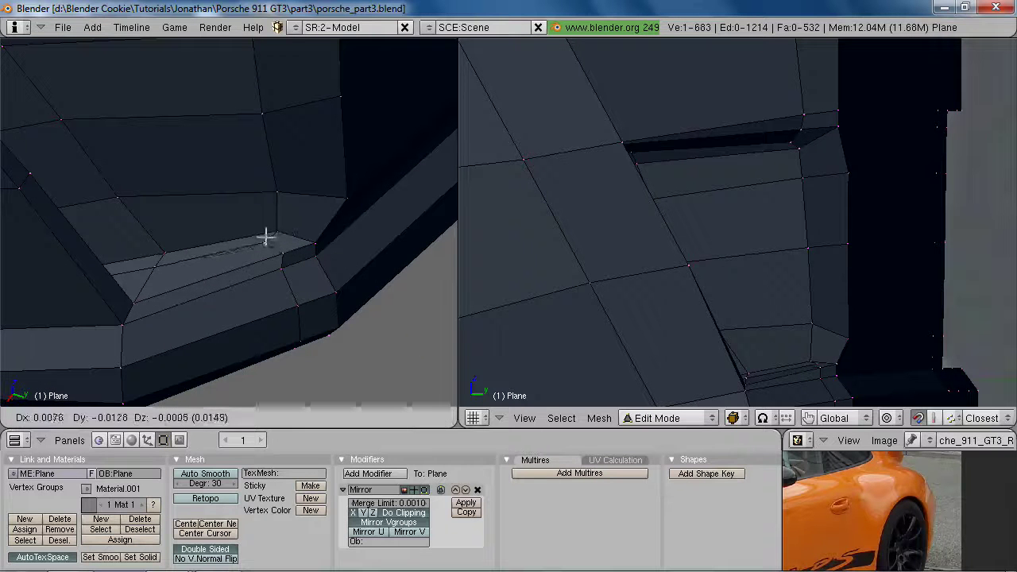
click(266, 240)
Shift the two lower vertices on the recess panel's vertical edge to even out its curve
key(a)
right_click(286, 183)
key(g)
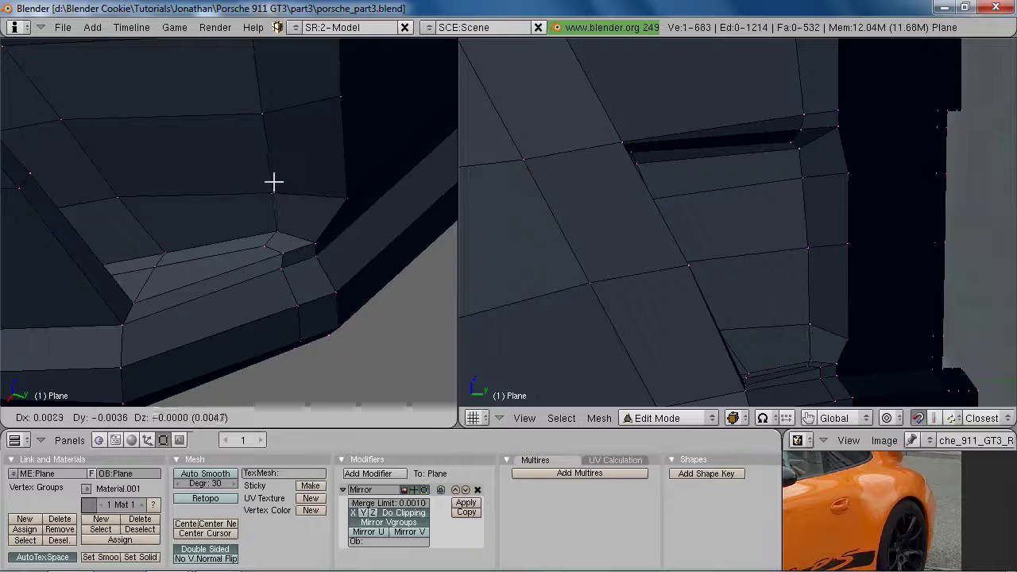
click(274, 183)
key(a)
key(g)
click(801, 274)
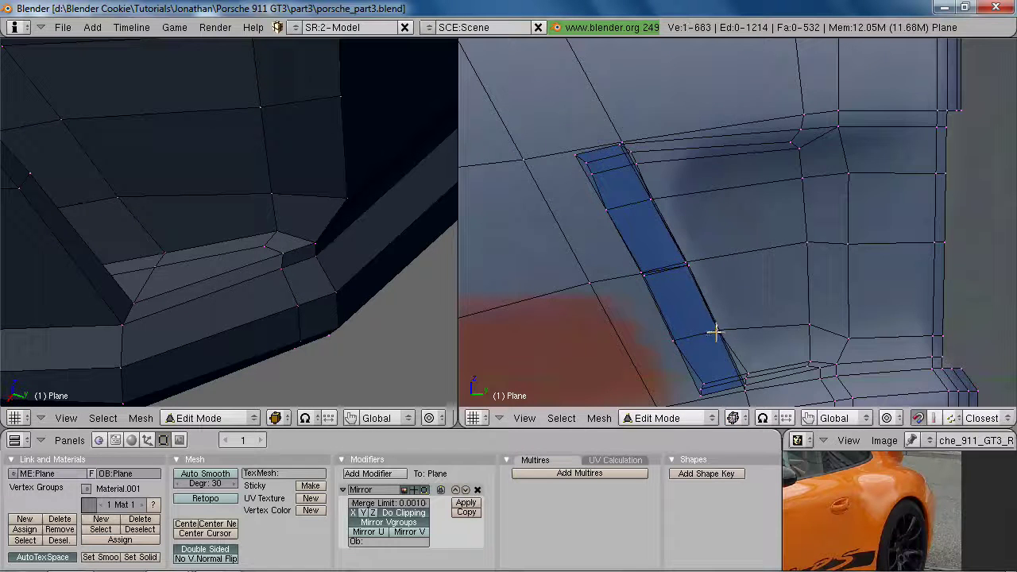
Nudge the vertices at the end of the lower lip beside the narrow opening in side view
key(g)
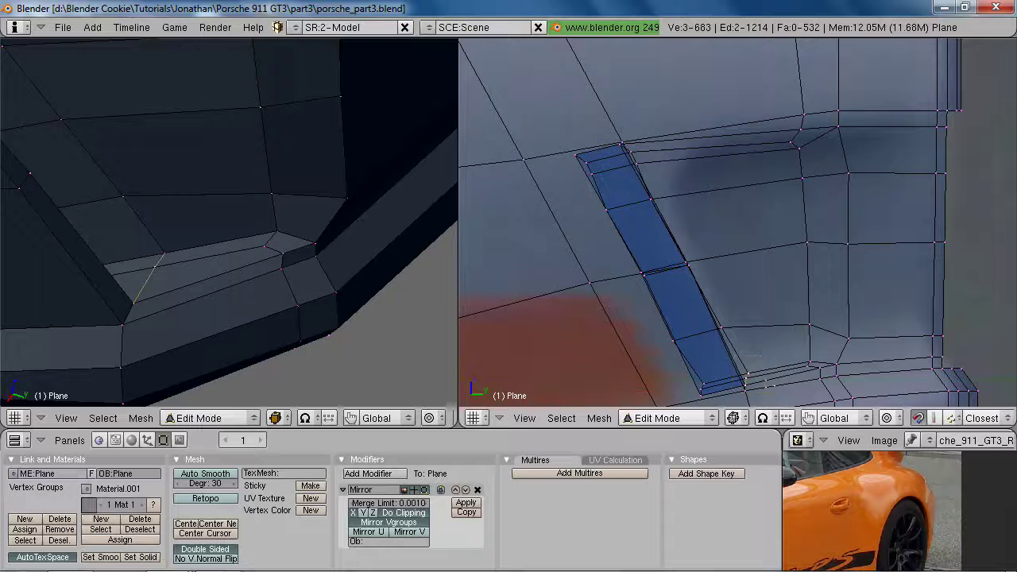
key(g)
click(764, 385)
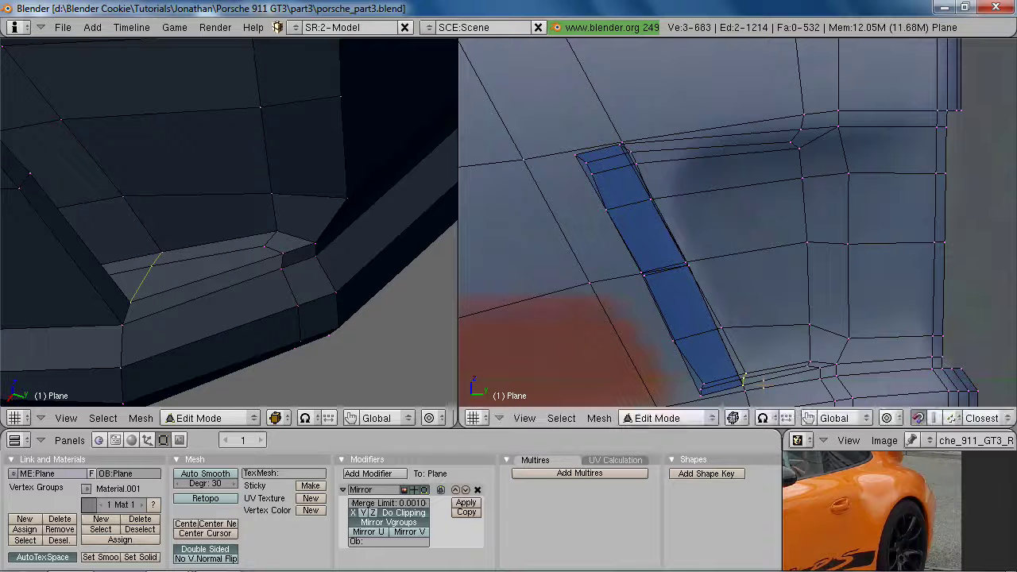
key(g)
click(743, 371)
key(g)
click(737, 374)
Align the vertices at the extruded strip's lower and upper ends in side view
key(g)
click(705, 374)
key(g)
click(698, 386)
key(g)
click(696, 384)
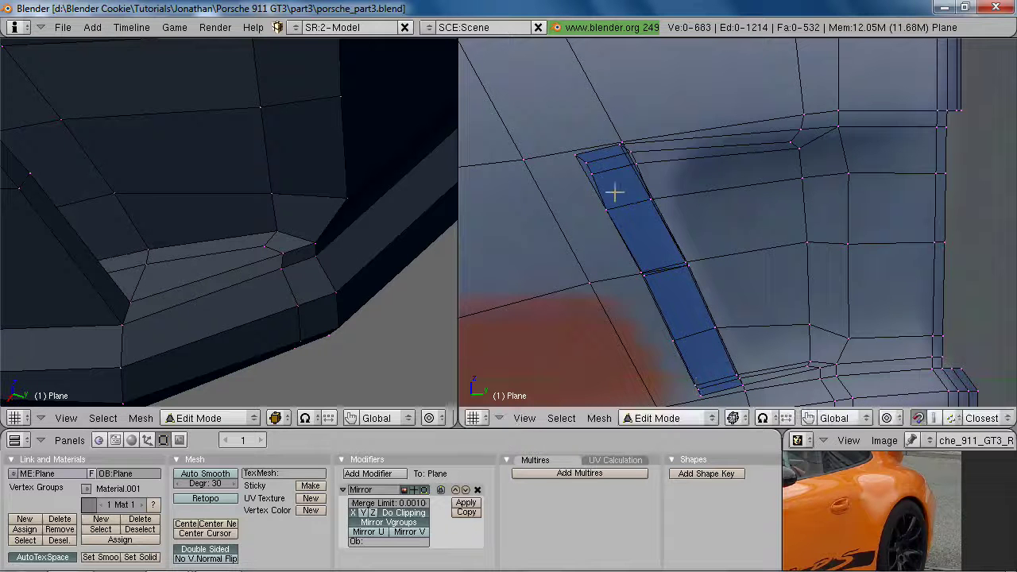
shift+right_click(589, 162)
key(g)
click(582, 159)
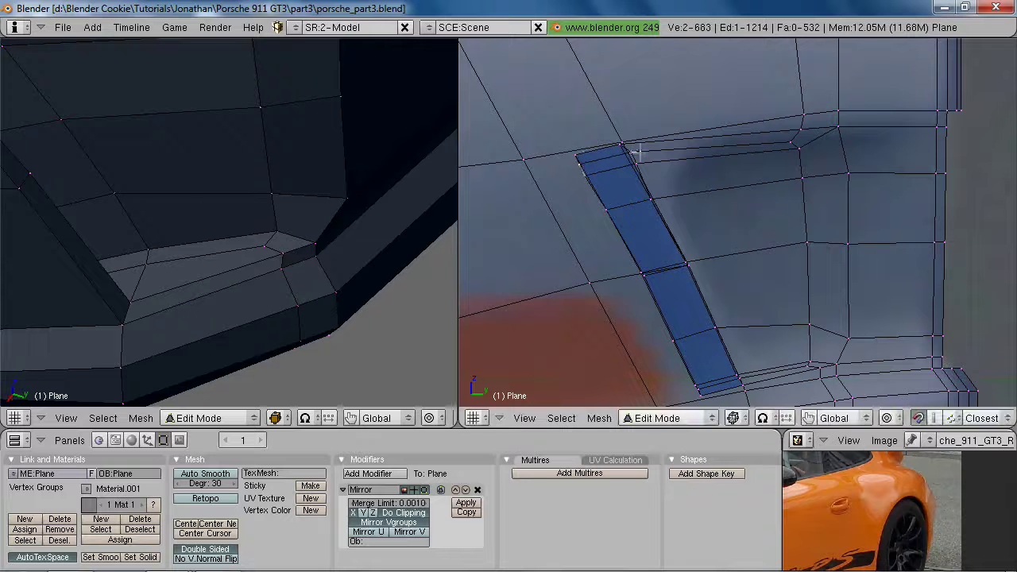
Nudge the selected pair of vertices beside the extruded strip's upper end slightly down in side view
key(g)
click(640, 160)
key(z)
middle_drag(818, 203, 649, 203)
scroll(743, 210, down, 2)
key(KP_3)
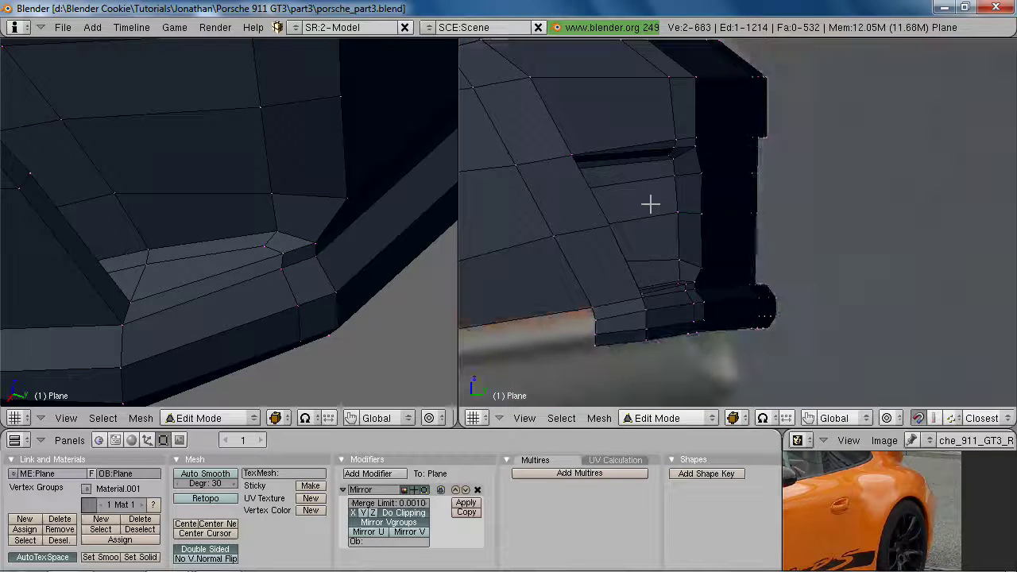
Select the six vertices of the narrow panel bordering the vent opening and shift them slightly along the global X axis
key(z)
key(z)
mouse_move(768, 277)
middle_down()
mouse_move(717, 250)
mouse_move(717, 284)
mouse_move(721, 93)
mouse_move(731, 148)
mouse_move(651, 220)
mouse_move(662, 230)
mouse_move(713, 214)
mouse_move(749, 267)
mouse_move(739, 249)
mouse_move(715, 284)
mouse_move(715, 306)
middle_up()
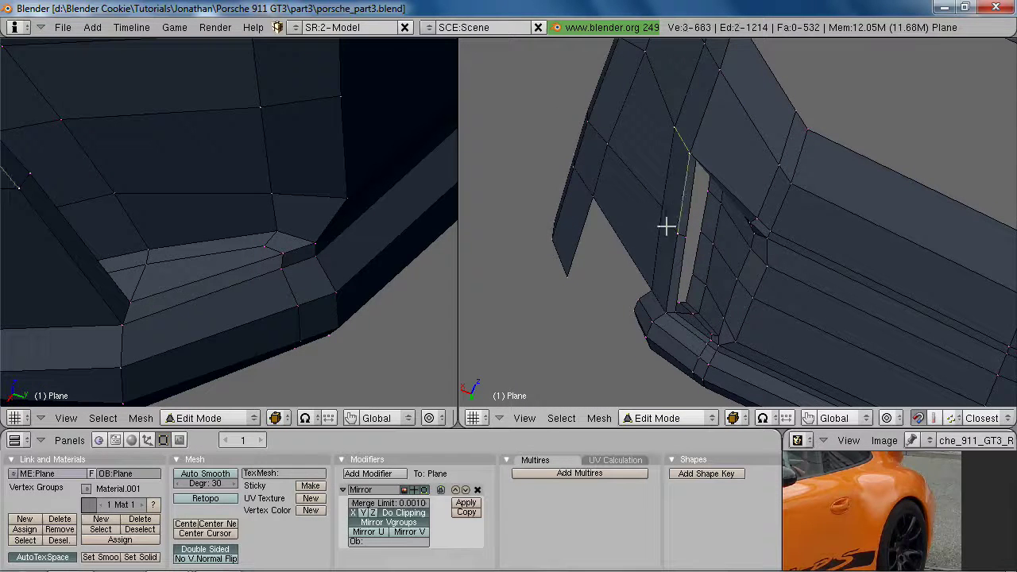
shift+right_click(674, 238)
key(z)
shift+right_click(659, 312)
key(z)
key(g)
key(x)
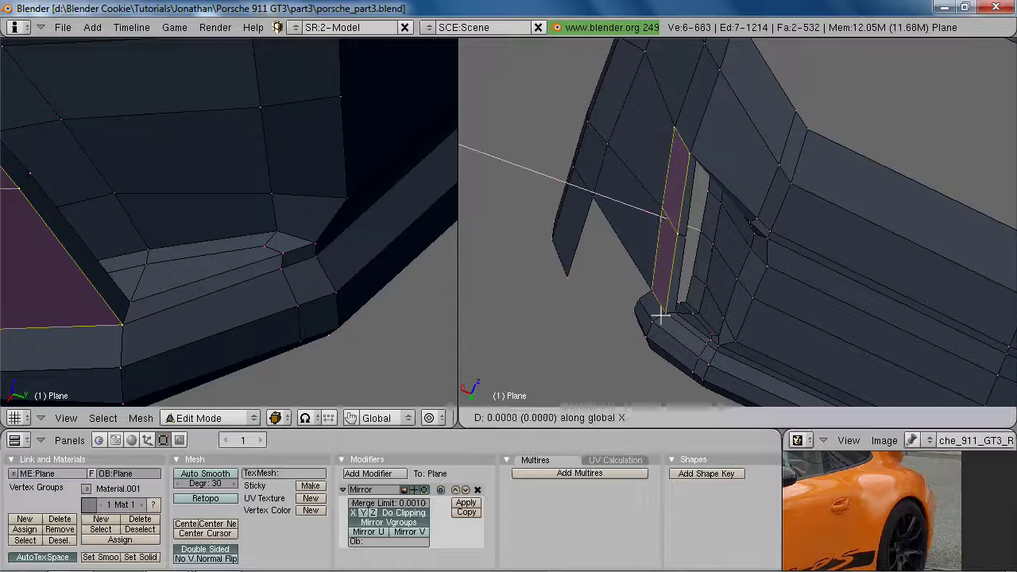
click(656, 316)
Select the vertices of the extruded strip inside the vent opening and move them along the global X axis
middle_drag(726, 286, 715, 152)
key(a)
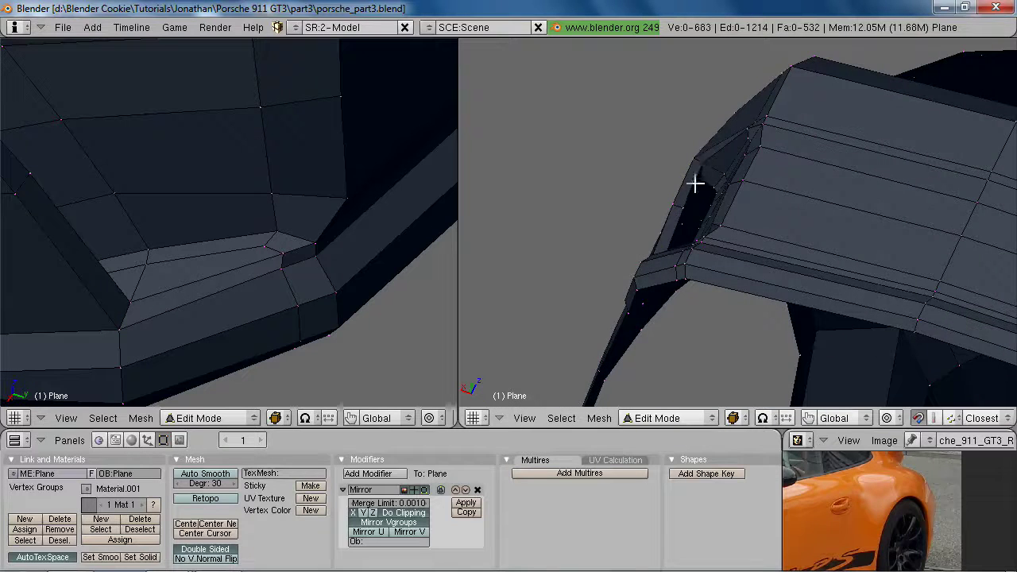
key(z)
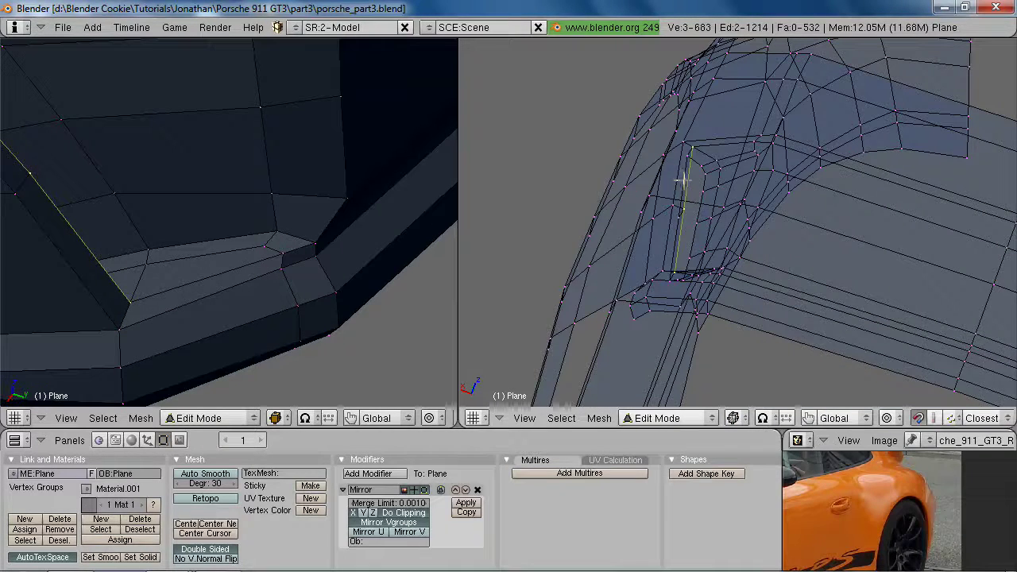
right_drag(696, 156, 706, 243)
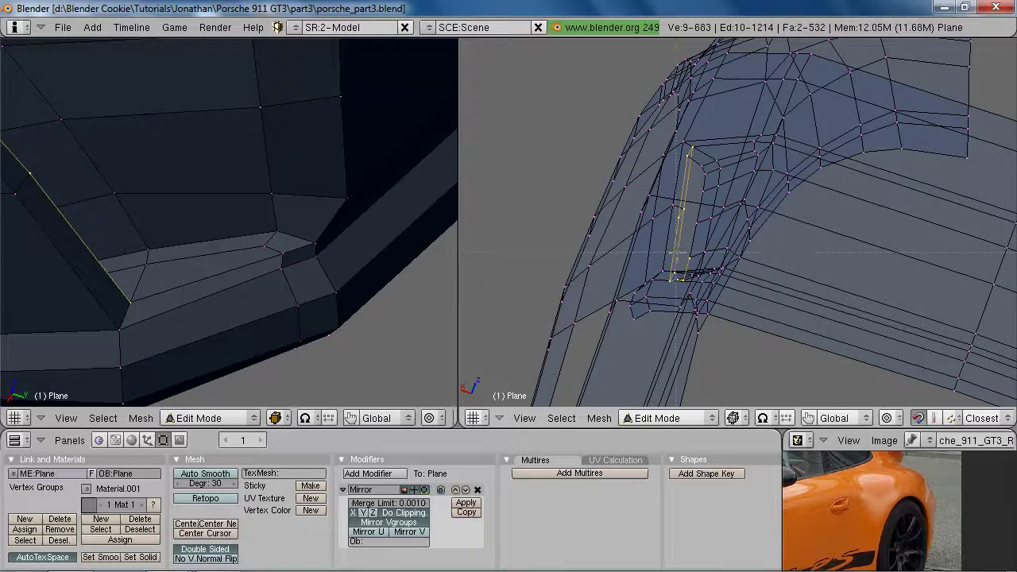
key(z)
key(g)
key(x)
click(717, 266)
Examine the rear bumper and vent mesh from the side against the reference photo
middle_drag(717, 265, 767, 302)
key(Tab)
scroll(714, 296, down, 6)
key(KP_3)
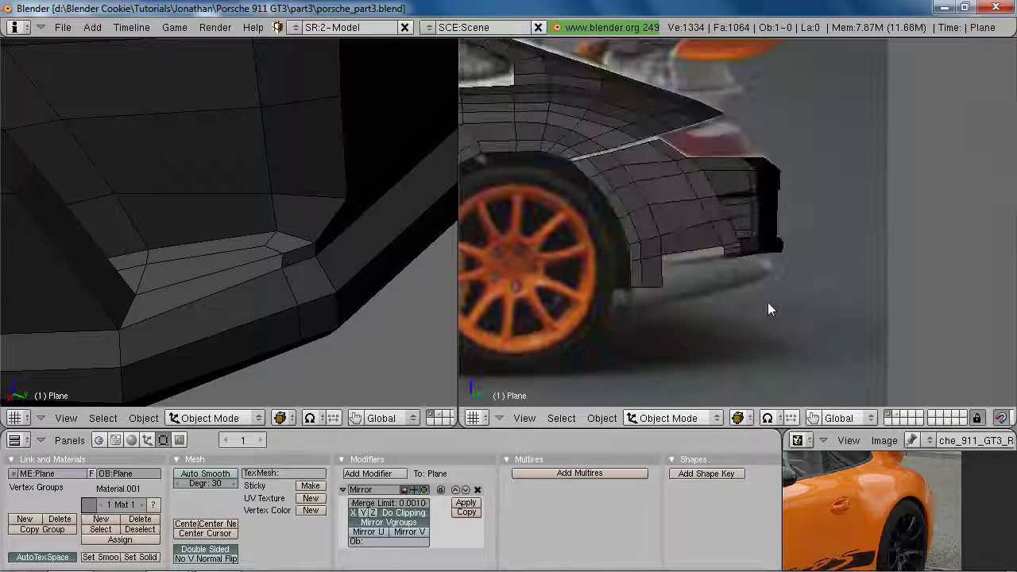
scroll(773, 293, up, 4)
key(Tab)
key(z)
scroll(770, 209, up, 3)
scroll(769, 210, down, 7)
key(2)
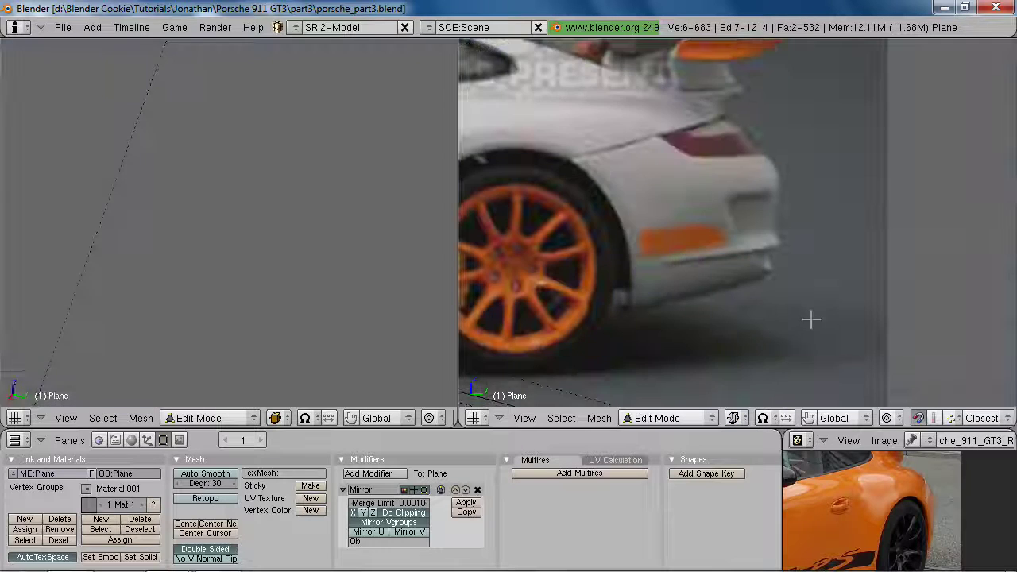
Show the model from behind in the second viewport, framed on the lower bumper in the reference photo
scroll(810, 319, up, 3)
key(1)
scroll(264, 319, down, 4)
middle_drag(261, 320, 182, 229)
key(KP_3)
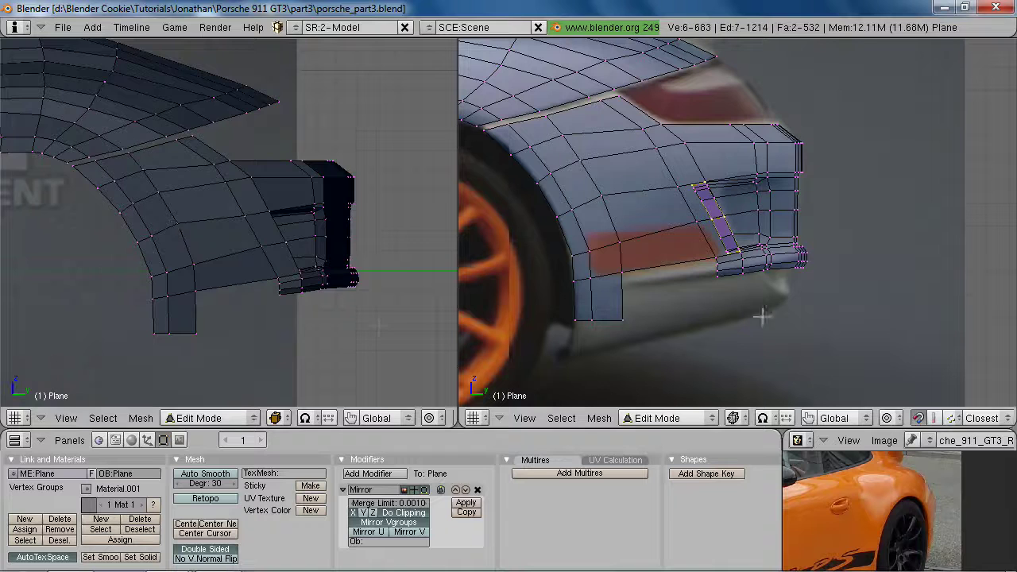
key(ctrl+KP_1)
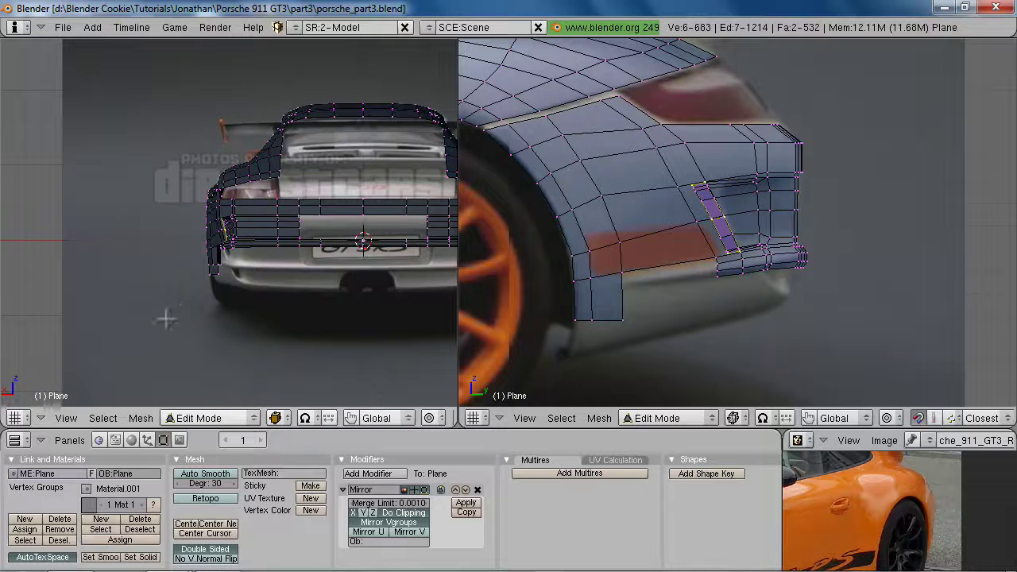
shift+middle_drag(104, 340, 73, 264)
scroll(190, 246, up, 5)
shift+middle_drag(211, 229, 198, 311)
scroll(199, 318, up, 2)
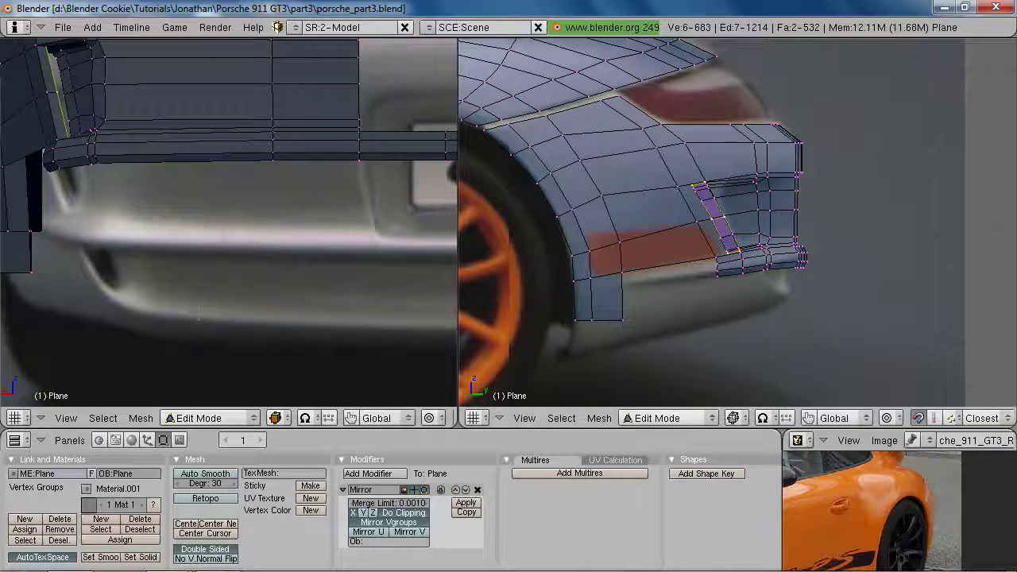
scroll(749, 193, up, 4)
Duplicate all faces of the side vent recess with its bordering panel and place the copy below the lower lip
key(a)
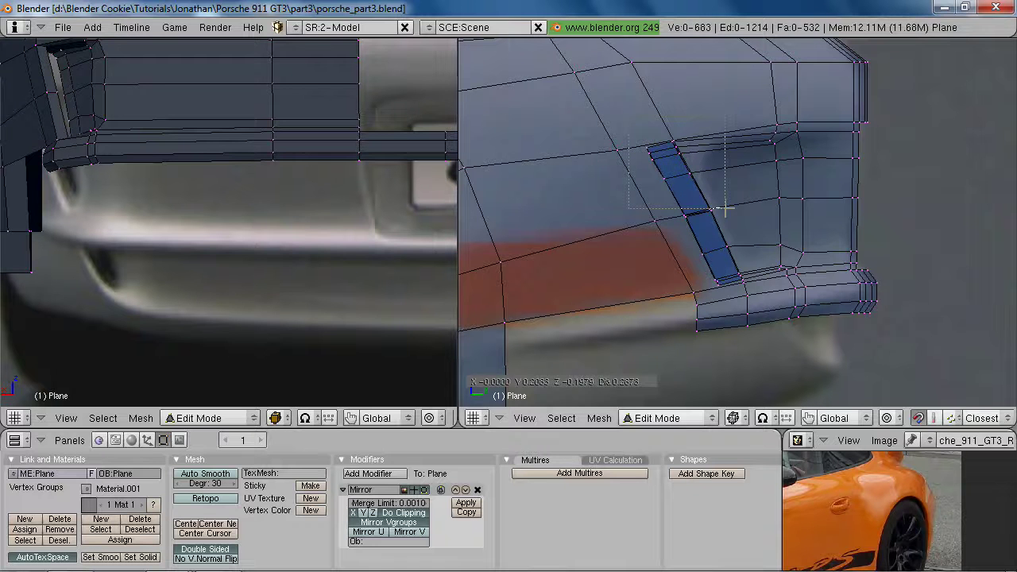
drag(725, 208, 726, 212)
key(b)
drag(607, 132, 788, 336)
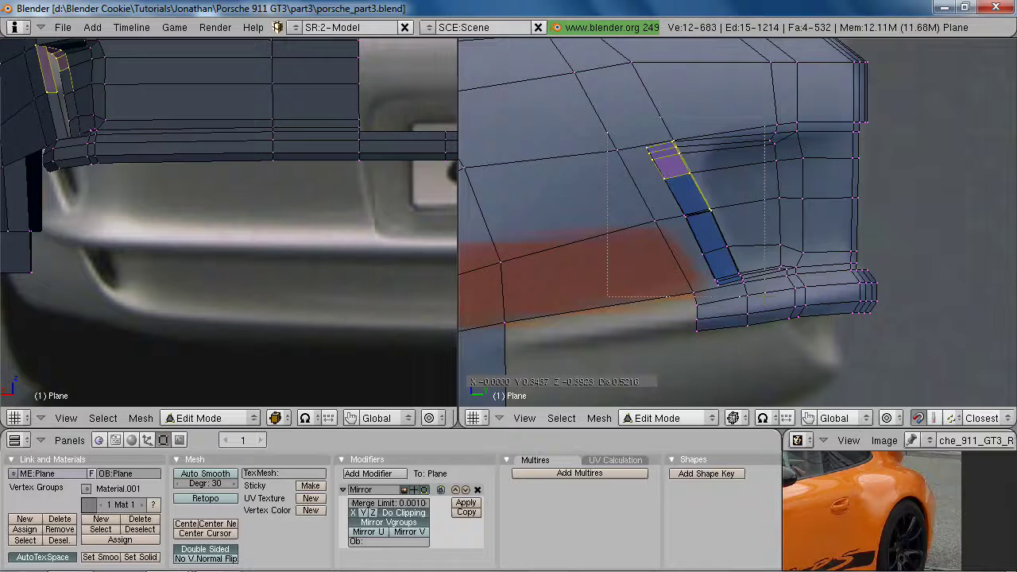
drag(765, 296, 765, 297)
key(b)
right_drag(739, 287, 786, 317)
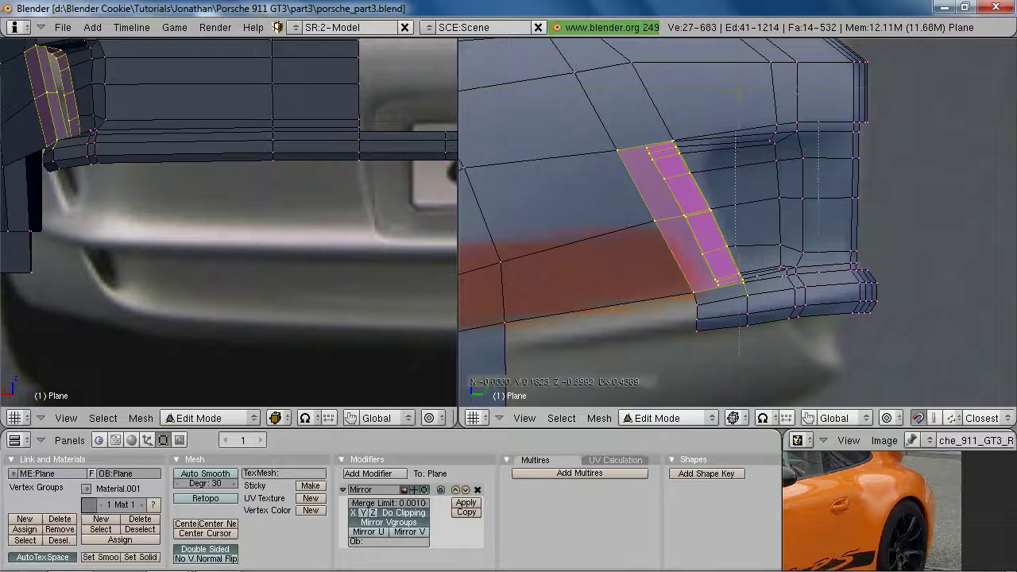
drag(819, 285, 819, 284)
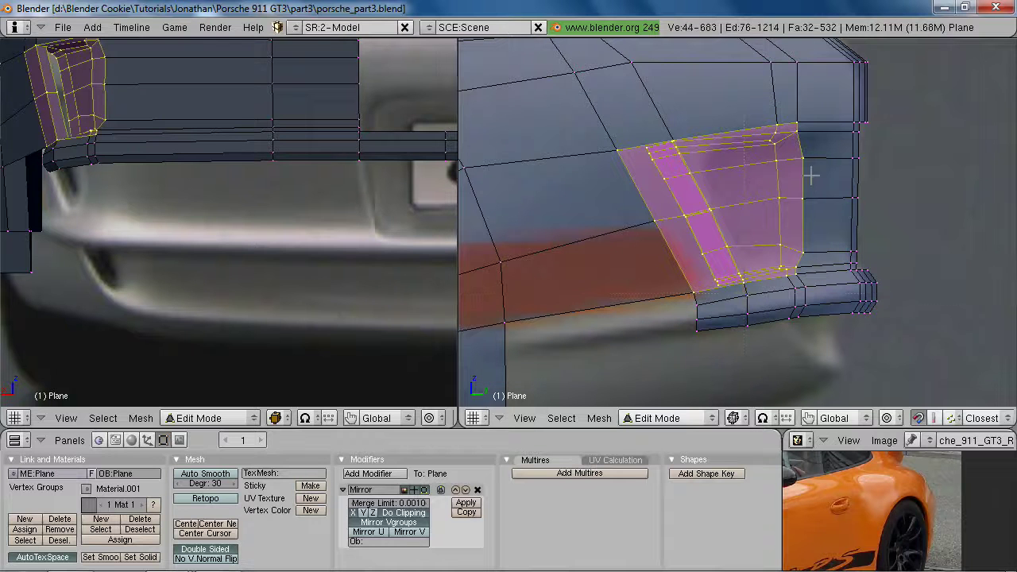
key(shift+d)
click(871, 308)
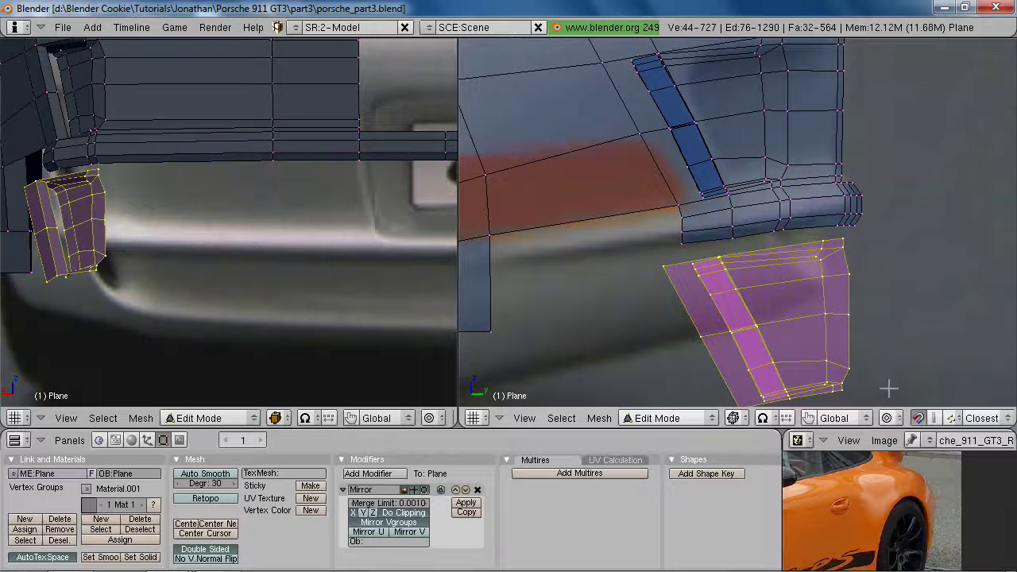
Scale the copied vent to about 0.54 with global X locked and position it just under the lower lip
key(s)
key(shift+x)
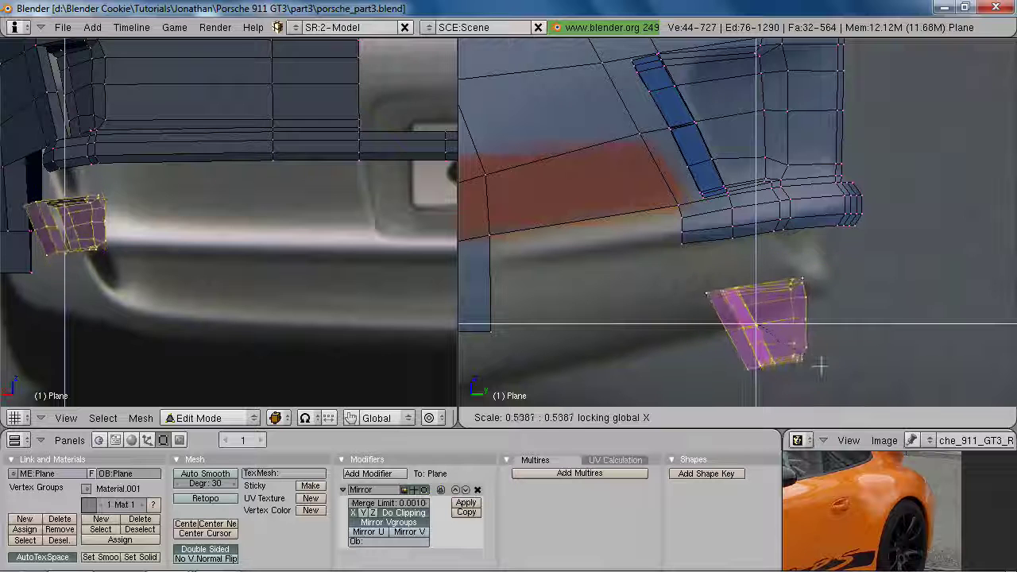
click(817, 364)
key(g)
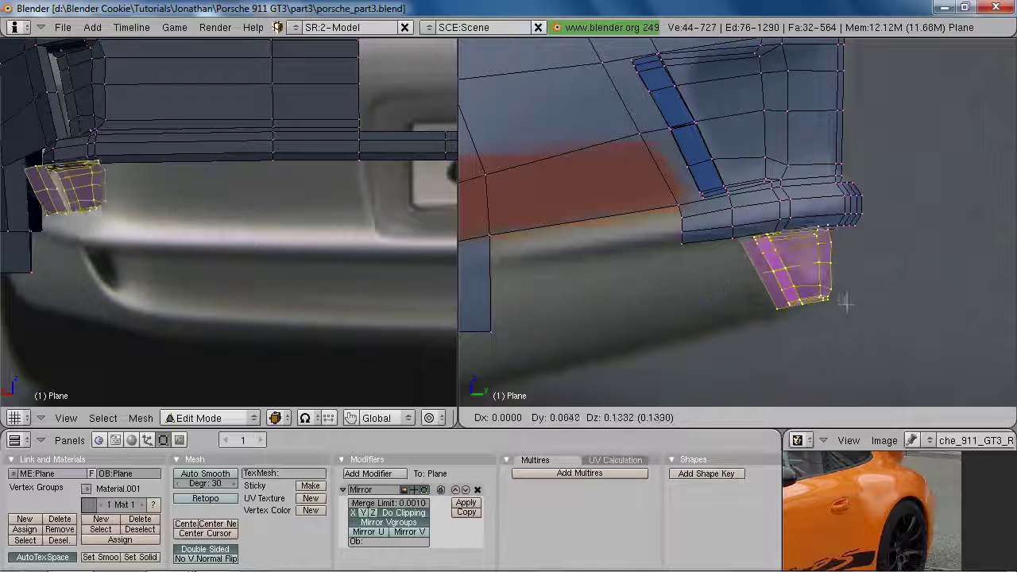
click(843, 304)
Adjust the copied vent's height in the rear view so it sits just beneath the lower lip
shift+middle_drag(204, 293, 236, 283)
key(g)
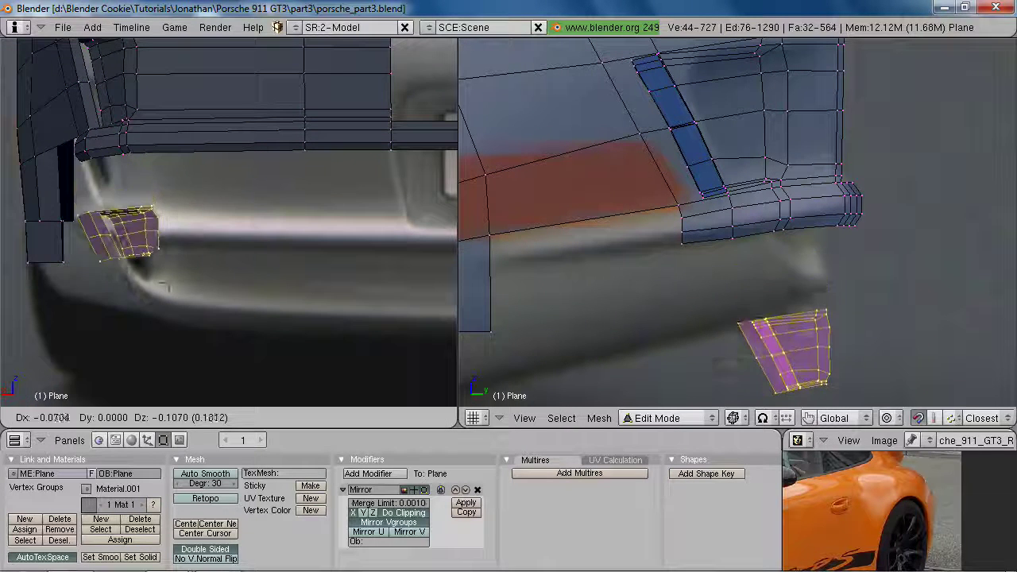
key(x)
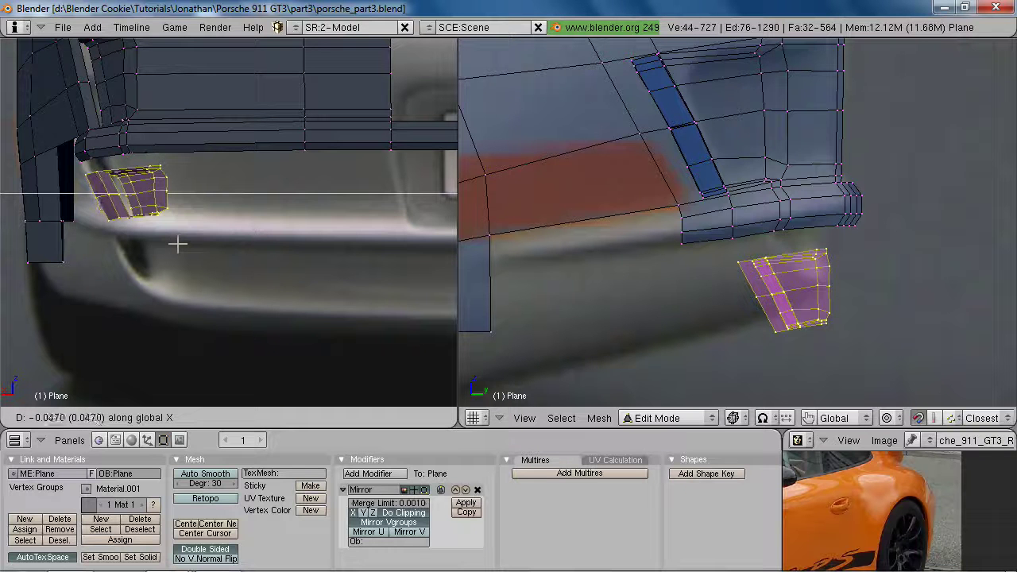
key(Escape)
key(g)
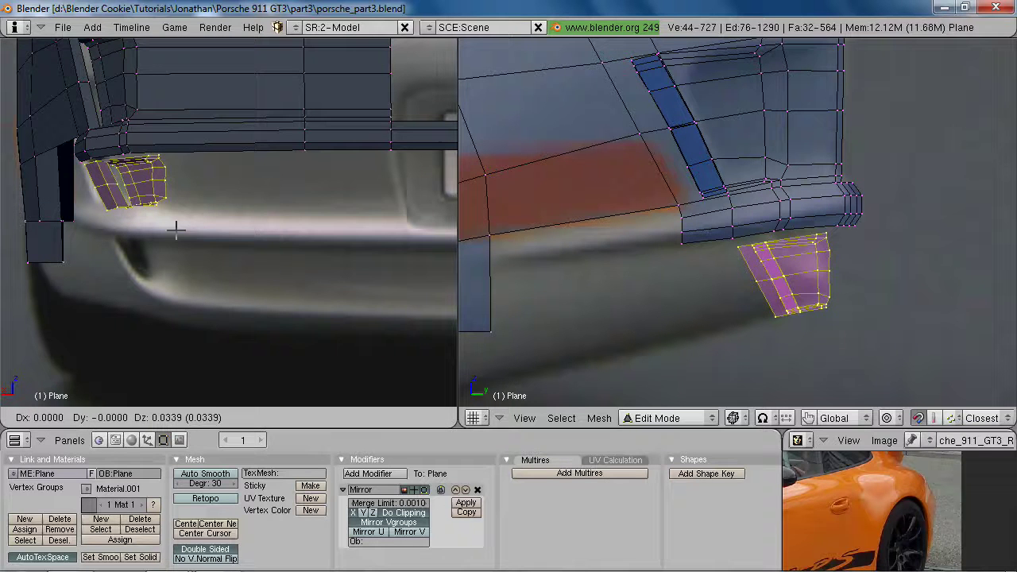
click(172, 227)
Shift the copied vent slightly toward the wheel in side view
ctrl+middle_drag(812, 263, 852, 285)
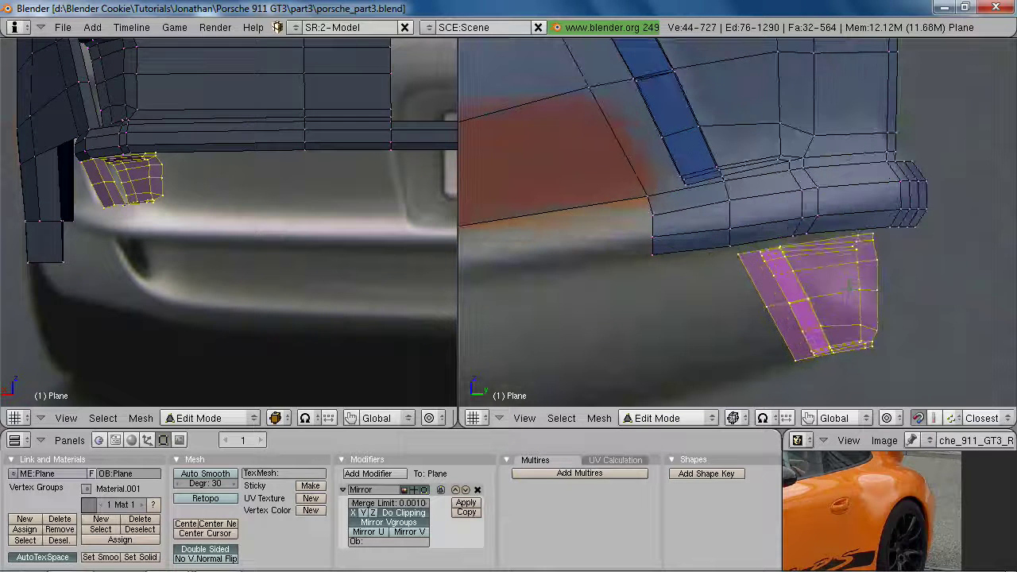
key(2)
key(1)
key(g)
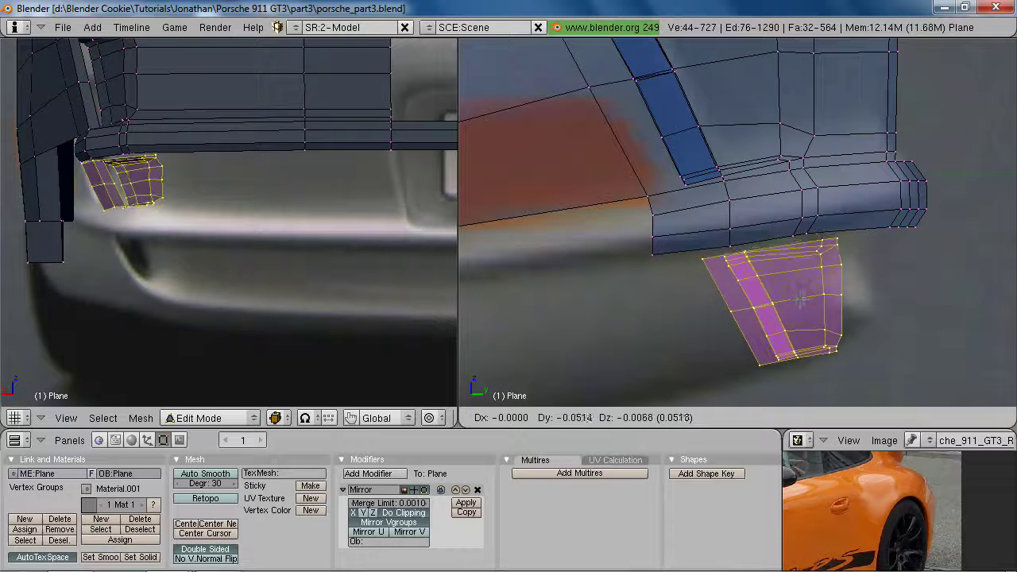
key(Escape)
Move the two vertices on the lower lip's vertical edge toward the copied vent's upper corner in side view
key(a)
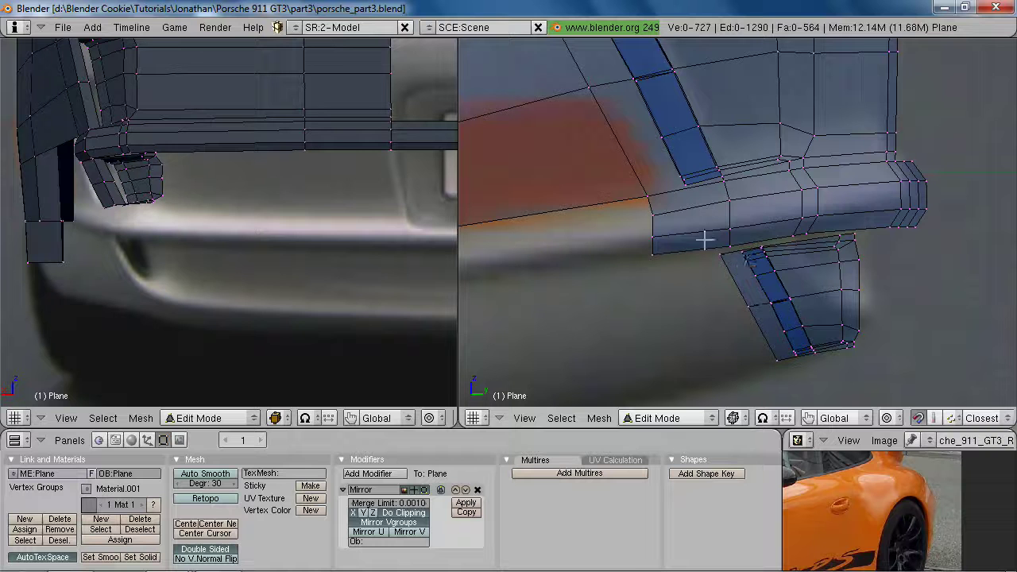
key(g)
click(745, 237)
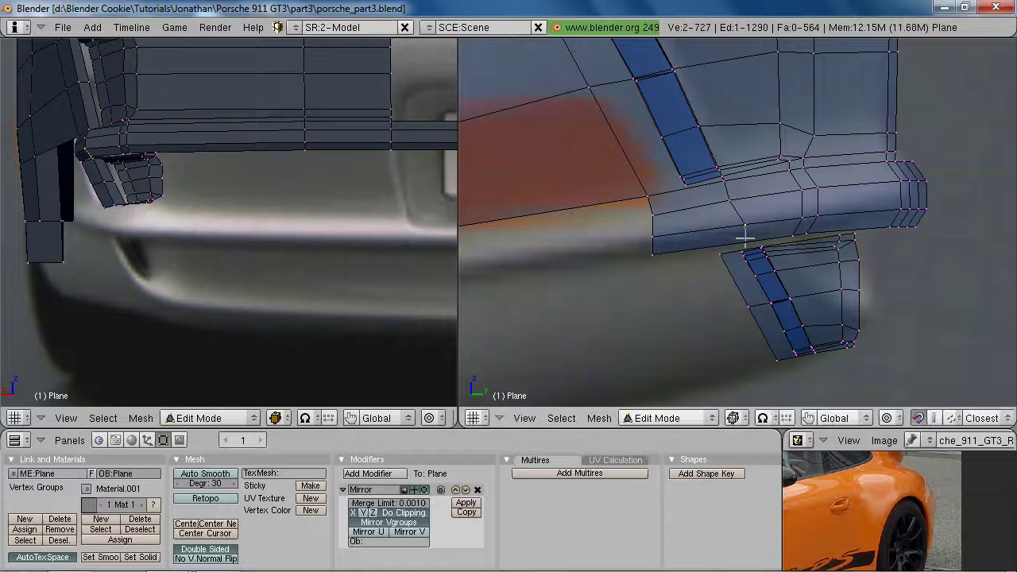
Delete the middle horizontal edge loops from the copied vent's recess and its inner strip
alt+right_click(815, 301)
shift+middle_drag(815, 295, 837, 234)
middle_drag(838, 234, 732, 259)
key(x)
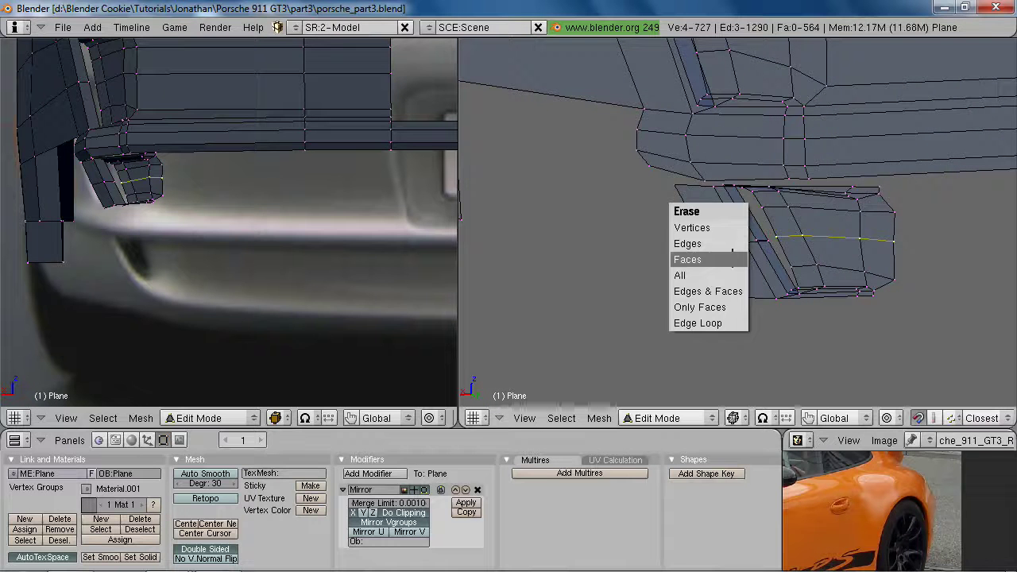
click(728, 323)
key(a)
alt+right_click(727, 241)
key(x)
click(728, 242)
key(z)
Select the column of faces at the copied vent's rear end and shift it toward the wheel in side view
middle_drag(728, 241, 851, 191)
key(a)
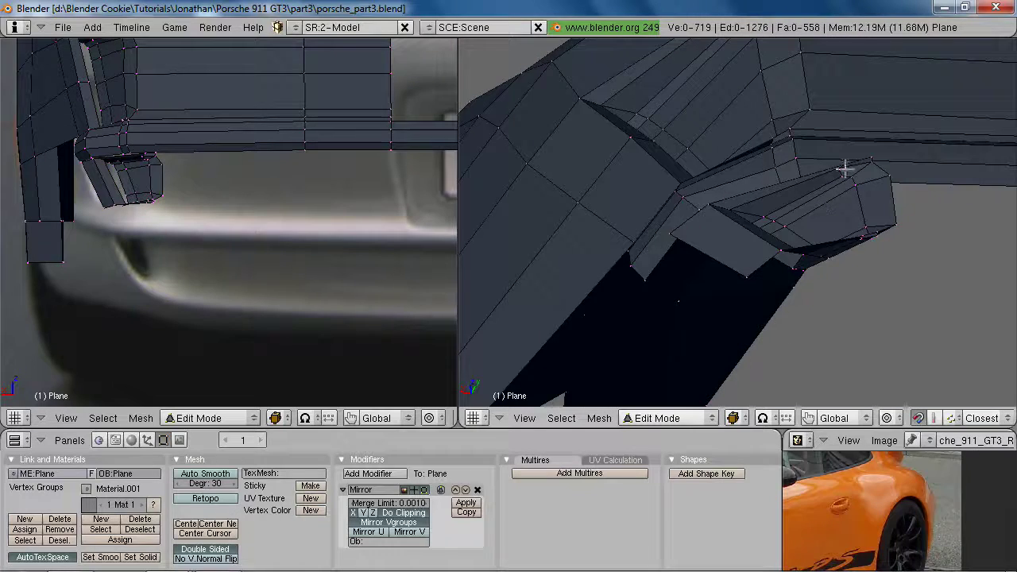
key(g)
drag(928, 247, 928, 249)
key(z)
middle_drag(928, 249, 844, 206)
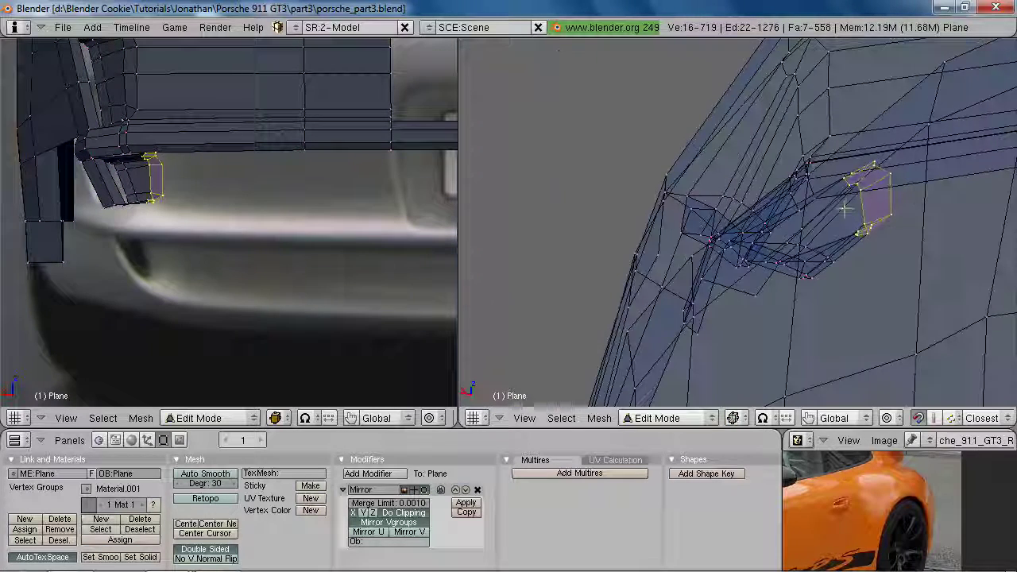
key(g)
click(822, 231)
key(KP_3)
key(z)
key(z)
key(g)
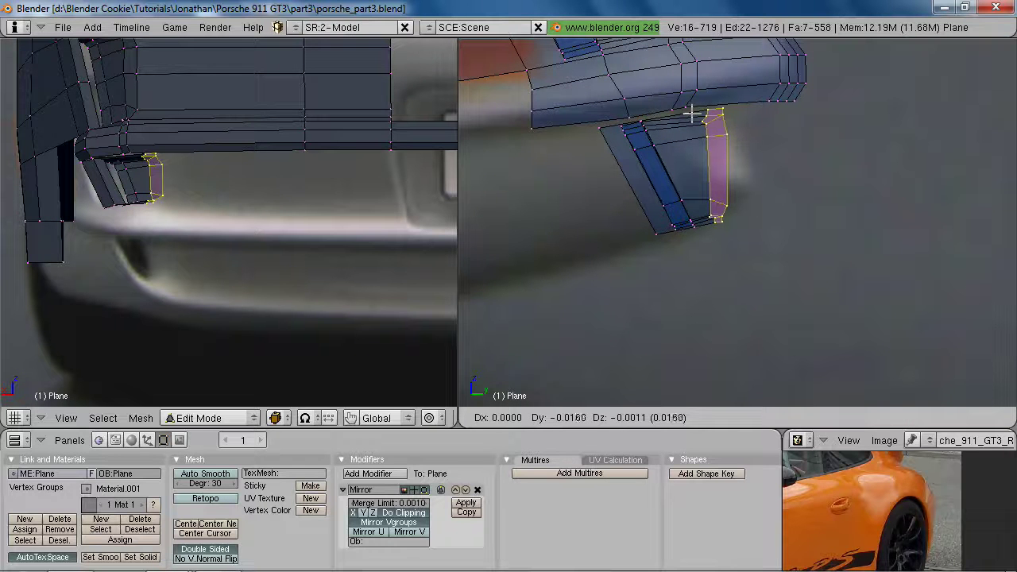
click(692, 115)
Shift the lower lip's vertices above the copied vent rearward in side view to line up with its end
key(a)
key(g)
click(723, 103)
right_click(681, 95)
key(g)
click(703, 84)
shift+right_click(697, 87)
key(g)
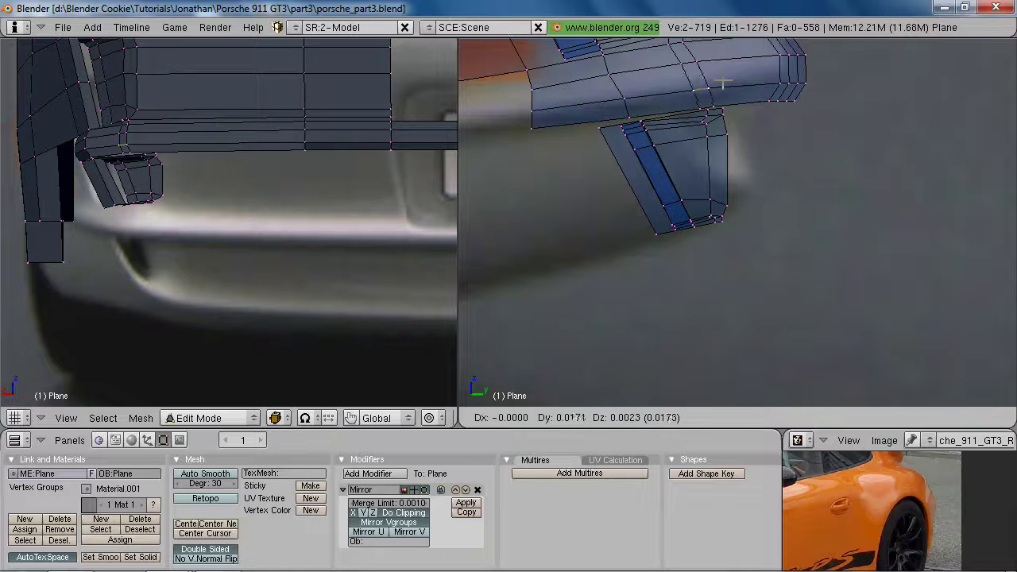
click(724, 85)
Reposition the two vertices at the copied vent's lower corner in side view
key(a)
key(g)
click(739, 243)
key(z)
middle_drag(742, 249, 787, 245)
scroll(786, 245, down, 5)
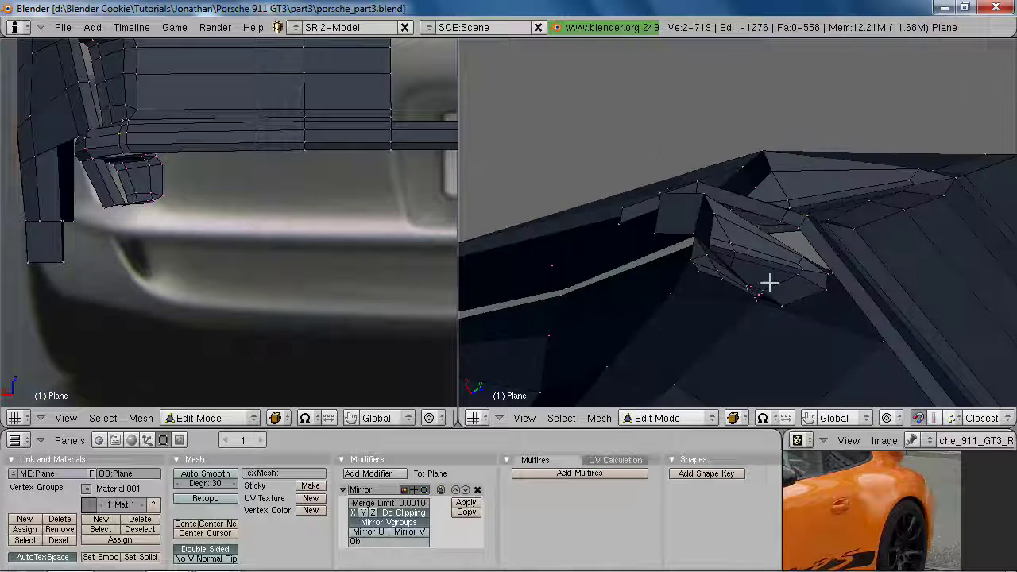
Select the linked recess part of the copied vent and move it outward along the global X axis
key(z)
key(a)
key(l)
key(z)
key(KP_Decimal)
key(g)
key(x)
click(842, 275)
middle_drag(843, 274, 799, 227)
key(g)
key(x)
click(783, 230)
Scale down the face loop at the copied recess's inner opening and shift it along the global X axis
key(a)
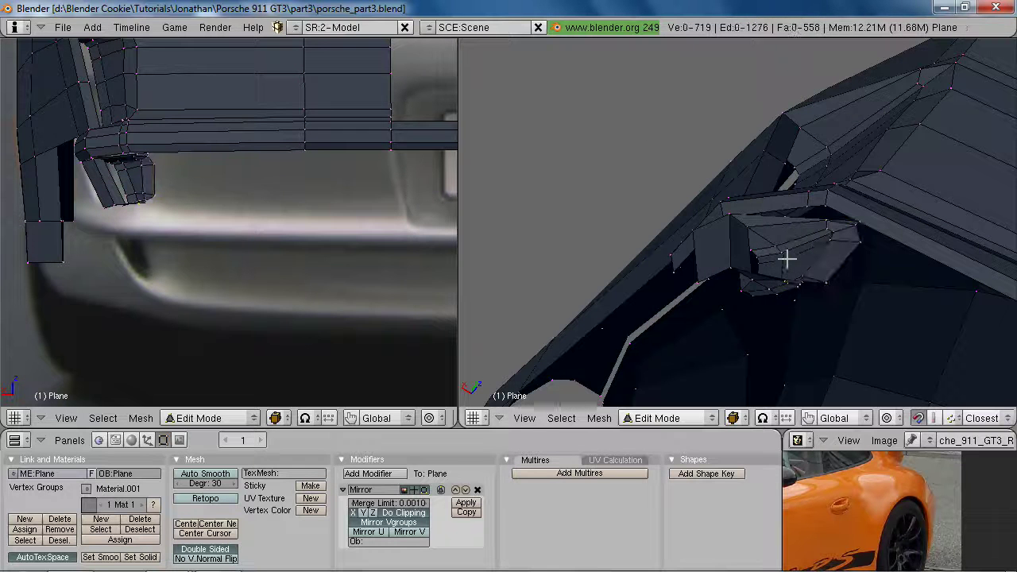
alt+shift+right_click(759, 265)
key(z)
key(z)
key(s)
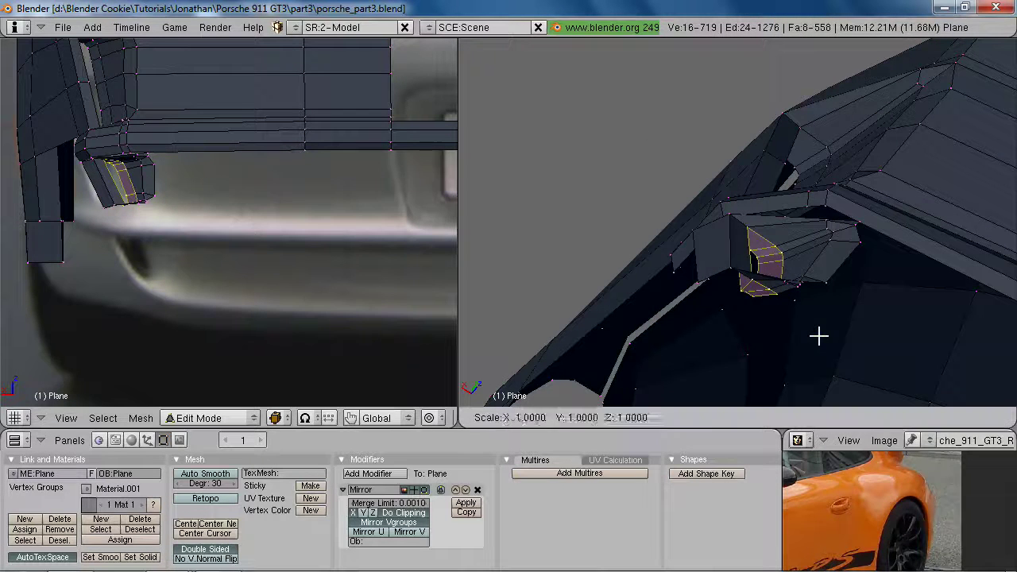
click(809, 318)
key(g)
key(x)
click(801, 312)
Move the copied outer panel's free edge toward the wheel to widen the panel
middle_drag(801, 312, 739, 291)
right_click(701, 251)
key(g)
click(661, 306)
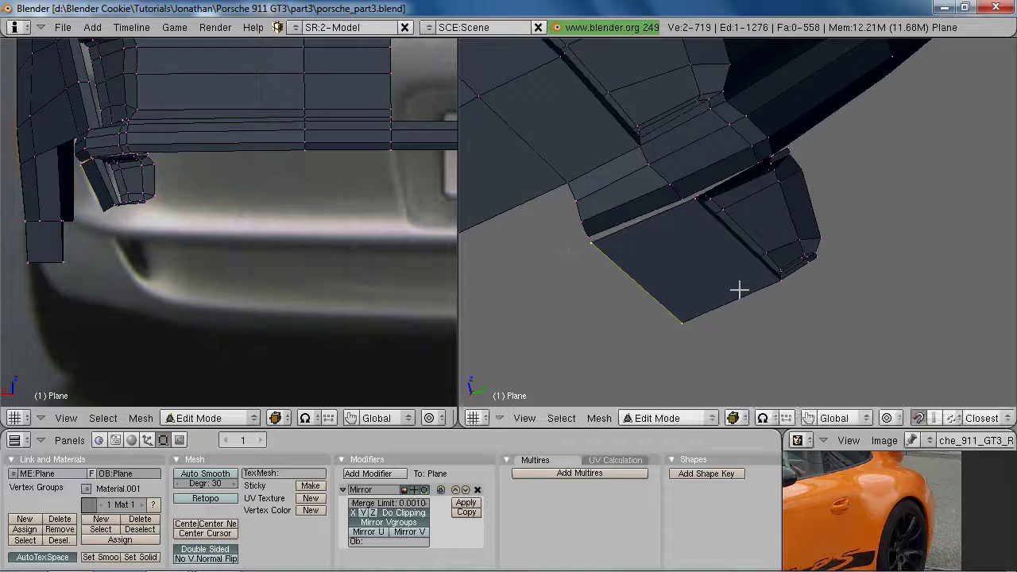
Snap the copied outer panel's upper vertices onto the matching vertices along the lower lip's bottom edge
key(g)
click(586, 227)
key(g)
click(595, 230)
middle_drag(733, 270, 685, 205)
key(g)
click(671, 209)
key(z)
middle_drag(713, 266, 713, 209)
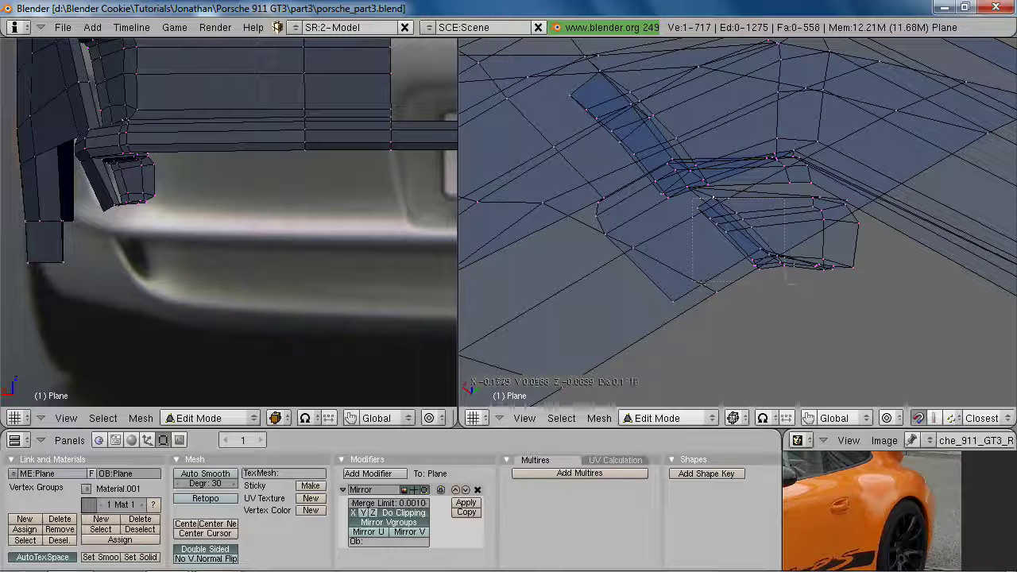
Move the lower recess's corner vertices into place against the outer panel and the underside of the lip
drag(786, 280, 787, 281)
key(z)
key(g)
click(783, 289)
middle_drag(783, 289, 715, 191)
key(a)
middle_drag(806, 179, 731, 163)
key(g)
click(909, 178)
key(g)
click(794, 163)
Select the faces at the lower recess's upper inner corner and move them outward beneath the lip
drag(878, 215, 879, 216)
key(g)
right_click(863, 218)
key(z)
key(z)
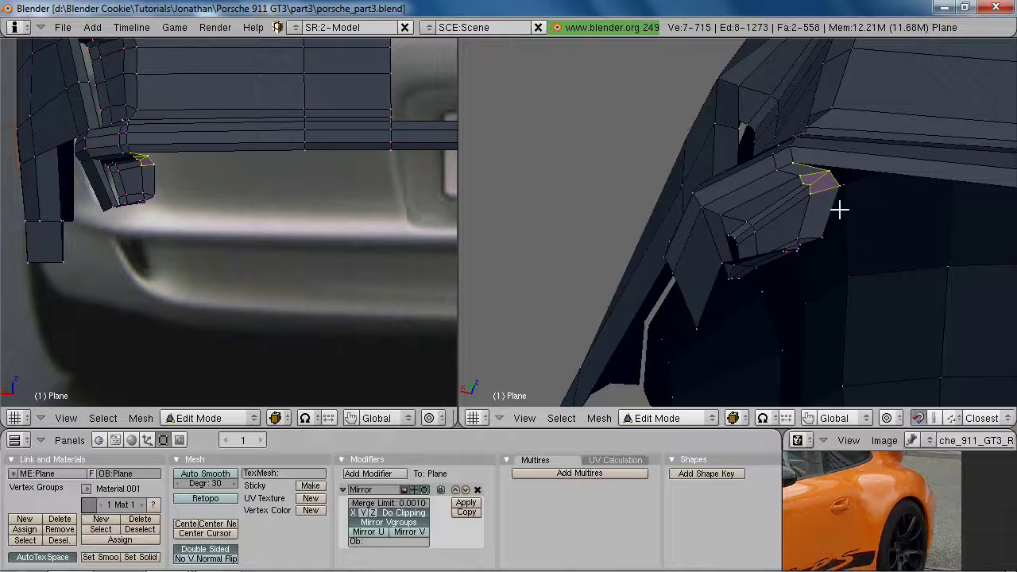
shift+right_click(795, 166)
key(g)
click(807, 215)
middle_drag(807, 214, 812, 274)
key(g)
click(811, 269)
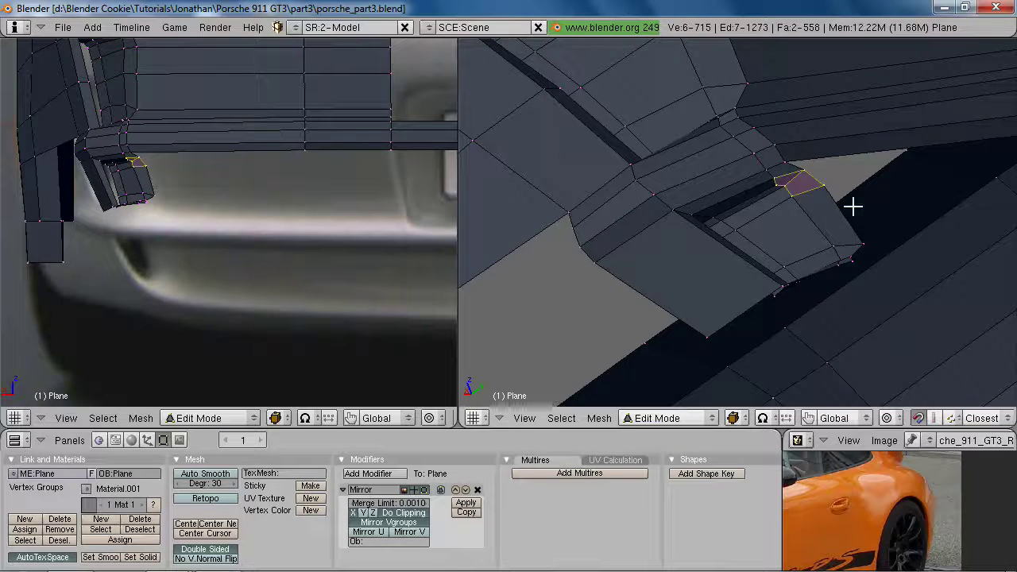
Examine the lower vent in object mode and in side view, and compare it with the photo in Windows Photo Viewer
middle_drag(852, 206, 851, 204)
key(Tab)
middle_drag(897, 334, 645, 248)
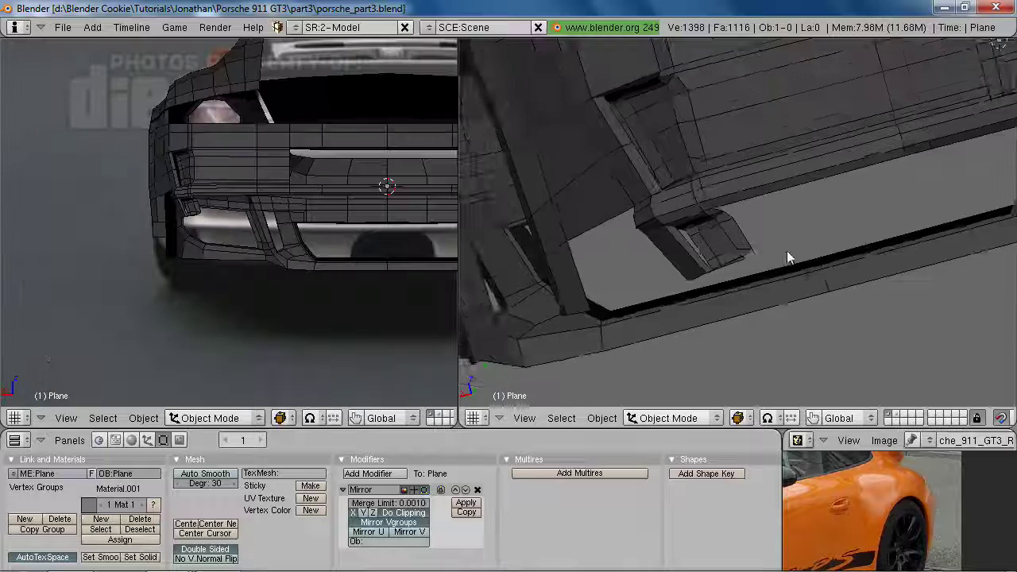
middle_drag(786, 250, 743, 196)
key(KP_3)
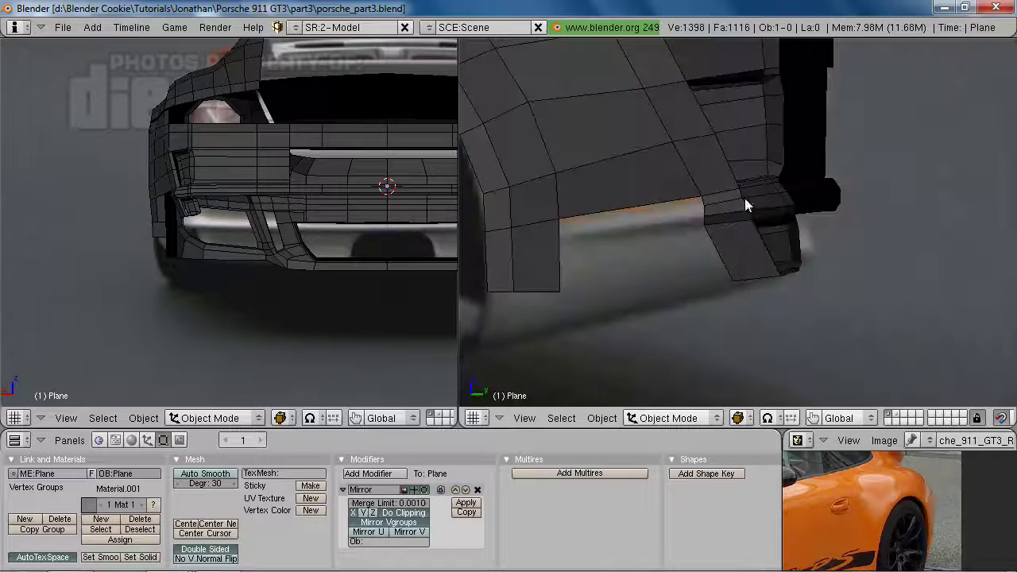
scroll(830, 303, down, 2)
key(alt+Tab)
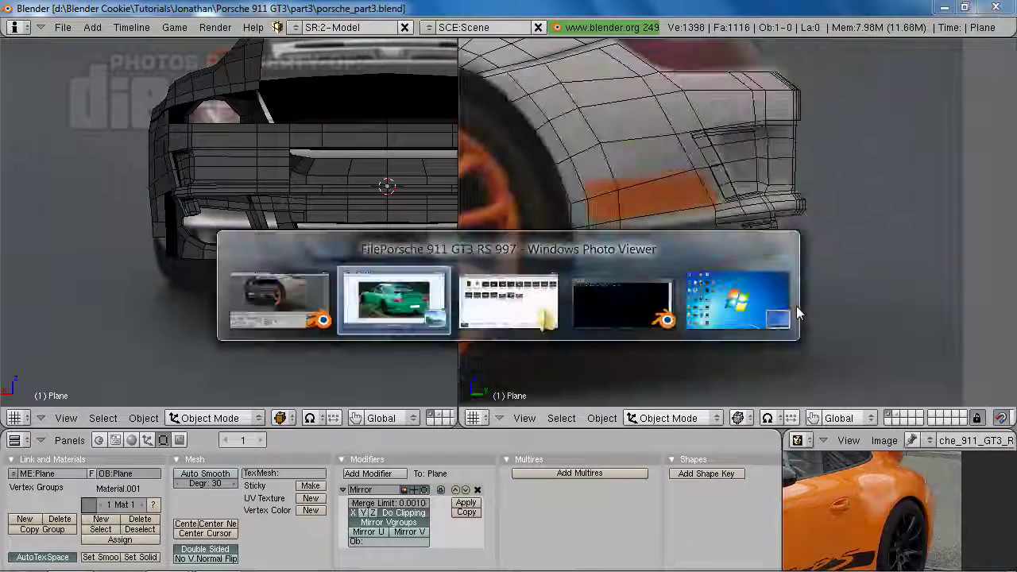
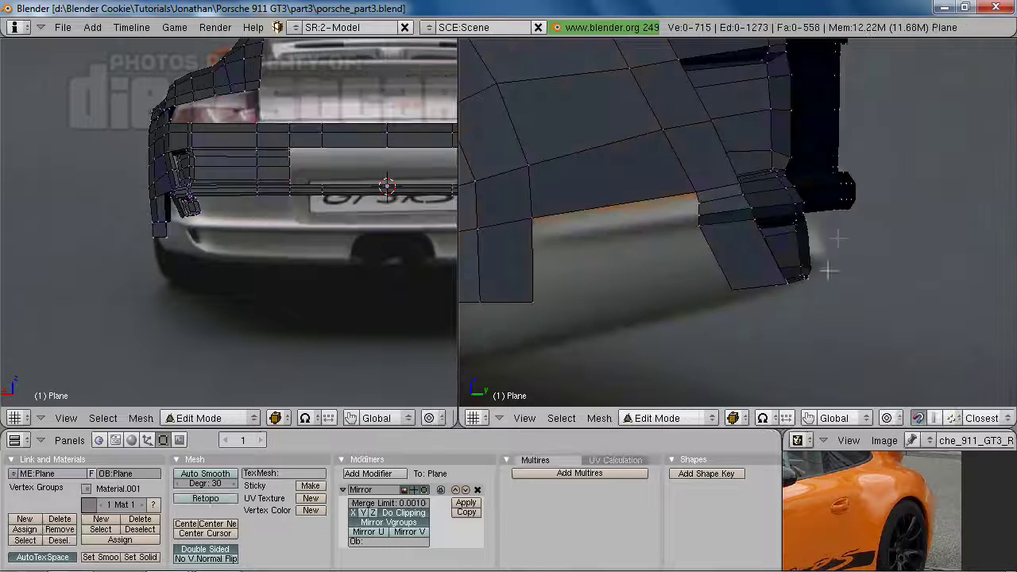
Extrude the bottom edges of the lower vent's panel and recess straight down along the Z axis
scroll(787, 251, up, 3)
middle_drag(787, 251, 754, 305)
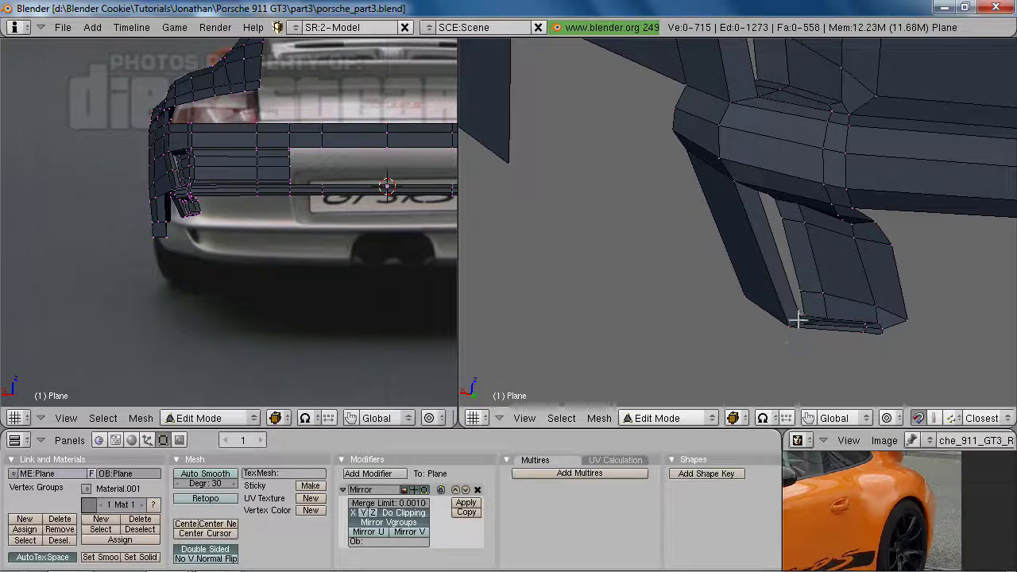
shift+right_click(886, 336)
key(e)
click(884, 342)
key(z)
click(903, 378)
Select the extruded strip and the recess's bottom vertices in side view and move them up to match the reference
middle_drag(903, 377, 985, 370)
key(KP_3)
key(z)
key(g)
right_click(840, 366)
key(b)
drag(573, 274, 877, 402)
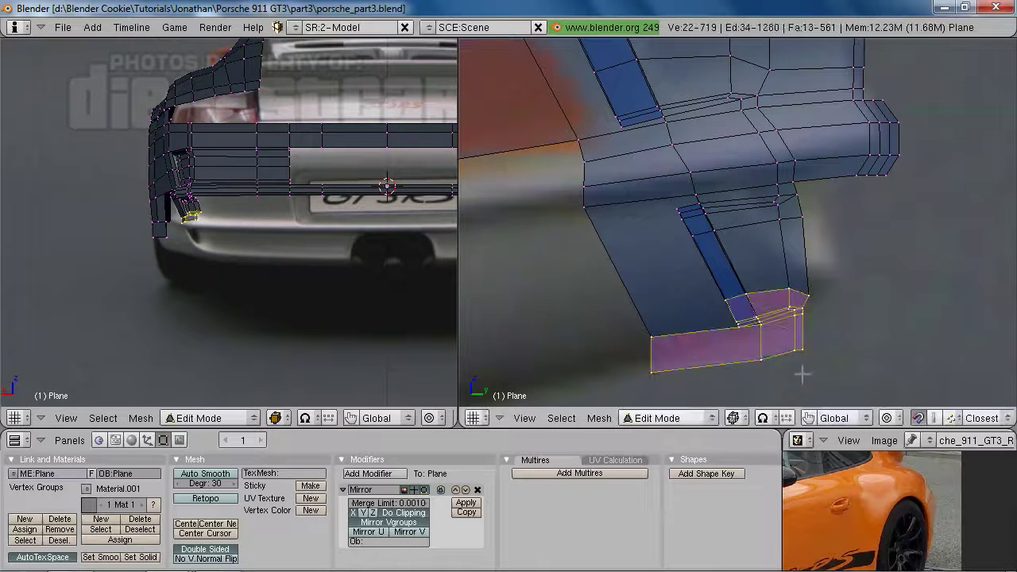
key(g)
click(767, 318)
key(z)
key(z)
key(g)
click(764, 314)
scroll(814, 315, down, 6)
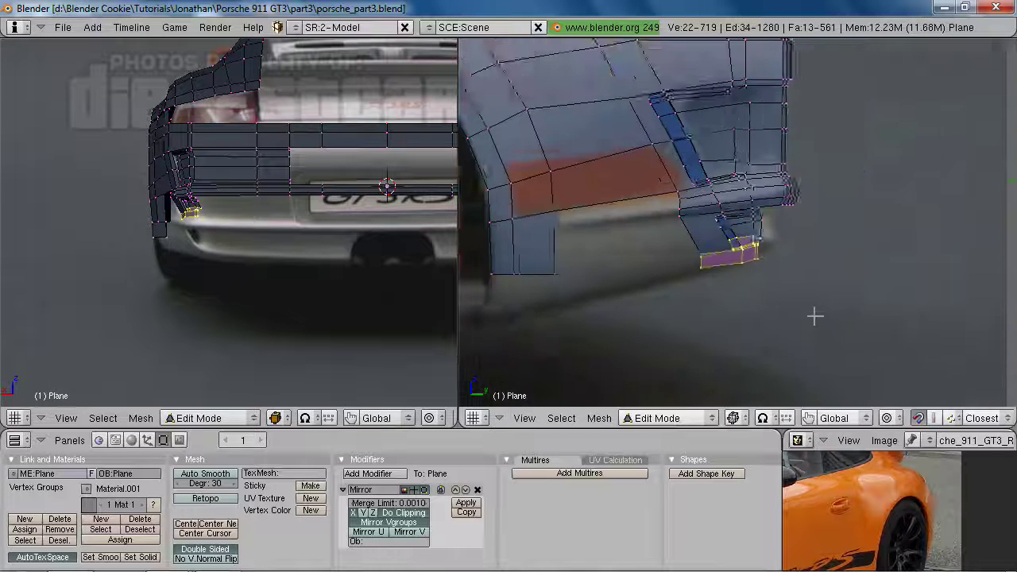
scroll(164, 274, up, 5)
Select the lower strip with the recess's bottom vertices in front view and move them about 0.0235 along global X
key(a)
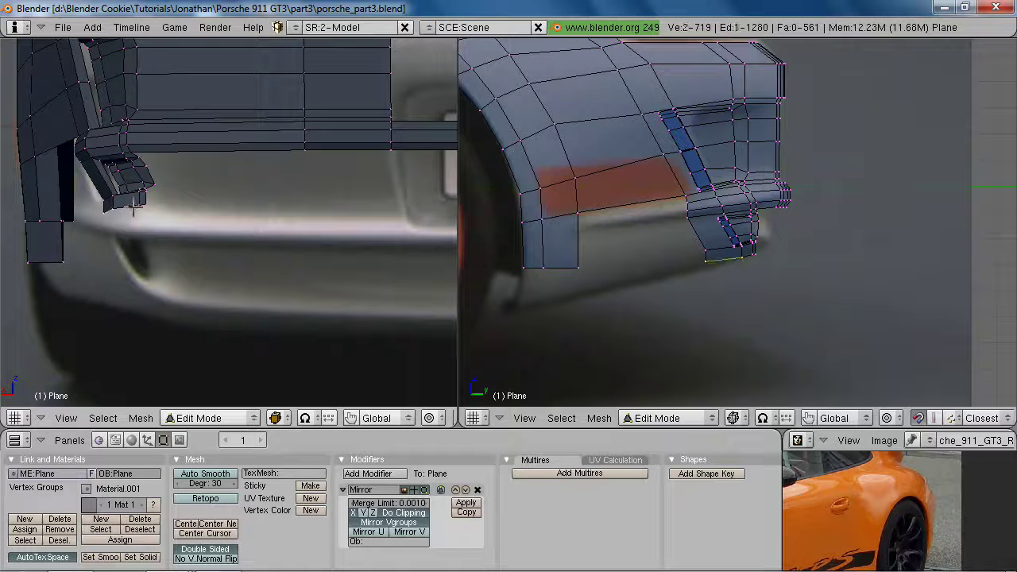
key(b)
drag(91, 176, 171, 222)
key(z)
key(b)
key(z)
key(g)
key(x)
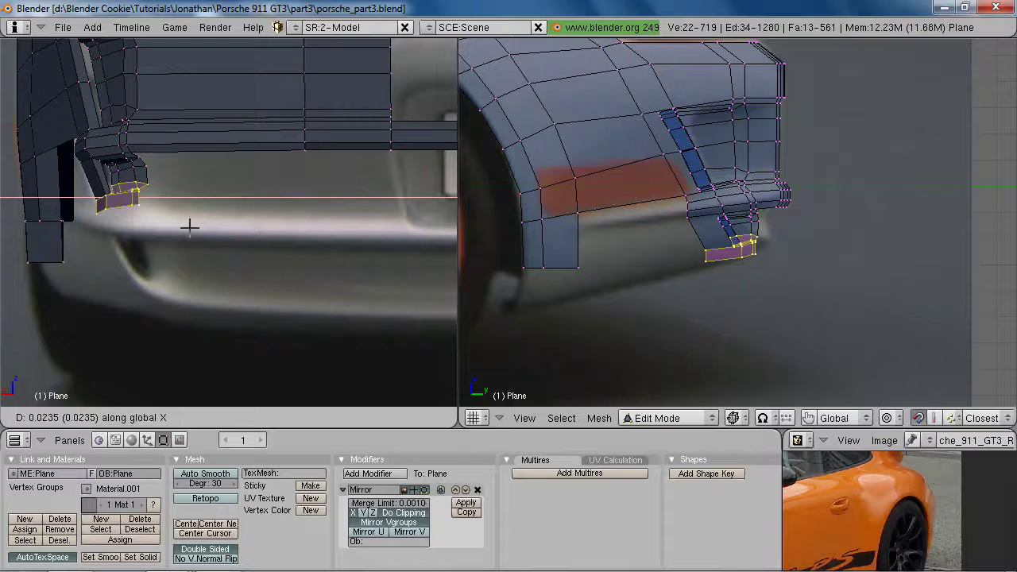
click(191, 228)
Select the small faces at the lower recess's upper outer edge and move them along the global X axis
key(a)
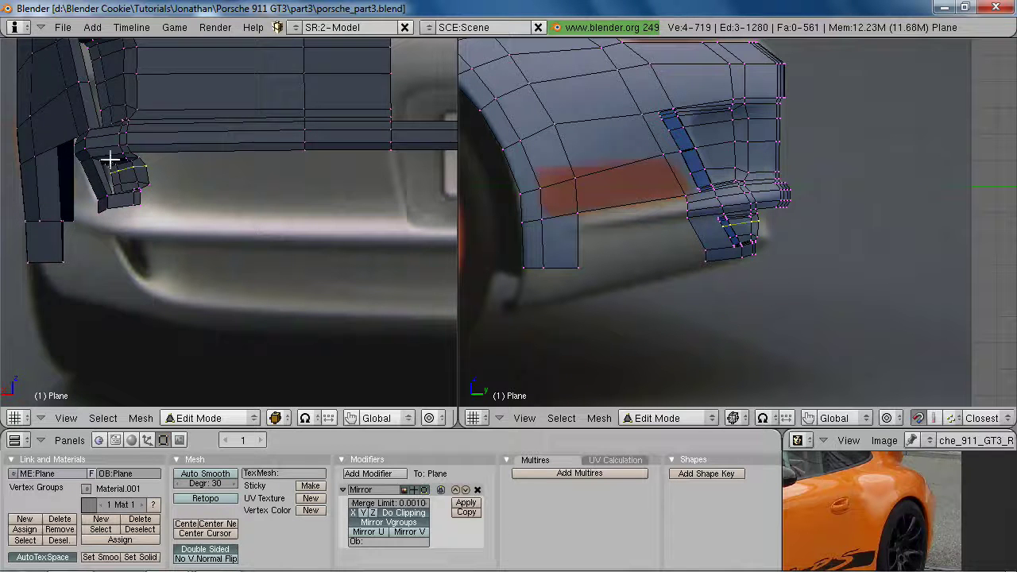
key(z)
key(b)
drag(102, 159, 117, 181)
scroll(117, 181, up, 4)
key(b)
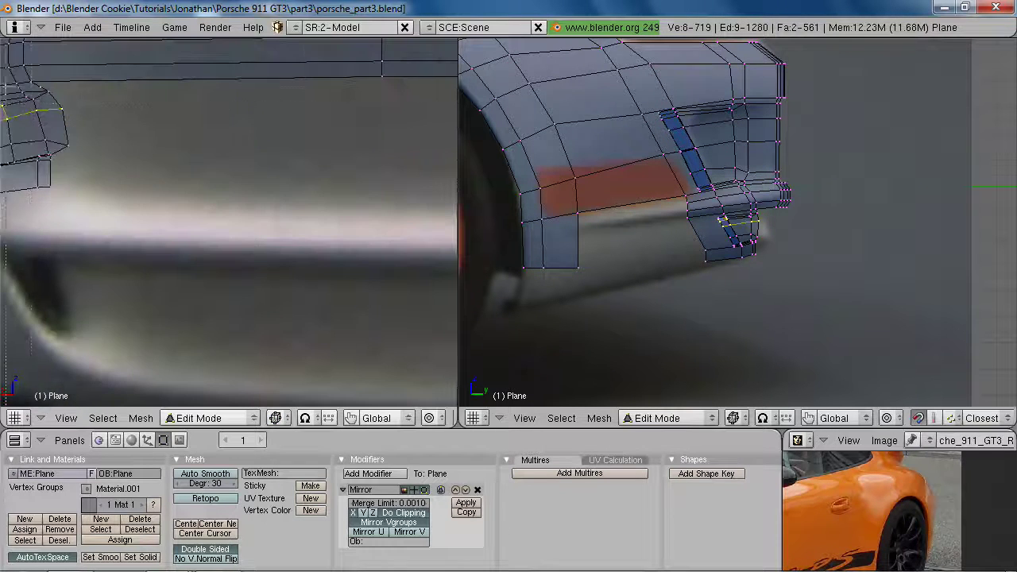
key(Escape)
shift+middle_drag(57, 114, 206, 172)
key(z)
key(g)
key(x)
right_click(179, 184)
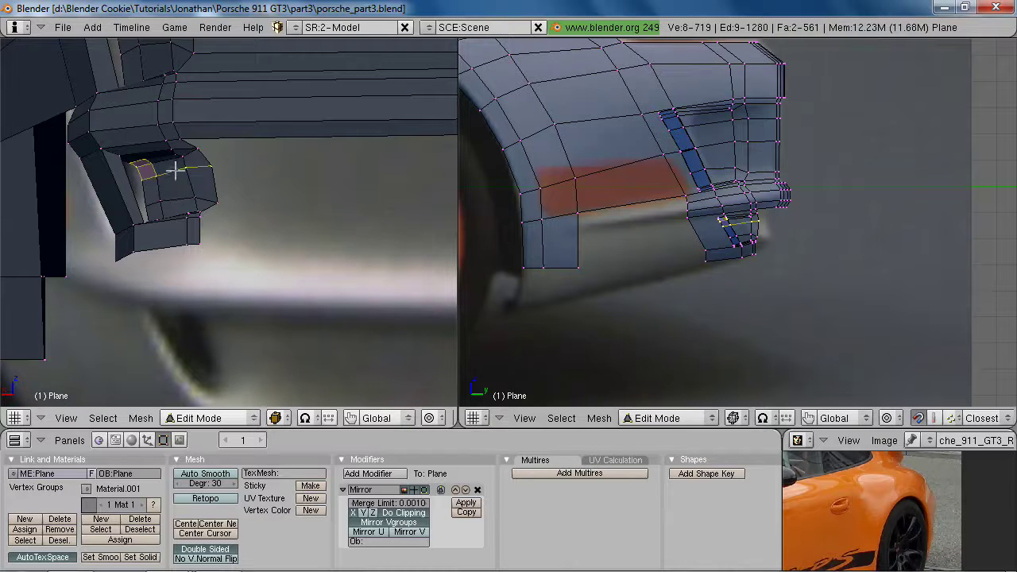
key(g)
key(x)
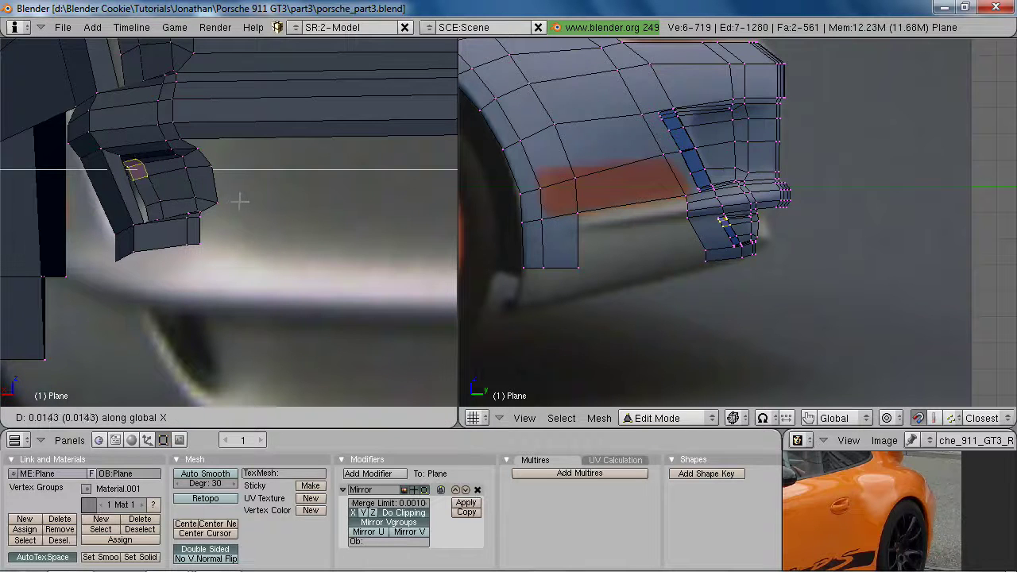
click(199, 201)
Move the vertex pair lower on the recess's outer edge slightly along the global X axis
shift+right_click(146, 203)
key(g)
key(x)
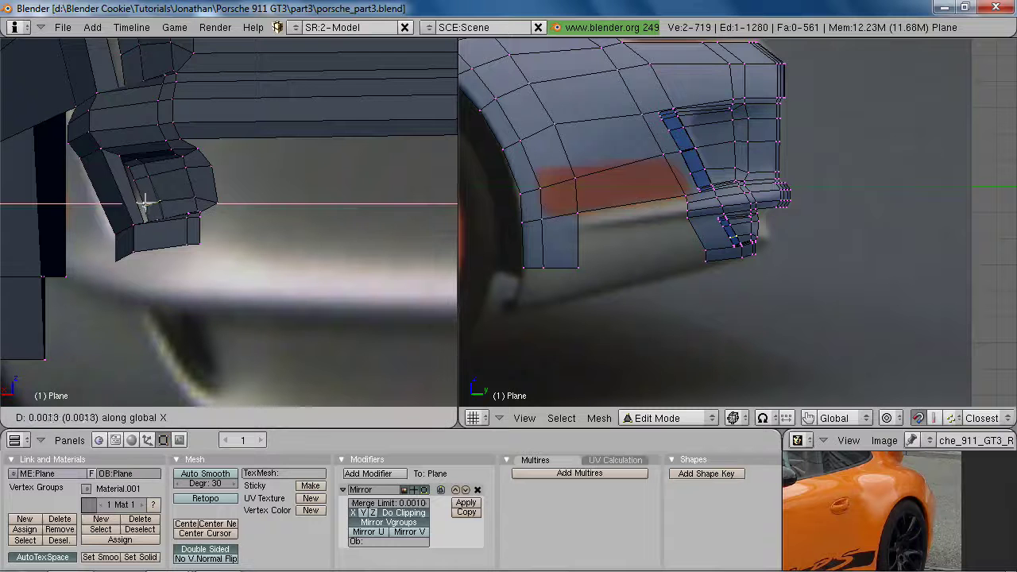
click(144, 204)
Select the bottom edge of the extruded strip in front view and reposition it
key(a)
key(z)
key(b)
drag(99, 236, 334, 340)
key(z)
key(g)
click(246, 278)
scroll(245, 278, down, 5)
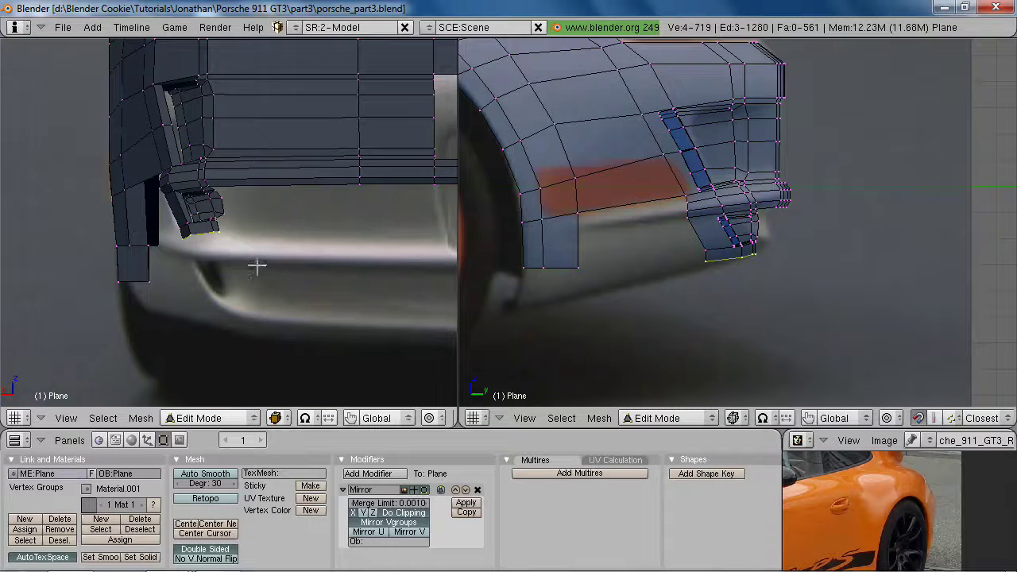
Extrude the strip's inner end edge toward the car's centre in top view and flatten it with an X scale of 0
scroll(257, 268, up, 2)
scroll(231, 243, down, 3)
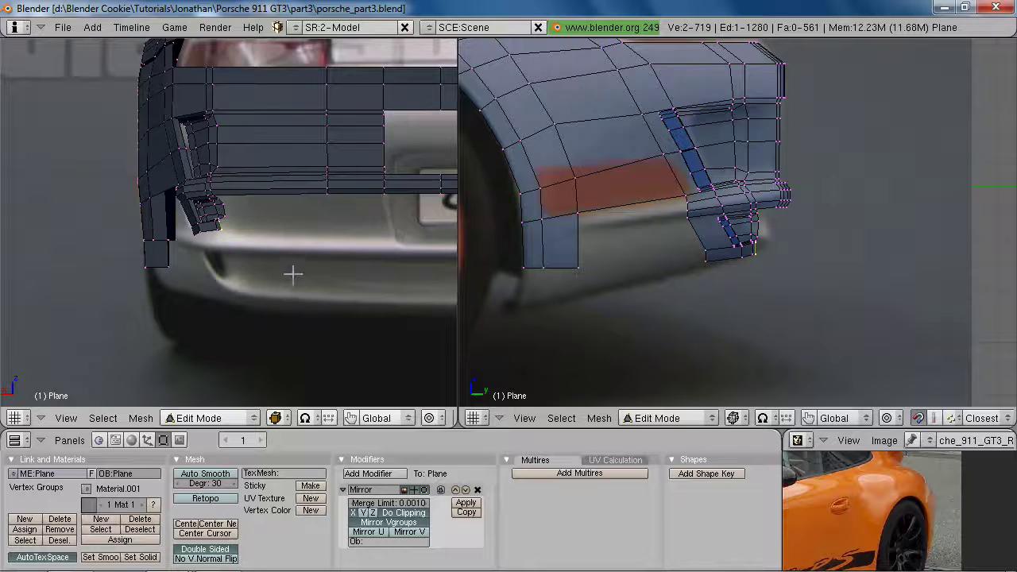
key(KP_7)
key(z)
shift+middle_drag(215, 191, 270, 226)
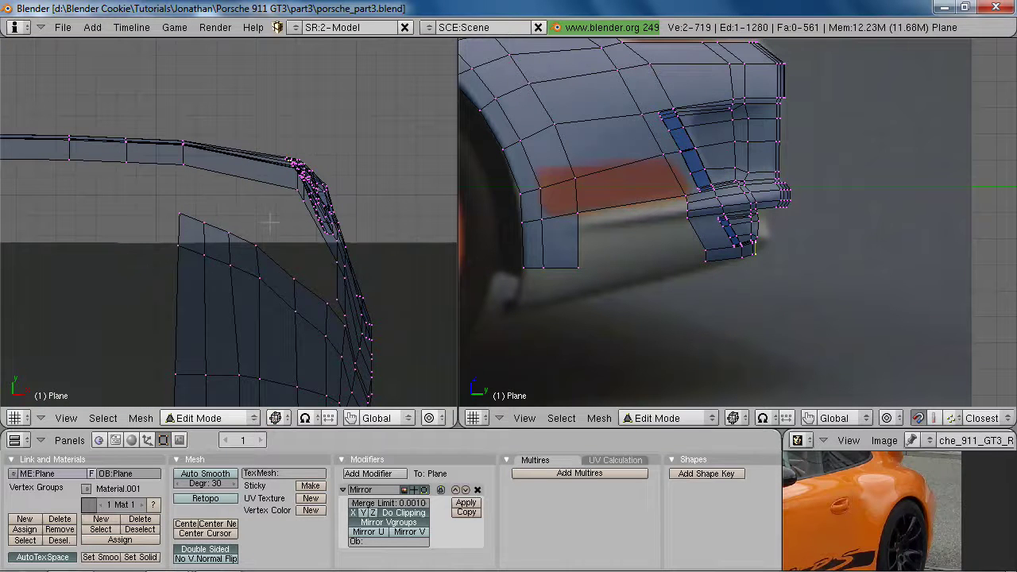
key(e)
click(270, 227)
click(157, 200)
key(s)
key(x)
key(0)
key(Return)
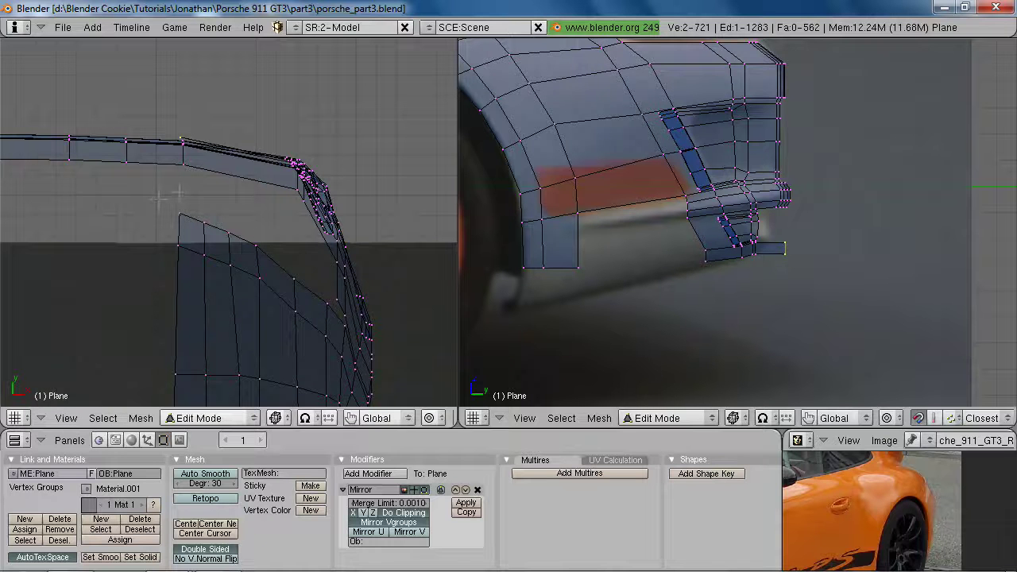
Adjust the new end edge and extrude it three more times along the bumper's curve to the mirror centre line
key(g)
click(180, 190)
key(e)
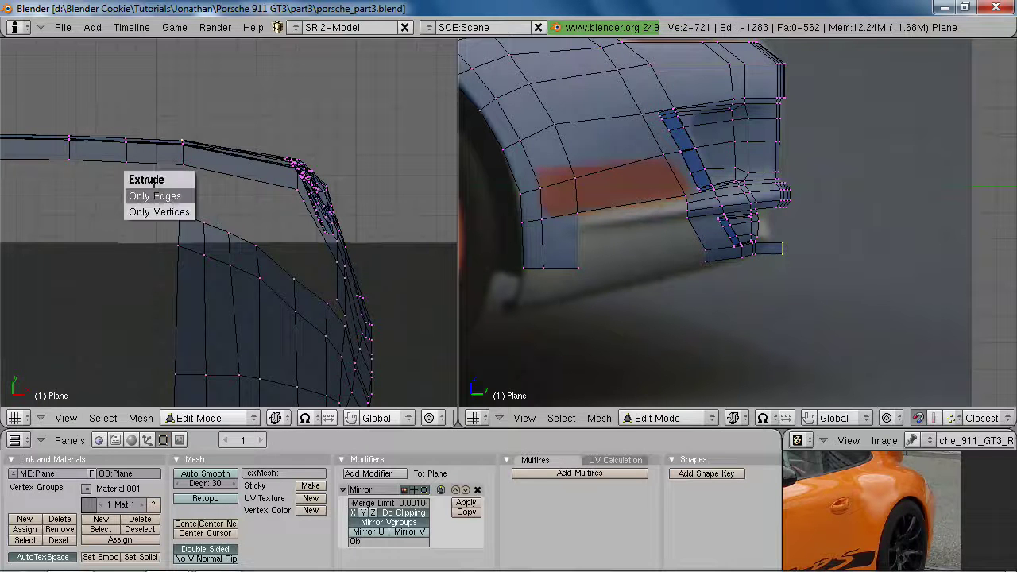
click(154, 195)
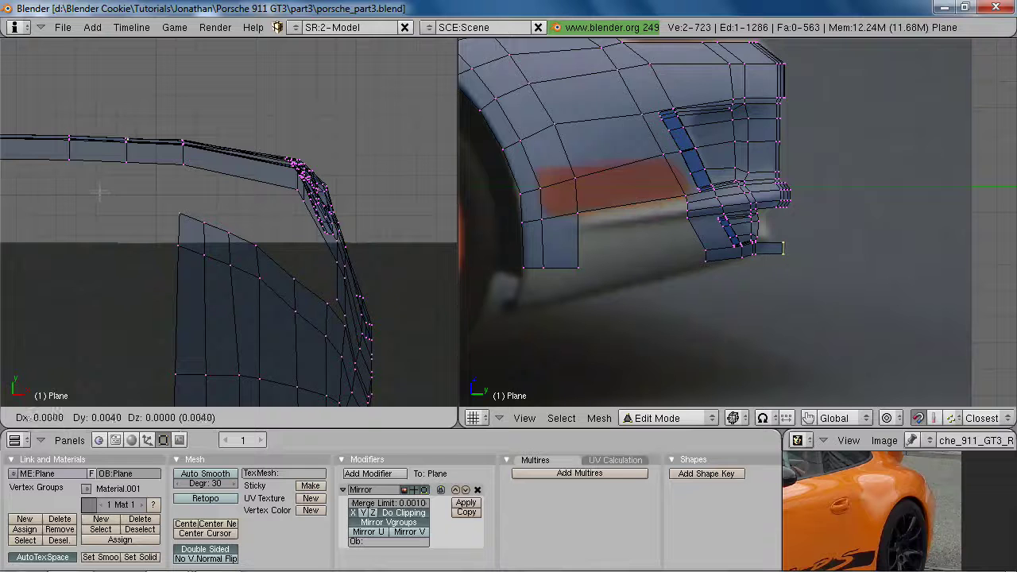
click(97, 189)
key(e)
click(57, 185)
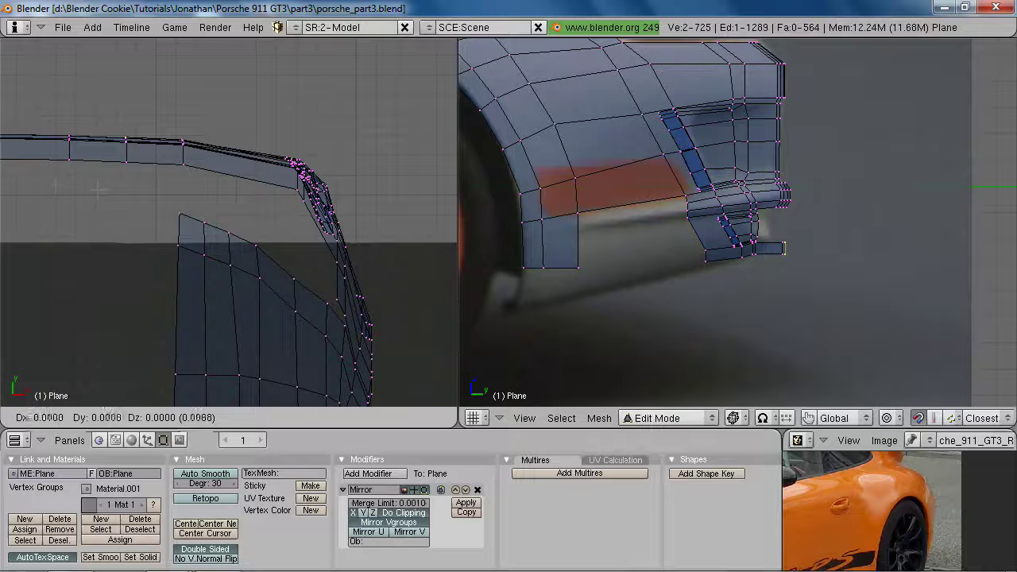
click(42, 188)
shift+middle_drag(41, 187, 193, 196)
key(e)
click(236, 207)
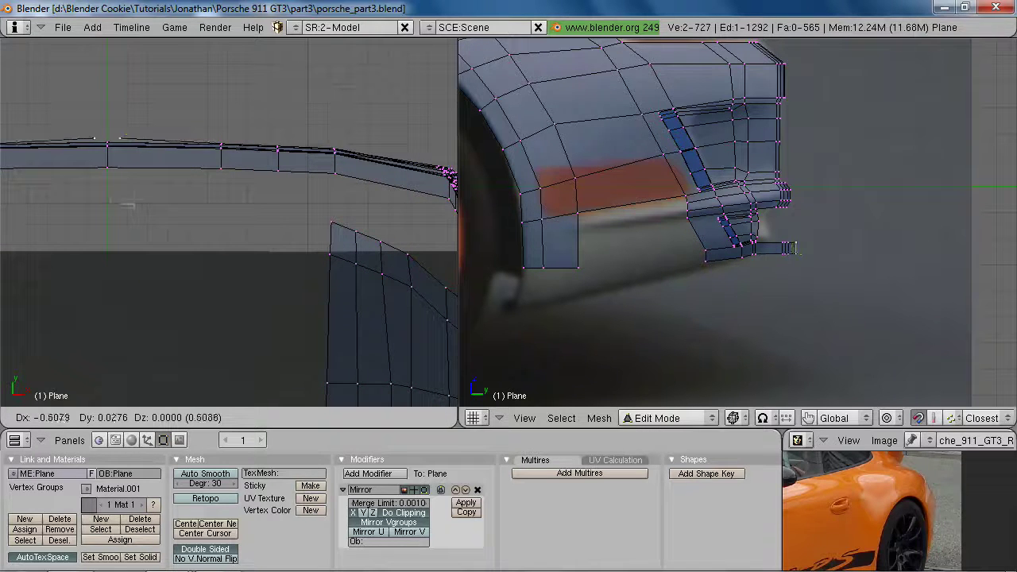
click(109, 206)
Select the strip's centre segments, check the reference photo, and move them about -0.0519 along global Y
ctrl+middle_drag(729, 220, 781, 251)
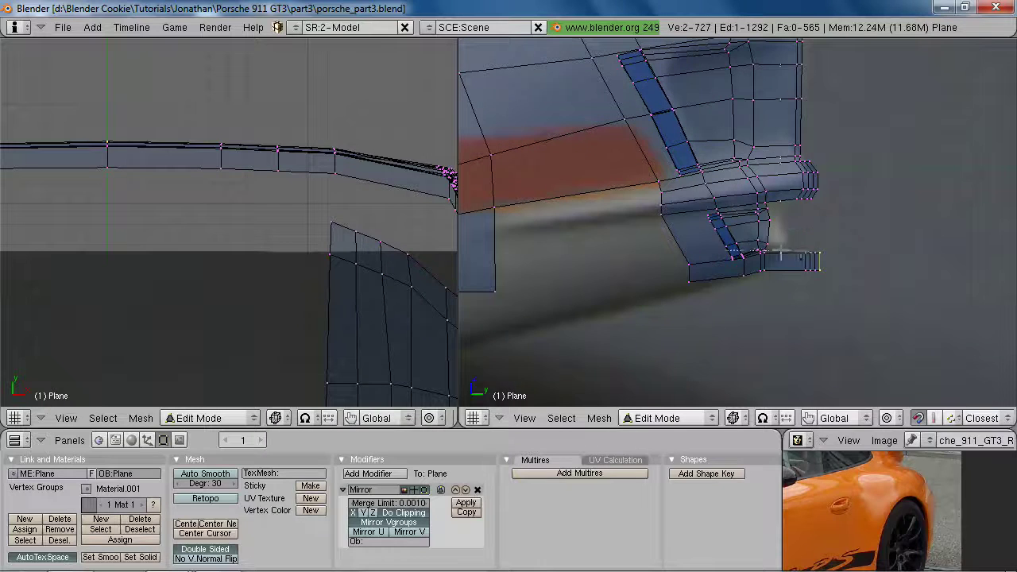
key(alt+Tab)
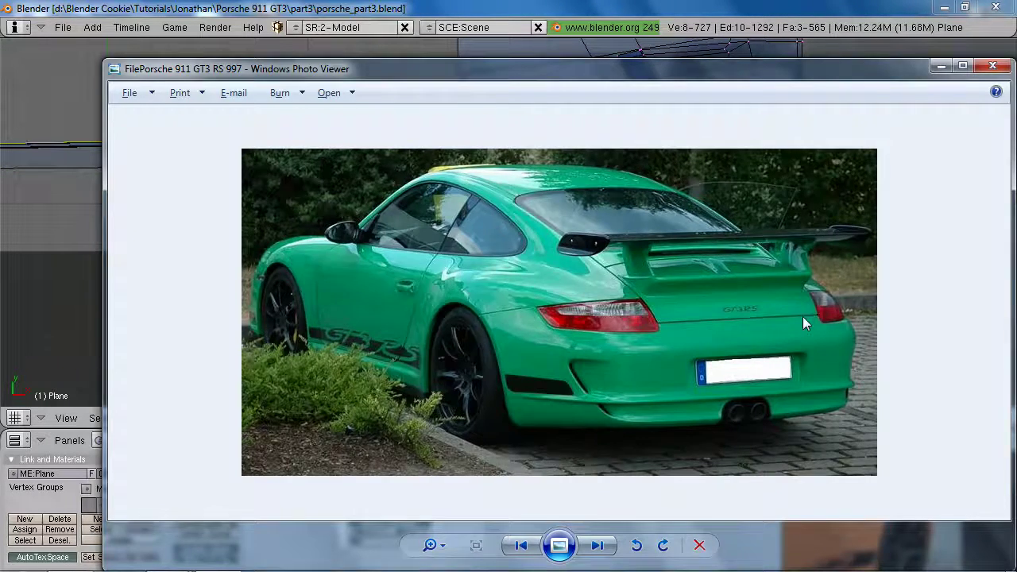
key(alt+Tab)
key(g)
key(y)
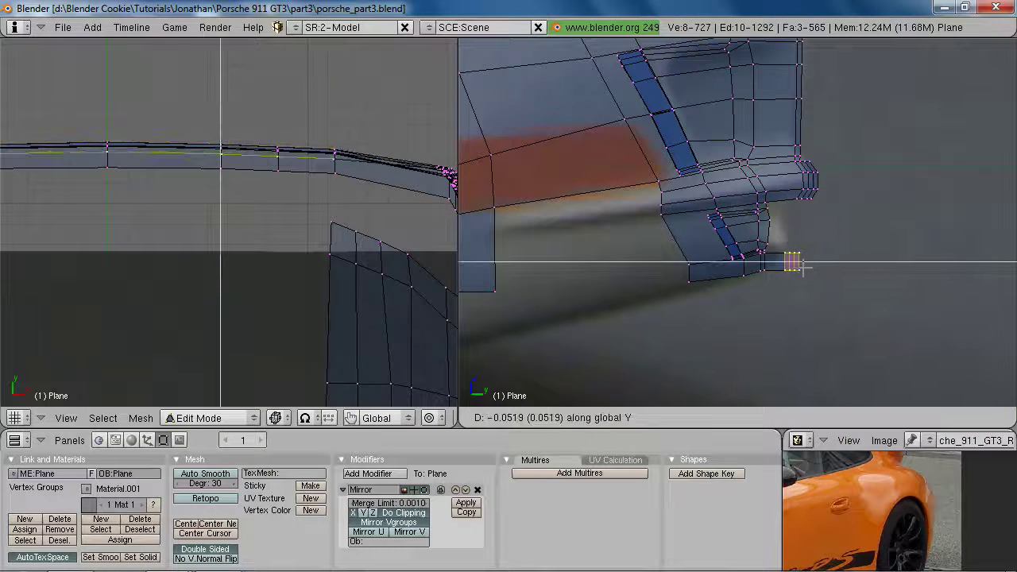
click(804, 269)
Check the strip against the reference photo and move the lower recess's rear vertices along the global Y axis
shift+middle_drag(352, 245, 243, 254)
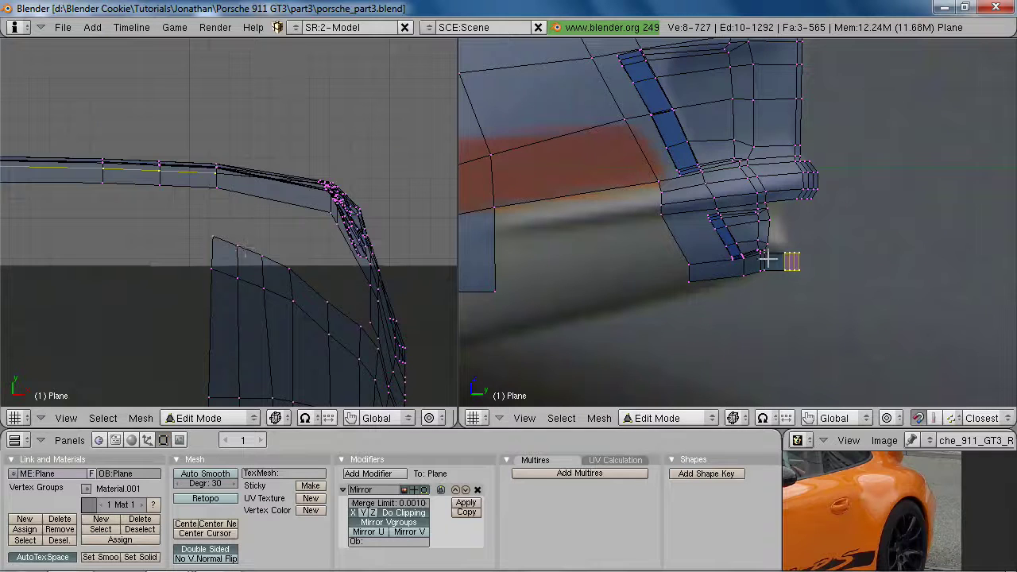
middle_drag(379, 256, 159, 270)
key(alt+Tab)
key(alt+Tab)
key(2)
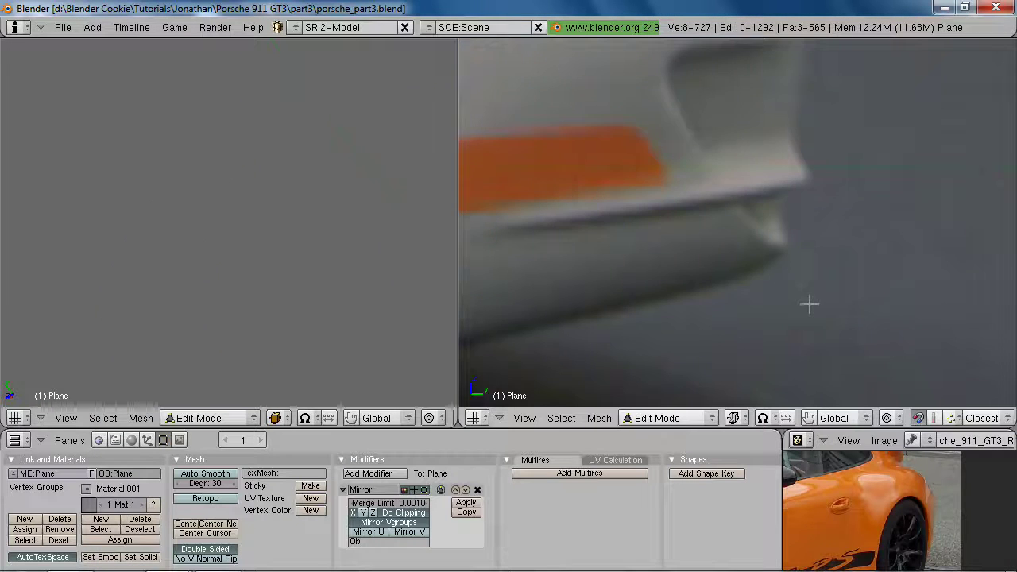
key(1)
key(a)
drag(755, 193, 798, 263)
key(g)
key(y)
click(795, 263)
Align the three vertices on the lower recess's rear edge with a Y scale of 0 and shift them along global Y
right_click(782, 211)
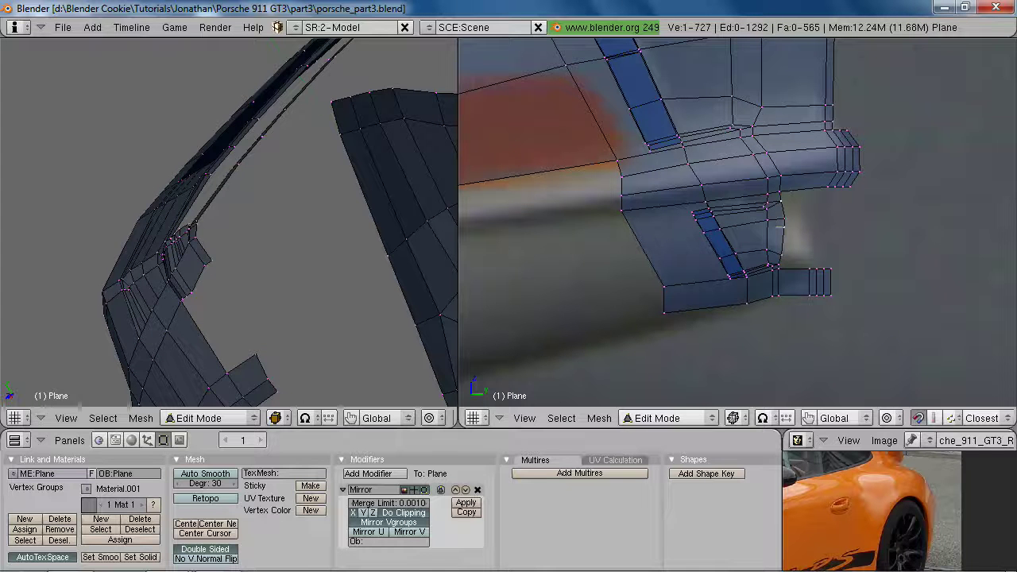
key(s)
key(y)
key(0)
key(Return)
scroll(954, 248, up, 5)
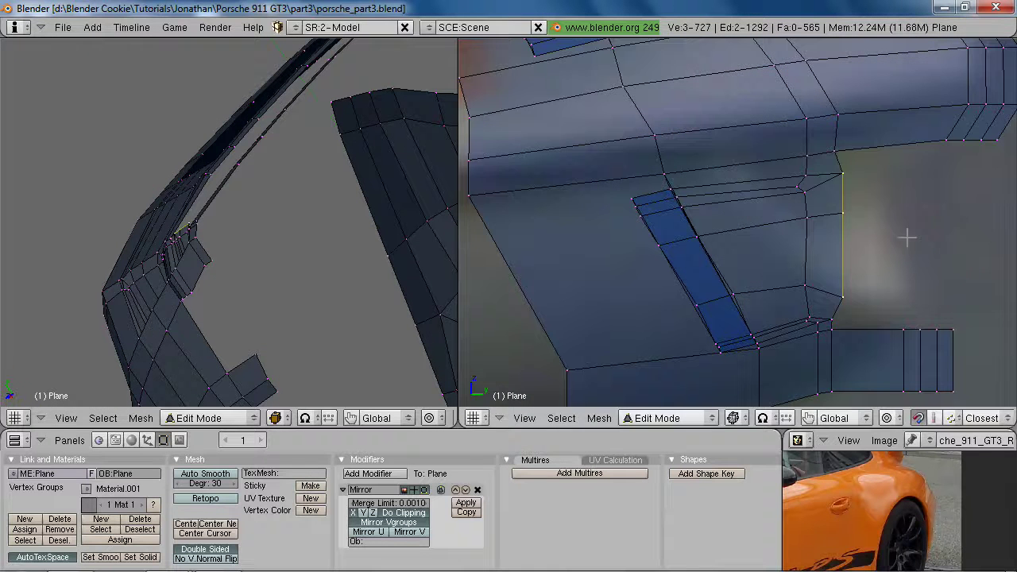
key(g)
key(y)
click(896, 234)
key(Escape)
Examine the lower vent and new strip in side and perspective views, comparing them with the rear reference photo
scroll(903, 278, down, 4)
key(shift+h)
scroll(905, 291, down, 6)
key(alt+h)
key(a)
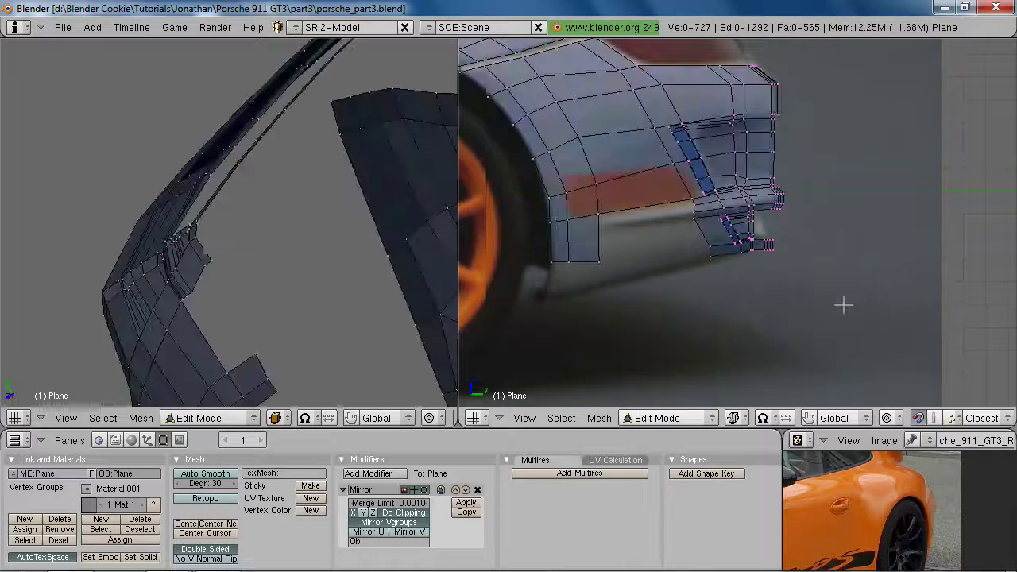
key(alt+Tab)
key(alt+Tab)
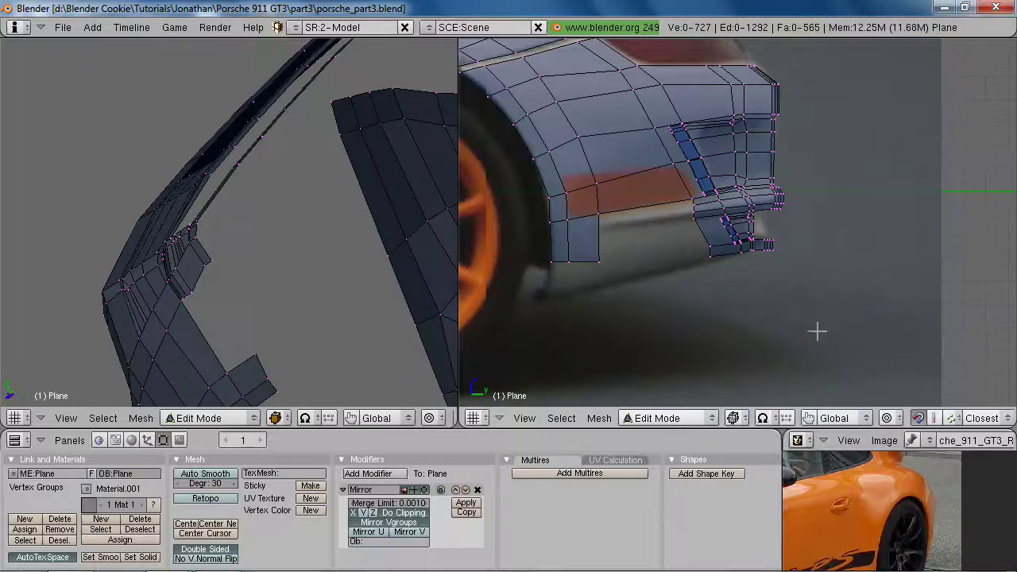
scroll(812, 315, up, 3)
key(z)
shift+right_click(756, 280)
key(z)
middle_drag(755, 280, 785, 218)
scroll(774, 234, down, 3)
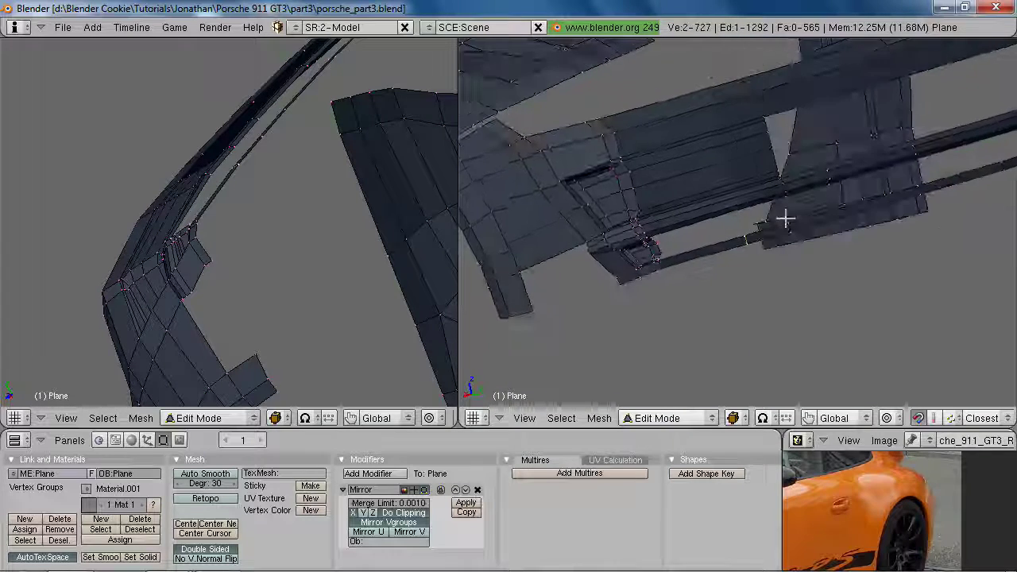
key(KP_3)
key(alt+Tab)
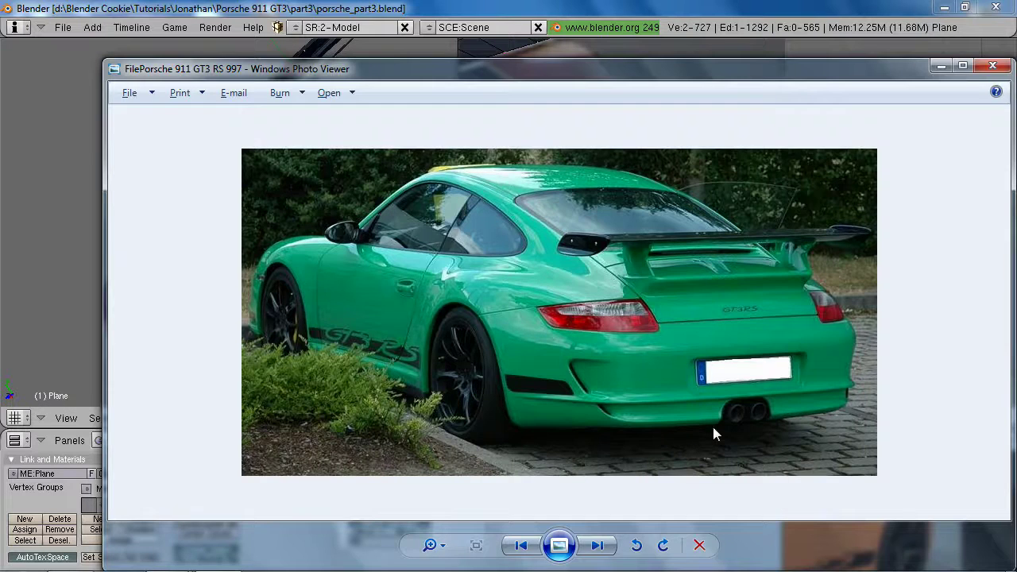
Switch back to Blender and select the inner vertical edge of the lower recess, checking it from perspective and side views
key(alt+Tab)
scroll(674, 325, up, 5)
shift+middle_drag(628, 247, 888, 217)
scroll(874, 220, up, 3)
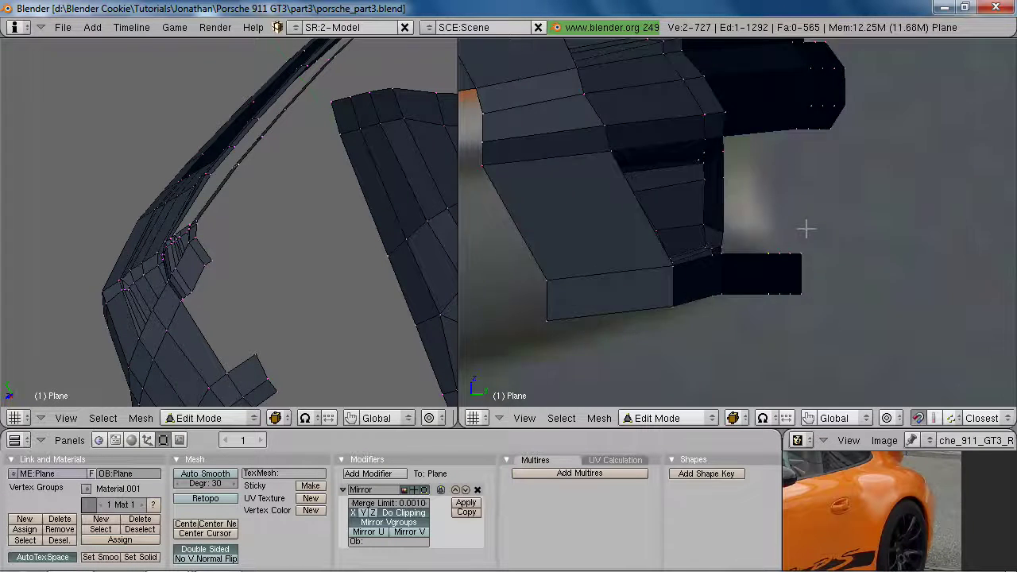
middle_drag(810, 227, 922, 182)
shift+middle_drag(620, 247, 656, 181)
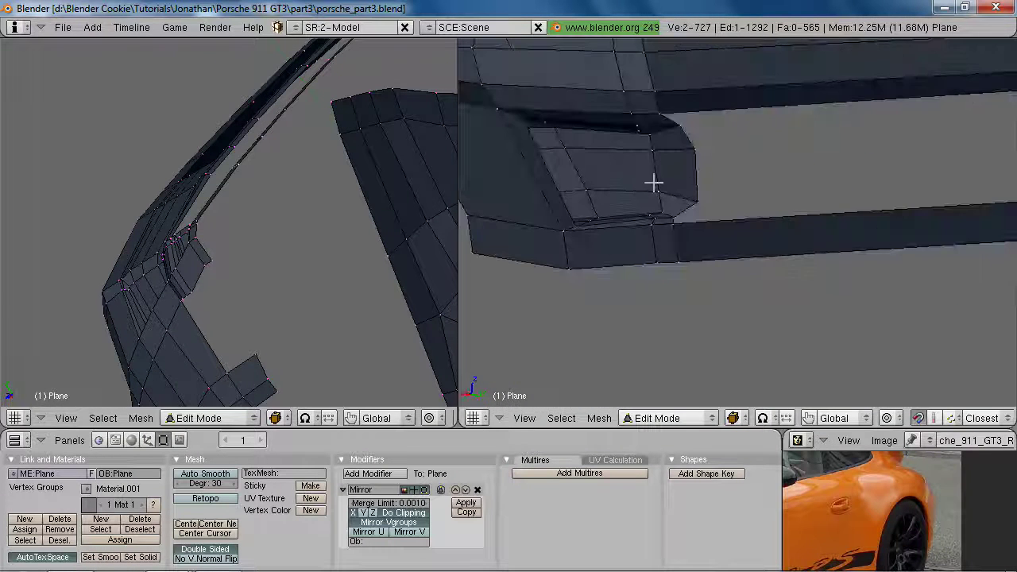
key(g)
key(Escape)
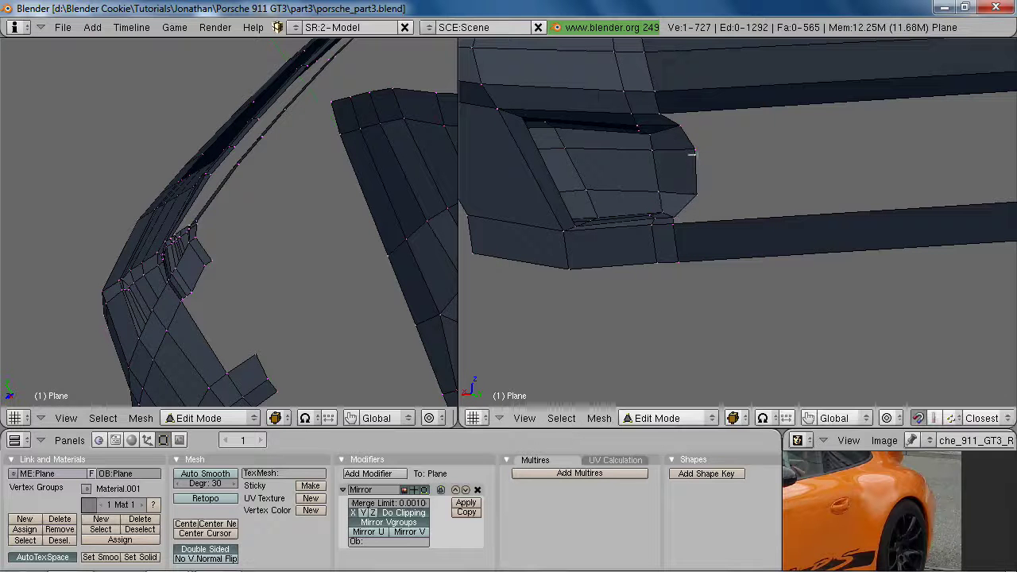
mouse_move(696, 150)
middle_down()
mouse_move(683, 188)
mouse_move(648, 180)
mouse_move(691, 206)
mouse_move(696, 124)
mouse_move(699, 139)
middle_up()
shift+right_click(691, 119)
middle_drag(710, 173, 734, 242)
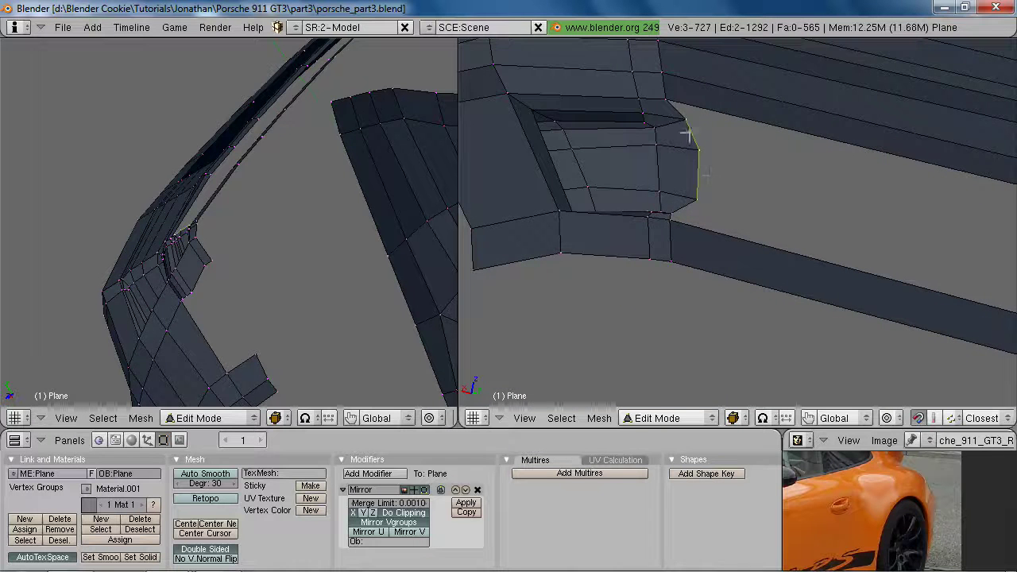
middle_drag(694, 178, 623, 142)
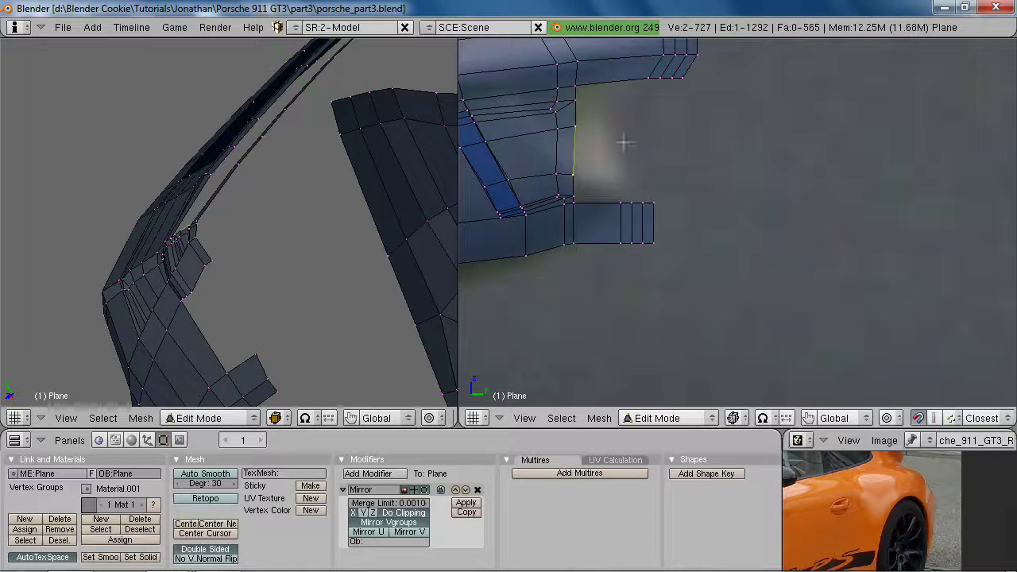
In the top view, extrude the selected recess edge toward the centre as far as the bumper's outer column of vertices
scroll(204, 231, down, 3)
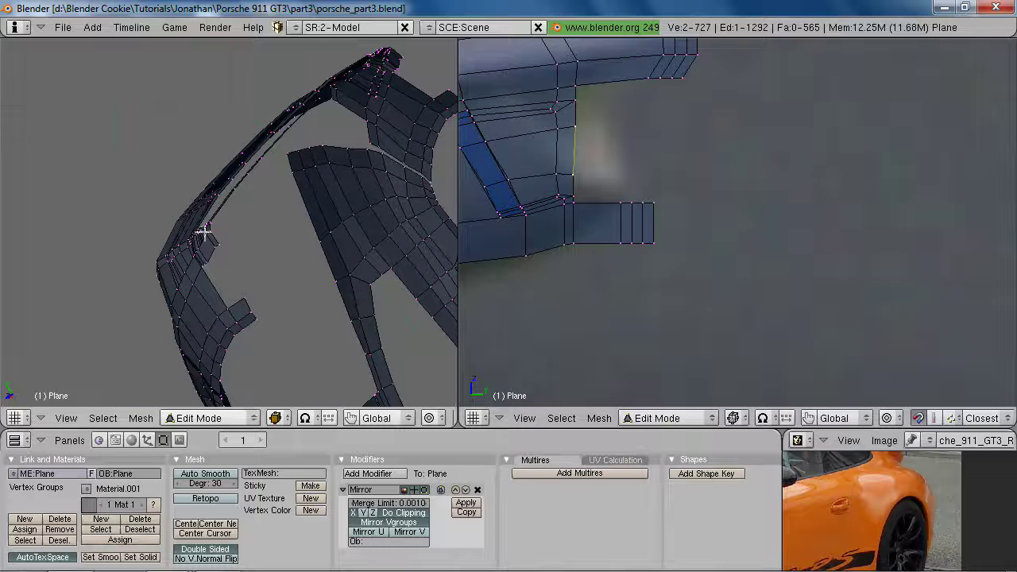
key(KP_7)
key(KP_5)
key(z)
scroll(294, 240, up, 3)
key(e)
click(298, 241)
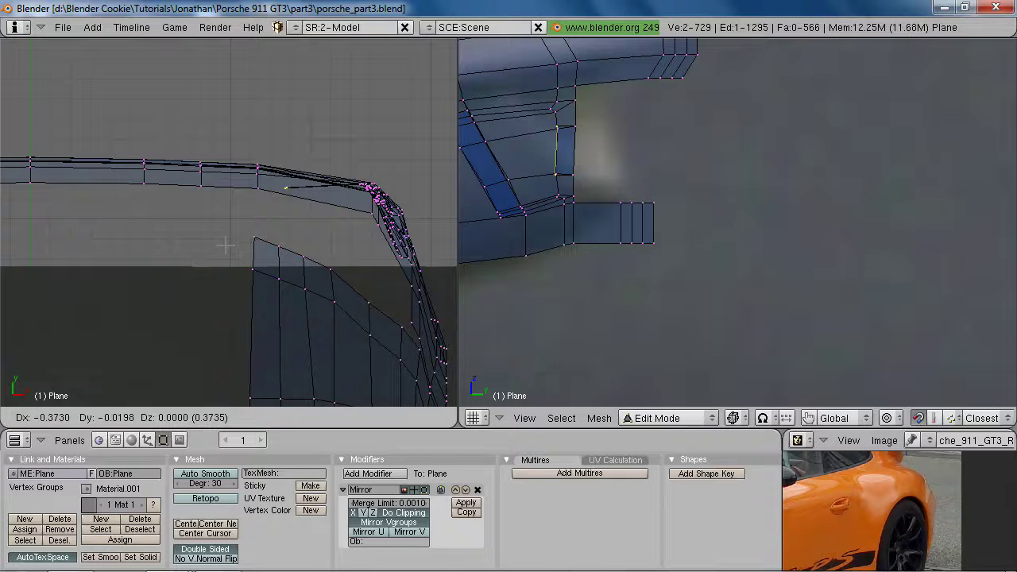
click(196, 238)
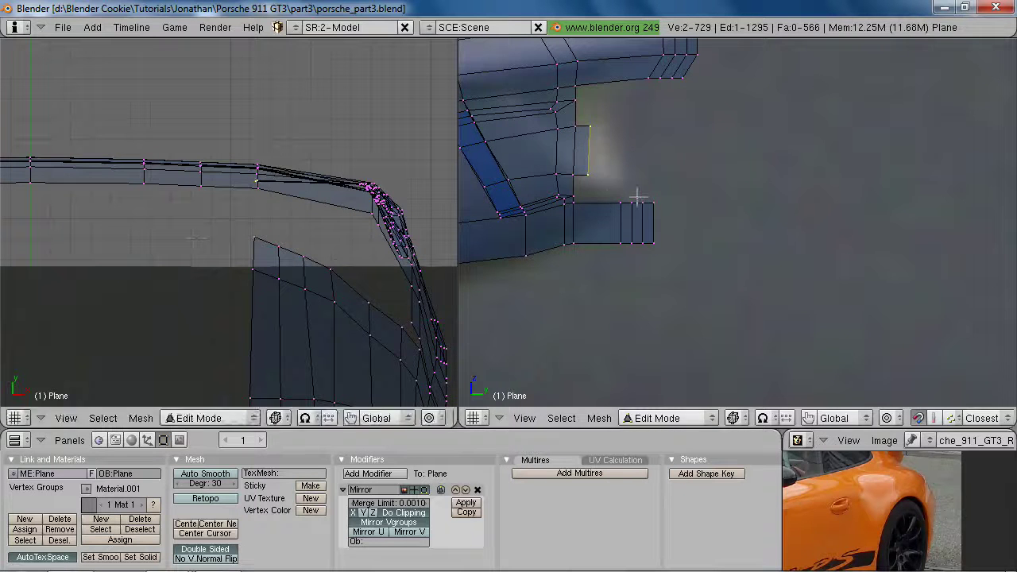
Extrude the new strip three more segments, following the bumper's existing vertex columns to the centre line
key(e)
click(275, 239)
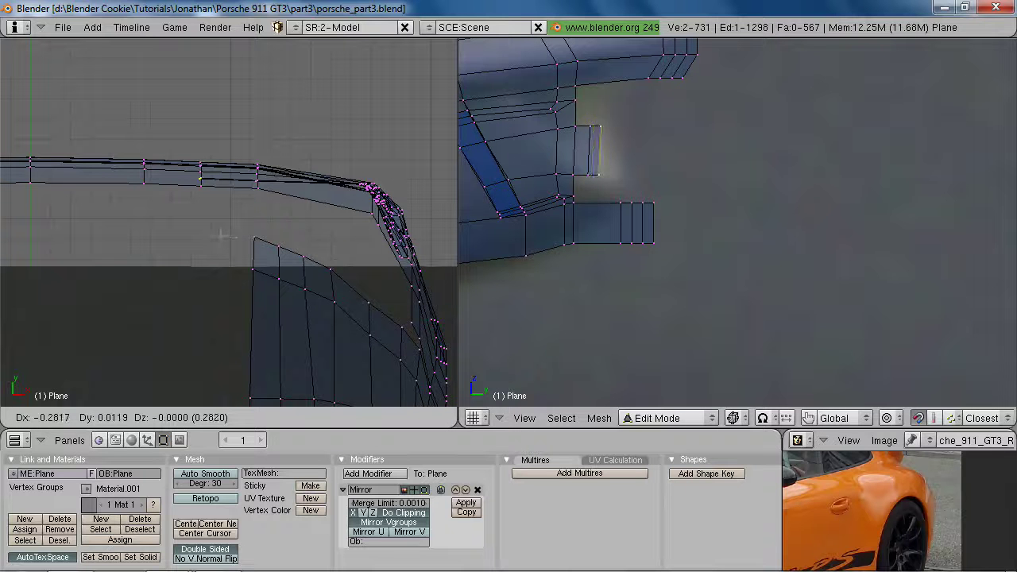
click(220, 236)
key(e)
click(220, 236)
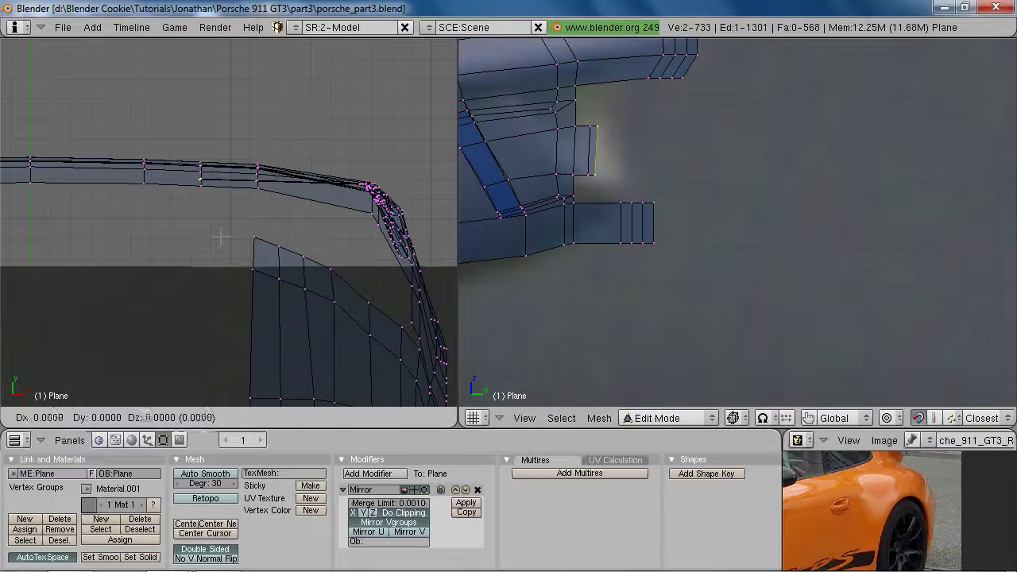
click(162, 236)
key(e)
click(162, 236)
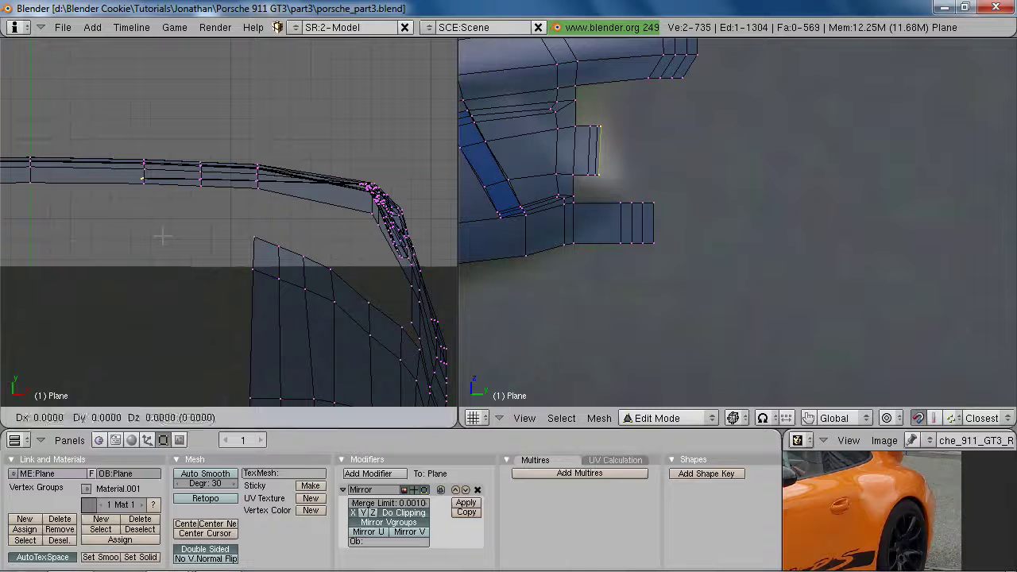
click(162, 236)
key(g)
key(x)
click(670, 230)
Select an edge loop of the newly extruded strip and move it along the global Y axis
key(z)
middle_drag(670, 230, 548, 230)
key(a)
key(z)
alt+right_click(648, 191)
key(z)
key(g)
key(y)
click(742, 177)
Select another edge loop of the new strip and shift it along the global Y axis
key(a)
key(z)
alt+right_click(640, 163)
key(z)
key(g)
key(y)
click(644, 165)
Add a vertical loop cut to the lower strip close to its vent end
scroll(557, 190, down, 4)
middle_drag(861, 181, 495, 182)
scroll(495, 182, up, 3)
key(ctrl+r)
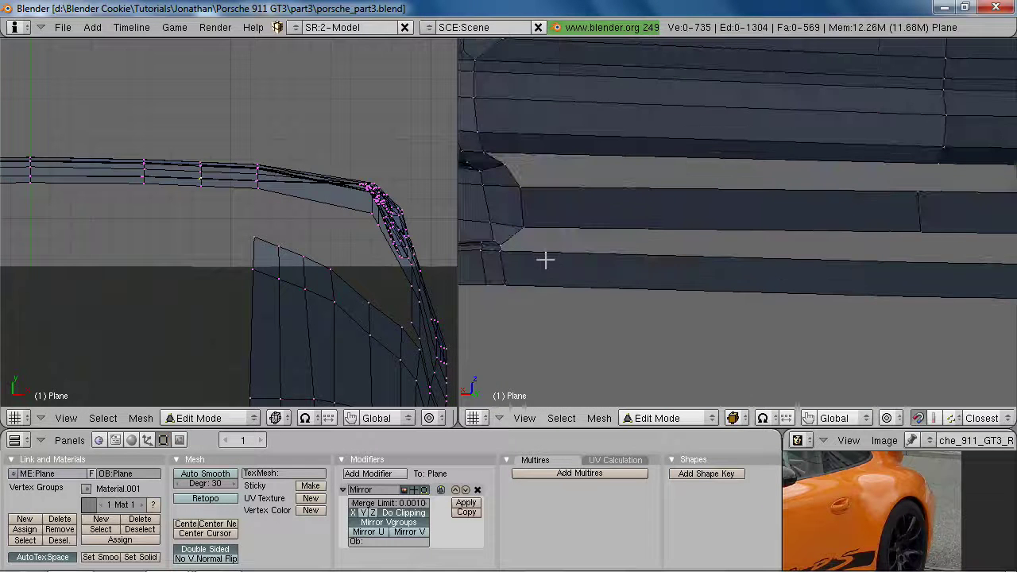
click(546, 256)
click(526, 256)
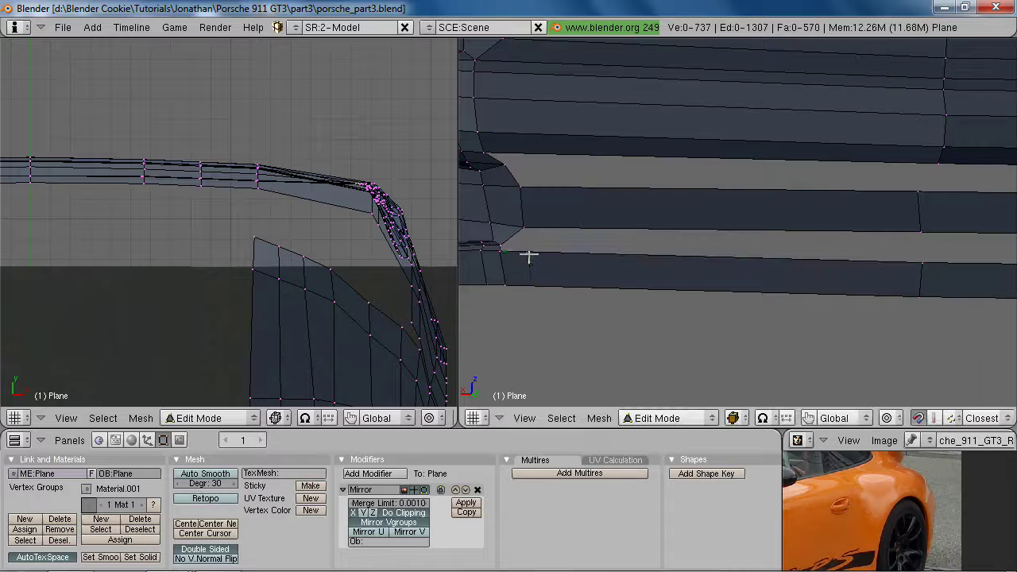
Fill the gap between the upper and lower strips with faces in the section next to the vent
shift+right_click(922, 263)
shift+right_click(922, 233)
key(f)
scroll(924, 263, down, 3)
shift+middle_drag(924, 263, 747, 274)
Fill the remaining gap between the two strips with three faces up to the centre line
key(a)
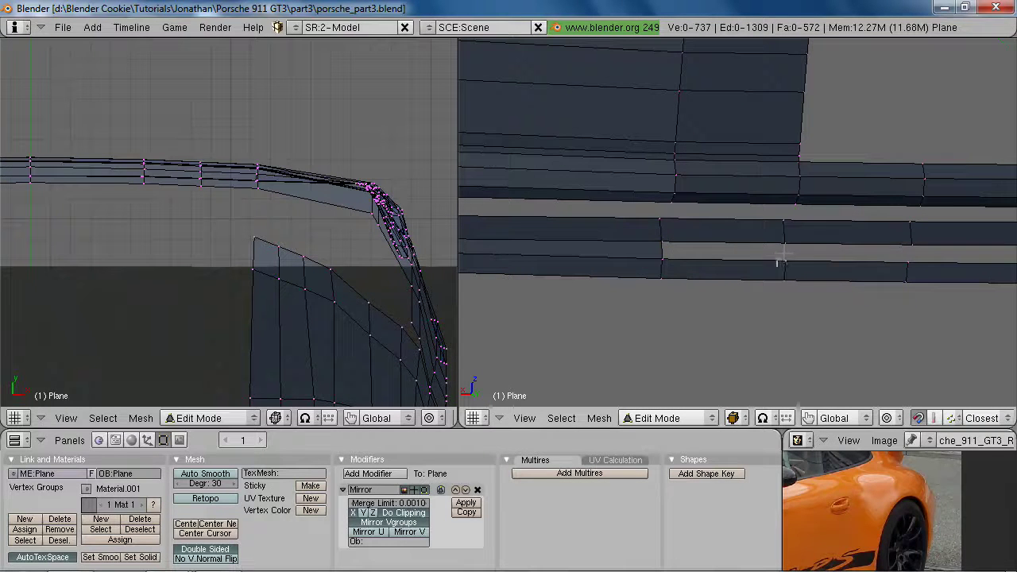
shift+right_click(904, 245)
shift+right_click(903, 263)
key(f)
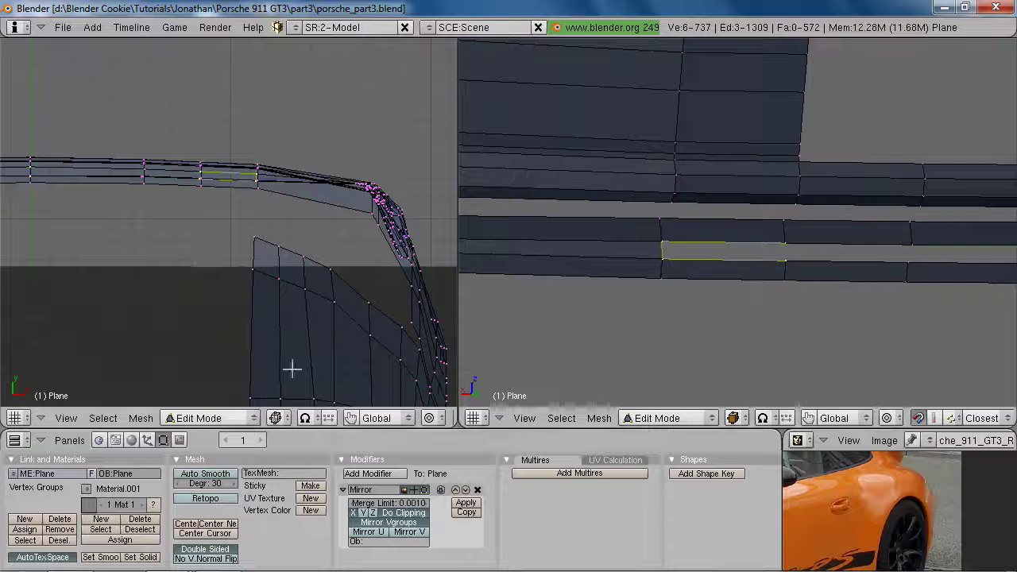
scroll(737, 230, down, 5)
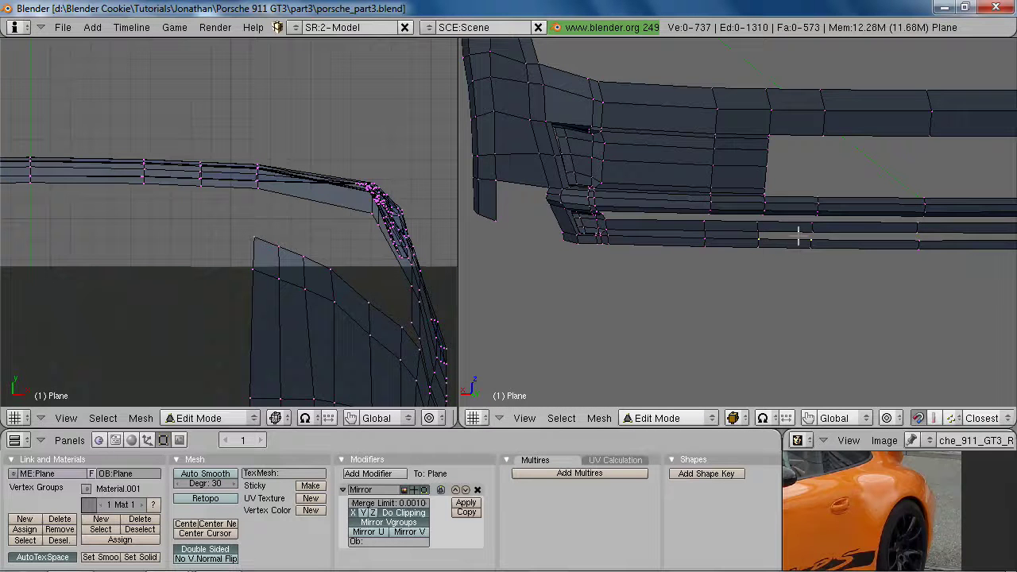
key(f)
key(a)
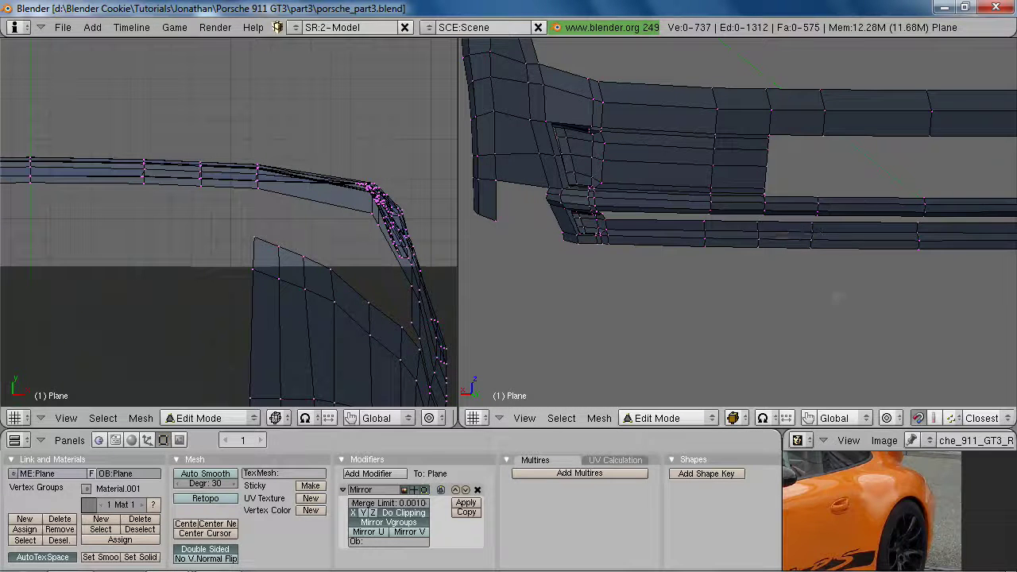
Check the rear reference photo, select the upper strip's lower edge loop, and lower it along the global Z axis
key(KP_3)
key(2)
key(1)
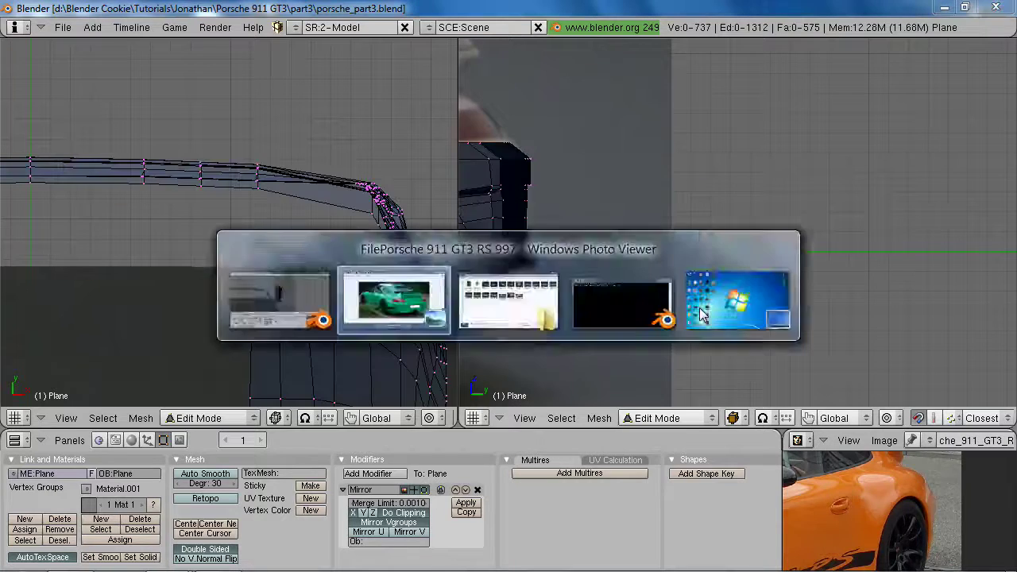
key(alt+Tab)
key(alt+Tab)
shift+middle_drag(633, 330, 737, 195)
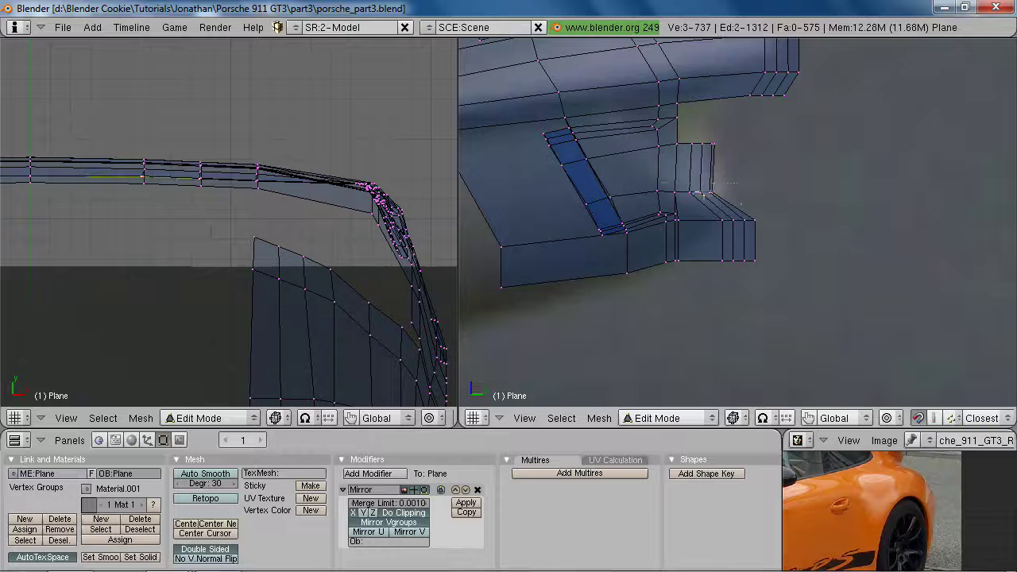
alt+shift+right_click(739, 213)
shift+right_click(675, 215)
key(g)
key(z)
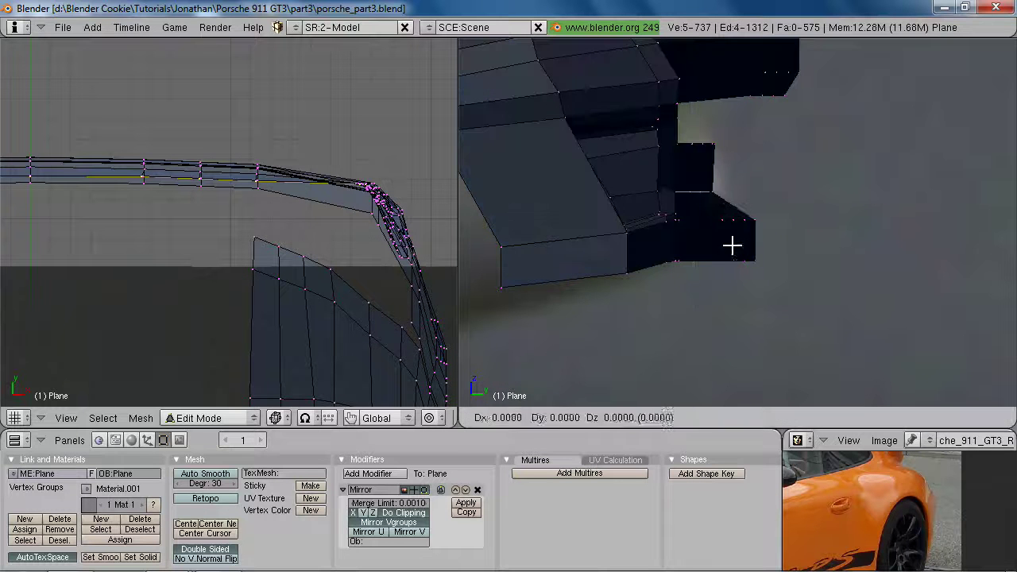
click(740, 272)
middle_drag(740, 272, 745, 249)
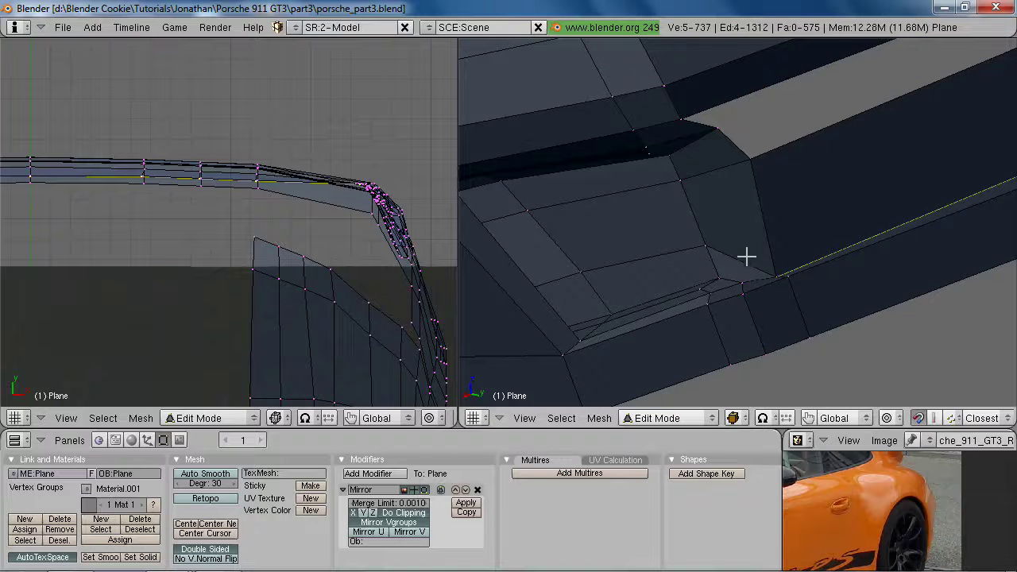
Select the strip's end vertex at the lower recess's bottom corner and move it along the global X axis
right_click(774, 270)
key(g)
key(x)
click(774, 254)
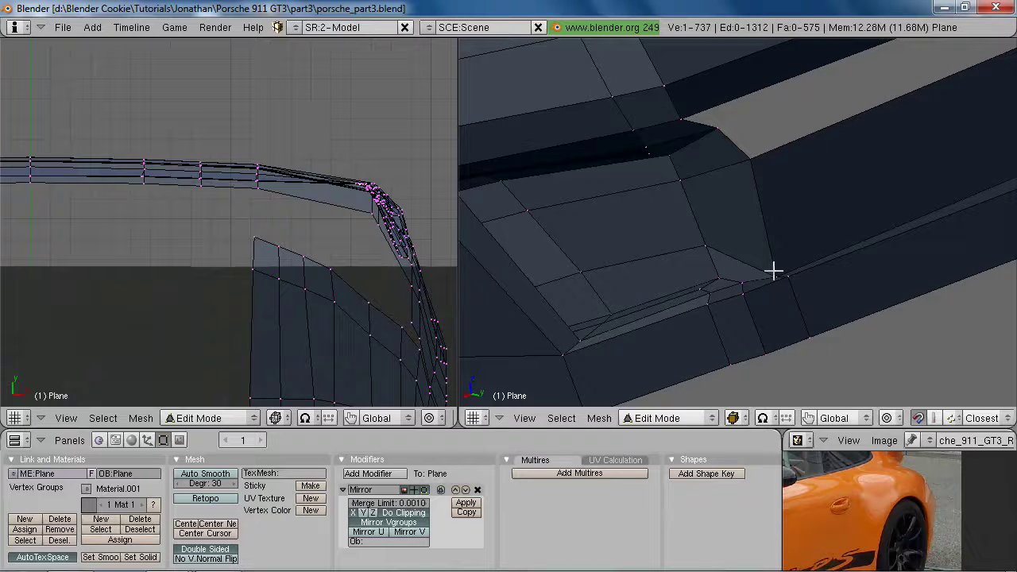
Adjust the vertices around the lower recess's bottom corner along the global Z and Y axes
middle_drag(710, 293, 760, 299)
key(g)
key(z)
click(757, 276)
key(g)
key(y)
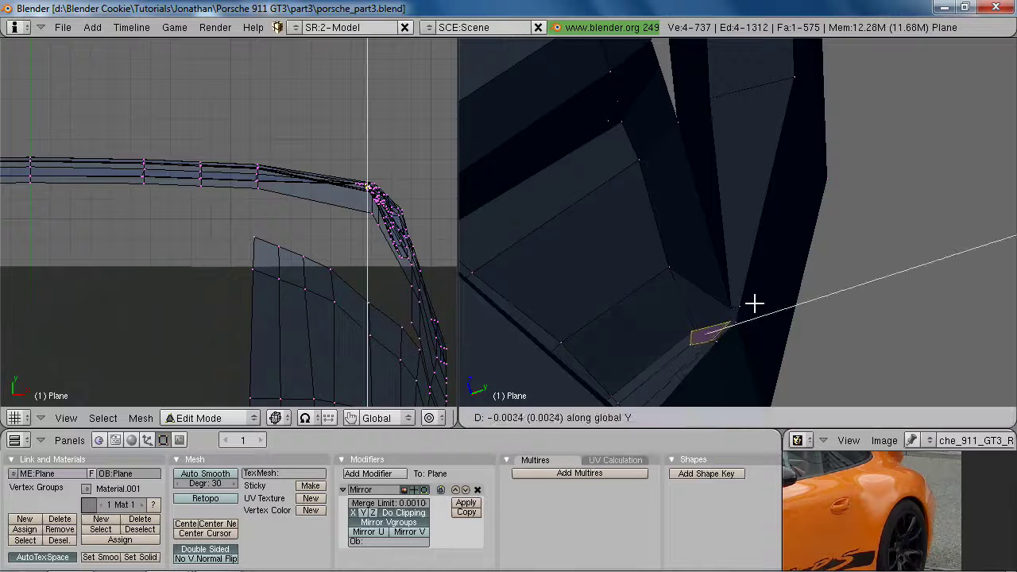
click(744, 304)
Select the single vertex where the strip meets the recess's bottom corner and shift it back along the global Y axis
right_click(726, 306)
key(g)
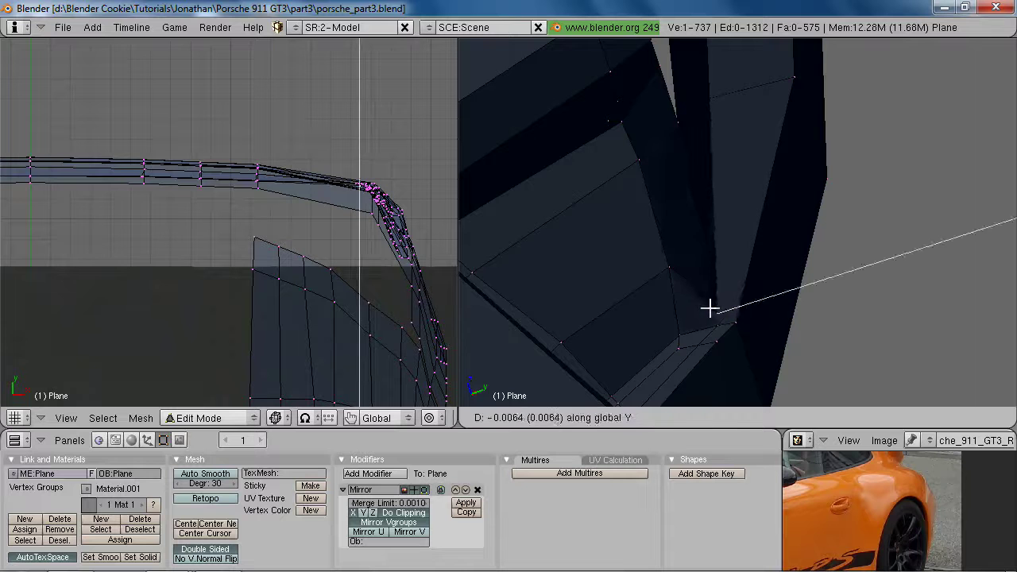
click(703, 308)
key(g)
key(y)
click(699, 329)
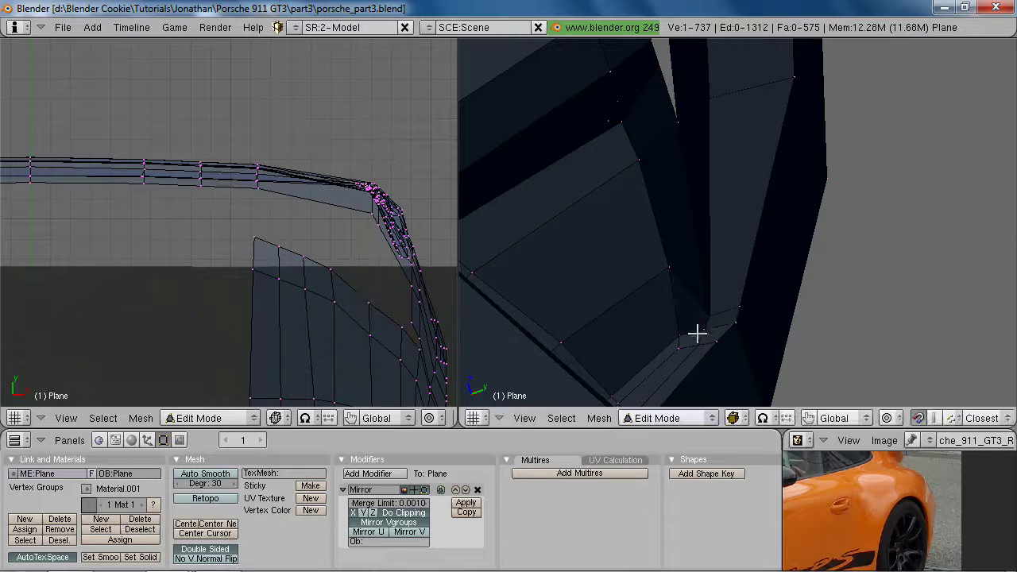
scroll(690, 283, down, 3)
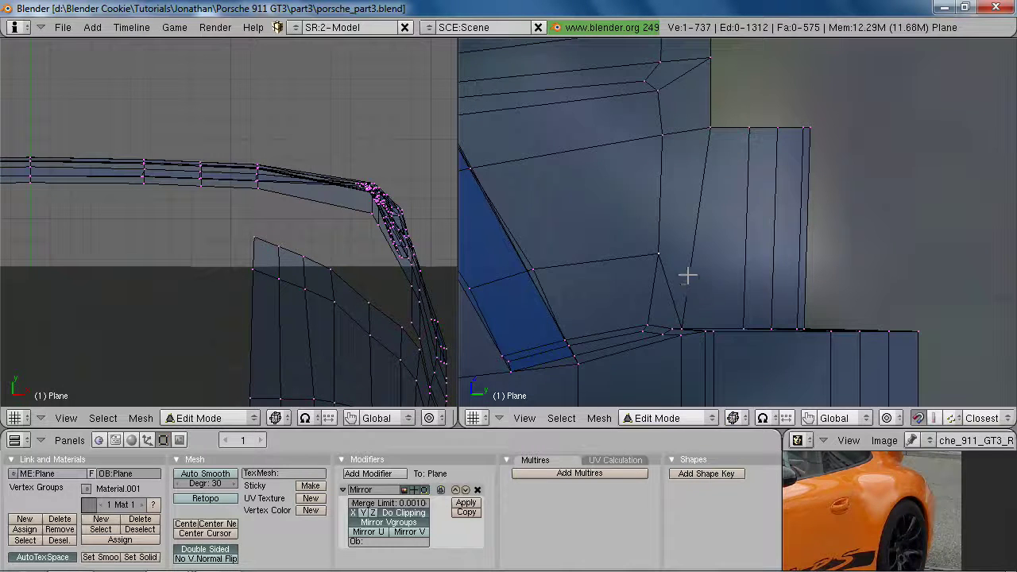
key(g)
key(y)
click(675, 278)
Examine the shaded joint between the lower vent and the strip in perspective, outside edit mode
key(z)
middle_drag(675, 277, 758, 279)
scroll(720, 307, down, 3)
key(Tab)
scroll(714, 294, down, 4)
scroll(691, 277, up, 4)
key(Tab)
Select the group of vertices at the recess's bottom corner, flatten them with a Z scale of 0, and move them along global Z
scroll(690, 275, up, 4)
key(b)
drag(640, 263, 863, 339)
key(s)
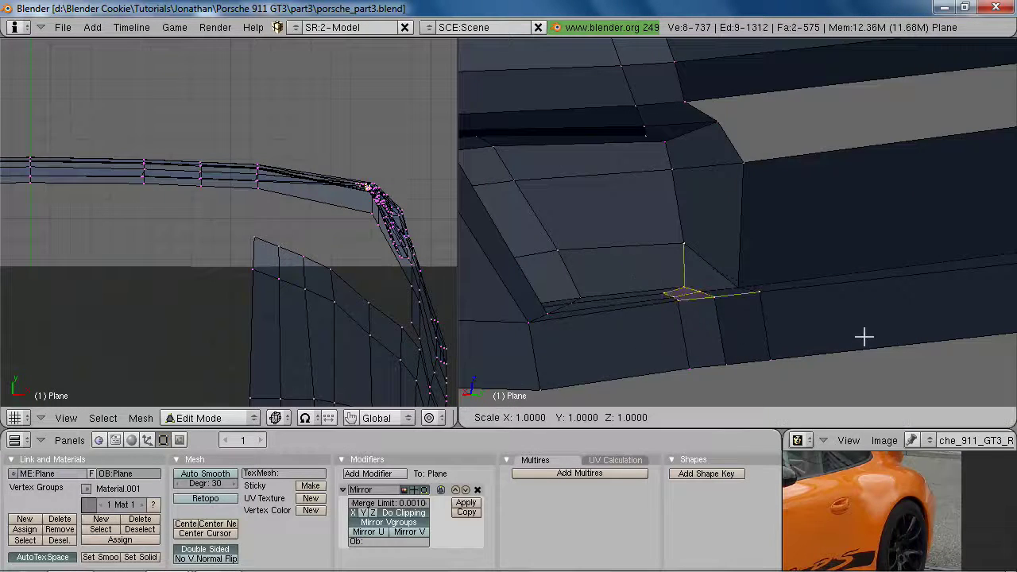
key(z)
key(0)
key(Return)
key(z)
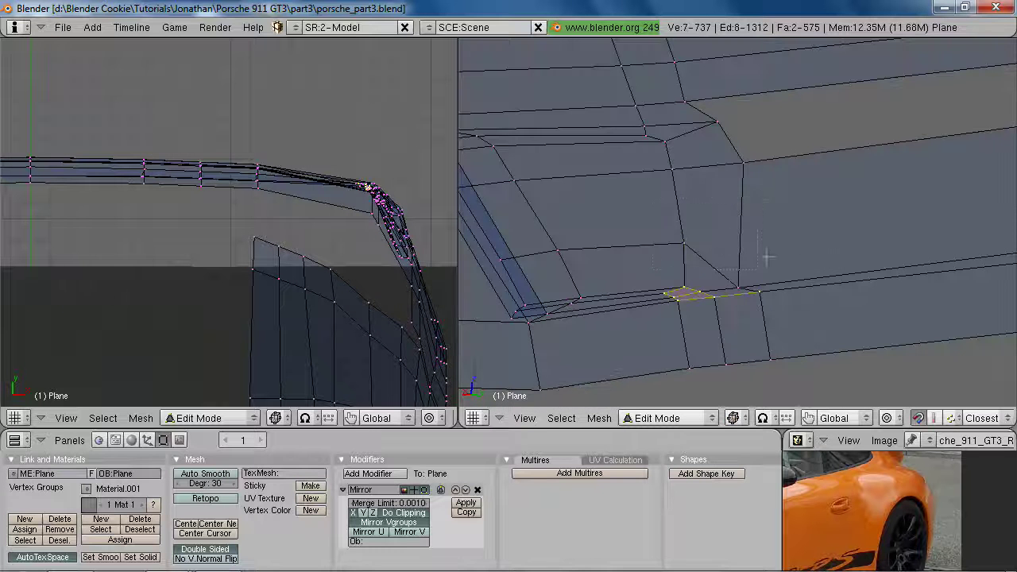
key(g)
key(z)
key(Return)
key(Tab)
middle_drag(801, 327, 719, 286)
key(Tab)
key(g)
key(x)
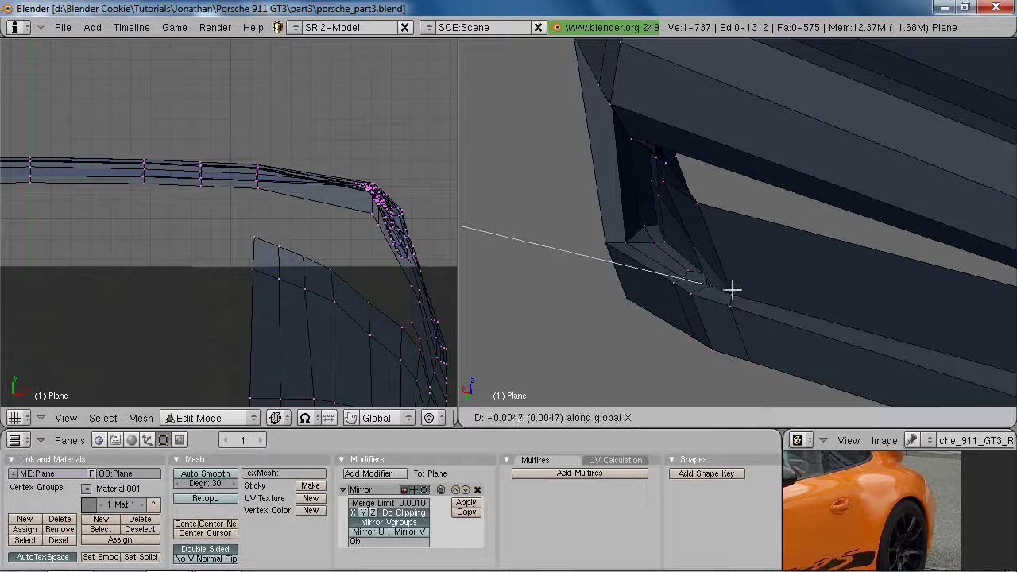
key(Escape)
Move the vertex at the lower recess's bottom corner along the global Y axis
middle_drag(721, 288, 674, 220)
key(g)
key(y)
click(752, 317)
Inspect the vent, select the short vertical edge below the lower recess's corner, and shift it along the global X axis
key(Tab)
scroll(806, 260, down, 3)
middle_drag(805, 258, 709, 273)
scroll(708, 272, up, 7)
key(Tab)
shift+right_click(697, 298)
key(g)
key(x)
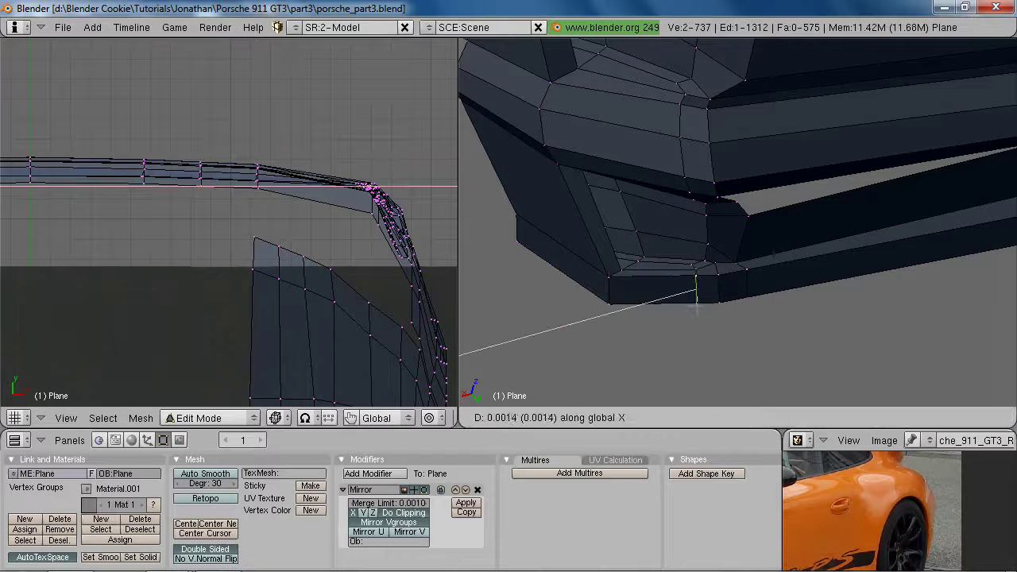
click(687, 298)
middle_drag(758, 283, 678, 298)
key(Tab)
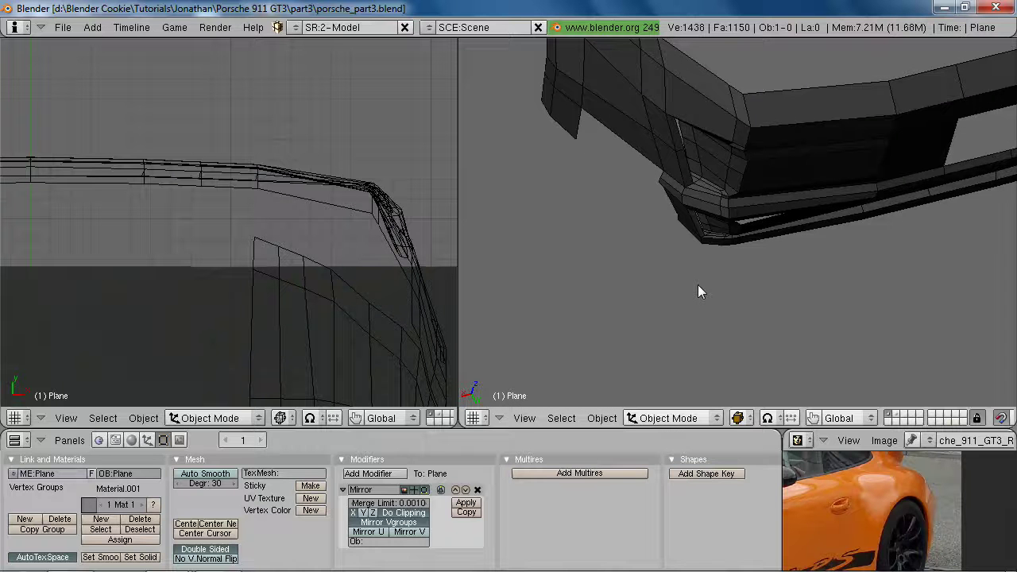
Fill the gap between the bumper's lower edge and the strip with three faces from the first inner column to the centre line
middle_drag(698, 284, 773, 163)
key(Tab)
scroll(787, 191, up, 3)
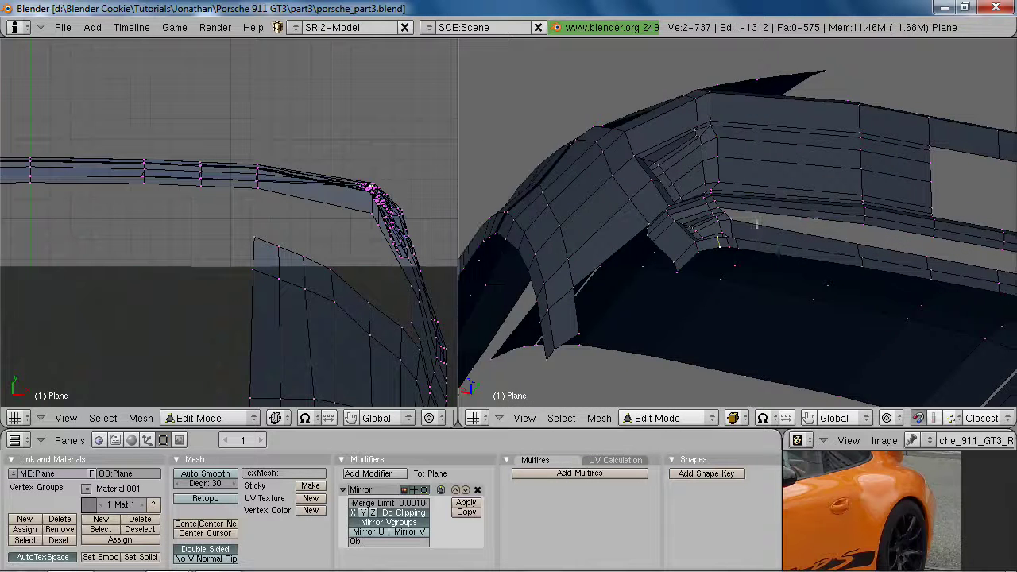
middle_drag(805, 215, 866, 240)
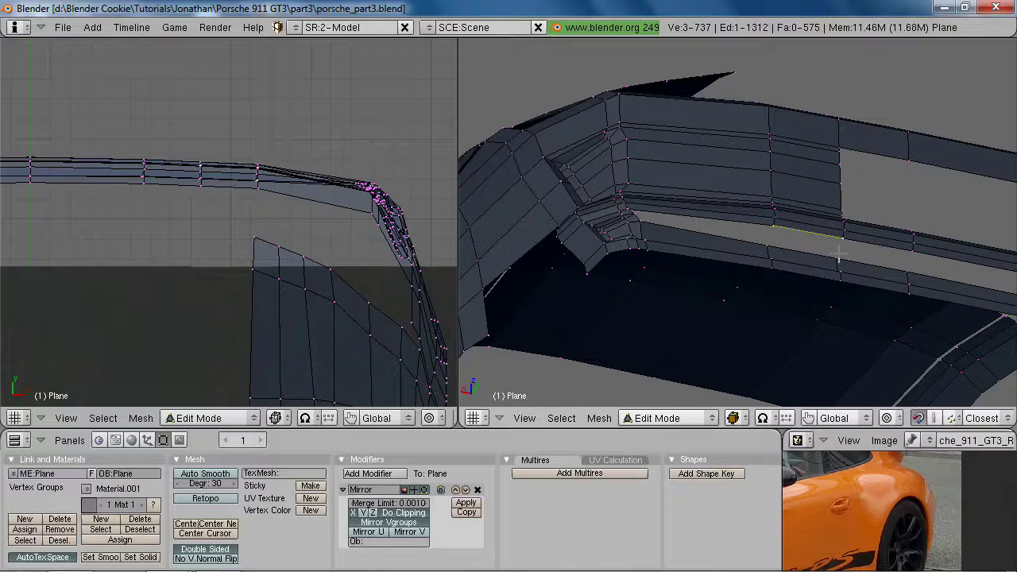
right_click(837, 244)
middle_drag(842, 266, 873, 267)
shift+right_click(896, 262)
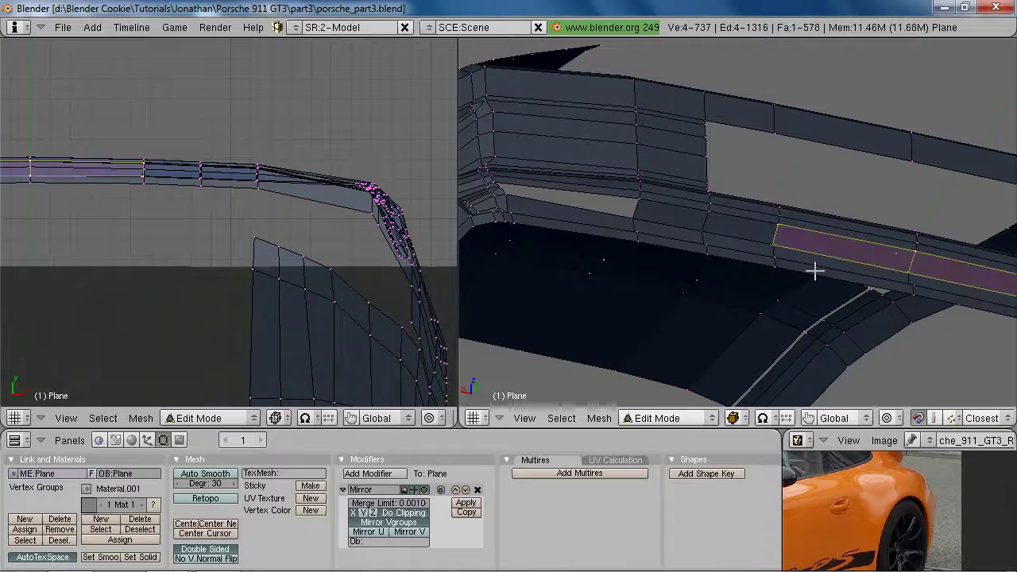
shift+middle_drag(664, 254, 787, 300)
scroll(787, 296, up, 4)
middle_drag(619, 273, 602, 276)
key(a)
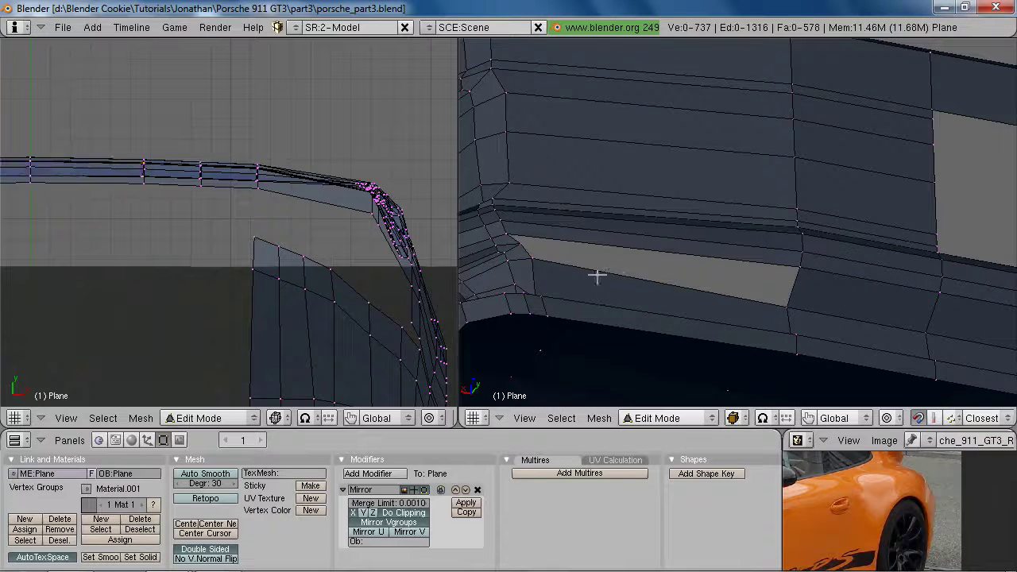
Add a lengthwise loop cut to the lower strip's filler faces and move the new edge row along global Y
key(ctrl+r)
click(802, 287)
click(807, 280)
middle_drag(809, 280, 934, 316)
middle_drag(938, 359, 578, 252)
key(g)
key(y)
click(851, 278)
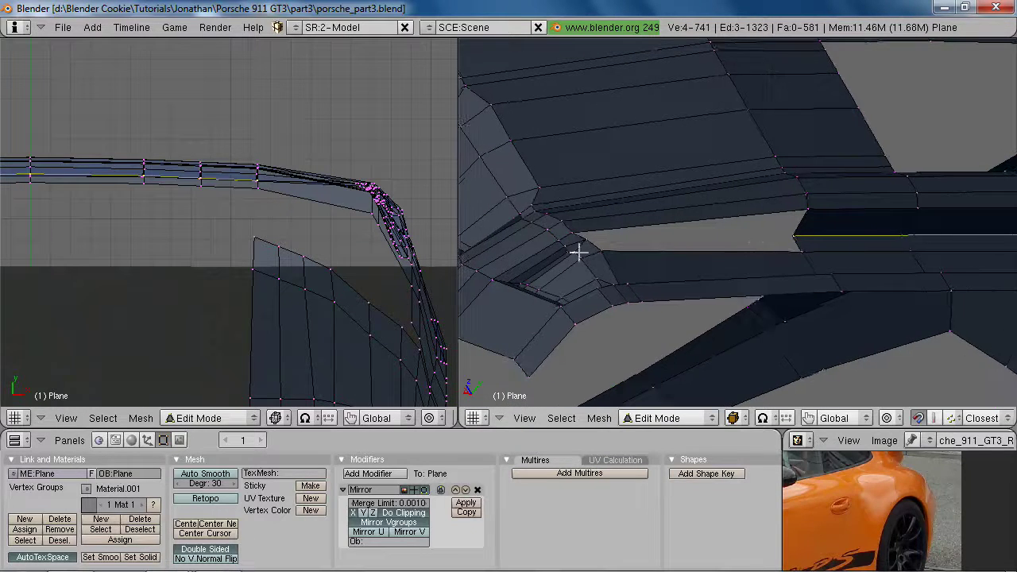
Close the remaining gap between the lower recess's corner and the strip's first column with two faces
key(f)
right_click(805, 225)
alt+right_click(803, 223)
key(f)
middle_drag(797, 236, 803, 205)
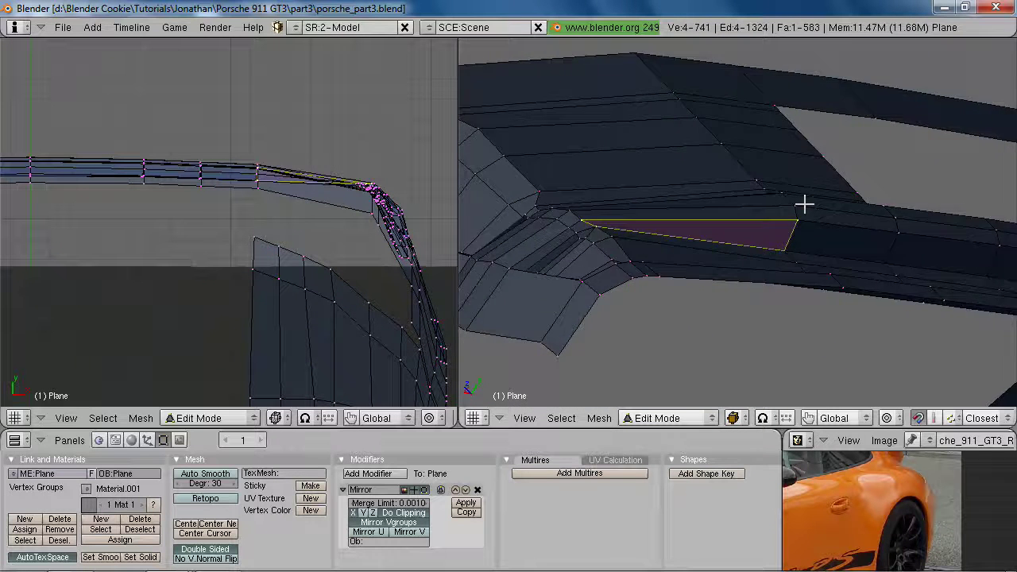
Examine the closed lower strip in side and perspective view and compare it with the green GT3 RS rear photo
key(KP_3)
scroll(803, 204, up, 3)
key(z)
key(z)
middle_drag(737, 302, 815, 226)
key(Tab)
scroll(775, 247, down, 3)
key(alt+Tab)
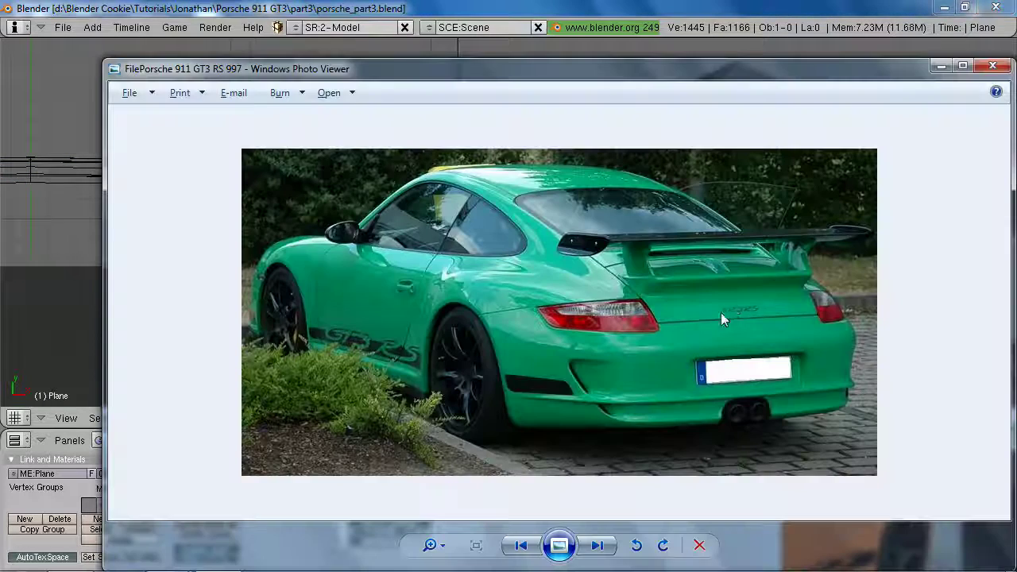
key(alt+Tab)
scroll(703, 261, up, 2)
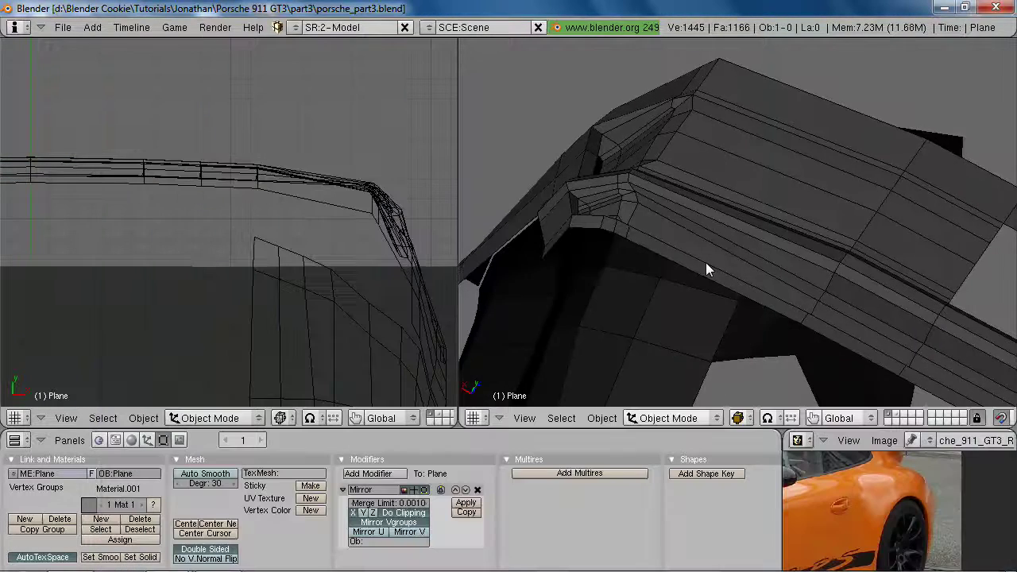
Select the edge row beneath the bumper's crease, from the lower recess towards the centre line, and move it along global Y
key(Tab)
alt+right_click(645, 193)
key(z)
shift+right_click(643, 187)
key(z)
middle_drag(860, 230, 844, 301)
key(g)
key(y)
click(856, 274)
Drop an outer vertex from the selected row and shift the remaining ones along global Y in two passes
shift+right_click(885, 248)
shift+middle_drag(959, 281, 816, 251)
key(g)
key(y)
click(769, 252)
key(g)
key(y)
click(820, 276)
Reduce the selection to the row's two vertices nearest the centre line and move them along global Y
key(b)
right_drag(781, 221, 697, 283)
key(z)
key(z)
key(g)
key(y)
click(818, 272)
middle_drag(817, 272, 826, 207)
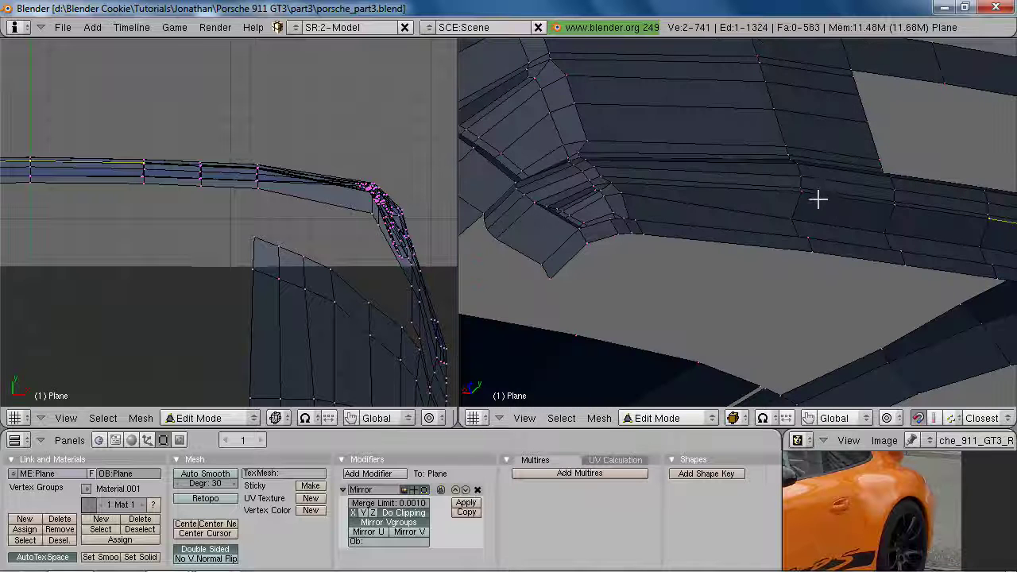
Select all five vertices of the row beneath the crease and shift them along global Y in side view
key(Escape)
key(g)
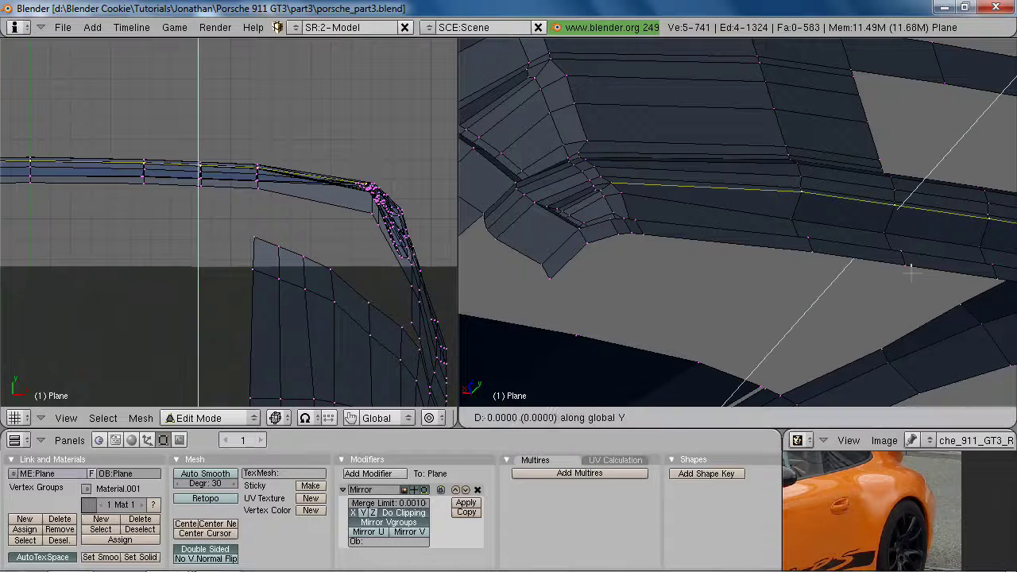
click(902, 276)
key(KP_3)
key(KP_5)
shift+middle_drag(984, 352, 855, 253)
scroll(854, 253, up, 2)
key(g)
key(y)
click(845, 253)
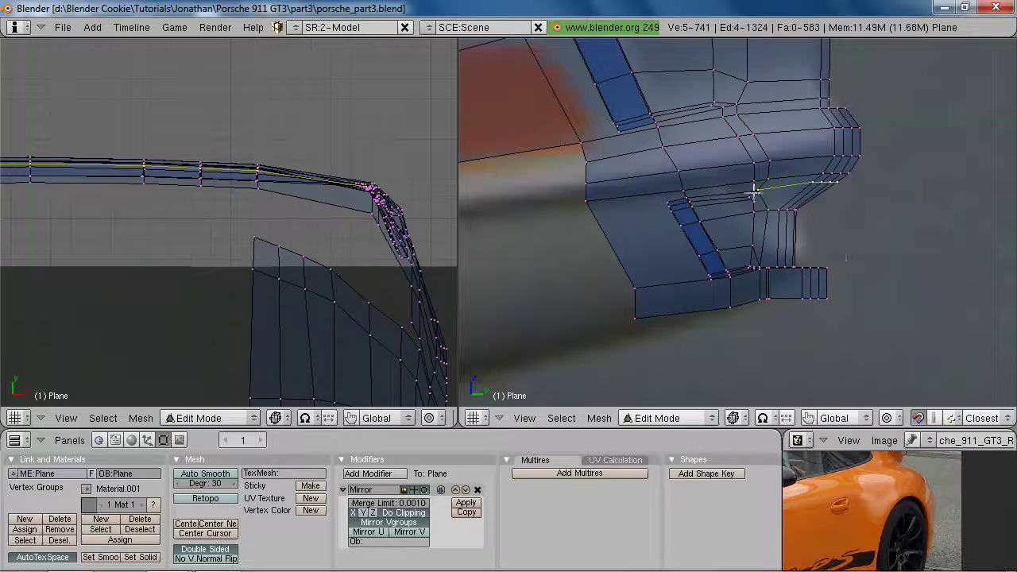
Deselect the row's vertex at the lower recess and move the other four along global Y, checking the rear photo
key(g)
key(y)
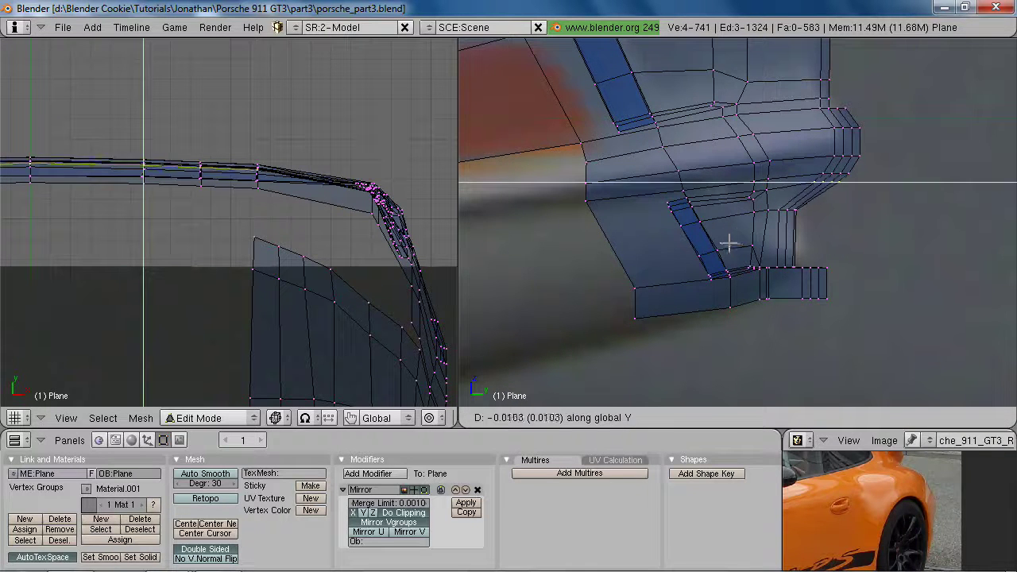
click(860, 244)
key(alt+Tab)
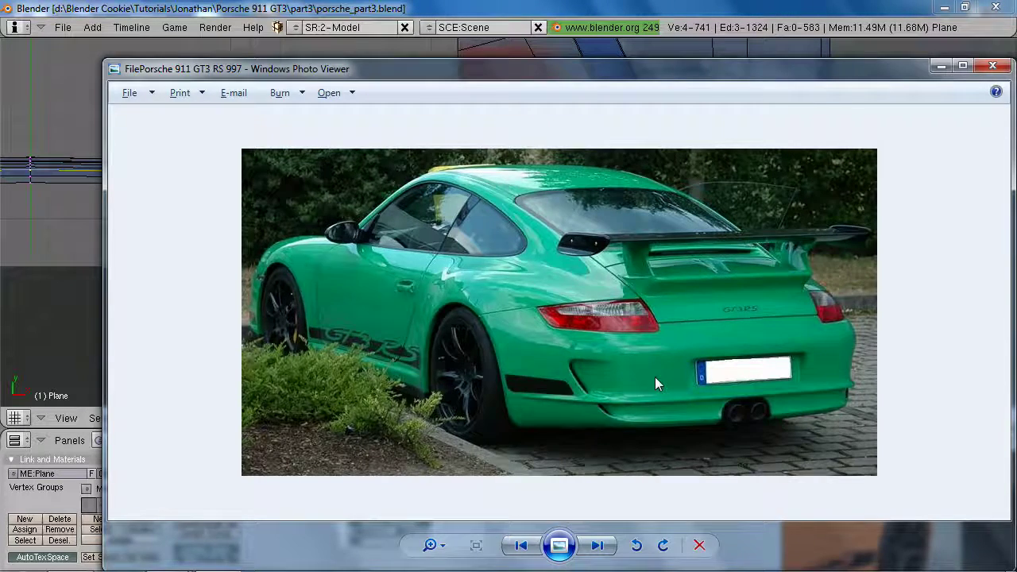
key(alt+Tab)
key(g)
key(y)
right_click(837, 256)
Compare the bumper's underside and lower strip in object mode with the rear reference photo
mouse_move(838, 256)
middle_down()
mouse_move(792, 179)
mouse_move(728, 206)
mouse_move(731, 154)
mouse_move(830, 244)
middle_up()
key(z)
key(Tab)
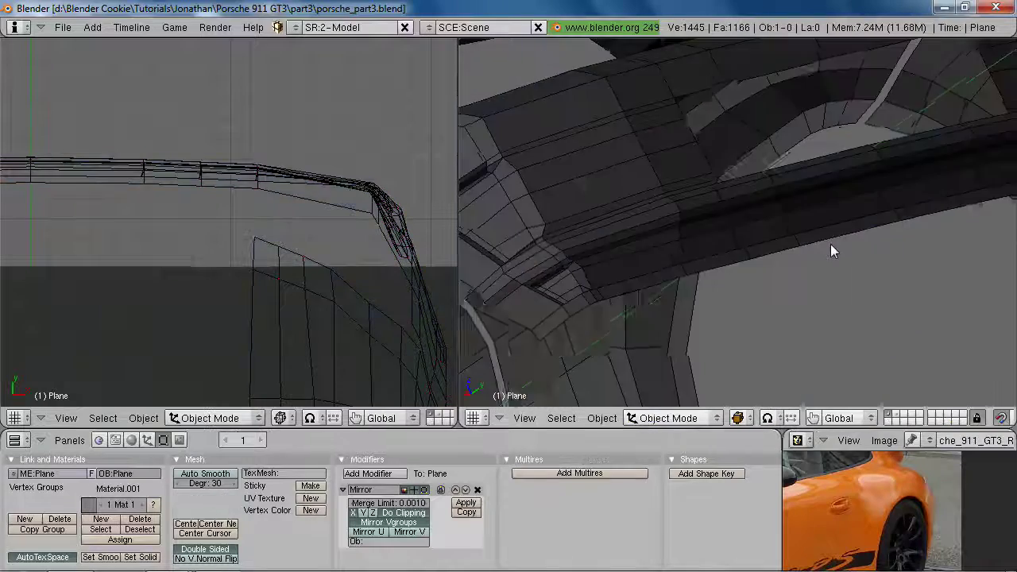
key(alt+Tab)
key(alt+Tab)
middle_drag(733, 266, 807, 204)
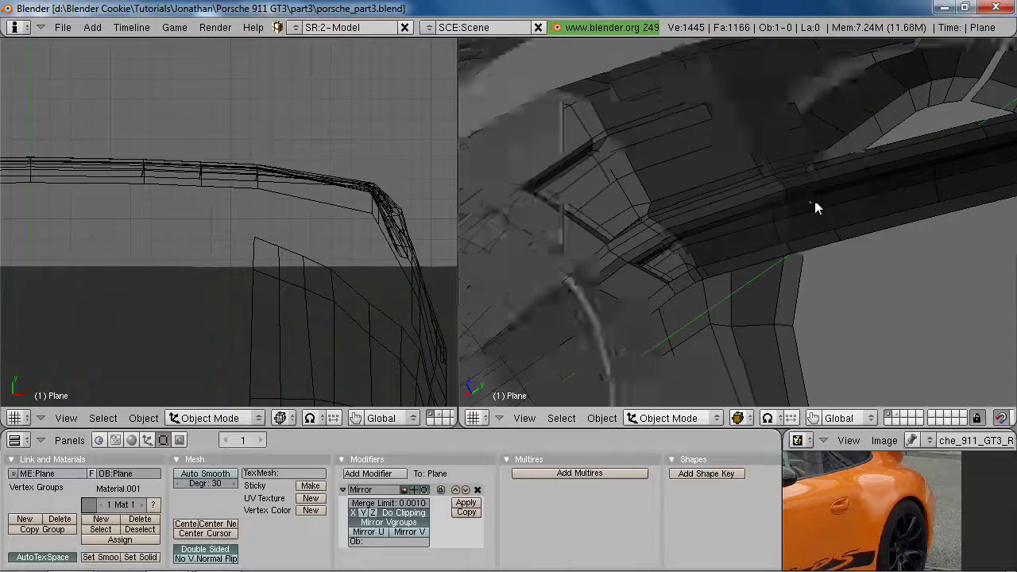
scroll(805, 203, down, 3)
key(alt+Tab)
key(alt+Tab)
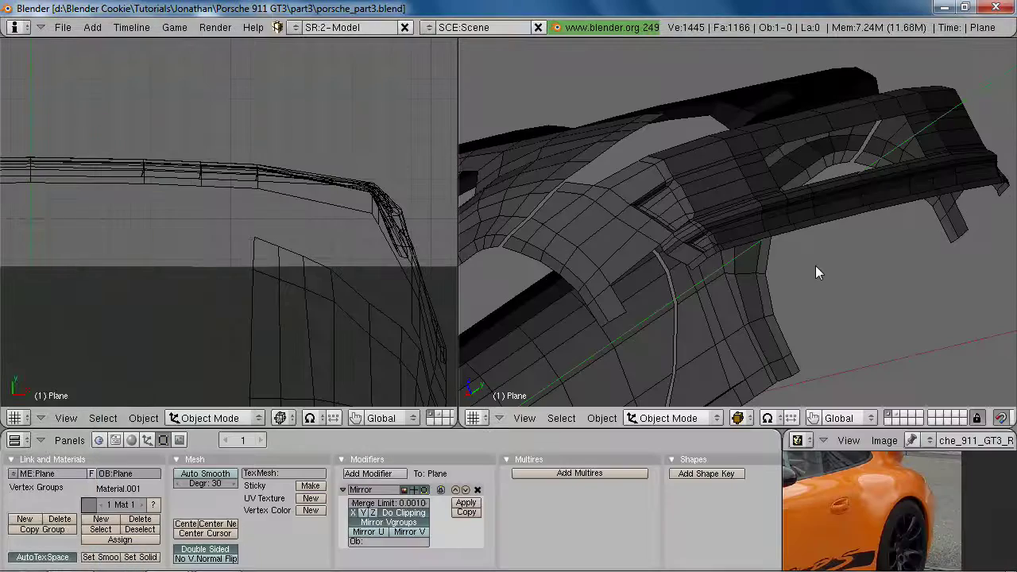
Examine how the lower strip meets the lower recess and compare that corner with the rear reference photo
key(Tab)
middle_drag(812, 262, 728, 198)
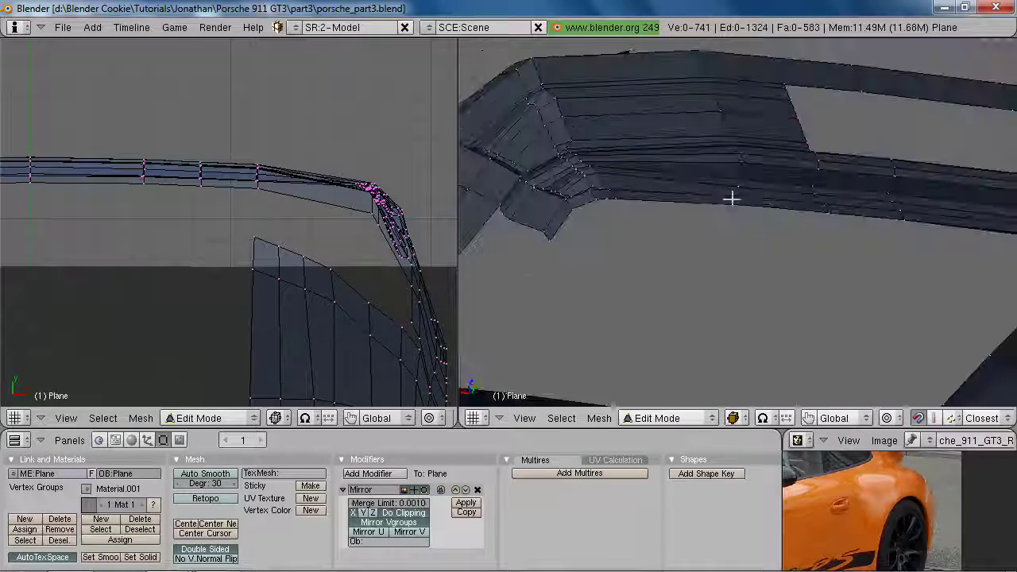
key(alt+Tab)
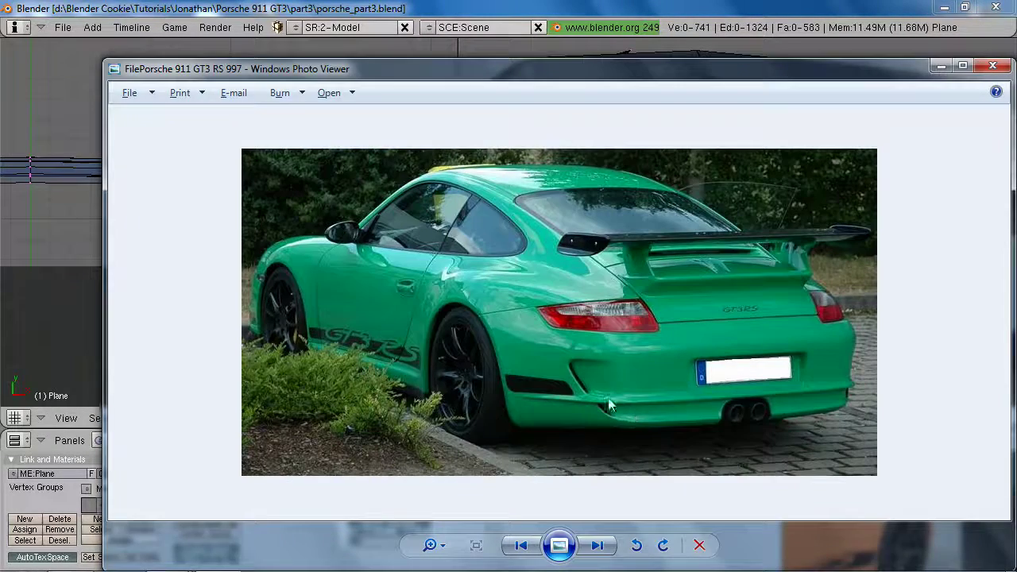
key(alt+Tab)
middle_drag(673, 340, 760, 214)
alt+right_click(795, 193)
key(a)
key(alt+Tab)
key(alt+Tab)
scroll(746, 224, up, 3)
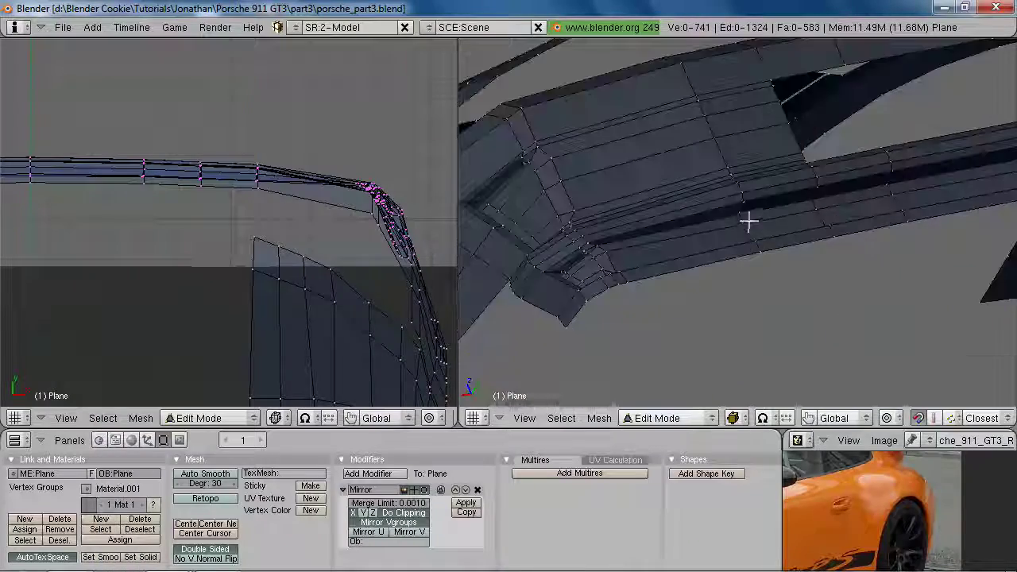
key(l)
key(alt+Tab)
key(alt+Tab)
Select the two small faces at the lower recess's inner corner and move them about -0.0144 along global Y
scroll(731, 224, up, 4)
key(a)
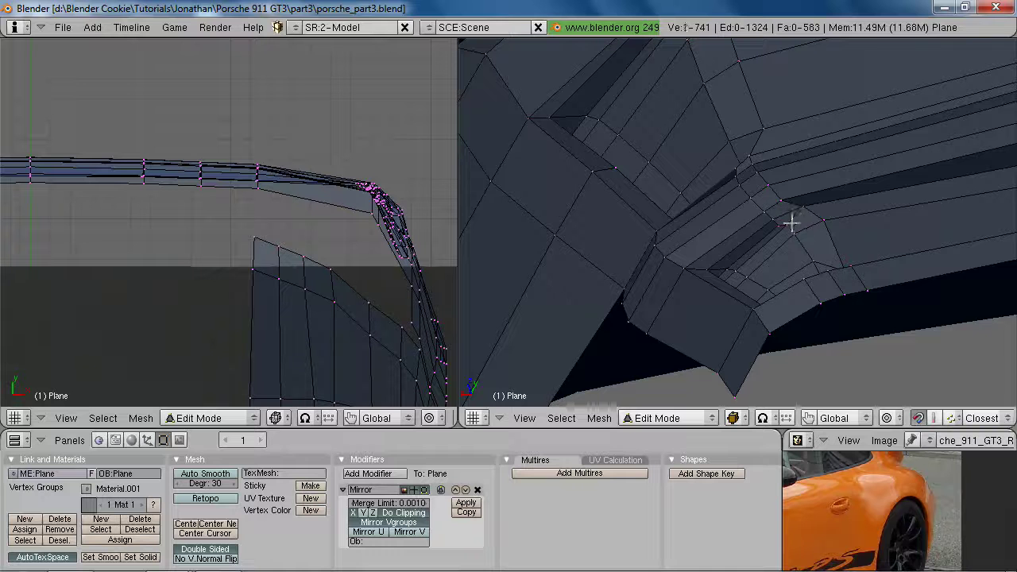
shift+right_click(768, 221)
middle_drag(768, 222, 802, 191)
key(g)
key(x)
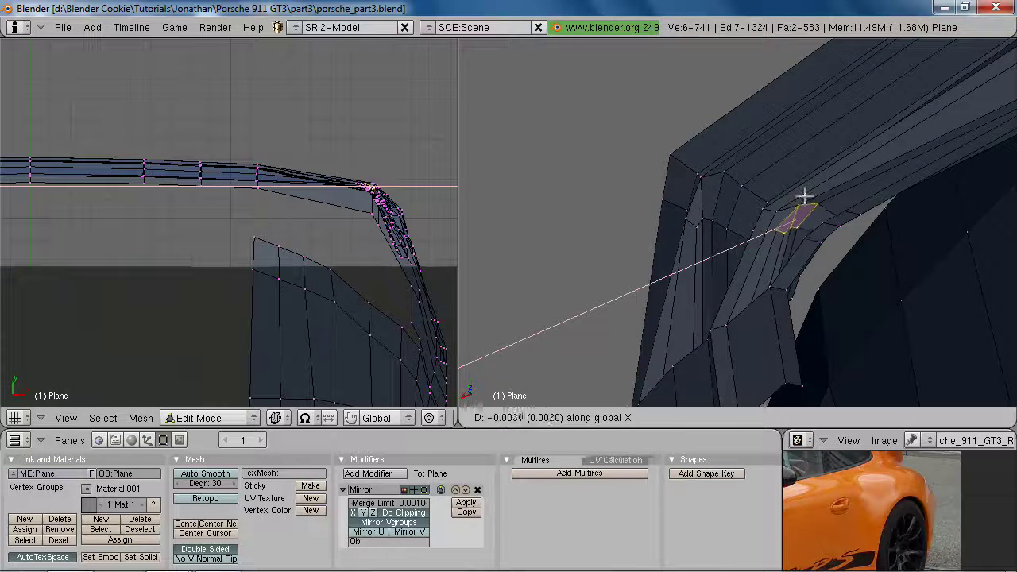
key(y)
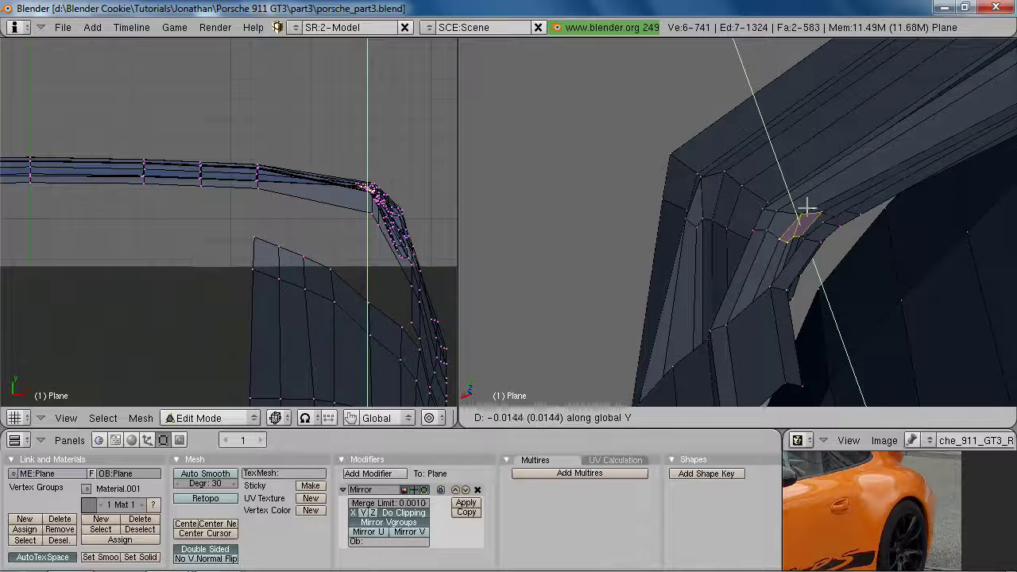
click(807, 206)
Reposition the two selected corner faces freely in side view
key(KP_3)
key(z)
key(g)
click(817, 316)
key(z)
Select a single vertex near the lower recess's corner in side view and nudge it into place
mouse_move(755, 355)
shift+middle_down()
mouse_move(762, 283)
mouse_move(794, 202)
mouse_move(742, 179)
mouse_move(586, 151)
shift+middle_up()
key(z)
right_click(752, 295)
key(g)
click(738, 295)
key(z)
middle_drag(747, 237, 756, 246)
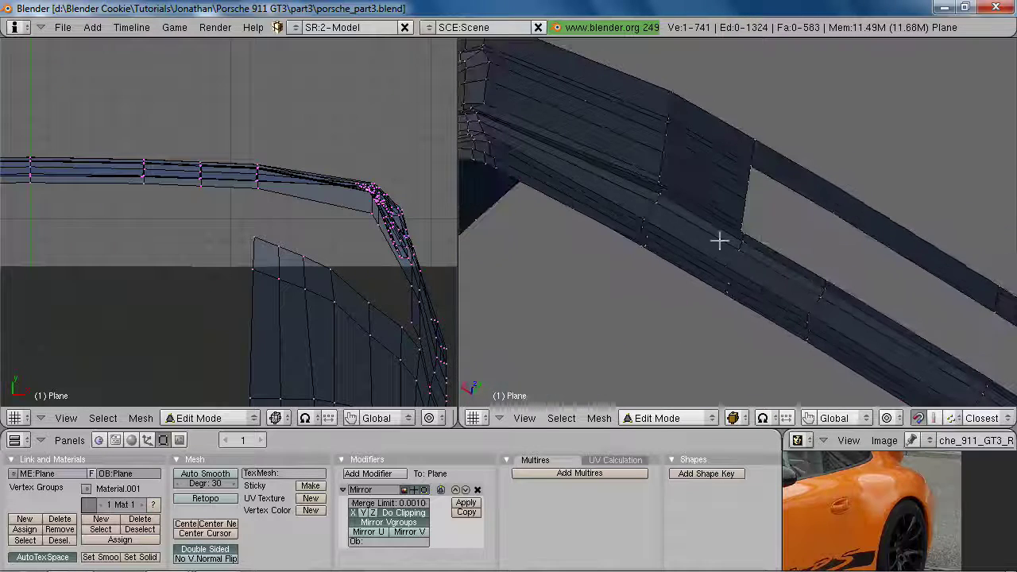
Select the lower strip's faces from the second inner column to the centre line and move them along global Y
middle_drag(650, 224, 741, 250)
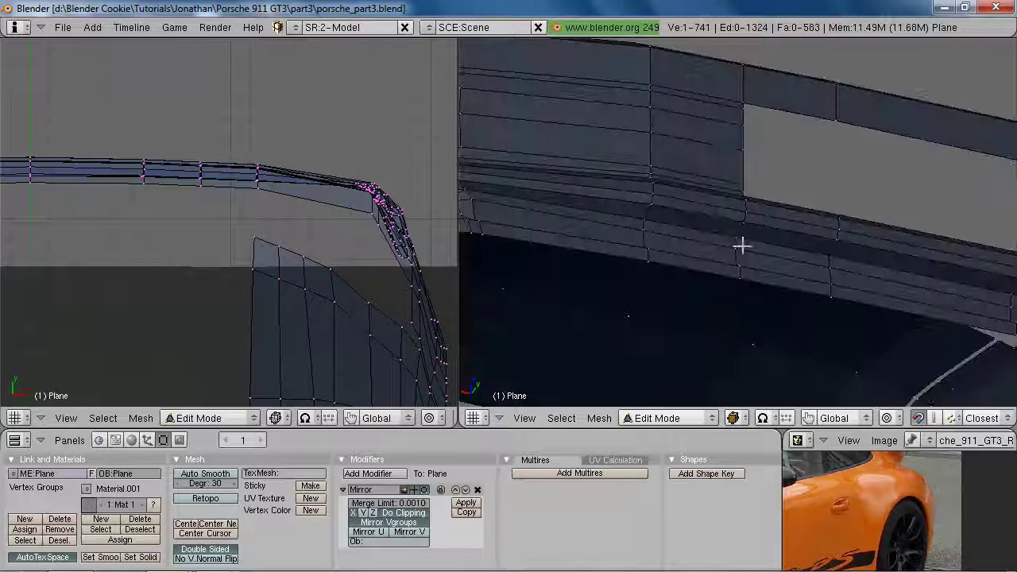
right_click(737, 250)
key(z)
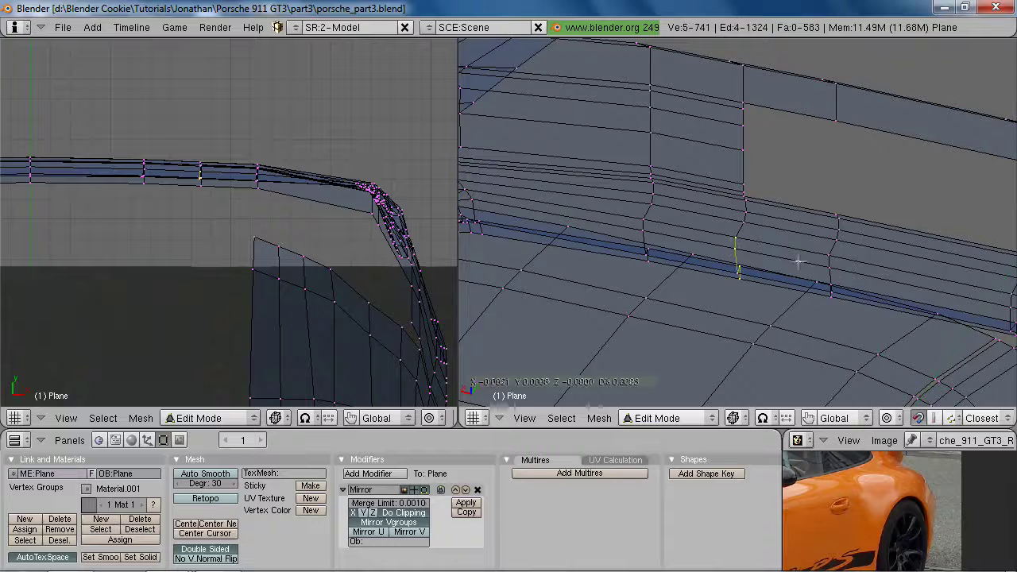
middle_drag(807, 277, 734, 397)
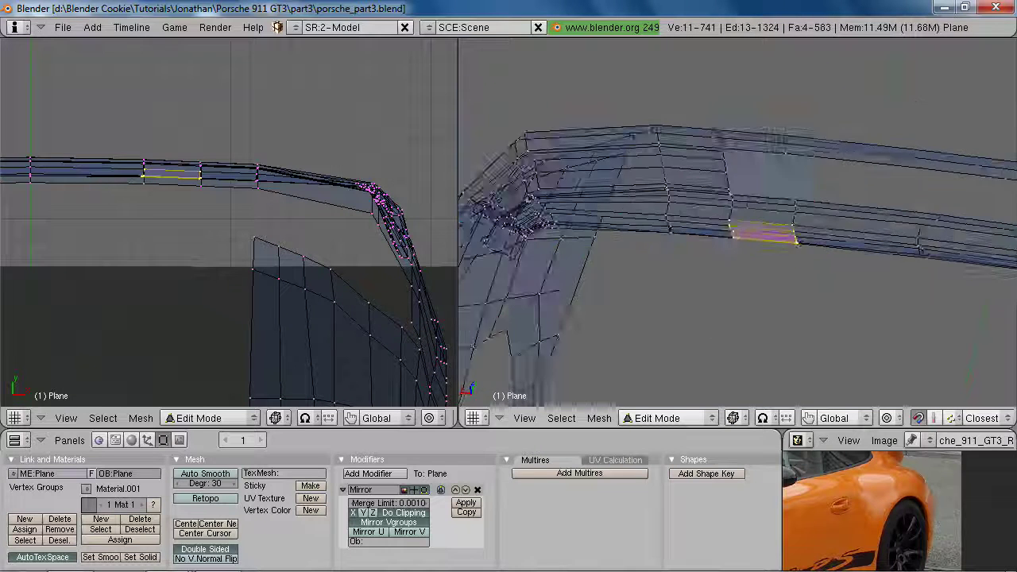
scroll(737, 238, down, 4)
key(g)
right_click(843, 231)
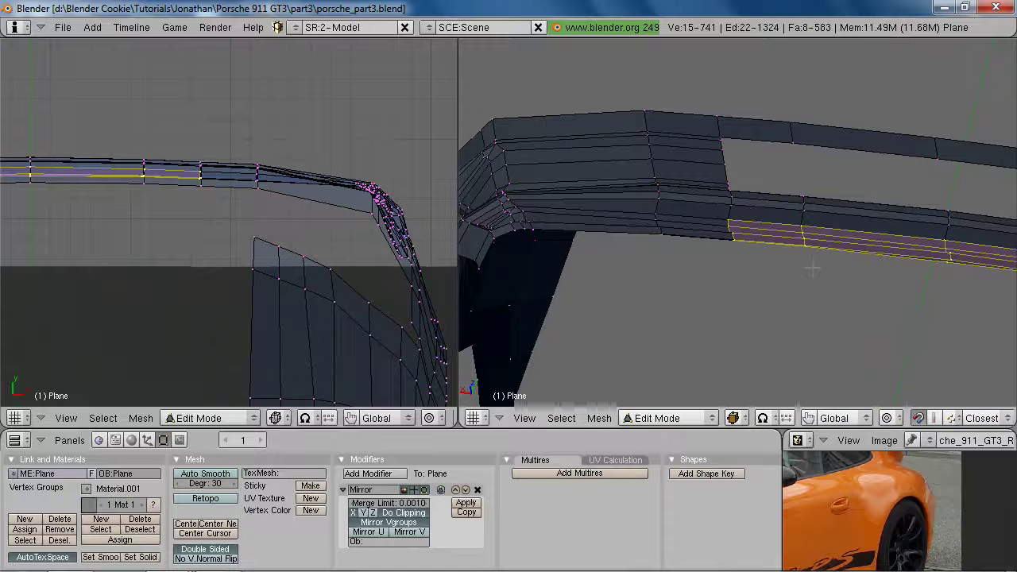
key(g)
key(y)
click(811, 261)
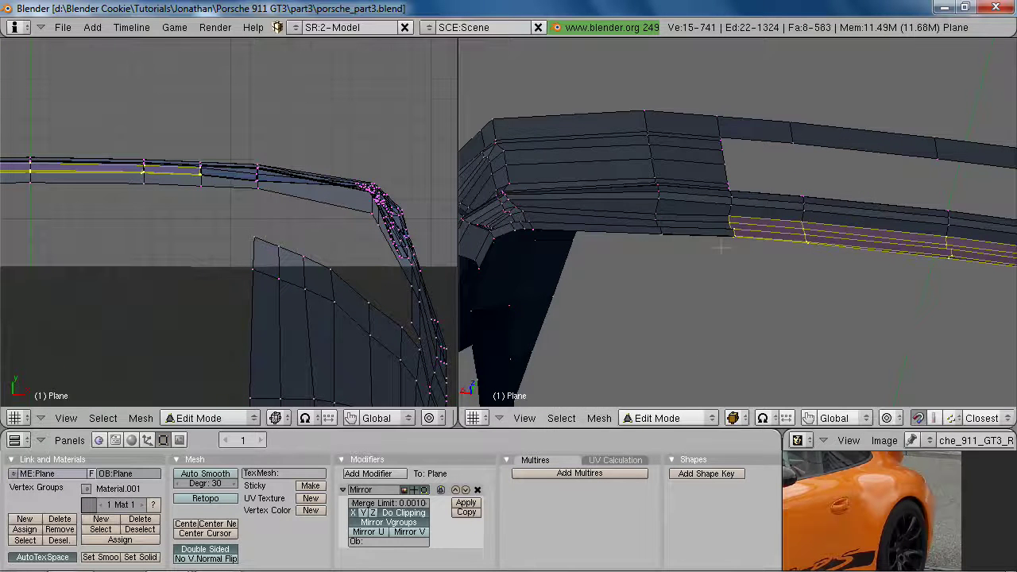
Select the lower strip's vertices on the first inner column and move them about 0.006 along global Y
key(a)
key(z)
key(b)
drag(645, 205, 673, 241)
key(z)
key(g)
key(y)
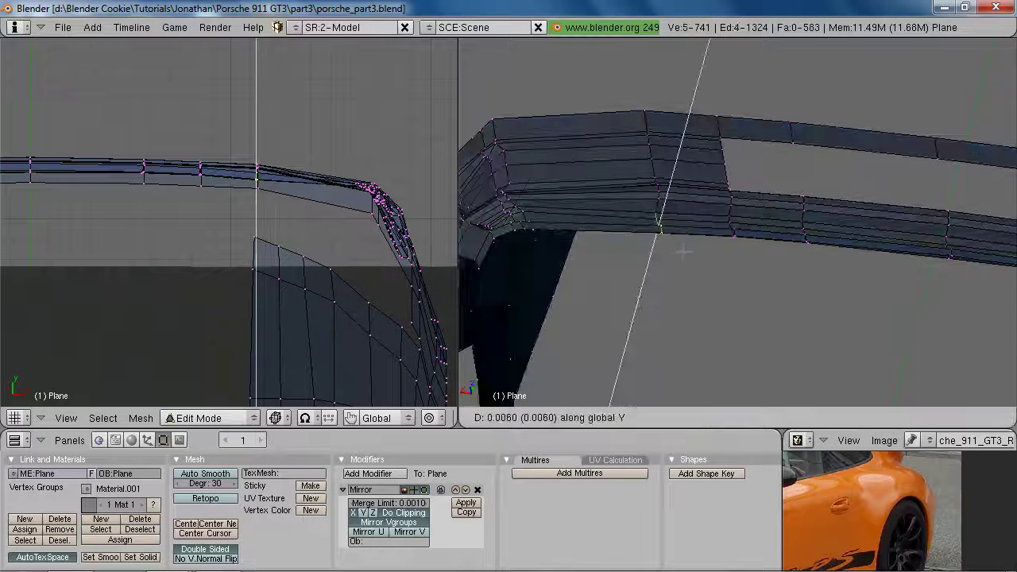
click(681, 251)
Examine the bumper's curve from several angles, then compare it with the rear and side reference images and the rear photo
middle_drag(681, 251, 636, 241)
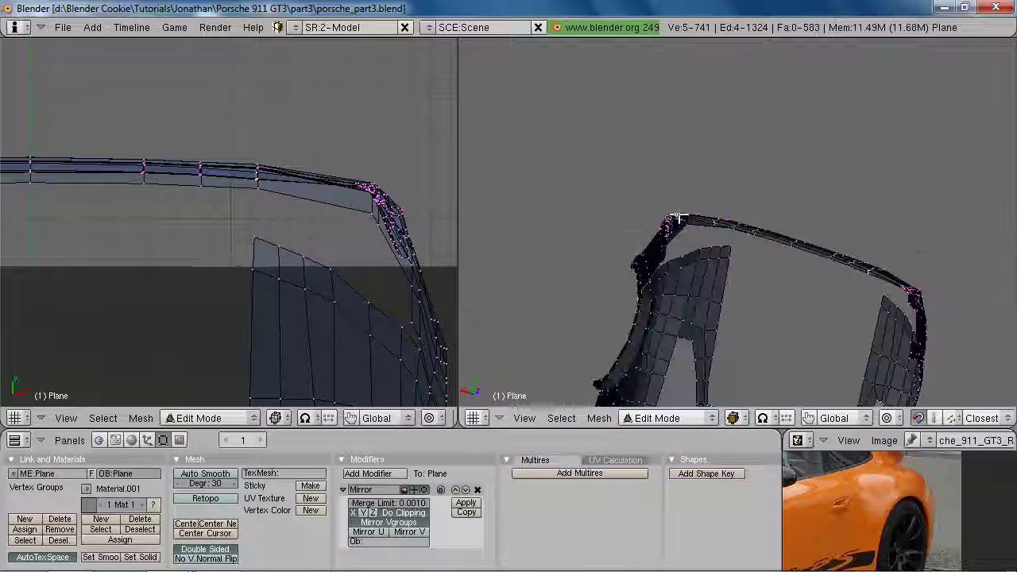
middle_drag(818, 251, 795, 210)
key(Tab)
key(Tab)
key(KP_3)
key(KP_3)
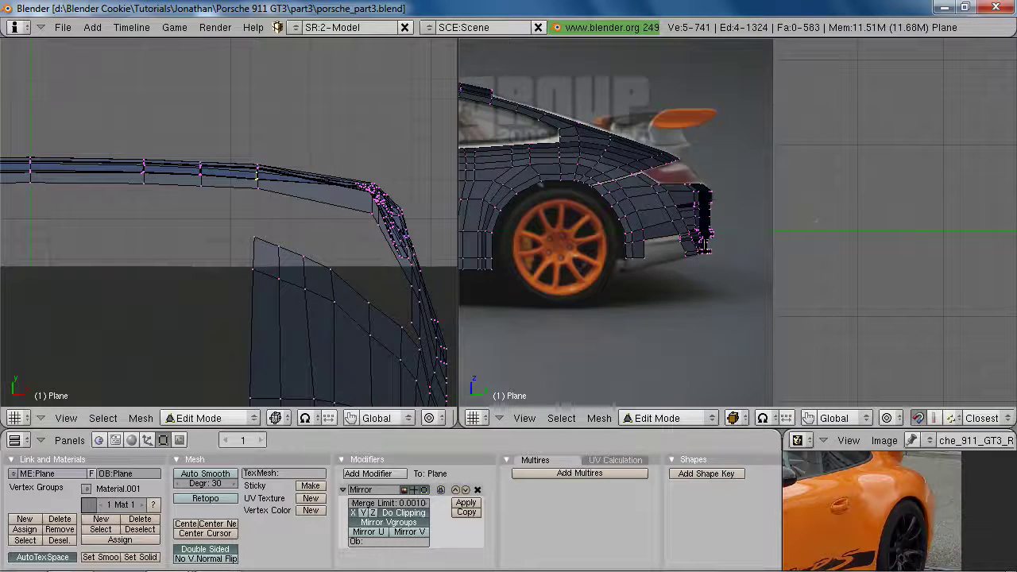
scroll(277, 226, down, 5)
key(ctrl+KP_1)
scroll(310, 293, up, 4)
key(2)
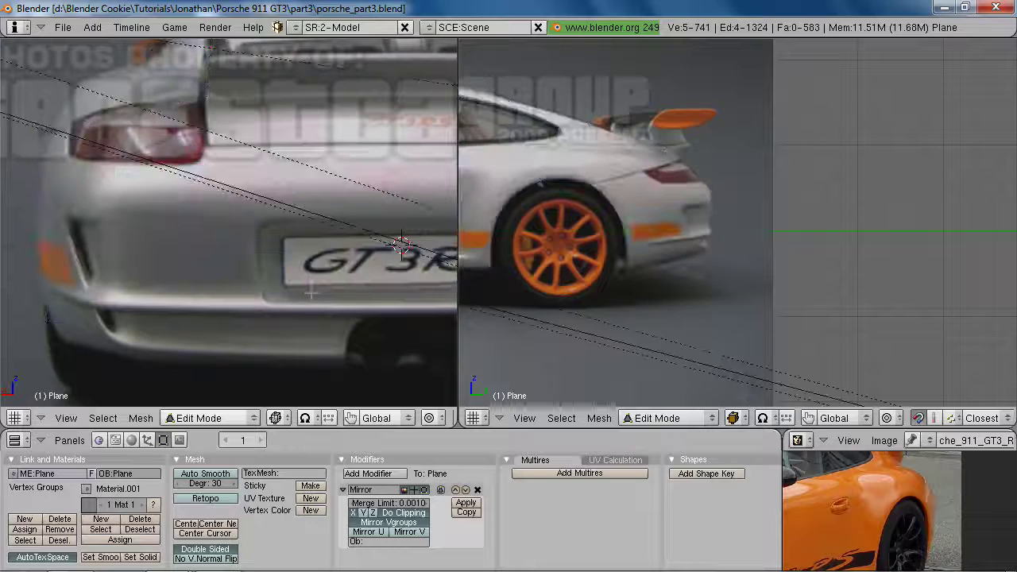
key(1)
middle_drag(742, 286, 677, 349)
key(alt+Tab)
key(alt+Tab)
scroll(740, 260, up, 2)
Select the vertices just above the bumper's projecting ledge in side view and reposition them
key(KP_3)
key(z)
scroll(677, 349, up, 2)
key(b)
mouse_move(738, 184)
mouse_down()
mouse_move(943, 247)
mouse_move(926, 226)
mouse_up()
key(z)
key(g)
click(919, 223)
Select the vertices where the rear panel meets the projecting ledge and shift them in side view
key(a)
key(z)
key(b)
drag(715, 209, 884, 238)
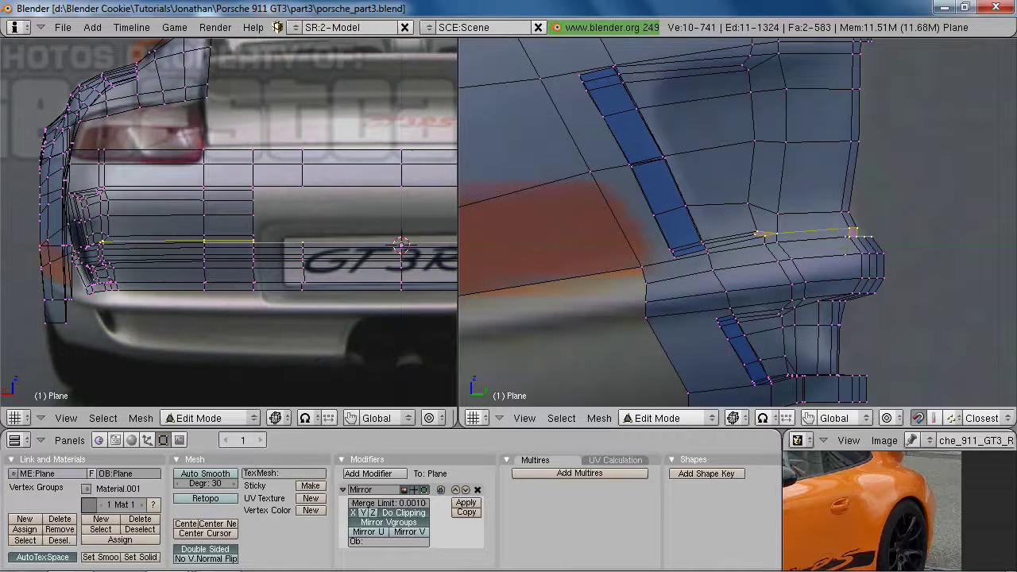
right_drag(831, 220, 902, 258)
key(z)
key(g)
click(942, 284)
key(z)
Select the rear panel's middle vertex row above the ledge and move it about -0.013 in Y and 0.003 in Z
shift+middle_drag(832, 162, 837, 203)
key(a)
key(b)
drag(733, 162, 901, 200)
key(g)
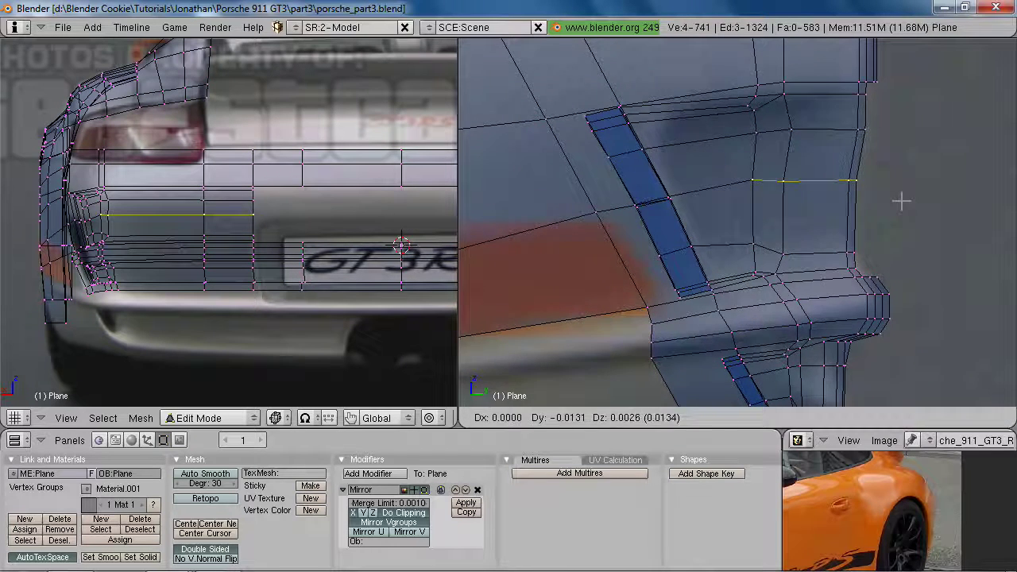
click(901, 200)
Select the rear panel's upper vertex row in side view and adjust its position
key(z)
scroll(883, 236, down, 3)
key(z)
key(a)
key(b)
drag(740, 160, 874, 188)
key(z)
key(g)
click(869, 188)
key(a)
Check the rear photo and move the rear panel's upper vertex row about -0.016 along global Y
key(alt+Tab)
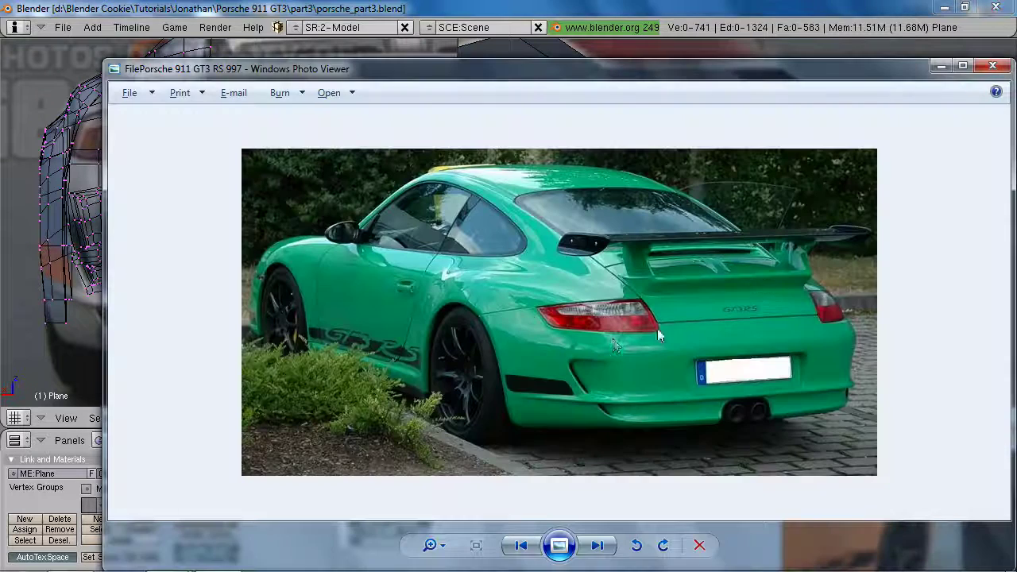
key(alt+Tab)
middle_drag(751, 275, 771, 179)
key(z)
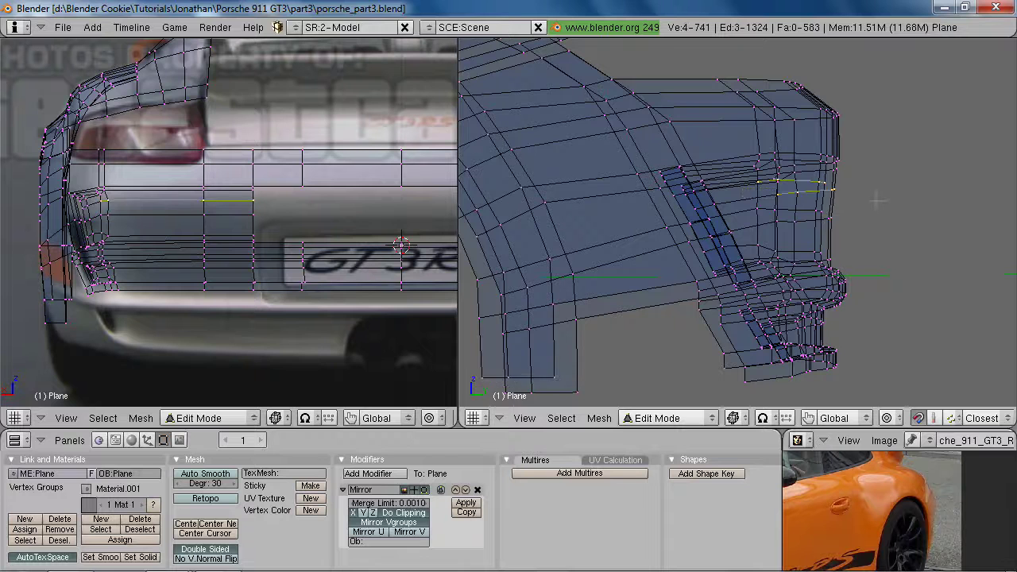
key(KP_3)
key(z)
key(g)
key(y)
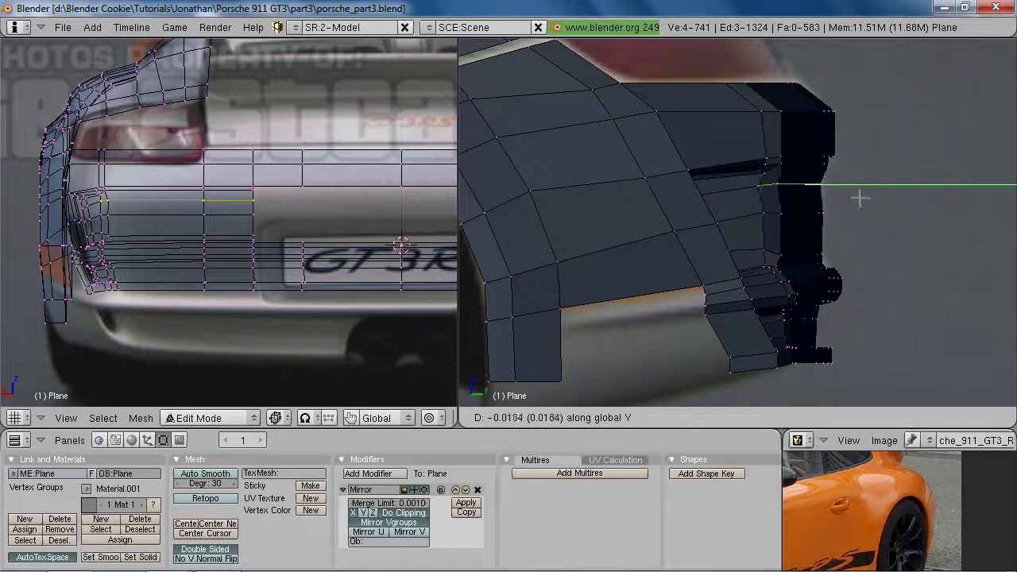
click(864, 198)
Examine the rear panel and its central opening from several angles against the rear reference image and the green car photo
middle_drag(854, 220, 687, 287)
key(alt+Tab)
key(alt+Tab)
ctrl+middle_drag(273, 285, 196, 347)
ctrl+middle_drag(197, 347, 217, 262)
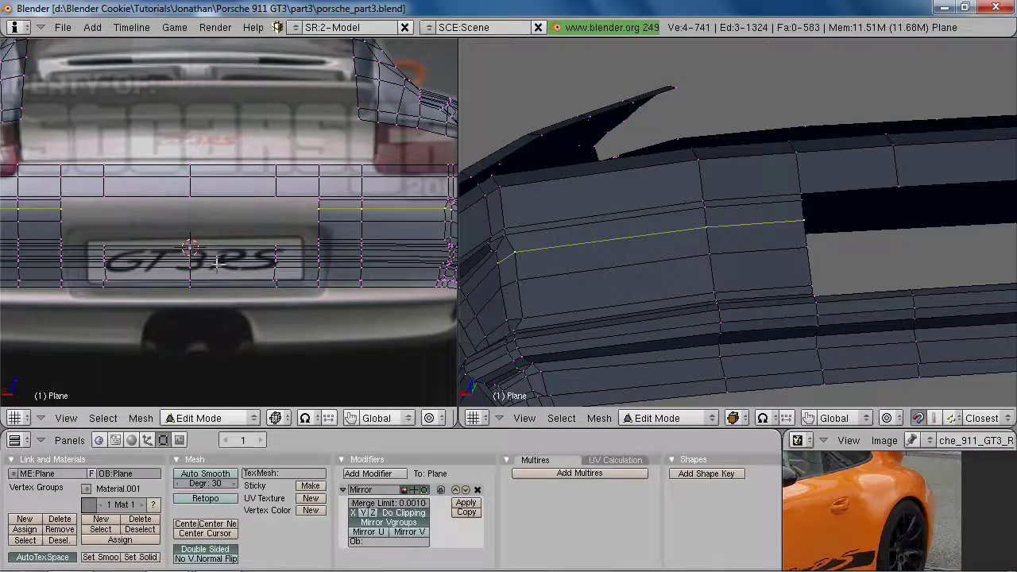
scroll(901, 274, down, 3)
middle_drag(901, 275, 864, 331)
key(alt+Tab)
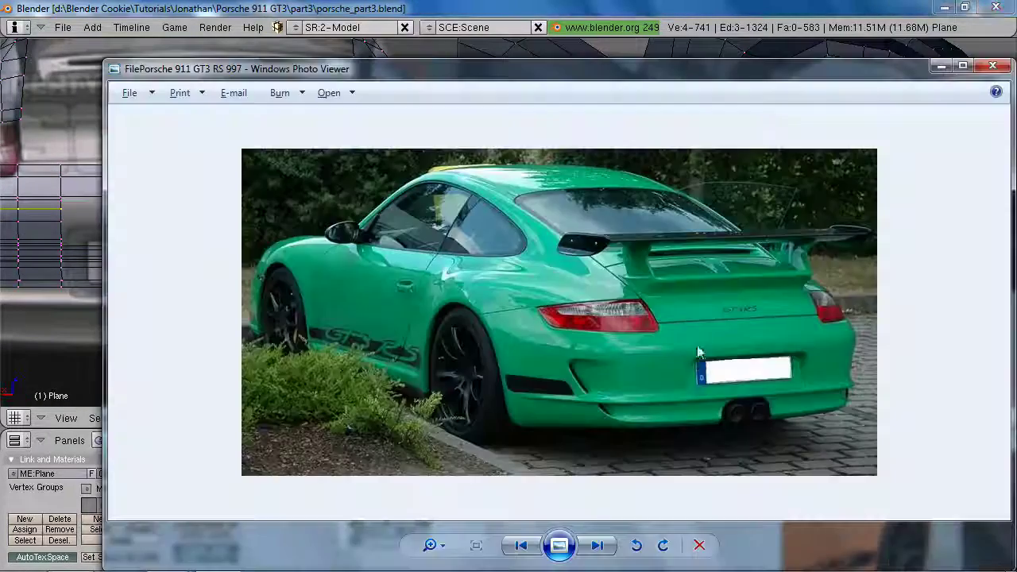
key(alt+Tab)
middle_drag(830, 249, 750, 306)
Select the vertical side edges of the central opening and scale them along global X around the 3D cursor
alt+right_click(814, 277)
alt+right_click(815, 272)
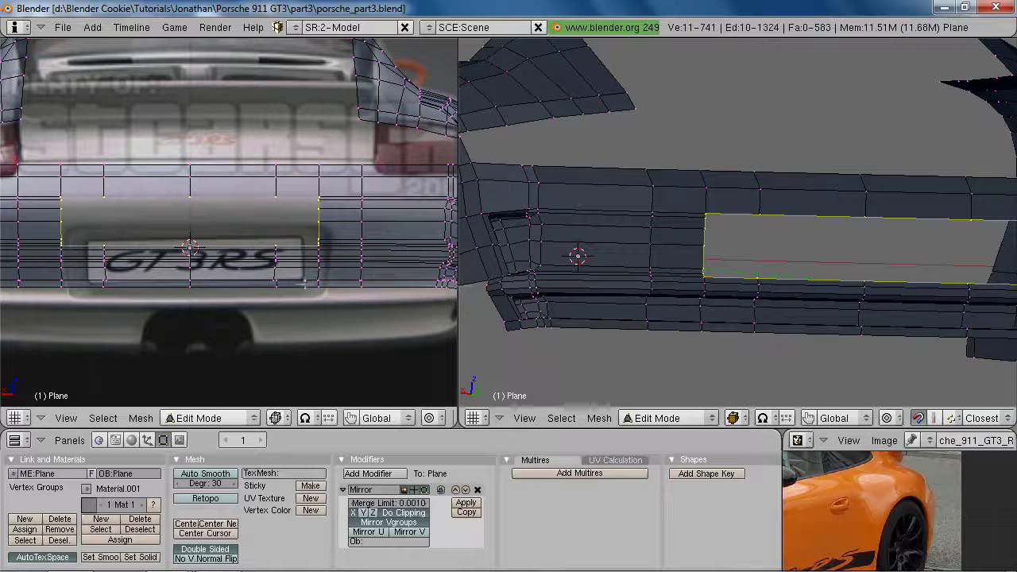
key(b)
right_drag(70, 153, 273, 310)
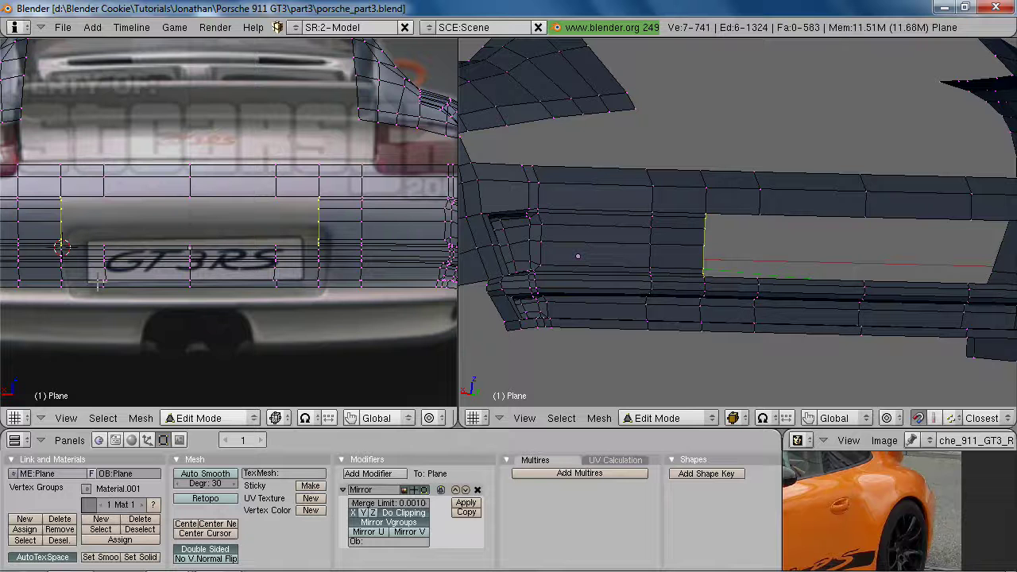
key(s)
key(x)
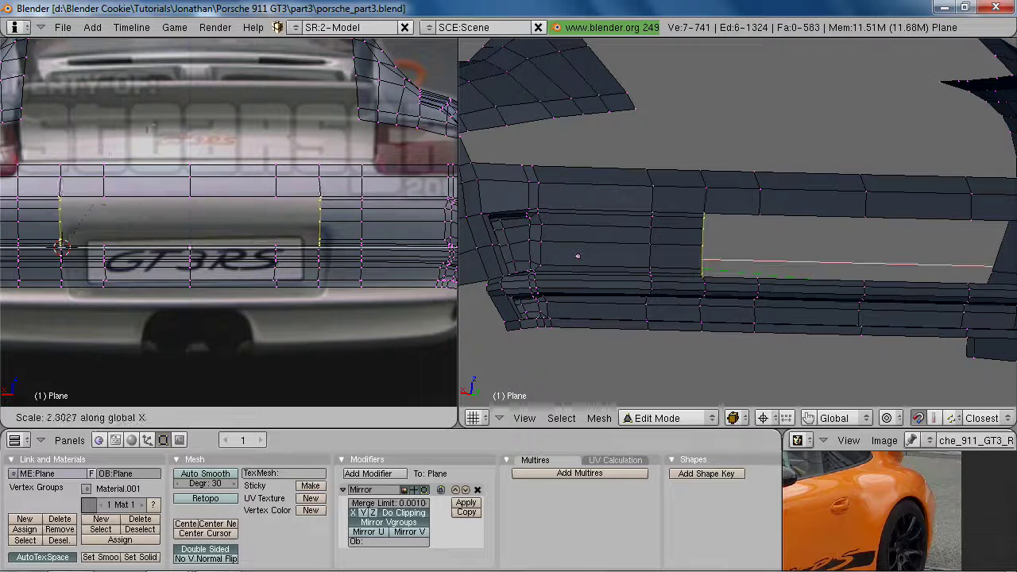
click(306, 84)
Shift the opening's side edge along global X and rotate it about -1.9 degrees to follow the number-plate recess in the rear reference
shift+middle_drag(111, 220, 267, 211)
scroll(267, 211, up, 5)
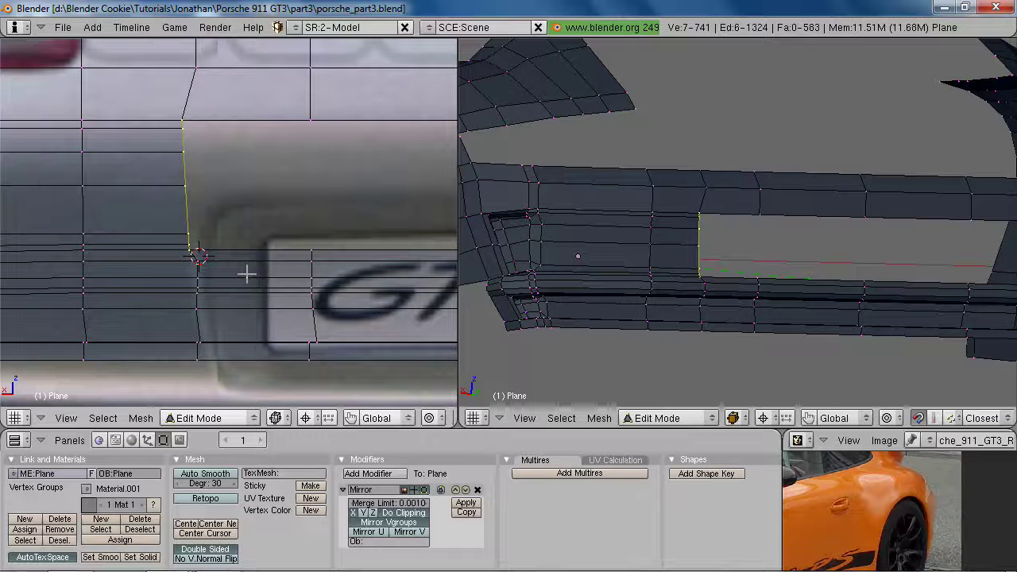
key(g)
key(x)
key(r)
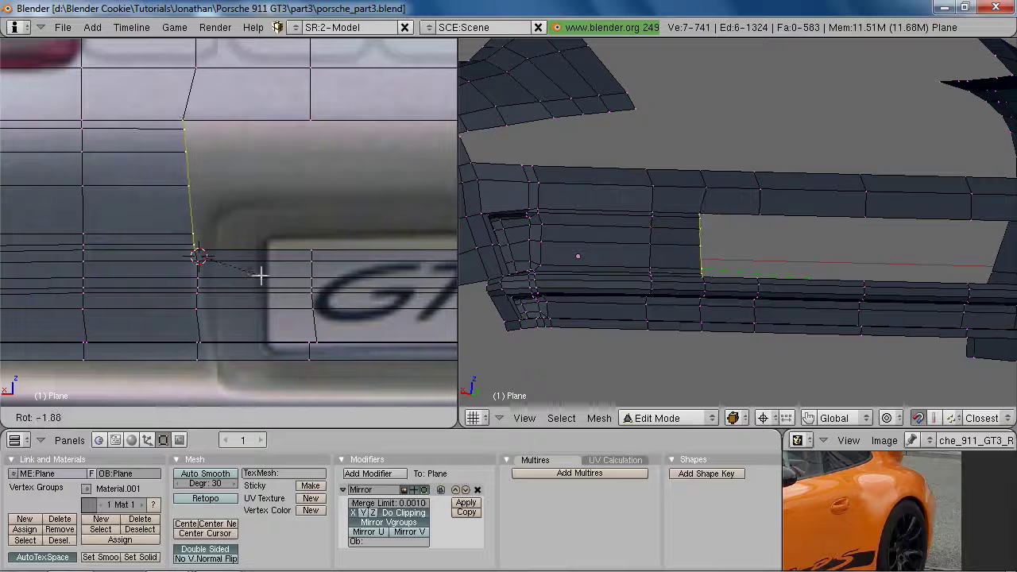
key(g)
key(x)
click(263, 276)
key(g)
key(z)
click(93, 119)
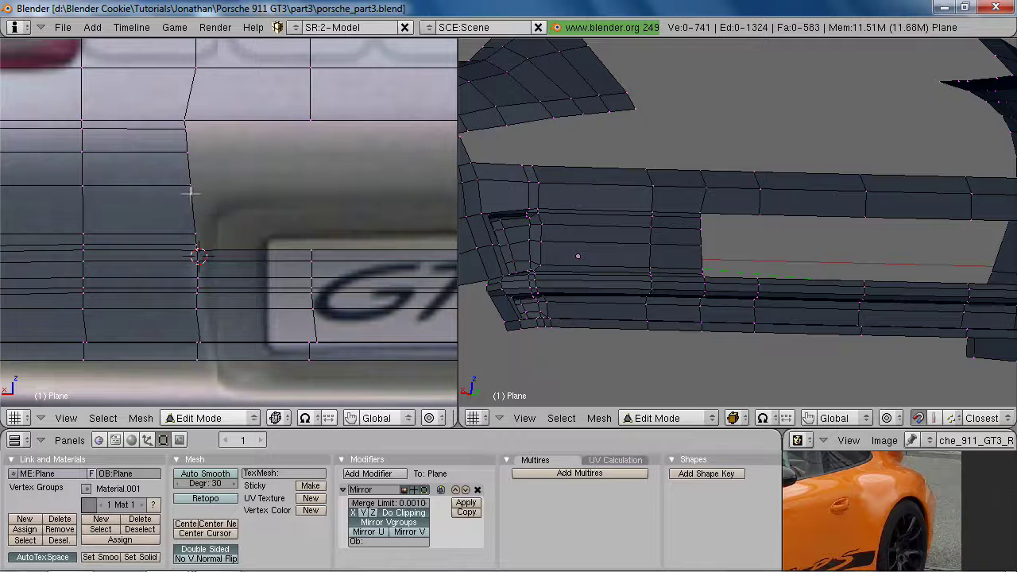
Extrude the opening's edge loop as edges only and scale it inward to about 0.96, plus about 0.95 along global Z
alt+right_click(184, 169)
scroll(238, 234, down, 3)
key(e)
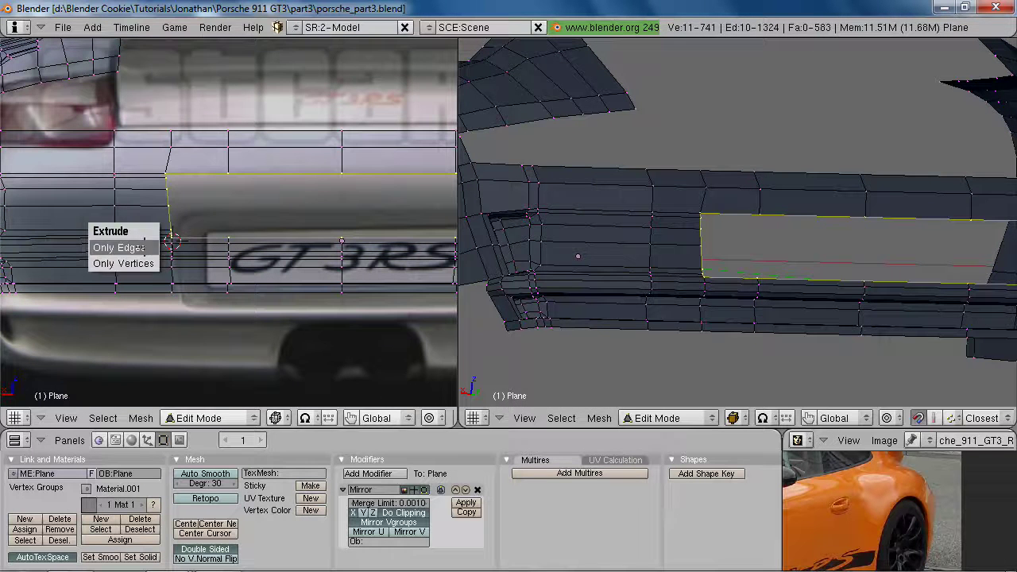
click(145, 247)
key(s)
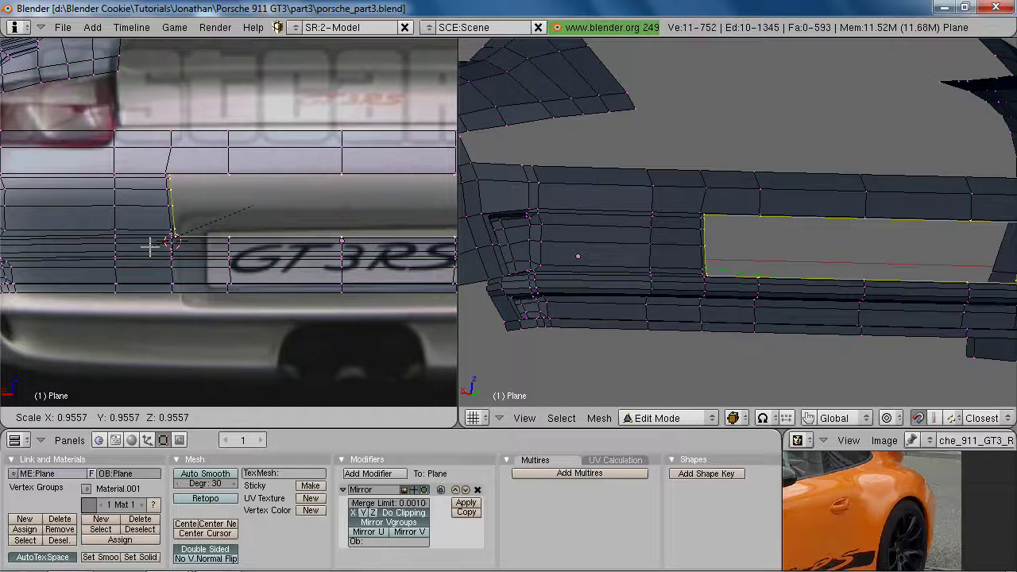
key(z)
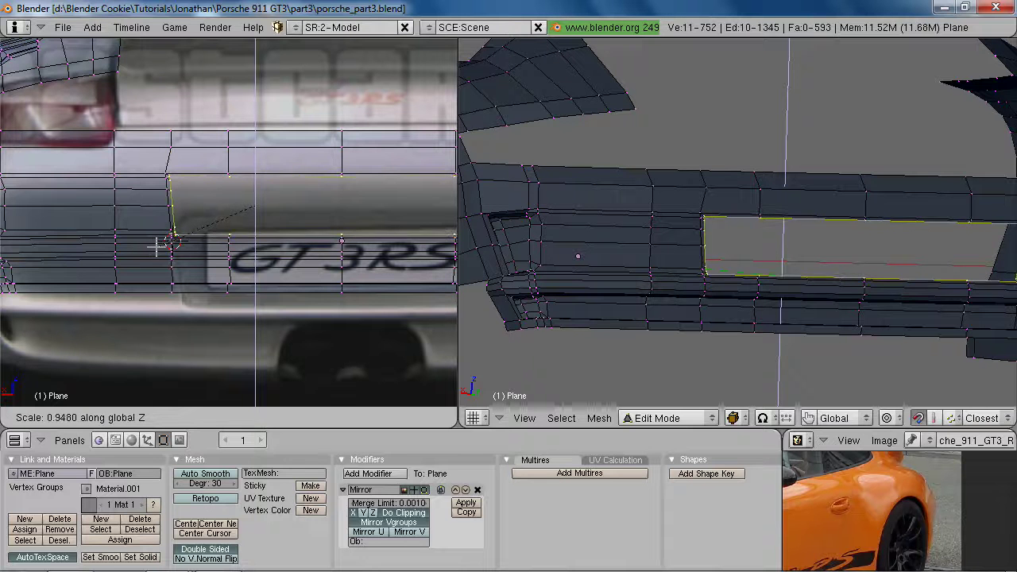
click(159, 245)
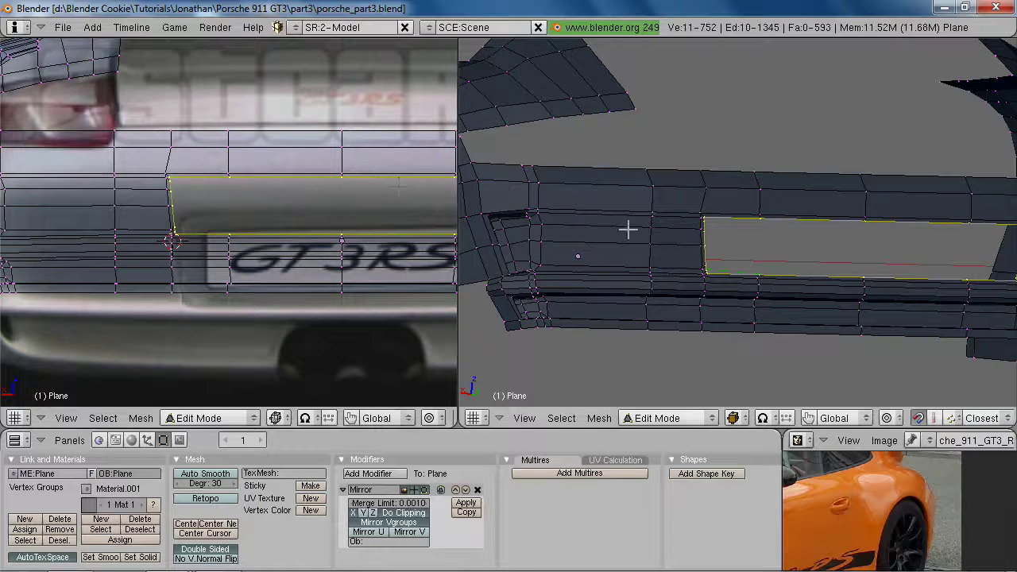
Extrude the opening's edge loop about -0.023 along global Y in side view to give the recess depth
key(KP_3)
shift+middle_drag(775, 228, 731, 200)
scroll(731, 199, up, 4)
key(e)
click(856, 278)
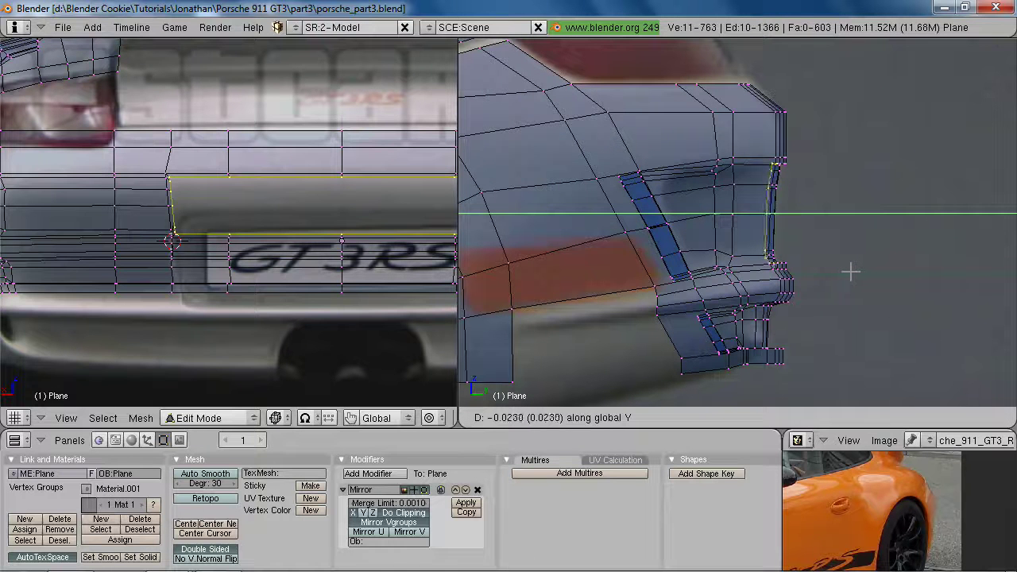
click(848, 271)
scroll(891, 349, up, 2)
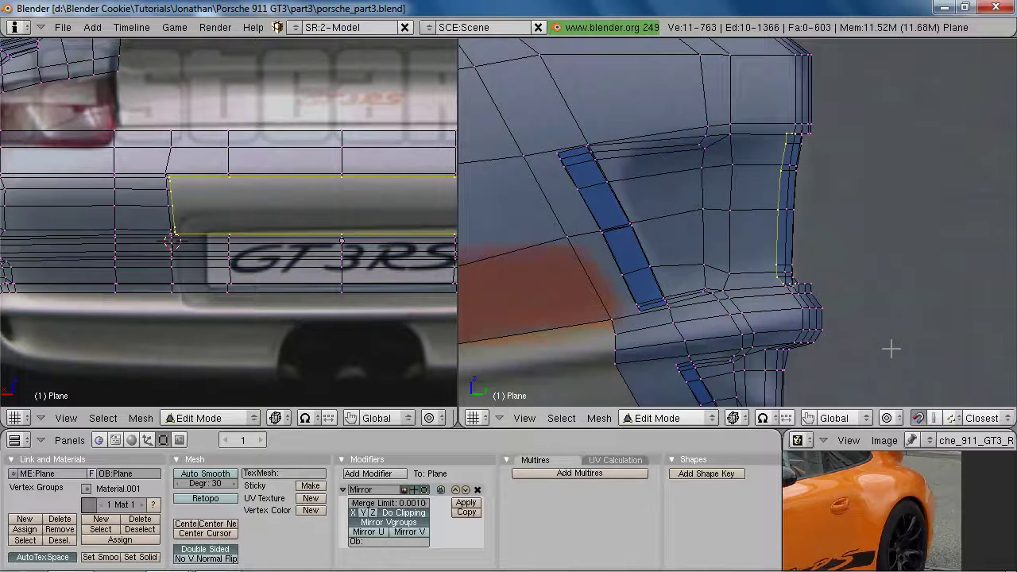
Move the recess's upper side vertices about -0.0045 in Y and reselect the recess's inner edge loop
right_click(778, 141)
key(g)
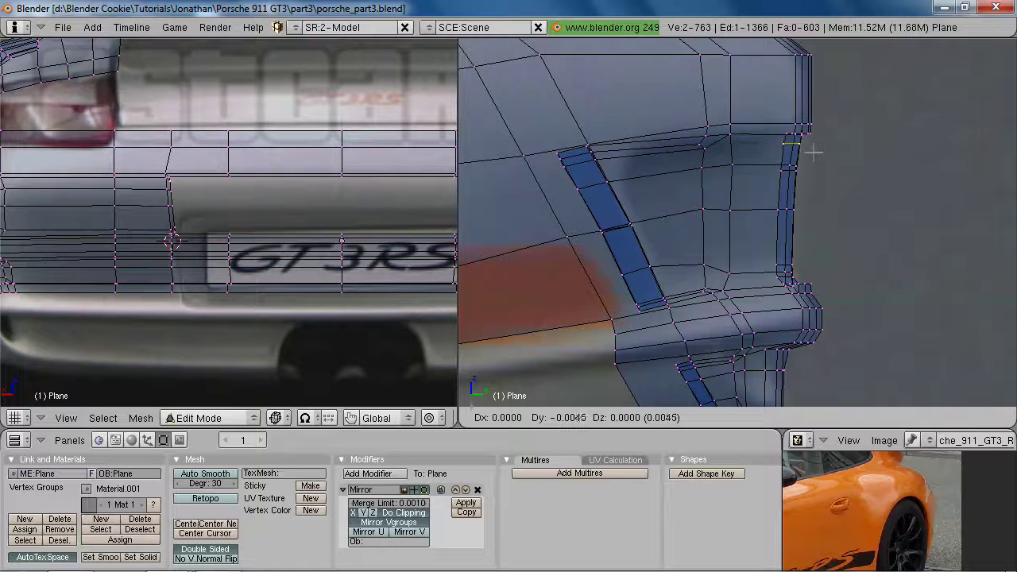
click(814, 153)
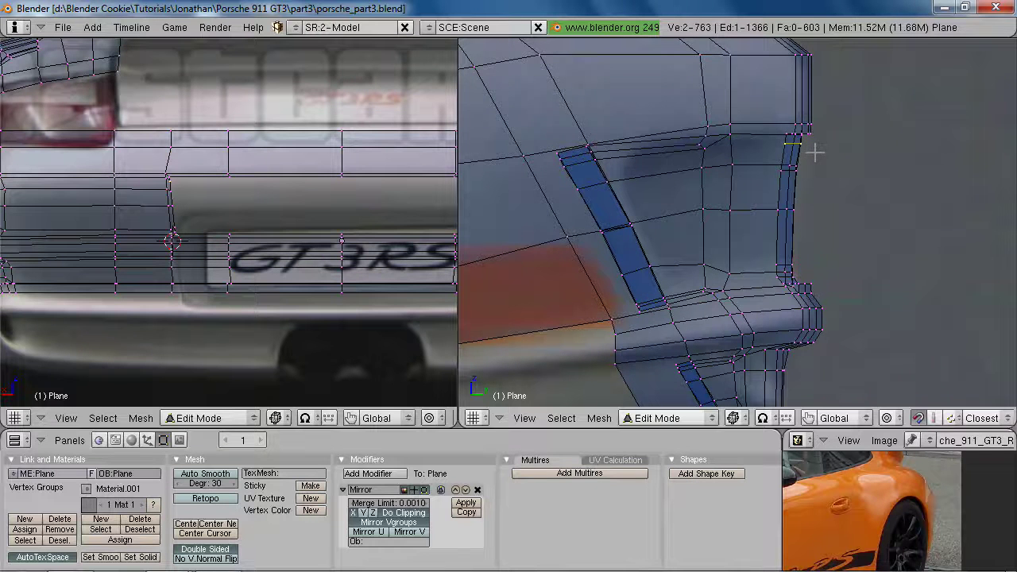
alt+right_click(777, 187)
alt+right_click(778, 190)
Try to extrude the recess's inner edge loop and scale it, first to about 0.87 along global Z, then uniformly
key(e)
click(211, 284)
key(s)
key(z)
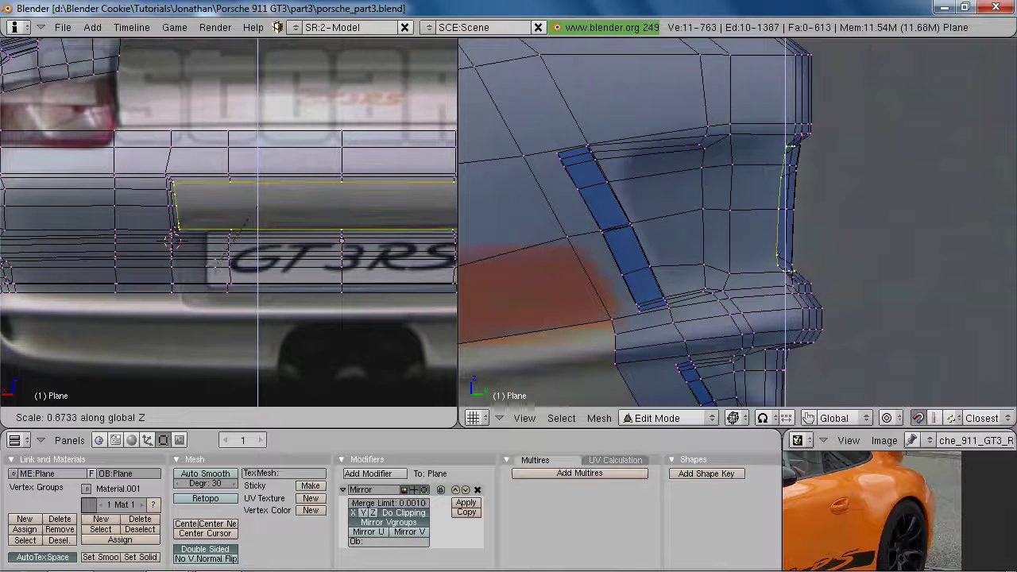
click(215, 270)
key(z)
mouse_move(787, 200)
middle_down()
mouse_move(758, 198)
mouse_move(677, 136)
mouse_move(730, 182)
mouse_move(715, 191)
middle_up()
key(e)
click(699, 191)
key(s)
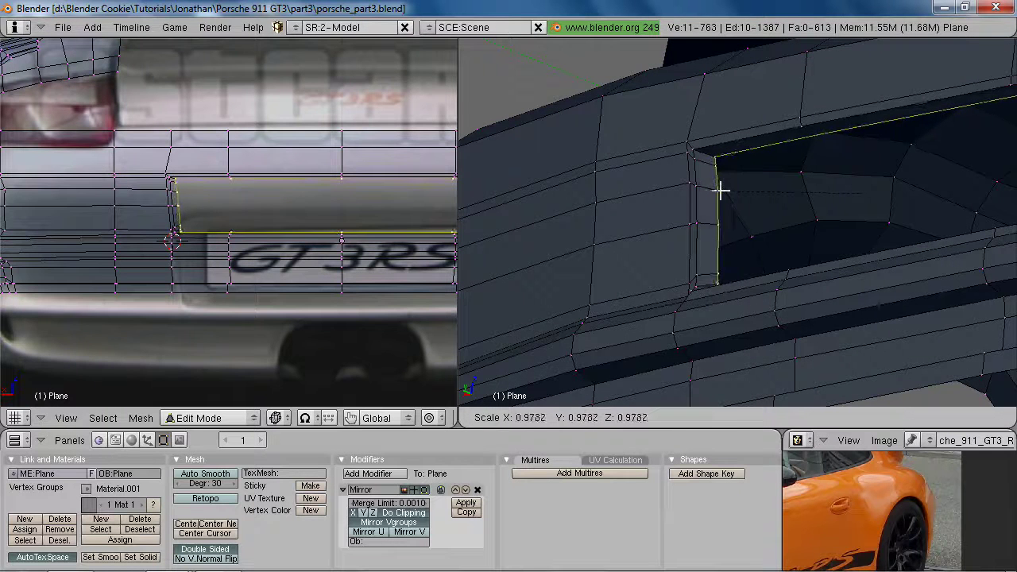
right_click(721, 190)
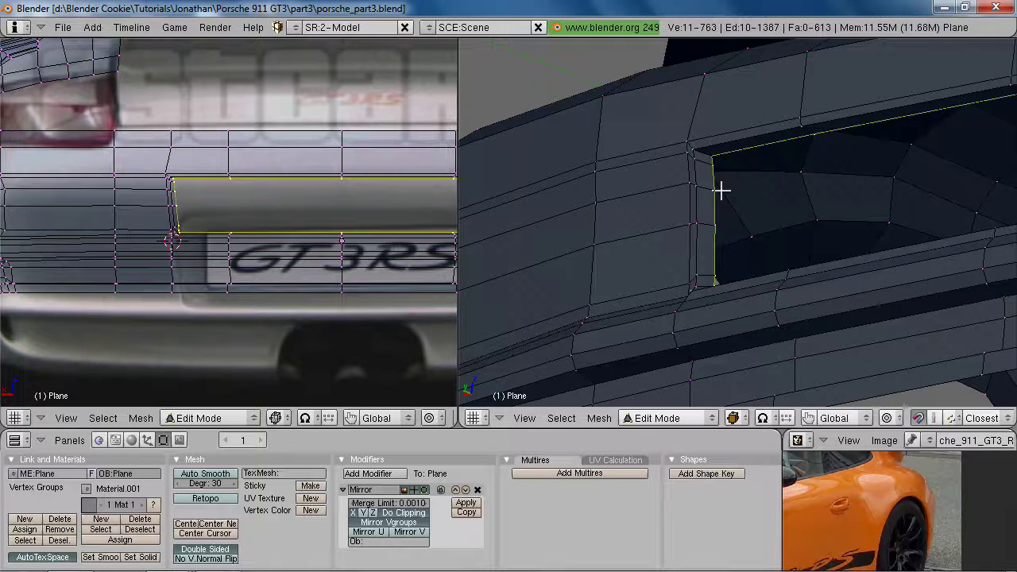
Extrude the recess's inner edge loop and scale it down to about 0.98, narrowing it further along global Z
key(e)
click(711, 231)
key(s)
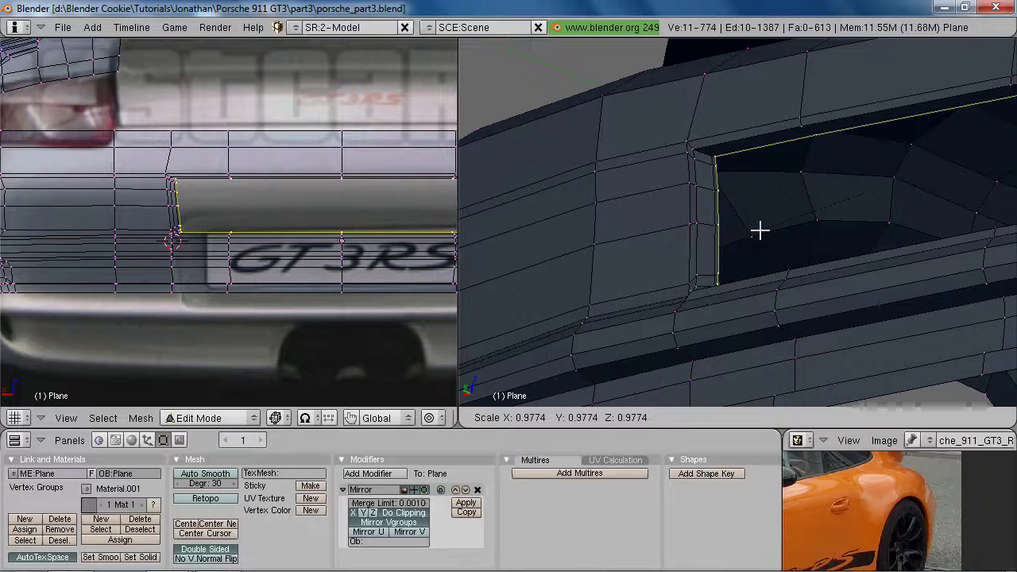
key(z)
click(765, 230)
Select the two vertices of the edge at the recess's inner corner and move them along global Y
middle_drag(765, 229, 619, 278)
shift+middle_drag(768, 269, 729, 230)
scroll(731, 225, up, 2)
key(z)
key(a)
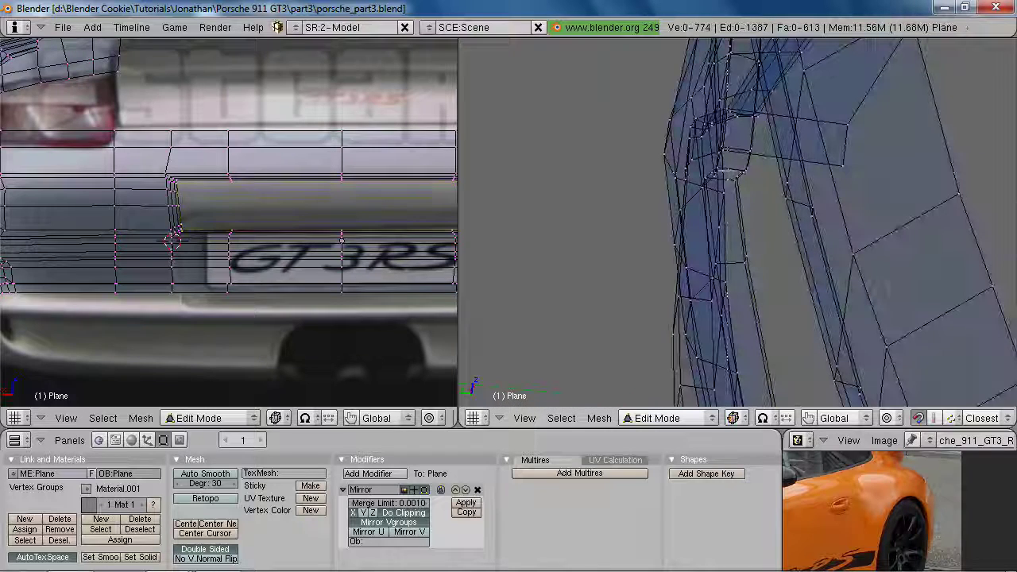
key(z)
right_click(743, 180)
key(g)
key(y)
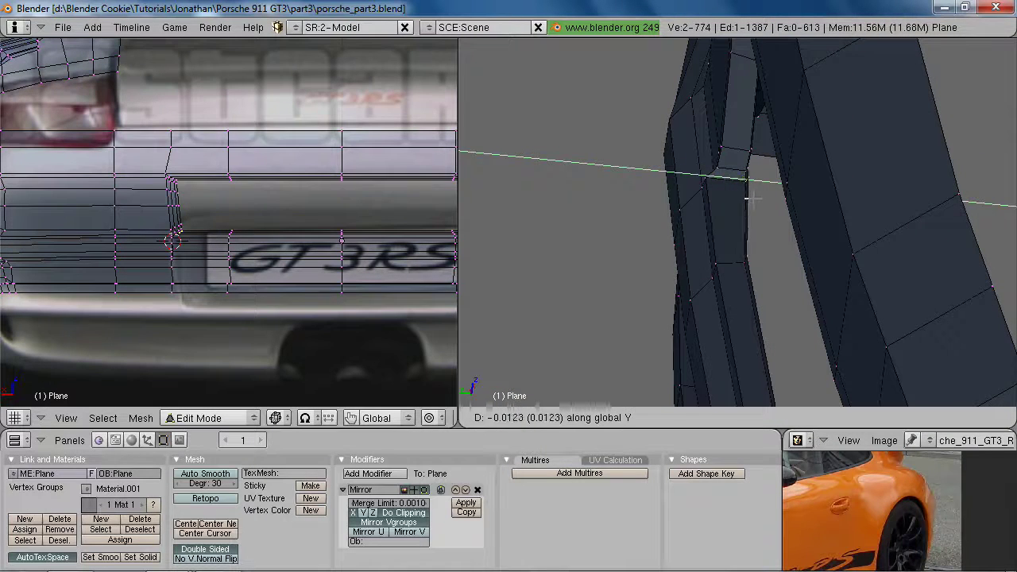
click(732, 220)
Move the neighbouring vertices at the recess corner along global Y to even out its depth
middle_drag(732, 220, 694, 289)
right_click(707, 179)
key(g)
key(y)
click(710, 198)
shift+right_click(716, 180)
key(g)
key(y)
click(721, 181)
Select the recess's inner edge loop and compare the recess with the green car photo and in several views
alt+right_click(753, 193)
scroll(753, 195, down, 5)
scroll(744, 272, down, 4)
key(alt+Tab)
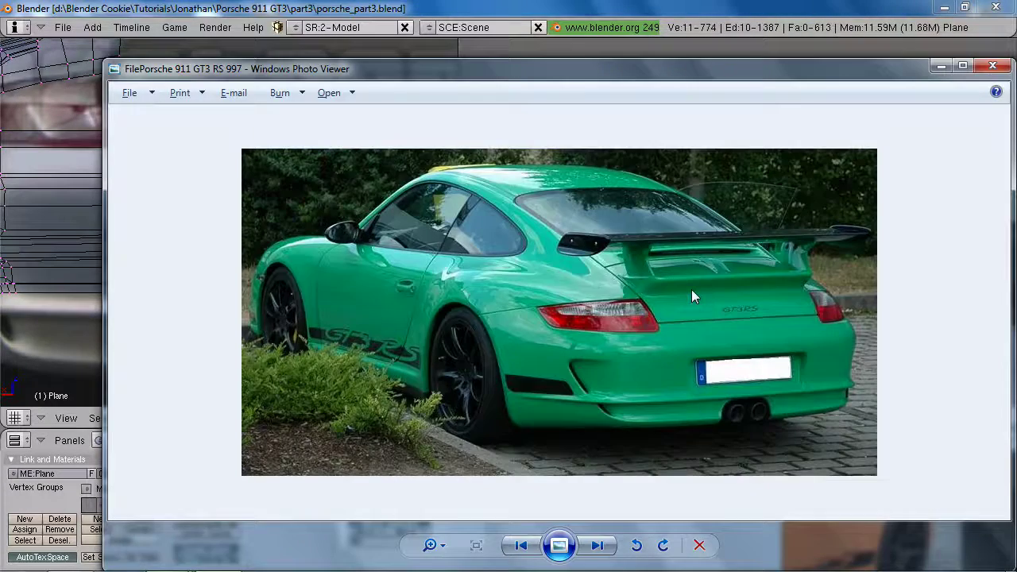
key(alt+Tab)
middle_drag(813, 318, 639, 218)
key(ctrl+KP_1)
key(KP_3)
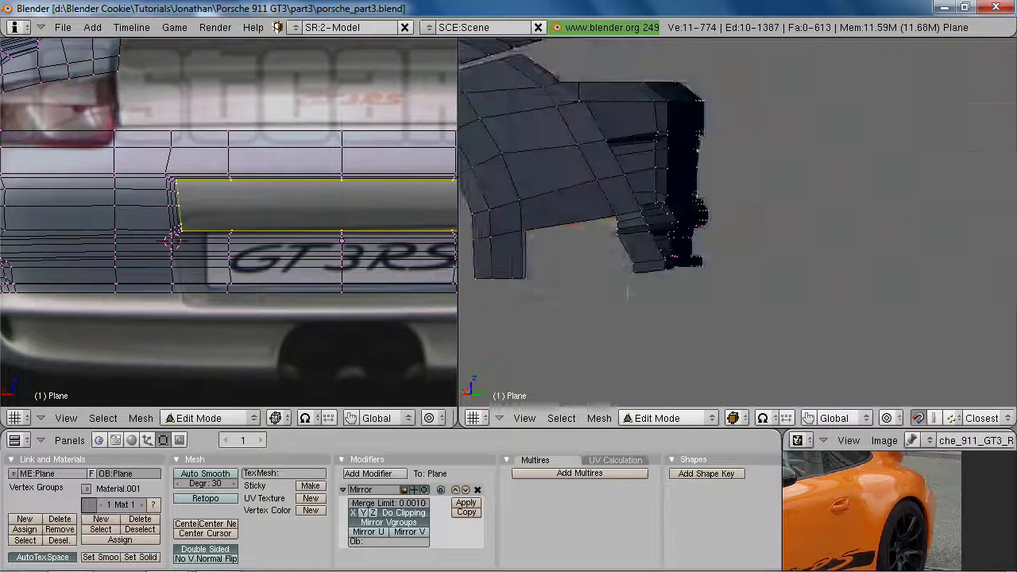
Switch the rear view to solid shading and select the vertices along the recess's inner side edge
scroll(274, 262, up, 3)
key(z)
mouse_move(215, 275)
middle_down()
mouse_move(213, 191)
mouse_move(187, 185)
middle_up()
scroll(214, 184, up, 2)
key(a)
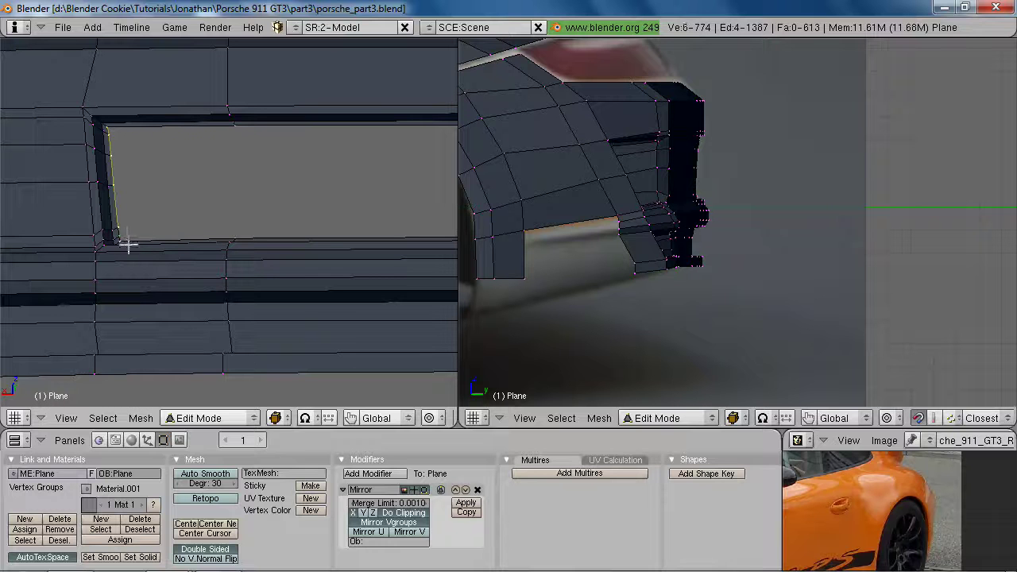
Try to extrude the recess's inner side edge about -0.014 along global X
key(e)
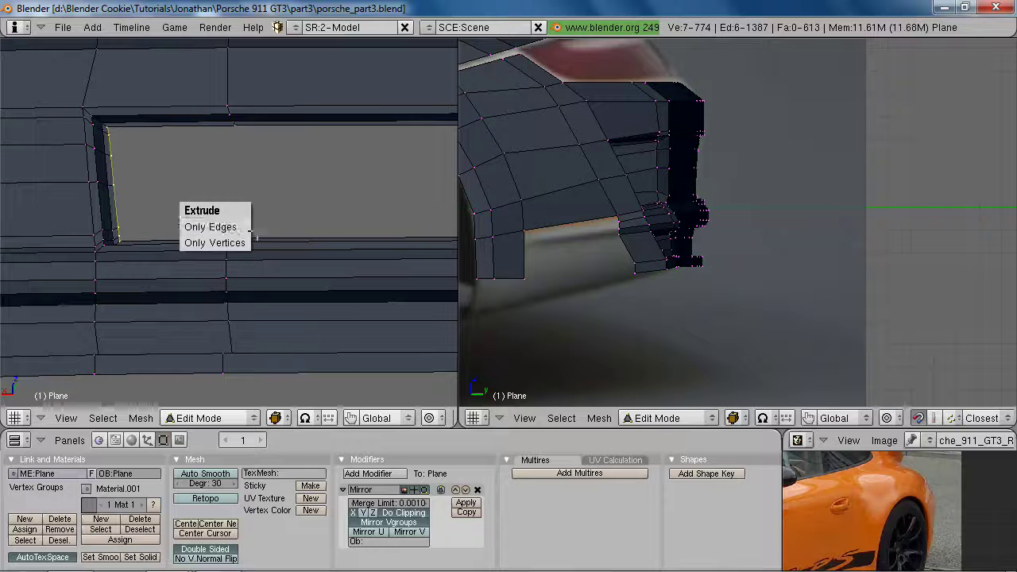
click(218, 225)
key(x)
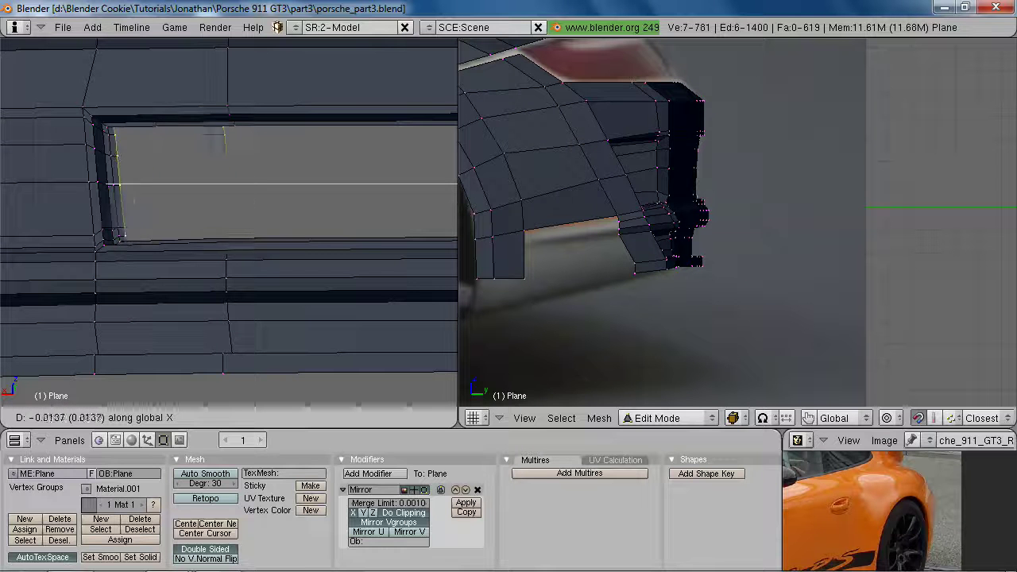
click(234, 125)
scroll(298, 192, up, 3)
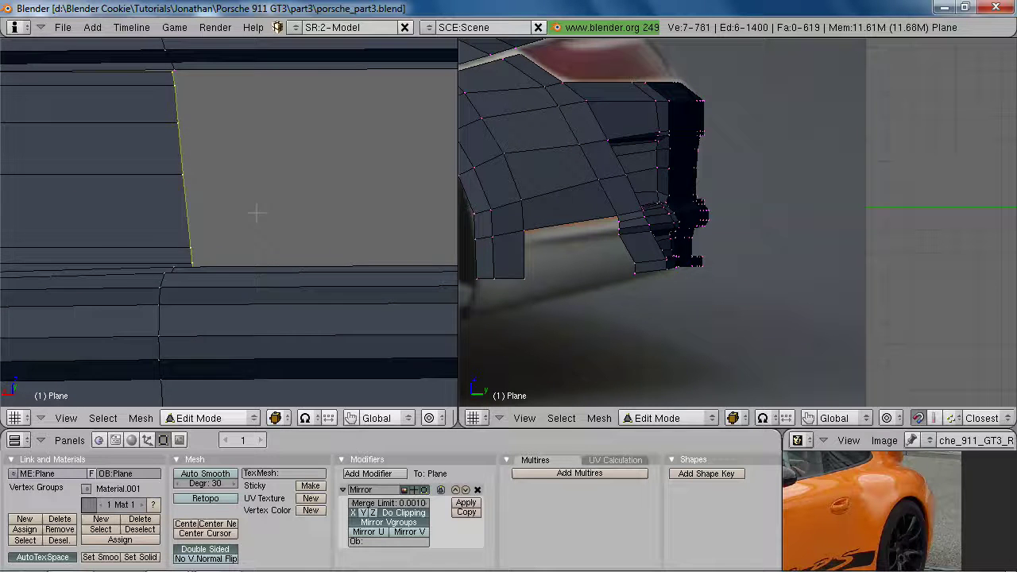
middle_drag(251, 239, 244, 304)
key(ctrl+z)
key(g)
key(x)
right_click(162, 249)
scroll(162, 249, down, 4)
key(g)
right_click(180, 250)
Extrude the recess's inner side edge about -0.25 along X and 0.02 along Y, locking global Z
key(e)
click(180, 250)
key(x)
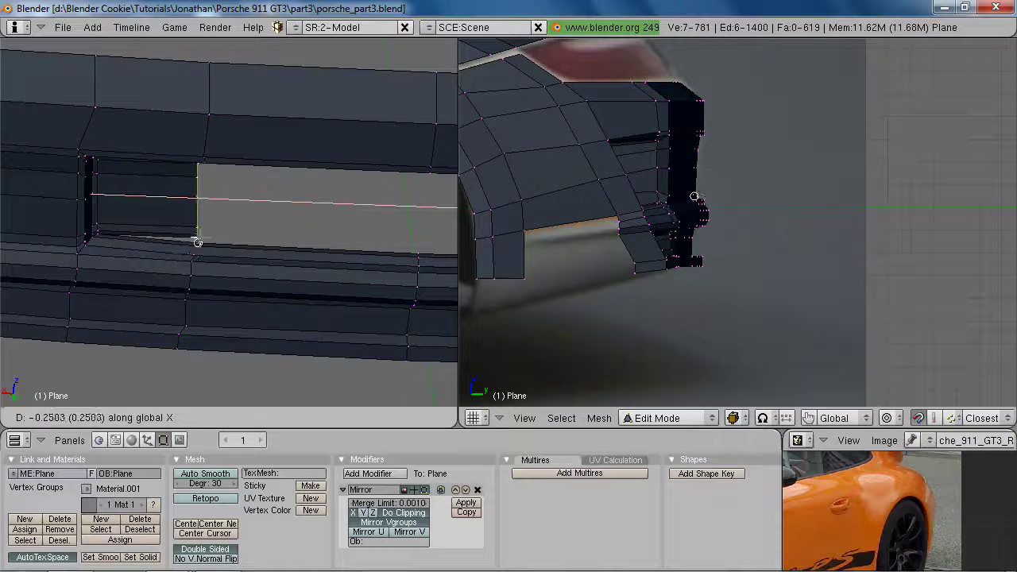
right_click(197, 241)
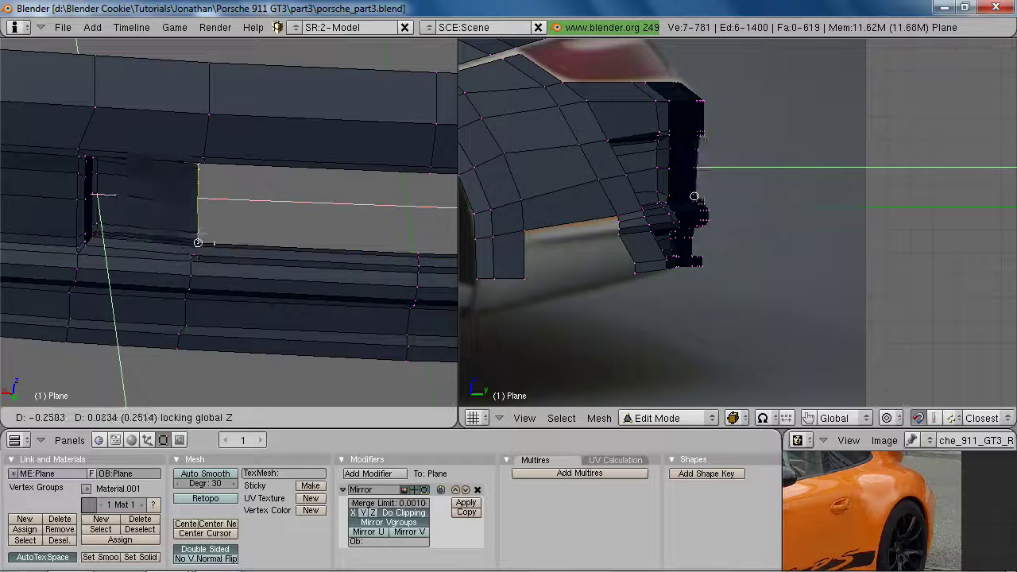
click(197, 242)
middle_drag(197, 241, 265, 254)
Extrude the recess's new inner edge to the car's centre line, about -0.55 along X and 0.04 along Y
key(e)
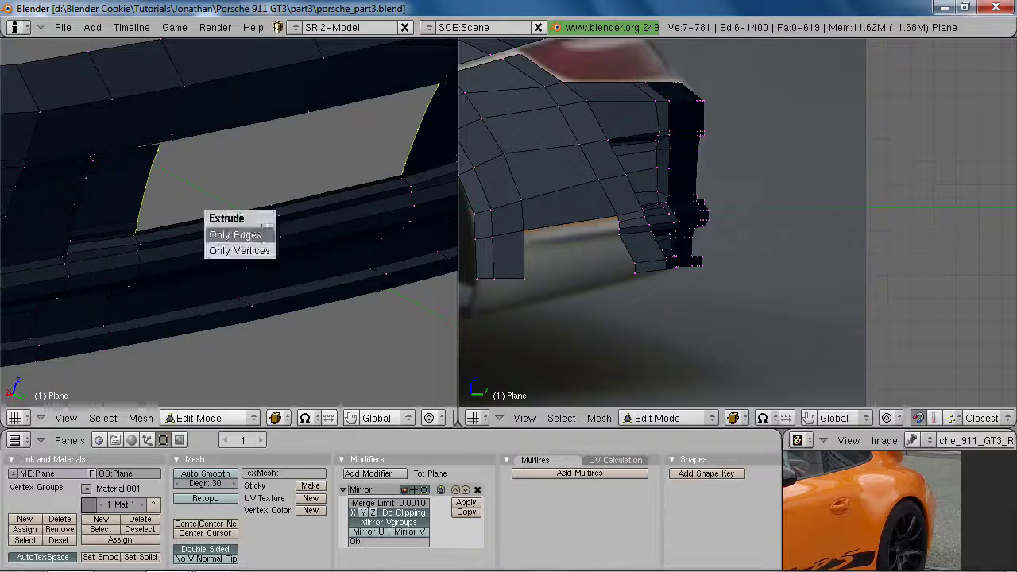
click(260, 232)
key(z)
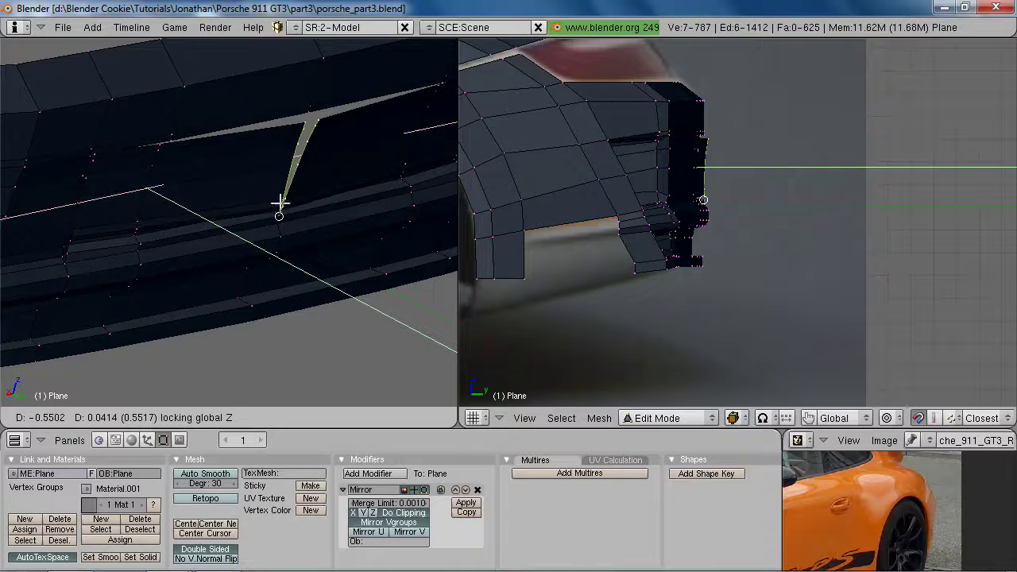
click(268, 194)
middle_drag(268, 234, 250, 221)
Try to flatten the extruded centre edge by scaling it to 0 along global X
text(sx)
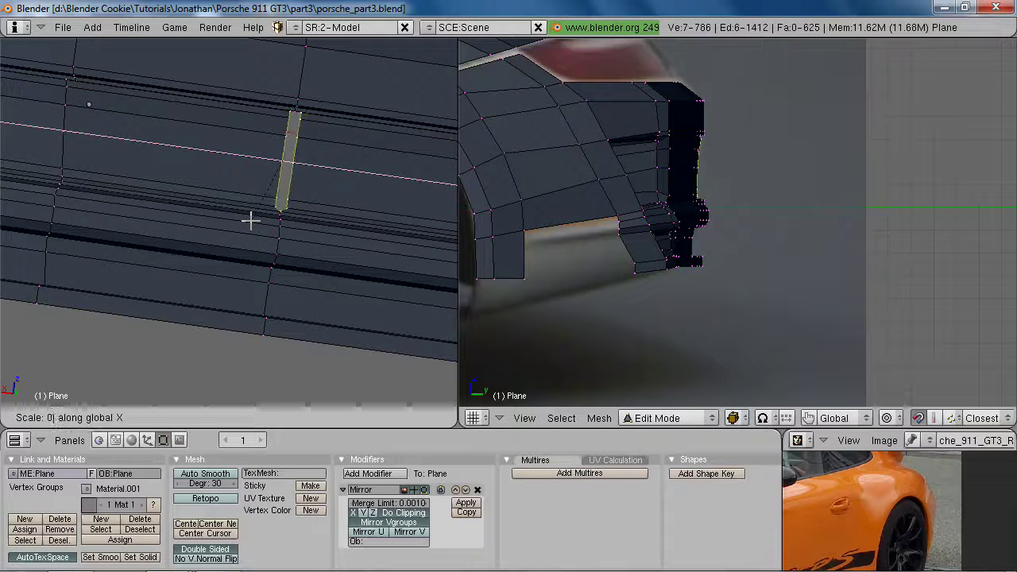
text(0)
key(Return)
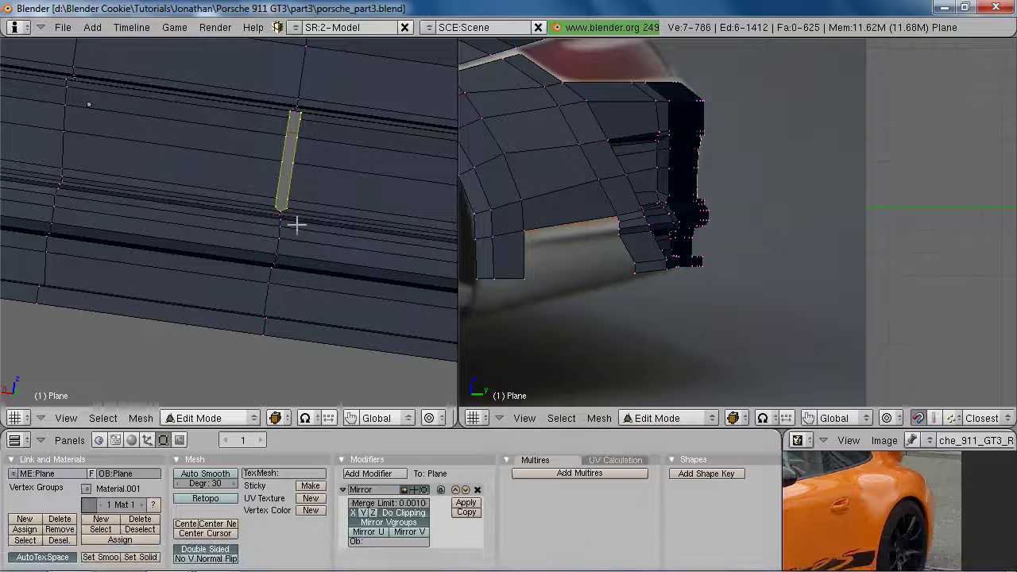
key(g)
key(x)
key(Escape)
key(s)
key(x)
key(Escape)
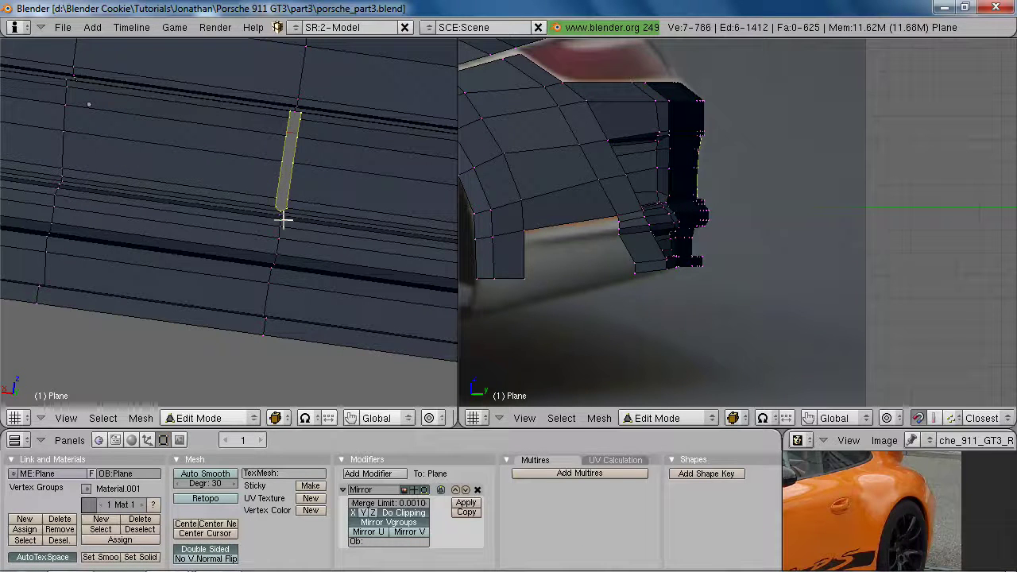
Align the recess's centre edge with the mirror plane by scaling it to 0 along global X about the 3D cursor
scroll(283, 219, down, 10)
key(s)
key(x)
key(0)
key(Return)
key(ctrl+KP_1)
scroll(286, 229, up, 10)
middle_drag(309, 228, 150, 209)
Move the loose vertex at the recess's upper edge onto its neighbouring vertex so the two merge
right_click(152, 173)
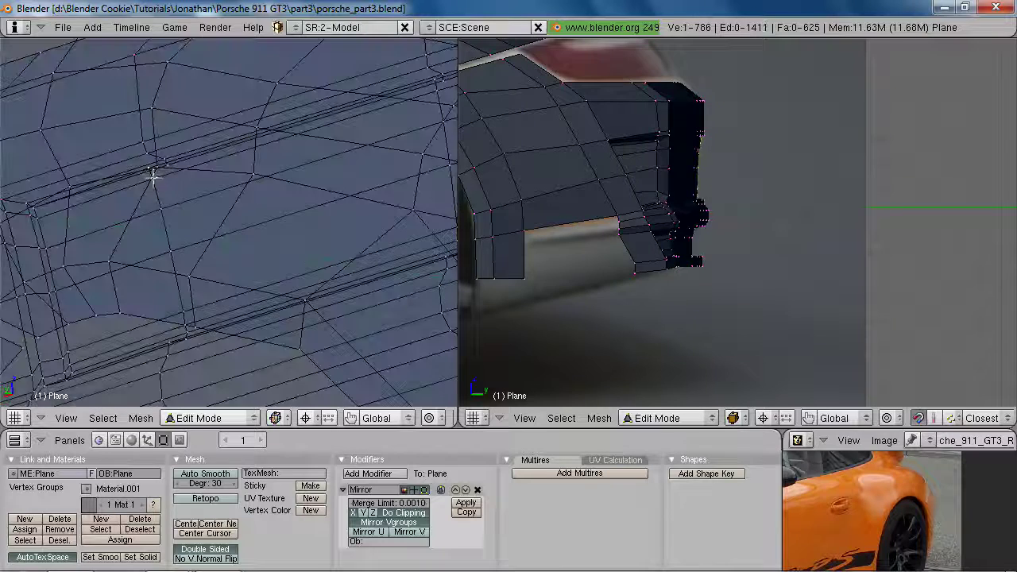
shift+right_click(158, 215)
key(z)
key(z)
shift+right_click(159, 172)
middle_drag(159, 172, 216, 176)
key(g)
click(171, 171)
key(z)
Move the remaining loose vertex on the recess's centre line onto its neighbour to close the seam
middle_drag(220, 247, 363, 193)
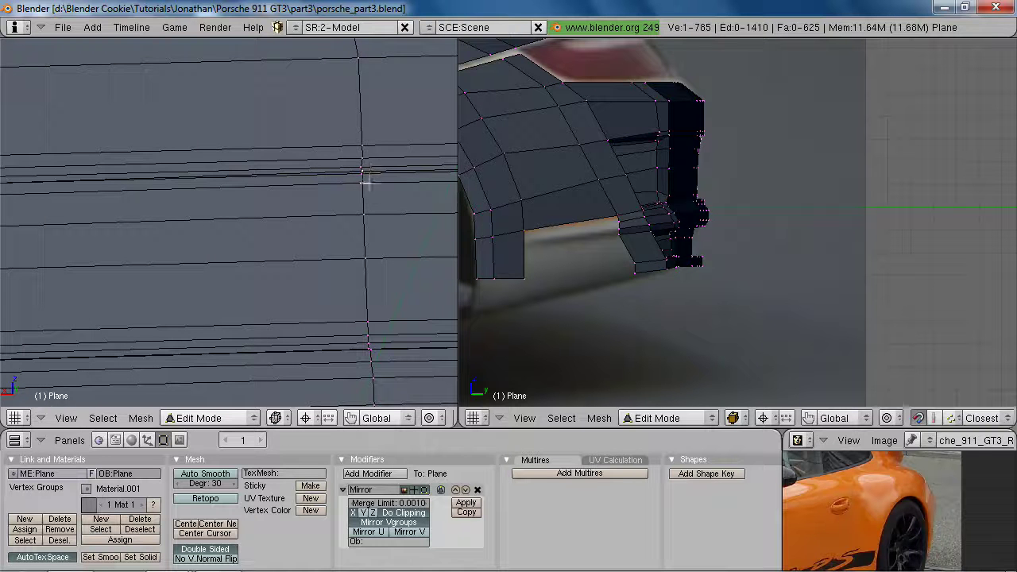
key(g)
click(366, 180)
scroll(363, 184, down, 4)
middle_drag(254, 234, 264, 245)
key(z)
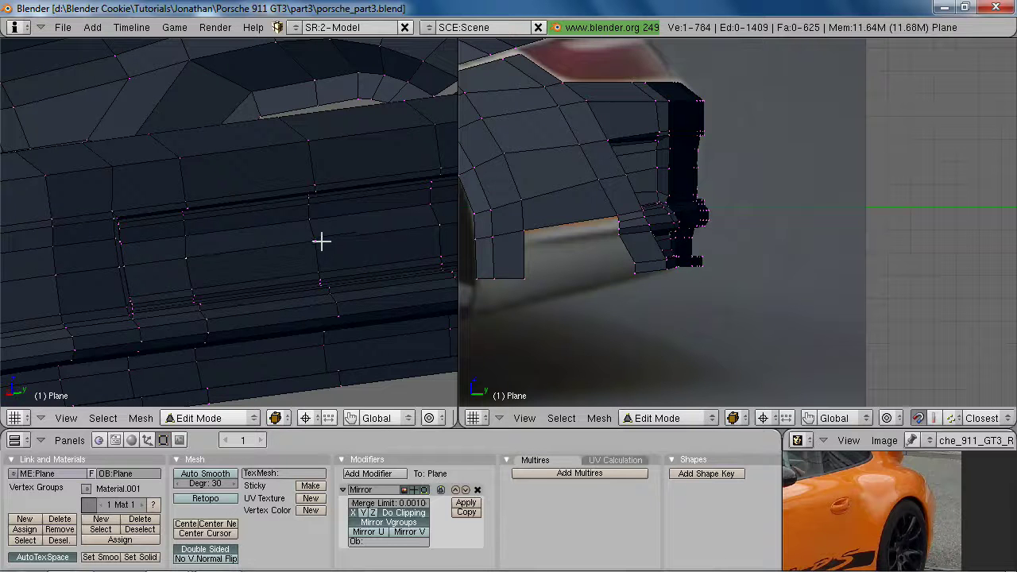
Move the recess panel's middle vertices near the centre line about -0.011 along global Y in the side view
scroll(702, 198, up, 5)
key(z)
shift+middle_drag(643, 92, 716, 258)
scroll(713, 255, up, 2)
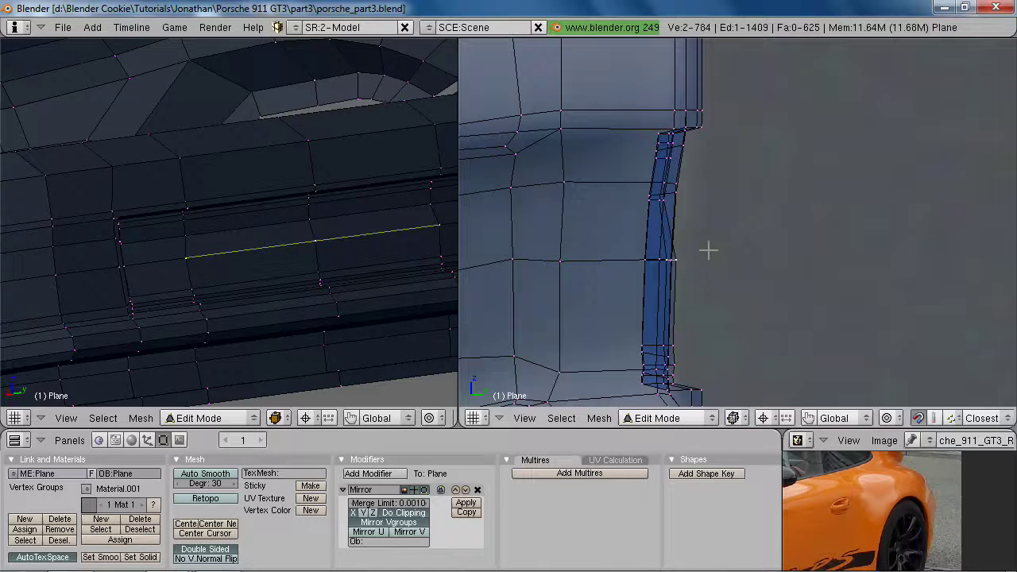
scroll(696, 265, up, 2)
key(g)
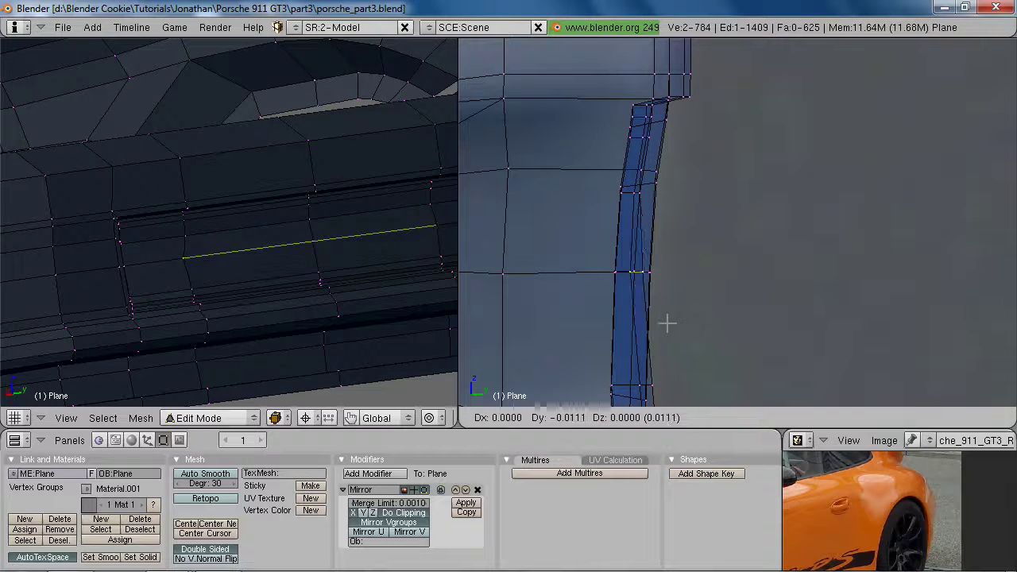
click(666, 322)
middle_drag(277, 288, 210, 199)
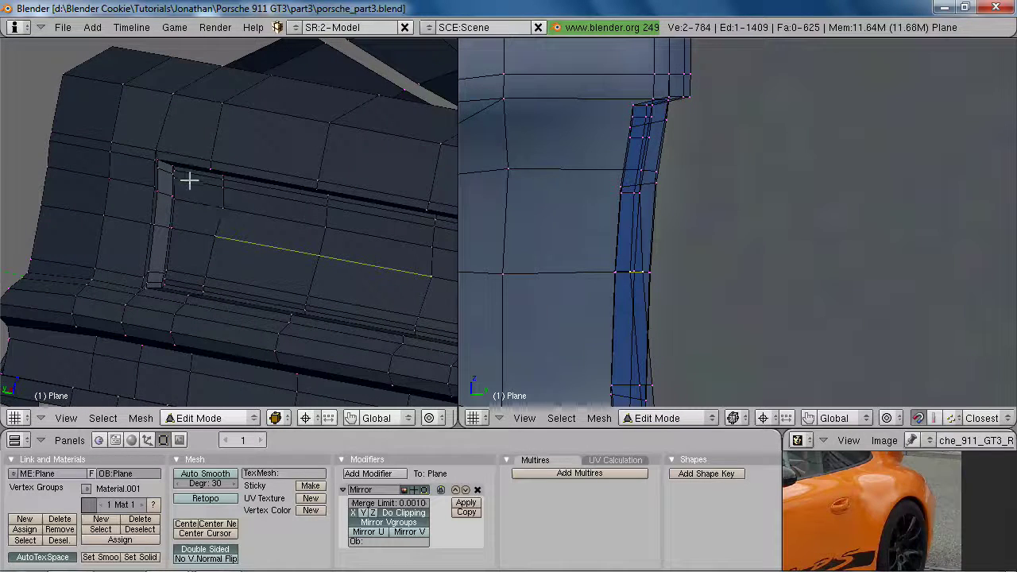
Select all vertices of the recess's back panel and flatten them to 0 along global Y about the selection's own centre
alt+shift+right_click(193, 179)
drag(636, 164, 637, 169)
shift+middle_drag(627, 172, 640, 96)
key(b)
drag(607, 81, 639, 244)
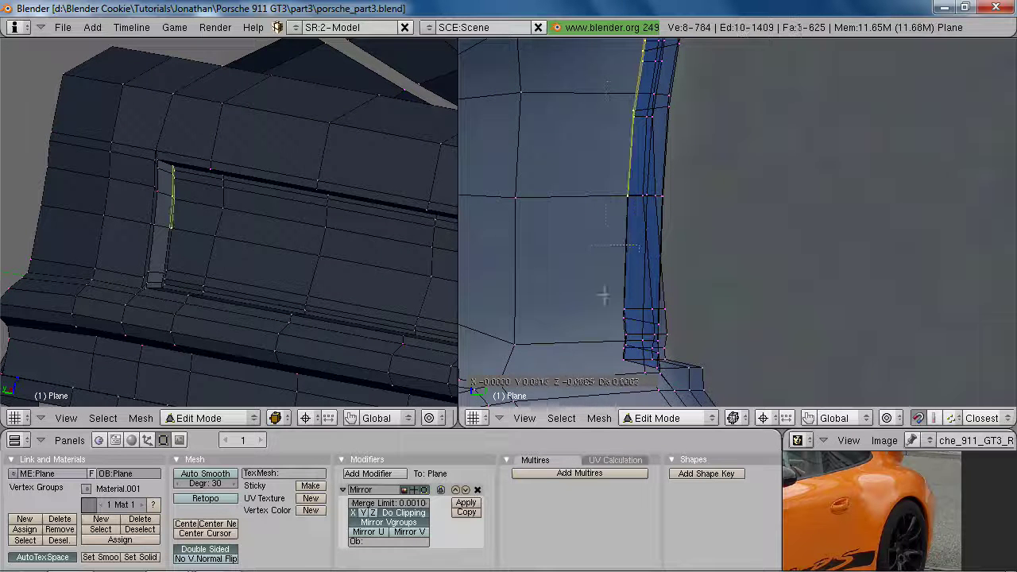
drag(590, 343, 591, 354)
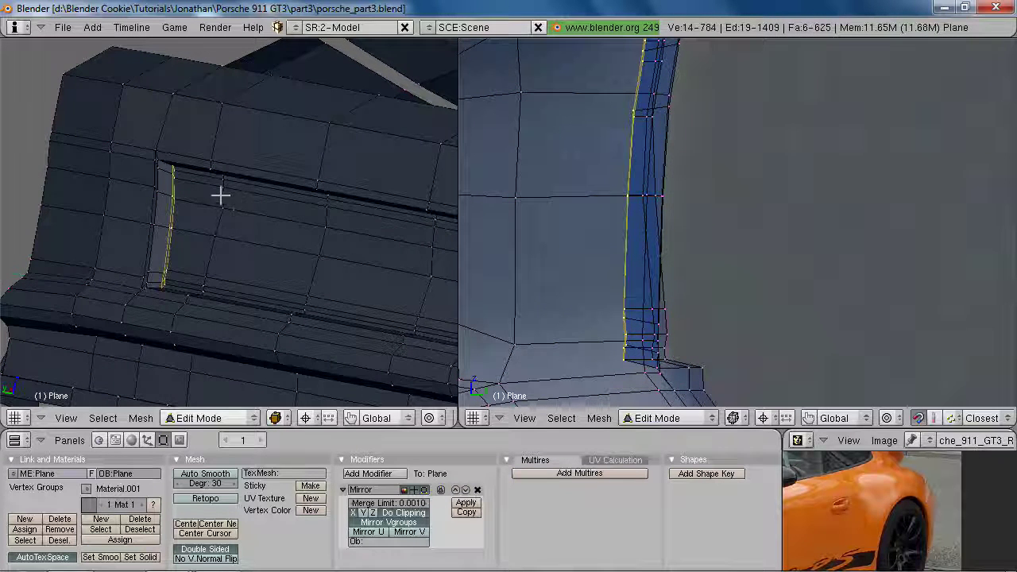
key(z)
key(b)
drag(215, 163, 228, 269)
key(b)
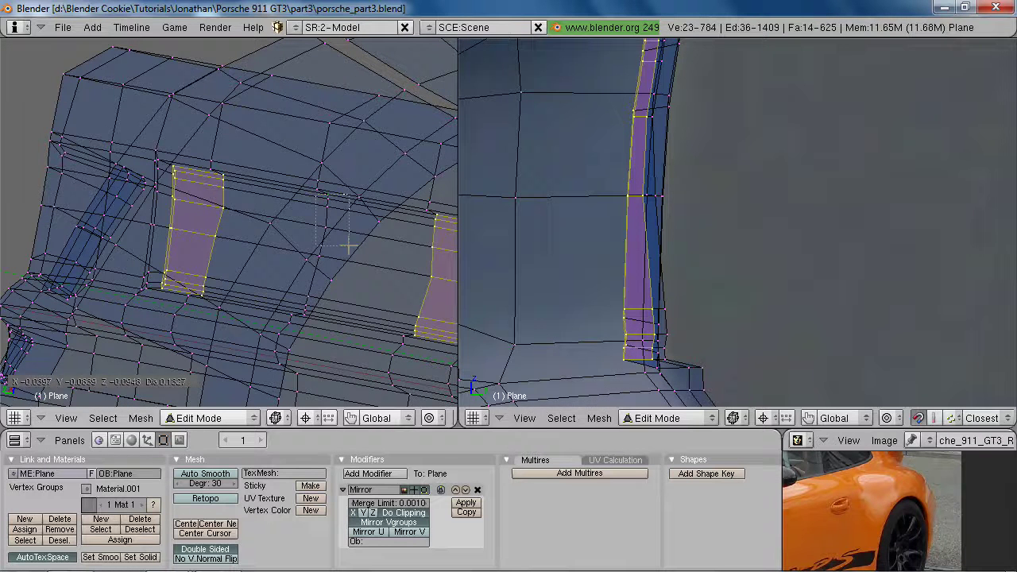
drag(338, 223, 339, 233)
shift+right_click(322, 252)
shift+right_click(310, 296)
shift+right_click(308, 307)
shift+right_click(307, 314)
shift+middle_drag(306, 313, 213, 288)
key(s)
key(y)
key(0)
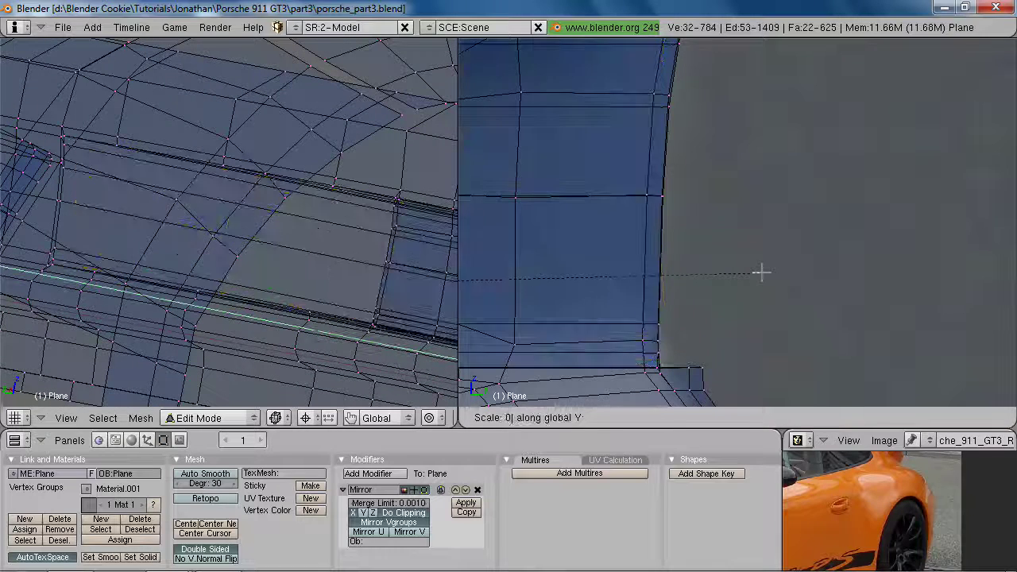
key(Return)
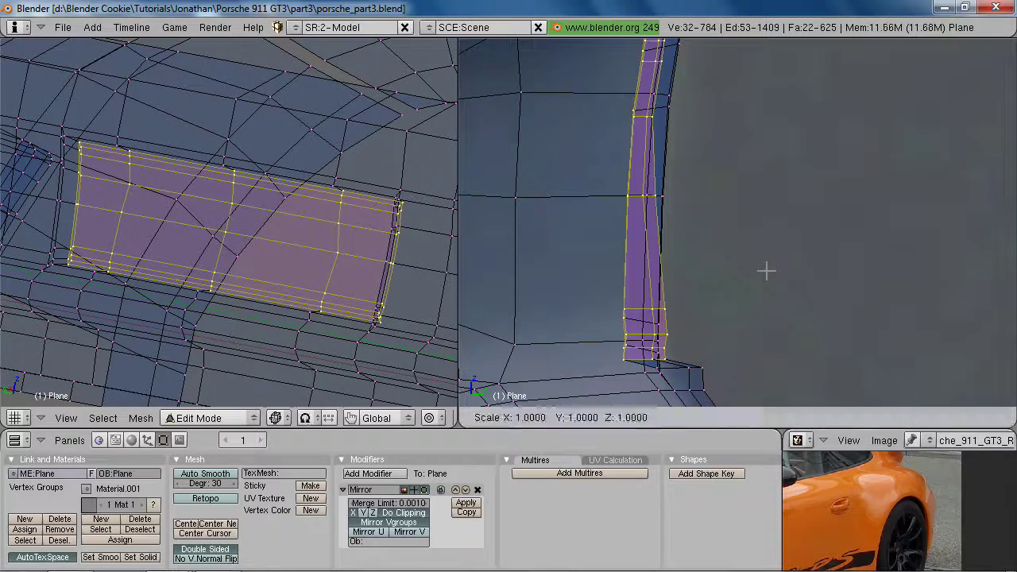
Move the flattened recess back panel along global Y to set its depth inside the bumper
key(g)
key(y)
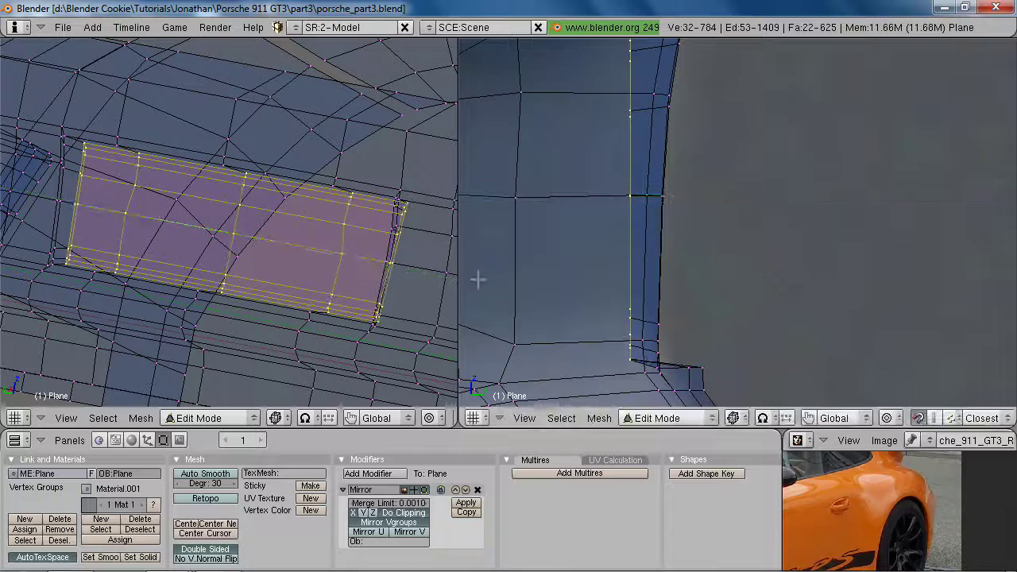
click(750, 270)
key(z)
mouse_move(102, 261)
middle_down()
mouse_move(193, 200)
mouse_move(191, 212)
mouse_move(77, 164)
mouse_move(156, 262)
mouse_move(214, 261)
mouse_move(197, 235)
middle_up()
Leave mesh editing, save over the existing porsche_part3.blend and check the whole body
key(Tab)
scroll(155, 262, down, 4)
scroll(201, 230, down, 3)
key(ctrl+s)
click(212, 237)
key(Tab)
scroll(291, 250, up, 6)
scroll(294, 253, down, 3)
key(Tab)
scroll(833, 299, down, 5)
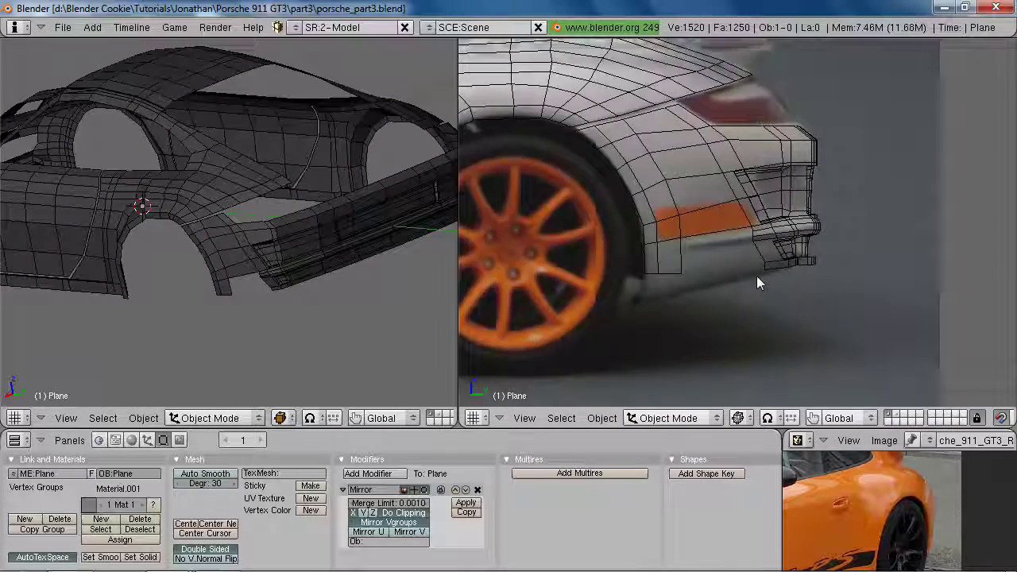
Add a loop cut at about -0.4 across the lower panel just behind the rear wheel arch
key(Tab)
scroll(756, 277, up, 5)
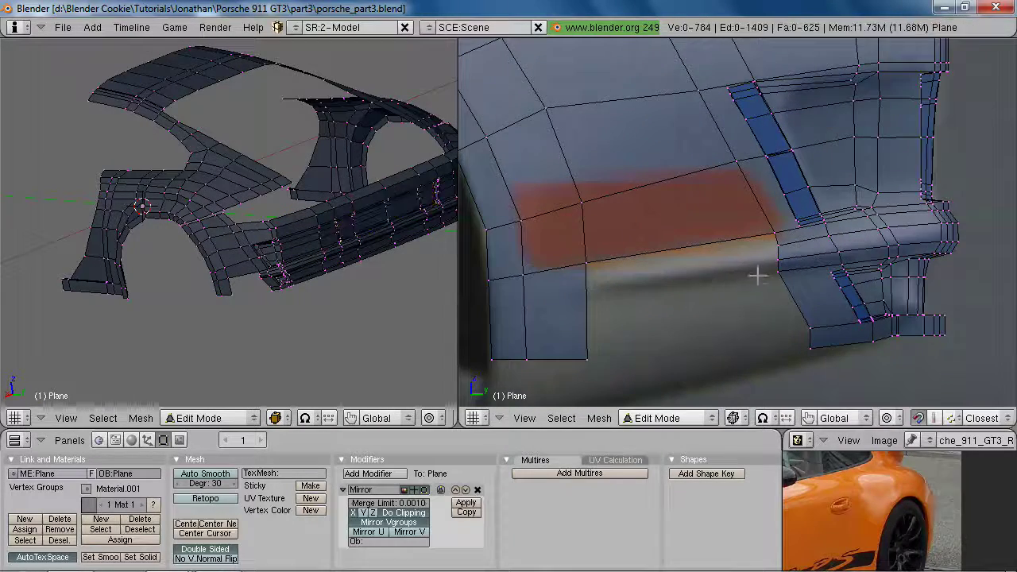
key(ctrl+r)
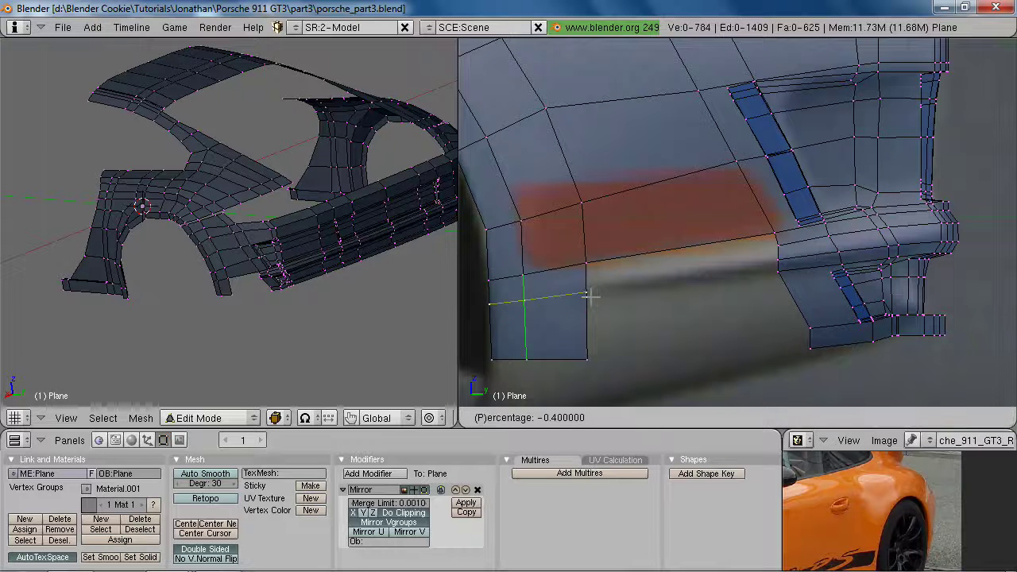
click(598, 298)
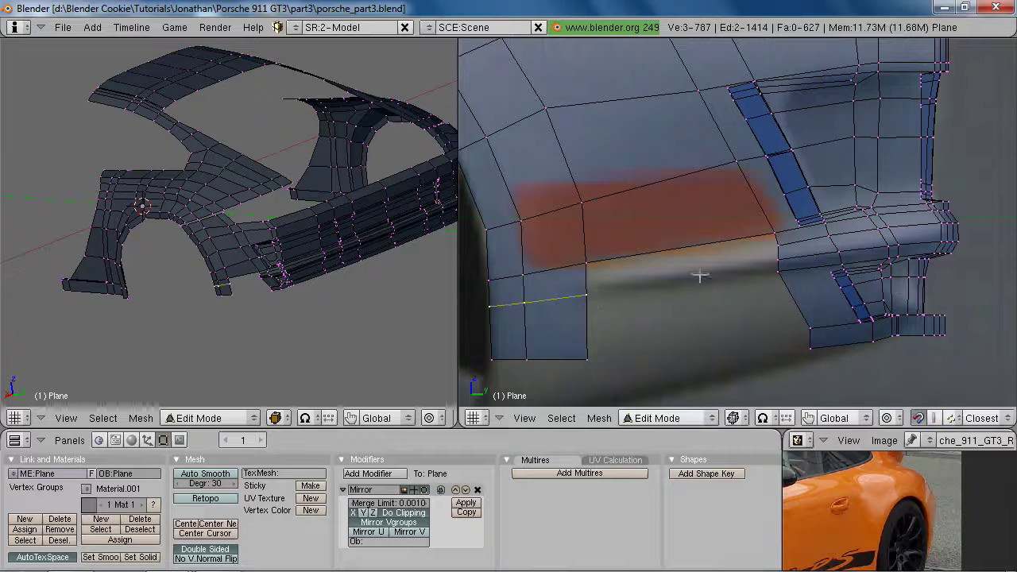
shift+middle_drag(686, 283, 716, 284)
key(ctrl+r)
key(Escape)
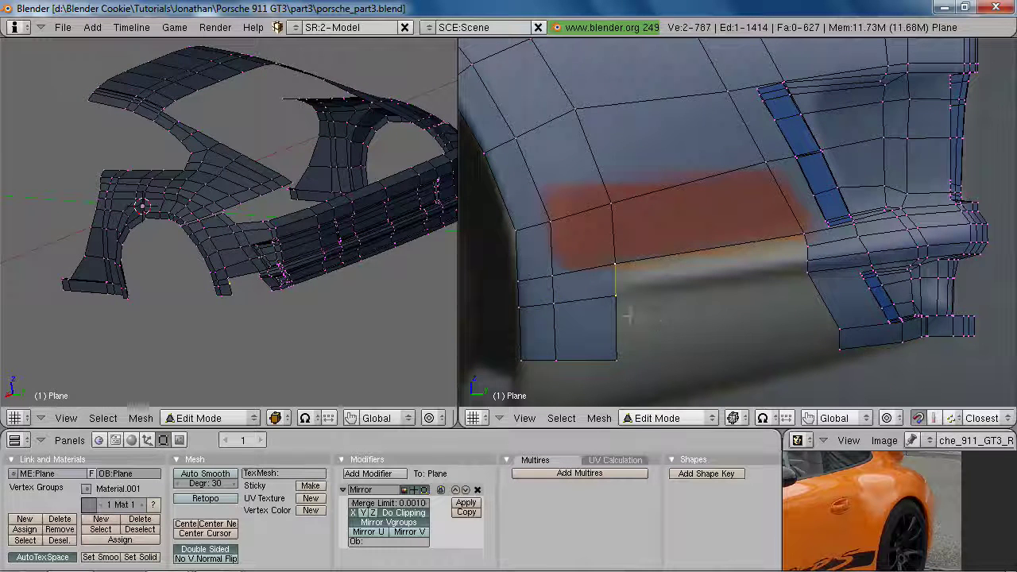
Extrude the short edge above the loop cut, shrink it to about half and offset it slightly rearward along Y
key(2)
scroll(630, 316, down, 3)
key(1)
scroll(646, 325, up, 3)
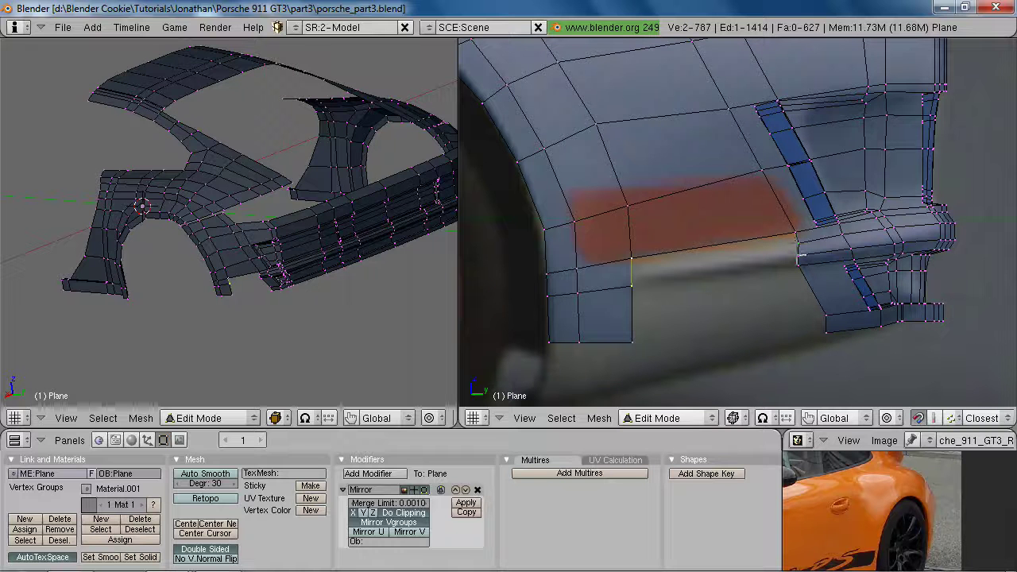
key(e)
click(650, 312)
key(s)
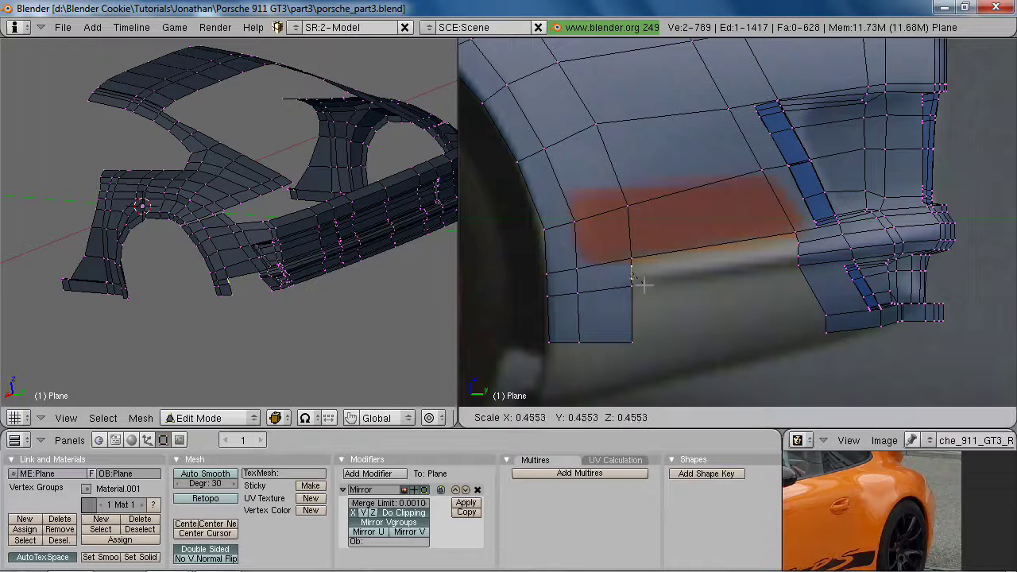
key(y)
click(653, 284)
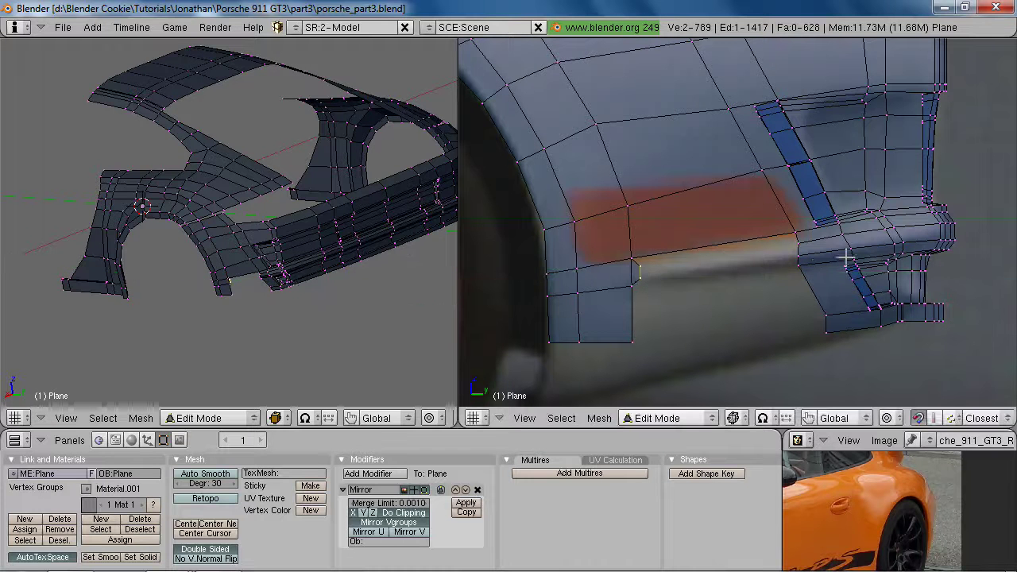
Fill the strip of faces between the small extruded edge and the bumper corner, following the body crease
key(a)
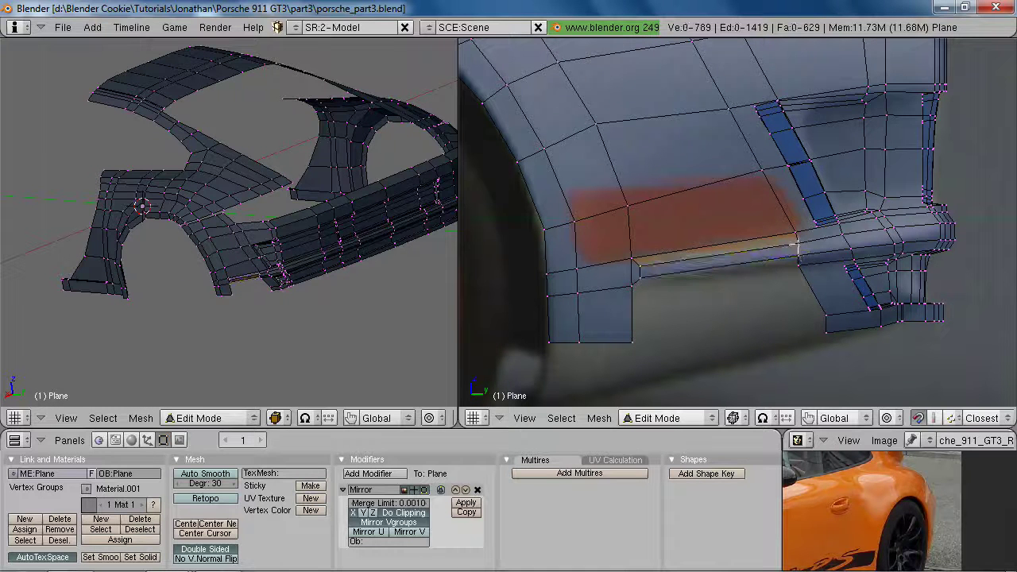
key(f)
key(a)
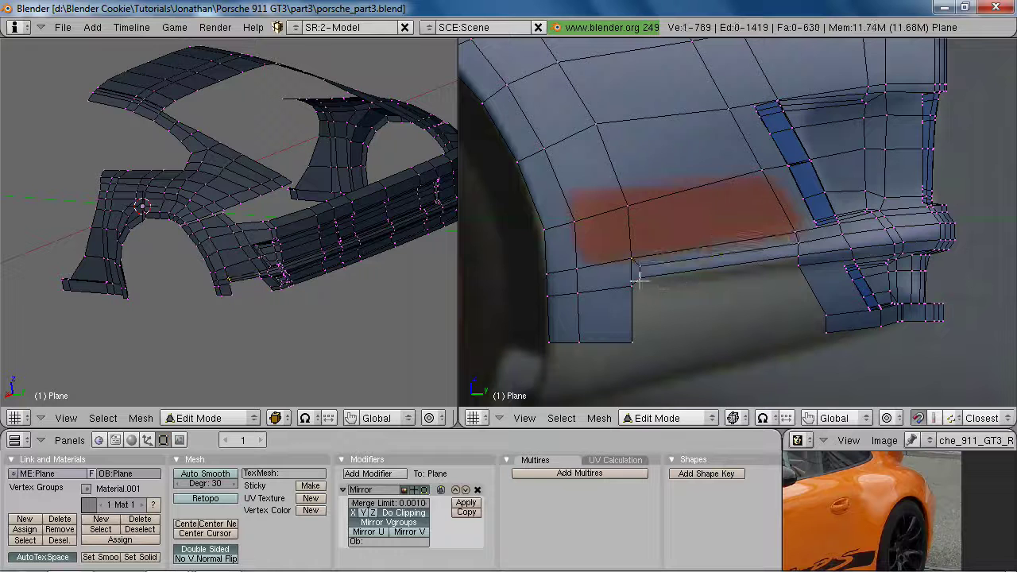
key(f)
scroll(247, 297, up, 4)
shift+middle_drag(248, 297, 192, 232)
scroll(215, 182, up, 4)
key(Tab)
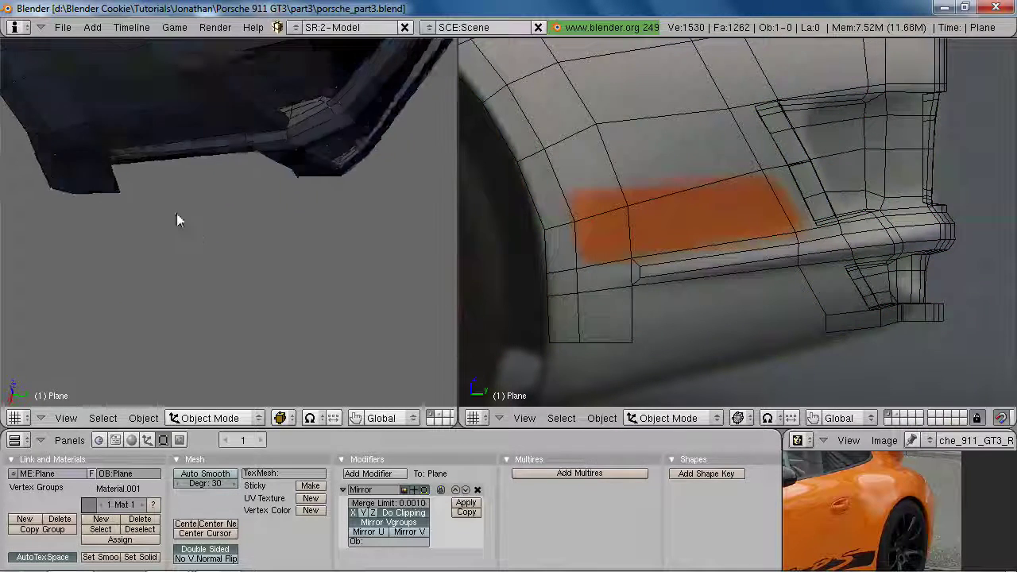
Move the strip's small front edge along global Y to adjust where the crease begins
key(Tab)
middle_drag(116, 159, 114, 182)
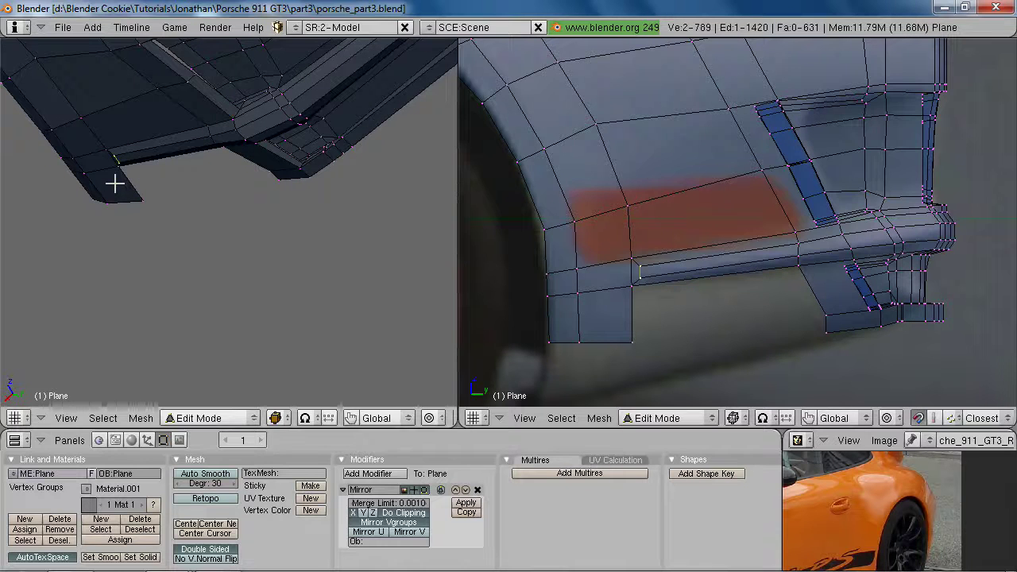
key(g)
key(y)
click(117, 156)
key(Tab)
middle_drag(233, 159, 182, 180)
Move the strip's small front edge about 0.0075 along global X to shape the crease's depth
key(Tab)
key(g)
key(x)
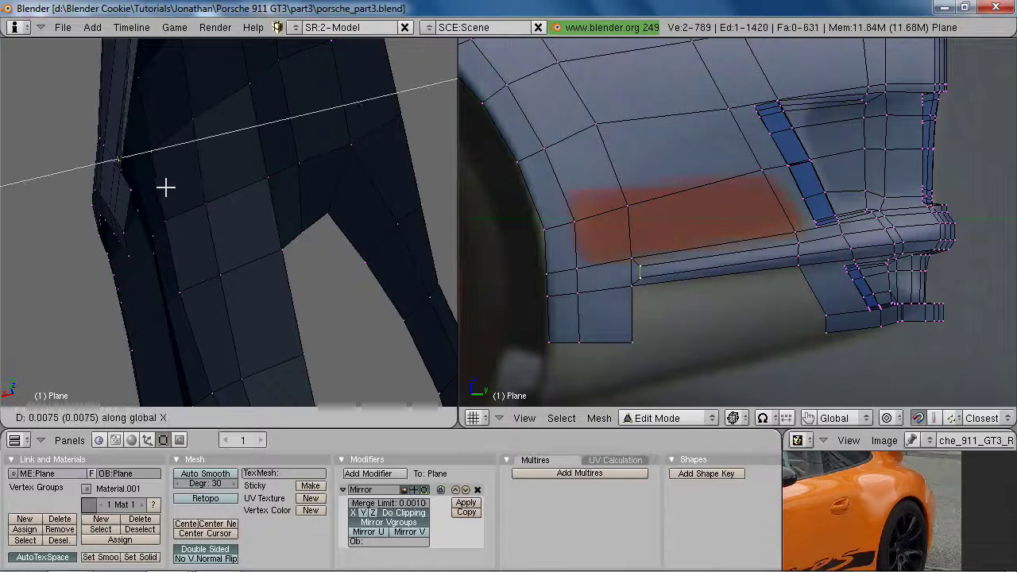
click(166, 186)
key(Tab)
middle_drag(182, 166, 214, 183)
key(Tab)
Fill the open area below the crease strip between the wheel-arch panel and the bumper corner
scroll(719, 288, down, 3)
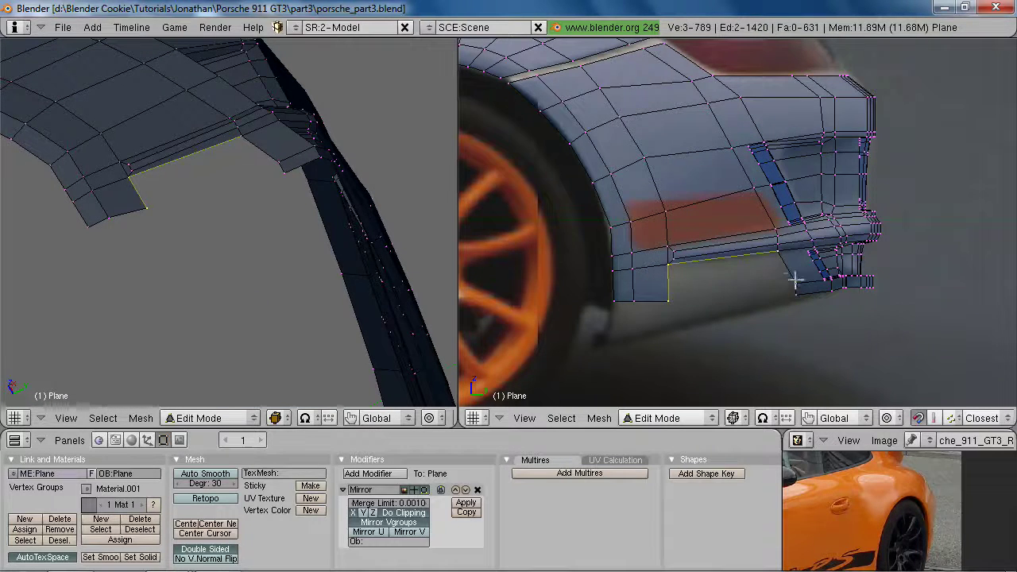
key(f)
key(a)
Lower the bottom vertices nearest the rear wheel along global Z to follow the bumper's slanted lower edge
drag(590, 288, 645, 313)
key(g)
key(z)
click(644, 319)
right_click(617, 316)
key(g)
key(z)
click(620, 320)
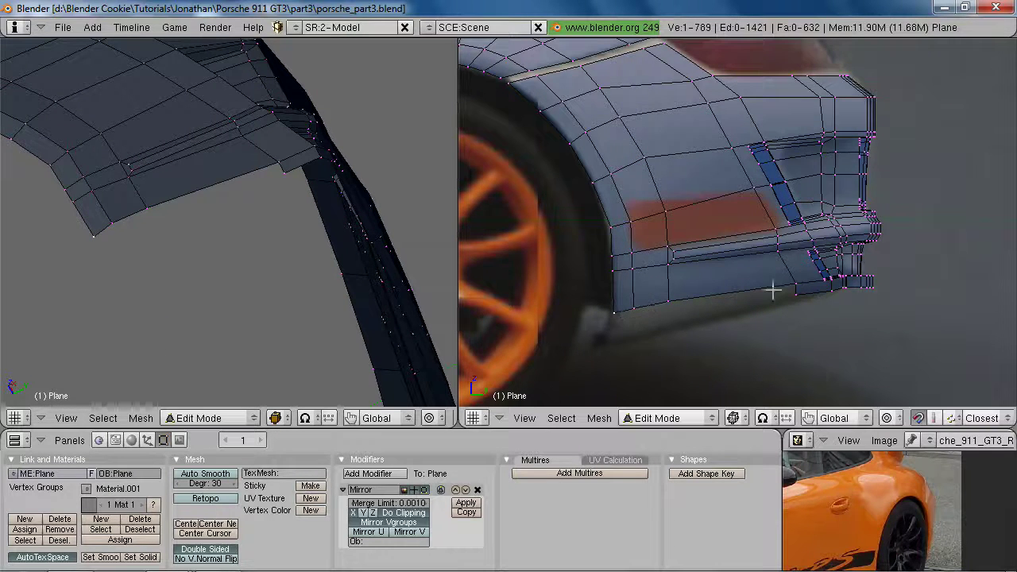
Adjust the heights of the two bottom vertices nearest the rear wheel by moving and scaling them along global Z
shift+right_click(634, 306)
key(shift+g)
key(g)
key(z)
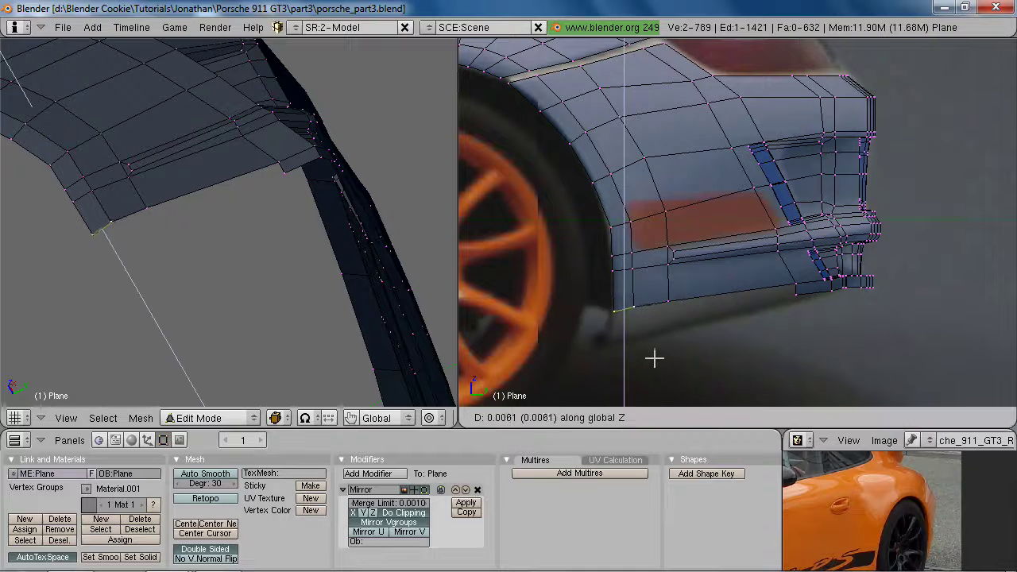
key(s)
key(z)
click(650, 353)
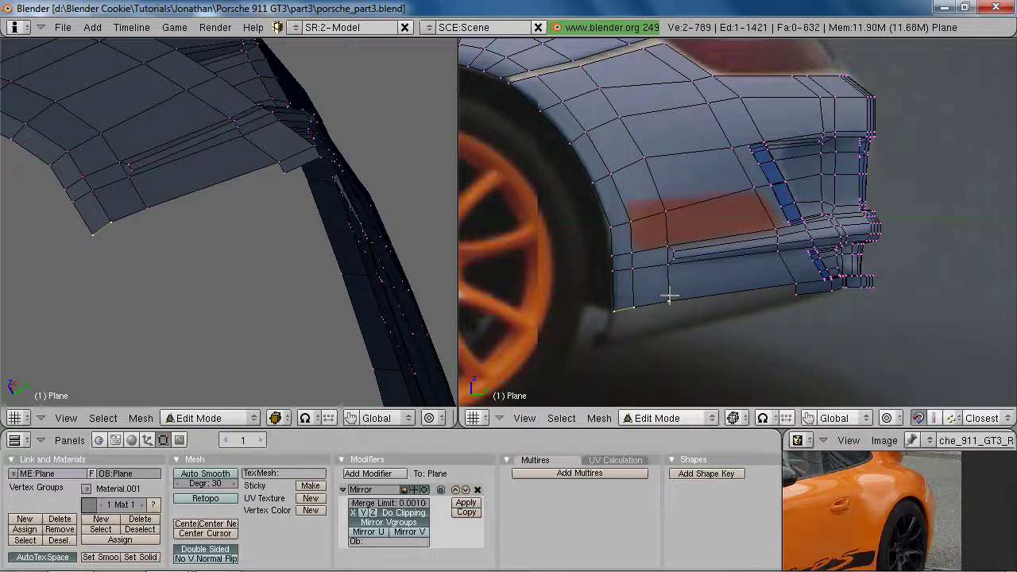
Extrude the side panel's bottom edge about 0.044 downward along global Z
key(e)
click(786, 305)
key(z)
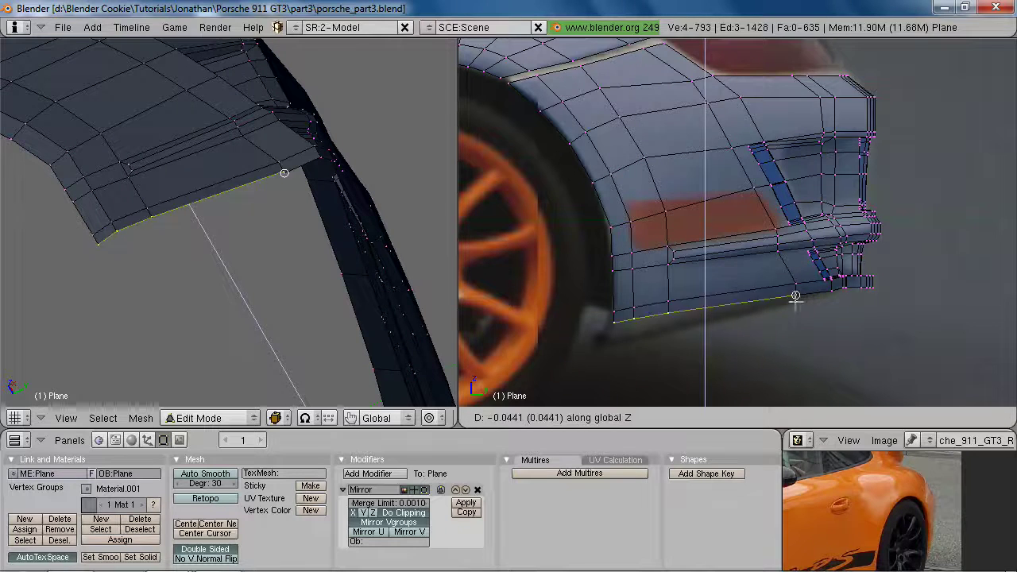
click(799, 299)
middle_drag(800, 300, 630, 271)
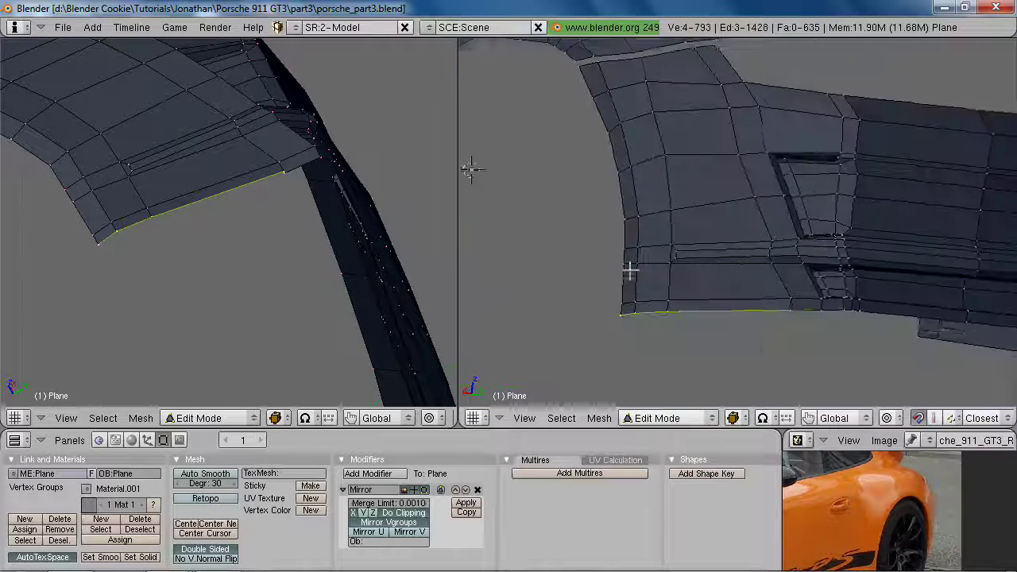
Reposition the three new bottom vertices nearest the wheel in the rear view to follow the reference contour
key(KP_3)
key(z)
scroll(736, 298, down, 2)
shift+middle_drag(915, 299, 680, 286)
scroll(680, 286, up, 3)
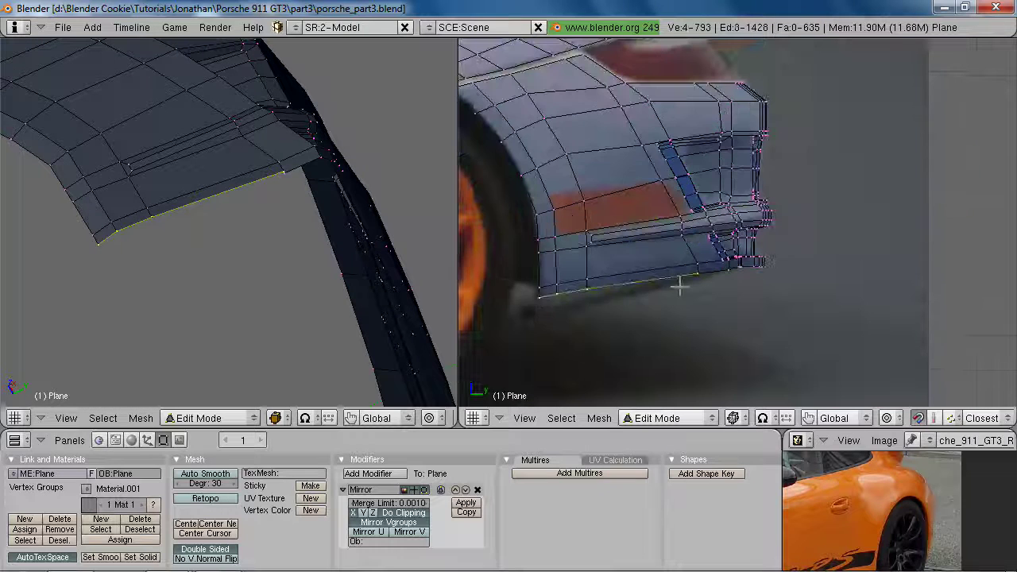
shift+right_click(586, 297)
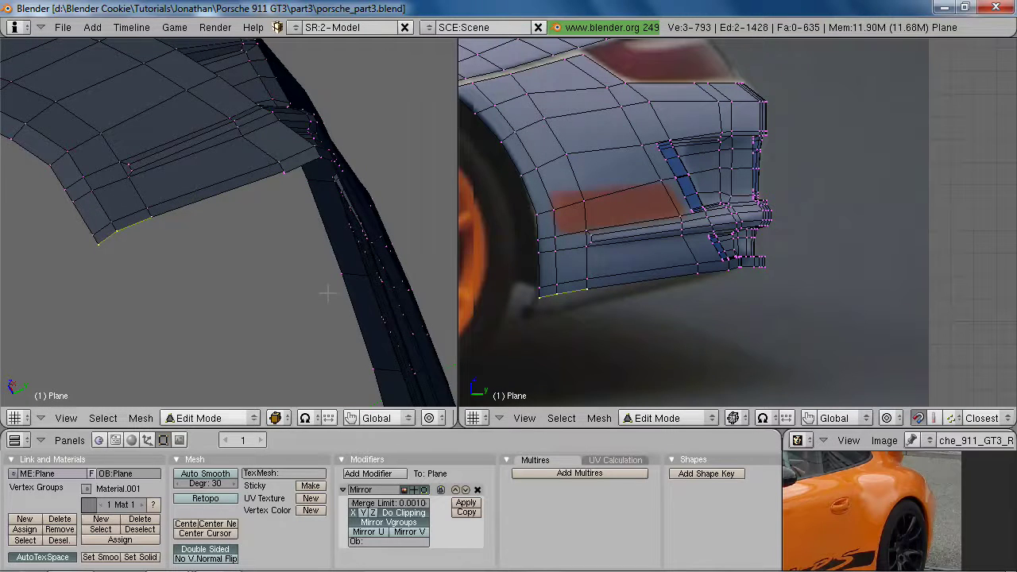
key(ctrl+KP_1)
scroll(238, 315, down, 4)
shift+middle_drag(57, 392, 240, 243)
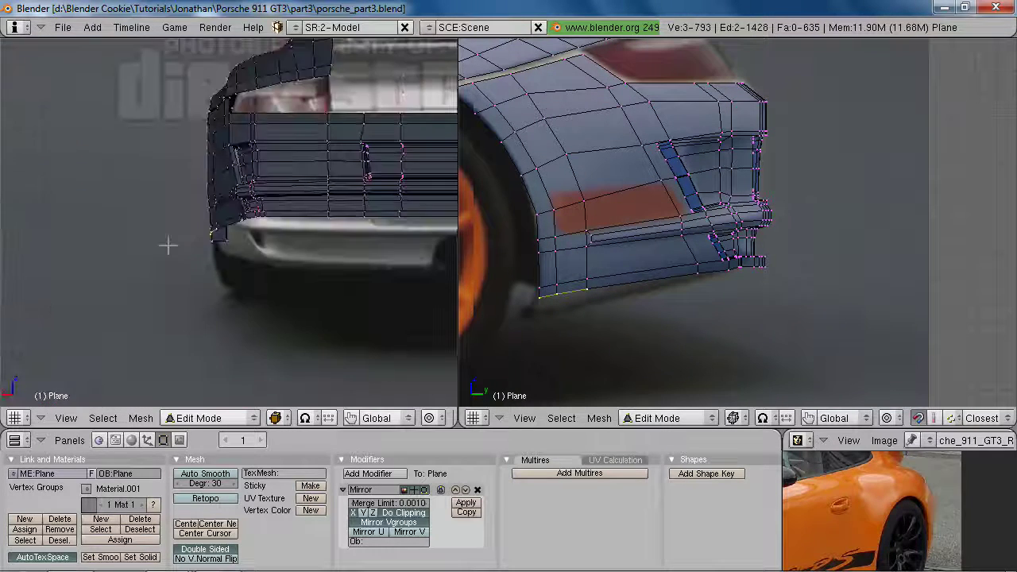
scroll(169, 248, up, 5)
key(2)
key(1)
scroll(214, 310, up, 2)
key(g)
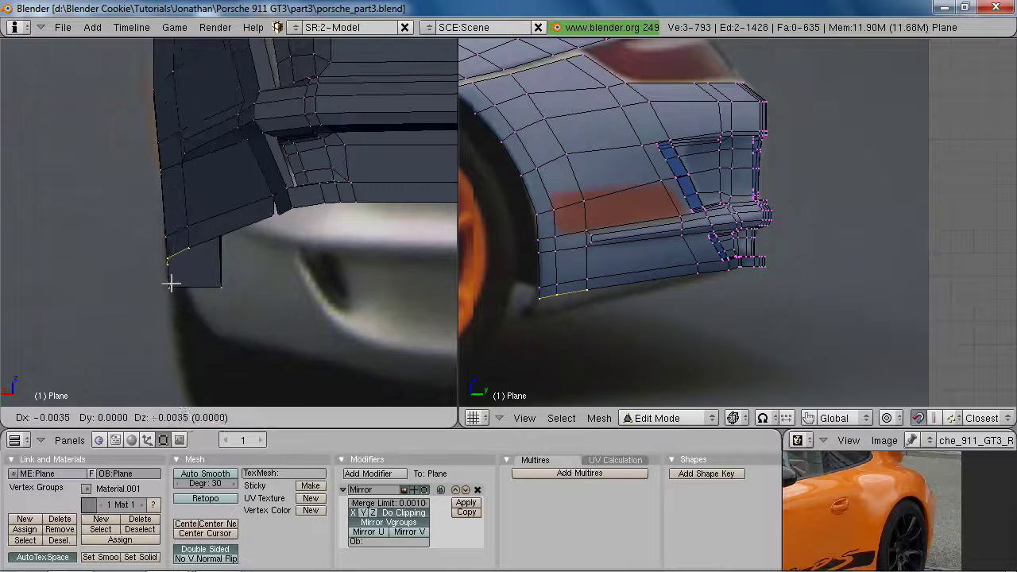
click(174, 283)
Shift the two small bottom faces nearest the wheel inward along global X
drag(512, 268, 608, 308)
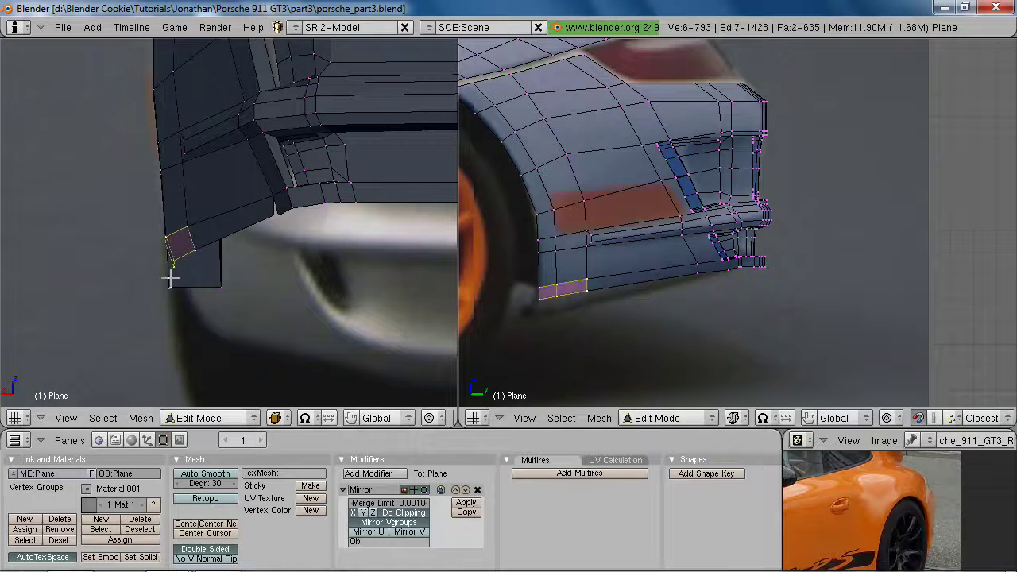
key(g)
key(x)
click(177, 277)
Merge the new strip's rear end vertex onto the adjacent bumper-corner vertex and nudge the vertex above it along global X
right_click(268, 217)
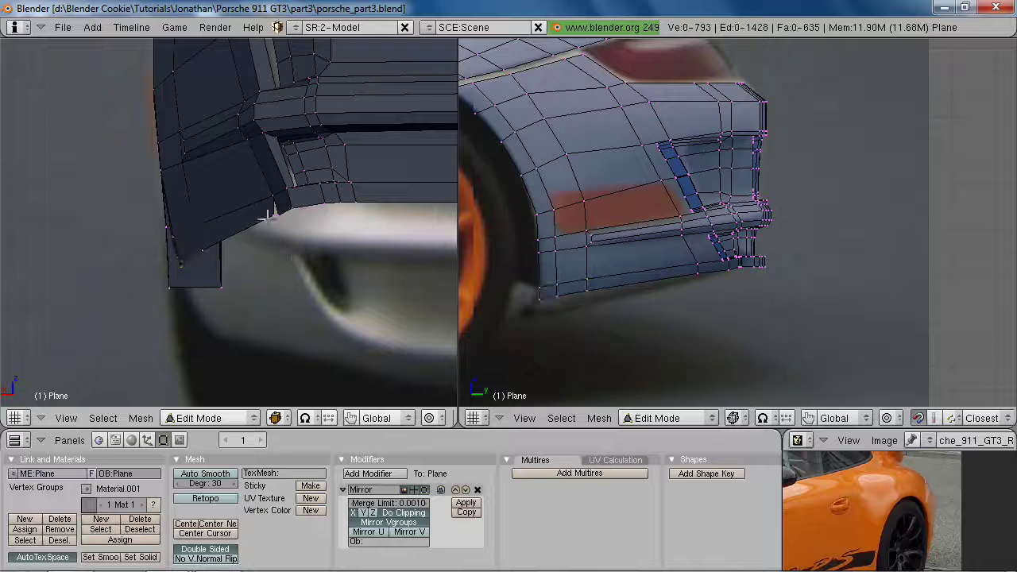
scroll(718, 279, up, 4)
middle_drag(727, 255, 664, 313)
key(g)
click(660, 326)
right_click(264, 193)
key(g)
key(x)
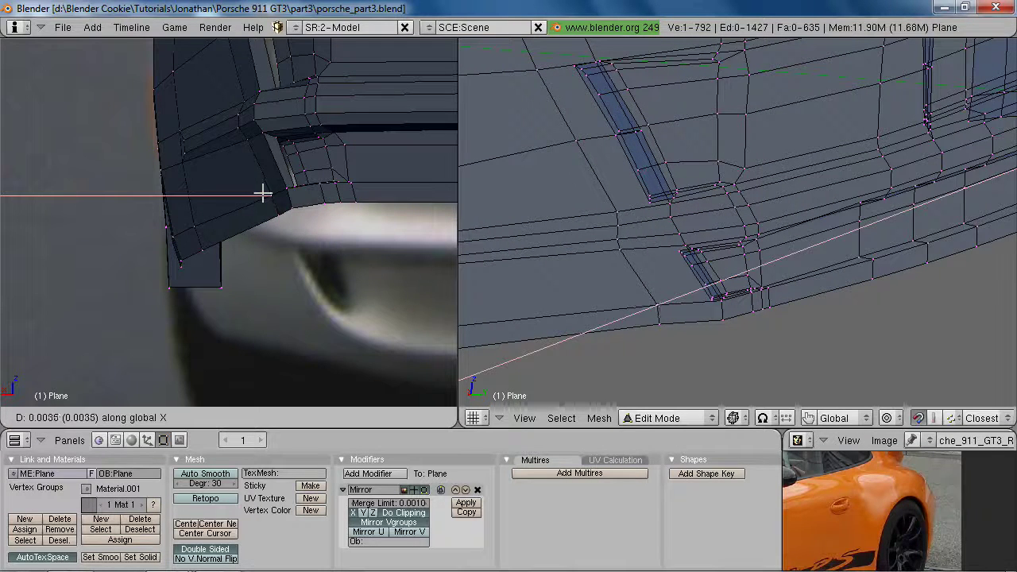
click(261, 193)
Move the strip's bottom vertex at the bumper corner in the side view to match the slanted lower edge
middle_drag(762, 199, 730, 350)
key(KP_3)
scroll(733, 342, up, 3)
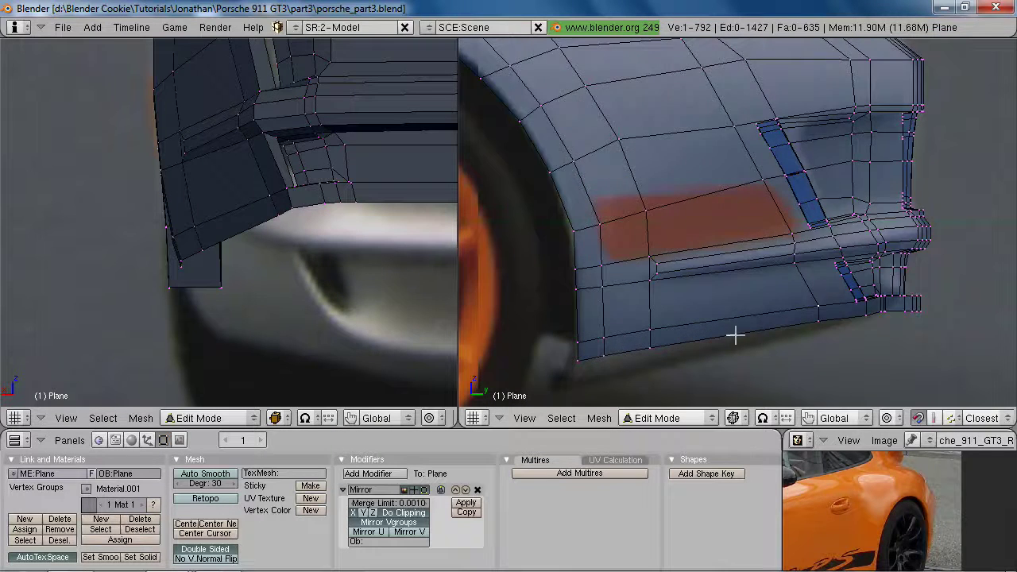
right_click(860, 314)
key(g)
click(867, 320)
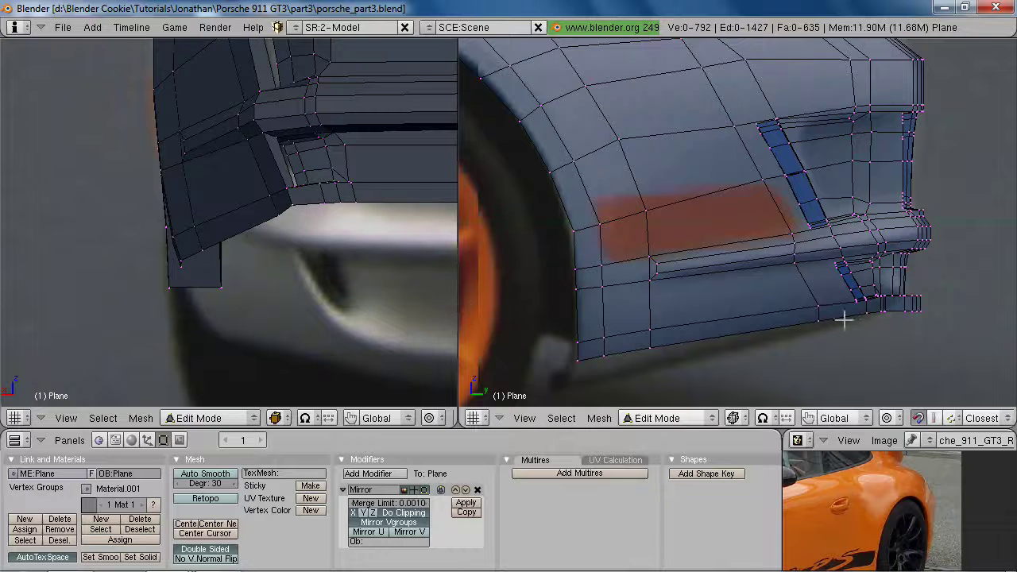
Inspect the extended lower side panel on the whole car body in Object Mode
scroll(313, 241, down, 4)
shift+middle_drag(310, 240, 248, 267)
scroll(215, 267, down, 4)
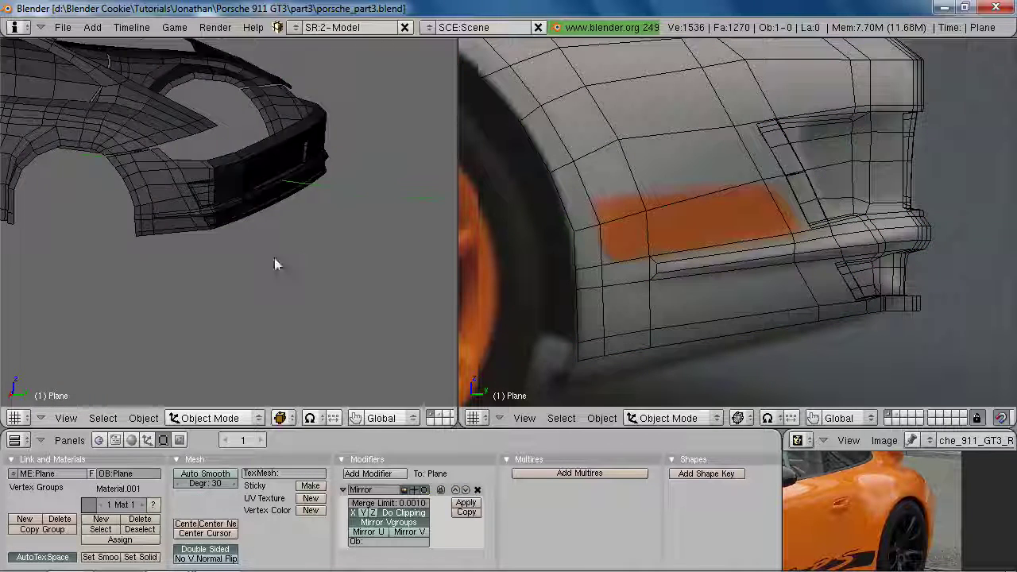
scroll(275, 258, down, 3)
middle_drag(216, 263, 262, 262)
scroll(849, 356, down, 3)
scroll(850, 350, down, 3)
scroll(750, 322, up, 6)
key(Tab)
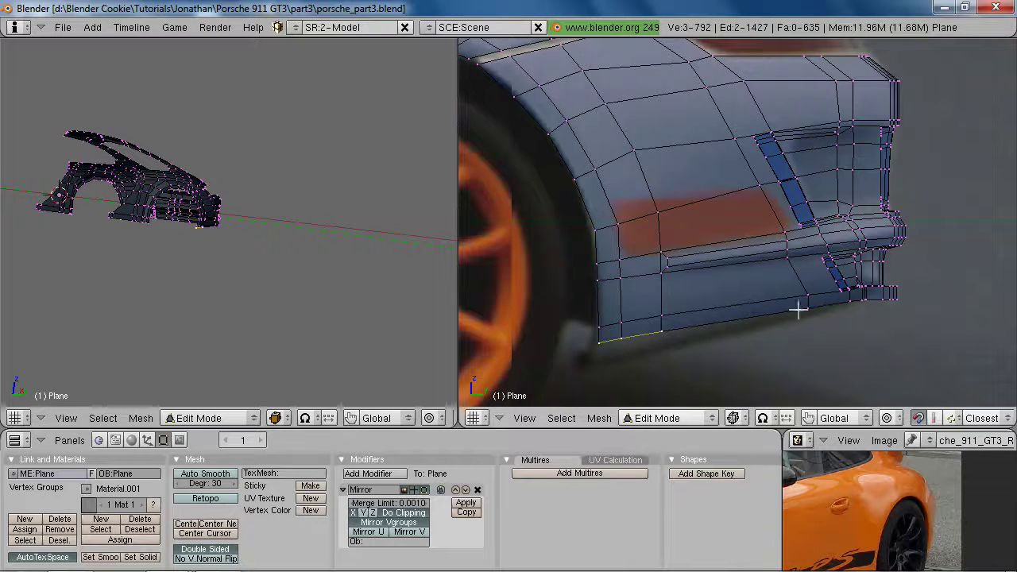
Extrude the side panel's bottom edge inward as an underside lip and lower it about 0.0174 along global Z
middle_drag(866, 330, 803, 230)
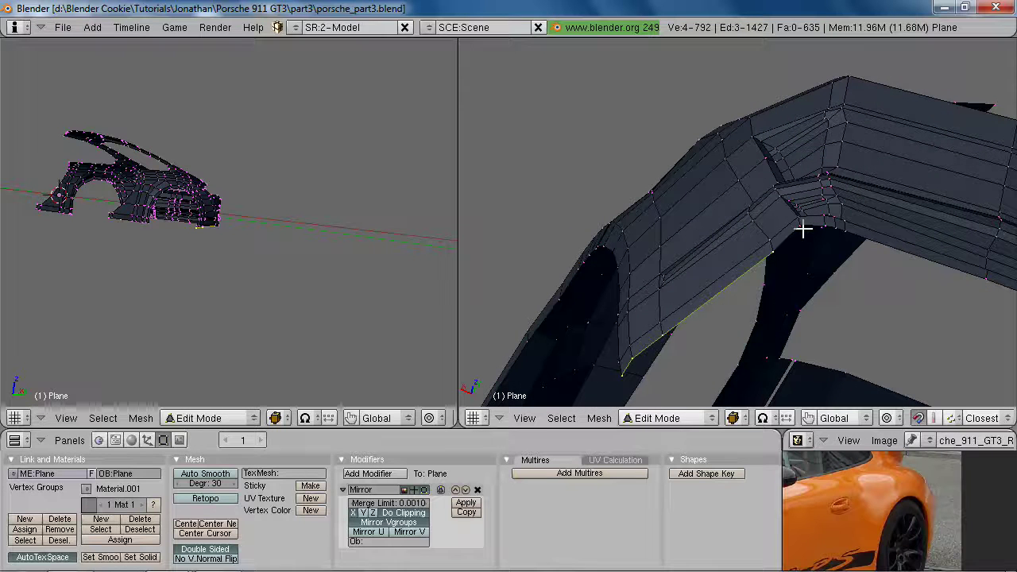
key(e)
click(775, 293)
key(x)
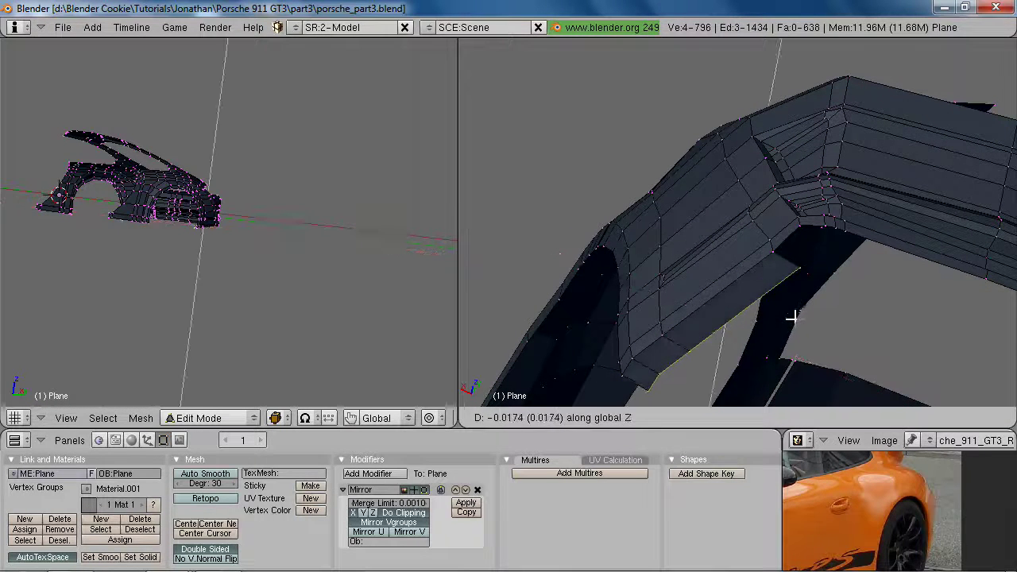
click(790, 320)
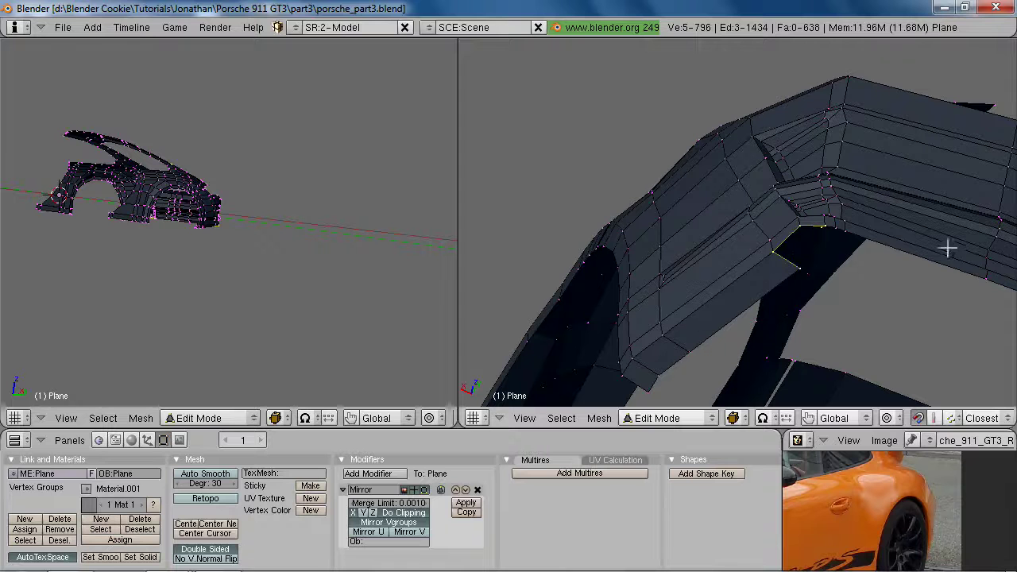
Fill the gap between the lip's rear end and the bumper corner, and adjust the lip's height along global Z
key(KP_3)
key(KP_5)
scroll(838, 309, down, 3)
shift+middle_drag(839, 316, 729, 130)
scroll(753, 153, up, 4)
key(z)
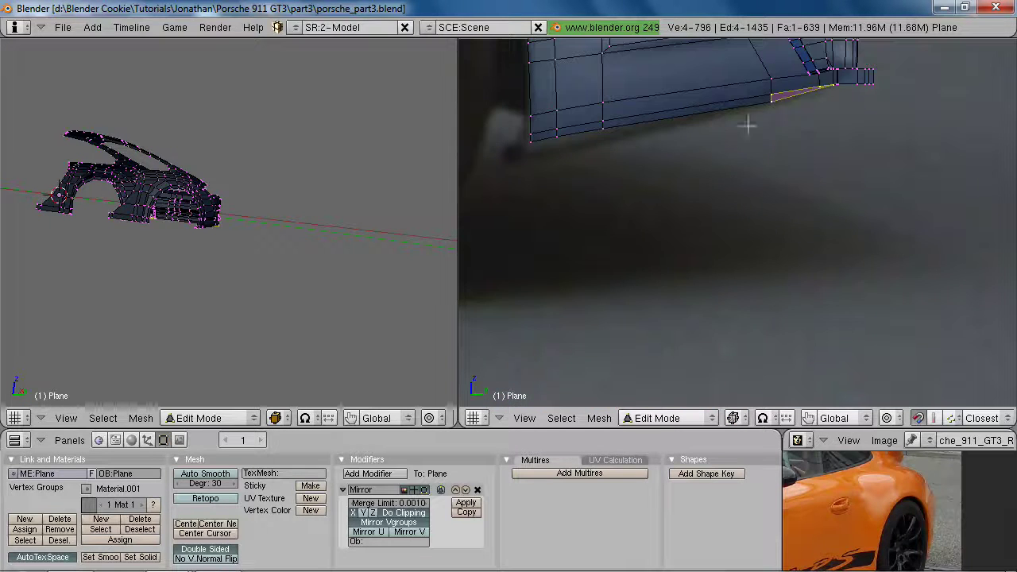
shift+middle_drag(565, 158, 572, 163)
shift+right_click(632, 137)
key(g)
key(z)
click(632, 143)
Move the lip vertex along global X and reposition it freely to even out the underside
middle_drag(710, 142, 863, 197)
key(z)
right_click(517, 269)
key(g)
key(x)
click(505, 268)
key(g)
click(714, 204)
Extrude a vertex from the underside lip at the bumper corner into a new edge
key(Tab)
middle_drag(714, 204, 766, 435)
scroll(780, 302, down, 6)
key(Tab)
scroll(877, 171, up, 3)
shift+middle_drag(762, 347, 763, 251)
scroll(763, 250, up, 2)
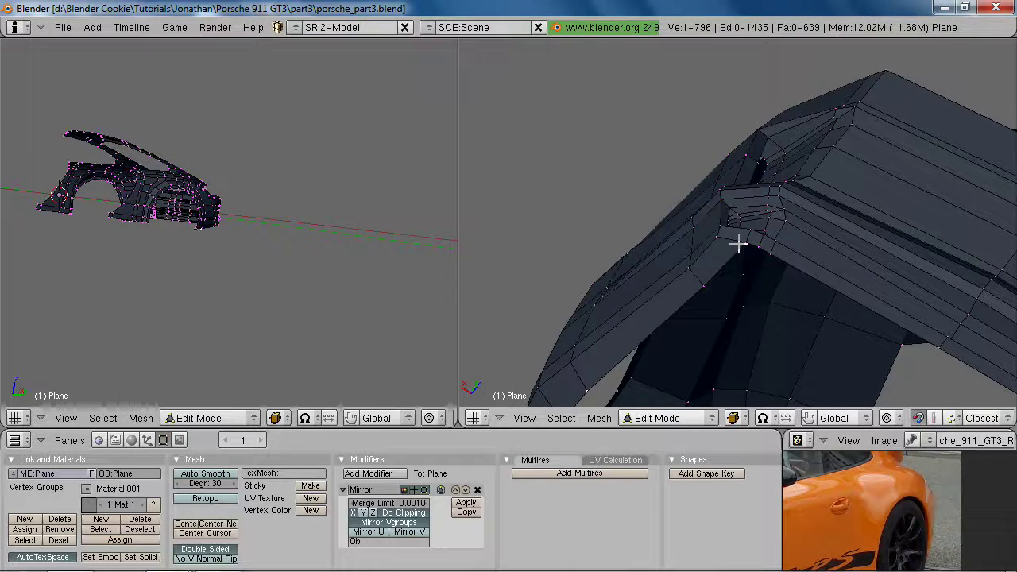
key(e)
click(707, 271)
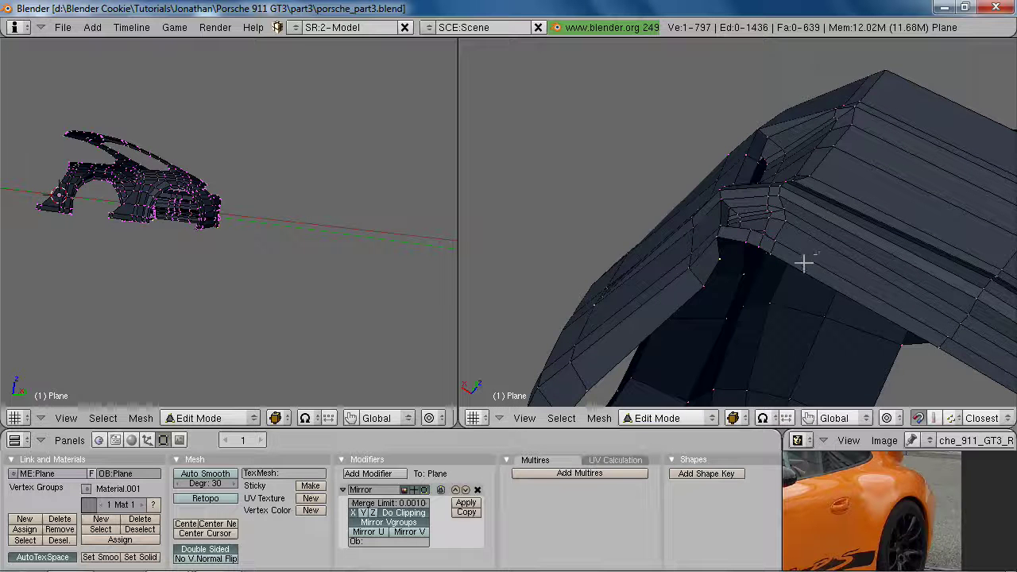
Extrude the rear bumper's bottom edge vertices inward along global Y to continue the underside lip
key(b)
right_drag(729, 231, 601, 366)
mouse_move(635, 350)
middle_down()
mouse_move(819, 268)
mouse_move(763, 357)
mouse_move(771, 235)
middle_up()
scroll(782, 328, down, 2)
key(e)
click(782, 325)
key(y)
click(782, 339)
key(KP_3)
scroll(768, 336, down, 4)
scroll(765, 233, up, 10)
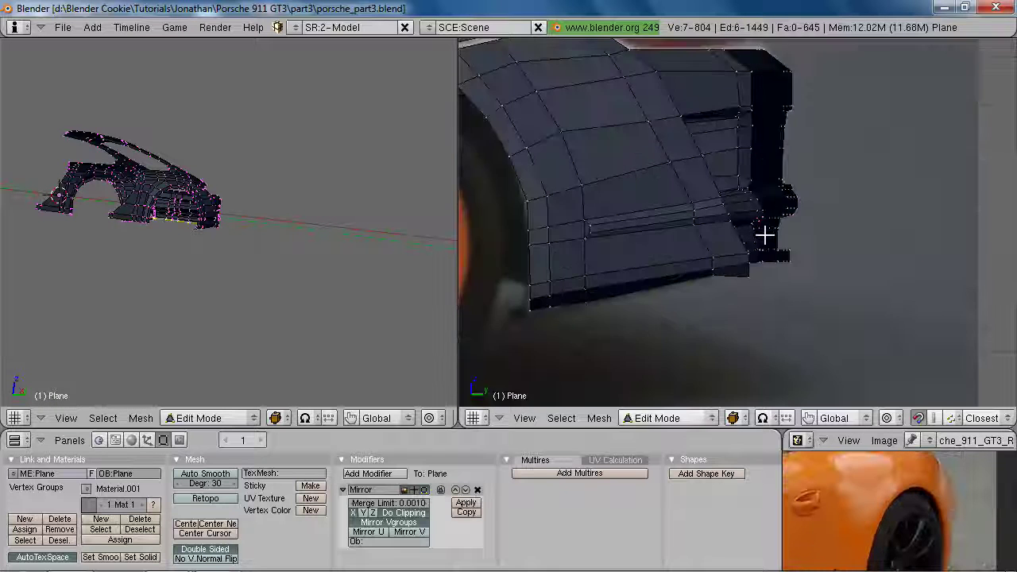
Move the rear bumper's extruded lip along global Z in the side view
key(z)
key(g)
key(z)
click(801, 347)
key(z)
middle_drag(831, 363, 800, 236)
Adjust the lip's corner vertex along global Z and freely so it lines up with the neighbouring underside lip
right_click(560, 141)
middle_drag(624, 217, 576, 170)
key(g)
key(z)
click(566, 153)
key(g)
key(z)
click(564, 142)
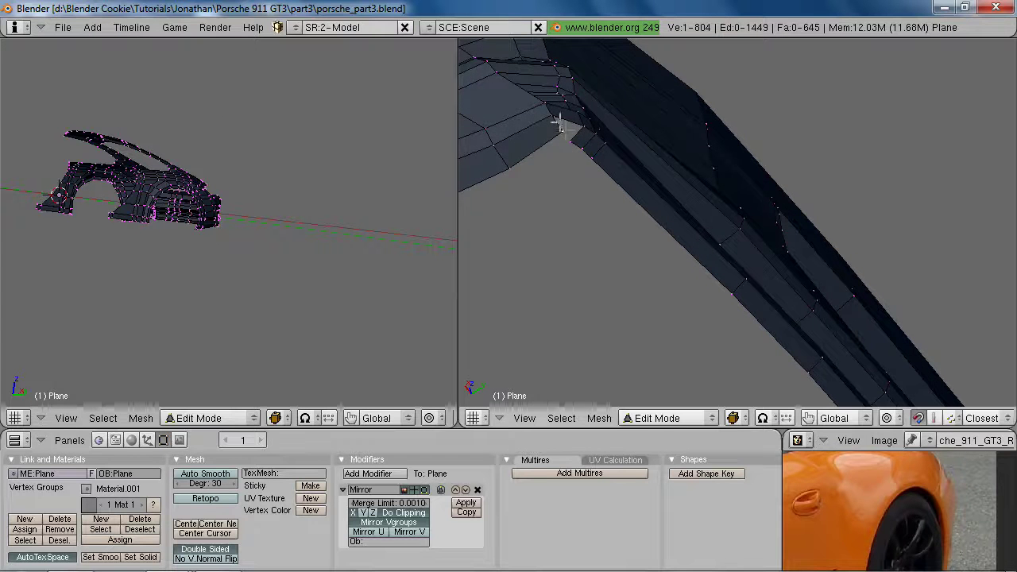
middle_drag(644, 159, 672, 218)
key(g)
click(643, 208)
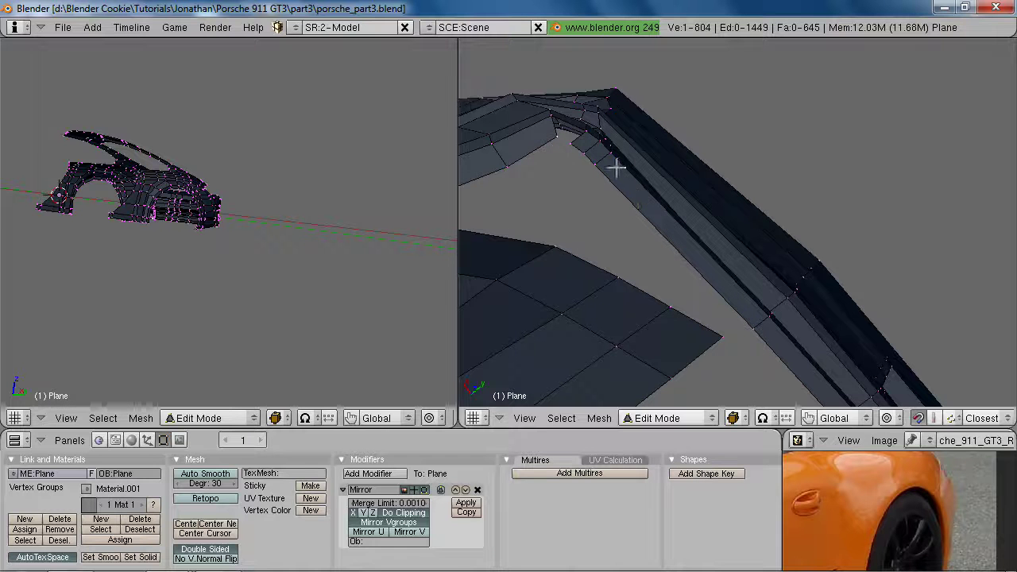
Fill the remaining gap between the side and rear underside lips at the bumper corner
shift+right_click(574, 134)
shift+right_click(558, 136)
middle_drag(565, 135, 742, 199)
key(f)
key(a)
scroll(654, 216, down, 5)
key(Tab)
key(Tab)
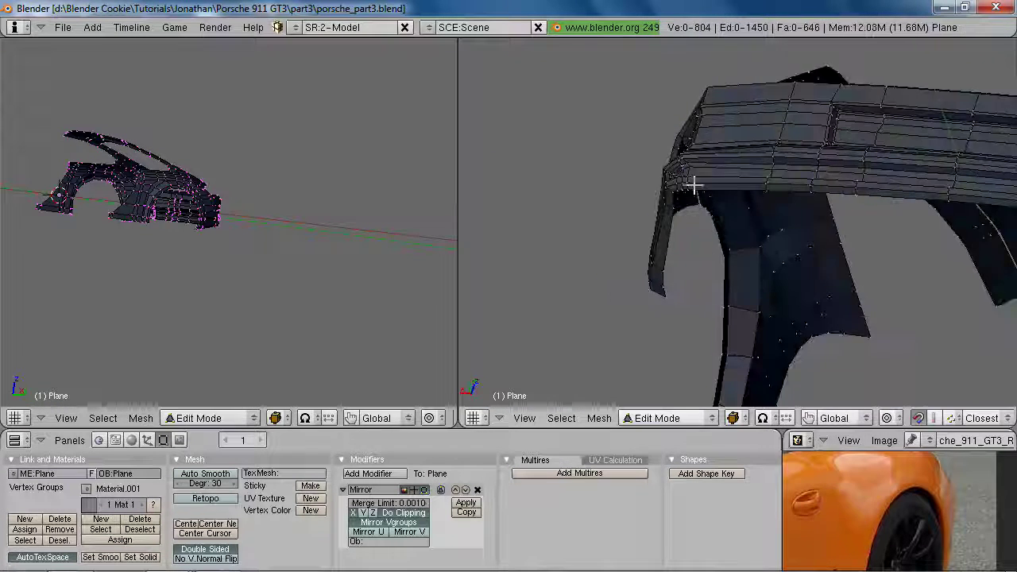
key(ctrl+r)
key(Escape)
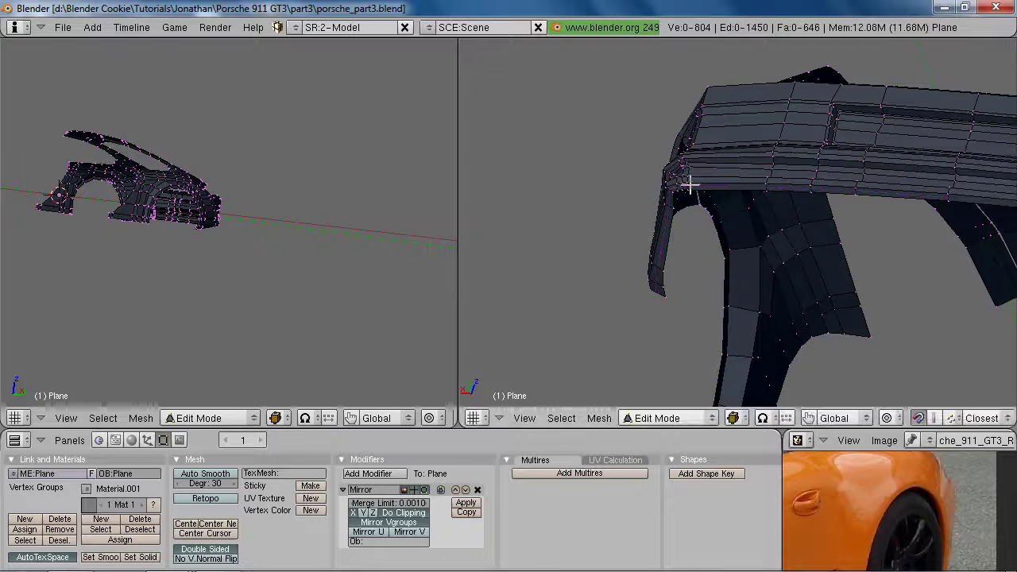
alt+right_click(702, 188)
middle_drag(703, 193, 754, 286)
key(Tab)
key(KP_3)
scroll(754, 284, up, 4)
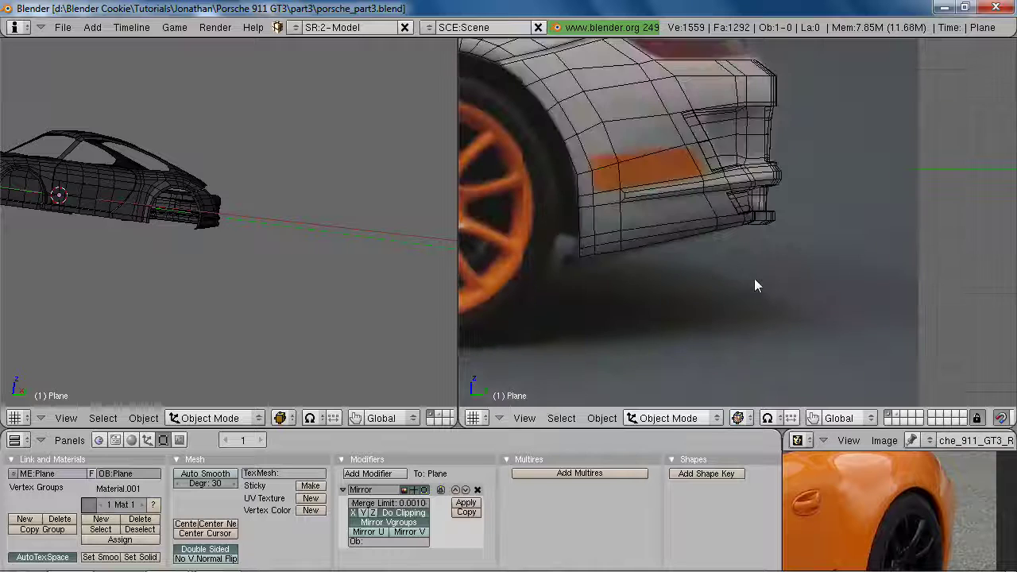
key(Tab)
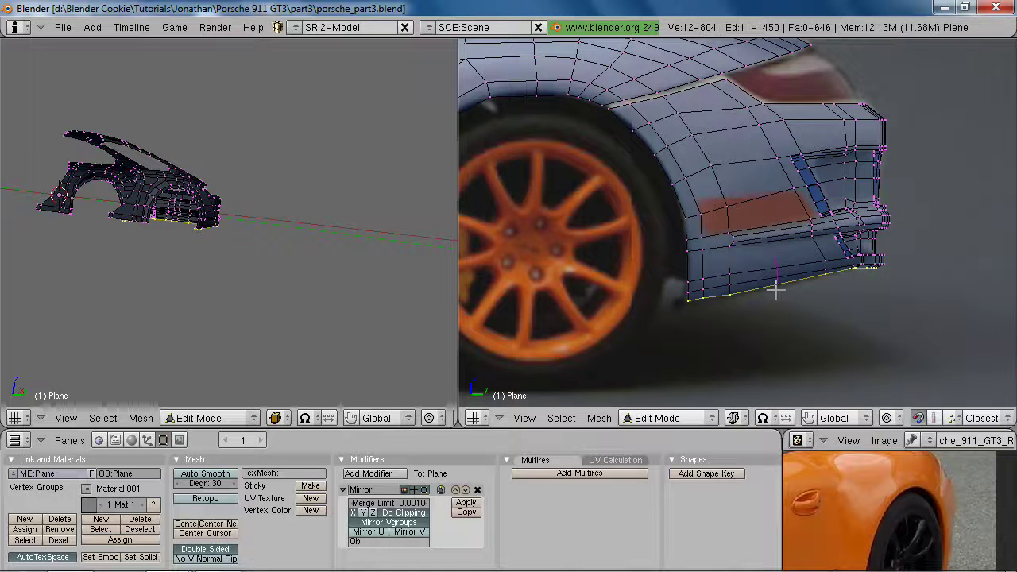
key(ctrl+r)
key(Escape)
key(a)
scroll(751, 327, down, 5)
shift+middle_drag(700, 246, 747, 295)
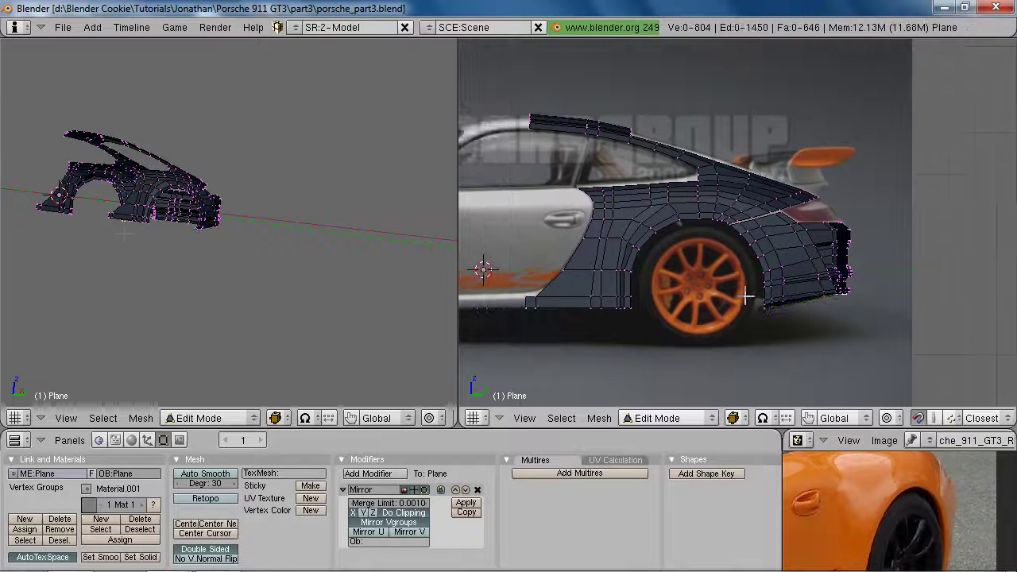
Save the model over the existing porsche_part3.blend file
scroll(175, 198, up, 4)
middle_drag(175, 199, 324, 286)
key(ctrl+w)
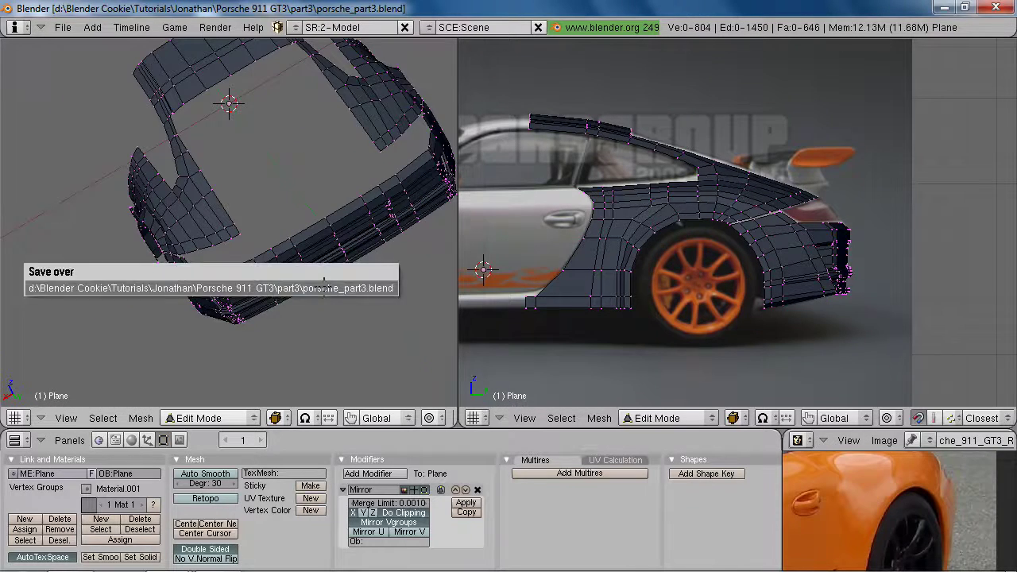
click(324, 282)
middle_drag(238, 291, 258, 306)
Compare the car's rear with the green Porsche photo in Windows Photo Viewer and examine Blender's rear and side views
key(Tab)
ctrl+middle_drag(760, 250, 507, 293)
key(alt+Tab)
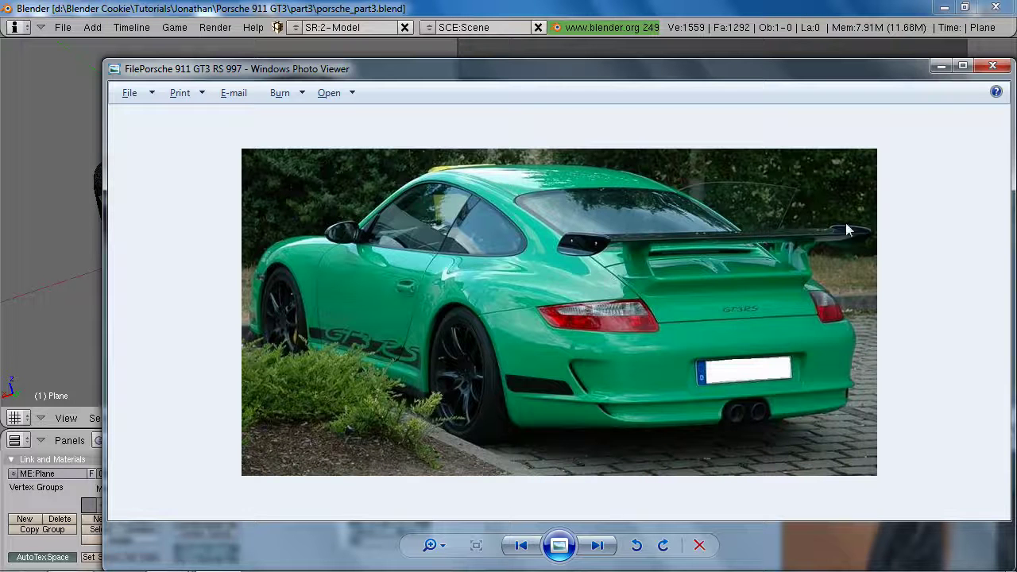
key(alt+Tab)
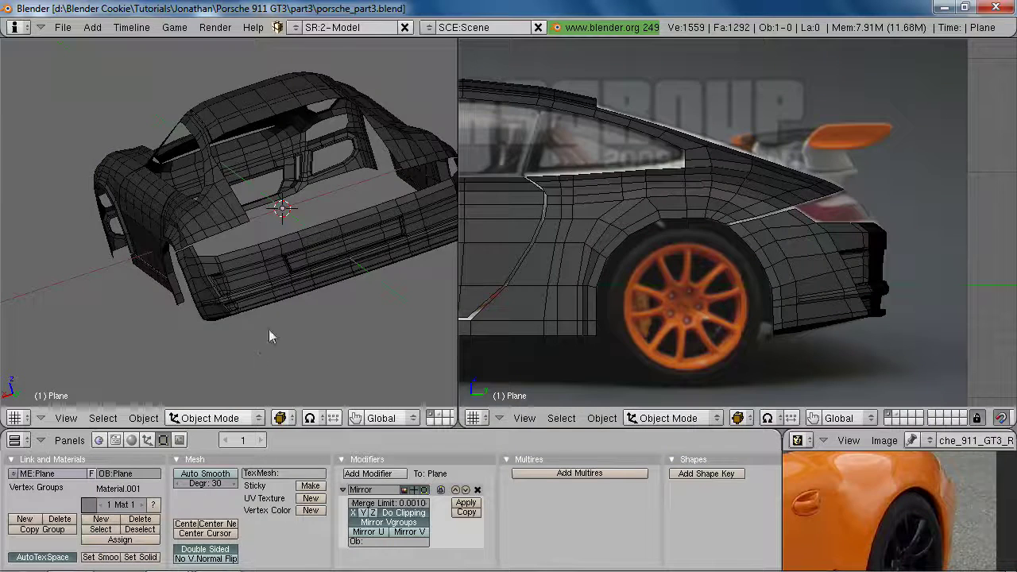
scroll(752, 329, up, 2)
key(alt+Tab)
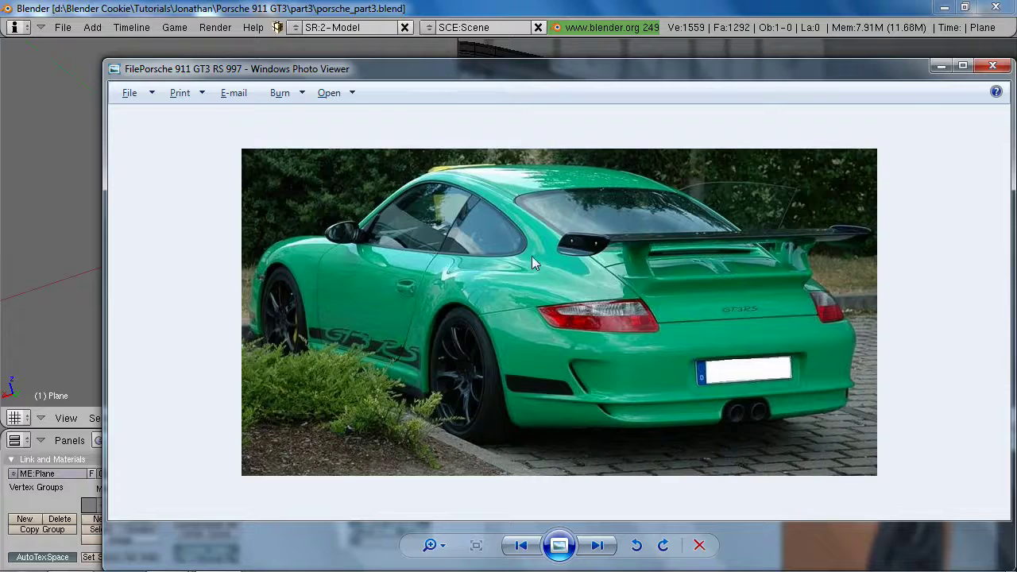
click(73, 199)
scroll(307, 215, up, 5)
middle_drag(307, 215, 238, 219)
key(ctrl+KP_1)
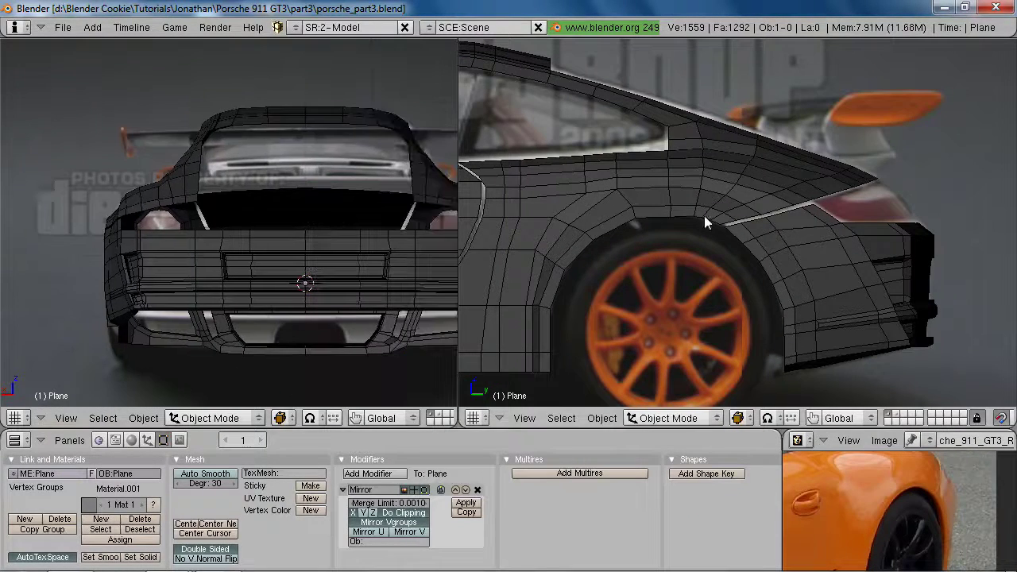
shift+middle_drag(805, 284, 739, 243)
shift+middle_drag(316, 332, 272, 261)
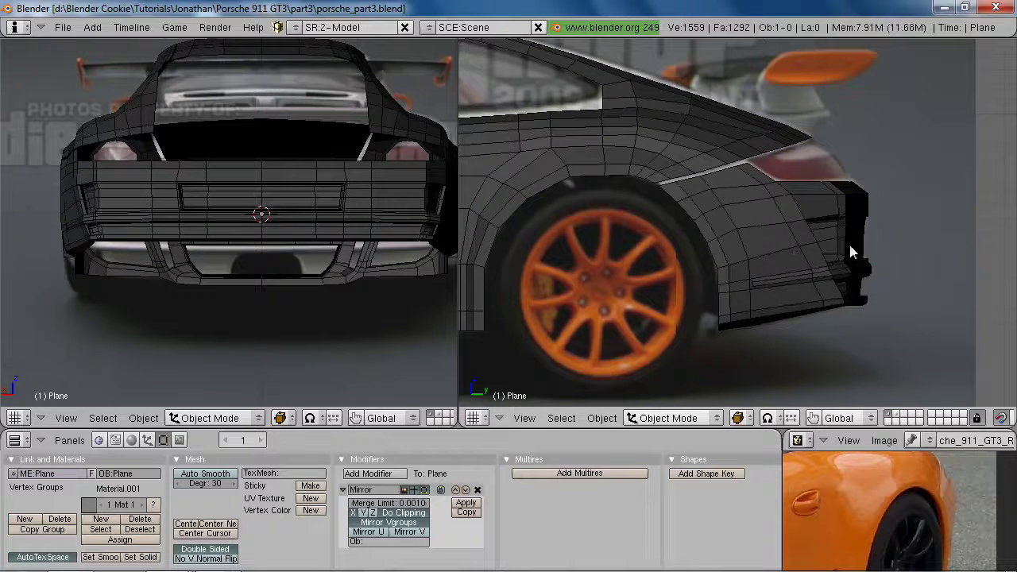
Enter Edit Mode on the car body and compare its lower rear bumper with the exhaust opening in the rear reference
right_click(801, 296)
key(z)
key(2)
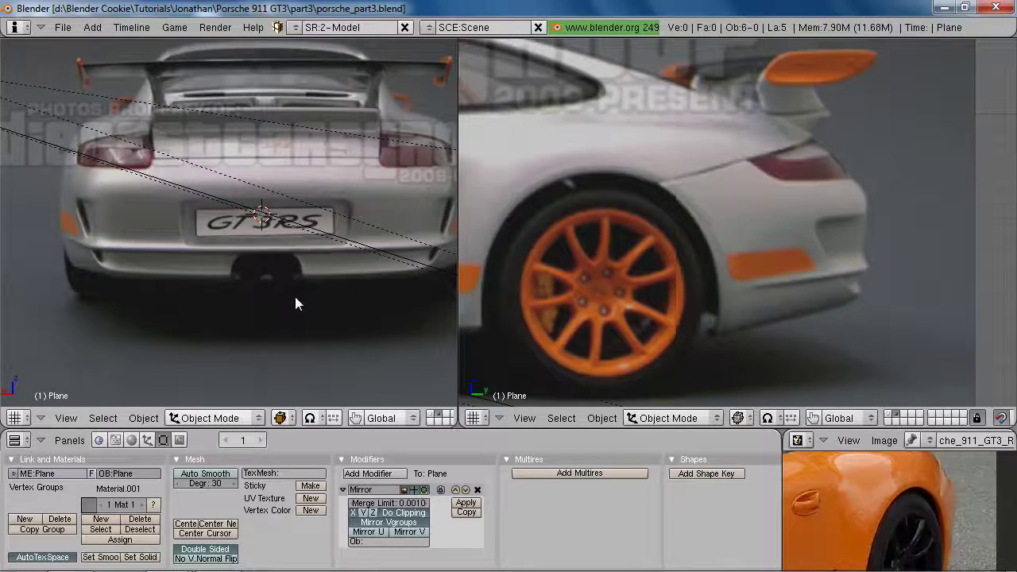
key(1)
key(Tab)
scroll(309, 253, up, 5)
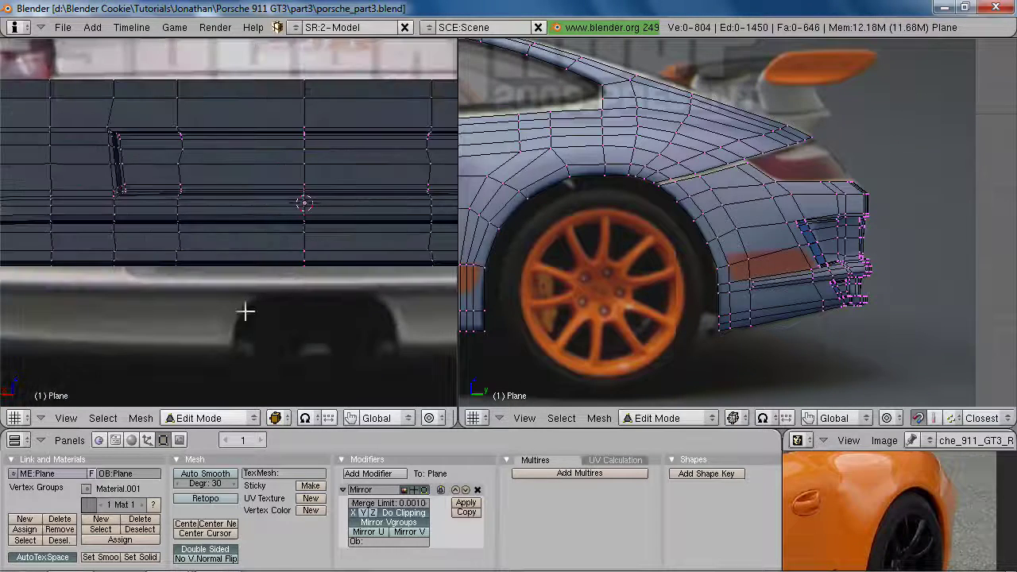
key(2)
scroll(239, 327, down, 4)
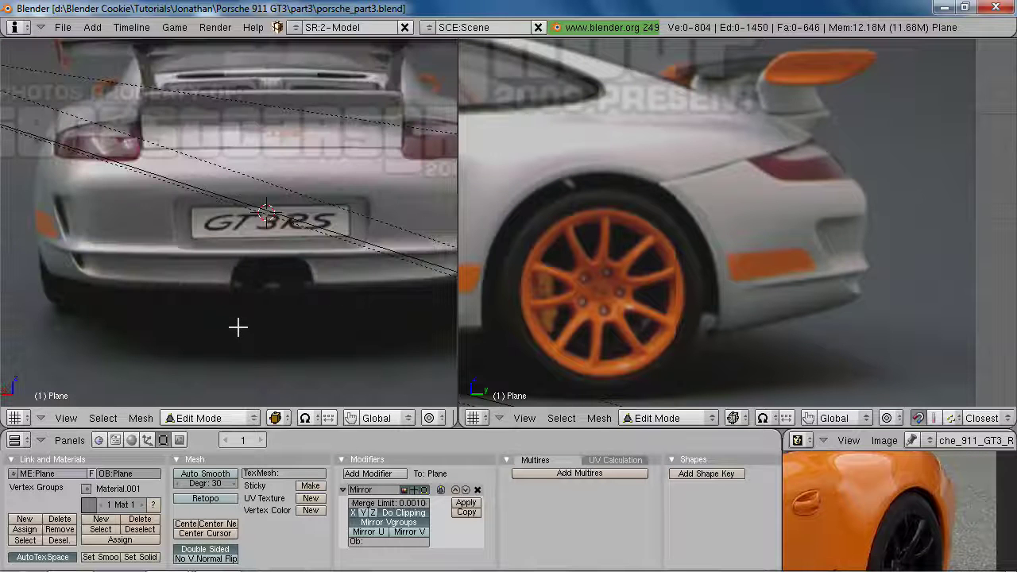
key(1)
scroll(270, 306, up, 4)
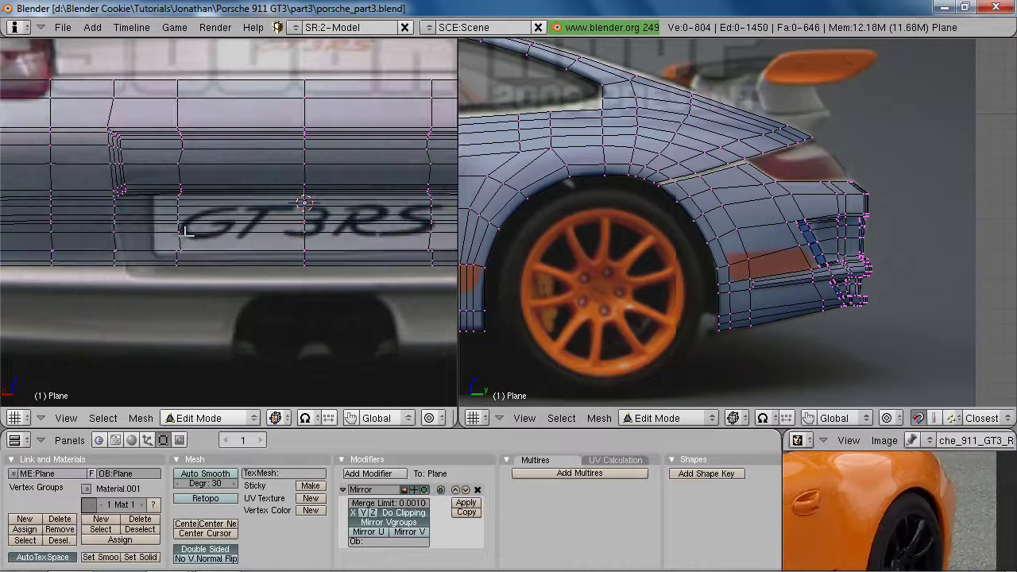
Slide the rear bumper's vertical edge loop beside the centre line inward, closer to the exhaust opening's edge
alt+right_click(175, 240)
key(ctrl+e)
click(334, 258)
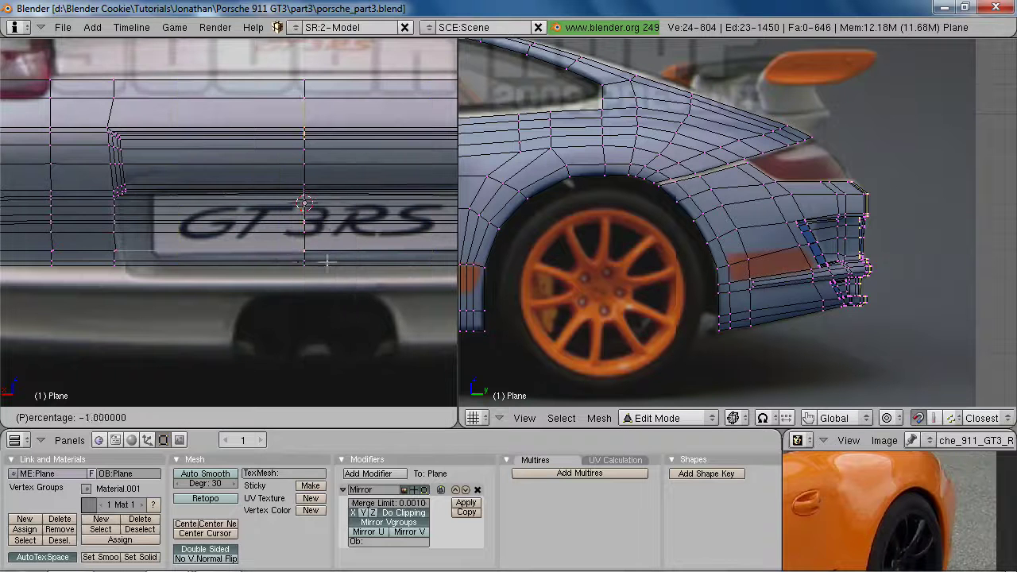
click(234, 263)
scroll(956, 270, up, 2)
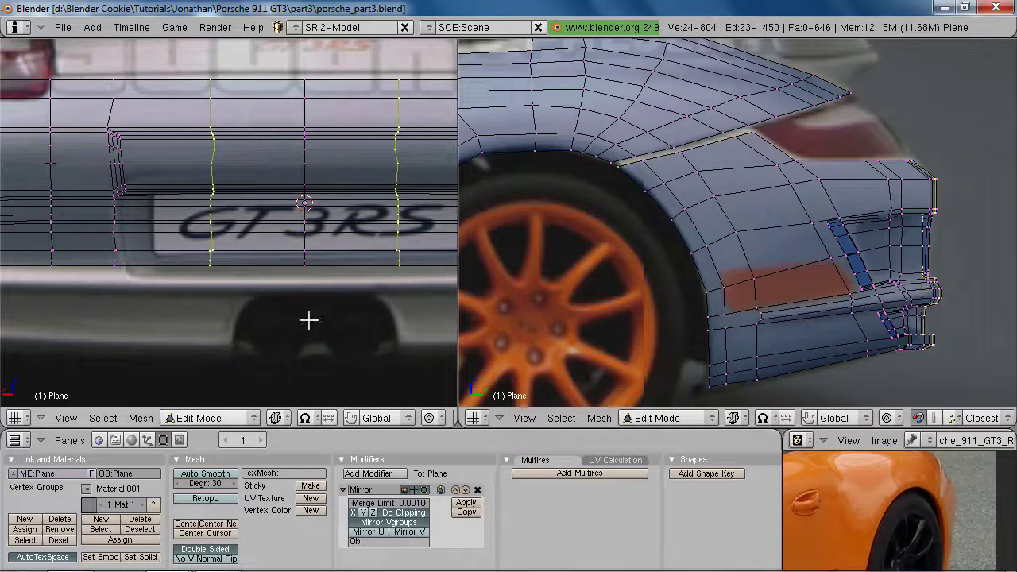
Delete the underside lip faces between the slid loop and its mirrored copy to open the exhaust cutout
key(a)
key(z)
key(z)
key(b)
drag(194, 226, 328, 304)
key(z)
mouse_move(329, 305)
middle_down()
mouse_move(293, 240)
mouse_move(251, 223)
middle_up()
key(z)
shift+right_click(222, 248)
shift+right_click(325, 211)
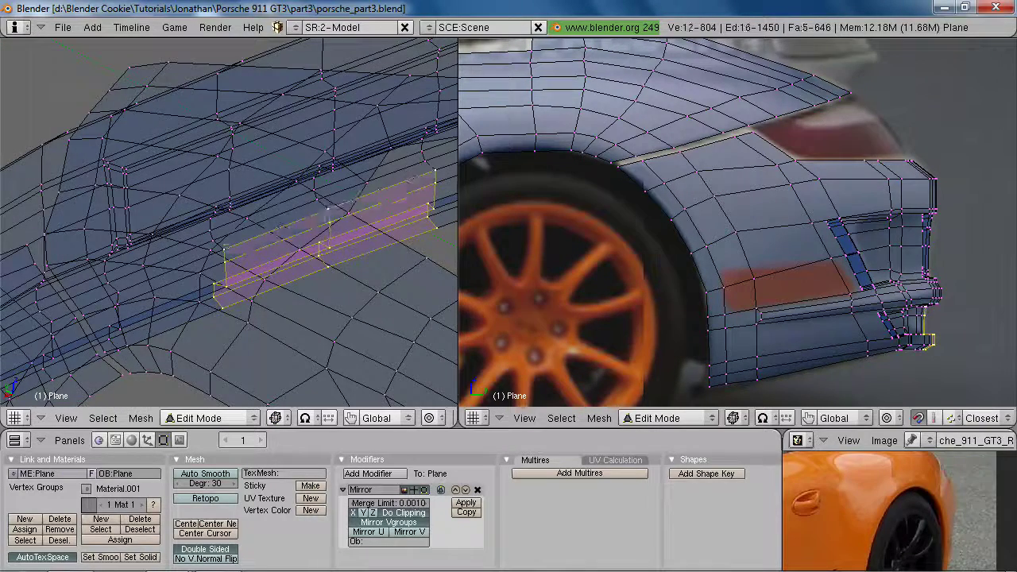
key(ctrl+KP_1)
key(x)
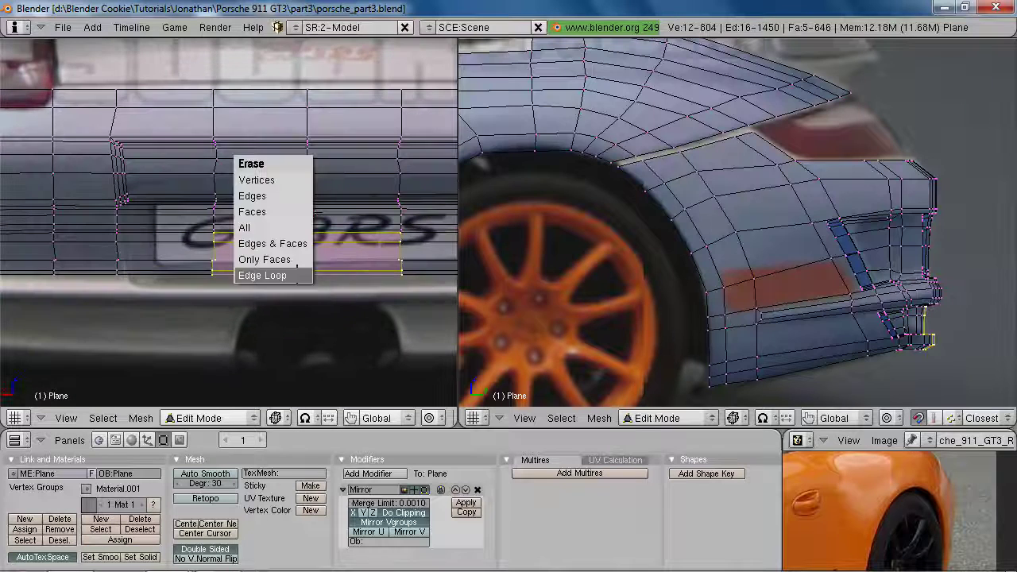
click(263, 209)
Move the exhaust cutout's side edge vertices outward along global X
scroll(216, 250, up, 2)
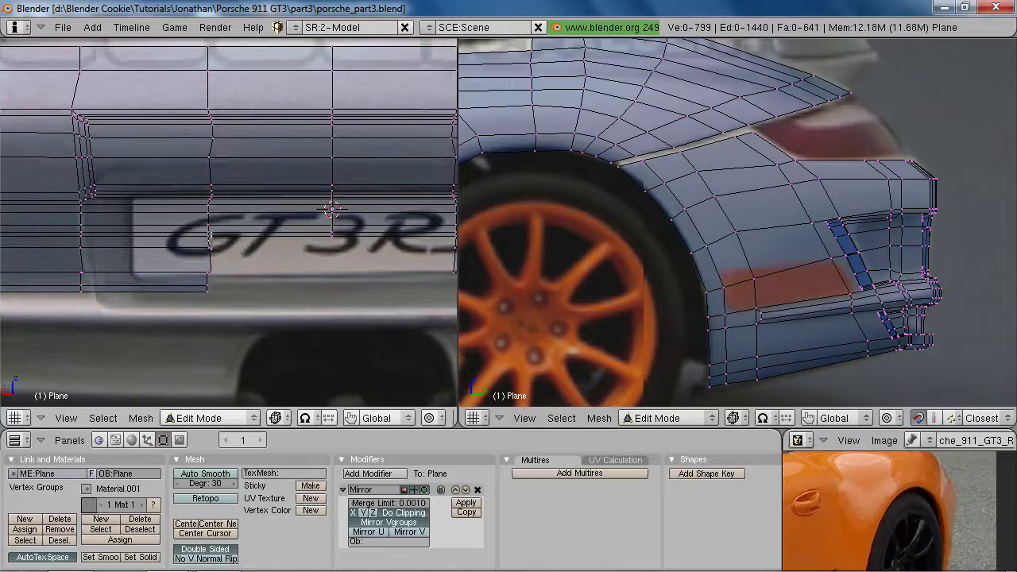
drag(173, 247, 285, 354)
key(g)
key(x)
click(247, 311)
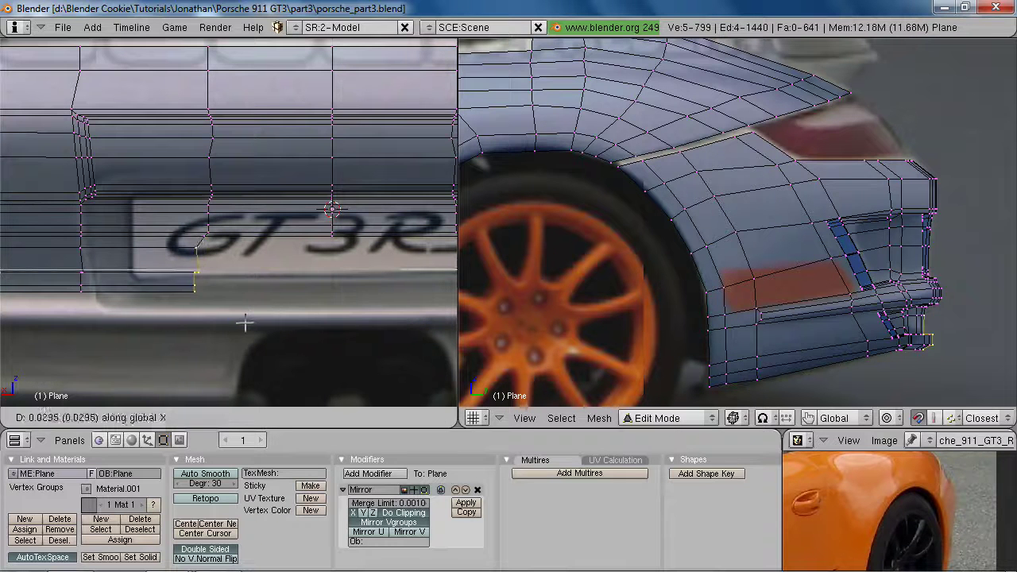
click(210, 292)
key(g)
key(x)
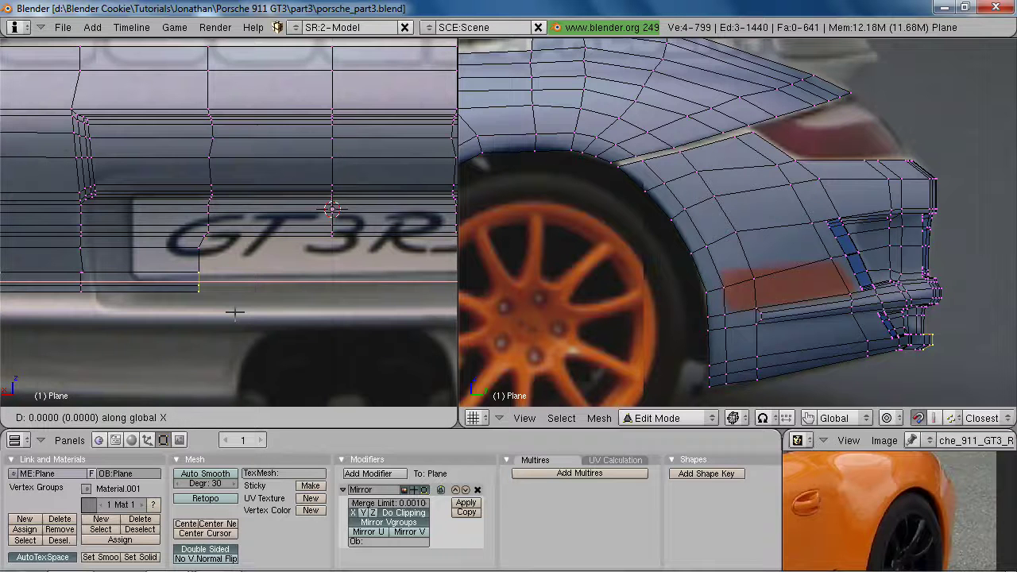
right_click(234, 312)
Extrude the exhaust cutout's border edges and scale them to about 0.95
scroll(266, 310, down, 3)
scroll(282, 253, up, 1)
alt+shift+right_click(270, 237)
key(e)
click(379, 362)
key(s)
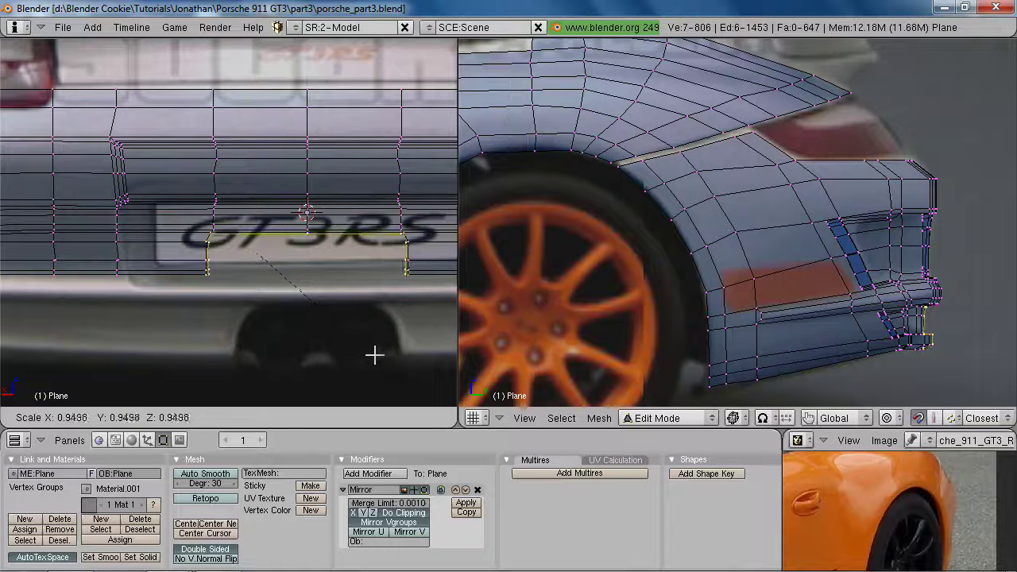
click(374, 356)
Extrude the cutout's rim a second time and shift it about -0.007 along global Y
shift+middle_drag(924, 324, 838, 181)
ctrl+middle_drag(837, 182, 831, 292)
key(e)
click(830, 302)
key(s)
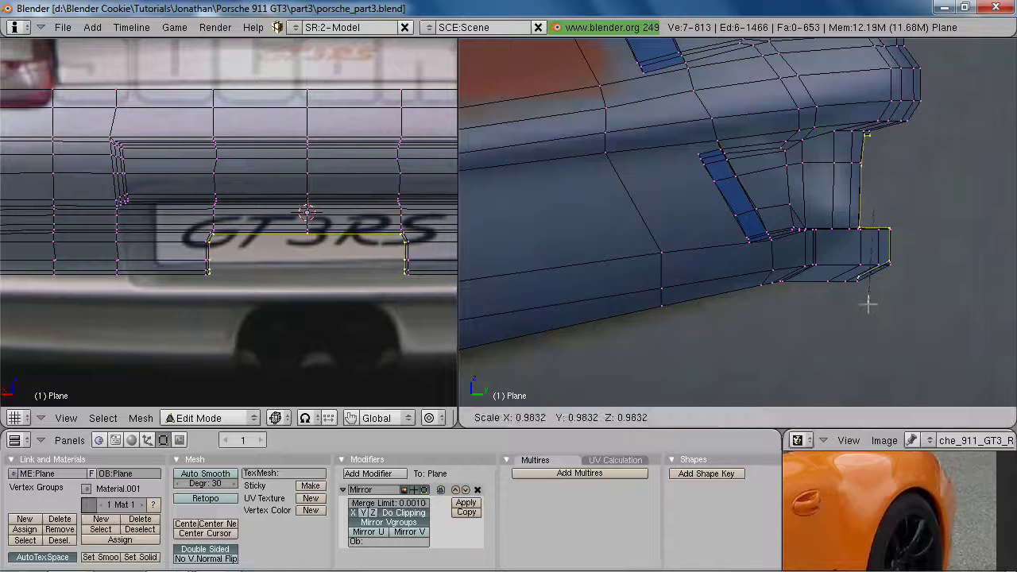
key(y)
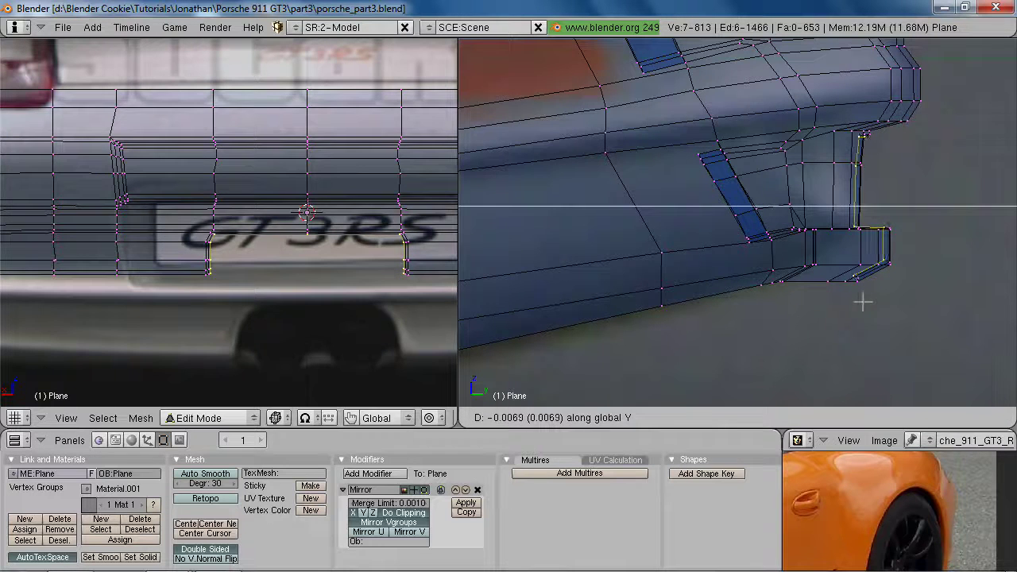
click(862, 302)
Examine the extruded exhaust cutout from several angles and compare it with the rear reference image
middle_drag(238, 182, 313, 334)
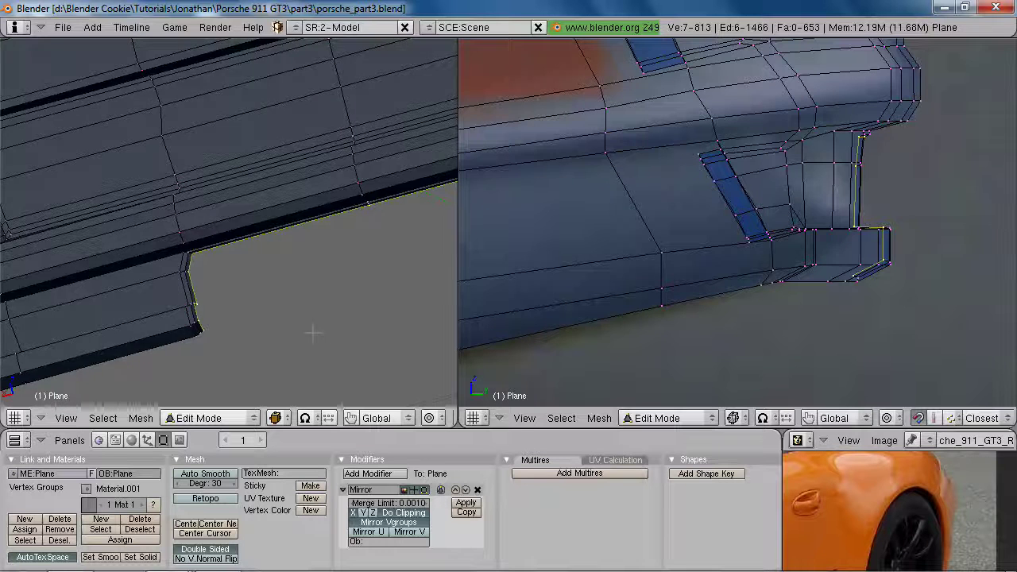
key(KP_3)
key(ctrl+KP_1)
key(KP_5)
key(2)
scroll(313, 333, down, 2)
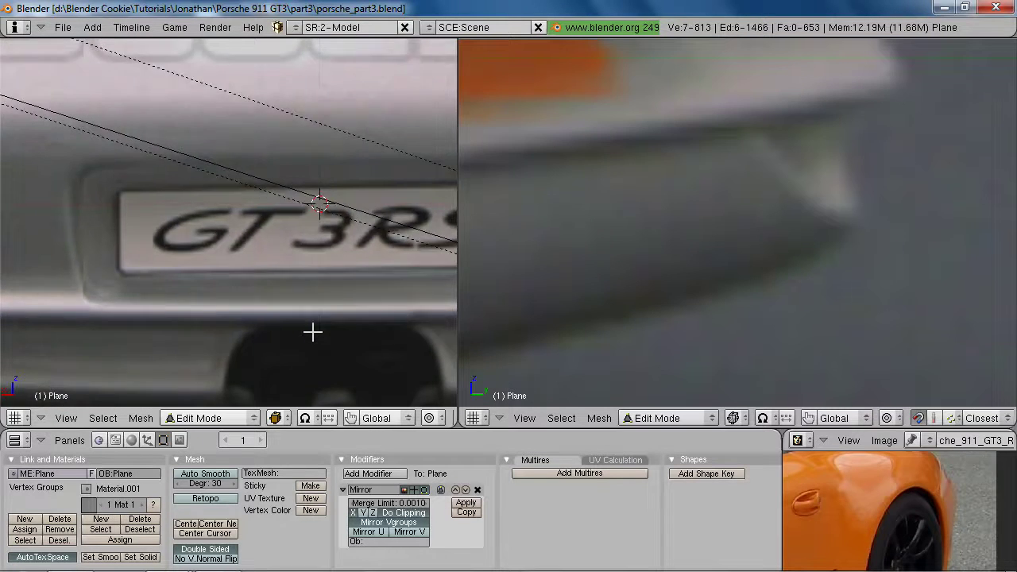
scroll(312, 333, down, 1)
key(1)
scroll(312, 332, up, 3)
shift+middle_drag(215, 286, 247, 278)
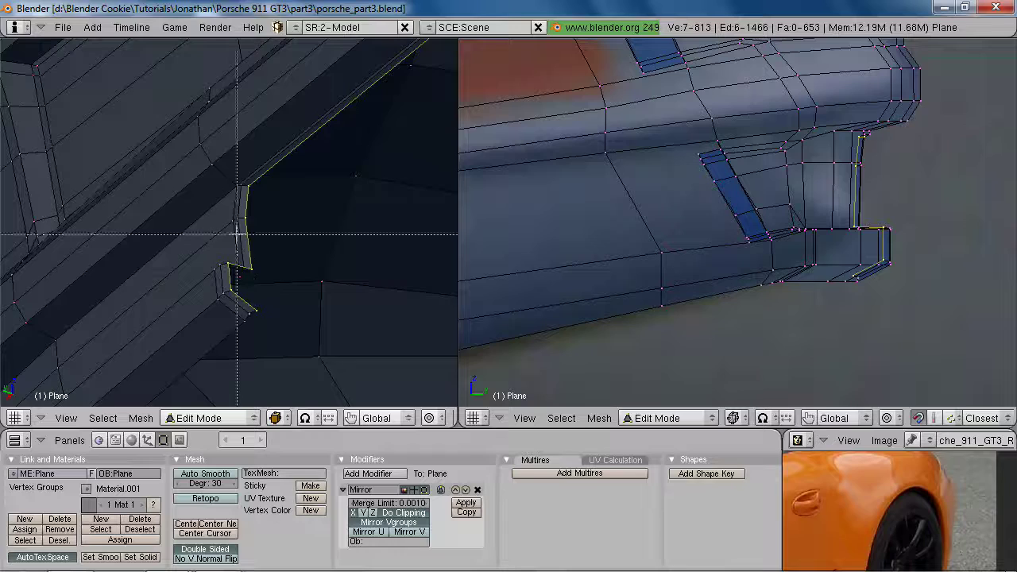
Fill a four-vertex face across the gap at the cutout's lower corner on the underside lip
middle_drag(302, 206, 263, 129)
shift+right_click(336, 164)
mouse_move(336, 163)
middle_down()
mouse_move(302, 147)
mouse_move(227, 268)
mouse_move(259, 299)
middle_up()
key(f)
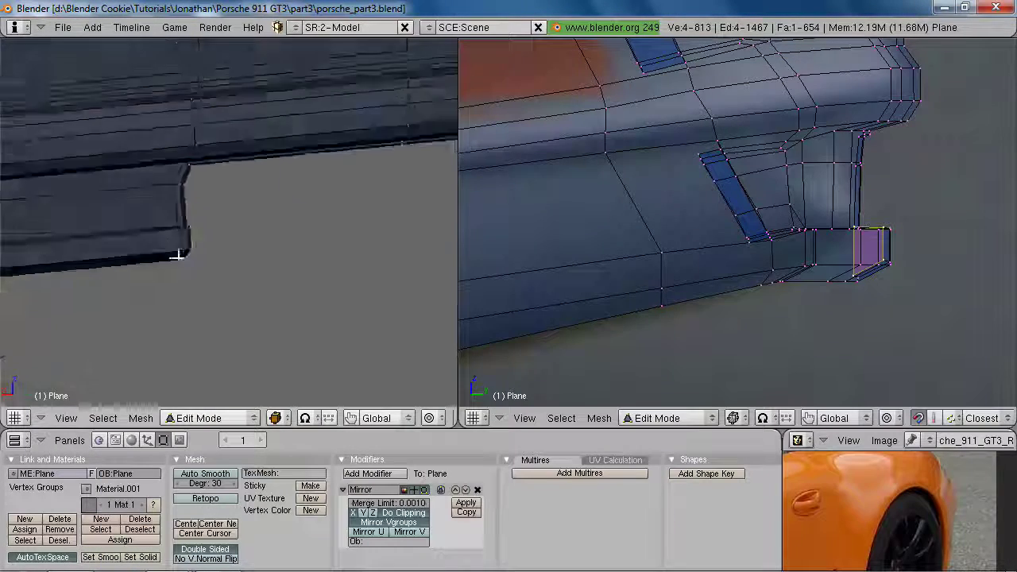
Move the two rim vertices at the top of the lip's corner along global Y
middle_drag(178, 254, 151, 221)
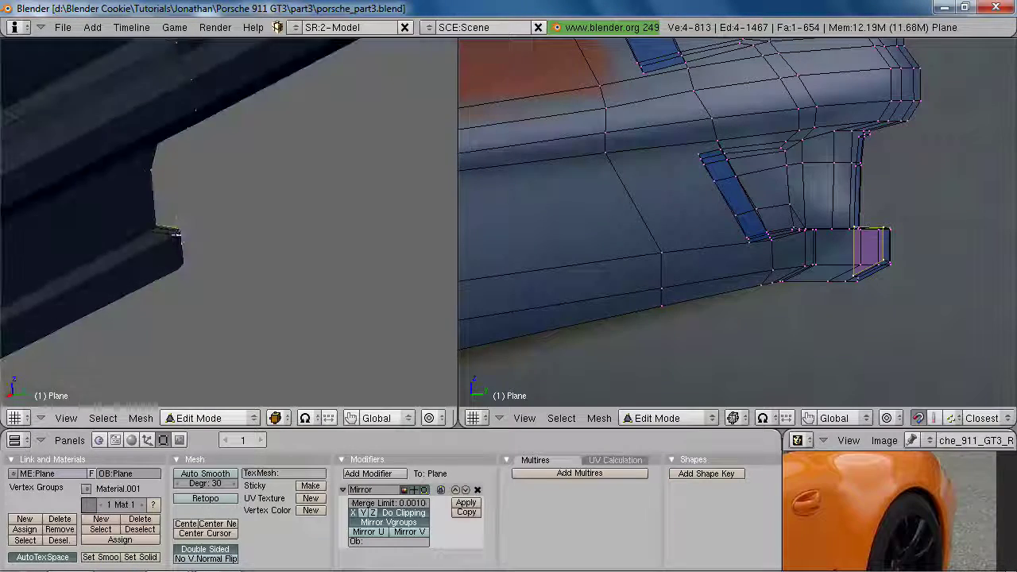
key(z)
right_click(154, 227)
shift+right_click(160, 223)
key(z)
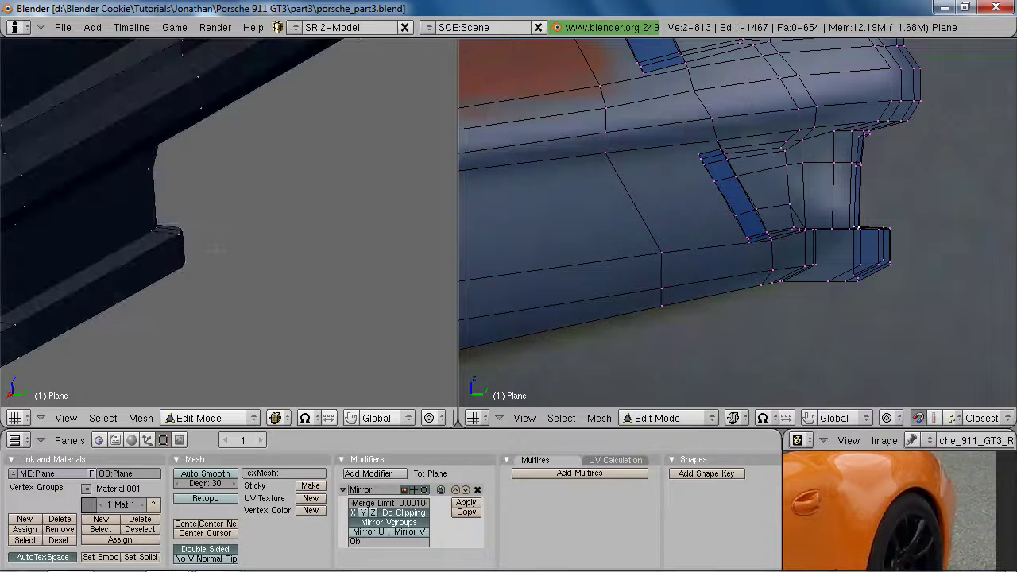
key(g)
key(y)
click(218, 249)
Adjust a single vertex at the cutout's lower side corner along global Y
middle_drag(218, 250, 175, 176)
middle_drag(182, 210, 109, 201)
right_click(167, 226)
key(g)
key(y)
click(165, 224)
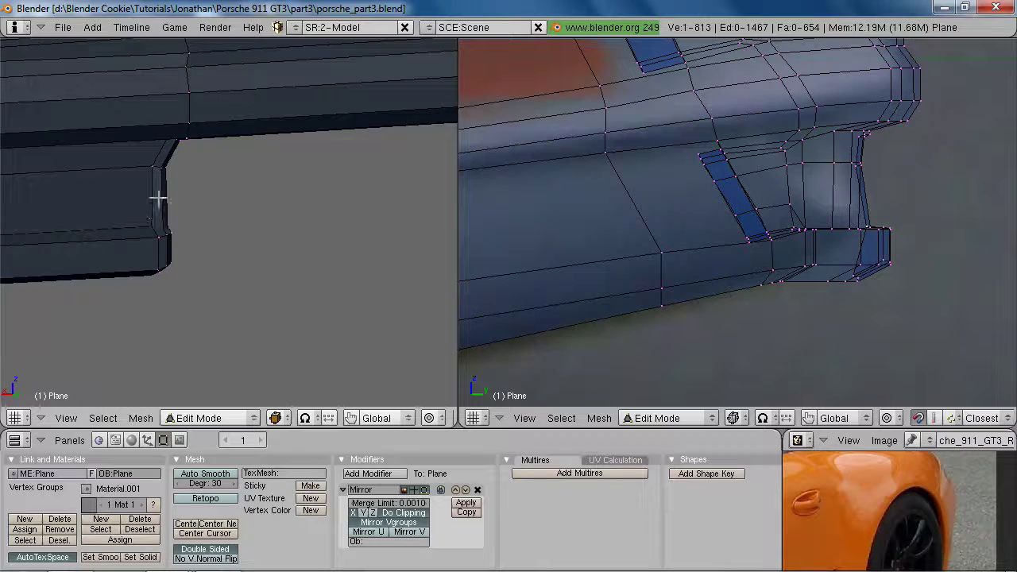
Check the exhaust area on the green Porsche photo in Windows Photo Viewer, then return to Blender and resume mesh editing
middle_drag(188, 136, 296, 291)
key(Tab)
key(alt+Tab)
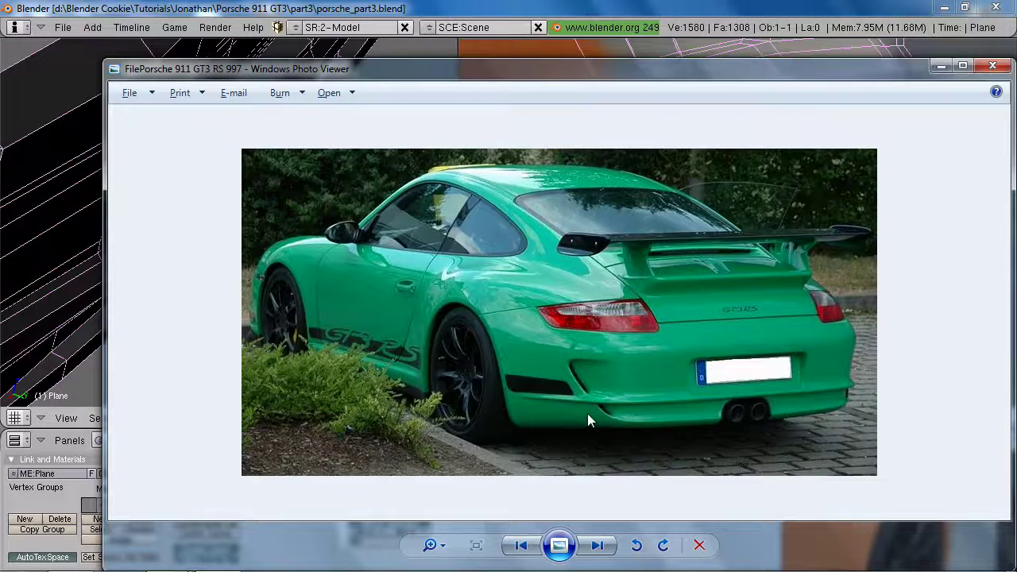
key(alt+Tab)
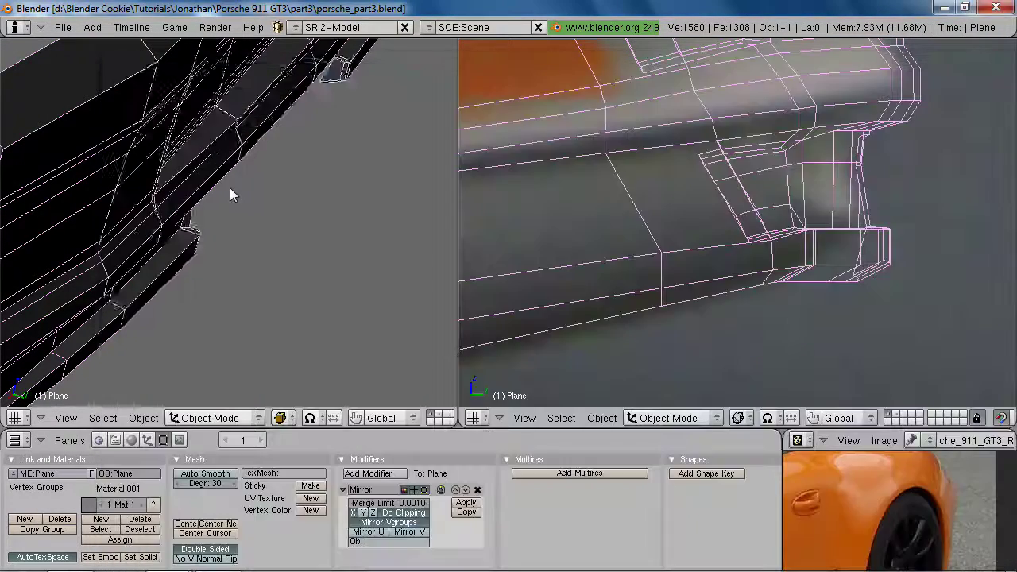
shift+middle_drag(264, 295, 234, 345)
key(Tab)
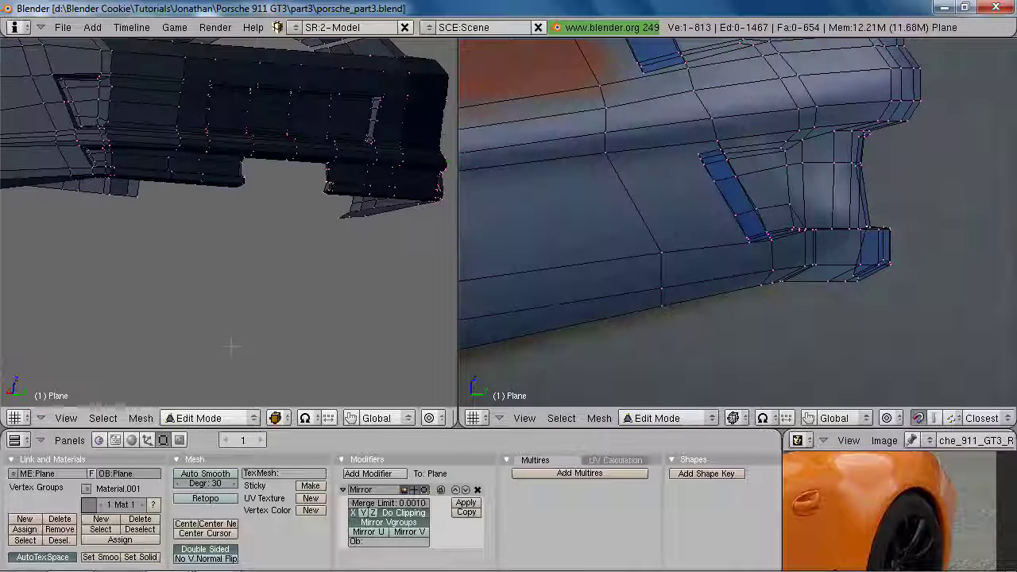
Nudge individual vertices on the exhaust cutout's side rim along global Y to refine its profile
scroll(234, 345, up, 3)
shift+middle_drag(232, 199, 131, 272)
middle_drag(261, 273, 230, 263)
shift+right_click(292, 217)
key(g)
key(y)
click(286, 229)
alt+right_click(283, 198)
key(a)
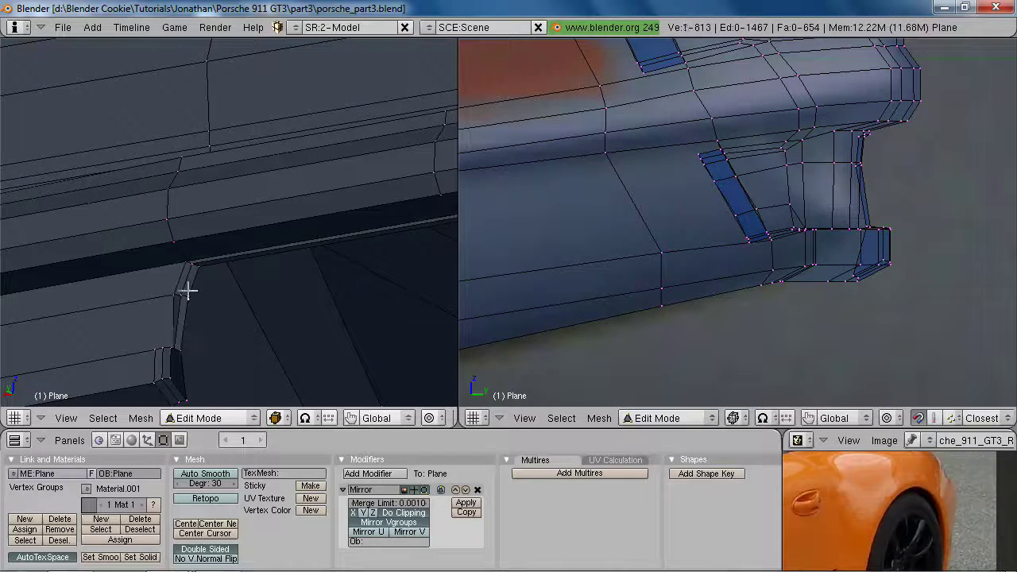
shift+right_click(178, 357)
key(g)
key(y)
click(175, 354)
Extrude the exhaust cutout's inner side rim edges, leaving the outer underside lip border out of the selection
alt+right_click(182, 349)
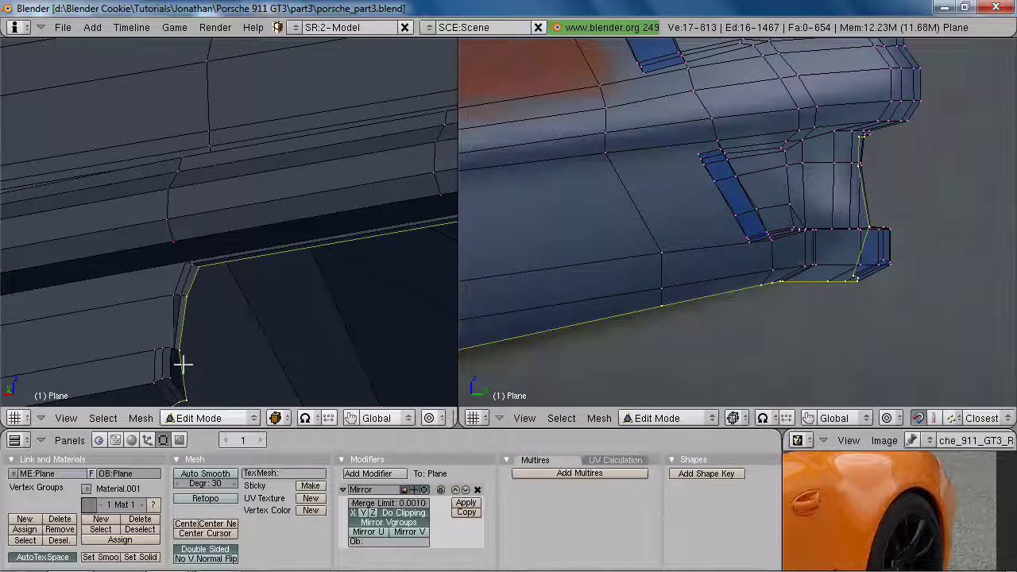
shift+middle_drag(181, 350, 219, 257)
scroll(715, 245, down, 6)
key(b)
right_drag(760, 213, 518, 297)
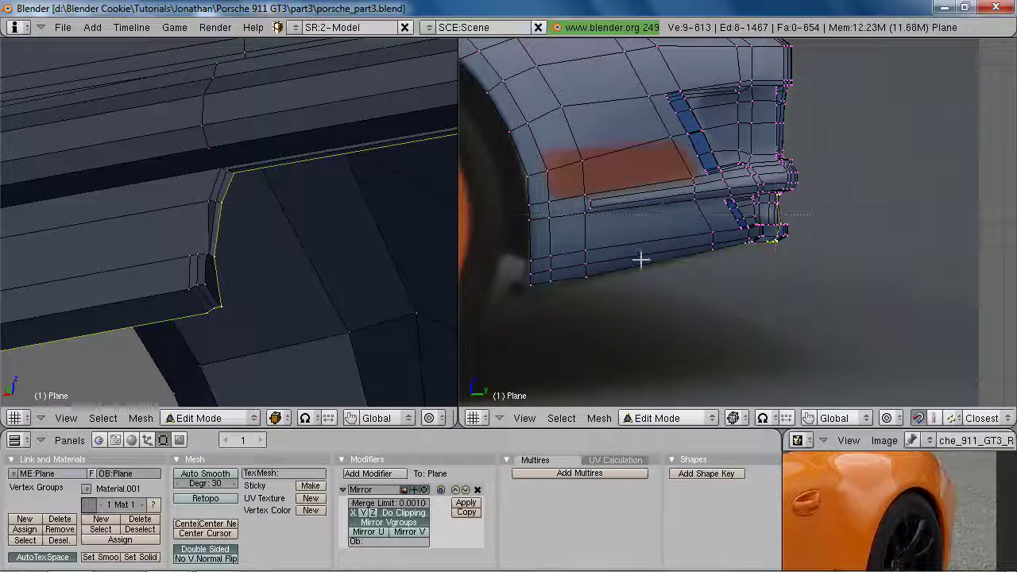
scroll(667, 259, up, 3)
right_drag(749, 236, 830, 262)
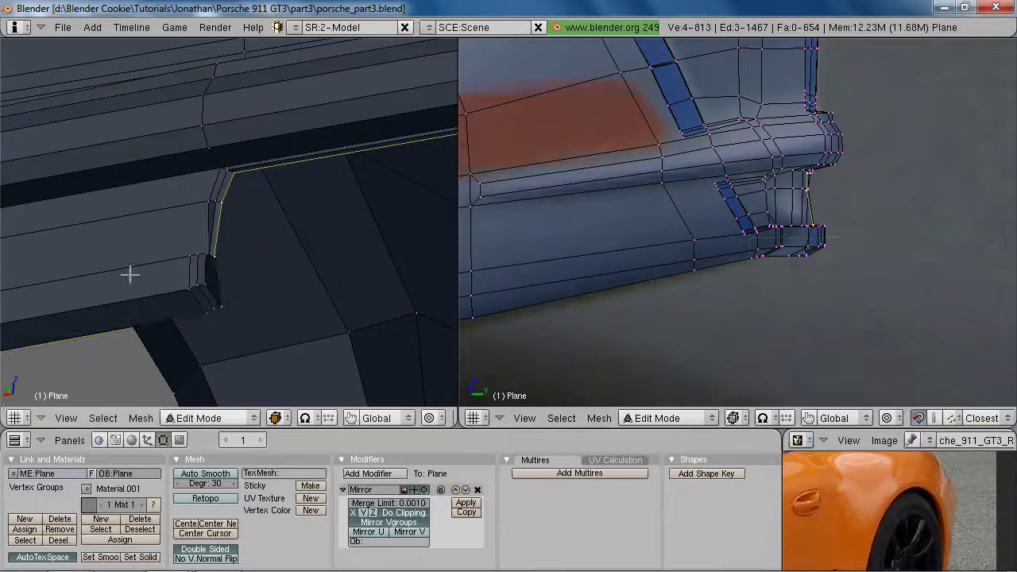
key(e)
key(x)
click(833, 264)
Scale the extruded rim edges along Y and move them along global Y into the bumper to form the cutout's inner wall
key(s)
key(y)
click(827, 268)
middle_drag(130, 229, 270, 218)
key(g)
key(y)
click(304, 239)
scroll(271, 222, up, 3)
key(a)
middle_drag(296, 330, 258, 203)
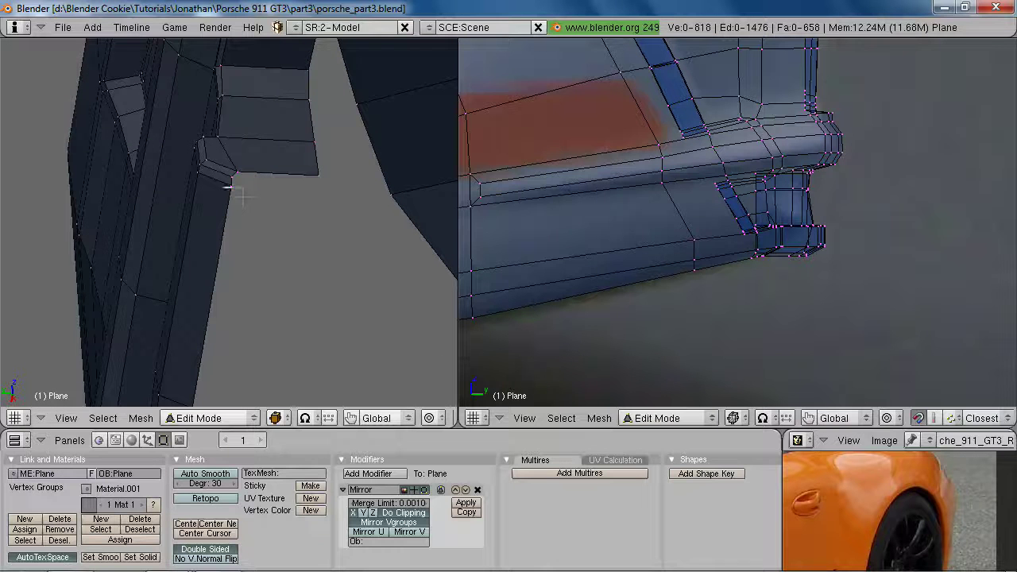
mouse_move(236, 171)
middle_down()
mouse_move(265, 159)
mouse_move(247, 127)
mouse_move(243, 169)
middle_up()
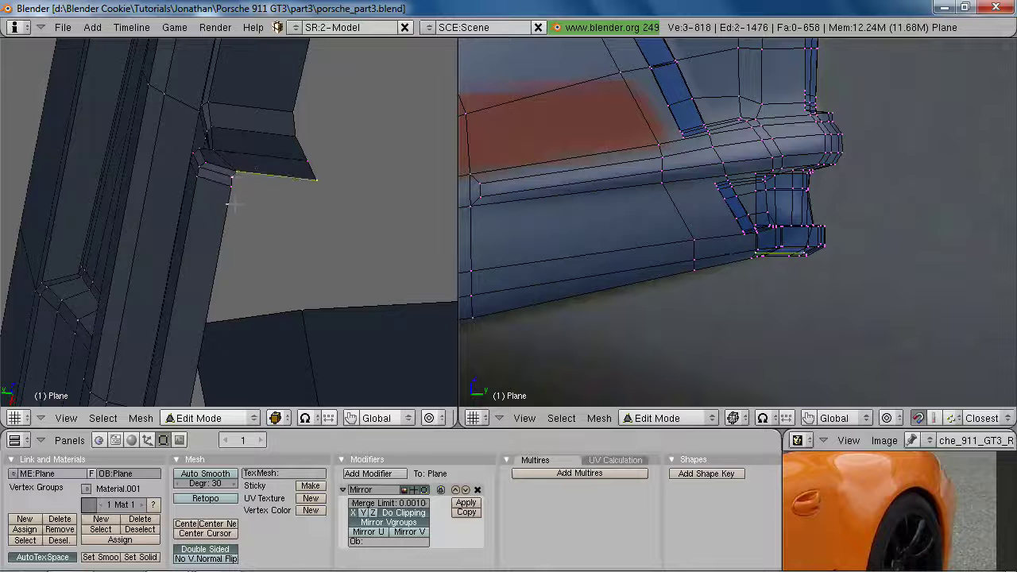
key(ctrl+r)
mouse_move(217, 212)
middle_down()
mouse_move(273, 200)
mouse_move(230, 186)
mouse_move(229, 206)
middle_up()
key(ctrl+z)
key(ctrl+z)
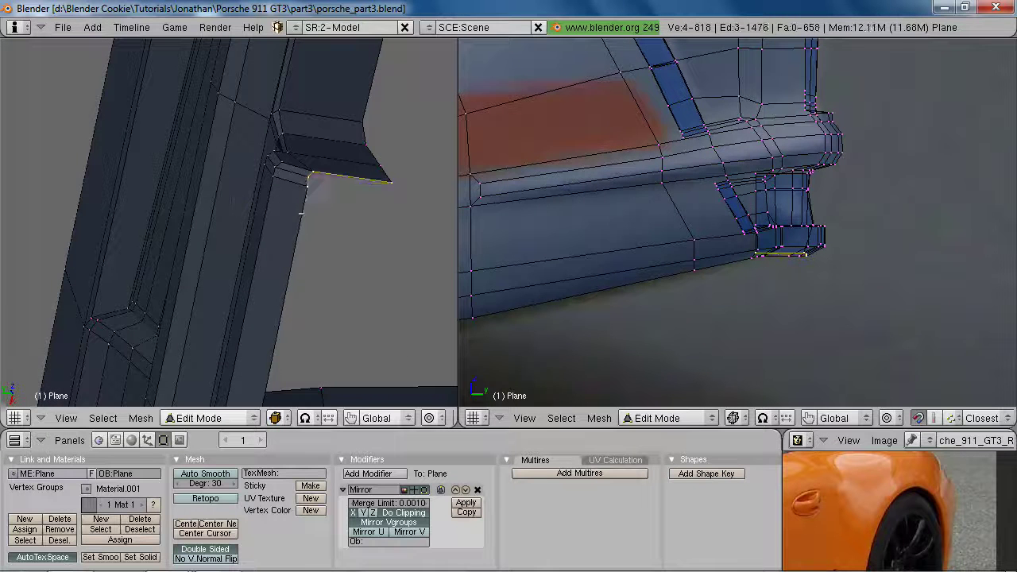
Delete the small faces at the cutout's underside corner and move the lip's exposed corner vertex away from the inner wall
key(ctrl+Tab)
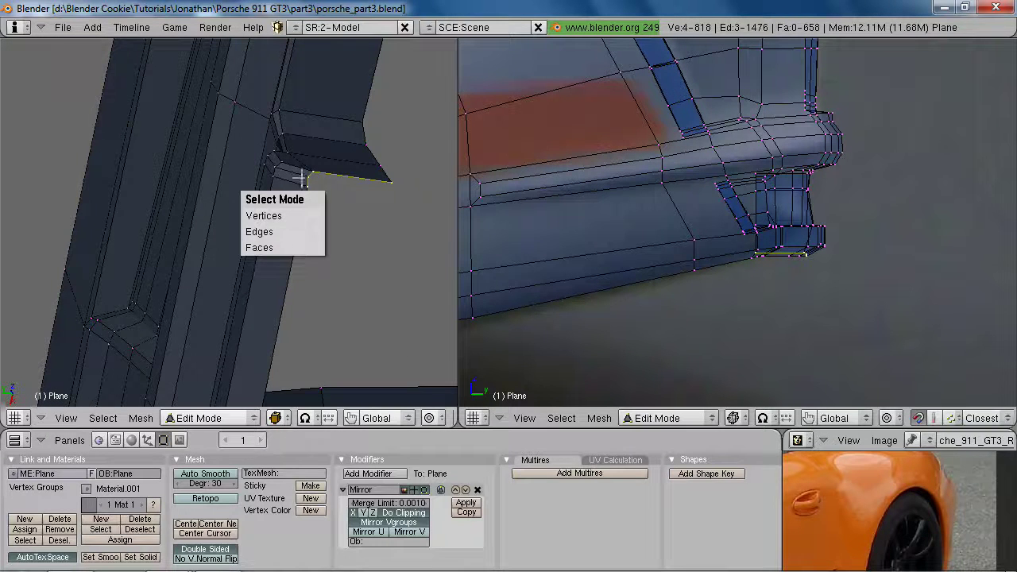
click(291, 248)
key(x)
click(298, 169)
key(ctrl+Tab)
click(295, 138)
right_click(308, 188)
key(g)
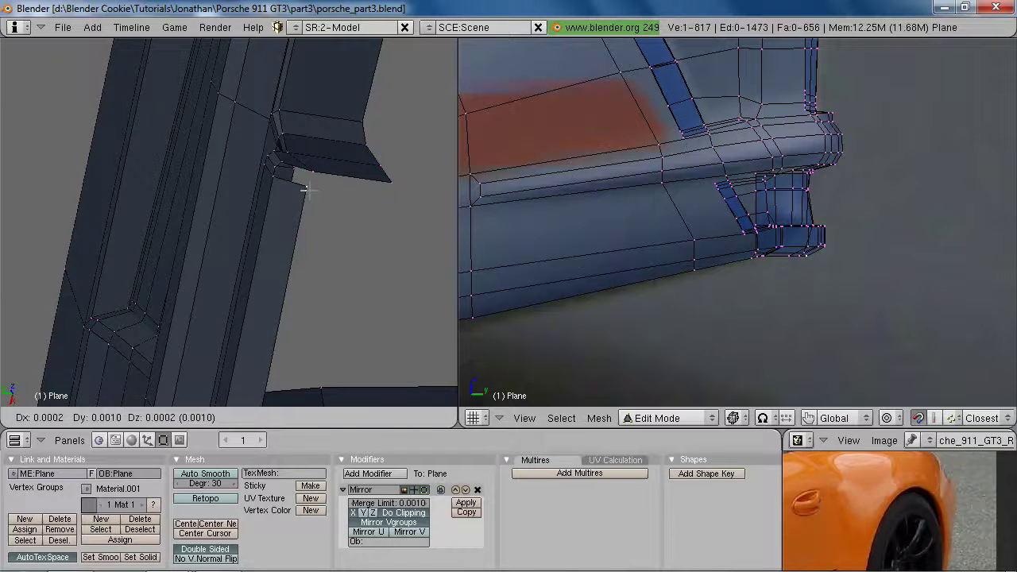
click(292, 201)
Extrude the bottom edge of the cutout's inner wall outward as a short strip beside the underside lip
shift+right_click(397, 184)
key(e)
click(367, 193)
click(389, 212)
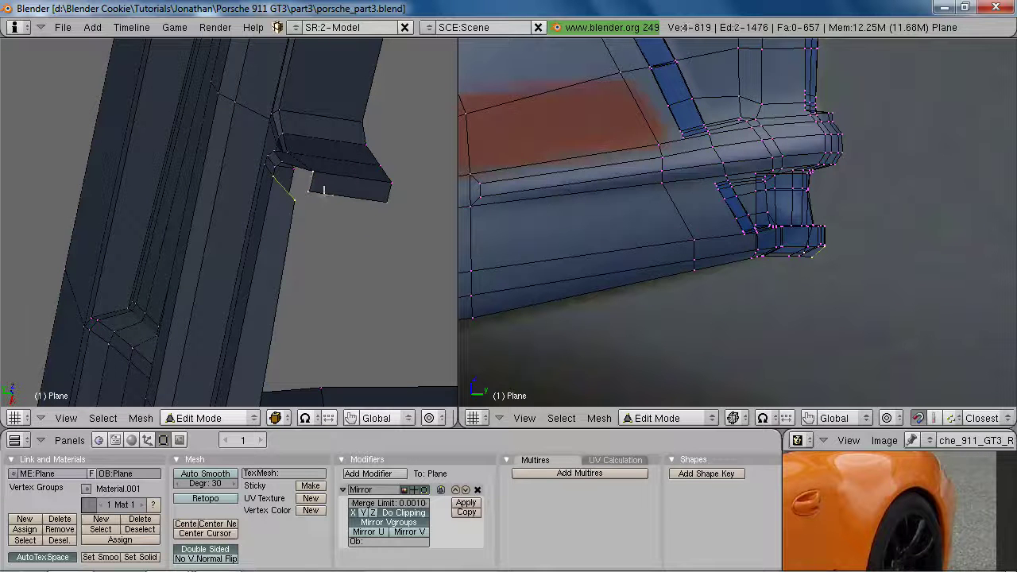
Fill the gap between the new wall strip and the underside lip at the cutout's corner
alt+right_click(286, 176)
middle_drag(286, 176, 326, 268)
key(f)
key(ctrl+r)
key(Escape)
Adjust the corner vertices on the cutout's underside by moving them along global Z, and leave mesh editing
key(g)
key(z)
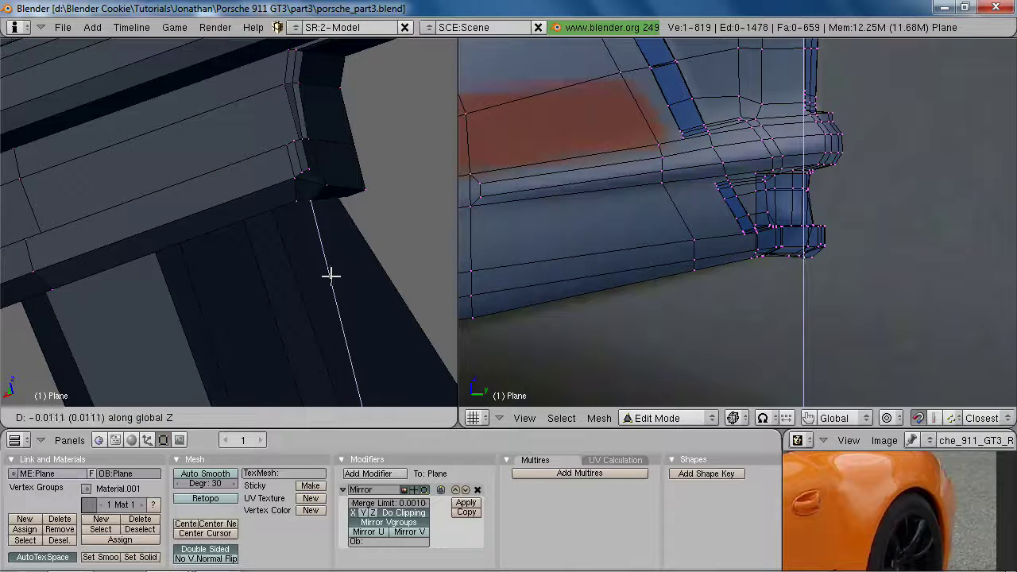
click(343, 212)
middle_drag(343, 213, 300, 200)
key(g)
key(z)
click(302, 236)
key(Tab)
Move the vertical edge loop above the cutout's corner along global X toward the car's centre, leaving the cutout's lower wall vertices out
middle_drag(302, 236, 147, 129)
scroll(255, 254, down, 5)
key(a)
key(ctrl+KP_1)
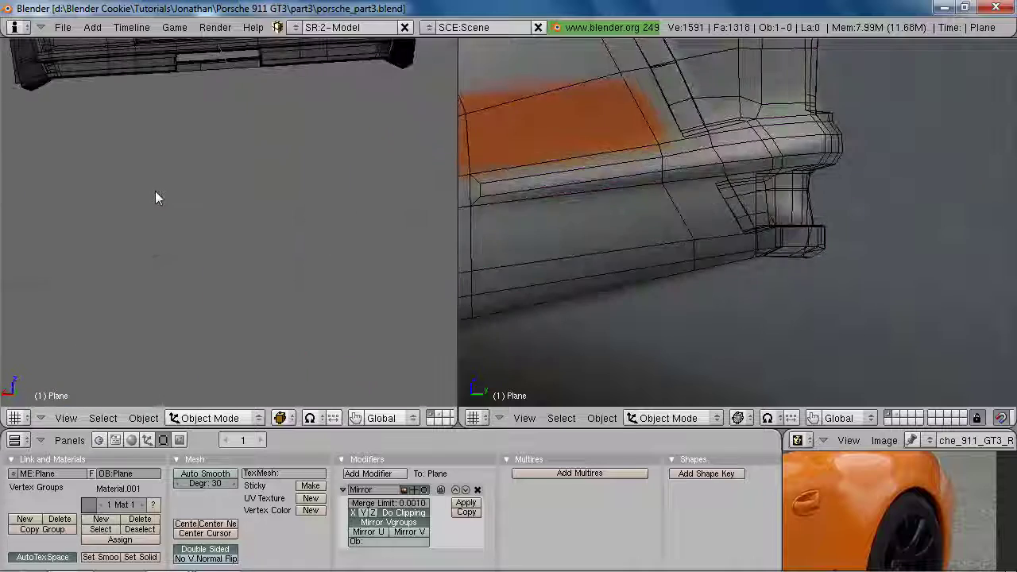
key(KP_5)
shift+middle_drag(221, 178, 227, 304)
scroll(226, 303, up, 3)
key(Tab)
key(z)
shift+middle_drag(196, 195, 256, 350)
scroll(230, 302, up, 3)
drag(154, 255, 202, 379)
key(a)
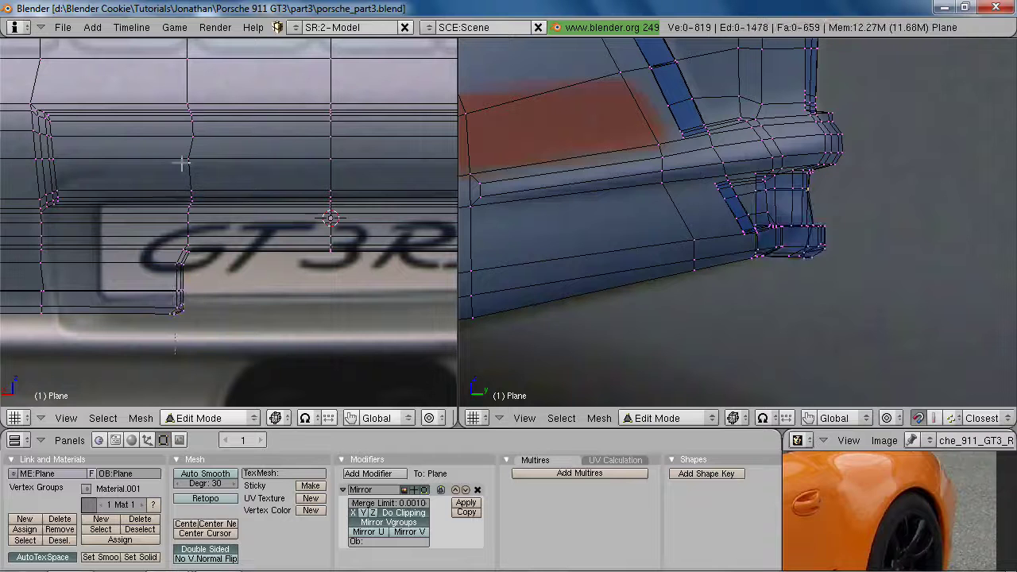
alt+right_click(175, 164)
drag(181, 235, 179, 266)
key(g)
key(x)
click(210, 256)
key(a)
key(b)
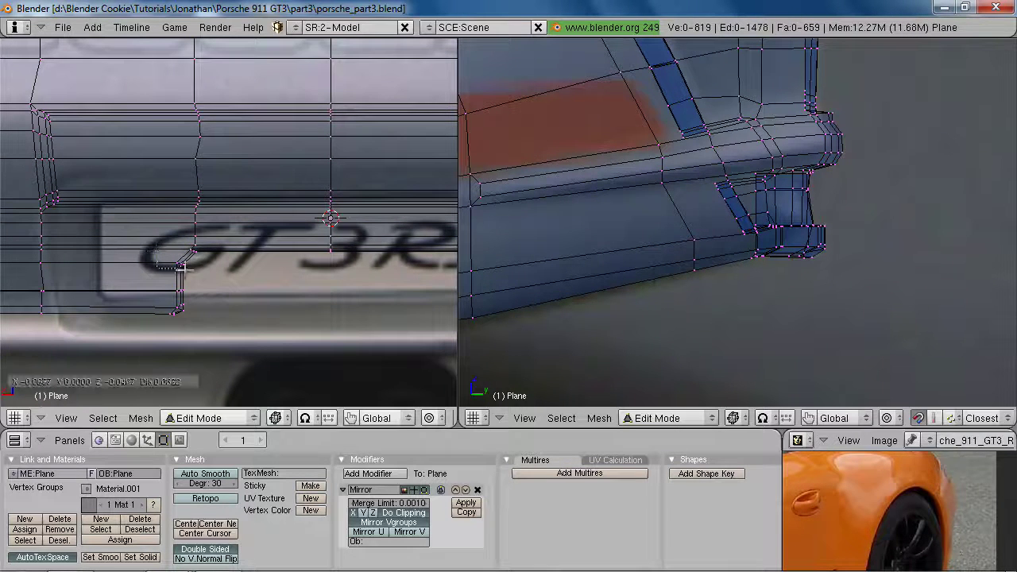
scroll(269, 310, down, 6)
key(Tab)
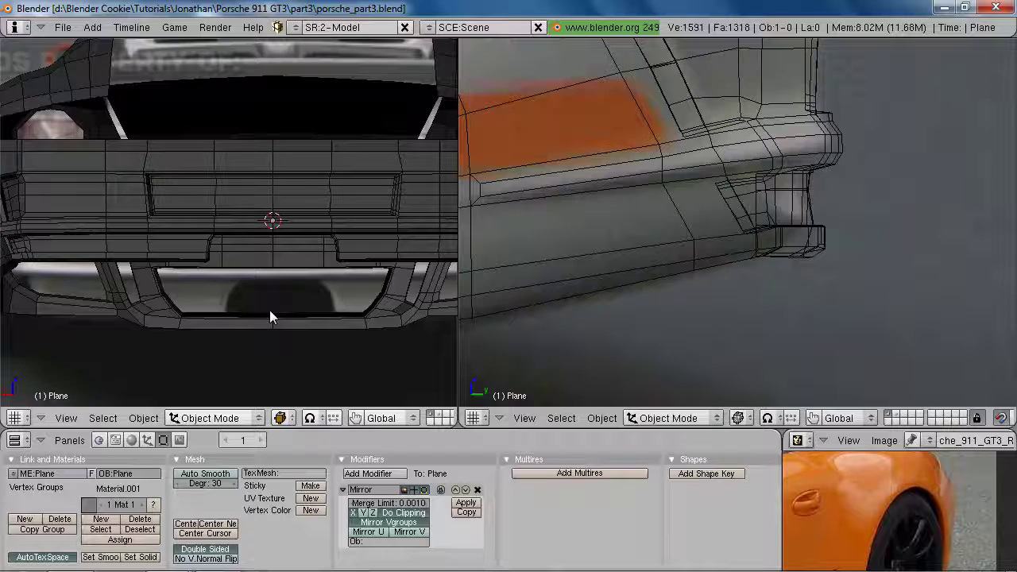
Save the file, overwriting porsche_part3.blend
mouse_move(242, 240)
middle_down()
mouse_move(313, 252)
mouse_move(288, 264)
mouse_move(182, 207)
mouse_move(191, 252)
mouse_move(232, 280)
mouse_move(279, 227)
mouse_move(336, 245)
mouse_move(325, 255)
mouse_move(313, 158)
mouse_move(239, 199)
mouse_move(290, 260)
middle_up()
key(ctrl+w)
click(232, 280)
Examine the whole car body from behind, the side and above, comparing the wireframe with the reference photos
scroll(263, 246, up, 4)
key(z)
key(z)
key(KP_1)
key(z)
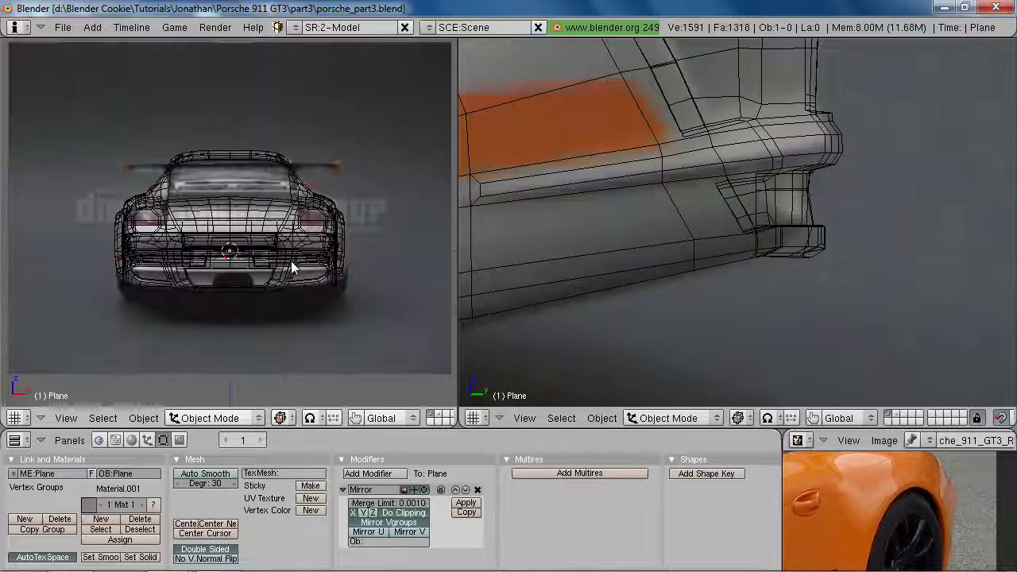
scroll(808, 285, down, 5)
scroll(739, 99, down, 3)
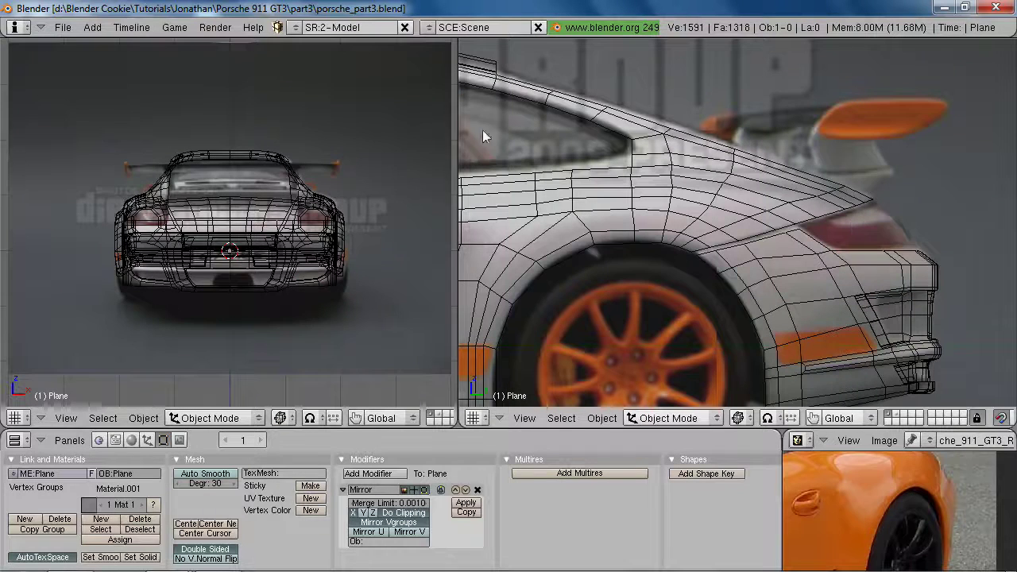
key(z)
mouse_move(268, 222)
middle_down()
mouse_move(179, 318)
mouse_move(287, 254)
mouse_move(275, 294)
mouse_move(242, 283)
mouse_move(234, 265)
mouse_move(278, 236)
middle_up()
scroll(702, 307, down, 5)
shift+middle_drag(702, 307, 896, 288)
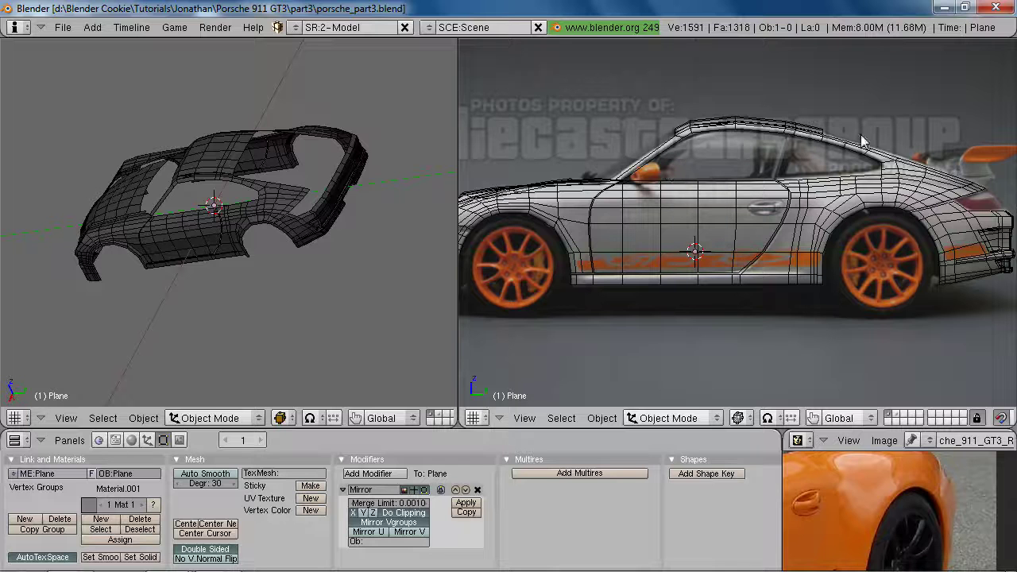
middle_drag(119, 224, 260, 206)
key(KP_7)
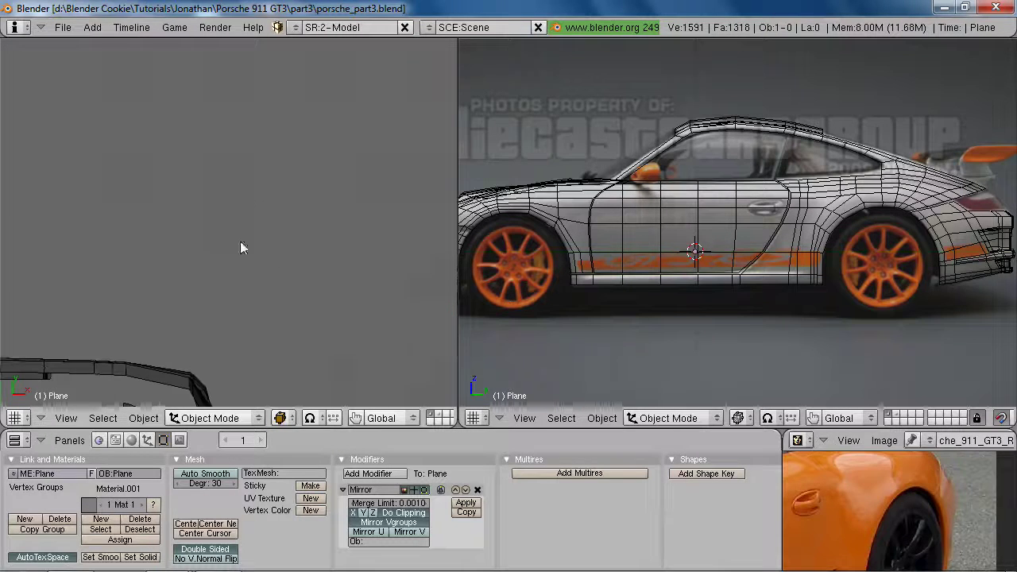
shift+middle_drag(241, 317, 303, 170)
scroll(304, 199, up, 3)
Slide the short edge at the rear bumper's outer corner along its neighbouring edges and nudge it to smooth the corner
key(Tab)
key(z)
scroll(303, 200, down, 4)
key(z)
mouse_move(318, 230)
middle_down()
mouse_move(282, 246)
mouse_move(266, 276)
mouse_move(295, 256)
middle_up()
scroll(286, 256, up, 4)
mouse_move(272, 194)
middle_down()
mouse_move(267, 243)
mouse_move(256, 228)
mouse_move(195, 210)
middle_up()
key(z)
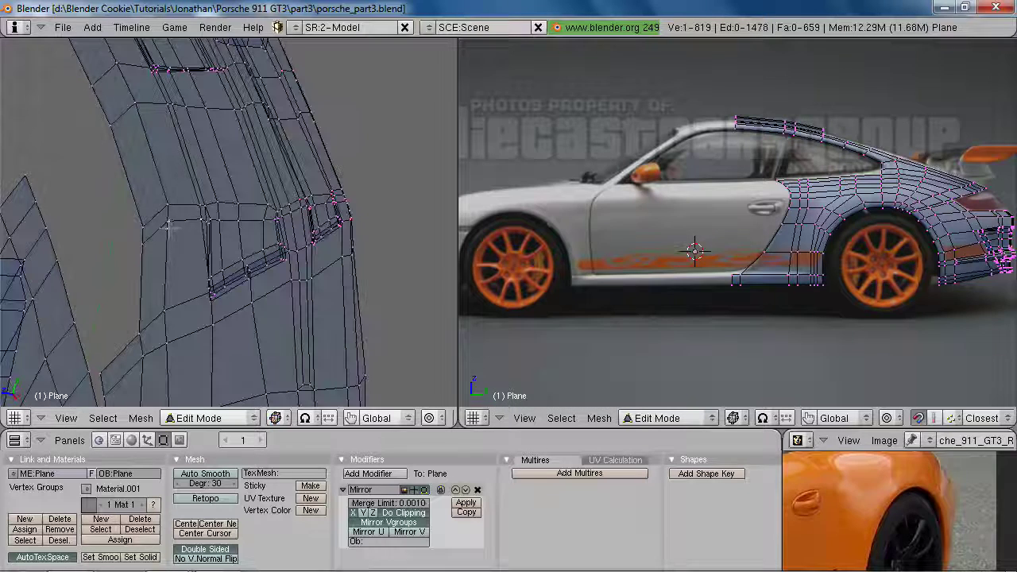
mouse_move(140, 236)
middle_down()
mouse_move(200, 243)
mouse_move(189, 243)
middle_up()
key(z)
key(ctrl+e)
click(185, 243)
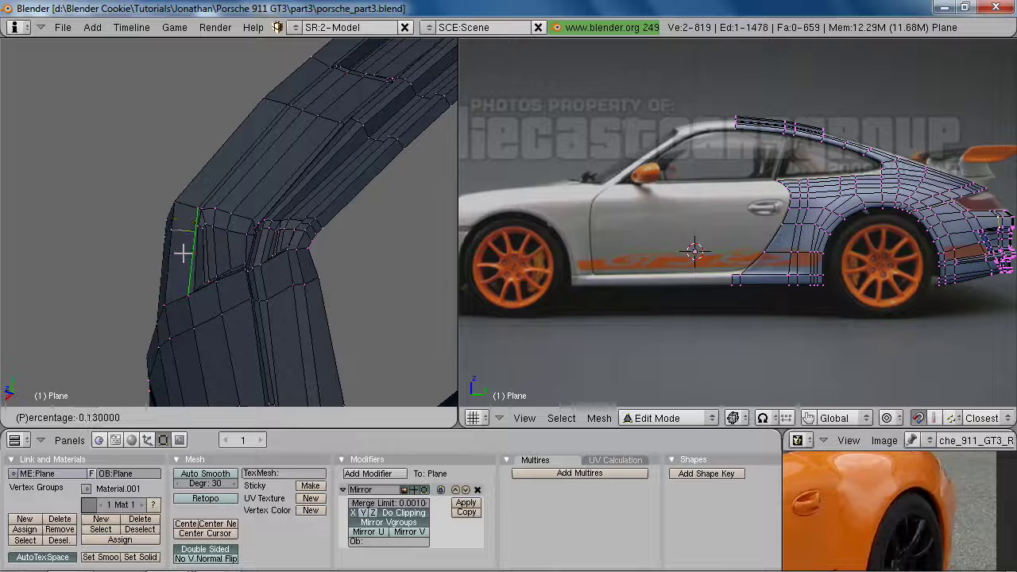
middle_drag(188, 258, 158, 239)
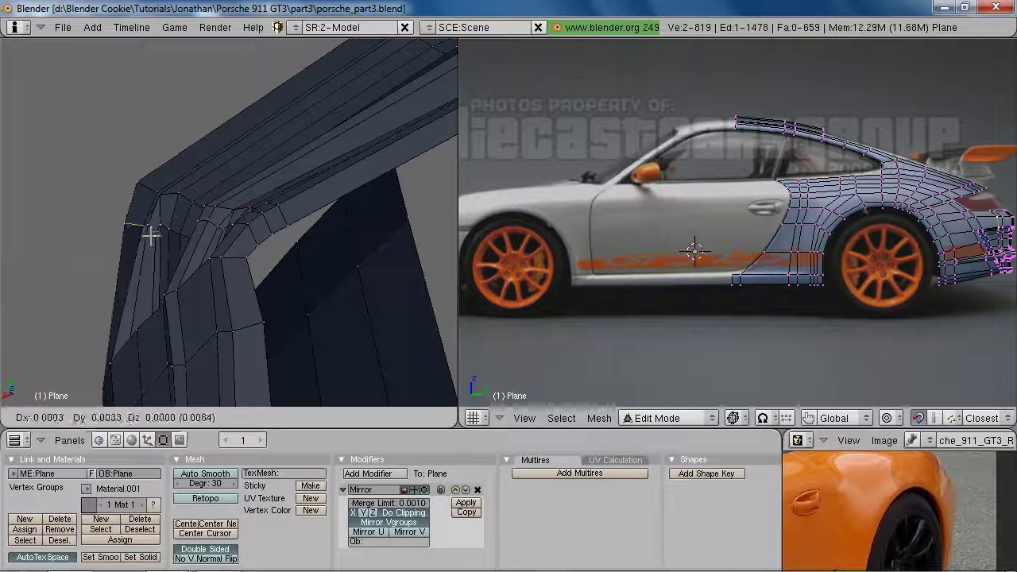
Move the vertex on the bumper corner's inner edge along global X and global Y, and leave mesh editing
middle_drag(149, 238, 192, 240)
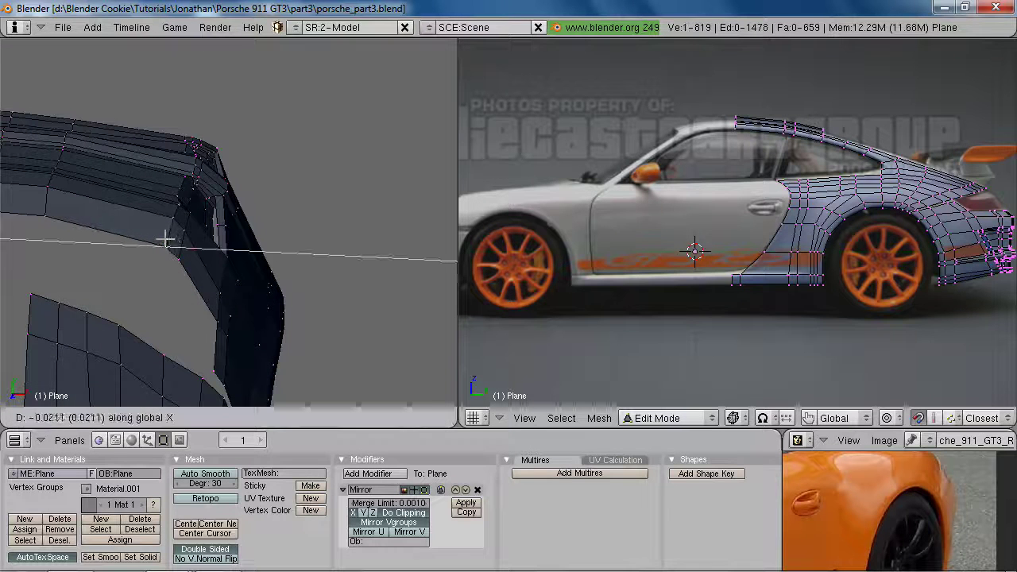
middle_drag(167, 214, 200, 301)
key(g)
key(y)
click(180, 296)
scroll(179, 294, down, 3)
middle_drag(144, 203, 252, 265)
right_click(206, 213)
key(Tab)
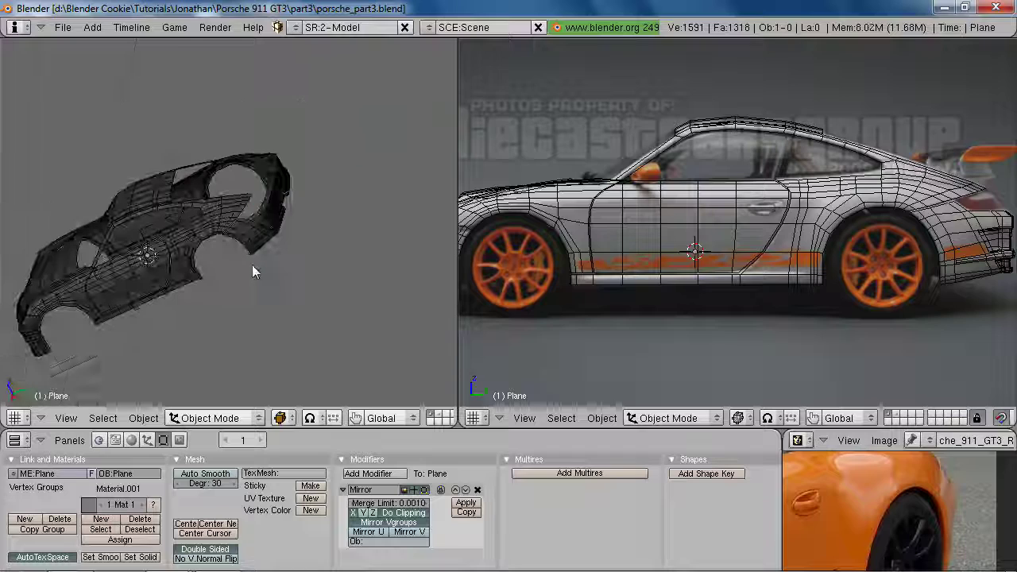